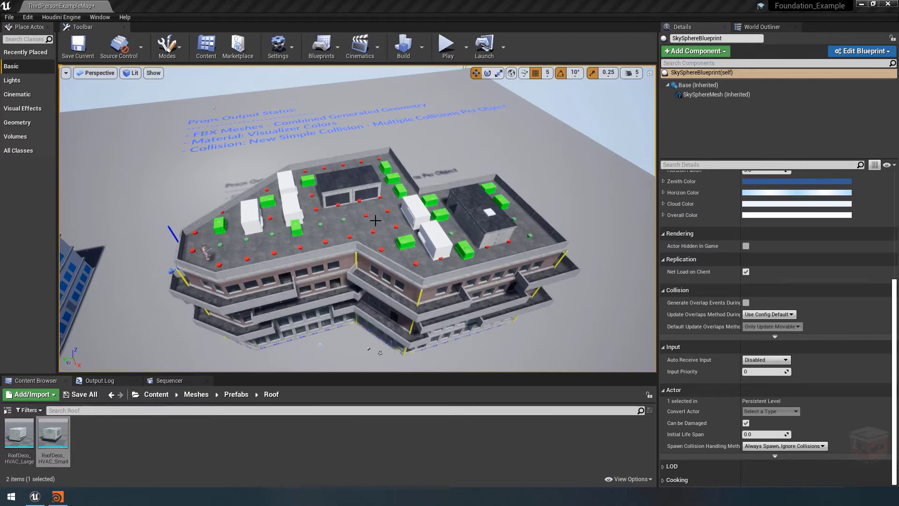
Select the concrete building's Houdini asset and inspect its first two Houdini output meshes
left_click(375, 220)
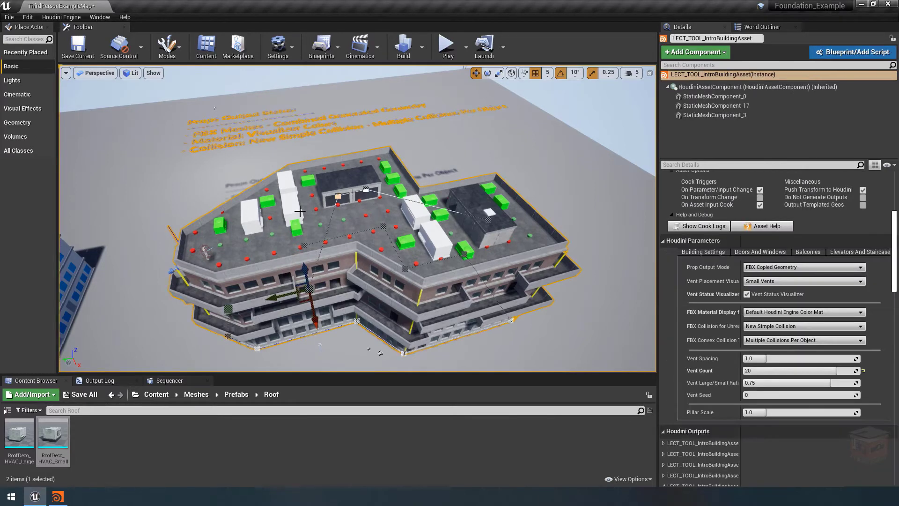
left_click_drag(897, 249, 895, 274)
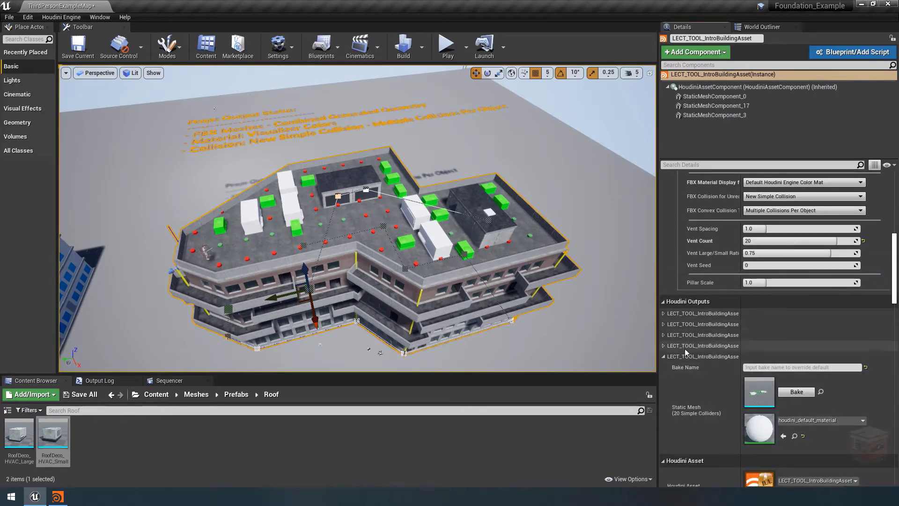
left_click(664, 313)
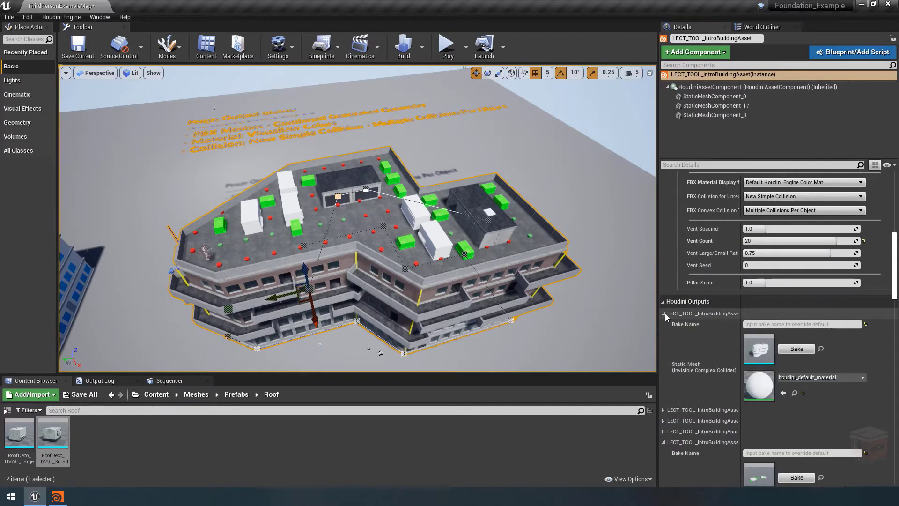
left_click(665, 313)
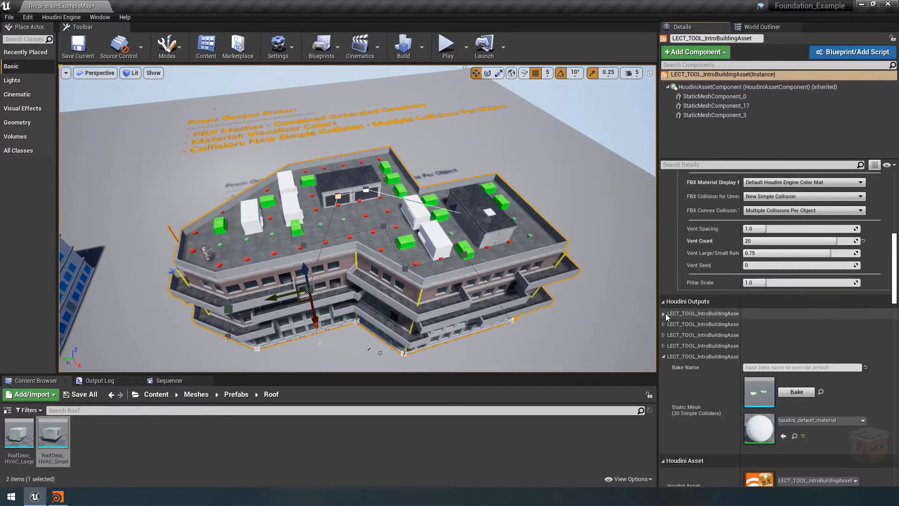
left_click(664, 324)
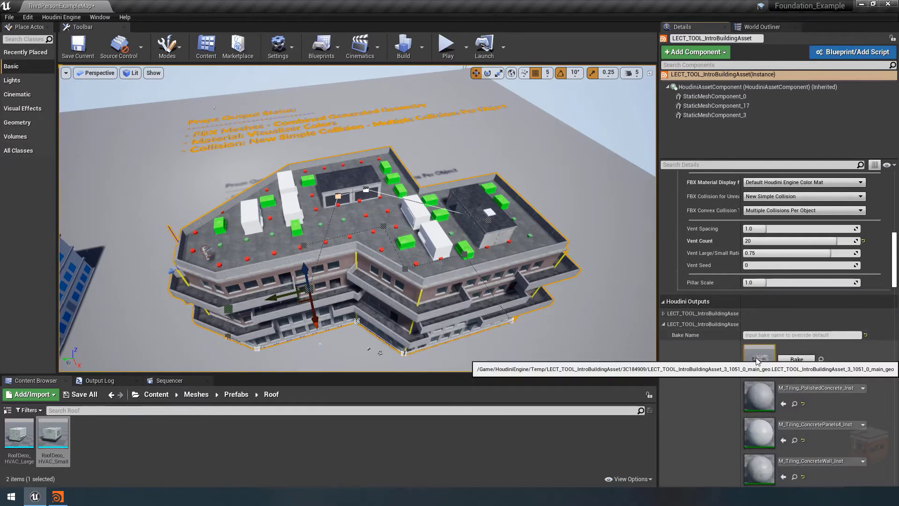
left_click(662, 324)
Open the combined rooftop vents' static mesh output, examine it from above, and close it, collapsing its output entry
scroll(702, 335, "down", 2)
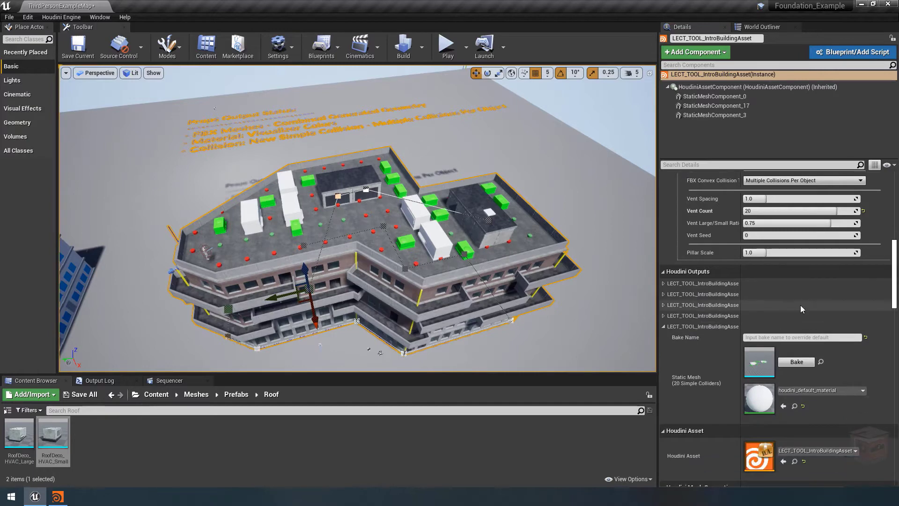
double_click(759, 364)
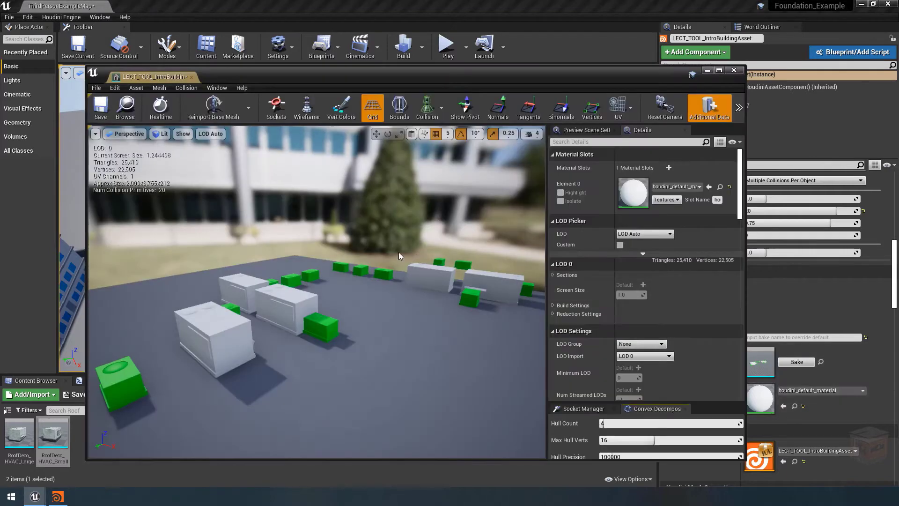
right_click_drag(407, 283, 388, 276)
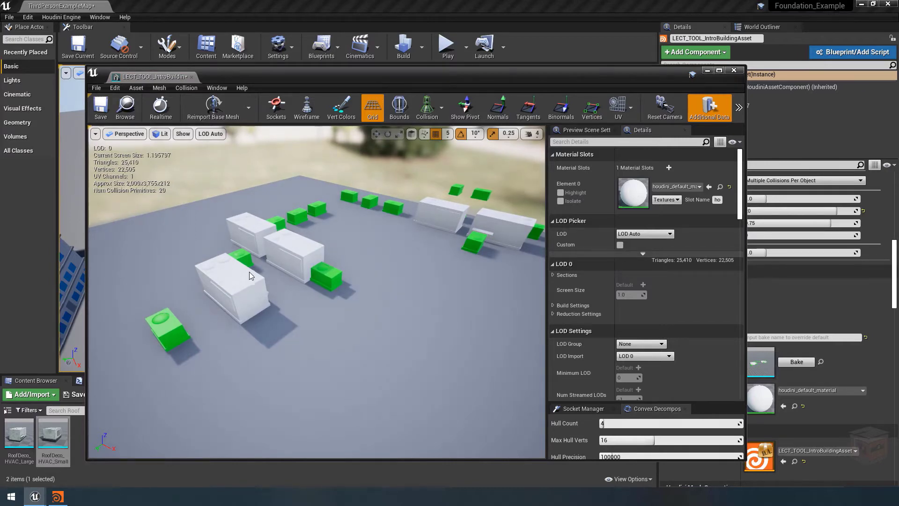
right_click_drag(446, 299, 431, 296)
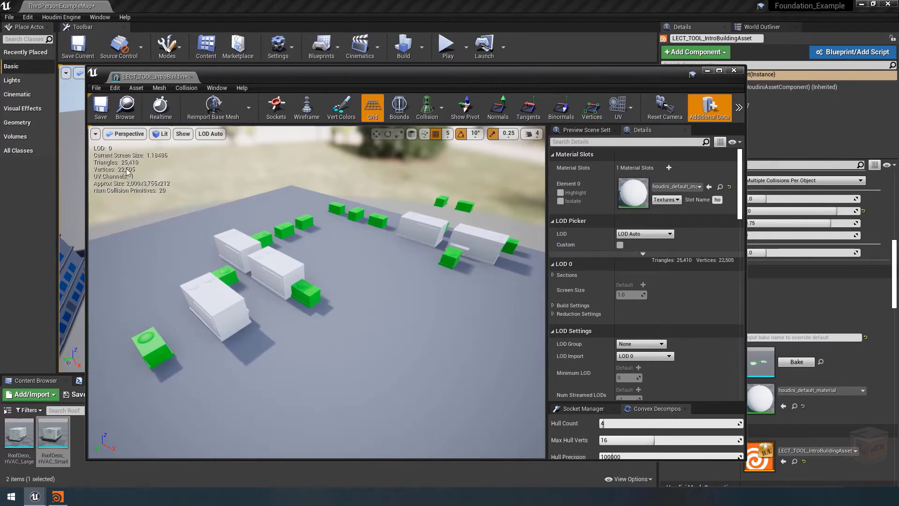
left_click(734, 72)
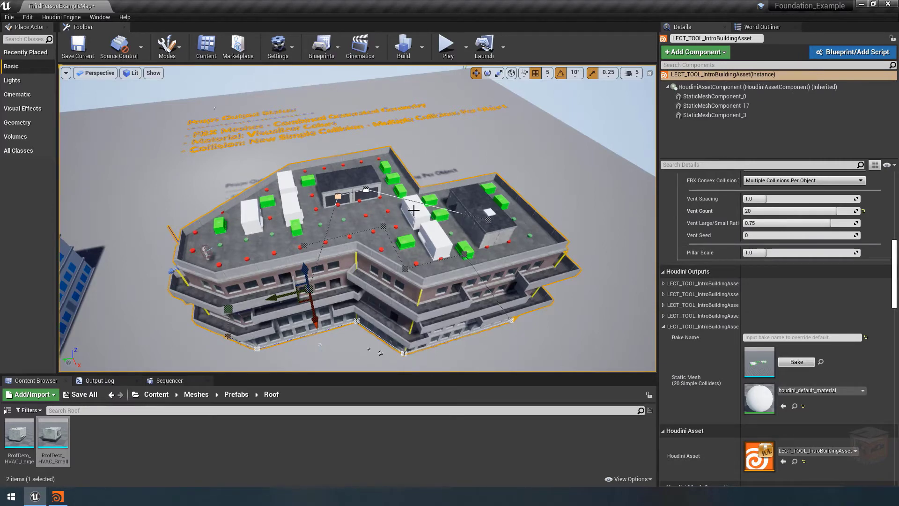
left_click(696, 327)
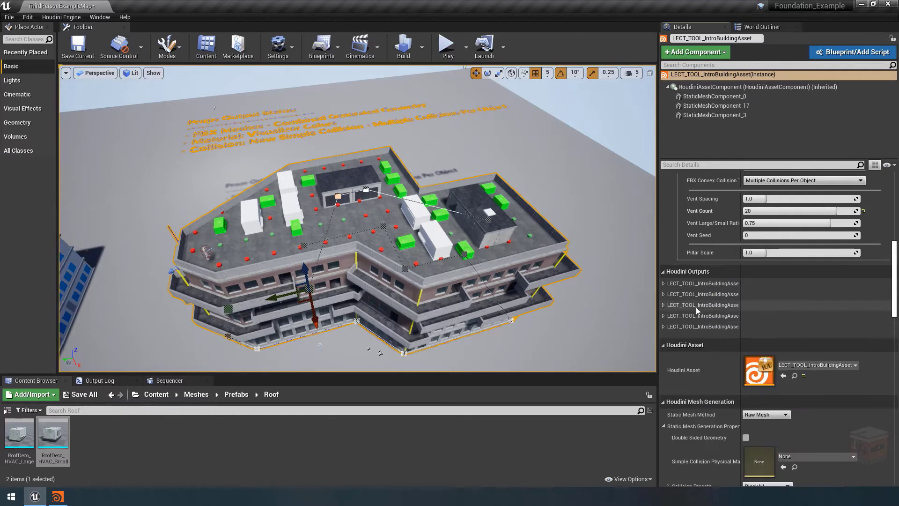
Set the building asset's Prop Output Mode to FBX Packed Instances
scroll(696, 308, "up", 5)
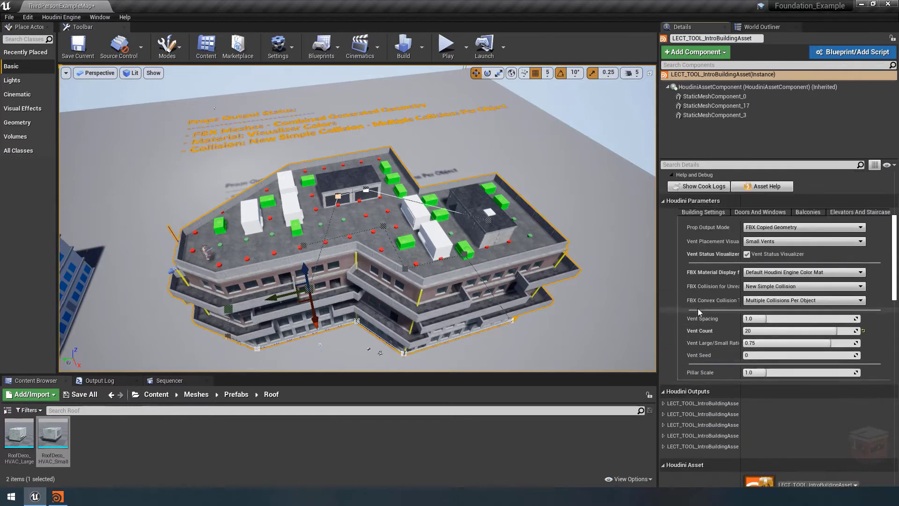
left_click(797, 229)
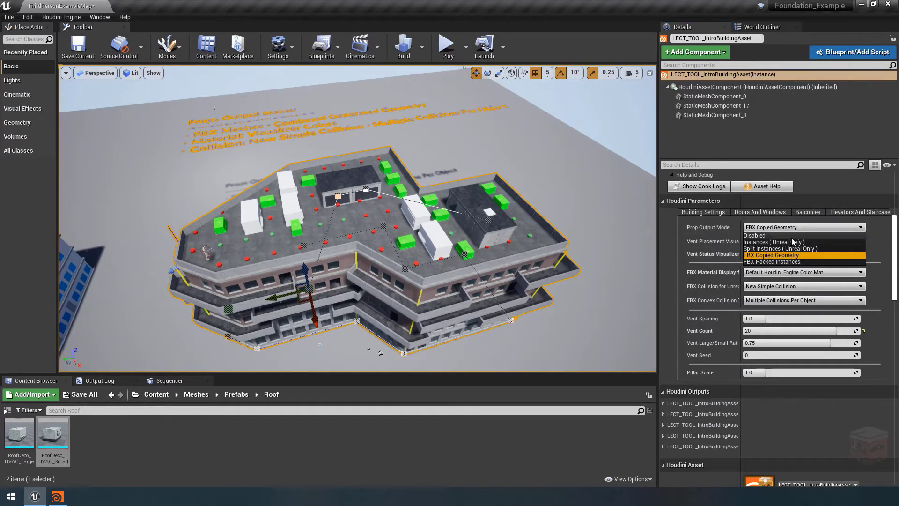
left_click(791, 262)
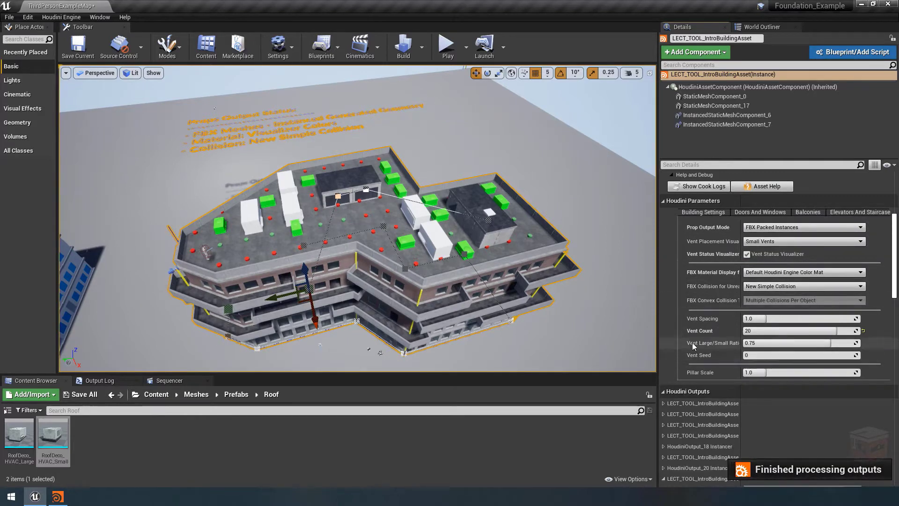
Expand the instanced vent outputs and inspect the green small vent's static mesh in the mesh editor
scroll(698, 336, "down", 4)
scroll(700, 344, "down", 4)
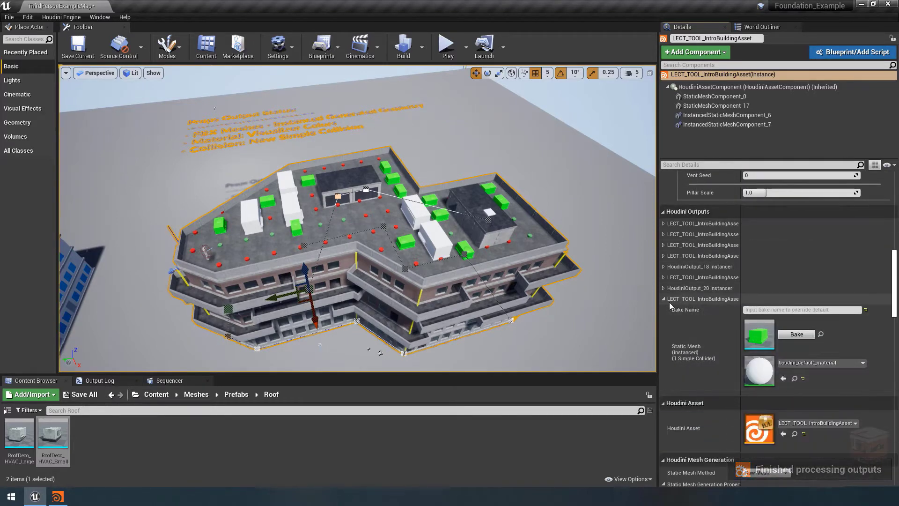
left_click(664, 277)
scroll(692, 296, "down", 2)
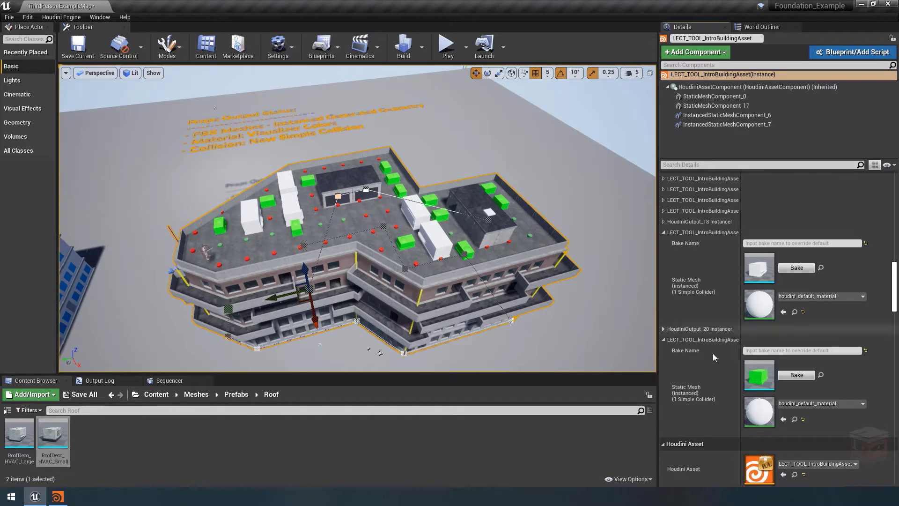
double_click(772, 381)
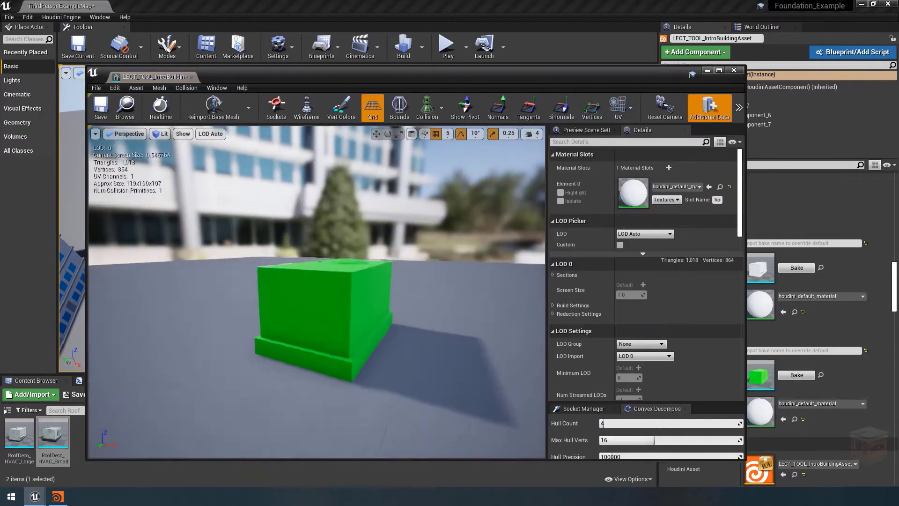
mouse_move(345, 264)
right_mouse_down()
mouse_move(356, 280)
mouse_move(345, 264)
right_mouse_up()
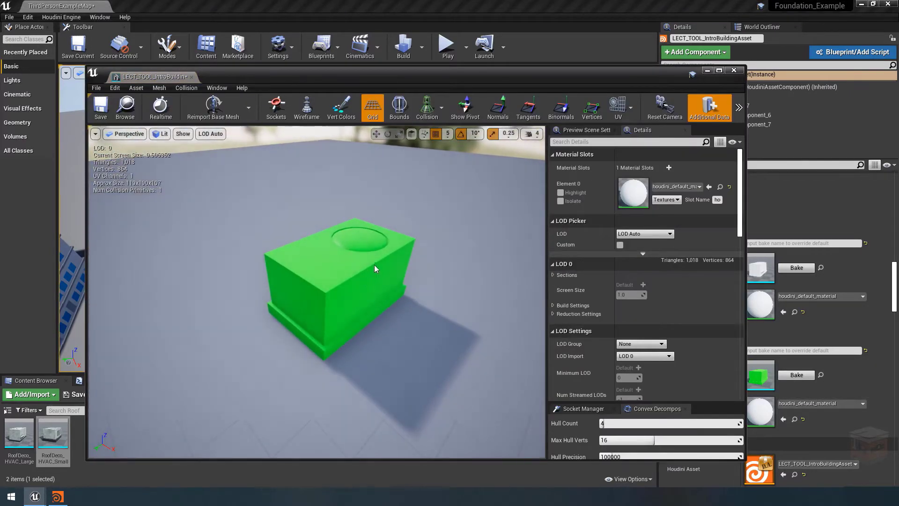
left_click(734, 70)
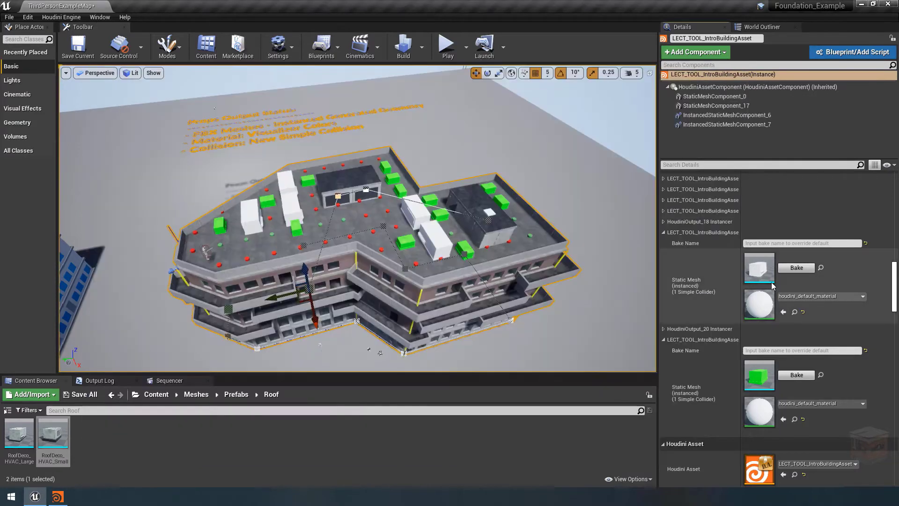
Inspect the white large vent's instanced static mesh and the offset settings of its HoudiniOutput_18 Instancer
double_click(759, 268)
right_click_drag(428, 240, 417, 272)
left_click(734, 70)
left_click(663, 222)
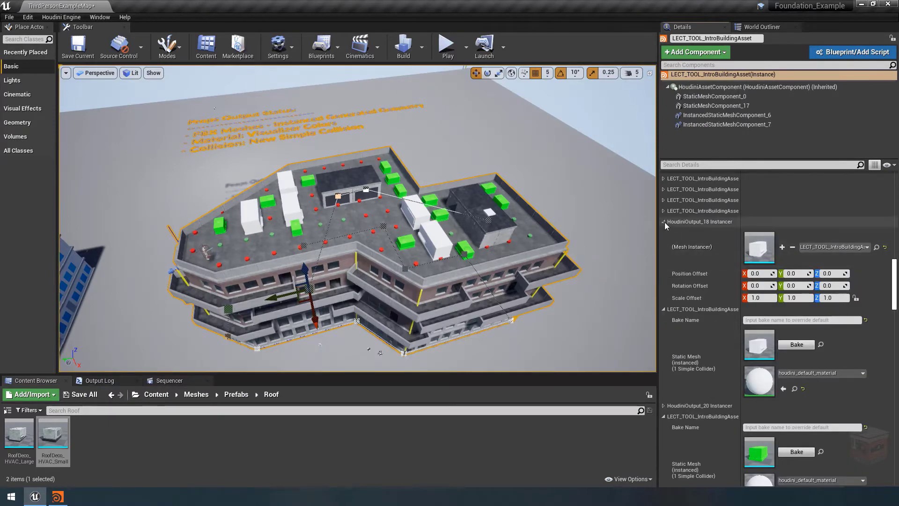
left_click(663, 221)
Select InstancedStaticMeshComponent_6 and compare the rooftop vents with those on the neighbouring blue-windowed building
left_click(729, 114)
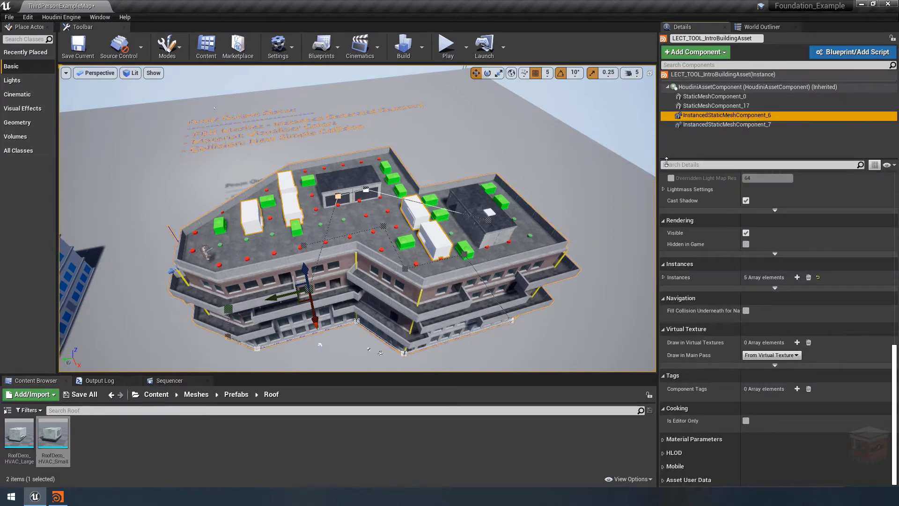
right_click_drag(481, 247, 464, 254)
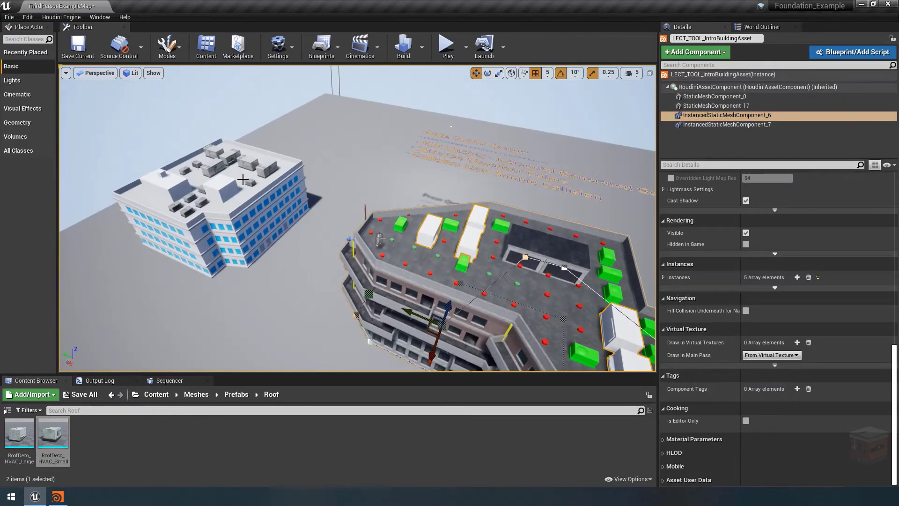
right_click_drag(556, 273, 604, 274)
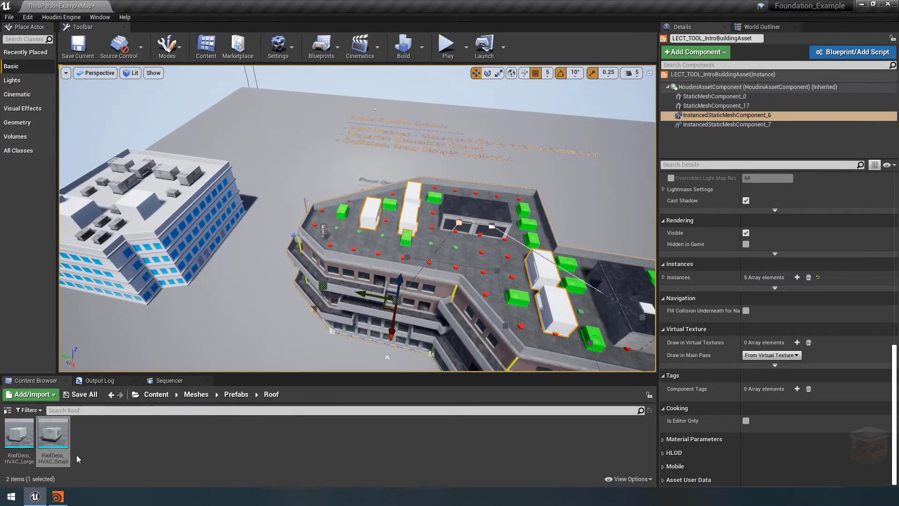
key("d")
right_click_drag(434, 293, 382, 288)
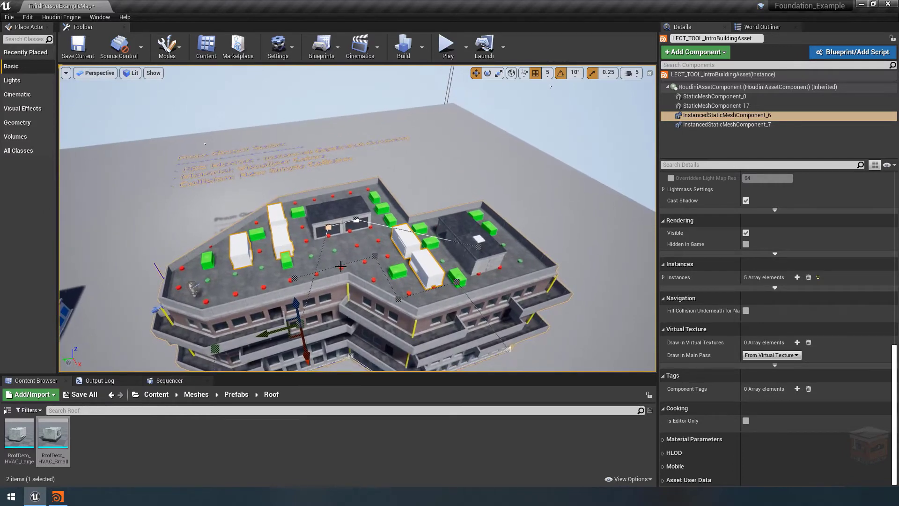
Return to the root Content folder and examine the bake options of the building's HoudiniAssetComponent
left_click(156, 394)
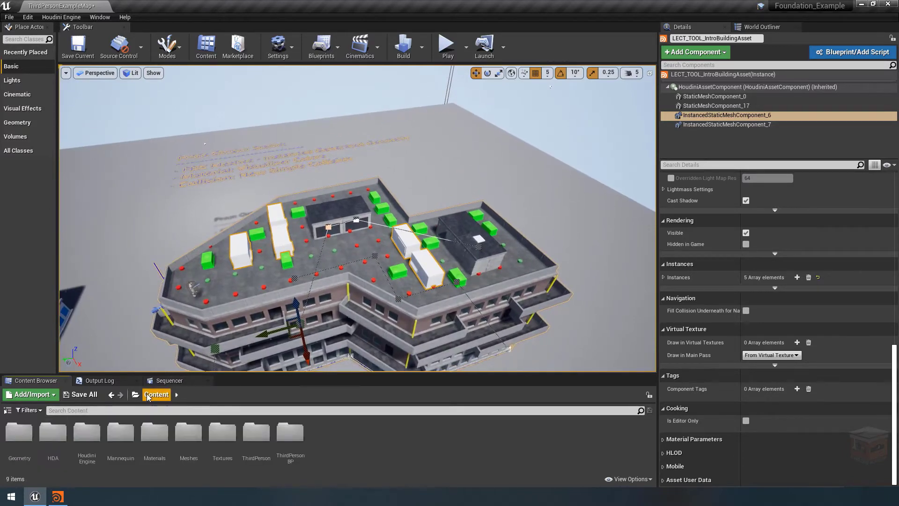
left_click(359, 277)
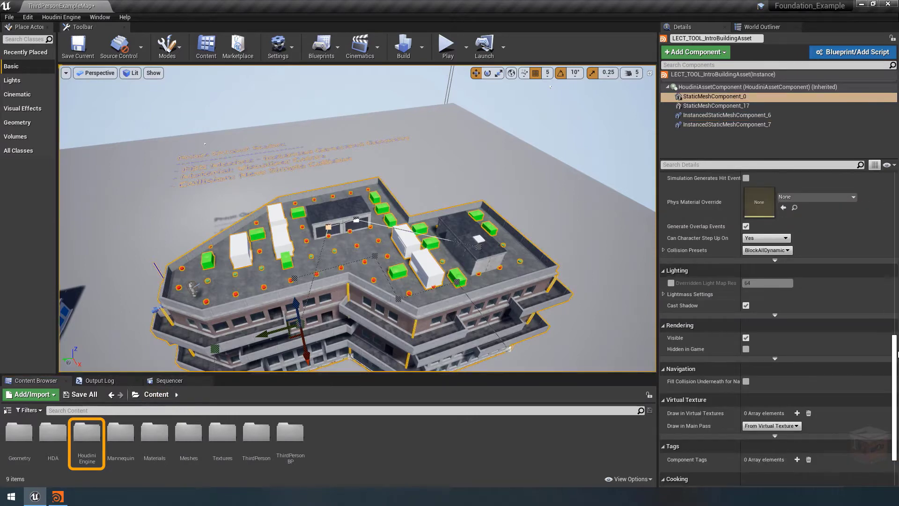
scroll(832, 180, "up", 15)
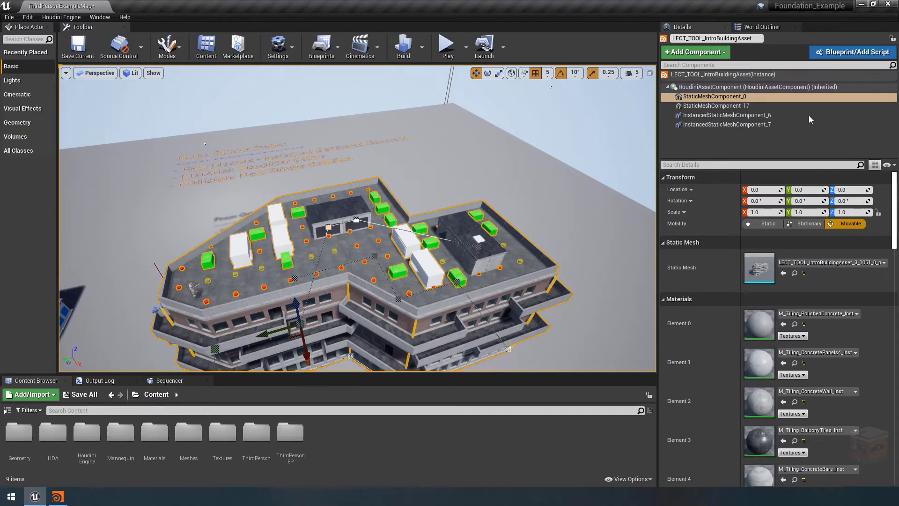
left_click(759, 87)
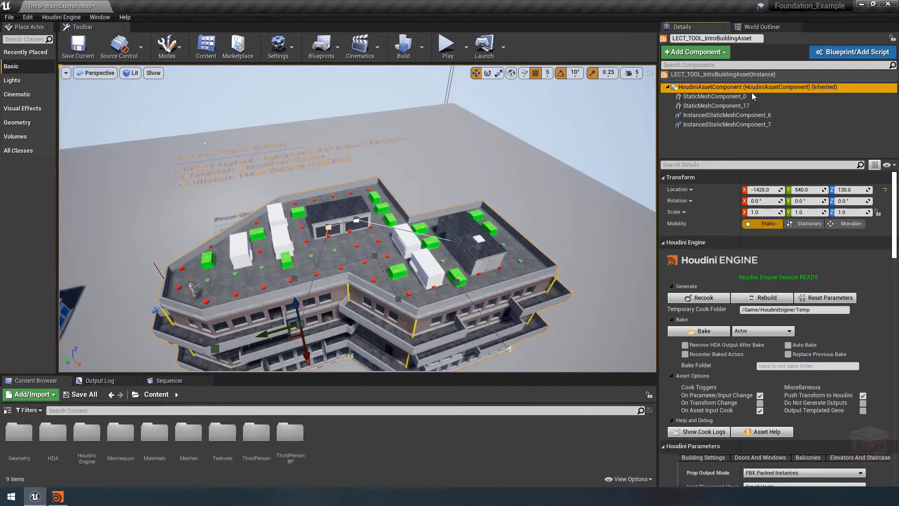
left_click(698, 333)
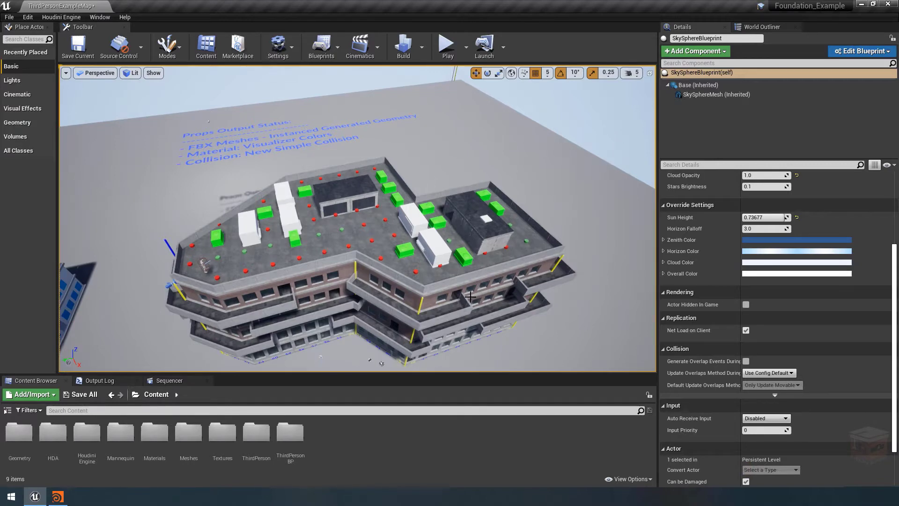
Select the building asset and set its FBX material display to Load Unreal Material on FBX Mesh
mouse_move(358, 235)
right_mouse_down()
mouse_move(361, 206)
mouse_move(360, 254)
mouse_move(359, 243)
right_mouse_up()
key("w")
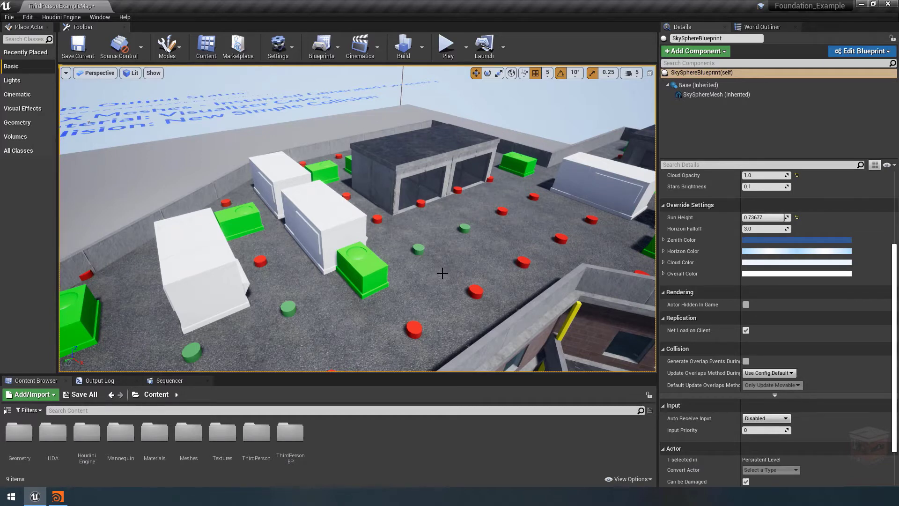
left_click_drag(432, 240, 431, 288)
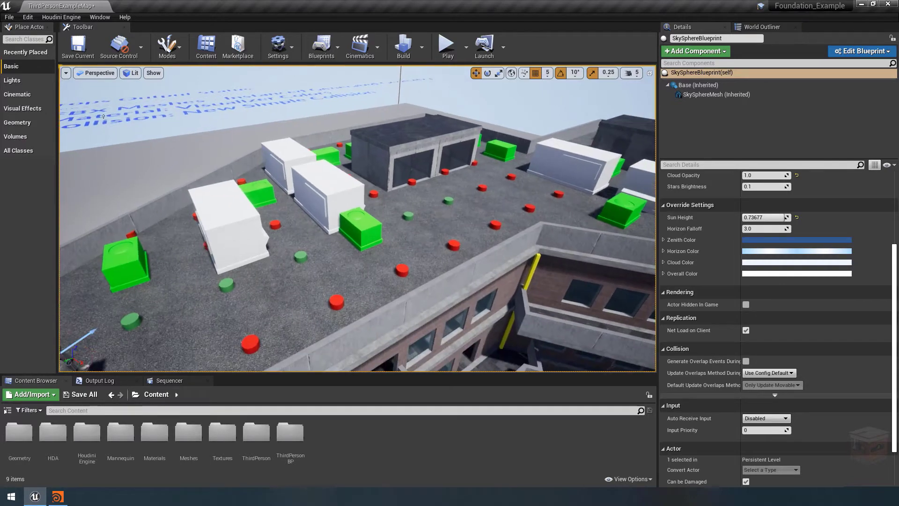
left_click(432, 241)
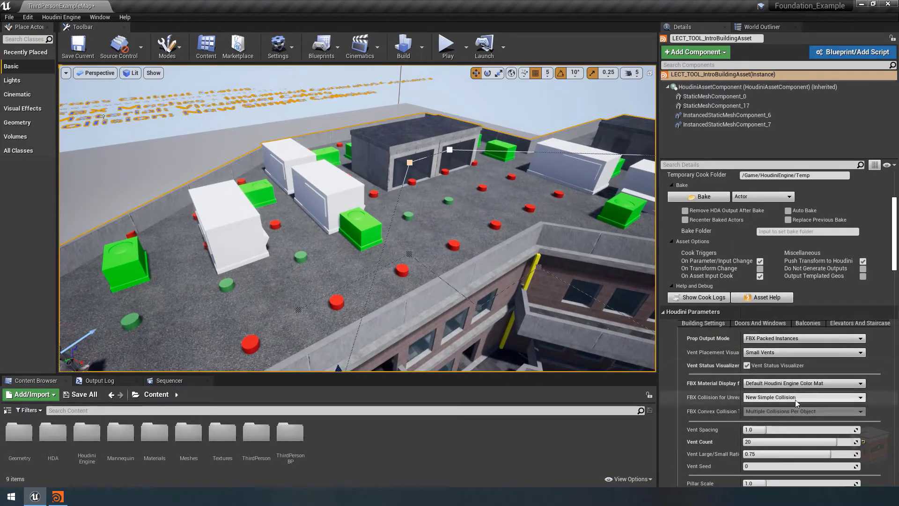
left_click(772, 384)
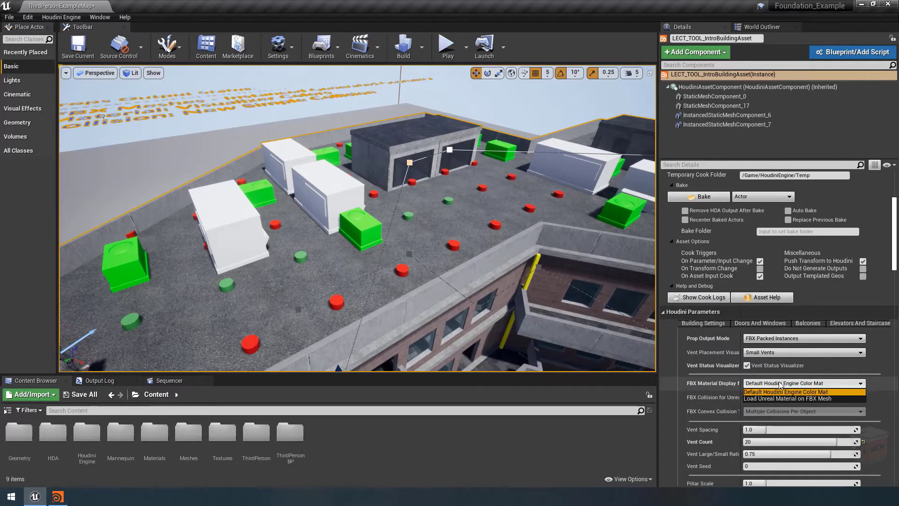
left_click(777, 399)
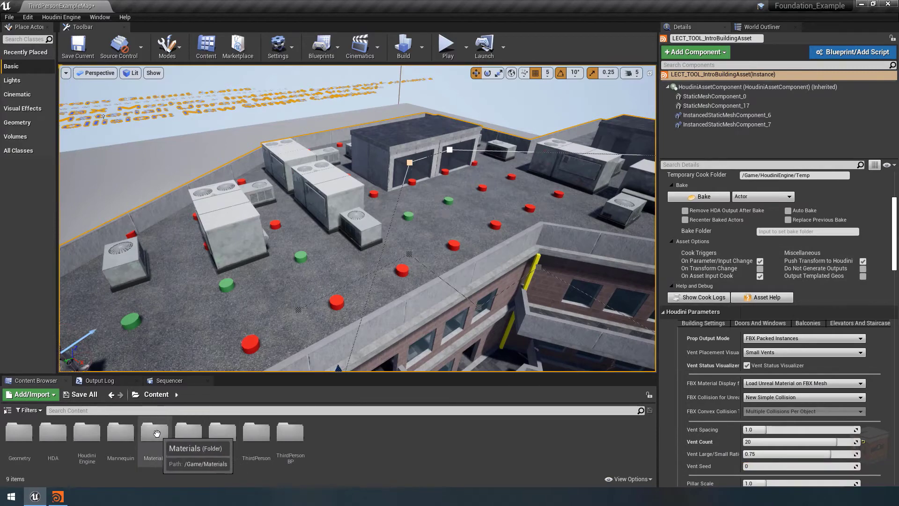
Open the M_HVAC material from the Materials folder, inspect its node graph, and return to the root Content folder
double_click(155, 432)
double_click(121, 433)
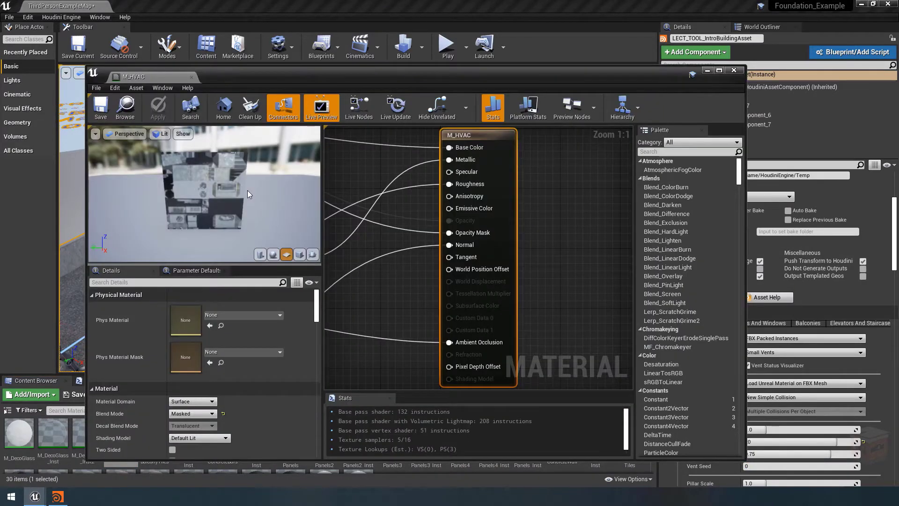
left_click_drag(247, 190, 219, 193)
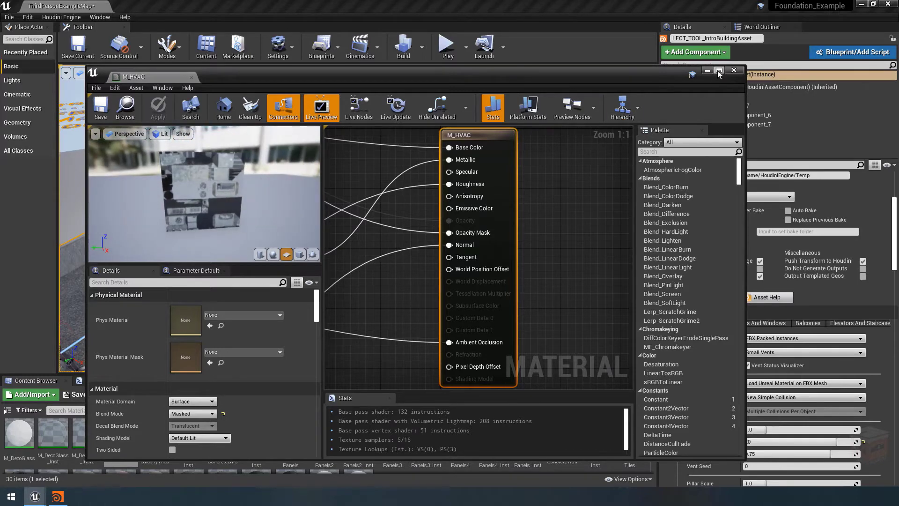
left_click(734, 70)
mouse_move(122, 435)
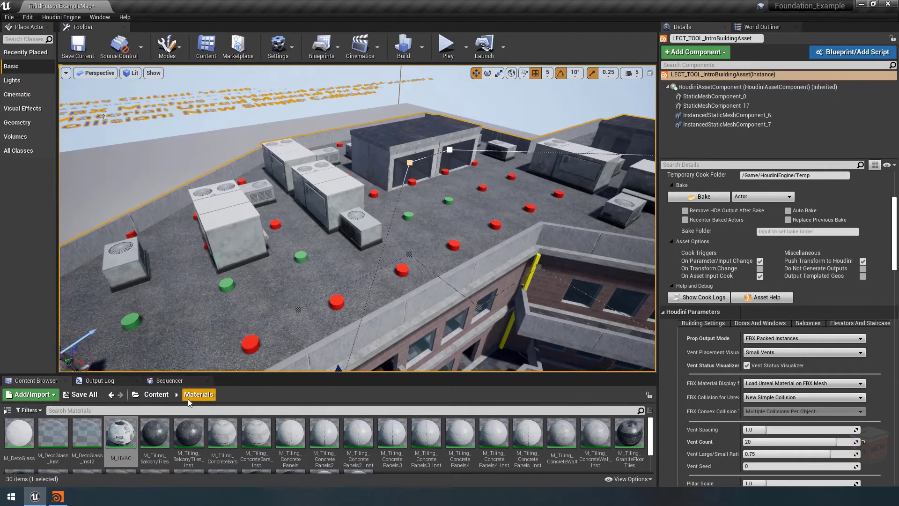
left_click(156, 394)
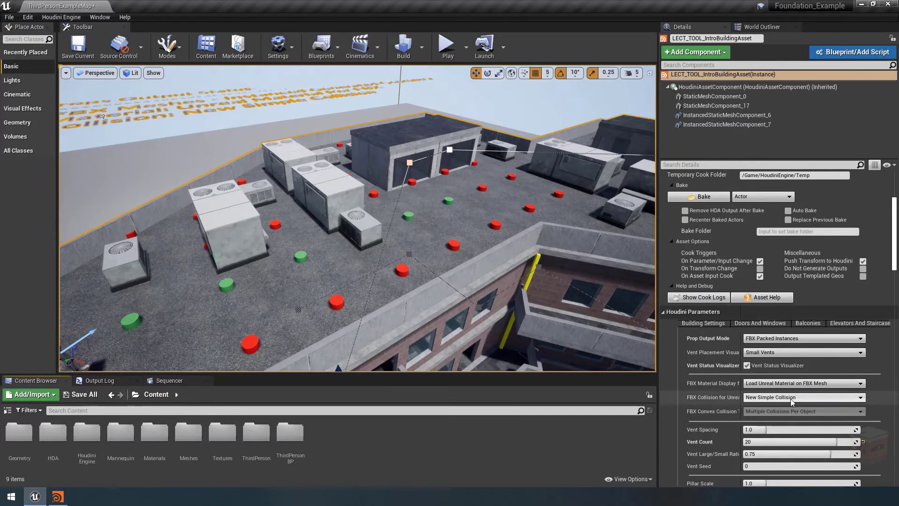
Turn on collision display in the level viewport and inspect the large vent mesh's simple collision in the static mesh editor
left_click(153, 73)
left_click(174, 128)
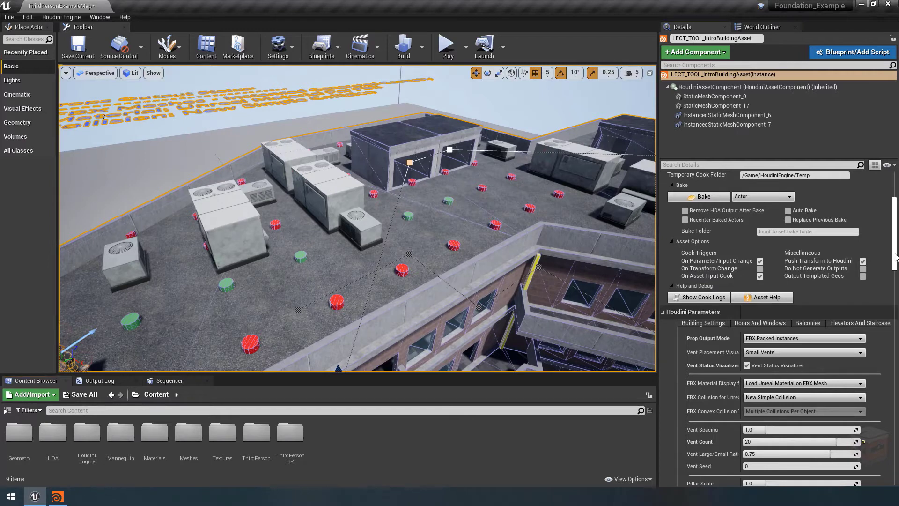
left_click_drag(895, 256, 889, 326)
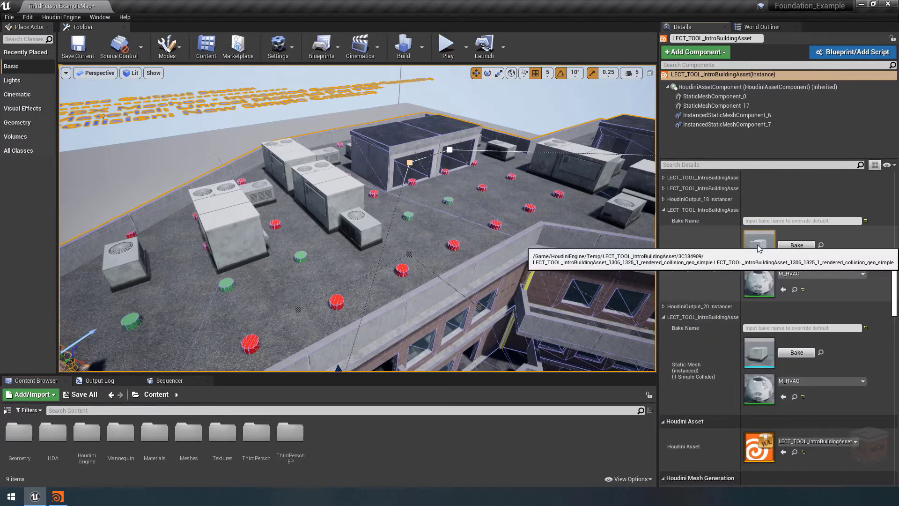
double_click(761, 249)
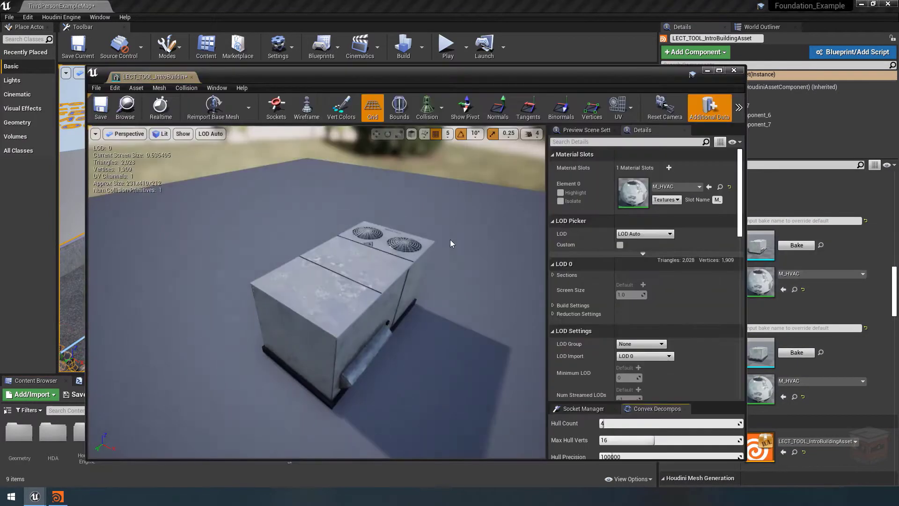
left_click(439, 118)
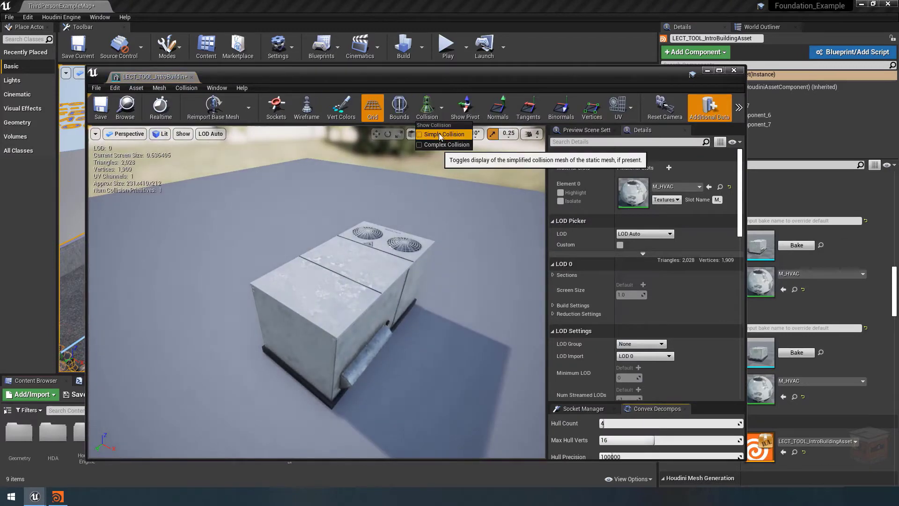
left_click(438, 134)
mouse_move(451, 269)
right_mouse_down()
mouse_move(450, 237)
mouse_move(464, 246)
mouse_move(504, 238)
mouse_move(473, 255)
right_mouse_up()
key("a")
key("d")
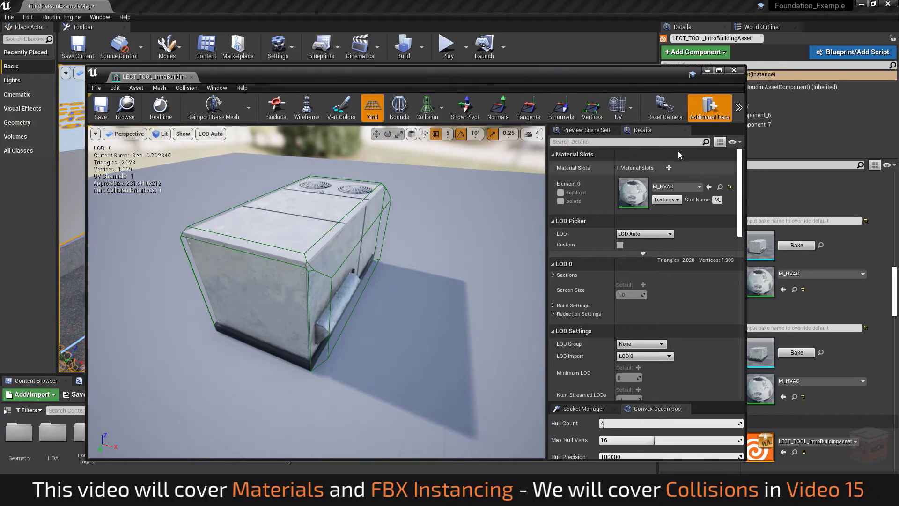
left_click(734, 69)
Deselect the building asset and view the whole building with its collision display from farther away
key("s")
right_click_drag(467, 213, 438, 229)
left_click(598, 124)
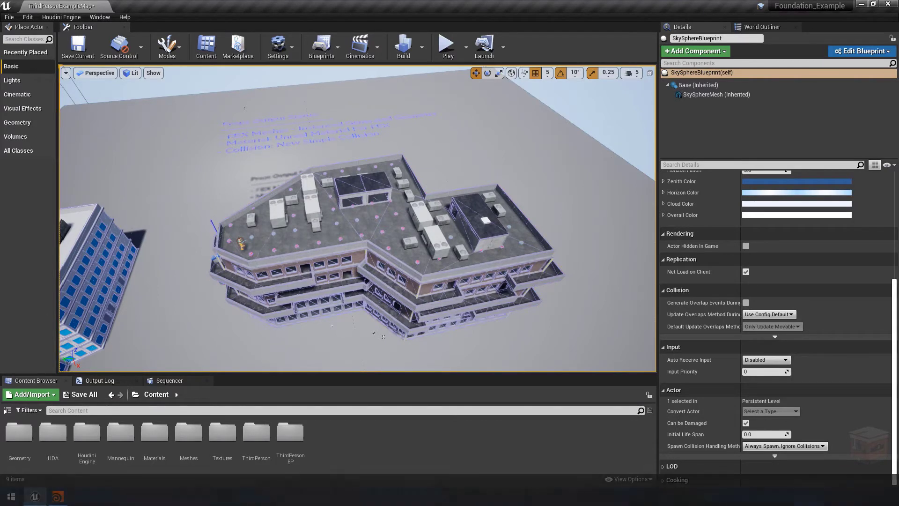
Switch to Houdini's ExampleScene.hiplc, maximize its window, and highlight the box holding FBX Loading and Unique Collision Groups in the buildingAsset network
left_click_drag(0, 18, 347, 18)
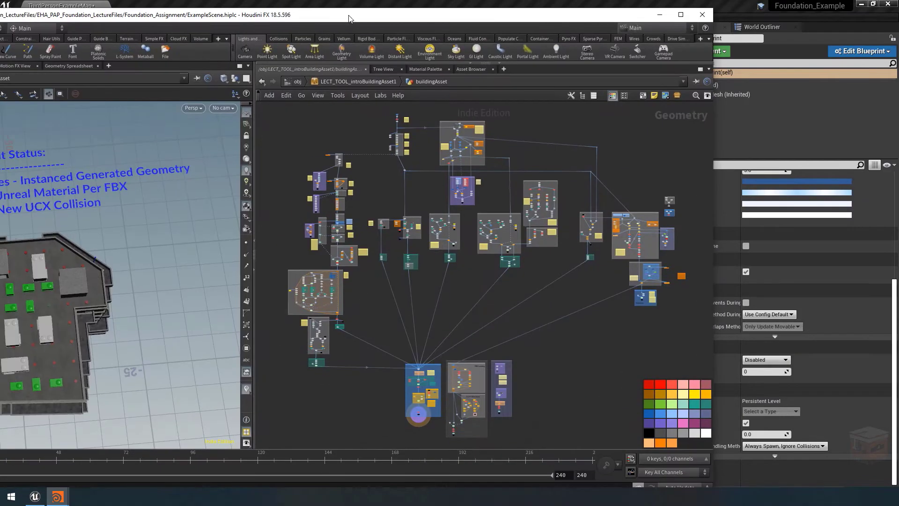
double_click(349, 18)
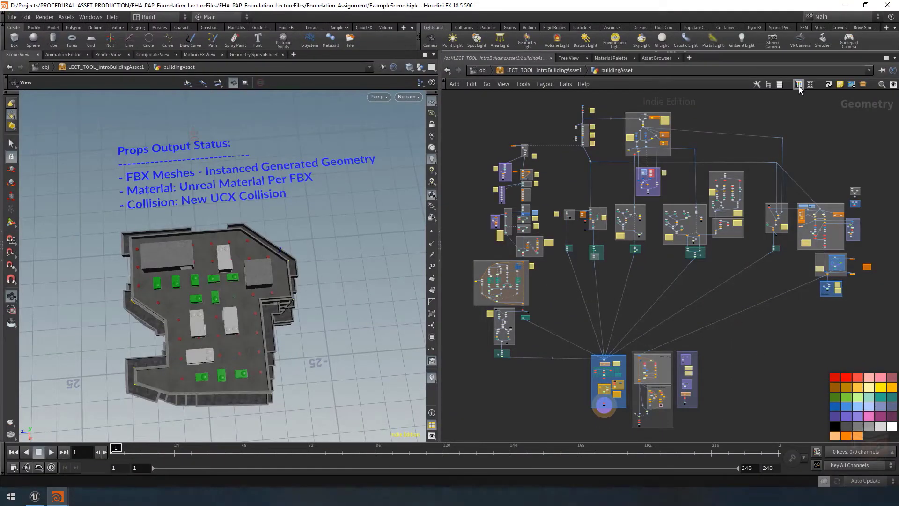
middle_click_drag(771, 389, 759, 305)
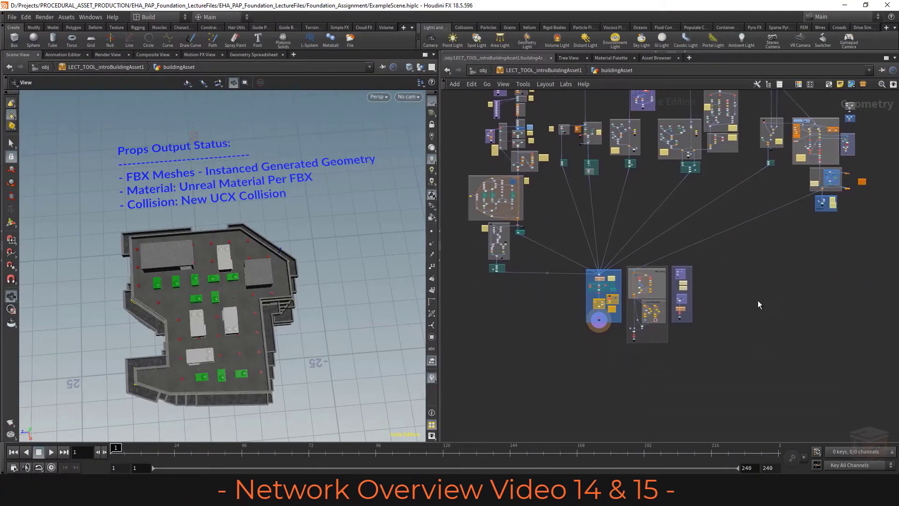
scroll(660, 341, "up", 3)
scroll(660, 342, "up", 4)
middle_click_drag(713, 325, 710, 356)
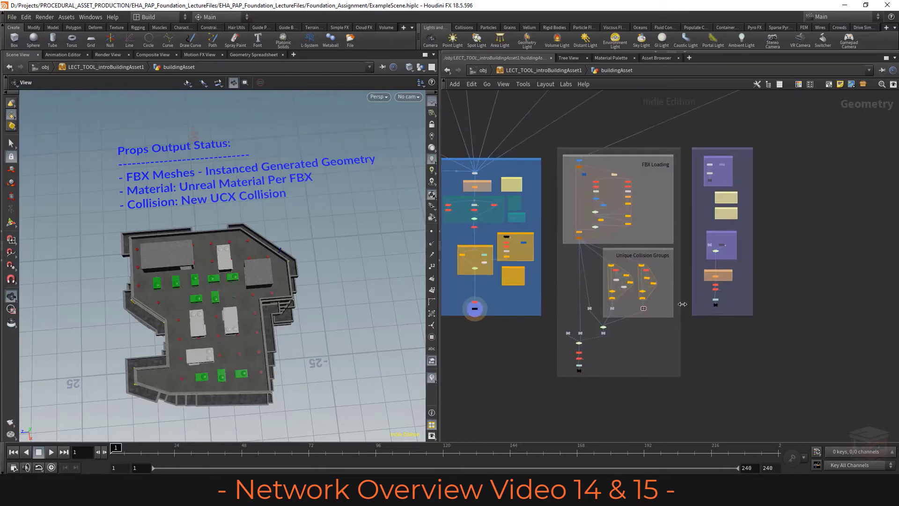
left_click_drag(686, 134, 557, 411)
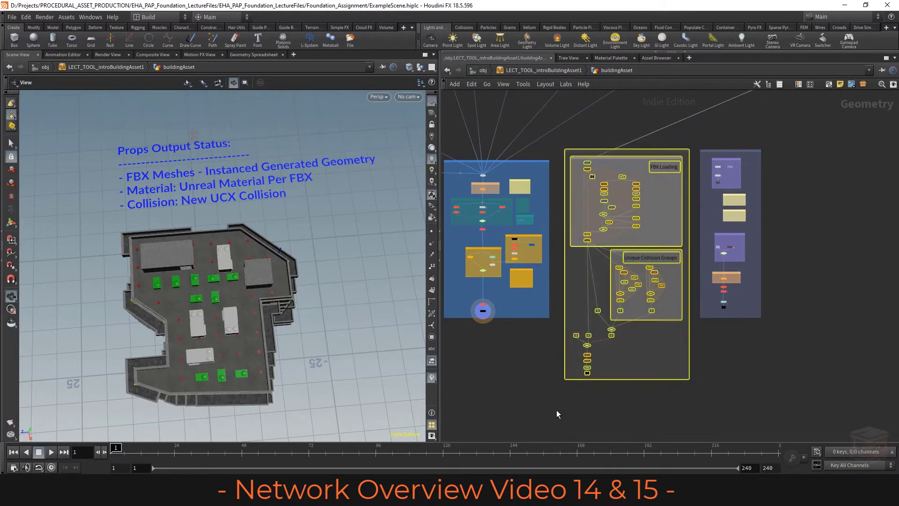
left_click(752, 347)
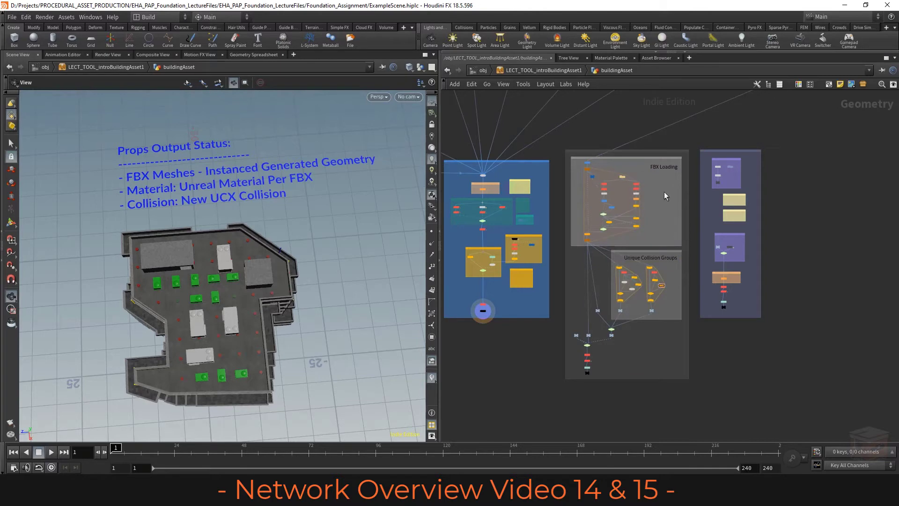
Examine the nodes of the FBX Loading loop and how its network box connects to the vent placement branch
scroll(648, 182, "up", 5)
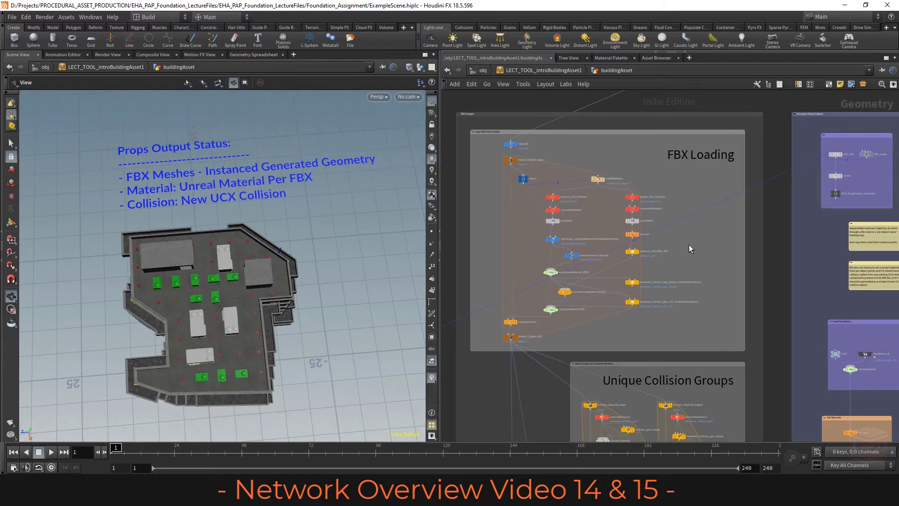
scroll(687, 244, "down", 7)
middle_click_drag(869, 193, 677, 303)
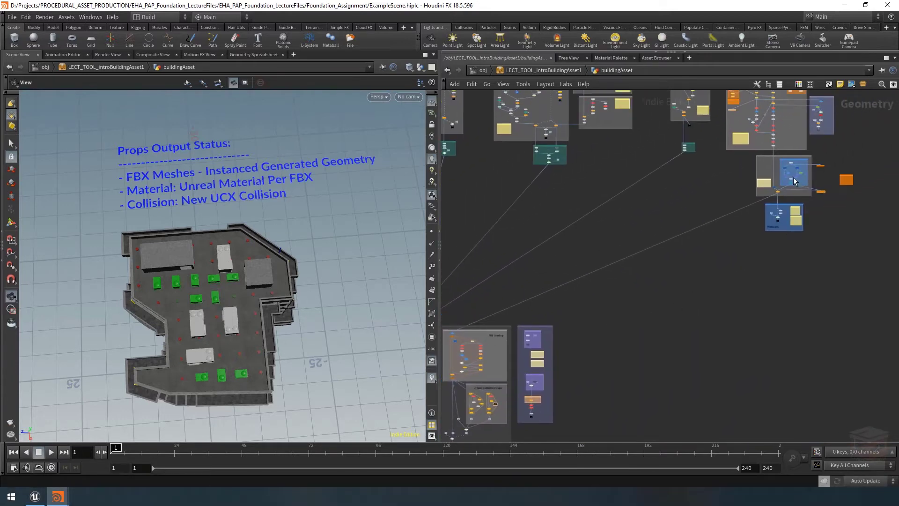
middle_click_drag(646, 337, 791, 254)
scroll(625, 284, "up", 5)
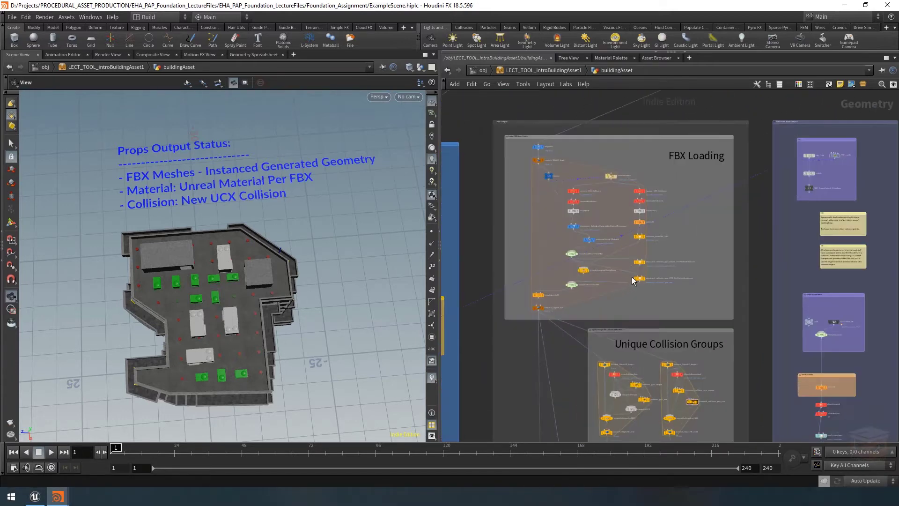
scroll(665, 242, "up", 2)
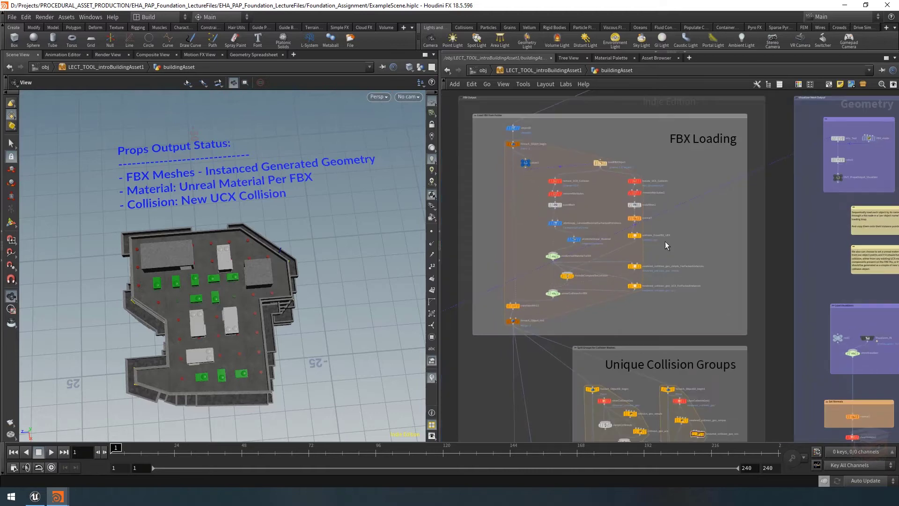
mouse_move(637, 181)
scroll(637, 181, "up", 2)
Display the isolate_UCX_Collision node's geometry, framed and in wireframe
left_click(640, 181)
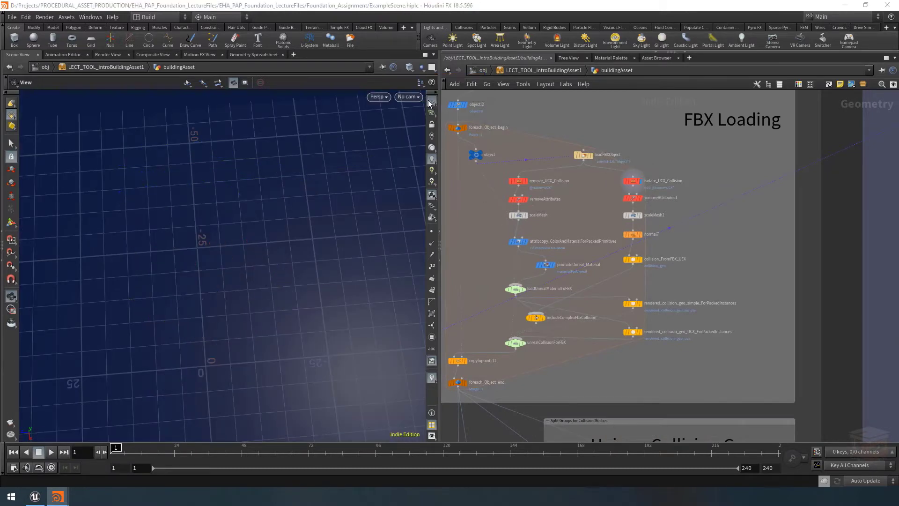
key("g")
key("w")
mouse_move(277, 225)
left_mouse_down()
mouse_move(206, 215)
mouse_move(287, 223)
mouse_move(274, 221)
left_mouse_up()
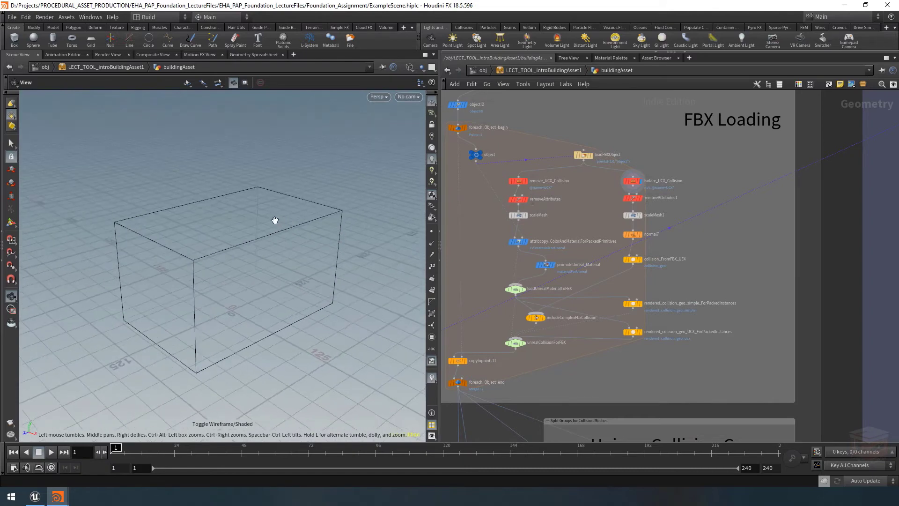
Display the remove_UCX_Collision node's mesh shaded, with isolate_UCX_Collision overlaid as a template for comparison
left_click(526, 182)
key("w")
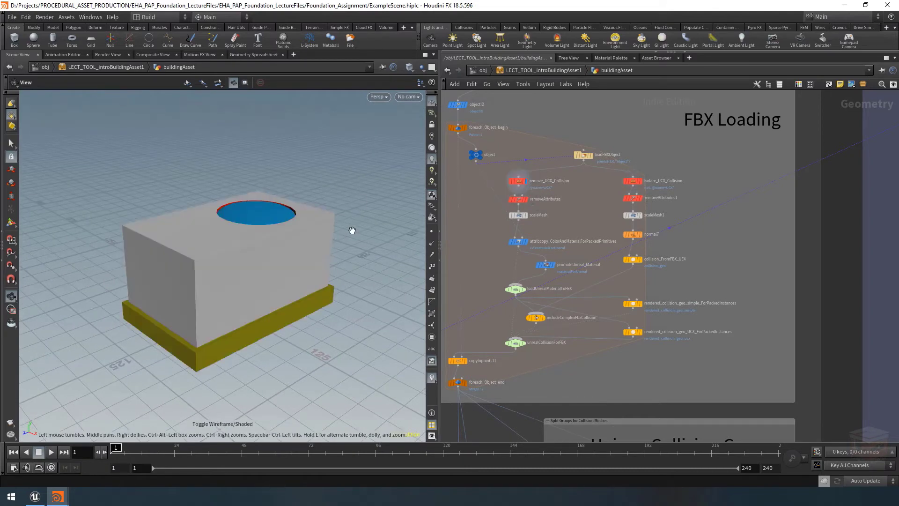
left_click(637, 181)
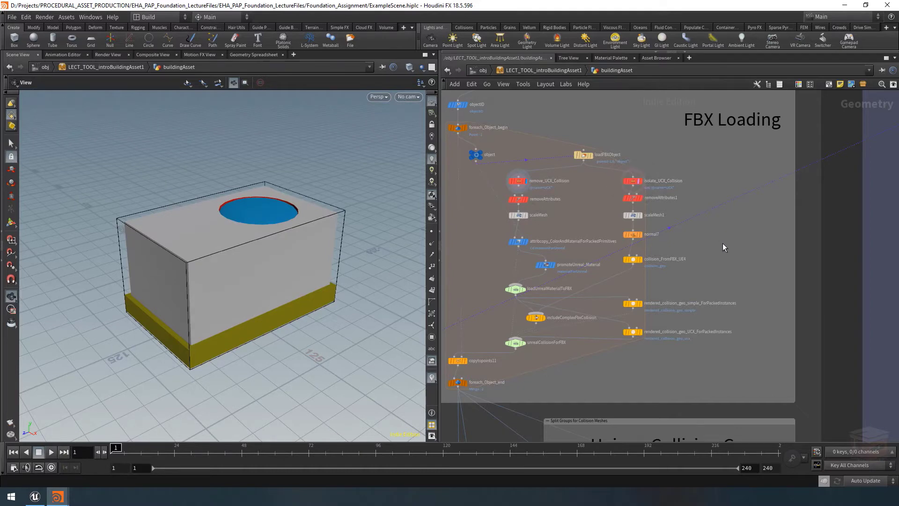
Display the output of the rendered_collision_geo_UCX_ForPackedInstances node in the FBX Loading loop
scroll(651, 314, "up", 3)
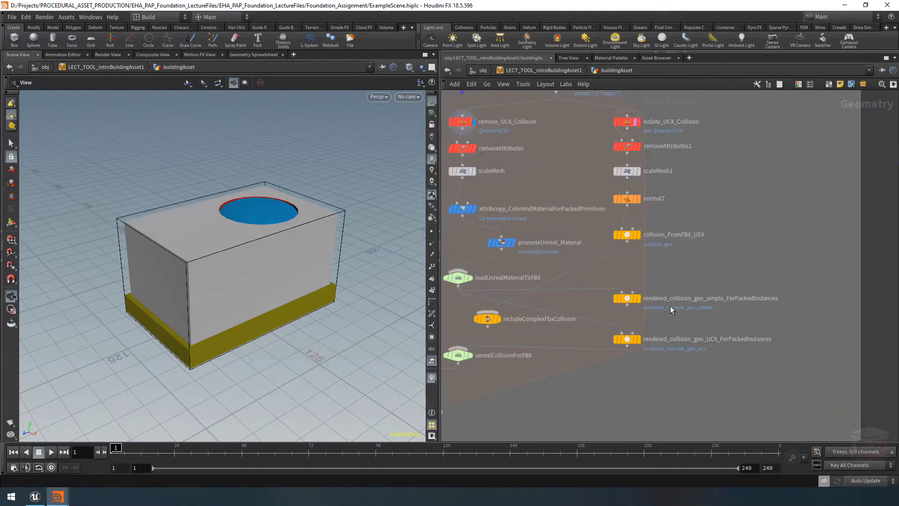
mouse_move(650, 342)
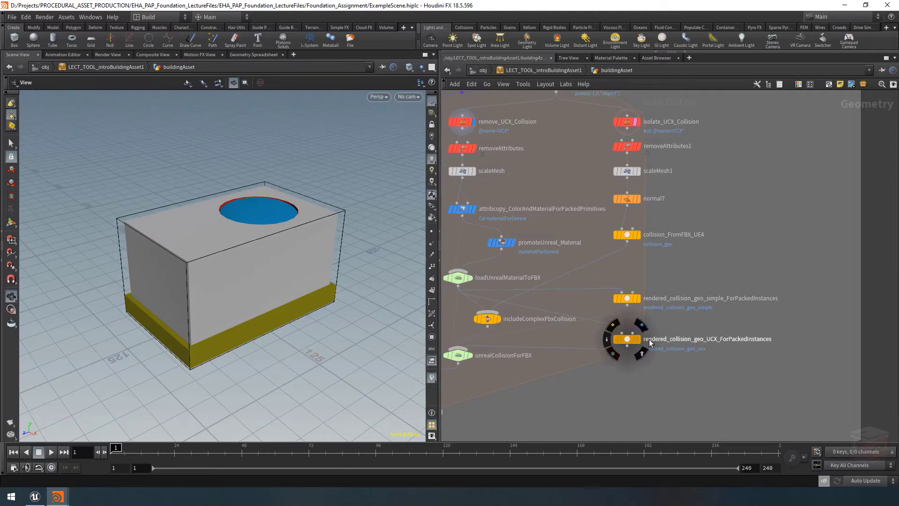
left_click(640, 341)
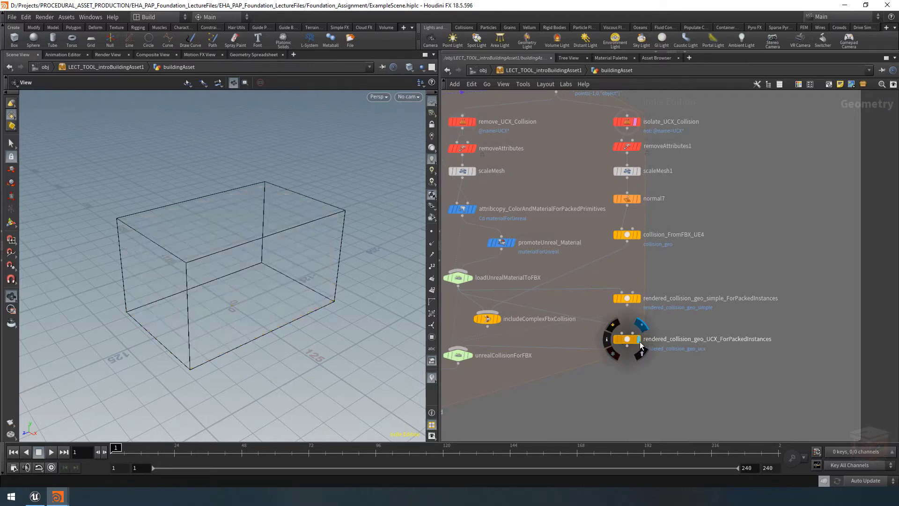
Examine the Unique Collision Groups network box and the switch nodes below it
scroll(678, 381, "down", 5)
scroll(678, 382, "down", 5)
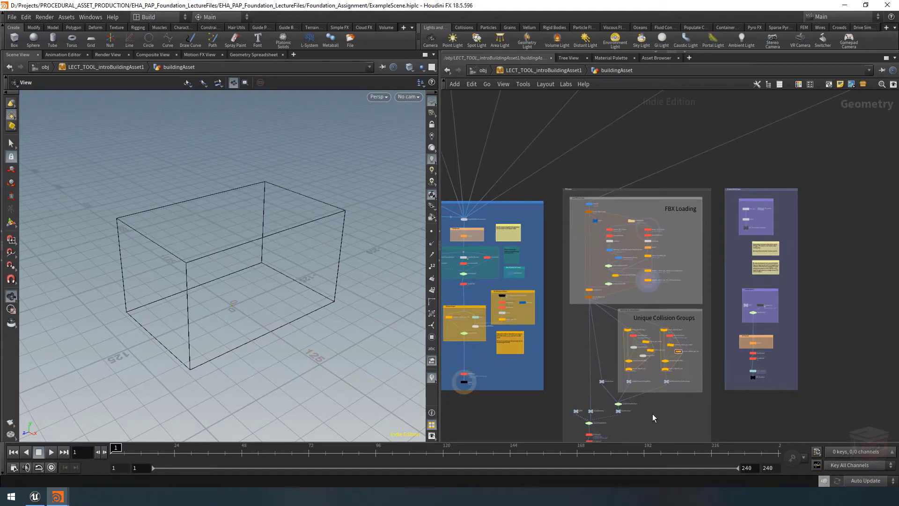
middle_click_drag(653, 414, 665, 366)
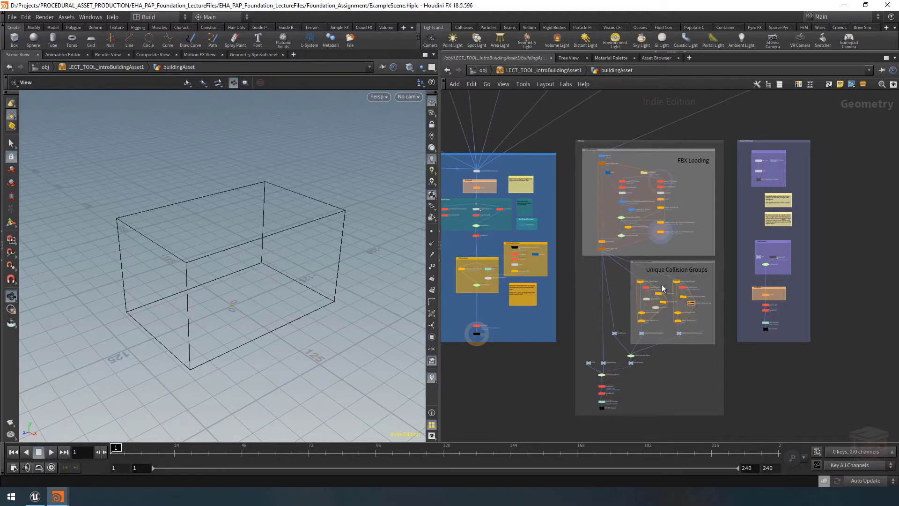
mouse_move(683, 337)
scroll(680, 364, "up", 3)
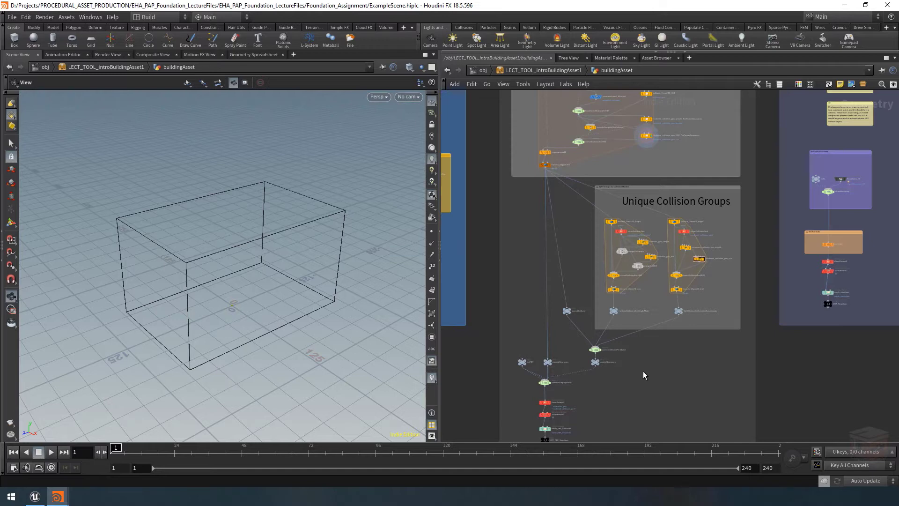
scroll(641, 371, "down", 4)
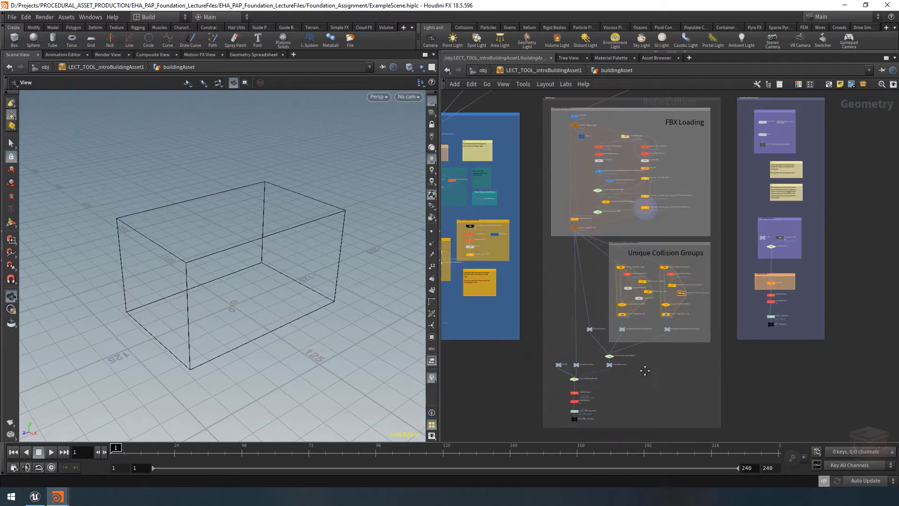
Display the final null node at the end of the FBX network branch and frame its result
scroll(583, 394, "up", 2)
scroll(561, 410, "up", 2)
left_click(561, 402)
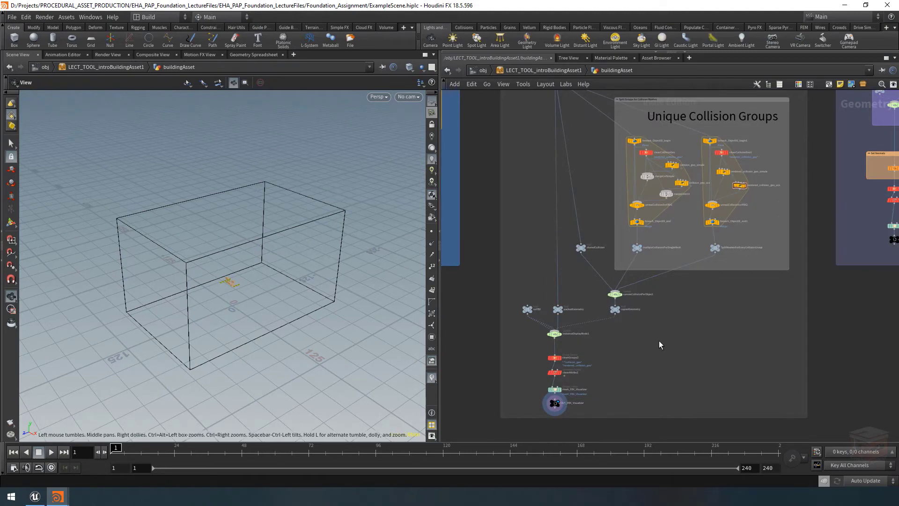
key("h")
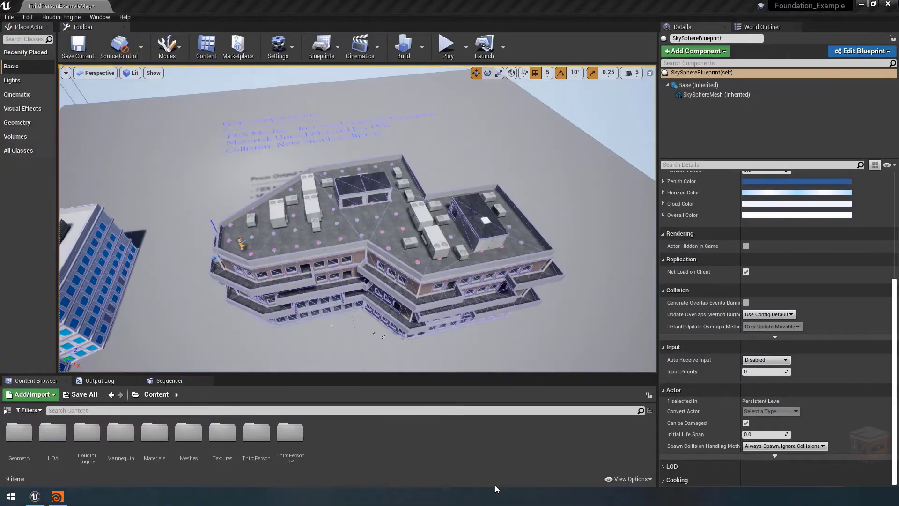
Switch to the Foundation_Scene_Vid12.hip scene in Houdini and view its buildingAsset network
left_click(57, 497)
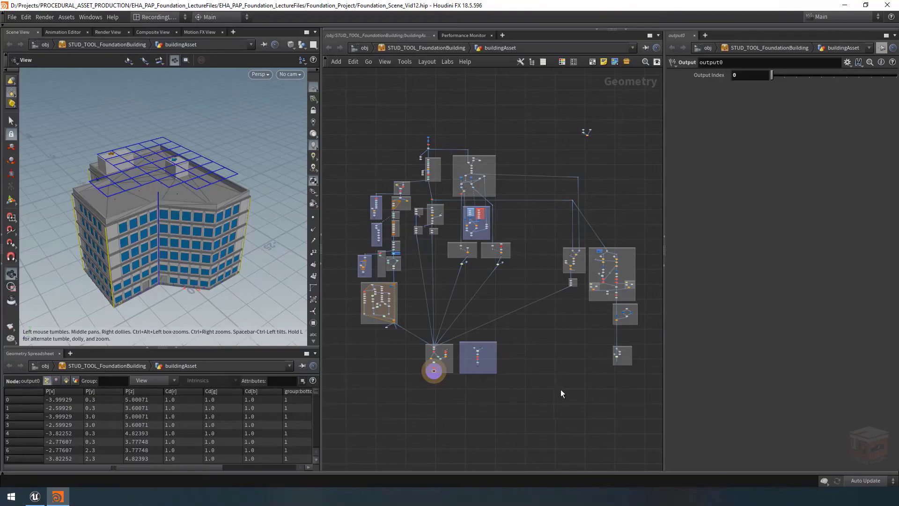
middle_click_drag(540, 381, 544, 381)
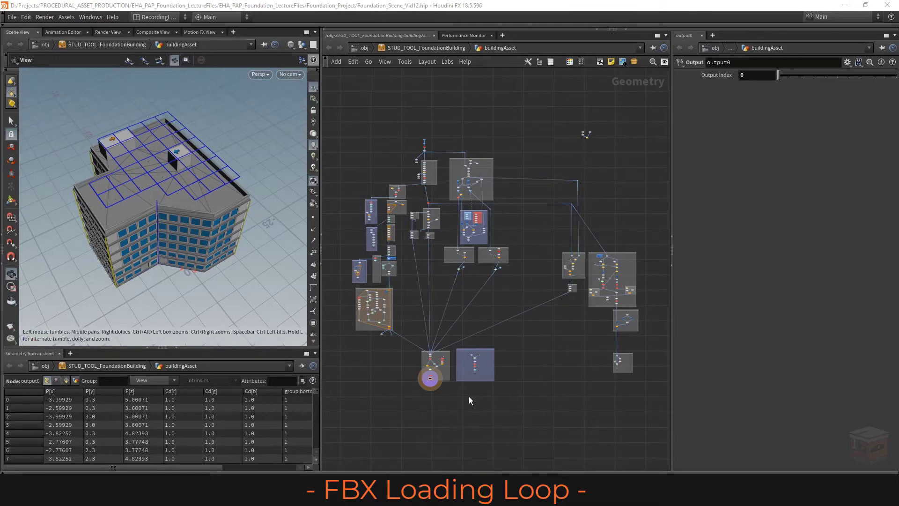
Shrink the blue network box beside the final output group to fit its nodes and move it farther away to free up space
scroll(471, 393, "up", 5)
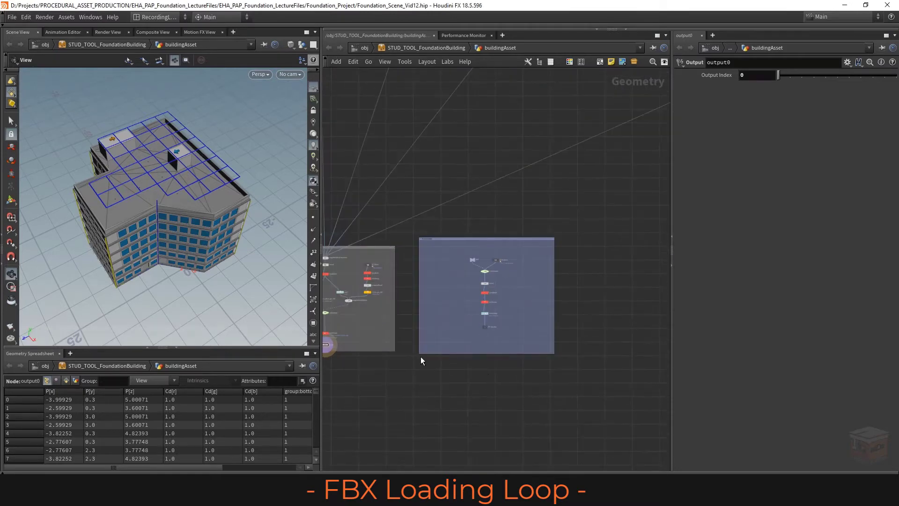
left_click_drag(420, 354, 463, 338)
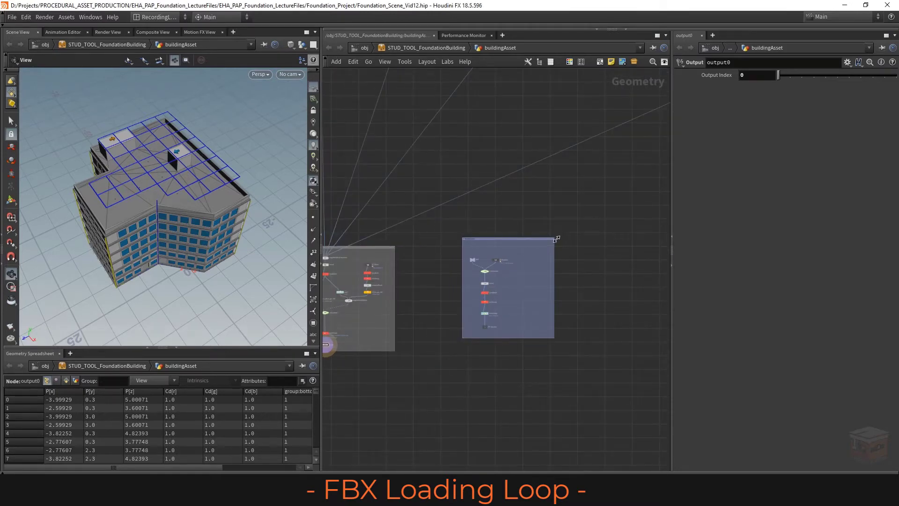
left_click_drag(557, 239, 589, 254)
scroll(524, 256, "down", 2)
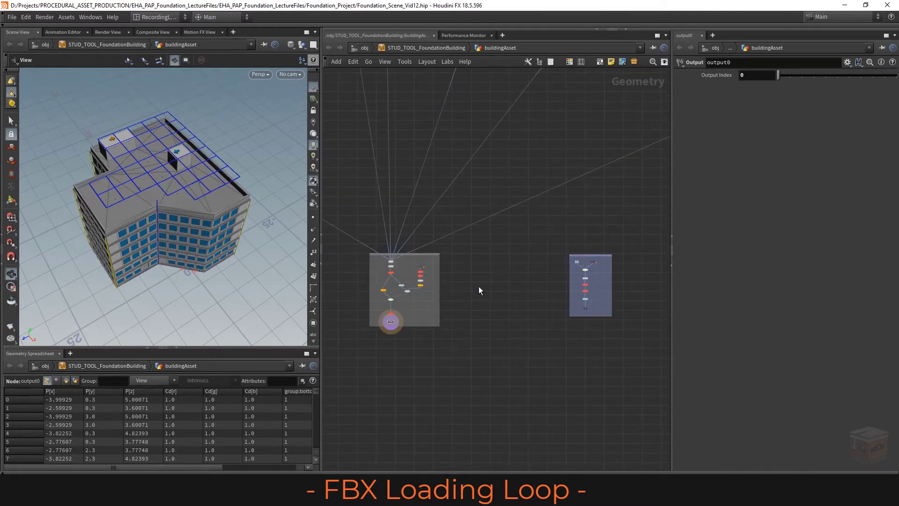
middle_click_drag(495, 291, 475, 307)
scroll(475, 308, "up", 3)
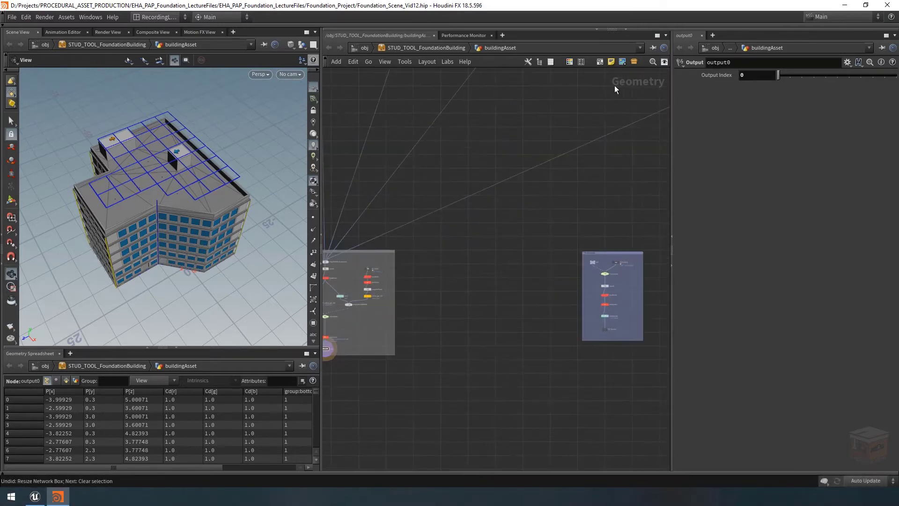
Add a large network box between the final output group and the blue box, and title it "Fbx Output"
left_click(599, 63)
left_click_drag(508, 251, 574, 435)
scroll(415, 251, "up", 5)
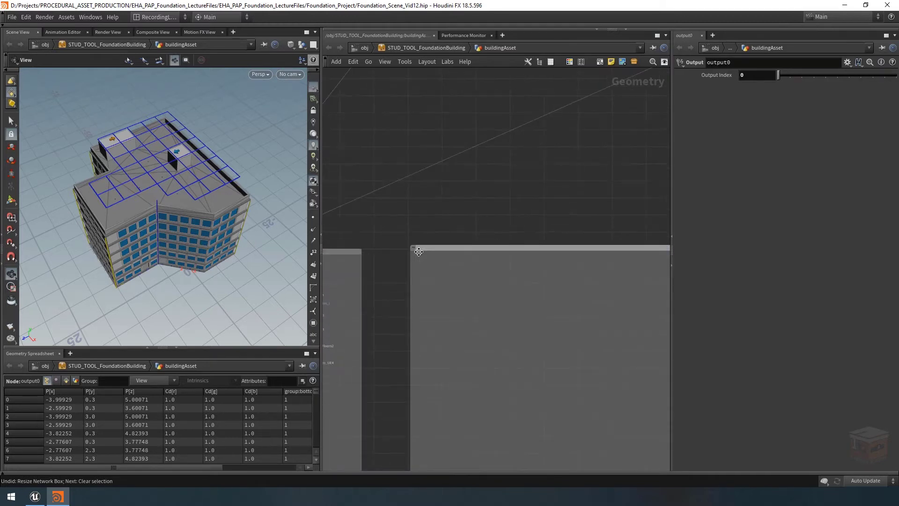
scroll(424, 248, "up", 2)
double_click(424, 248)
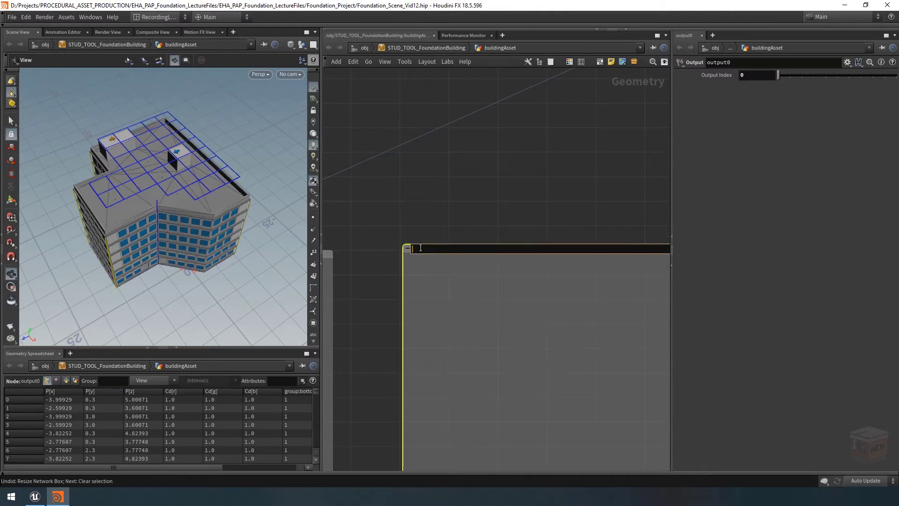
type("FbxOutput")
key("Return")
left_click(505, 210)
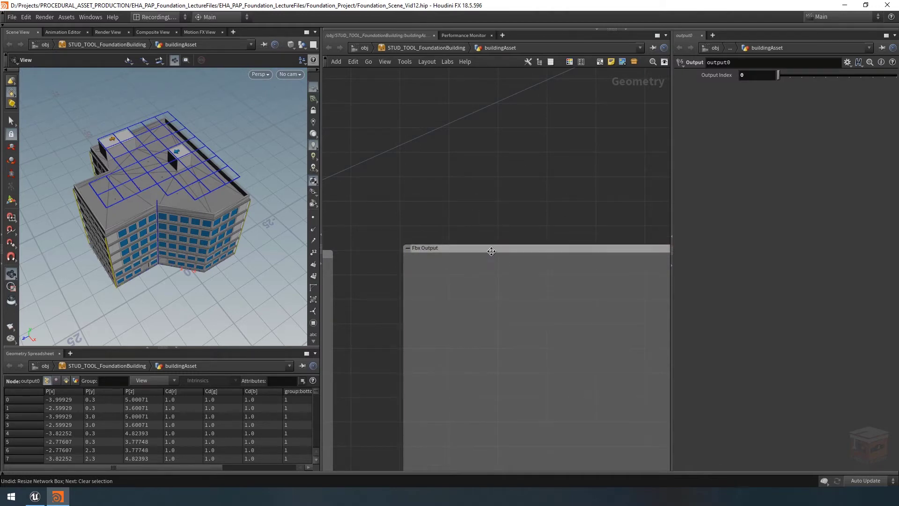
left_click_drag(491, 251, 489, 257)
key("h")
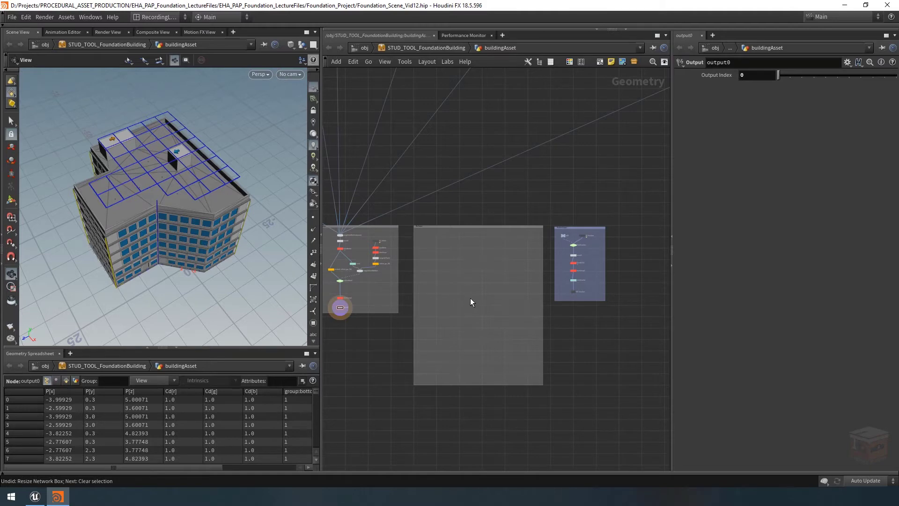
Examine the file1 node in the roof vents' Mesh Preview box and widen the parameter area to read its full geometry file path
scroll(470, 298, "down", 5)
middle_click_drag(580, 255, 452, 316)
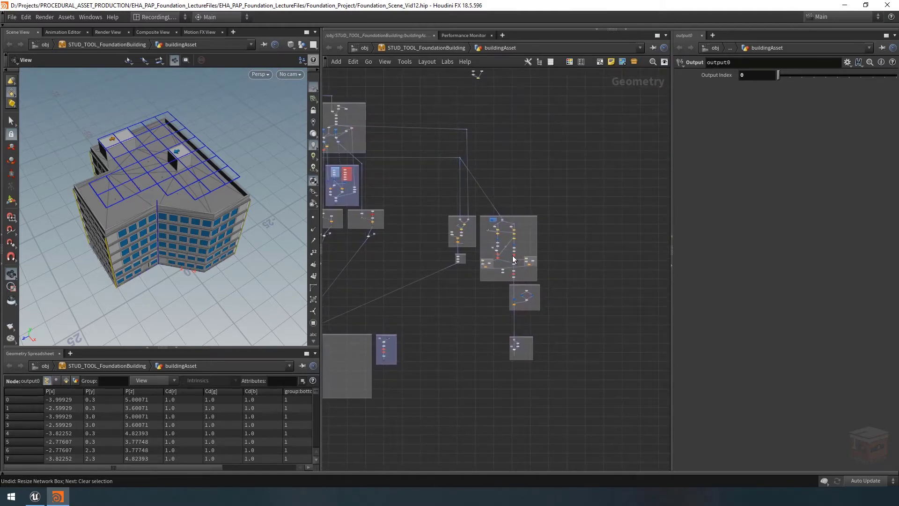
scroll(514, 259, "up", 5)
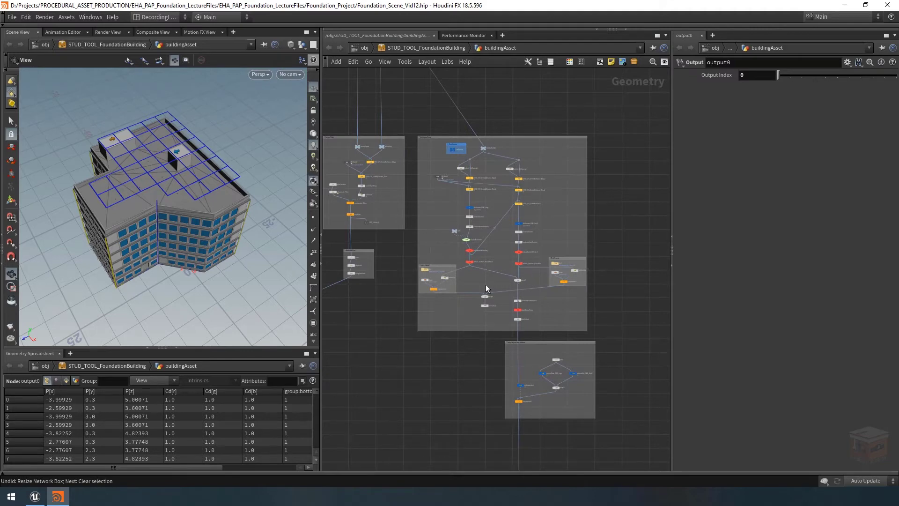
scroll(427, 271, "up", 5)
left_click(427, 270)
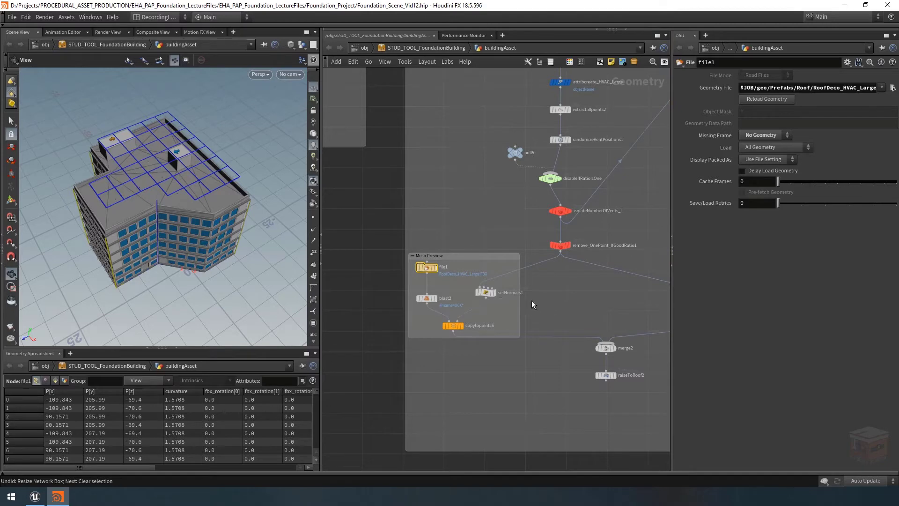
mouse_move(425, 268)
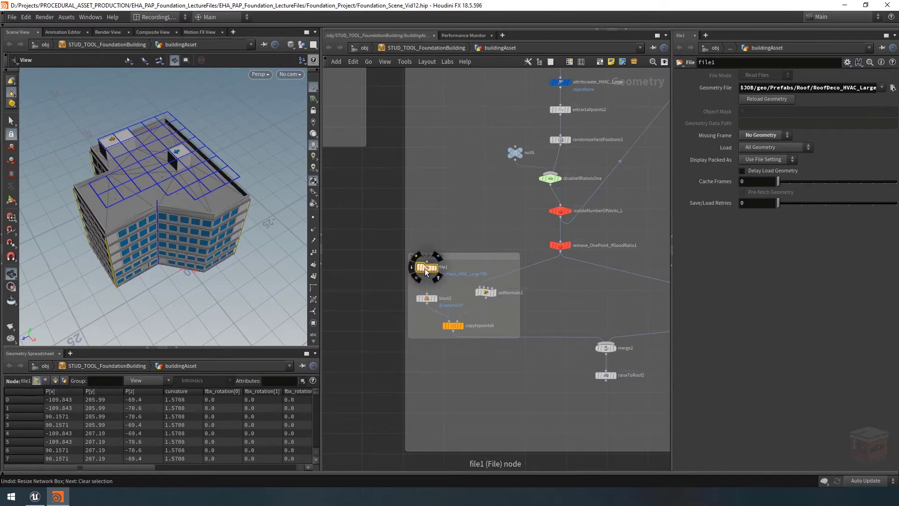
key("h")
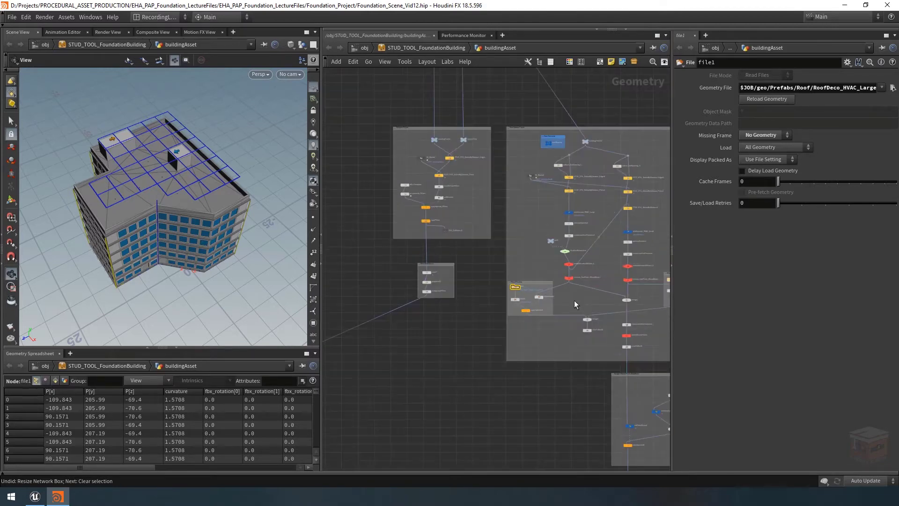
middle_click_drag(513, 295, 469, 235)
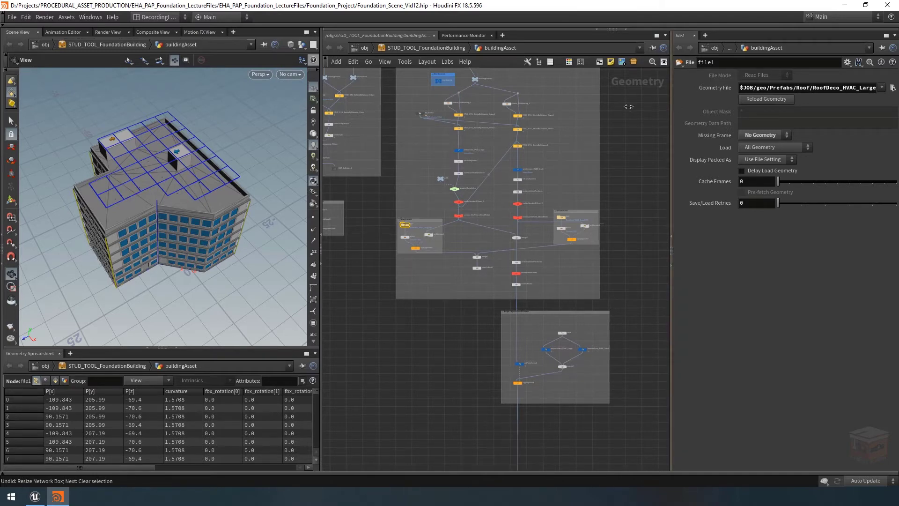
left_click_drag(672, 102, 539, 103)
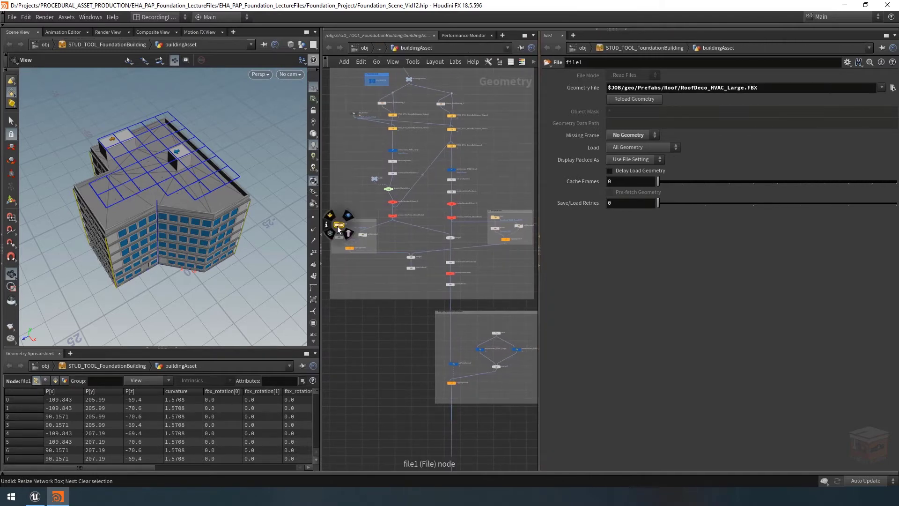
Examine the instanceData wrangles for the large and small HVAC units, and widen the network area again to view the whole network
middle_click_drag(508, 259, 499, 255)
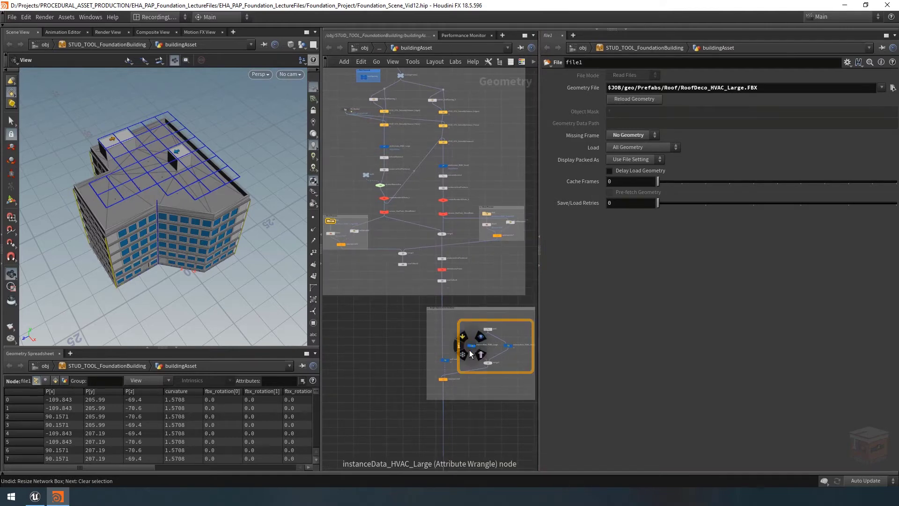
scroll(508, 347, "down", 3)
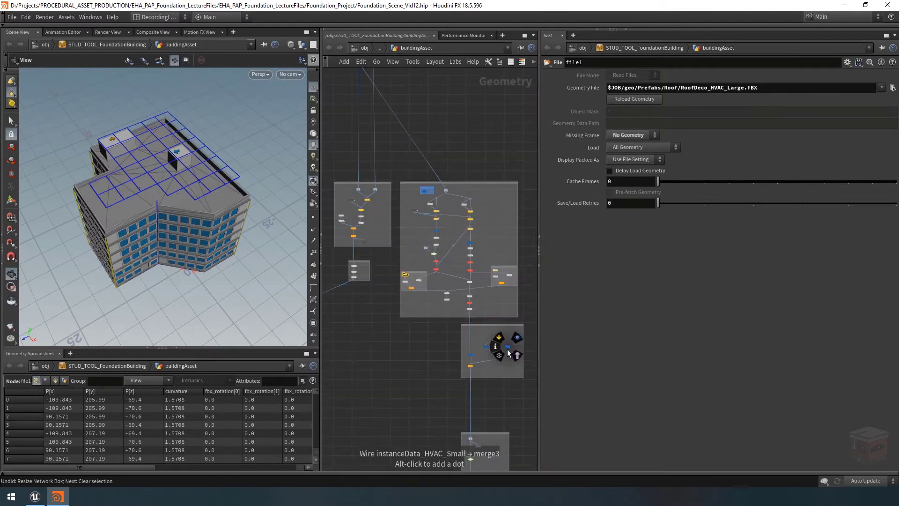
middle_click_drag(431, 360, 513, 301)
middle_click_drag(423, 328, 534, 323)
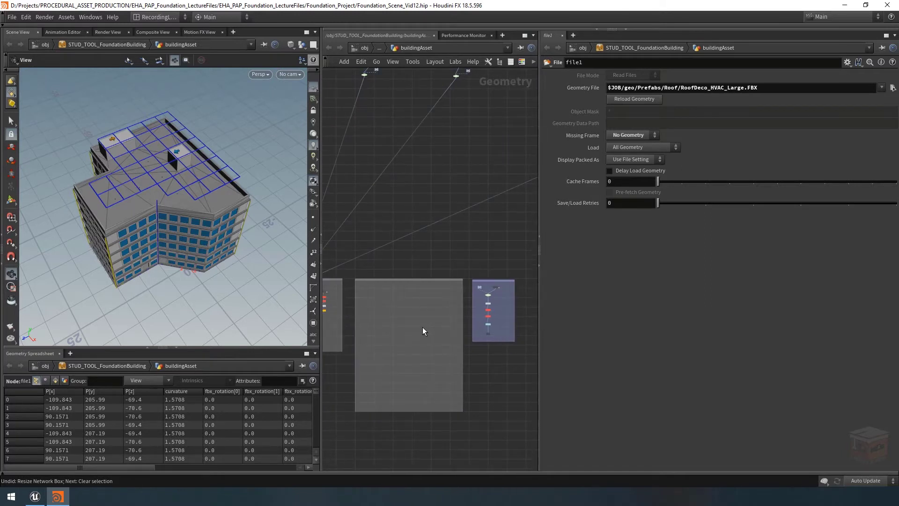
left_click_drag(540, 304, 629, 306)
scroll(582, 332, "down", 5)
middle_click_drag(584, 333, 503, 356)
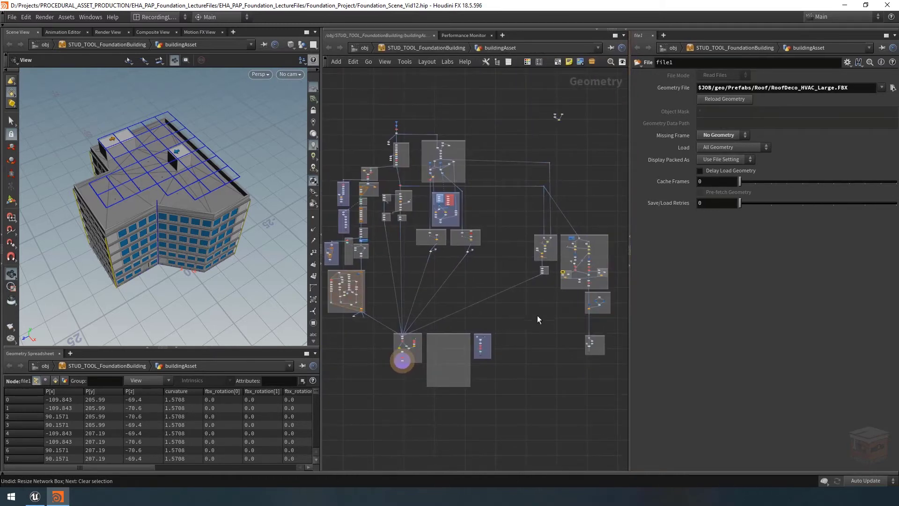
Add a For-Each Point loop inside the Fbx Output network box
scroll(437, 363, "up", 8)
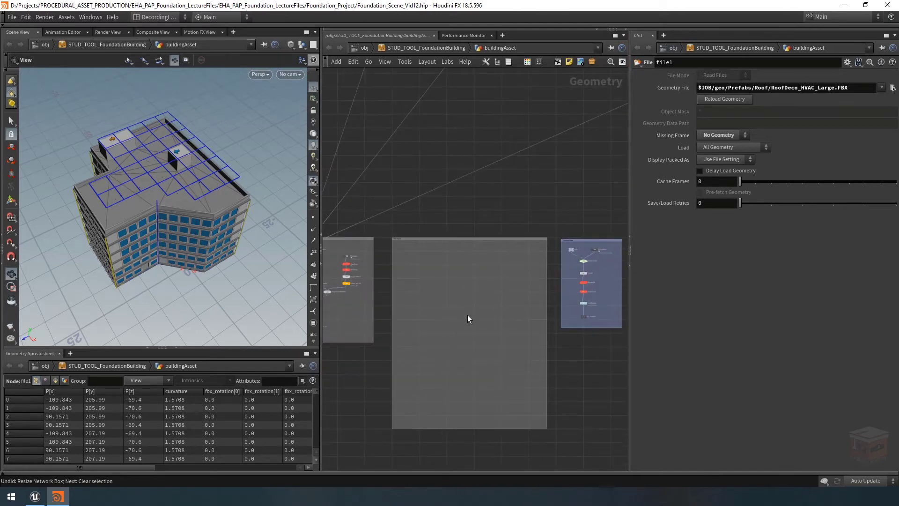
key("Tab")
type("forea")
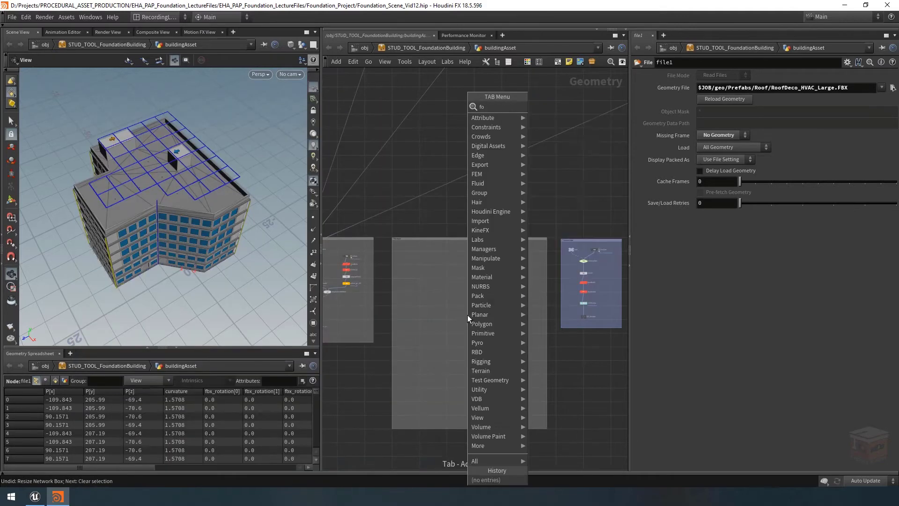
key("Down")
key("Down")
key("Down")
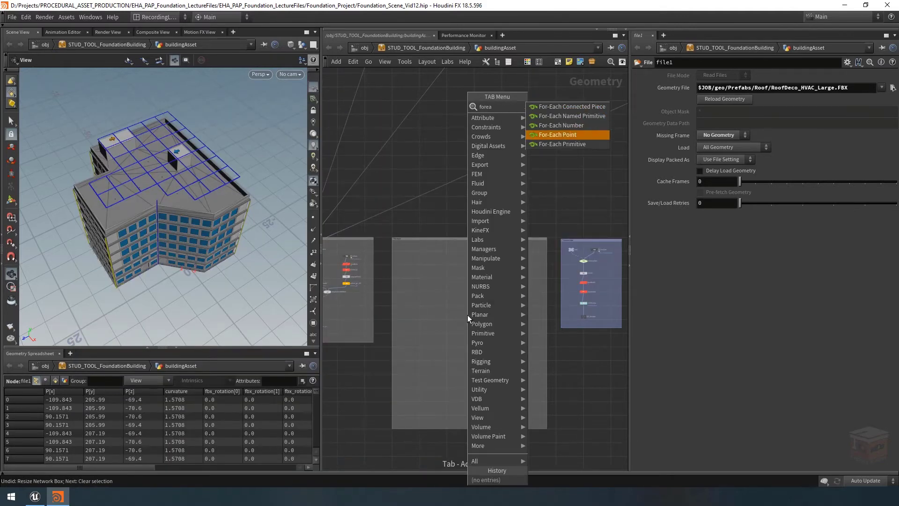
key("Return")
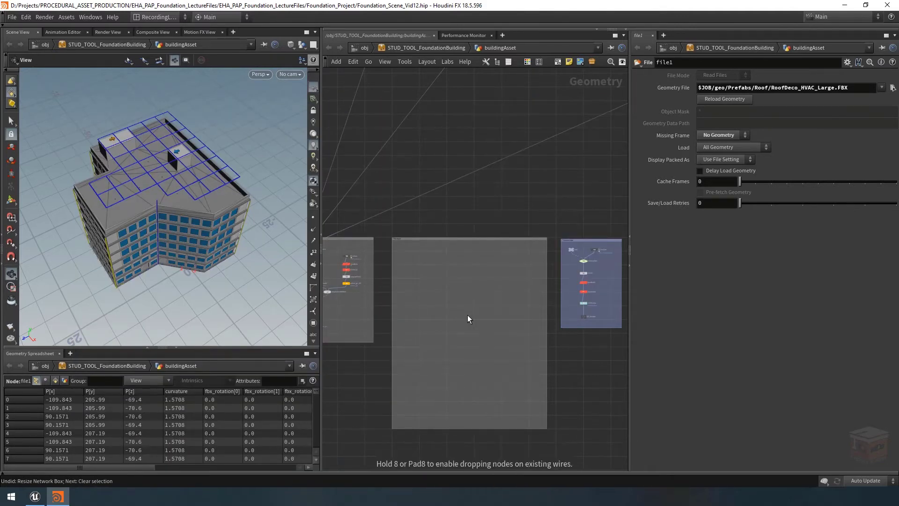
scroll(466, 310, "up", 2)
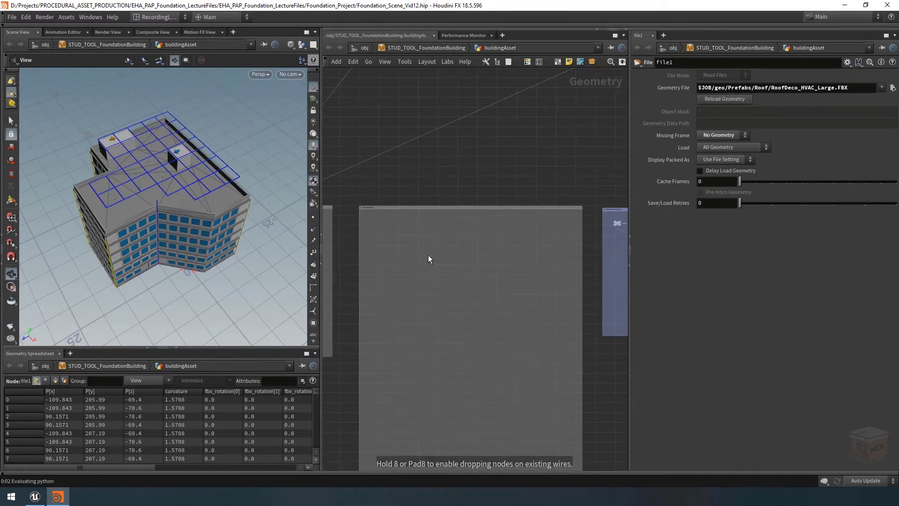
left_click(423, 348)
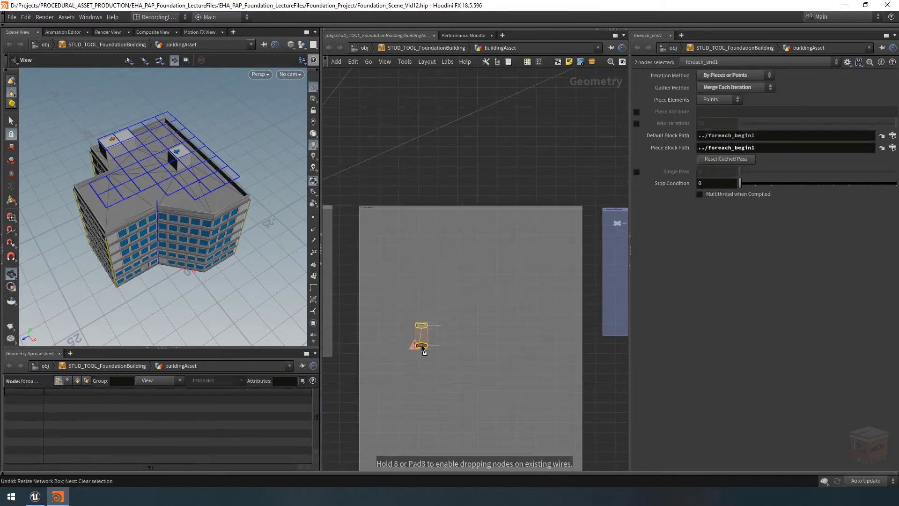
Spread the loop's begin and end nodes apart vertically along the left side of the Fbx Output box
left_click_drag(422, 346, 408, 322)
left_click(443, 294)
left_click(406, 241)
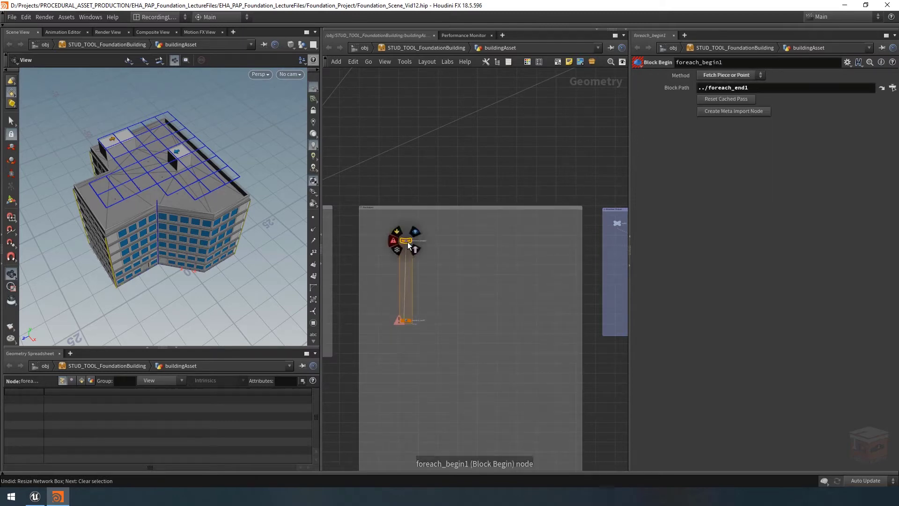
left_click_drag(427, 220, 395, 341)
left_click(445, 313)
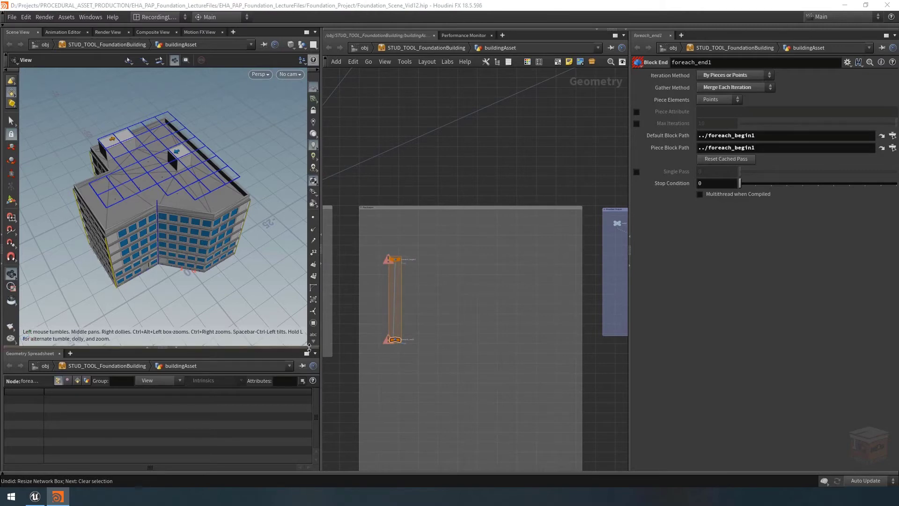
Rename the loop's end node to foreach_Object_end
scroll(393, 345, "up", 5)
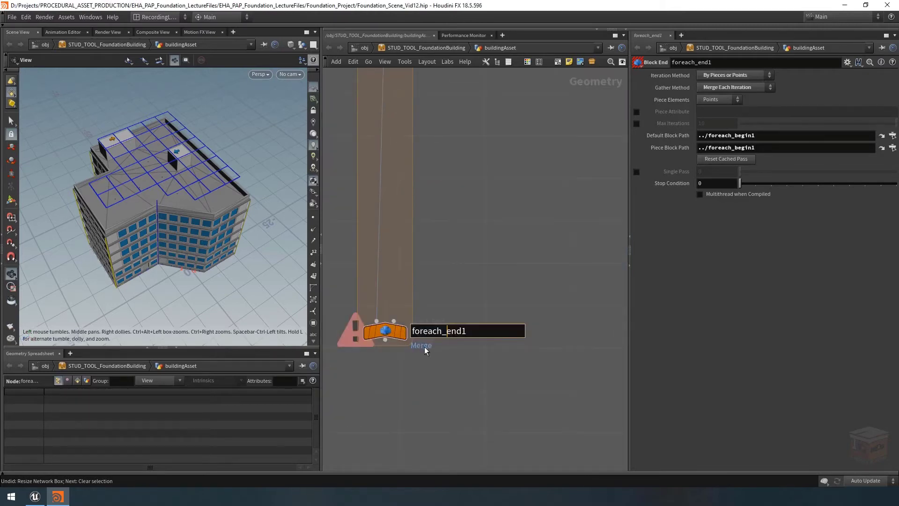
type("_Object")
key("End")
key("BackSpace")
key("Return")
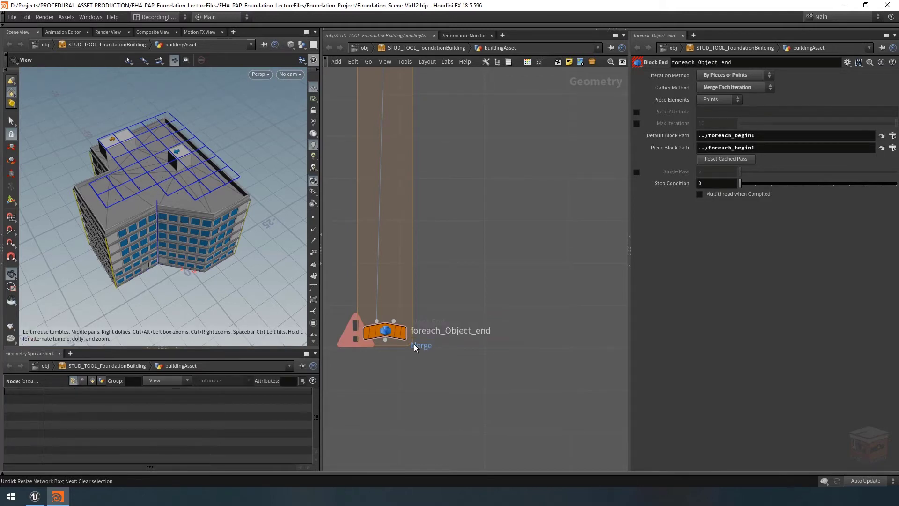
Rename the loop's begin node to foreach_Object_begin
scroll(464, 216, "down", 3)
middle_click_drag(468, 209, 457, 283)
scroll(443, 176, "up", 3)
double_click(438, 171)
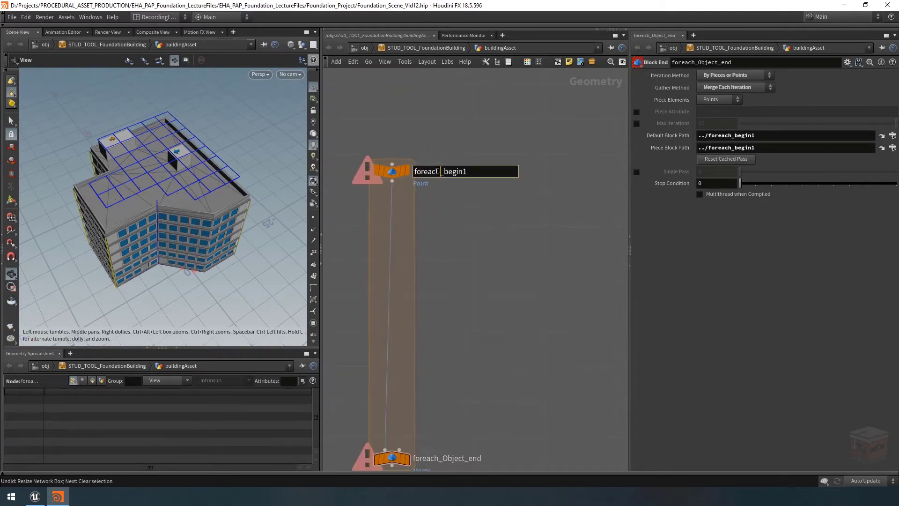
type("Object_")
key("End")
key("BackSpace")
key("Return")
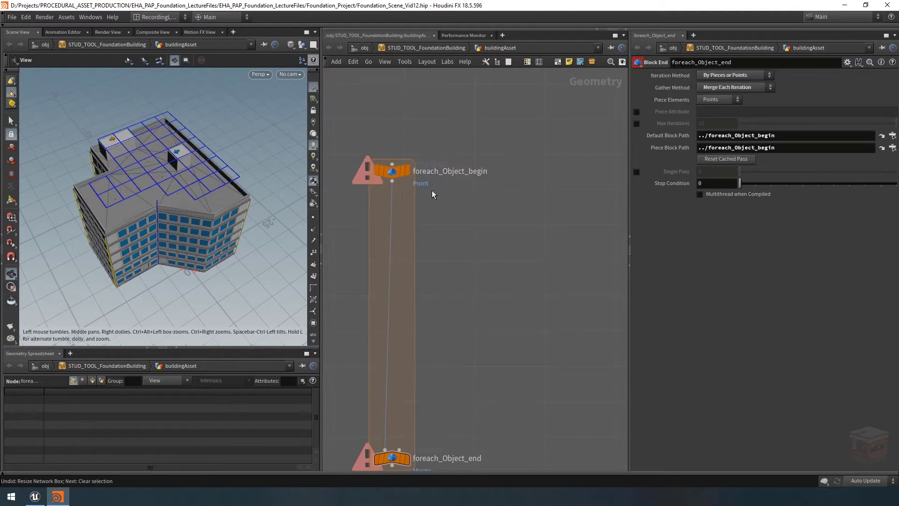
Examine the instance output network box at the end of the roof HVAC branch
scroll(523, 256, "down", 3)
scroll(544, 246, "down", 3)
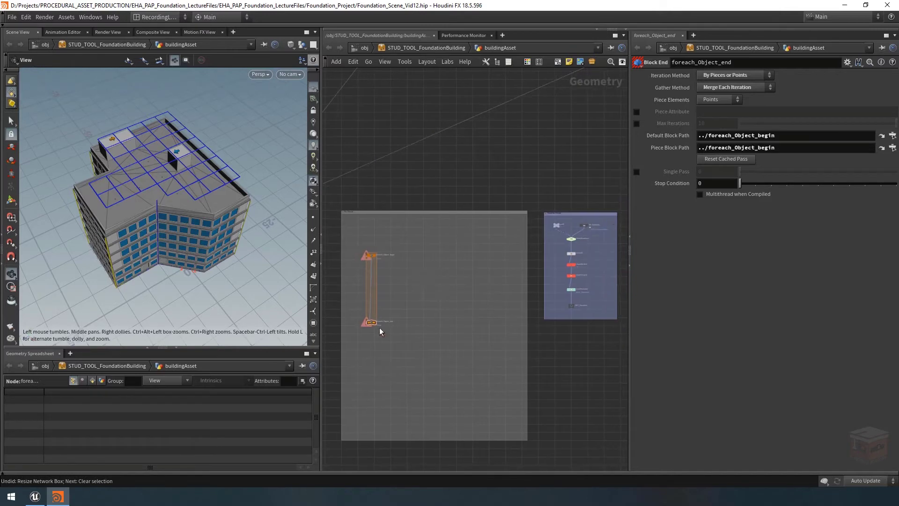
middle_click_drag(417, 301, 450, 295)
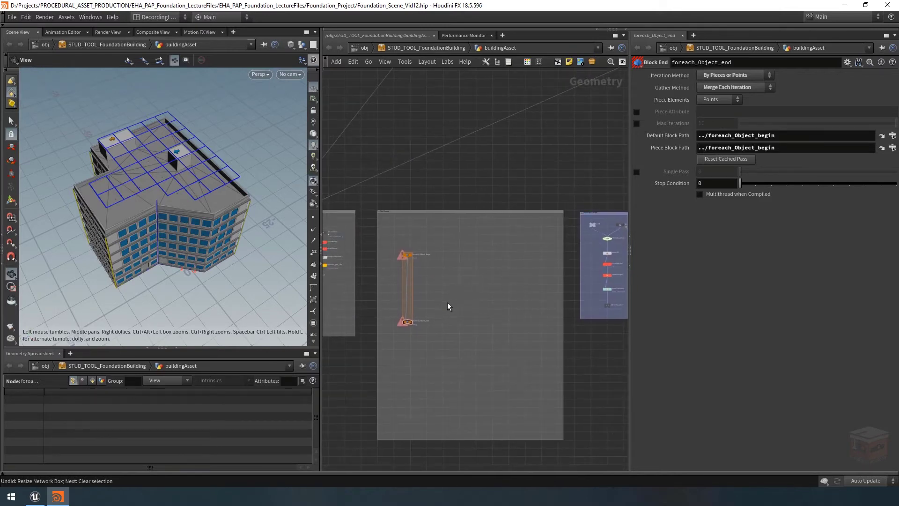
scroll(448, 302, "down", 3)
middle_click_drag(569, 205, 468, 249)
scroll(496, 247, "down", 3)
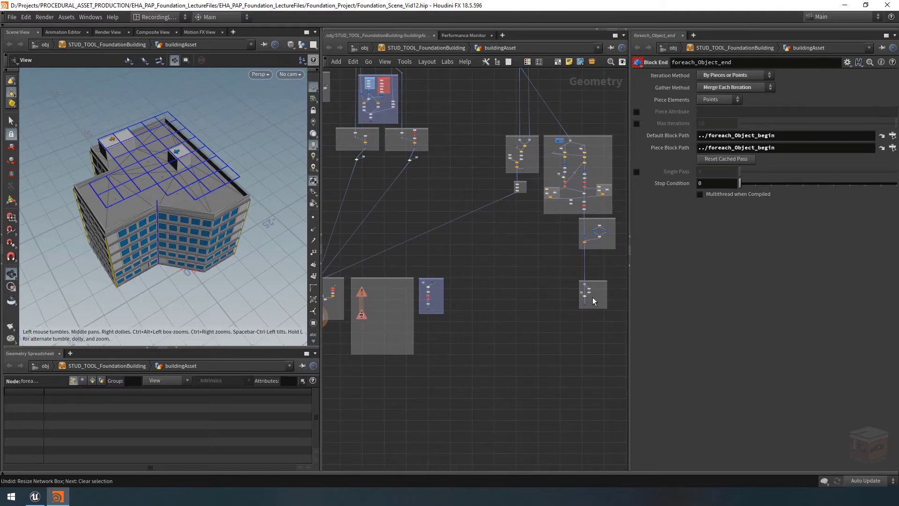
scroll(593, 298, "up", 6)
middle_click_drag(597, 297, 516, 307)
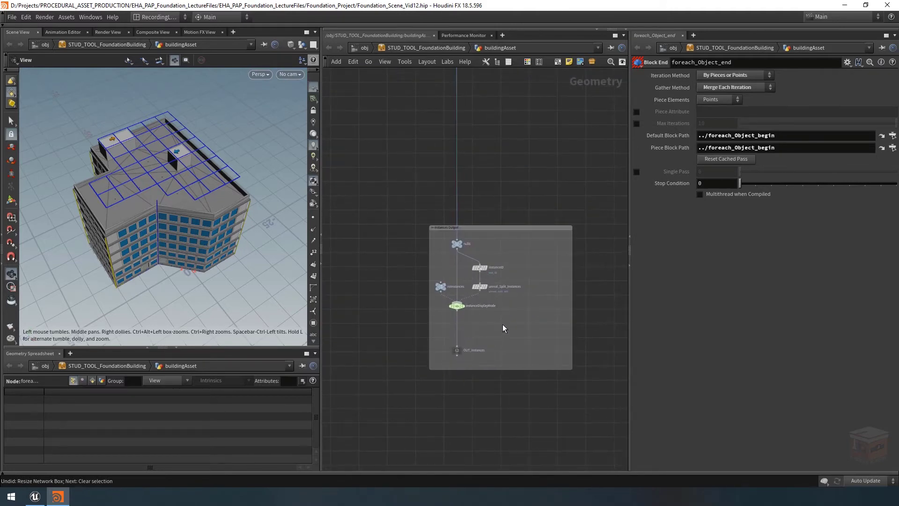
Select and display copytopoints8 at the roof HVAC branch's end and show only its points with normals in the viewport
scroll(533, 149, "down", 2)
middle_click_drag(533, 152, 535, 263)
scroll(486, 183, "up", 4)
left_click(477, 195)
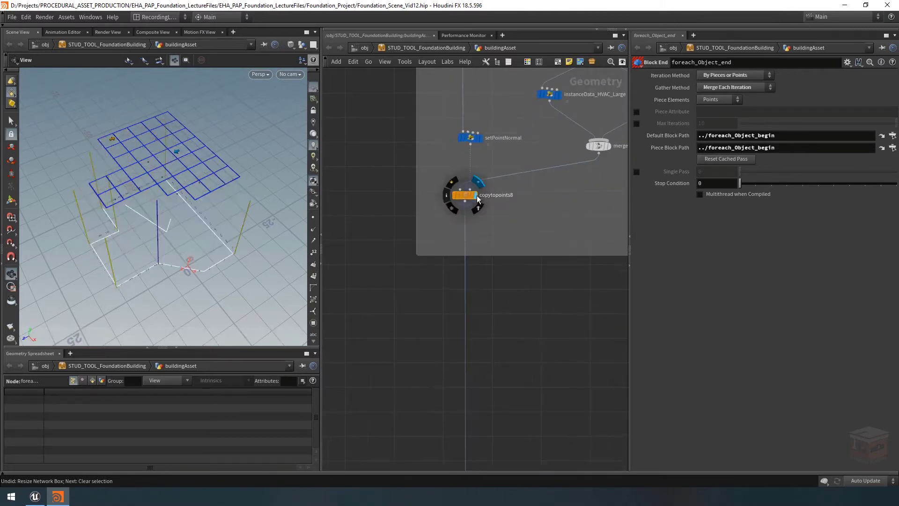
left_click(466, 195)
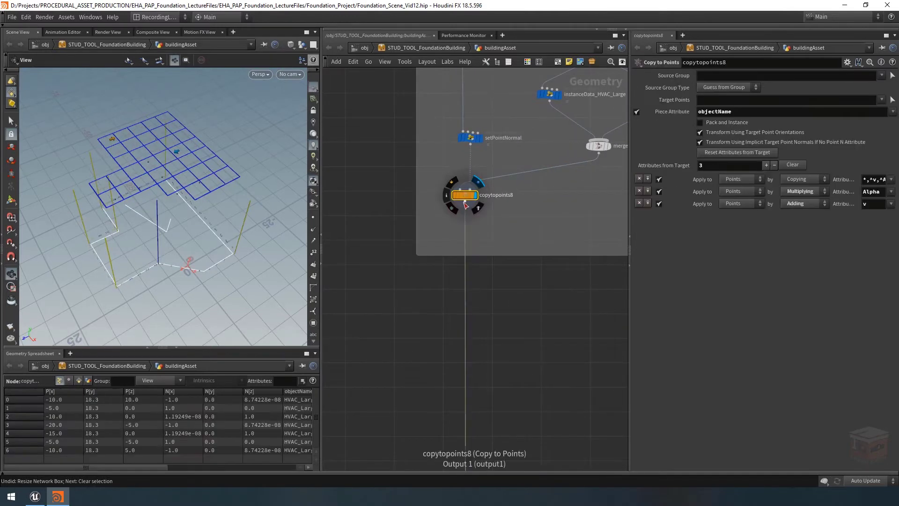
left_click(301, 45)
left_click(310, 74)
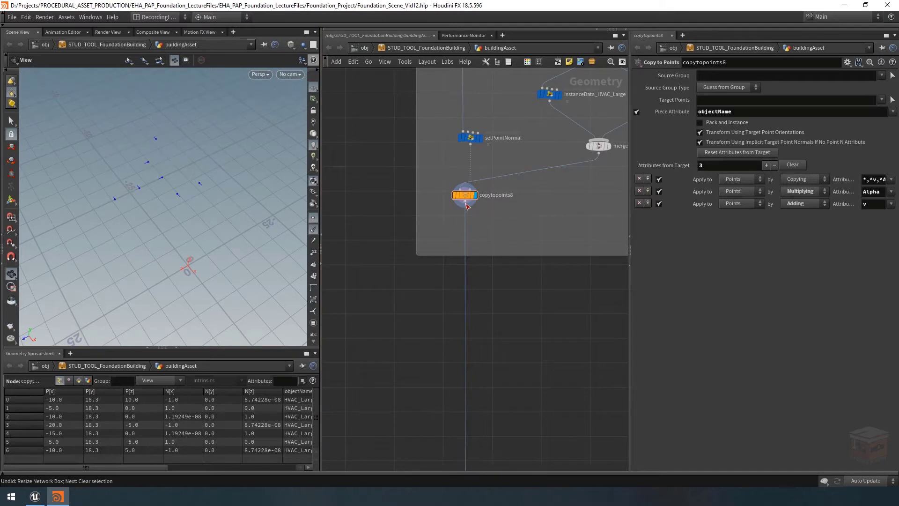
Wire the copytopoints8 output into foreach_Object_begin, routing the wire through a dot above the Fbx Output box
left_click(467, 205)
scroll(452, 225, "down", 8)
middle_click_drag(385, 247, 593, 231)
scroll(467, 248, "down", 1)
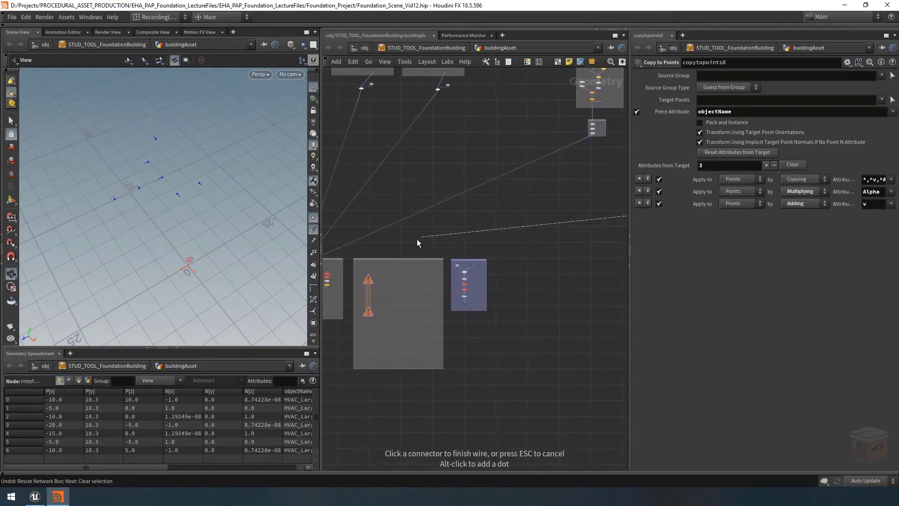
scroll(387, 248, "up", 3)
middle_click_drag(387, 251, 465, 241)
scroll(435, 246, "up", 3)
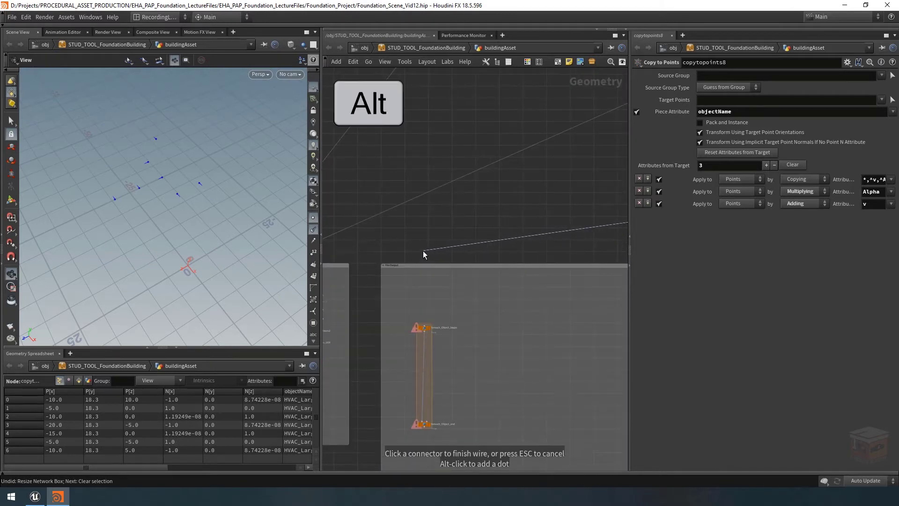
left_click(423, 251, "alt")
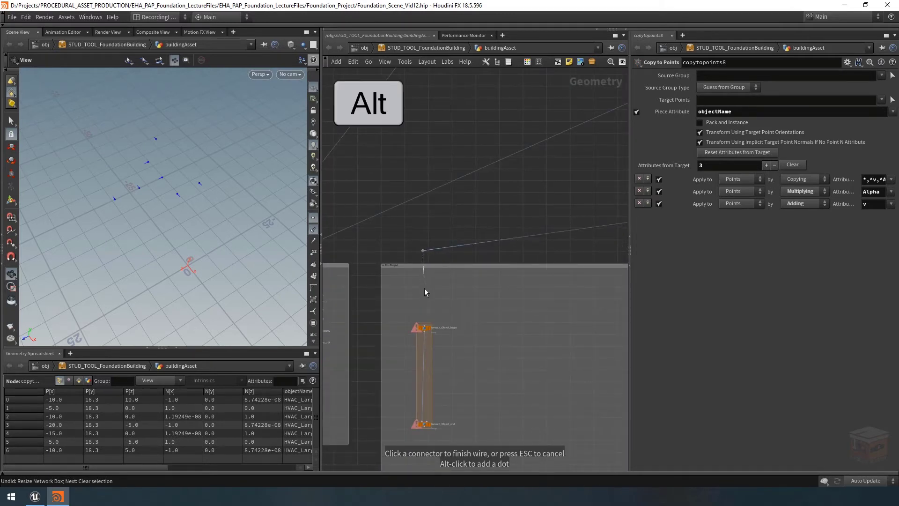
left_click(423, 324)
middle_click_drag(468, 299, 443, 268)
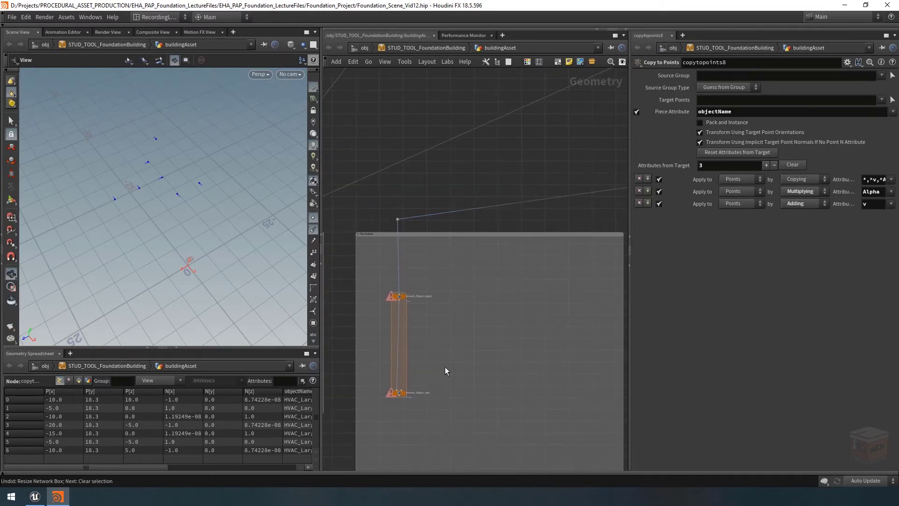
Select foreach_Object_end, display its result and frame the loop in the network
mouse_move(404, 394)
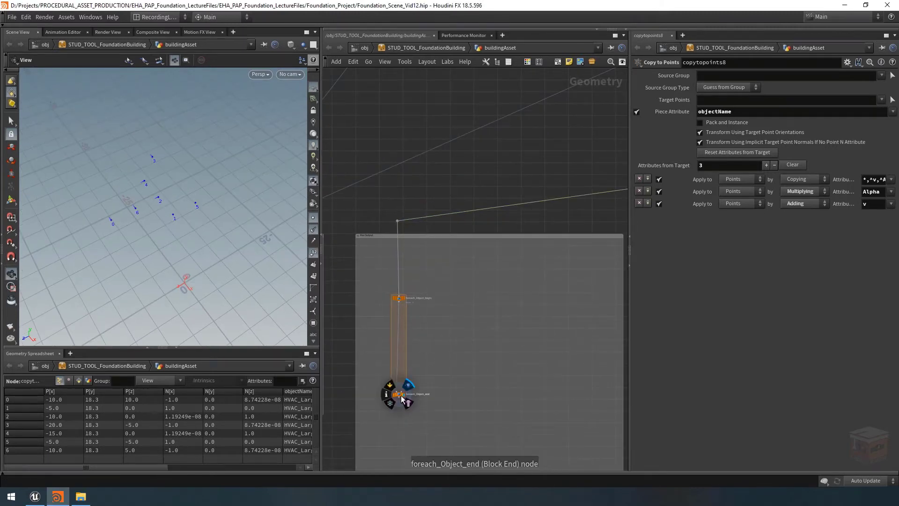
left_click(398, 395)
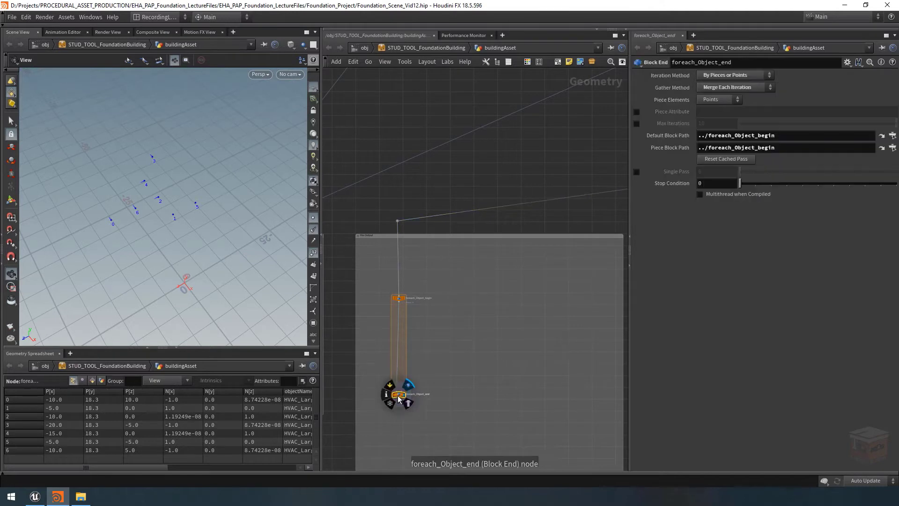
key("f")
left_click_drag(538, 285, 380, 389)
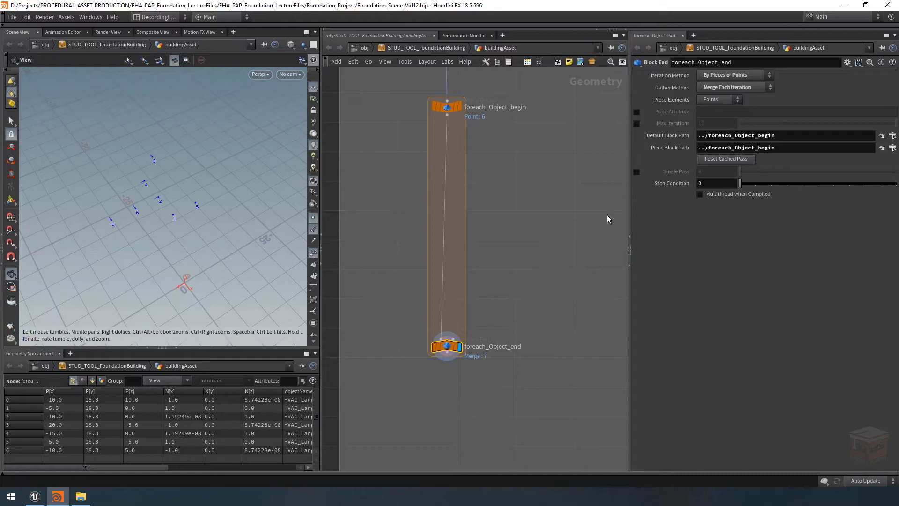
Preview individual iterations of the foreach_Object_end loop with Single Pass, and switch Single Pass off again
left_click(636, 171)
mouse_move(762, 175)
left_mouse_down()
mouse_move(813, 176)
mouse_move(759, 174)
left_mouse_up()
left_click(636, 172)
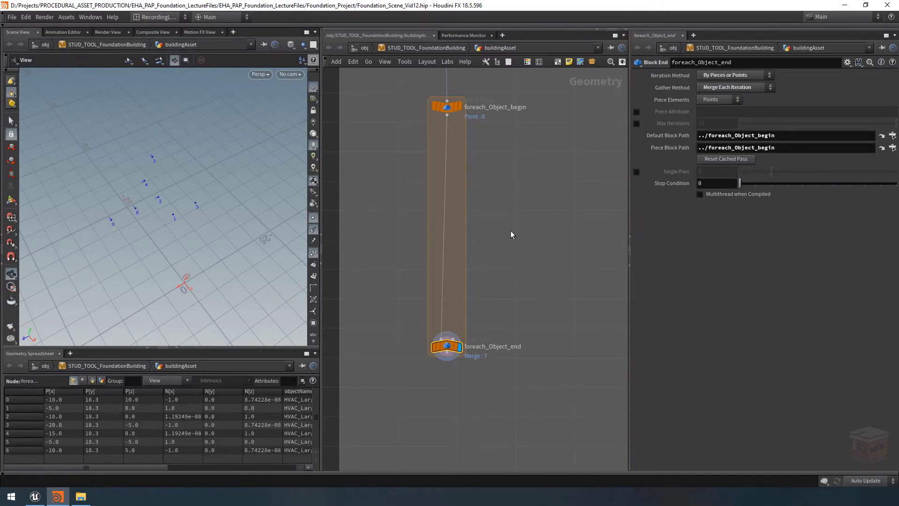
Open the instanceData_HVAC_Large wrangle's parameters and widen the parameter area enough to show the full Unreal path
scroll(538, 226, "down", 5)
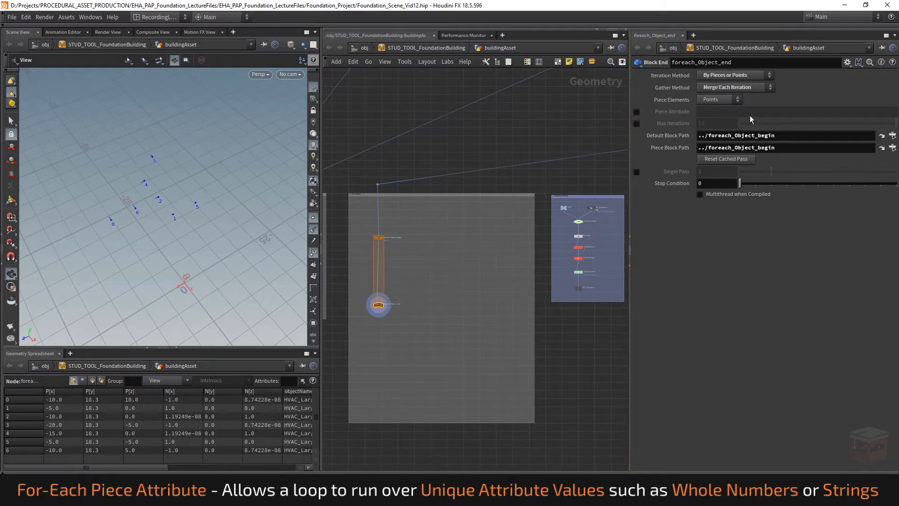
scroll(358, 304, "up", 5)
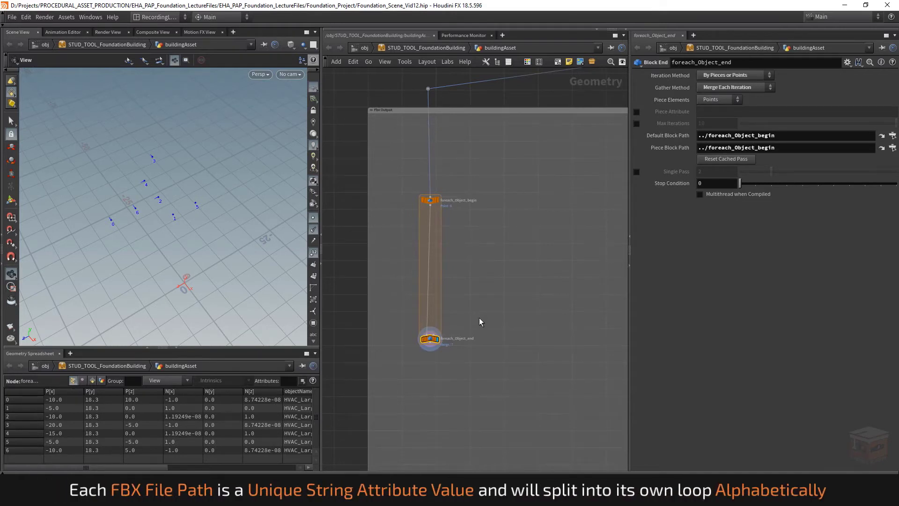
scroll(485, 307, "down", 6)
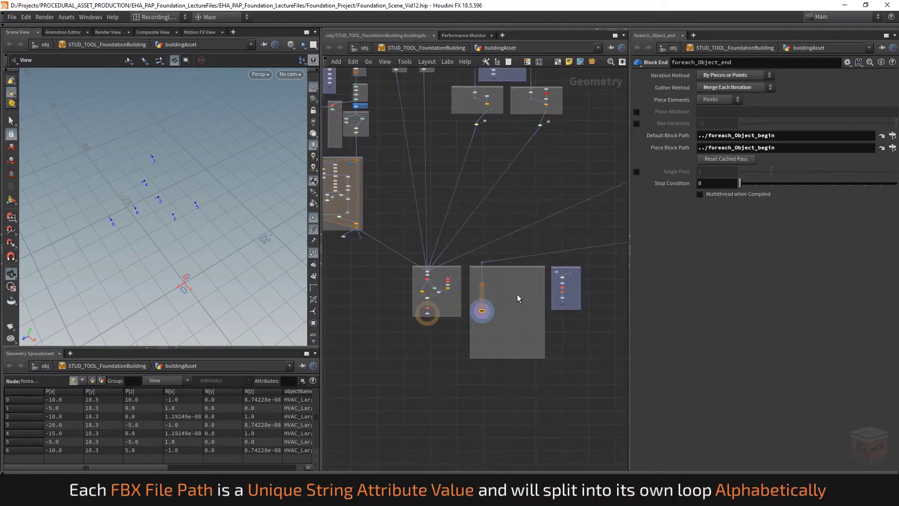
middle_click_drag(523, 294, 400, 331)
middle_click_drag(546, 307, 588, 384)
scroll(534, 316, "up", 4)
scroll(560, 337, "up", 3)
middle_click_drag(561, 337, 583, 364)
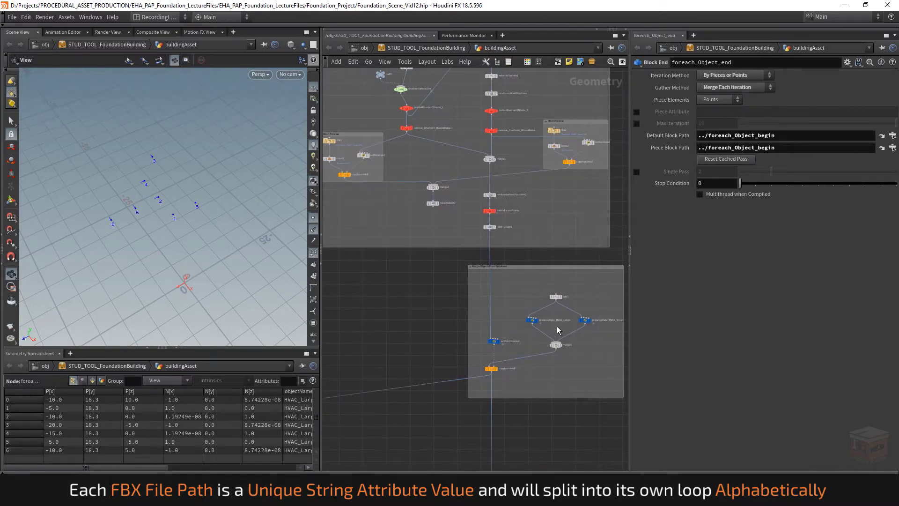
left_click(531, 320)
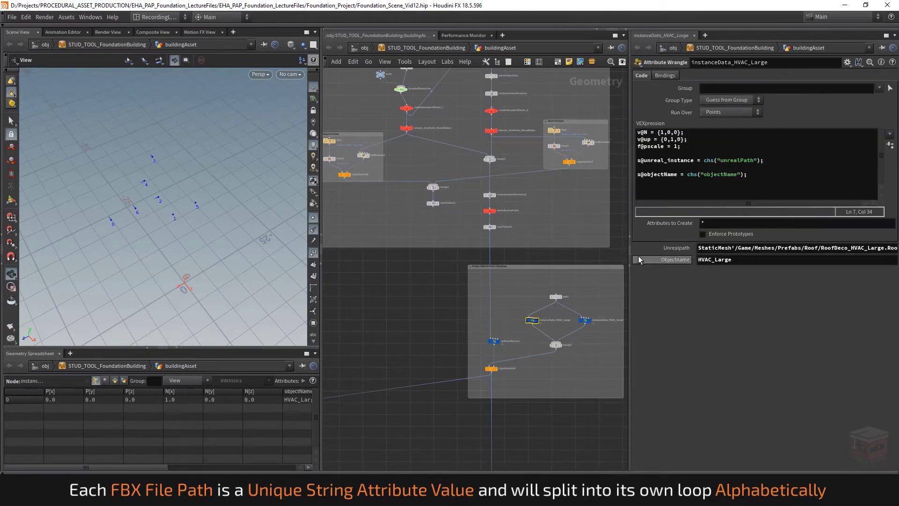
left_click_drag(630, 282, 476, 302)
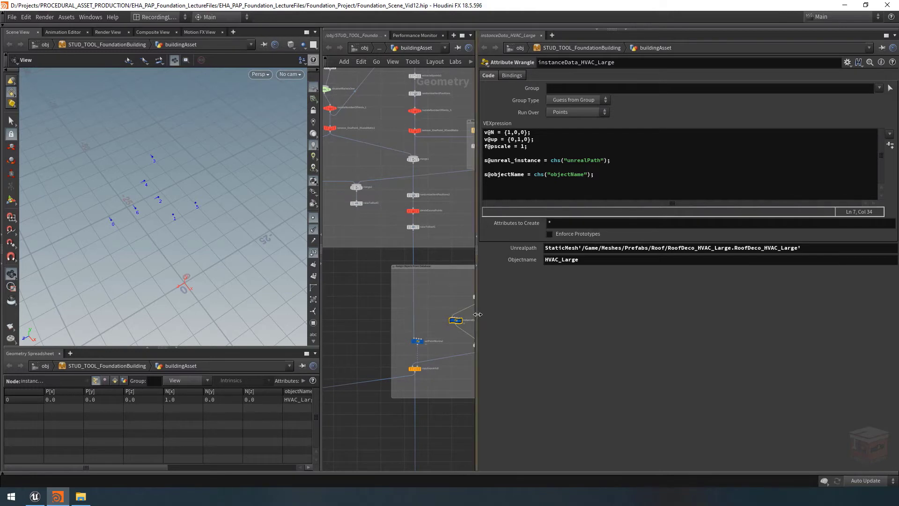
left_click_drag(478, 314, 567, 312)
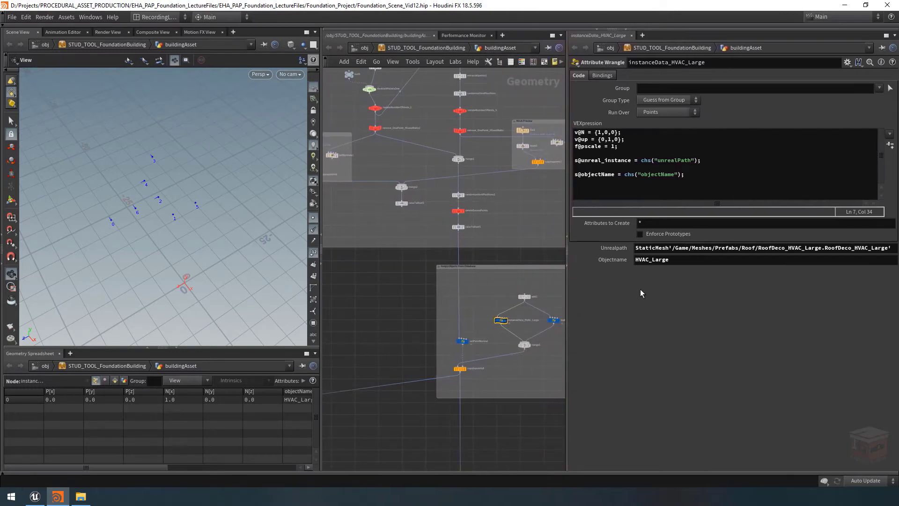
scroll(546, 361, "up", 4)
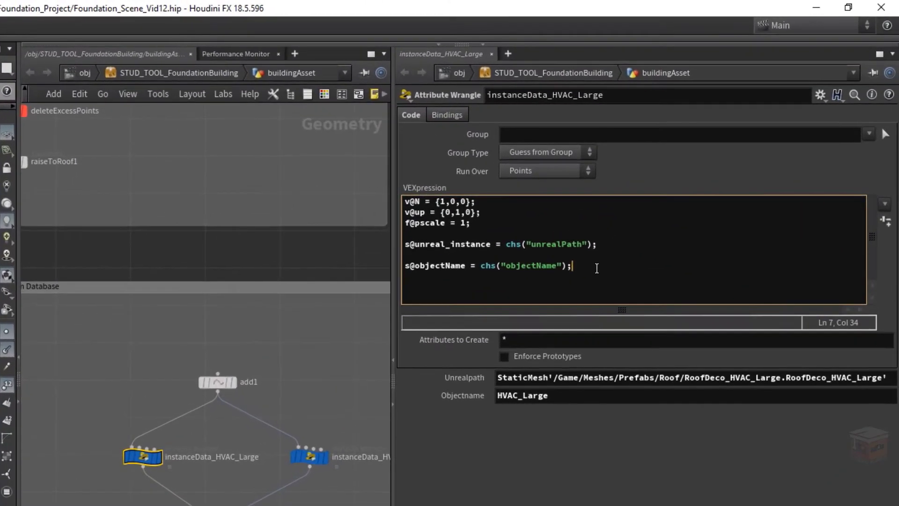
Add the line s@object = chs("fbxPath"); to the instanceData_HVAC_Large code and generate its Fbxpath parameter
key("Return")
key("Return")
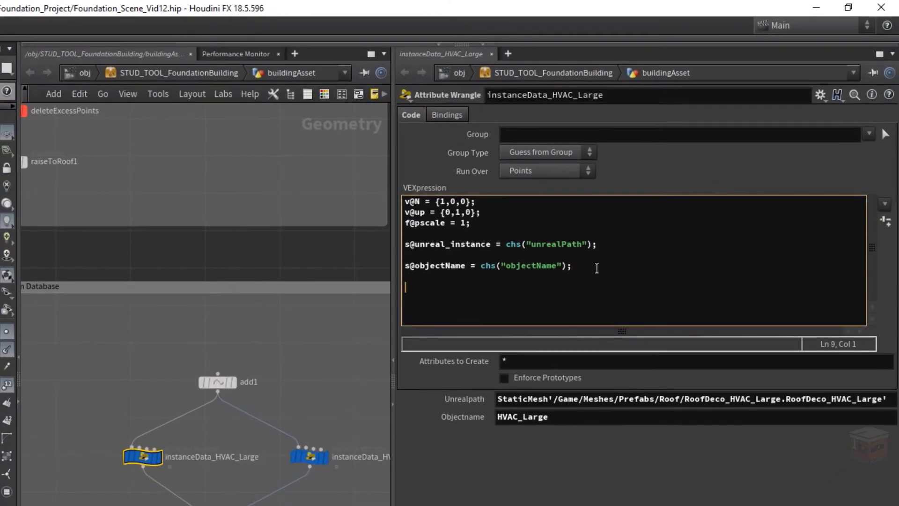
type("s@objec")
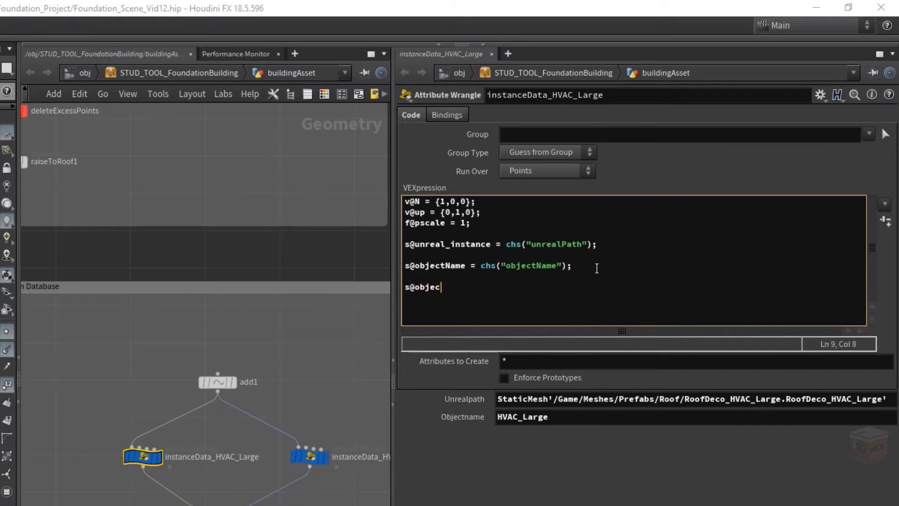
type("t = ")
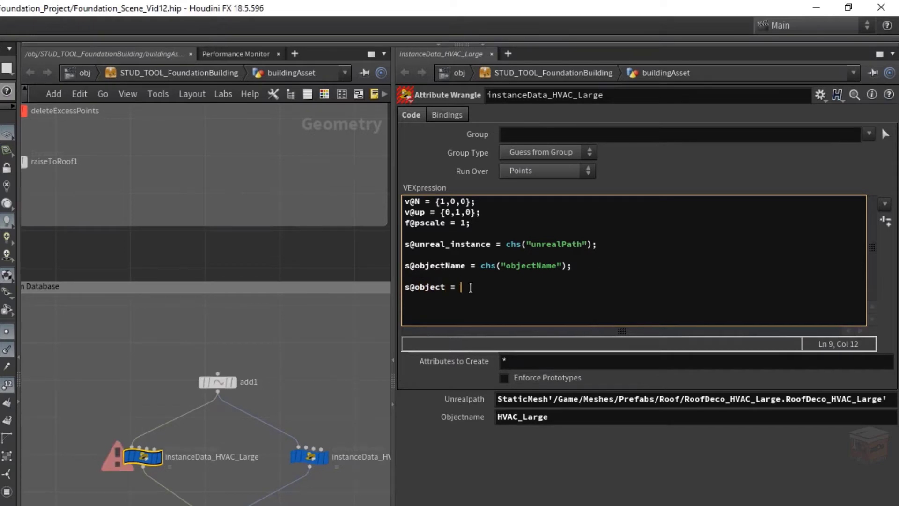
type("chs(")
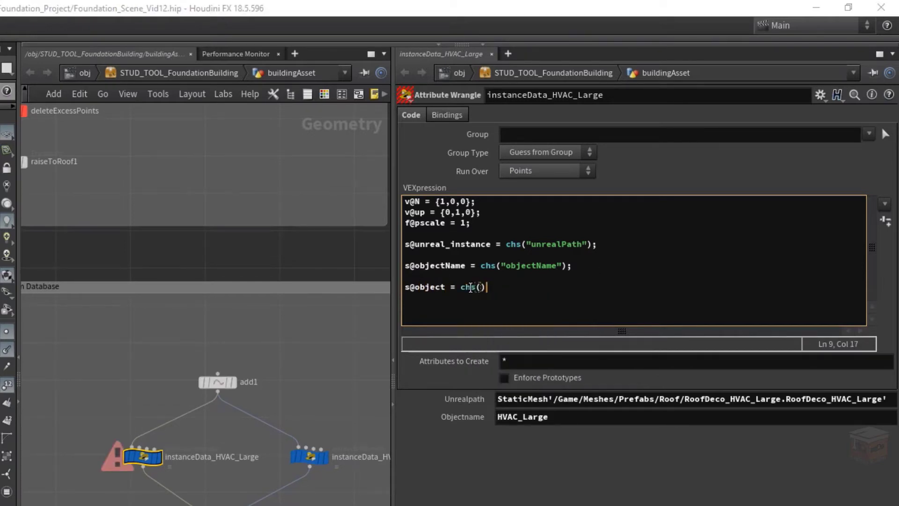
type("\"fbxPath")
key("End")
type(";")
left_click(887, 224)
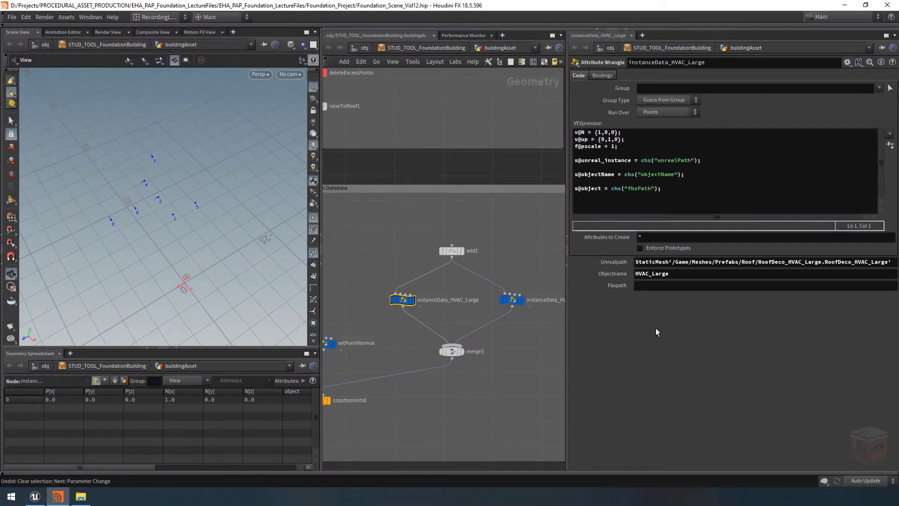
Copy the Geometry File path from the file1 node in the large HVAC's Mesh Preview box
scroll(515, 358, "down", 5)
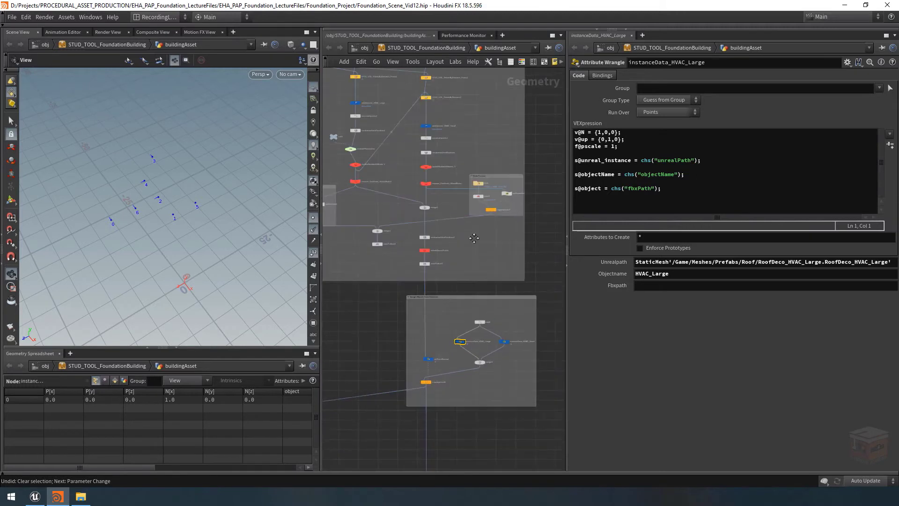
scroll(474, 238, "up", 2)
scroll(417, 244, "up", 4)
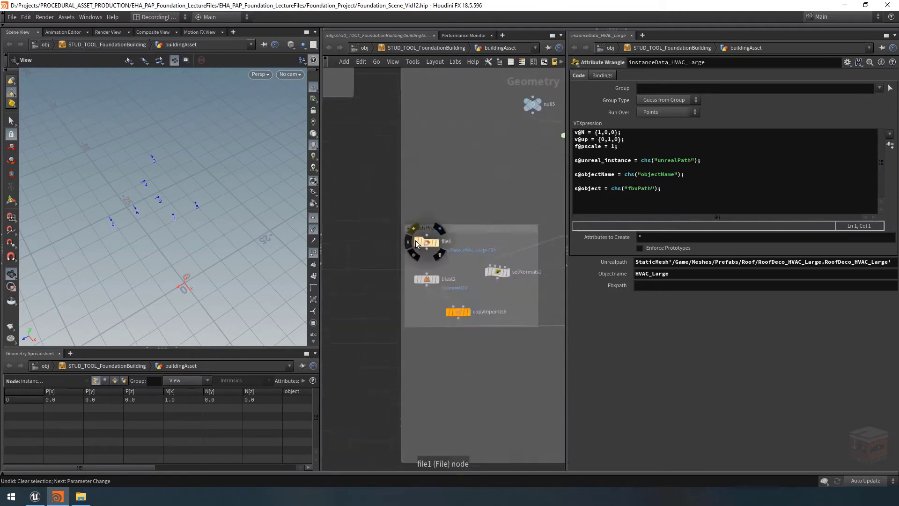
scroll(417, 244, "up", 3)
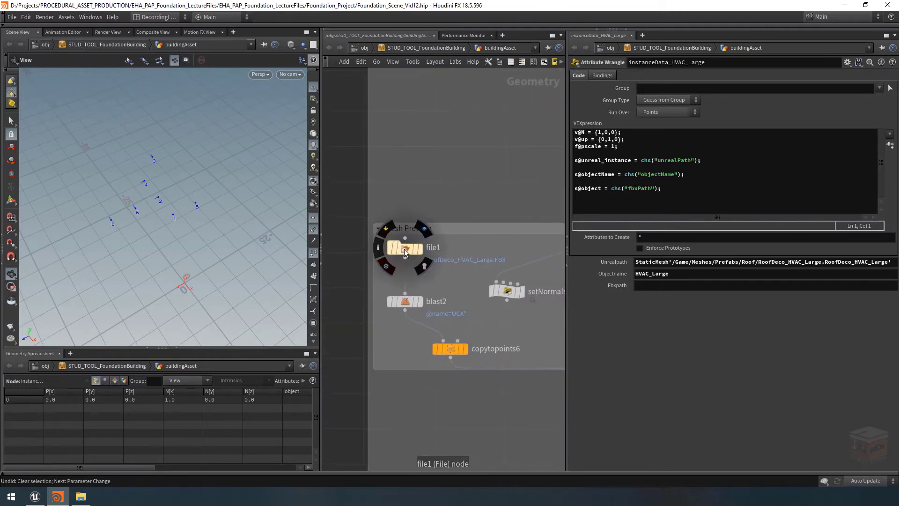
left_click(406, 250)
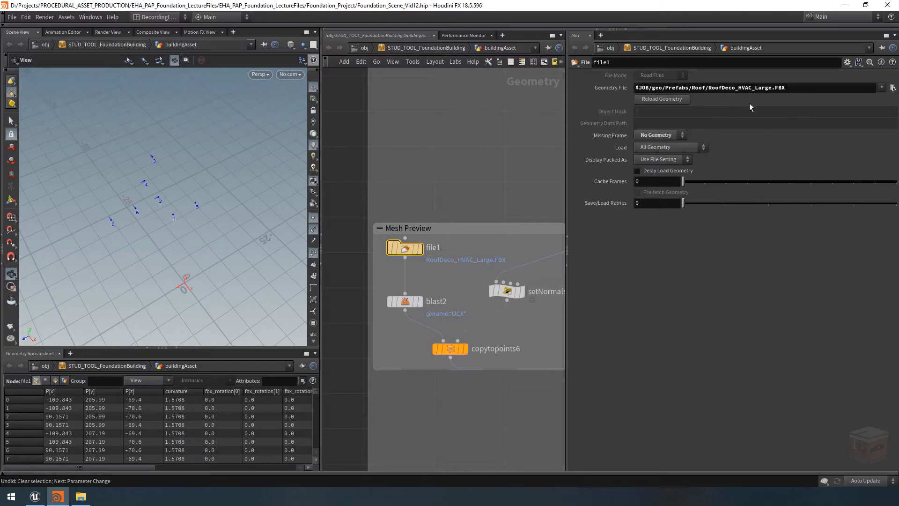
left_click_drag(797, 91, 590, 93)
key("ctrl+c")
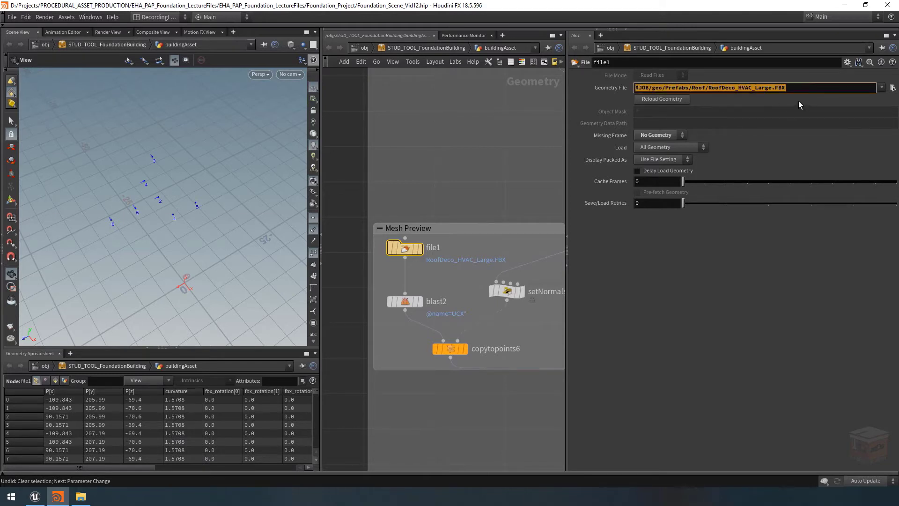
left_click(514, 169)
Set the Fbxpath of instanceData_HVAC_Large to the copied path $JOB/geo/Prefabs/Roof/RoofDeco_HVAC_Large.FBX
scroll(512, 170, "down", 6)
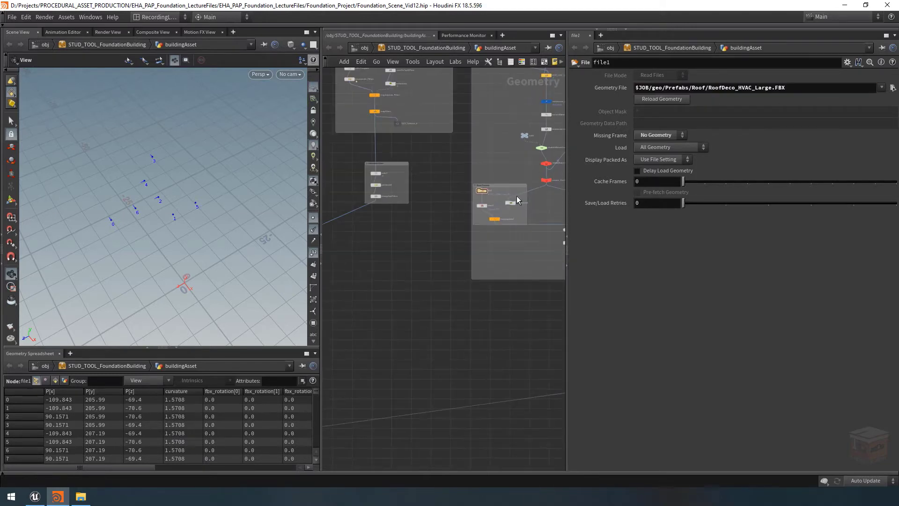
middle_click_drag(521, 244, 307, 181)
scroll(455, 269, "up", 5)
left_click_drag(452, 262, 386, 287)
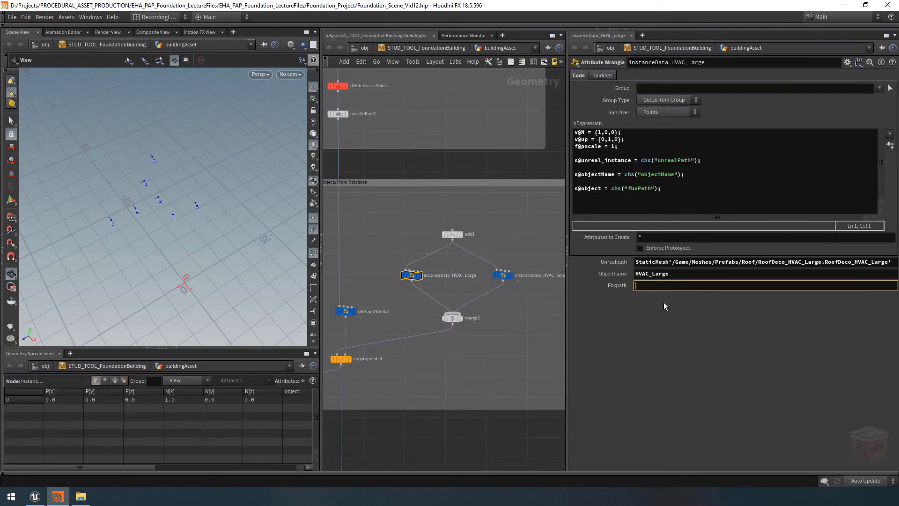
key("ctrl+v")
key("Return")
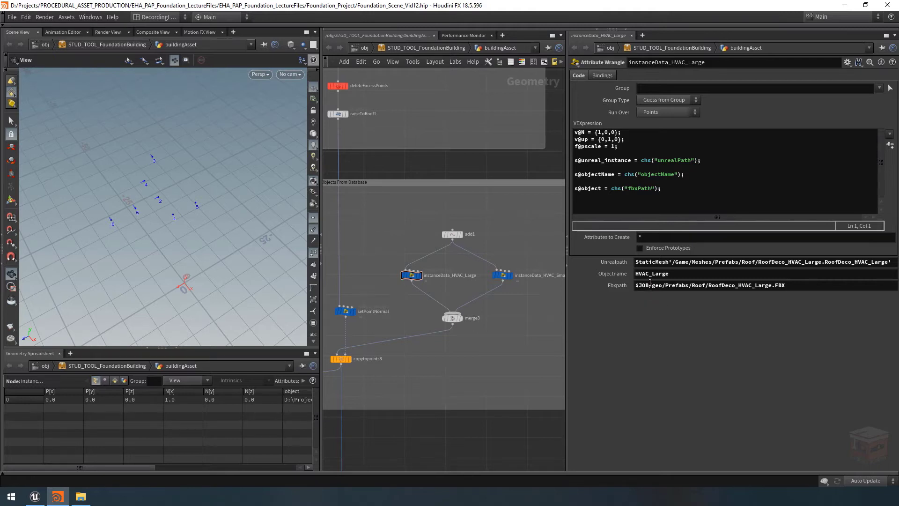
left_click_drag(649, 286, 634, 301)
left_click(788, 287)
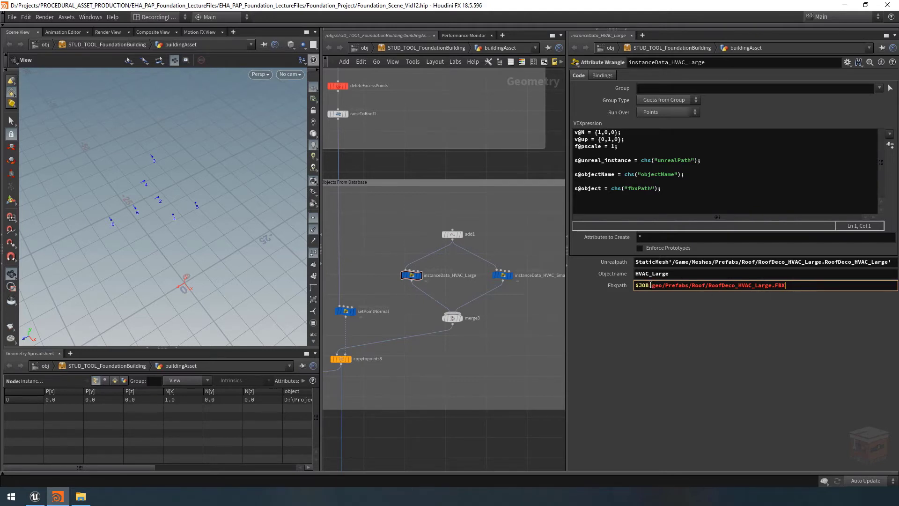
left_click(709, 314)
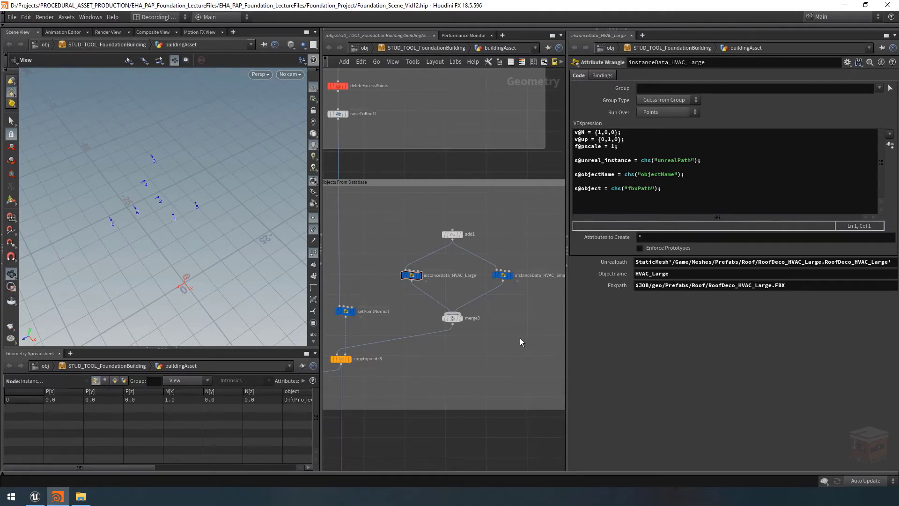
Copy the Geometry File path from the file2 node in the small HVAC's Mesh Preview box
scroll(520, 337, "down", 5)
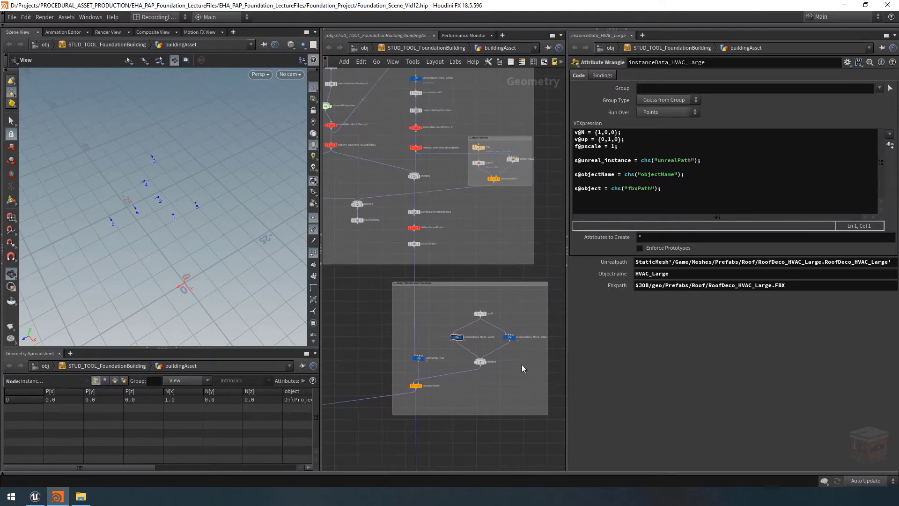
scroll(522, 365, "down", 2)
middle_click_drag(507, 235, 489, 260)
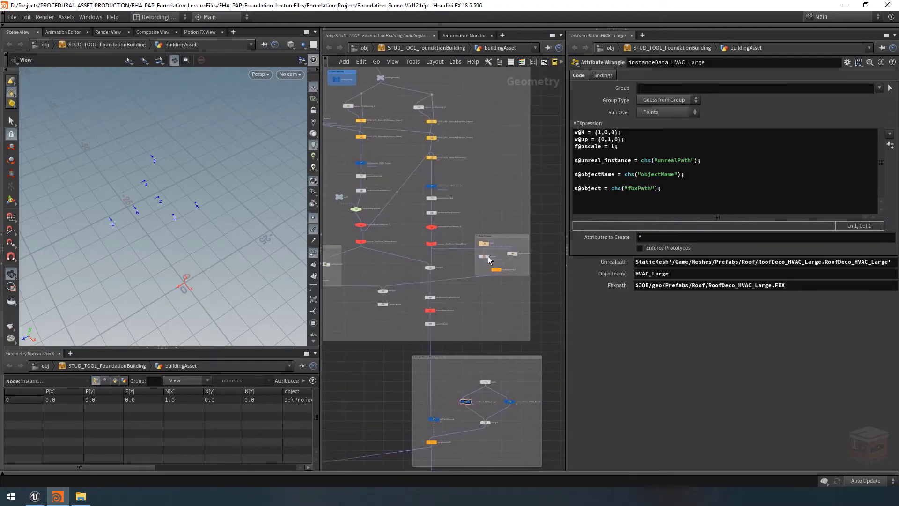
scroll(488, 260, "up", 4)
left_click(459, 253)
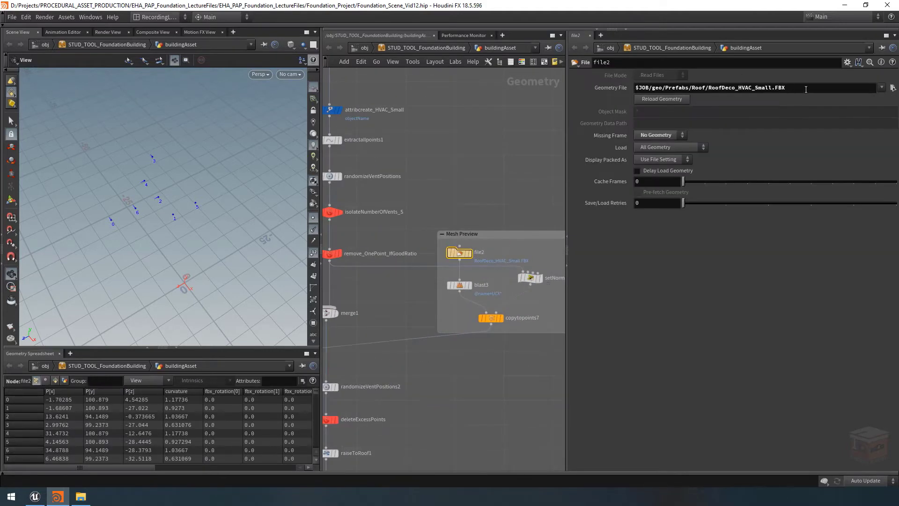
double_click(806, 89)
key("ctrl+c")
Add the line s@object = chs("fbxPath"); to the VEX code of the instanceData_HVAC_Small wrangle
left_click(536, 199)
scroll(535, 193, "down", 4)
middle_click_drag(532, 283, 519, 119)
scroll(501, 293, "up", 4)
left_click(519, 243)
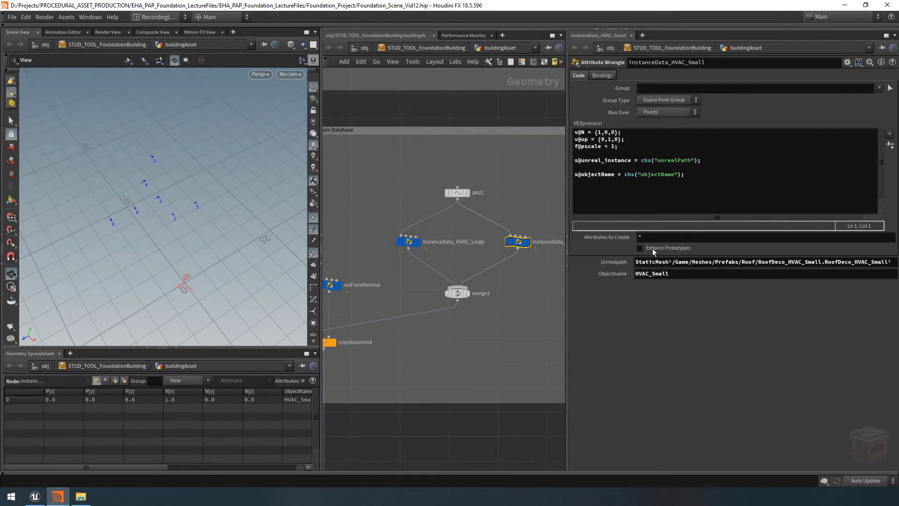
left_click(587, 188)
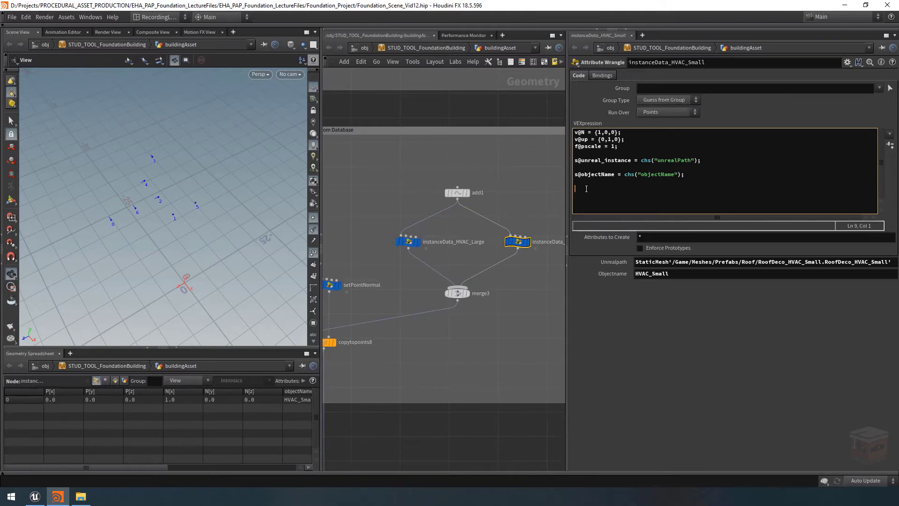
type("s@object = chs(")
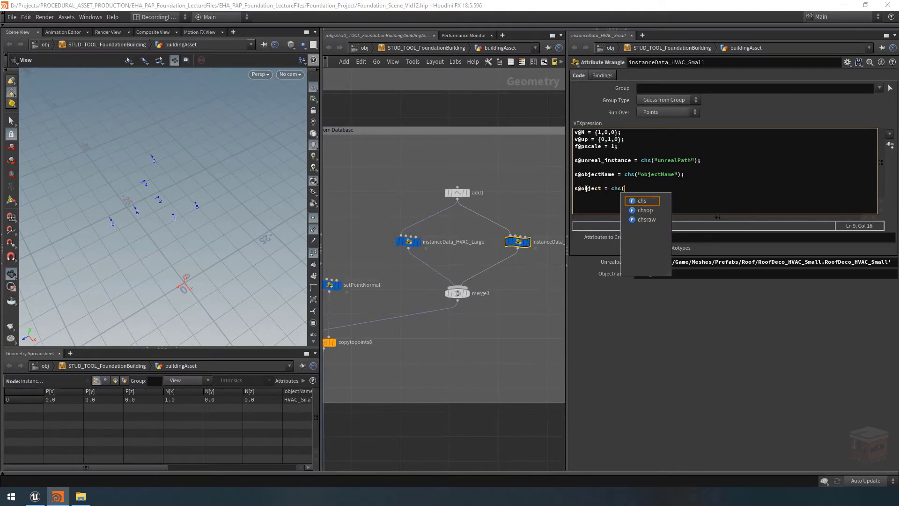
key("Escape")
type("\"")
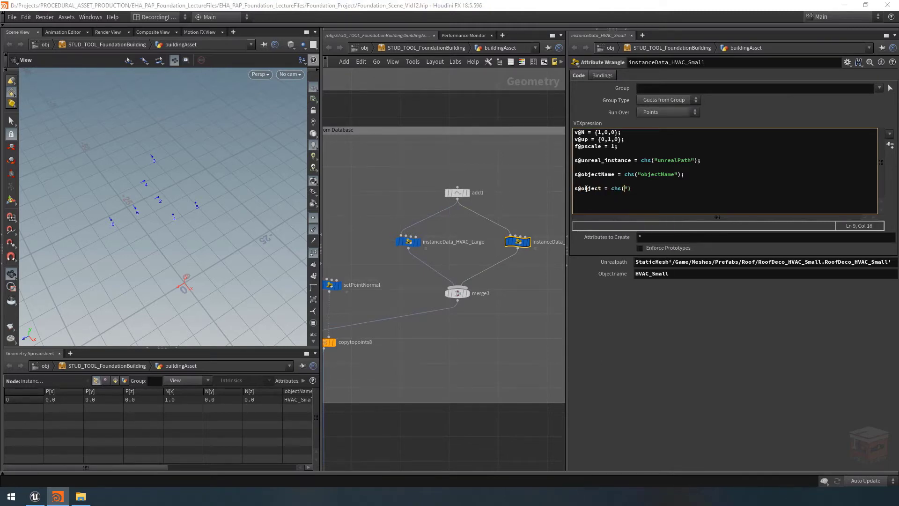
type("fbxPath\");")
Generate the Fbxpath parameter on instanceData_HVAC_Small and set it to the copied path $JOB/geo/Prefabs/Roof/RoofDeco_HVAC_Small.FBX
left_click(890, 145)
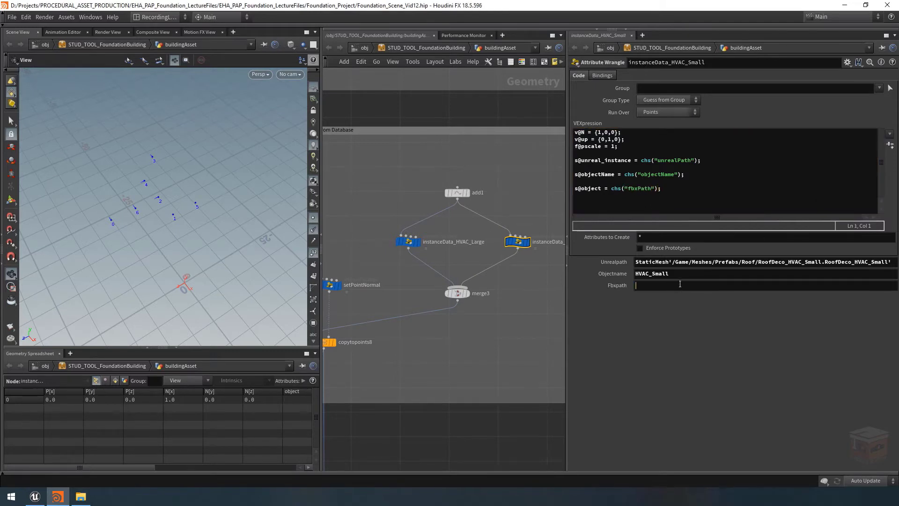
key("ctrl+v")
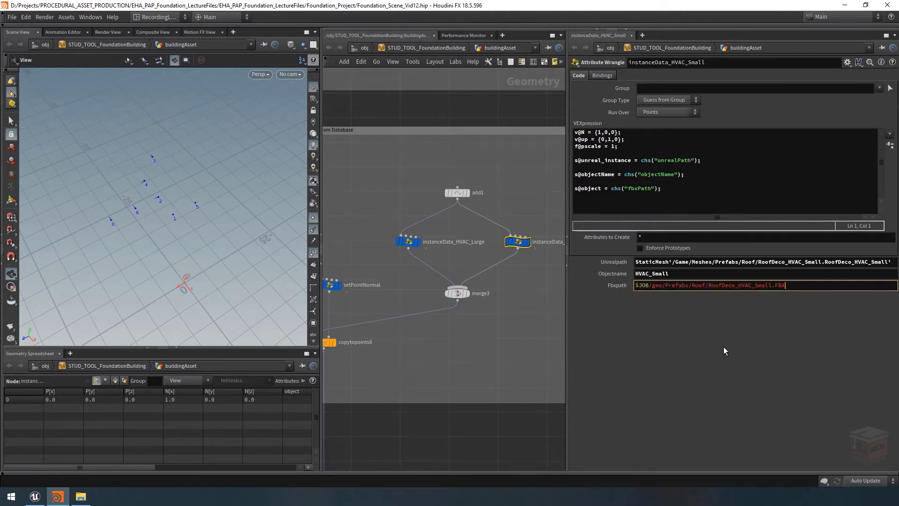
key("Return")
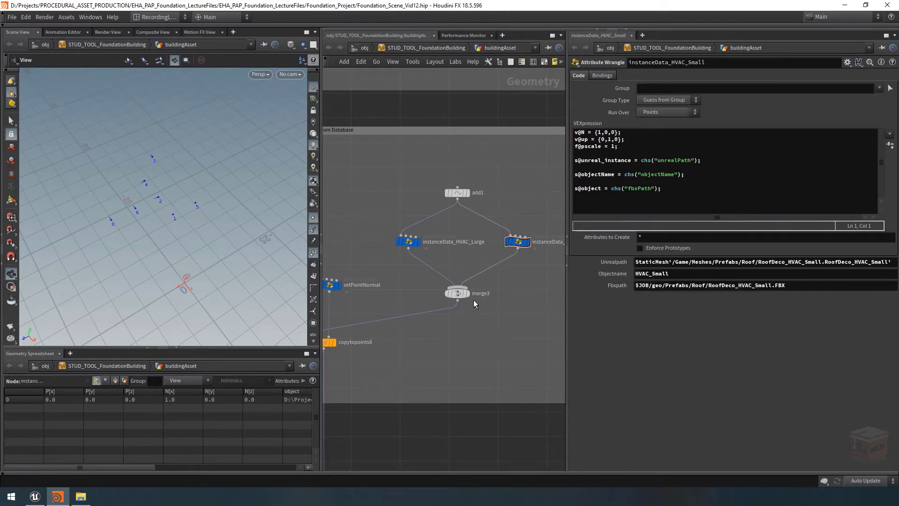
Display merge3 and widen the Geometry Spreadsheet and its object column to check the FBX paths of both HVAC points
left_click(466, 293)
left_click(458, 294)
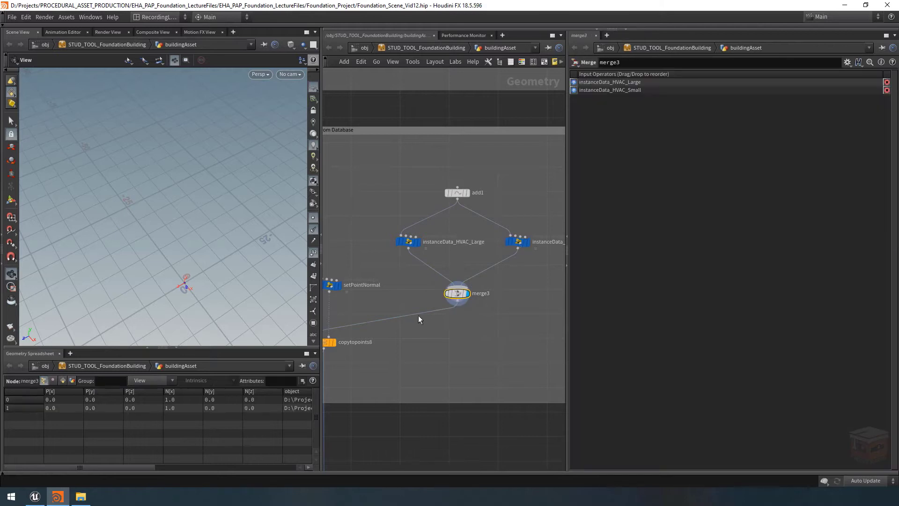
left_click_drag(319, 422, 496, 415)
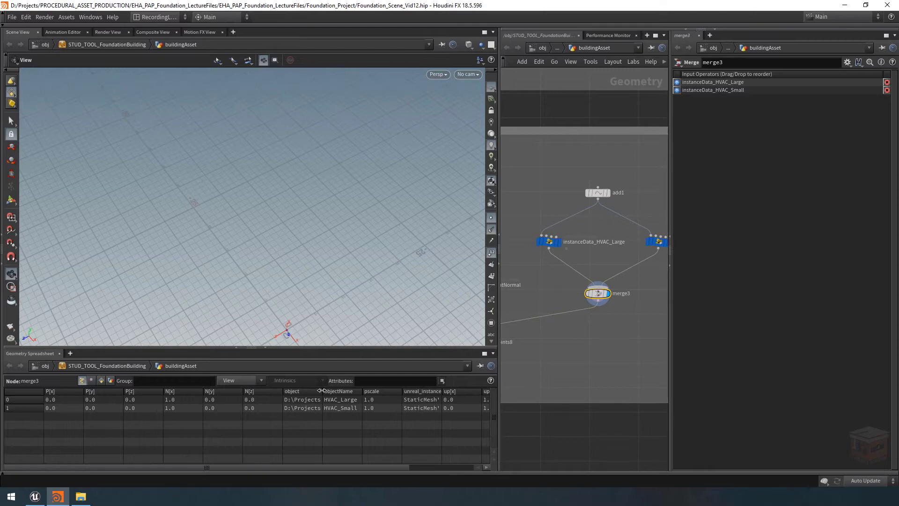
left_click_drag(321, 390, 699, 401)
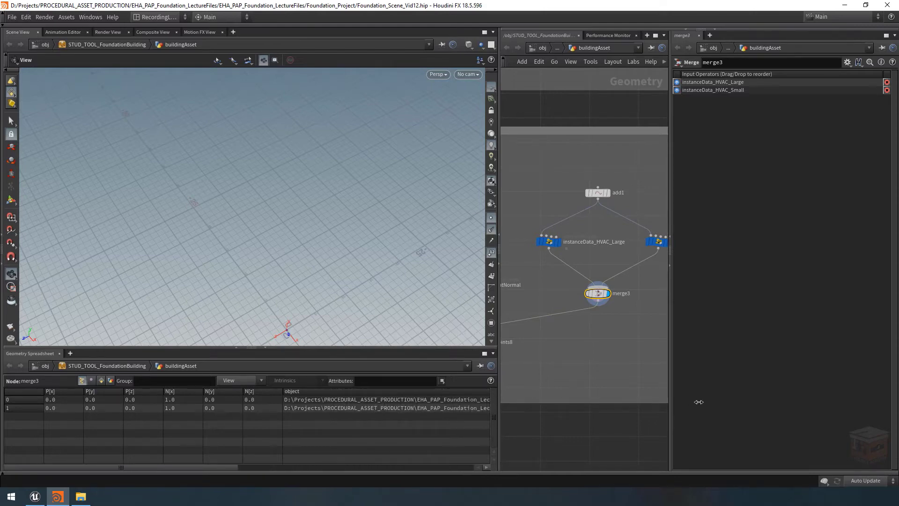
left_click_drag(220, 467, 390, 468)
left_click_drag(375, 391, 383, 397)
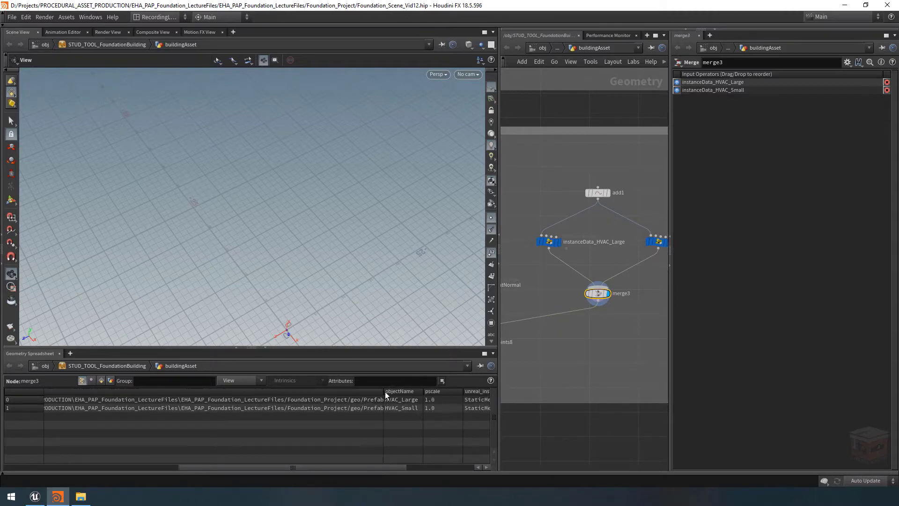
left_click_drag(383, 391, 1, 406)
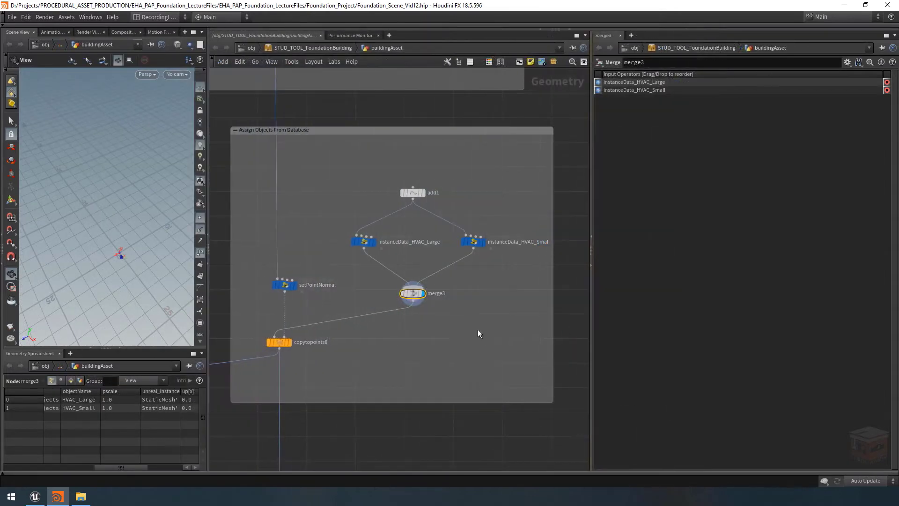
Display the foreach_Object_end node in the File Output box and open its parameters
scroll(466, 334, "down", 8)
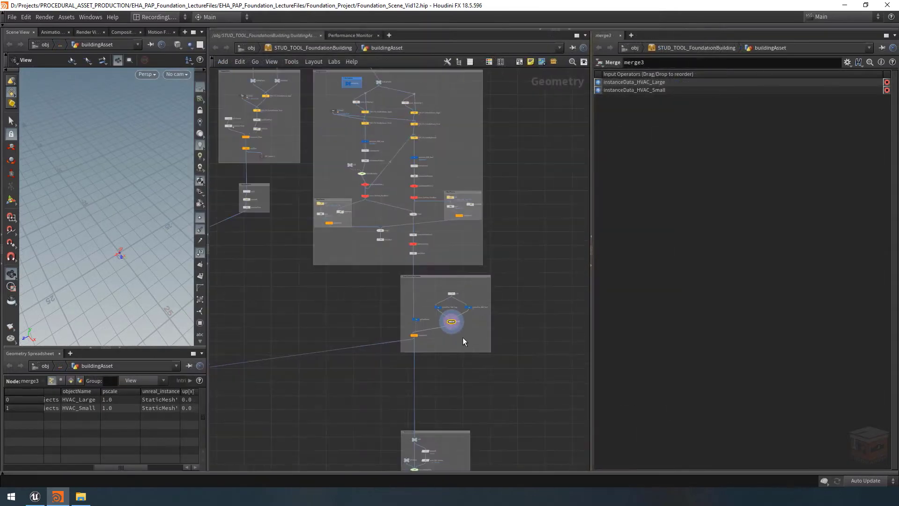
middle_click_drag(443, 369, 567, 352)
mouse_move(414, 374)
middle_mouse_down()
mouse_move(572, 353)
mouse_move(564, 310)
middle_mouse_up()
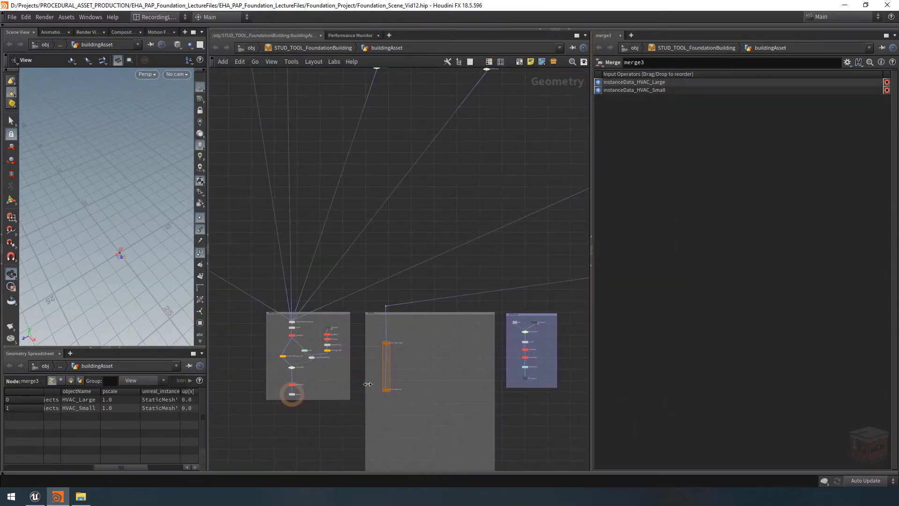
scroll(371, 394, "up", 4)
left_click(409, 382)
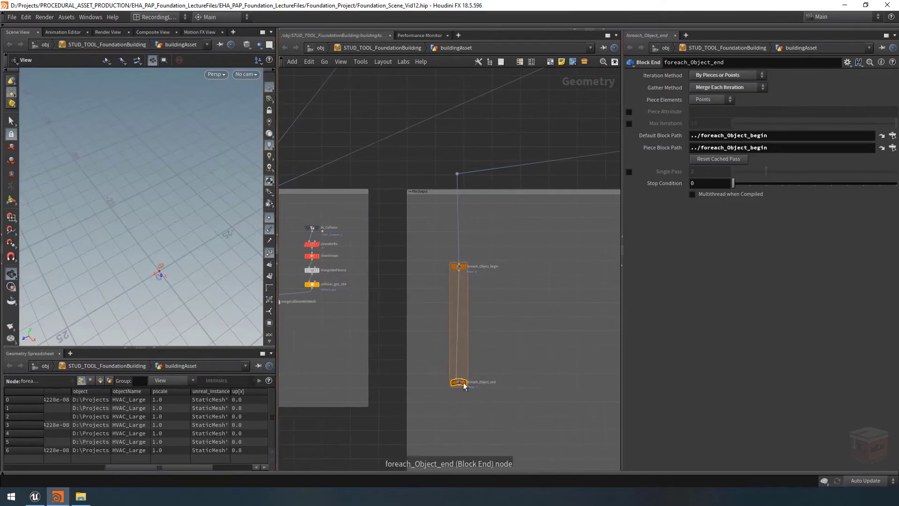
scroll(464, 386, "up", 3)
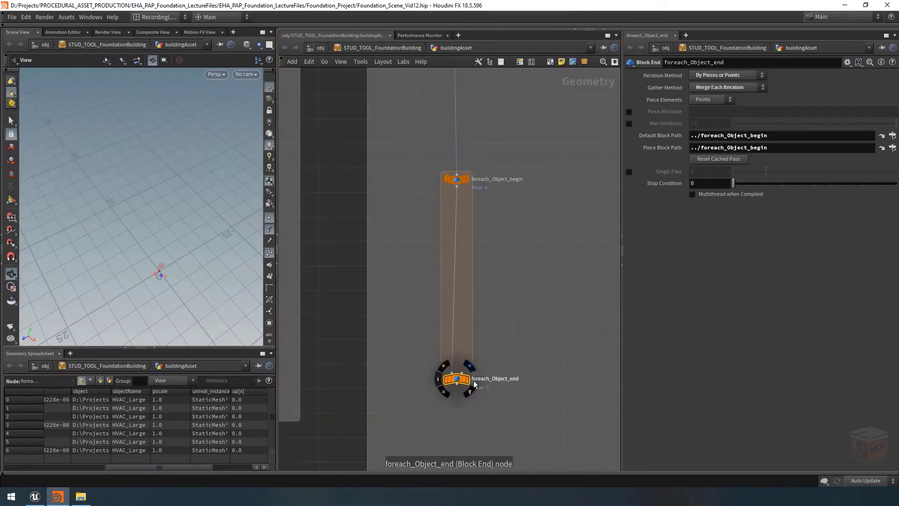
left_click(468, 382)
middle_click_drag(542, 382, 528, 388)
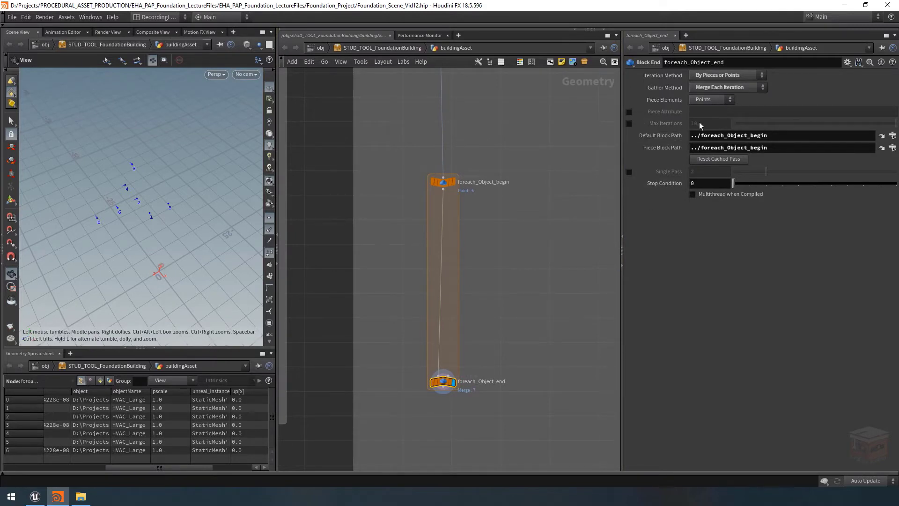
Enable Piece Attribute on foreach_Object_end with the attribute object, and turn on Single Pass at 0
left_click(629, 111)
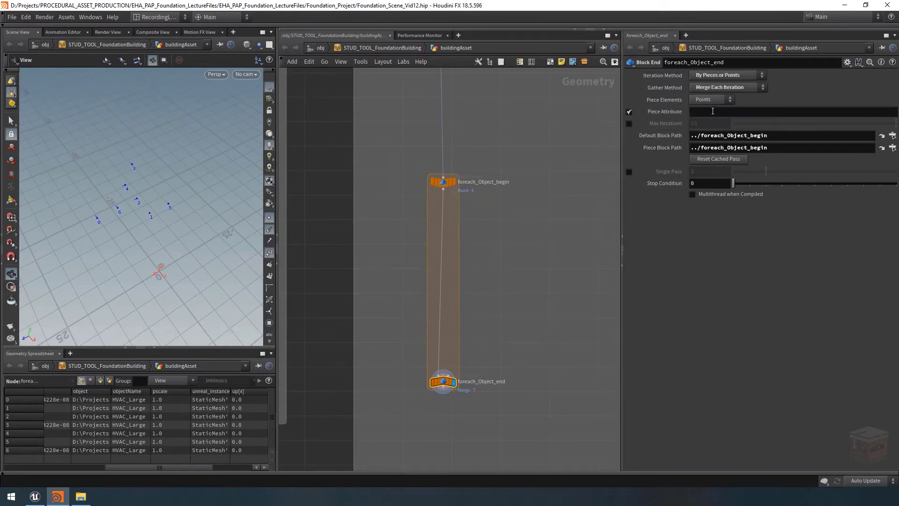
left_click(710, 112)
scroll(523, 180, "down", 3)
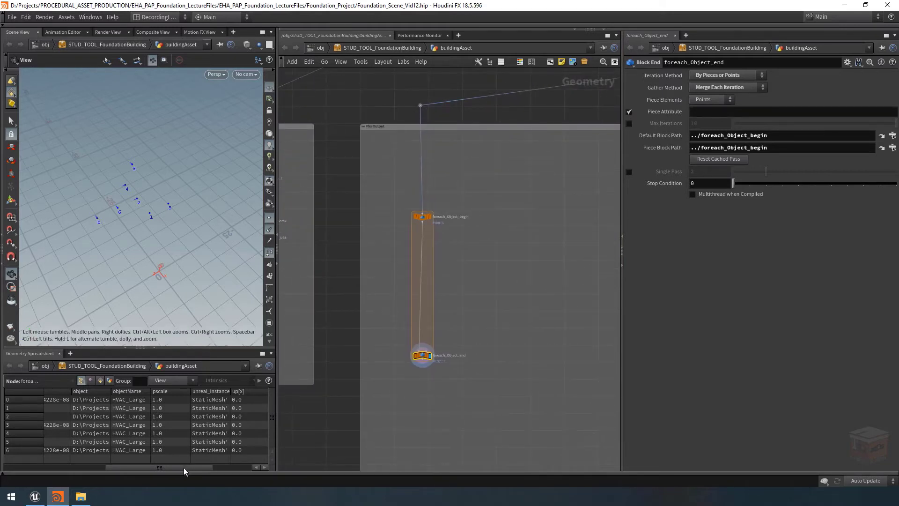
left_click(98, 392)
left_click(715, 112)
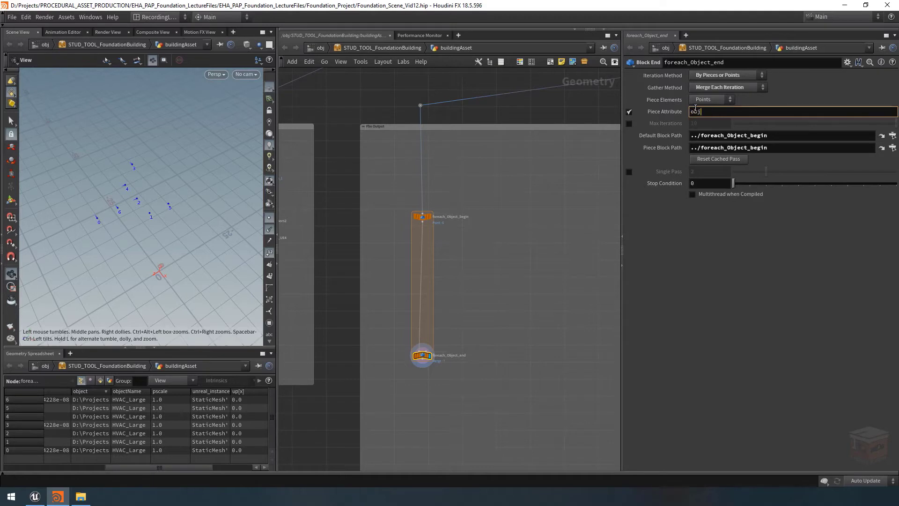
key("Return")
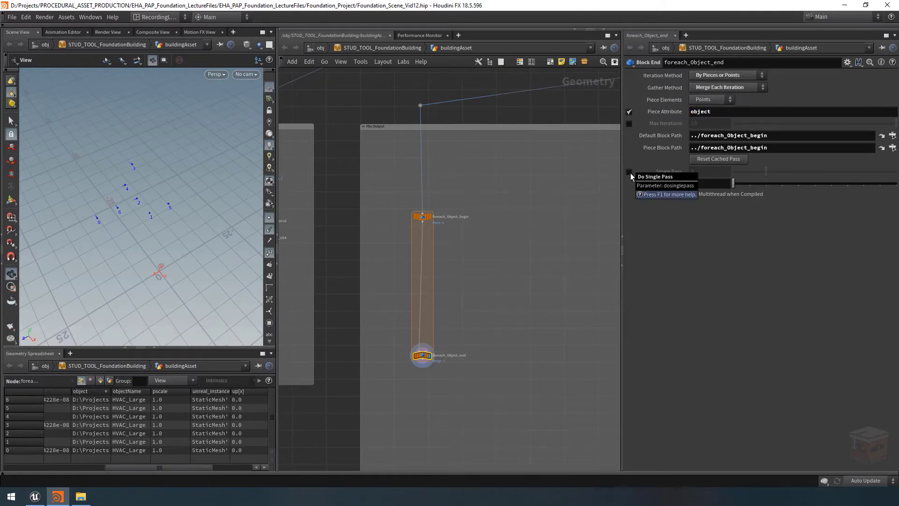
left_click(629, 172)
left_click_drag(746, 174, 736, 177)
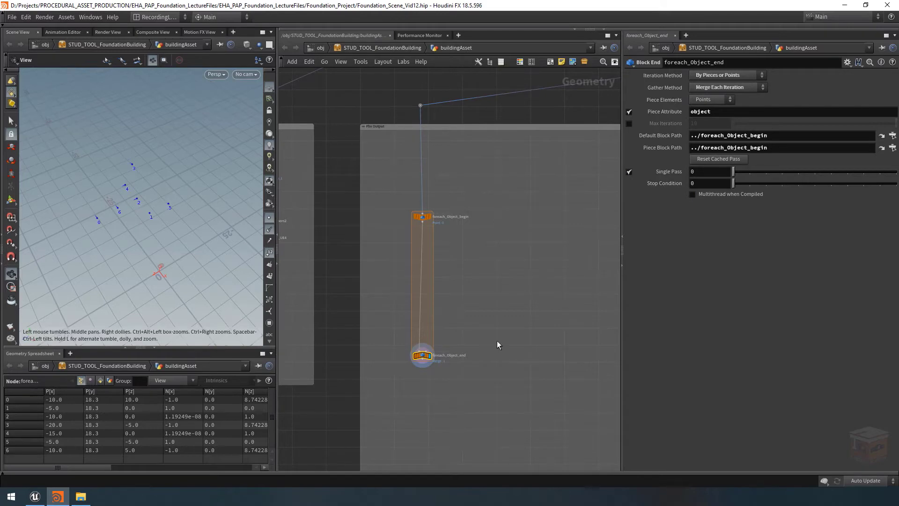
Display raiseToRoof2 and hide the point markers, normals and numbers to view the roof HVAC meshes
scroll(499, 335, "down", 5)
middle_click_drag(523, 311, 343, 367)
scroll(472, 313, "down", 3)
scroll(492, 248, "up", 9)
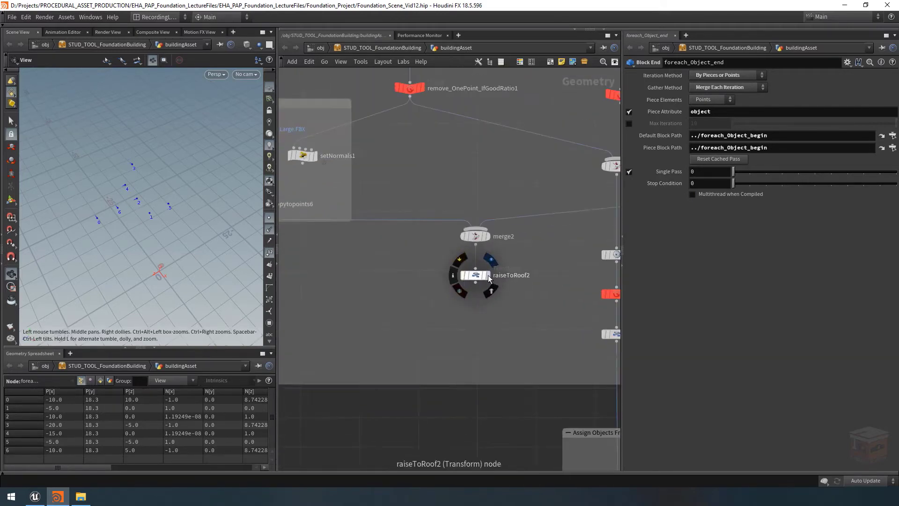
left_click(491, 261)
left_click(474, 276)
left_click(270, 229)
left_click(270, 217)
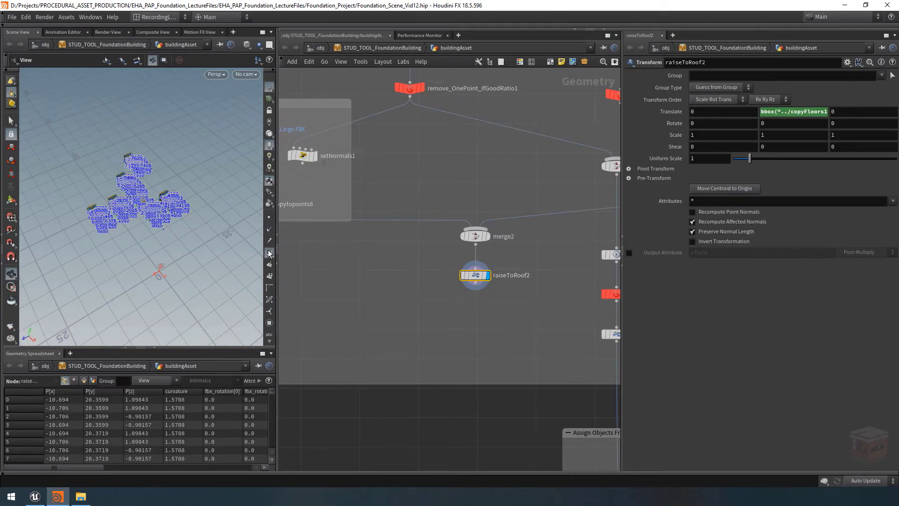
left_click(269, 252)
left_click_drag(166, 196, 136, 177)
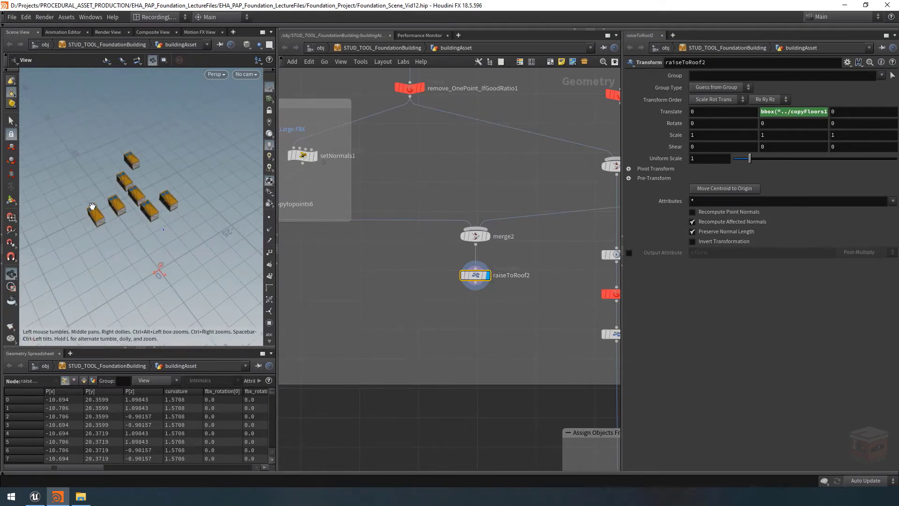
Adjust the building asset's vent props to Vent Spacing 0.47, Vent Count 141, Large/Small Ratio 0.487 and Vent Seed 33
scroll(402, 330, "down", 8)
right_click(391, 51)
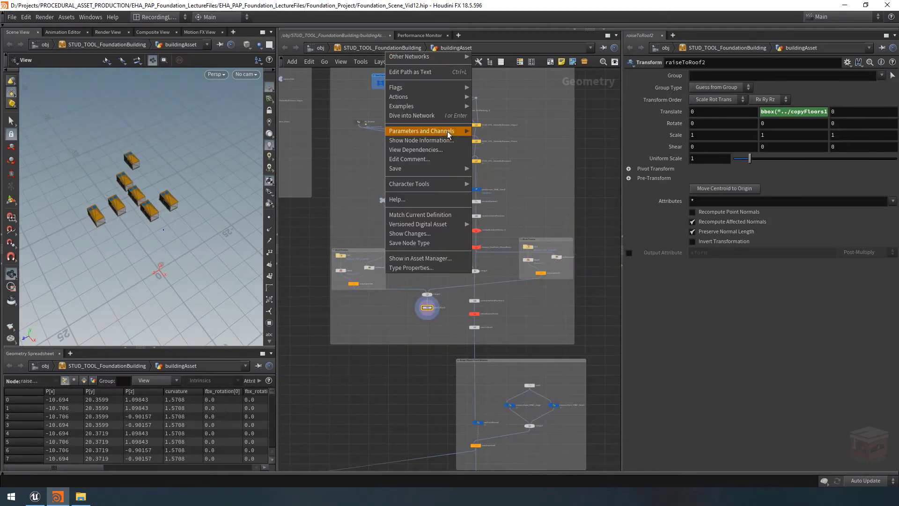
mouse_move(449, 133)
left_click_drag(515, 167, 514, 168)
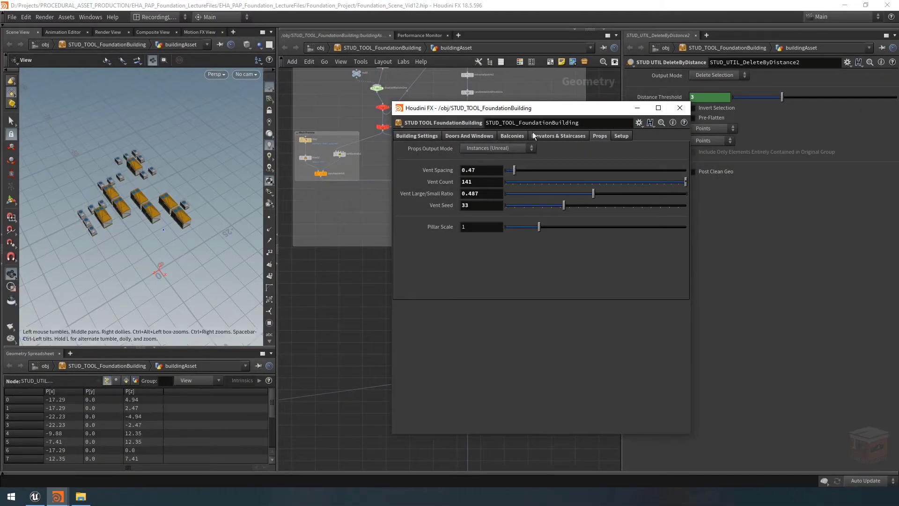
left_click(638, 109)
Display foreach_Object_end in the File Output box again and show point markers in the viewport
scroll(394, 301, "down", 3)
scroll(395, 299, "down", 5)
middle_click_drag(348, 320, 564, 247)
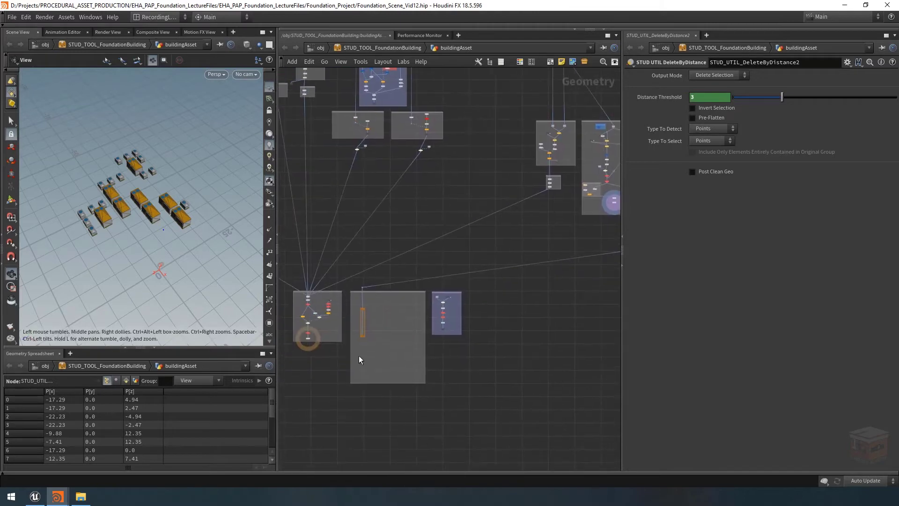
scroll(360, 352, "up", 9)
left_click(373, 323)
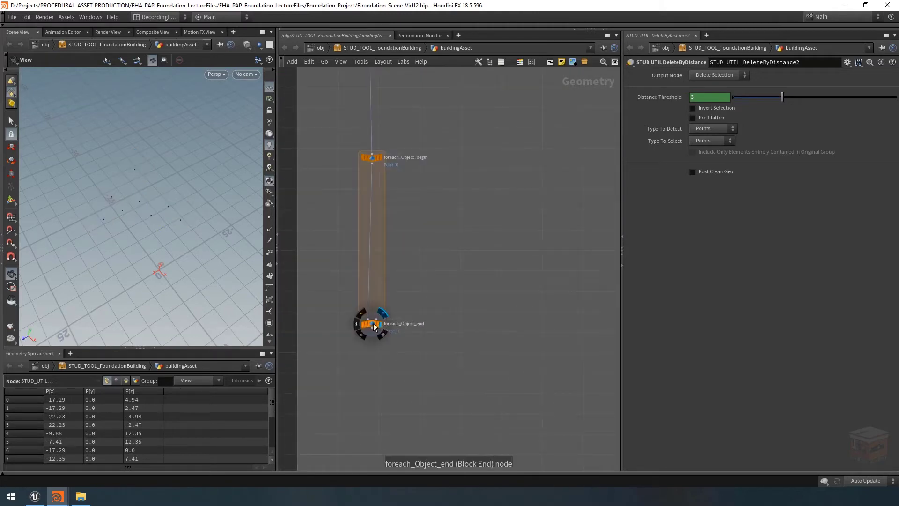
left_click(269, 217)
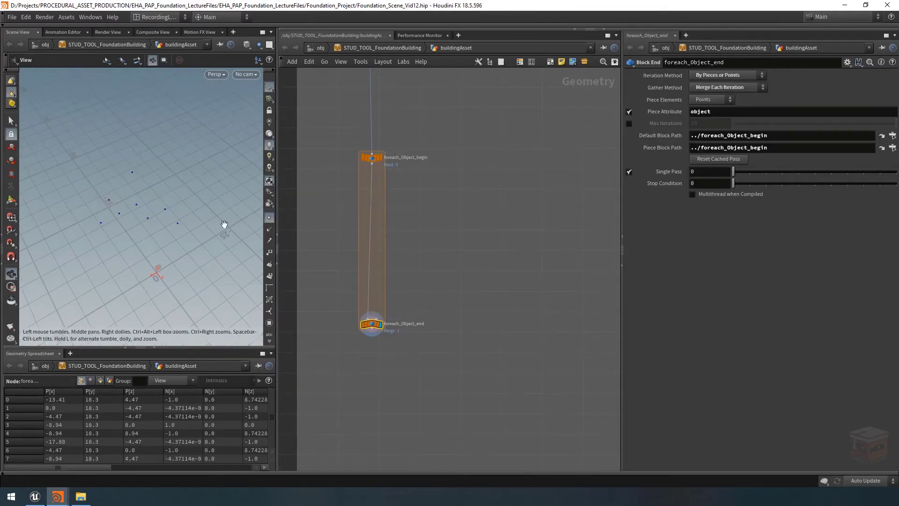
Preview the loop's pieces by switching foreach_Object_end's Single Pass to 1 and back to 0
left_click_drag(142, 218, 150, 191)
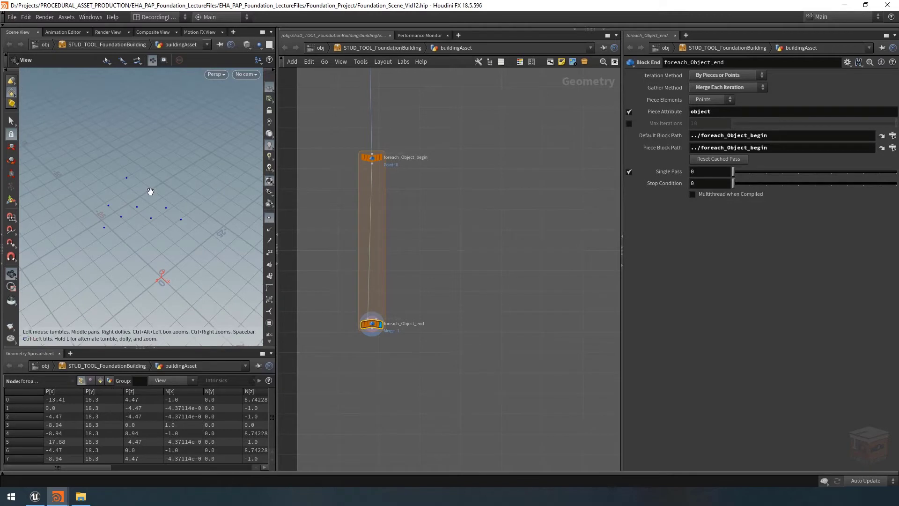
left_click(750, 173)
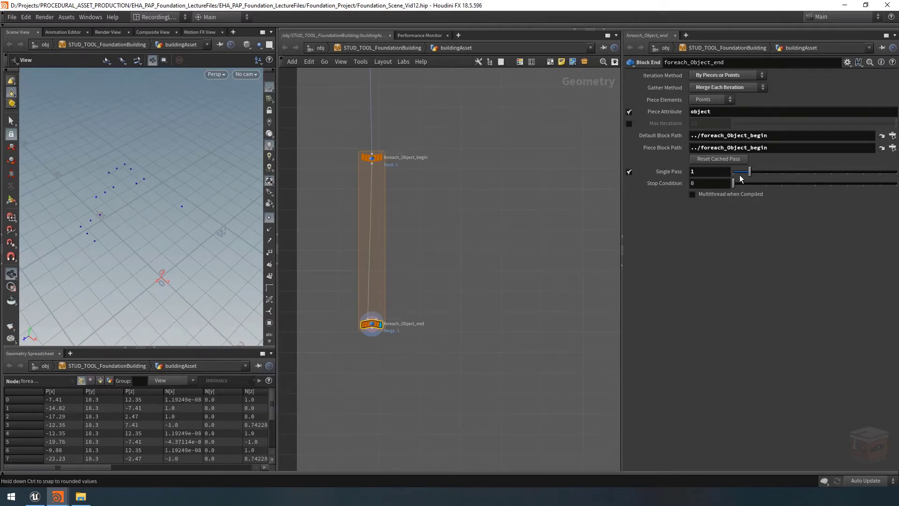
left_click(737, 172)
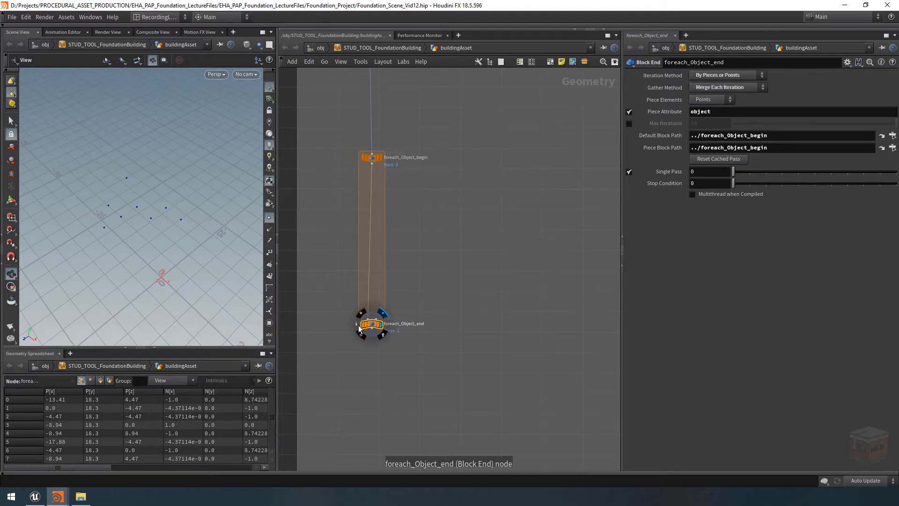
Visualize foreach_Object_end's object attribute in the viewport and compare the paths of single passes 1 and 0
left_click(357, 325)
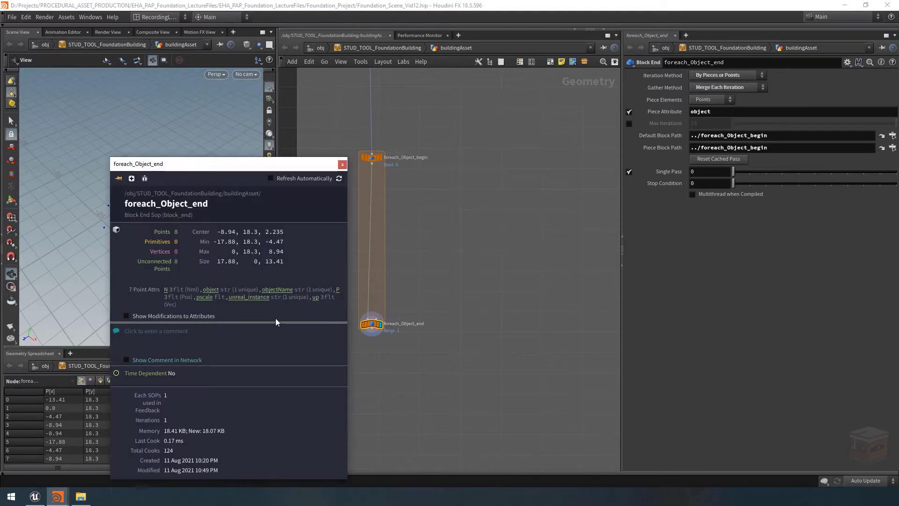
left_click(212, 289)
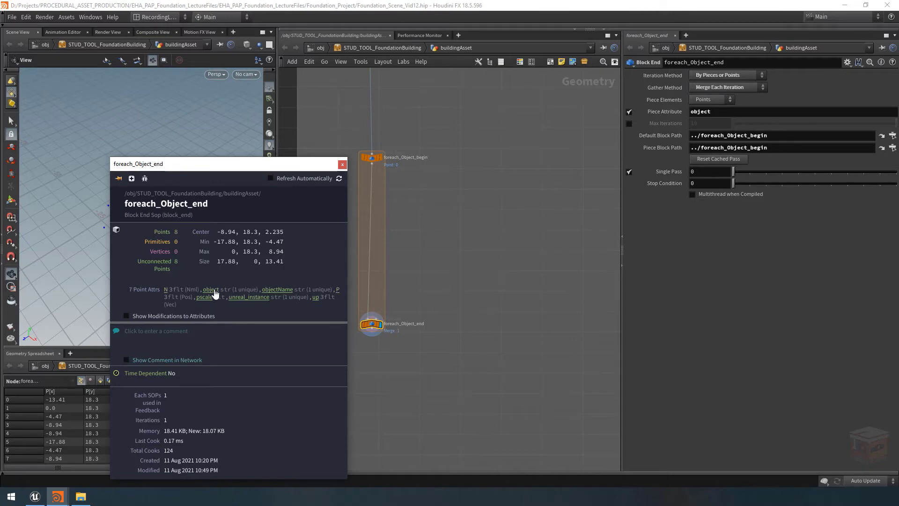
left_click(343, 164)
mouse_move(171, 195)
left_mouse_down()
mouse_move(167, 207)
mouse_move(177, 218)
mouse_move(144, 226)
left_mouse_up()
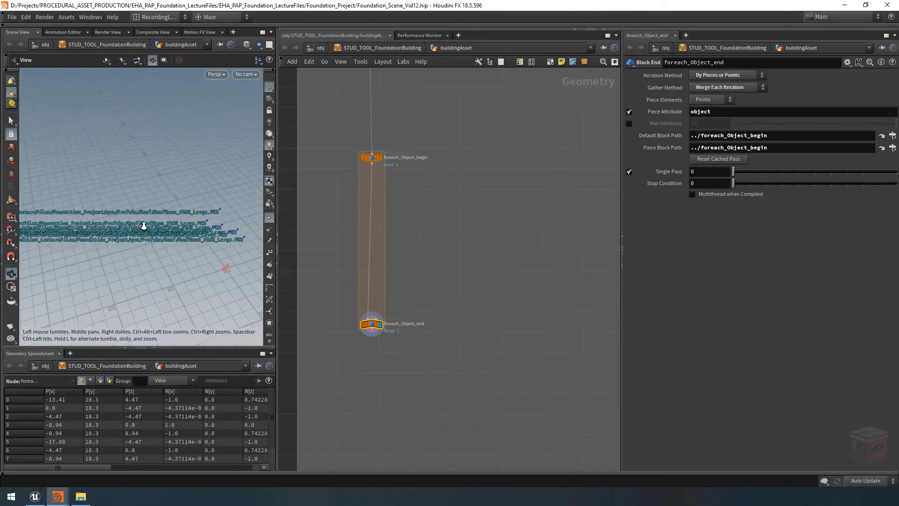
mouse_move(220, 227)
left_mouse_down()
mouse_move(153, 227)
mouse_move(157, 239)
left_mouse_up()
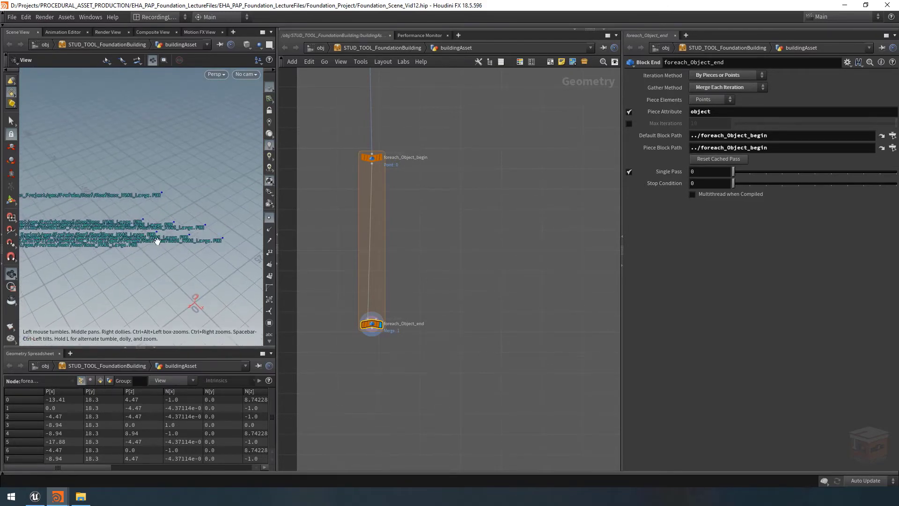
left_click(748, 173)
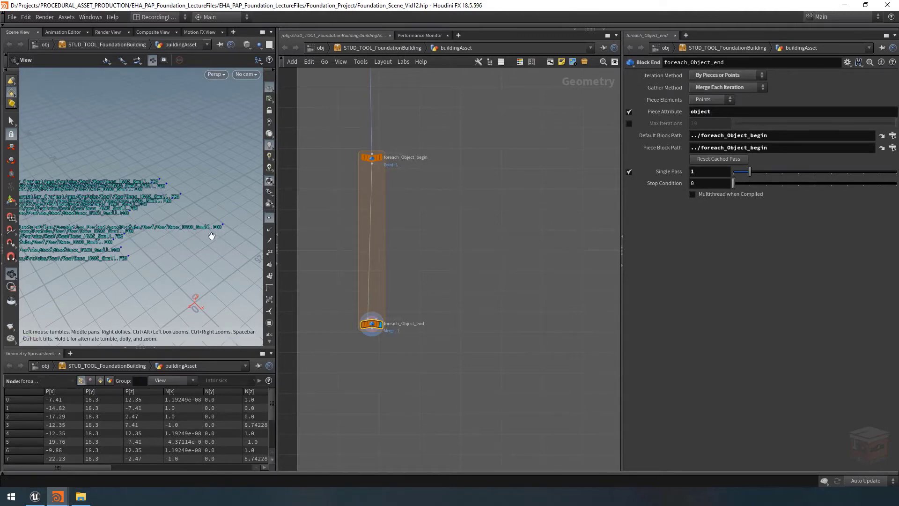
left_click(734, 173)
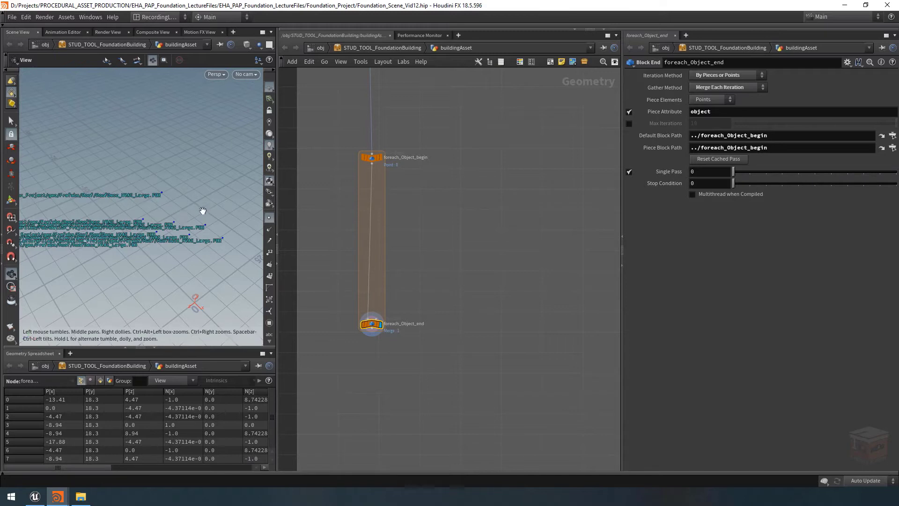
Turn off the object attribute's scene visualizer in the viewport display options
key("d")
left_click(64, 111)
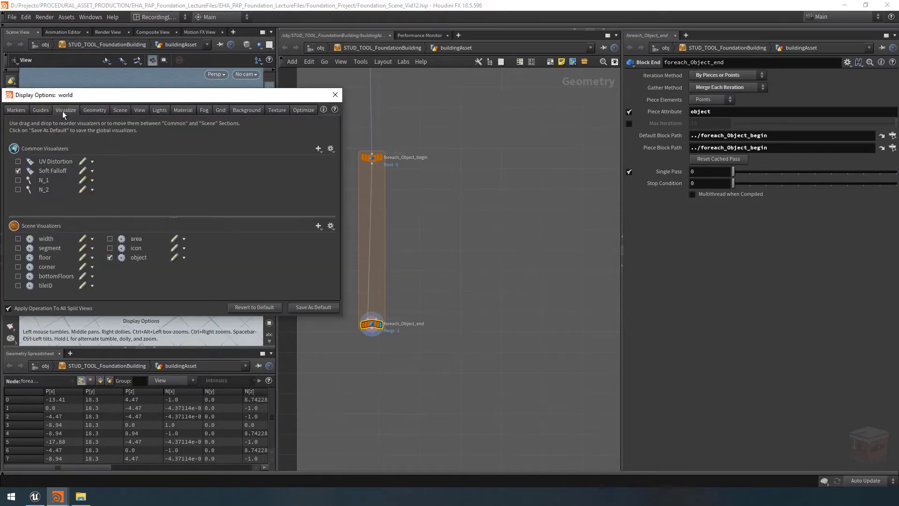
left_click(336, 95)
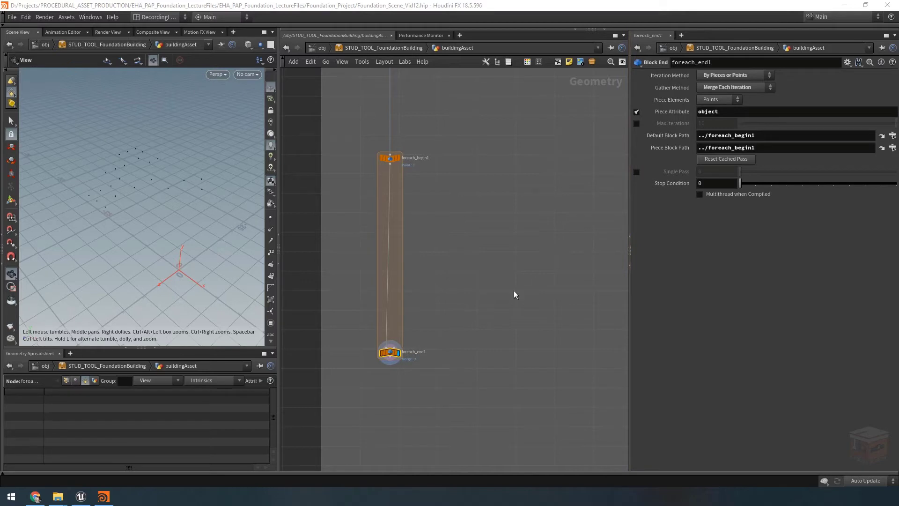
Display the file1 node from the Mesh Preview box and frame its HVAC mesh in the viewport
left_click(469, 288)
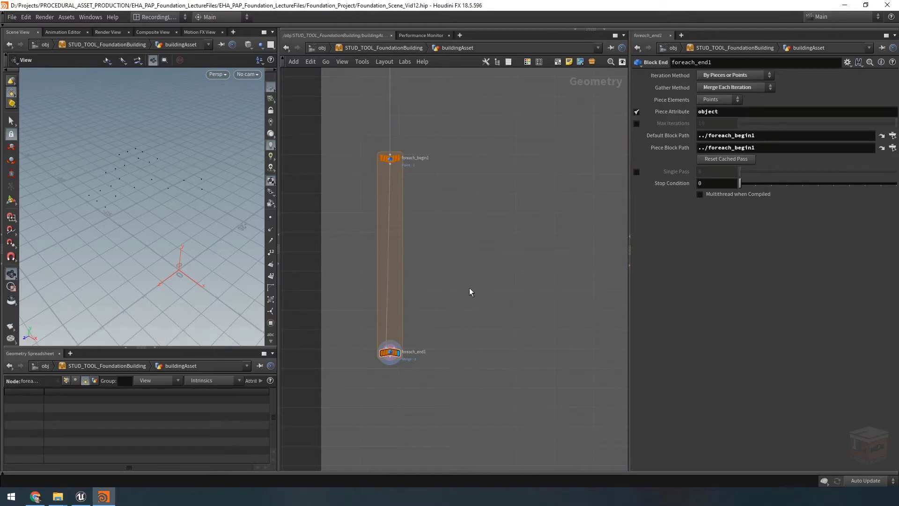
scroll(469, 288, "down", 3)
middle_click_drag(549, 226, 468, 421)
middle_click_drag(468, 117, 412, 271)
scroll(411, 276, "up", 5)
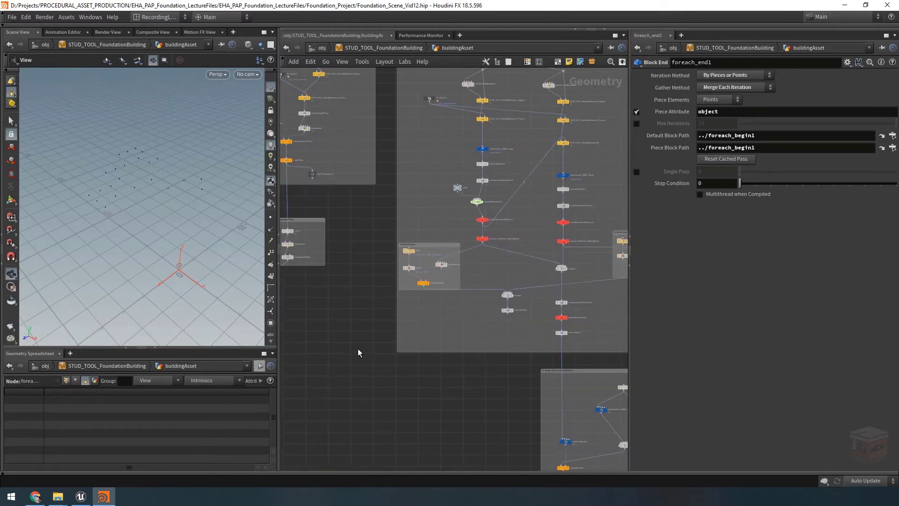
left_click(398, 245)
left_click(384, 246)
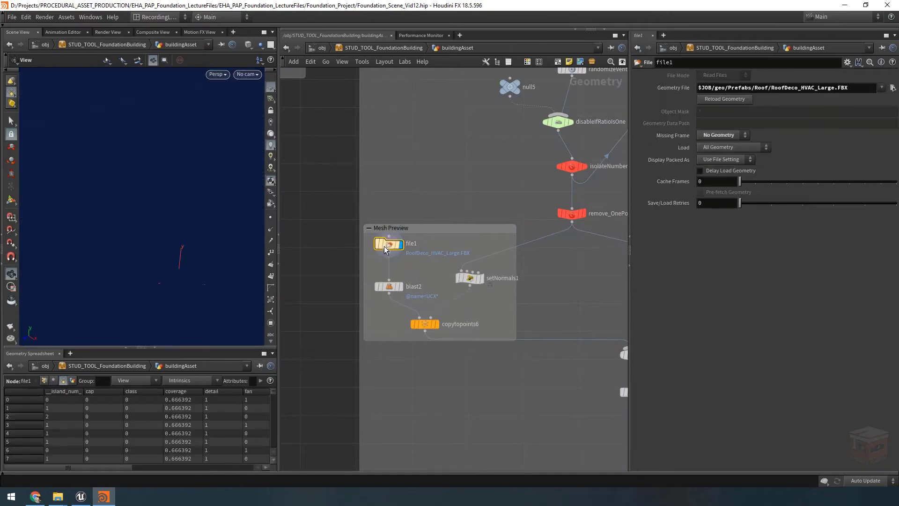
key("g")
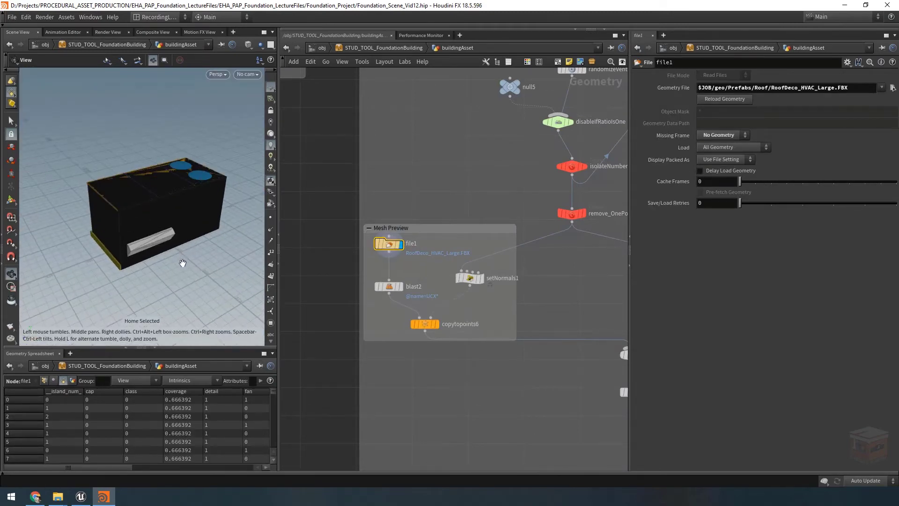
mouse_move(400, 243)
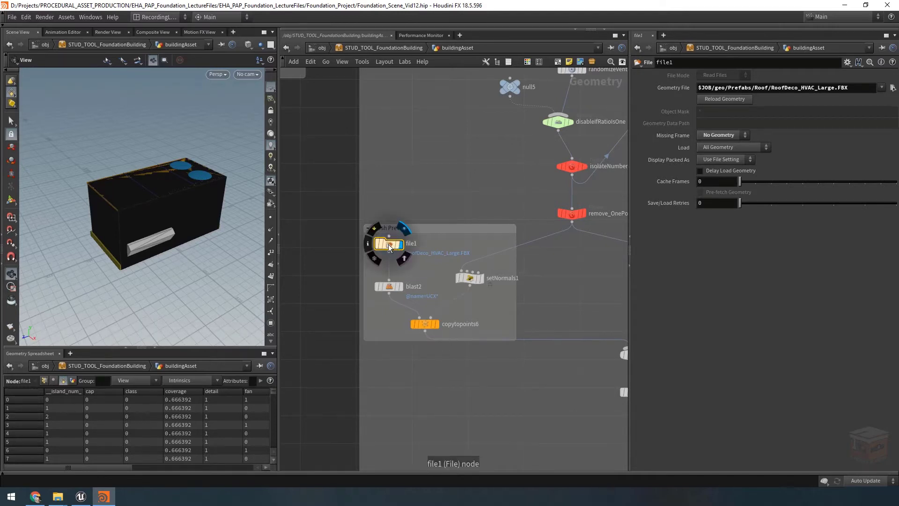
Return to the Fbx Output box, select foreach_end1 and review its Piece Attribute setting
scroll(440, 352, "down", 2)
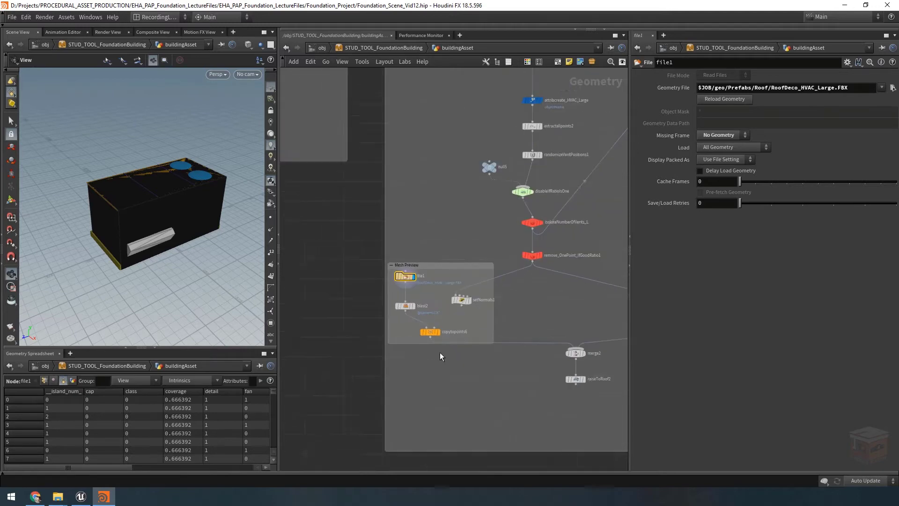
middle_click_drag(352, 388, 594, 300)
middle_click_drag(370, 310, 663, 209)
middle_click_drag(399, 360, 656, 152)
middle_click_drag(364, 312, 549, 229)
scroll(474, 281, "up", 2)
middle_click_drag(474, 281, 442, 289)
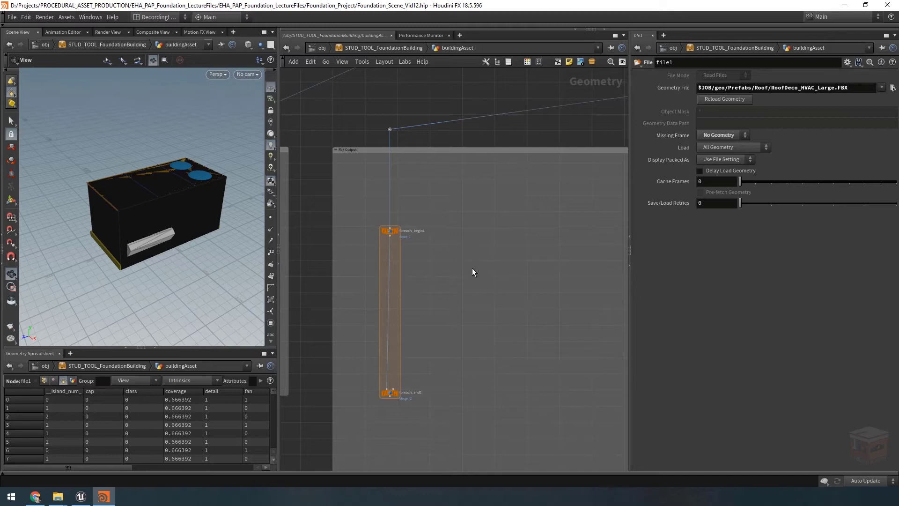
middle_click_drag(472, 269, 462, 256)
left_click_drag(445, 281, 351, 418)
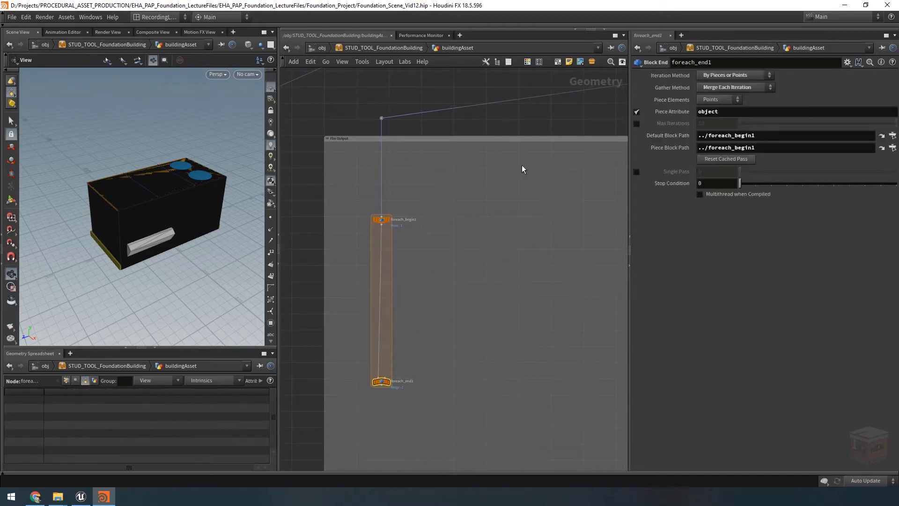
left_click(676, 112)
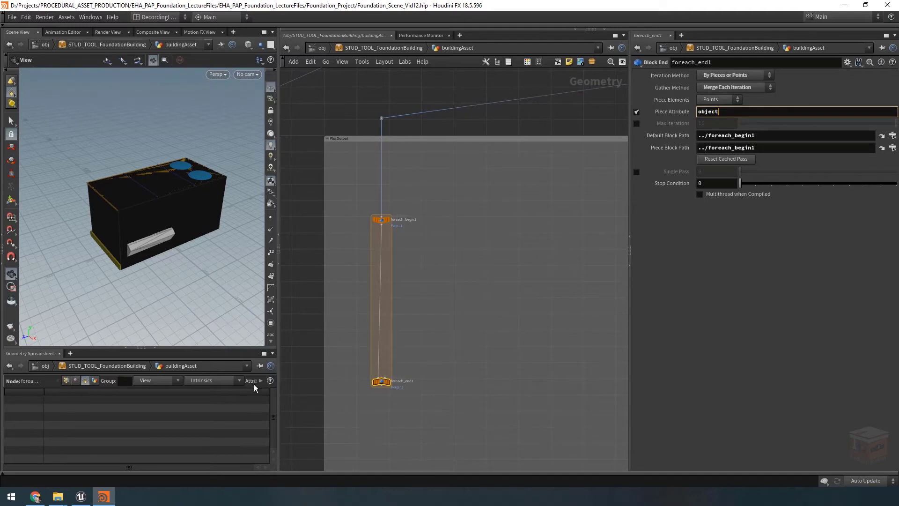
Display foreach_end1 and frame its roof points in the viewport
scroll(388, 392, "up", 2)
left_click(391, 378)
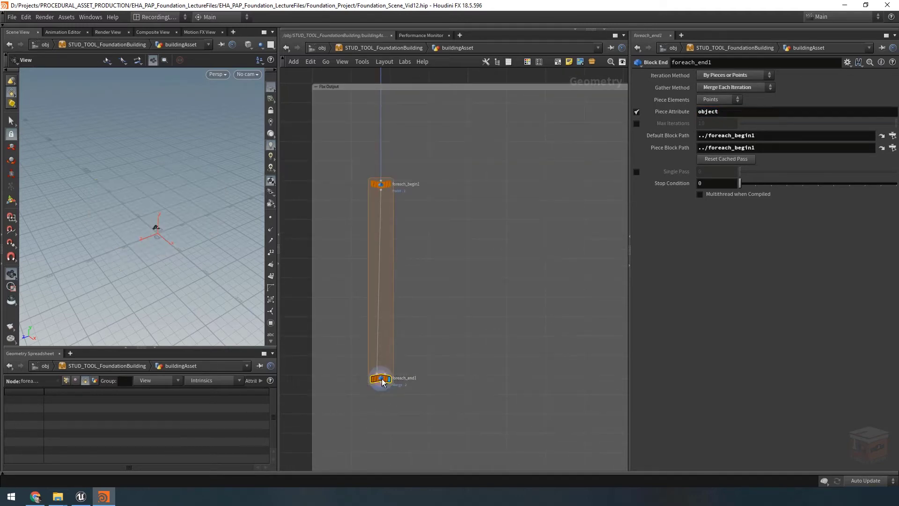
middle_click_drag(463, 344, 458, 334)
key("space+g")
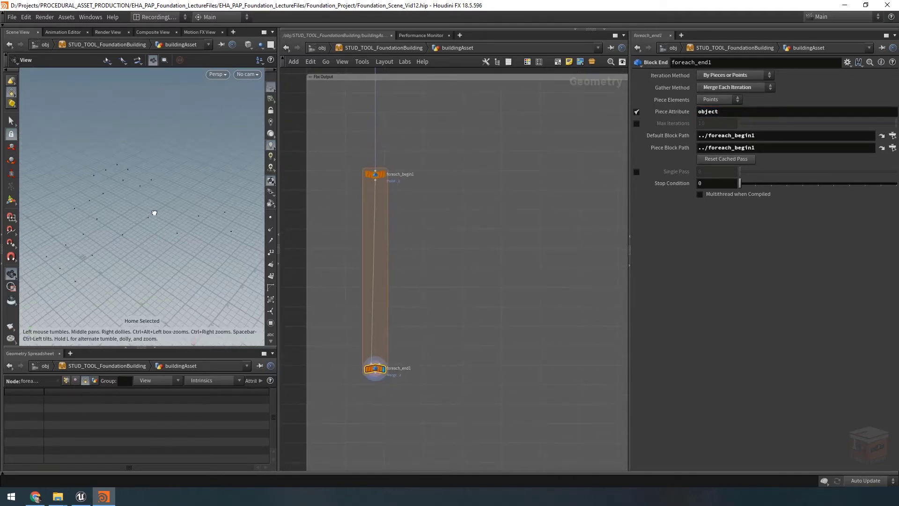
right_click_drag(153, 213, 144, 230)
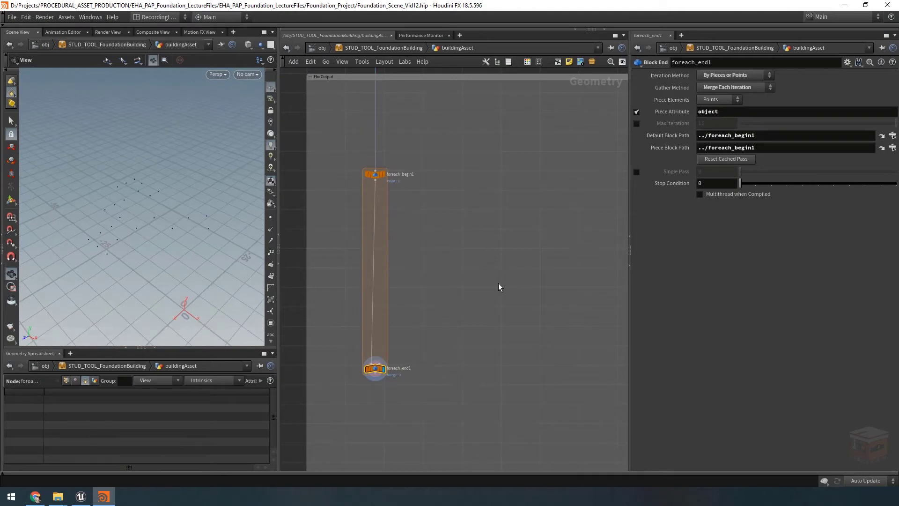
middle_click_drag(498, 287, 491, 270)
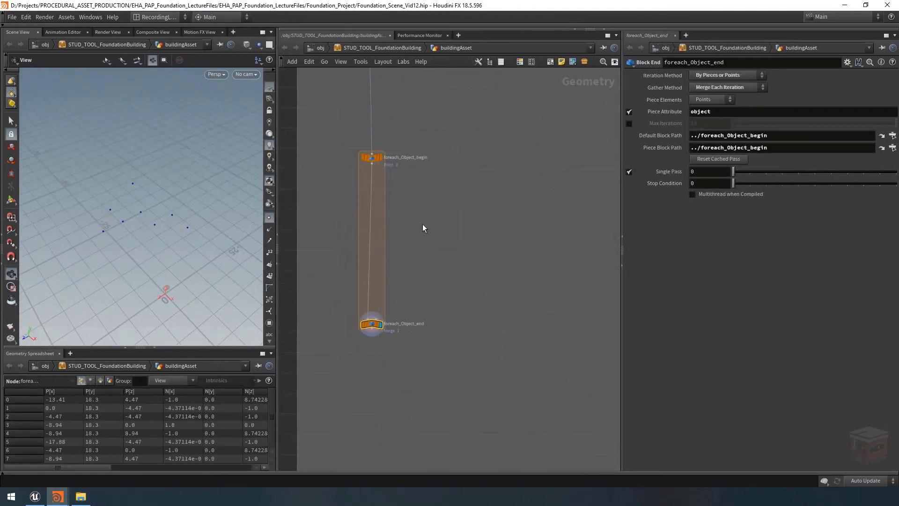
Disable Single Pass on foreach_Object_end so that every piece is processed
middle_click_drag(423, 224, 411, 235)
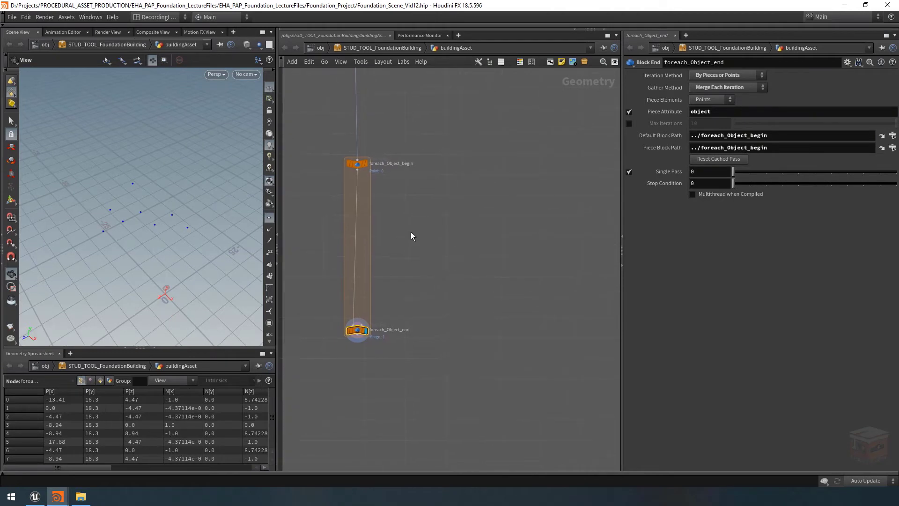
left_click(629, 171)
left_click_drag(185, 228, 199, 235)
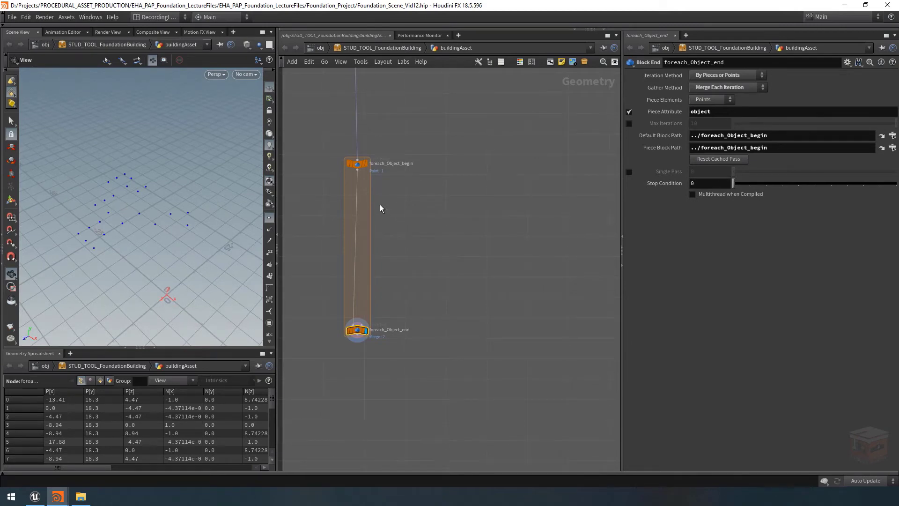
Add a Null node fed by foreach_Object_begin inside the loop and name it object
key("Tab")
type("null")
key("Return")
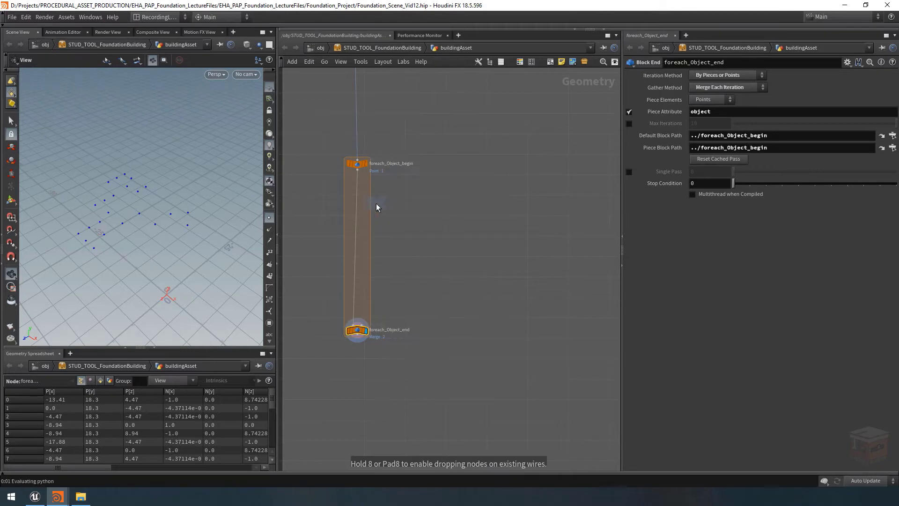
left_click(382, 202)
left_click(358, 170)
left_click(384, 194)
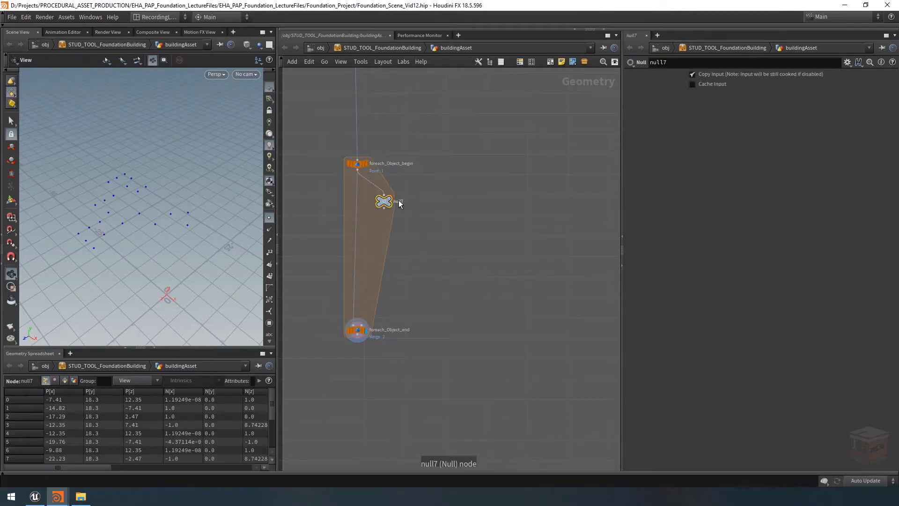
double_click(398, 201)
type("object")
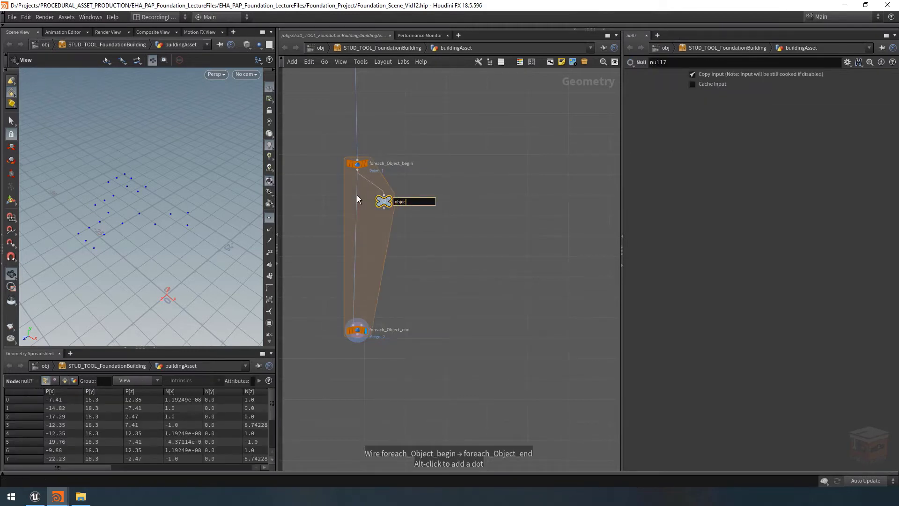
key("Return")
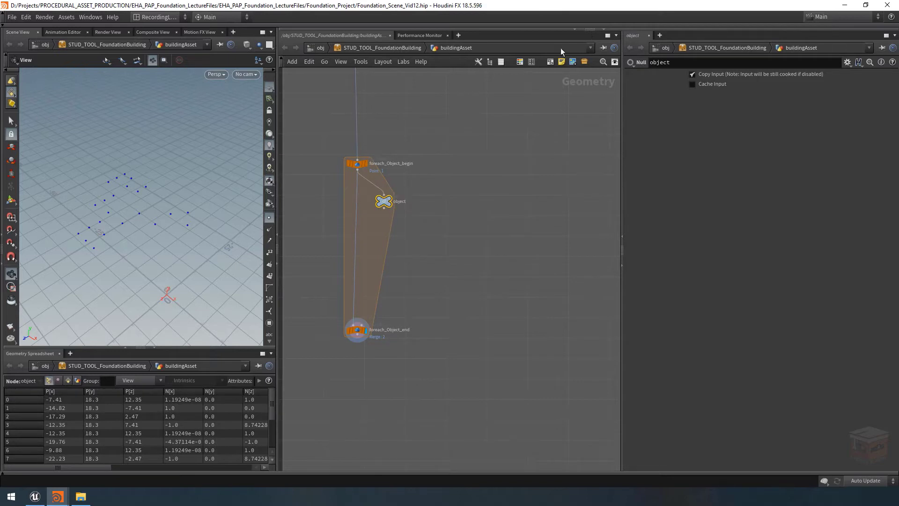
Color the object null node dark blue
left_click(522, 61)
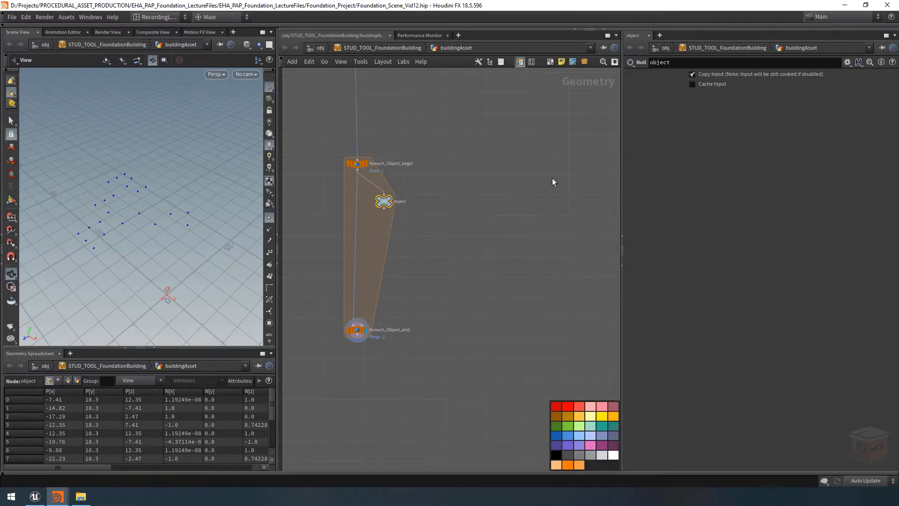
left_click(556, 435)
left_click(439, 220)
Add a File node beside the start of the loop and name it fbxLoader
middle_click_drag(440, 218, 427, 221)
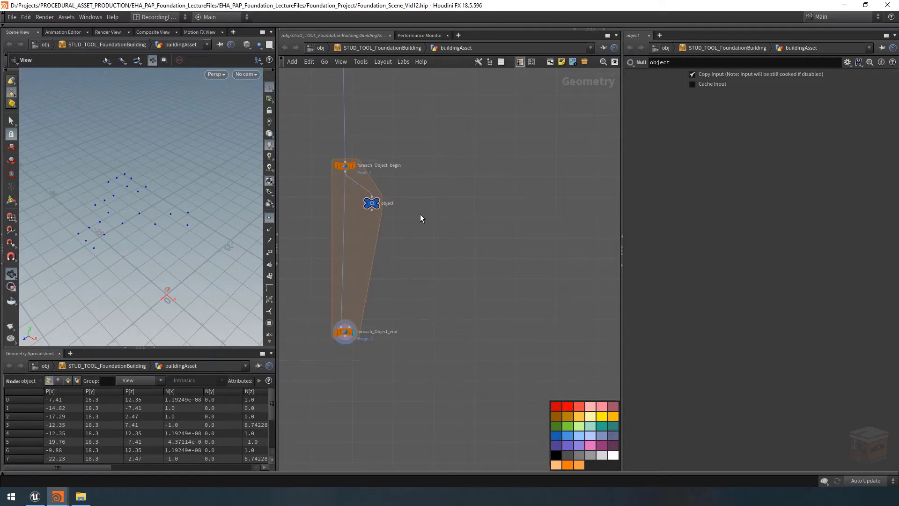
key("Tab")
type("file")
key("Return")
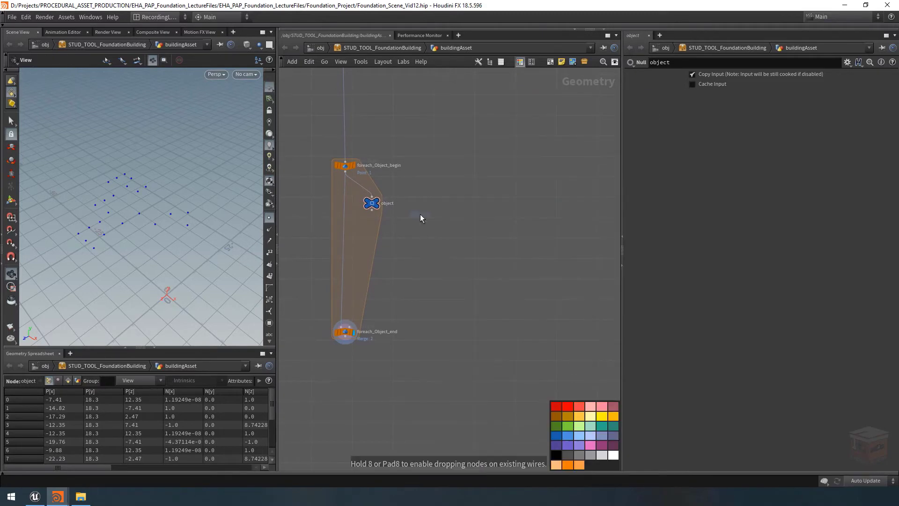
left_click(434, 183)
scroll(453, 182, "up", 1)
double_click(451, 179)
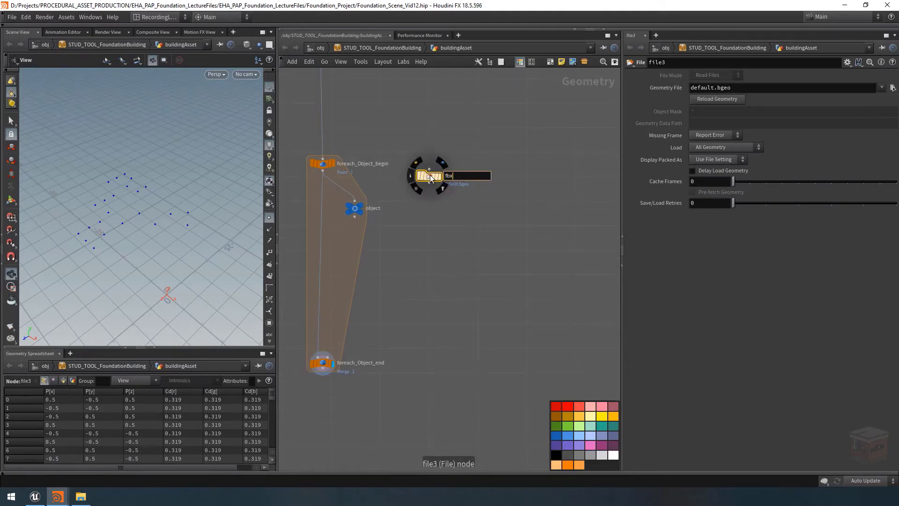
type("fbxLoader")
key("Return")
Add a Copy to Points node below the object null and fbxLoader
middle_click_drag(422, 223, 459, 215)
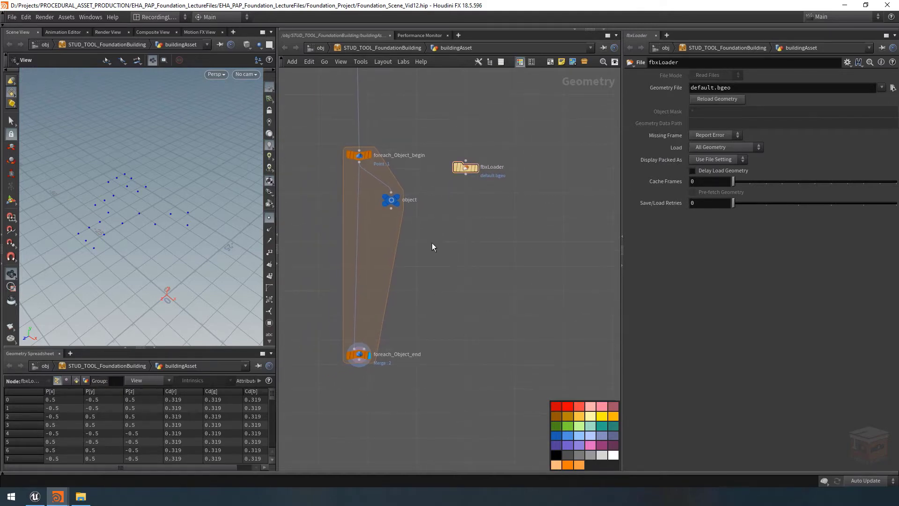
key("Tab")
type("copytop")
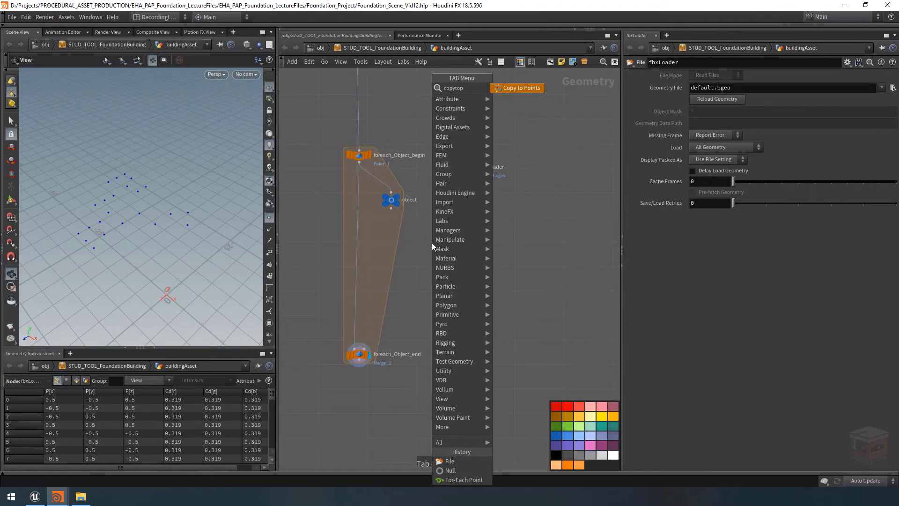
key("Return")
left_click(417, 260)
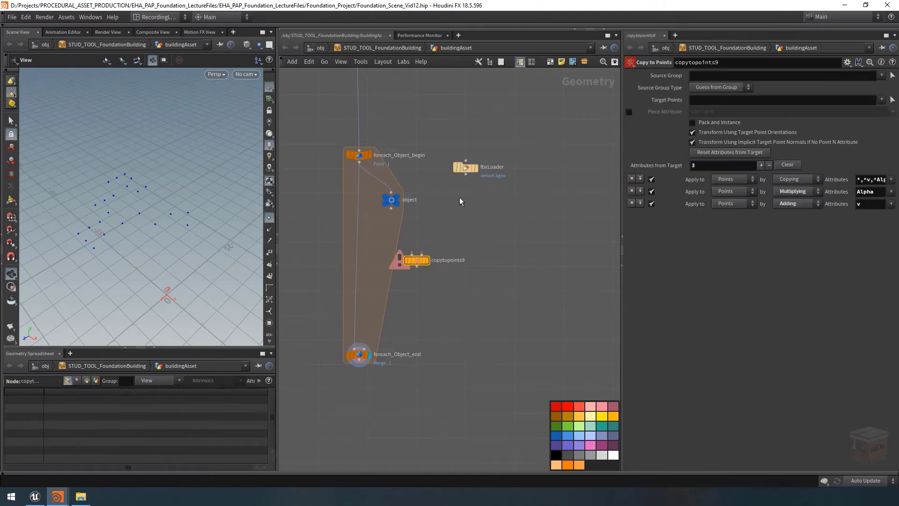
Add a spare input to the fbxLoader File node and point Spare Input 0 to ../object
mouse_move(471, 166)
left_click_drag(469, 171, 472, 173)
left_click(463, 170)
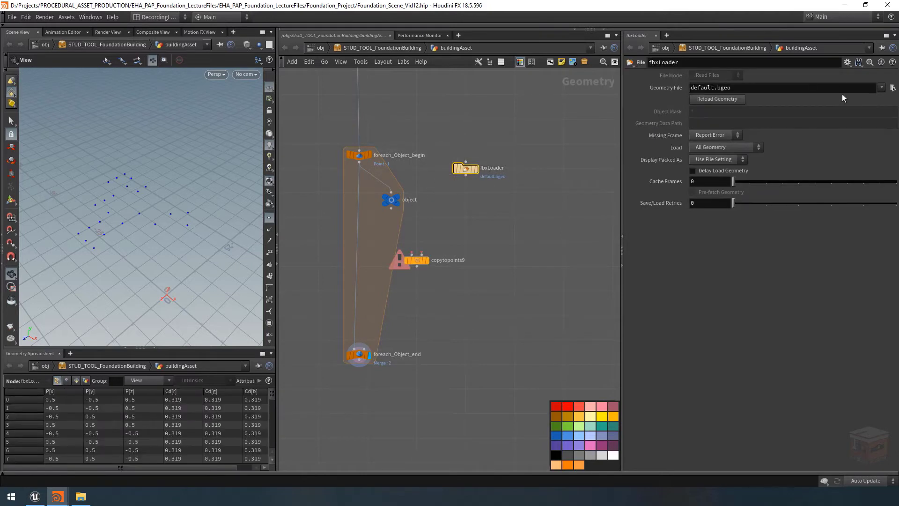
left_click(848, 62)
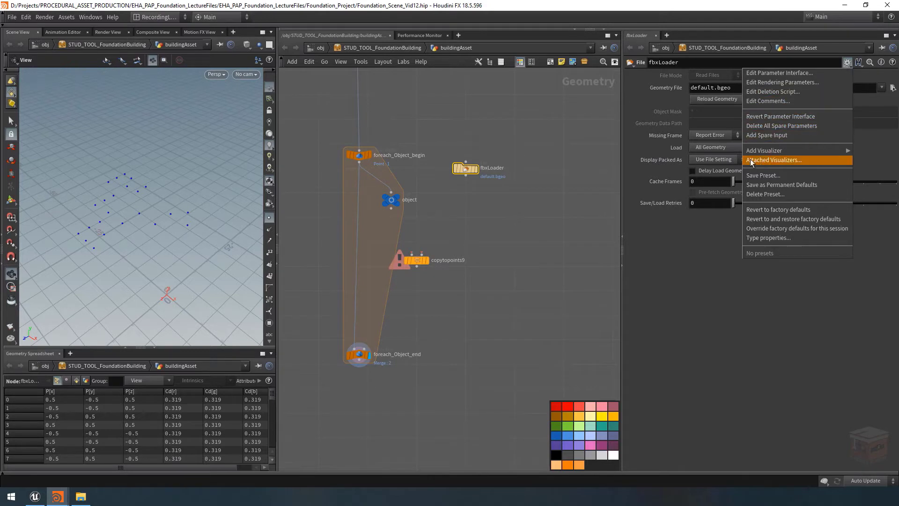
left_click(786, 136)
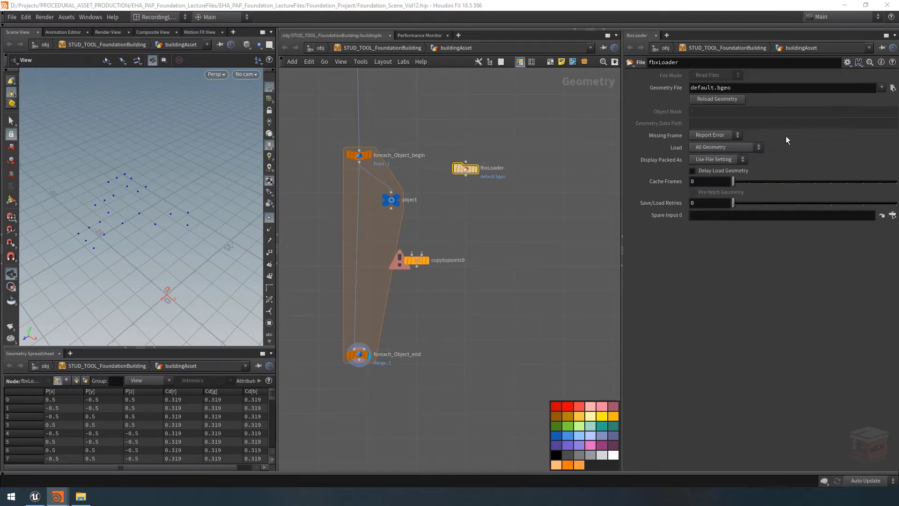
left_click(742, 215)
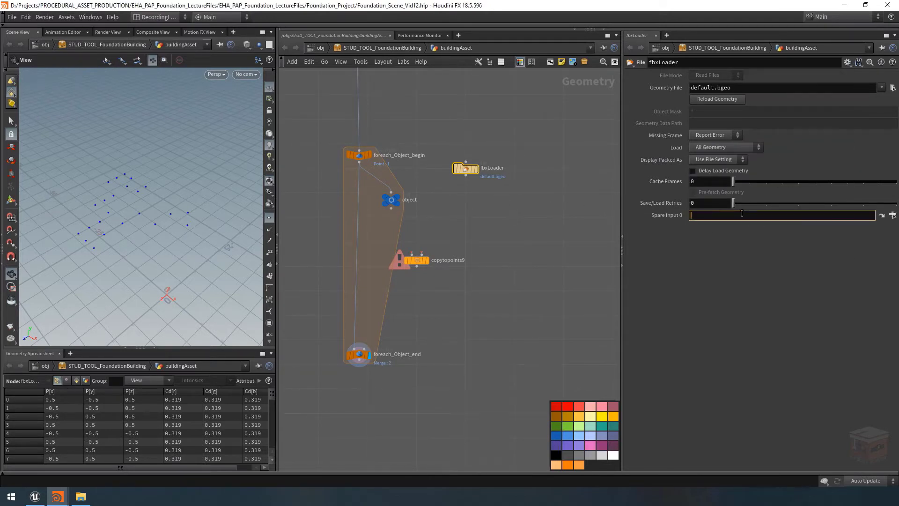
type("../object")
key("Return")
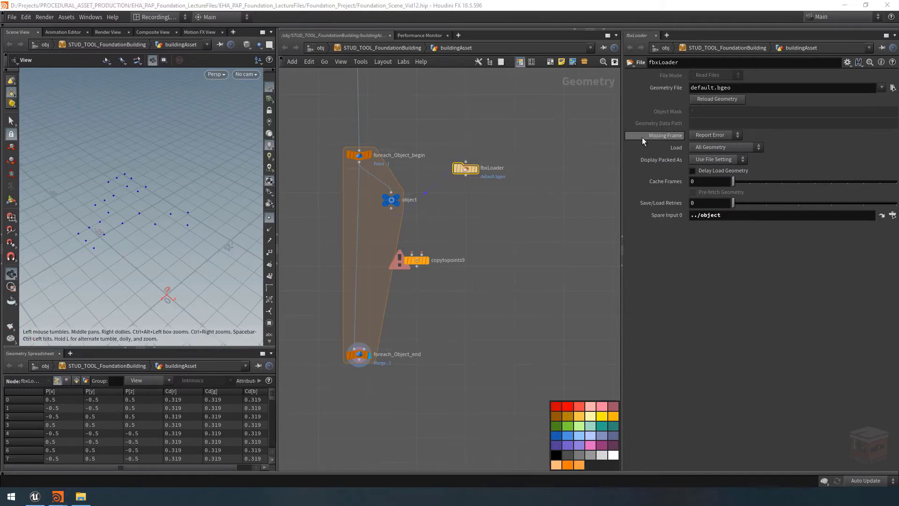
Replace fbxLoader's Geometry File path with a backtick expression calling the points() function
left_click(750, 87)
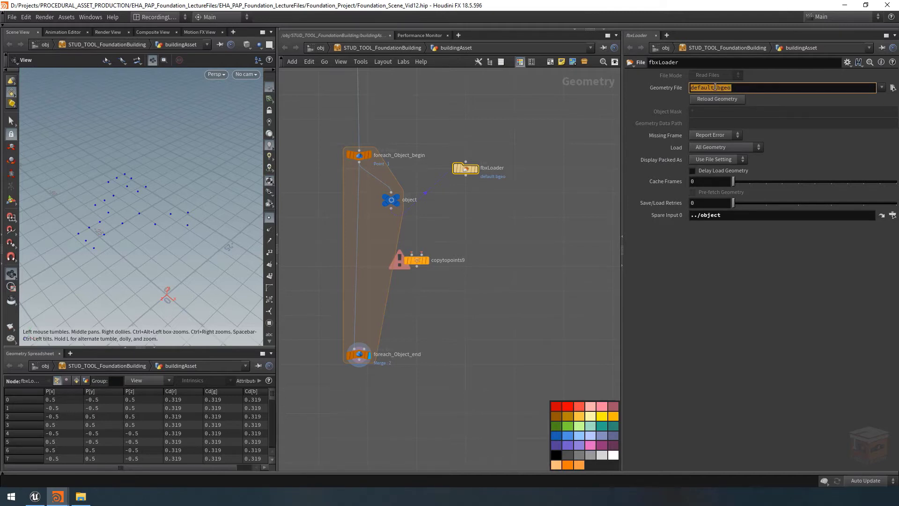
type("`")
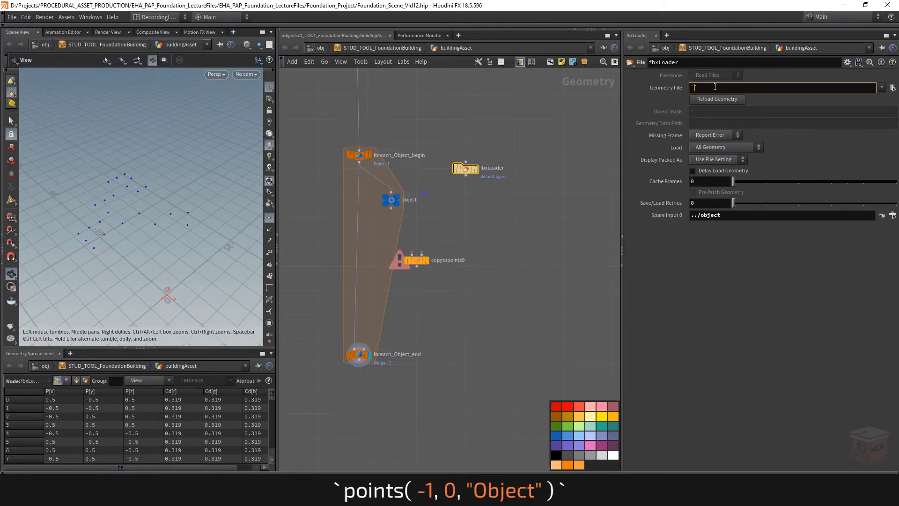
type("points()")
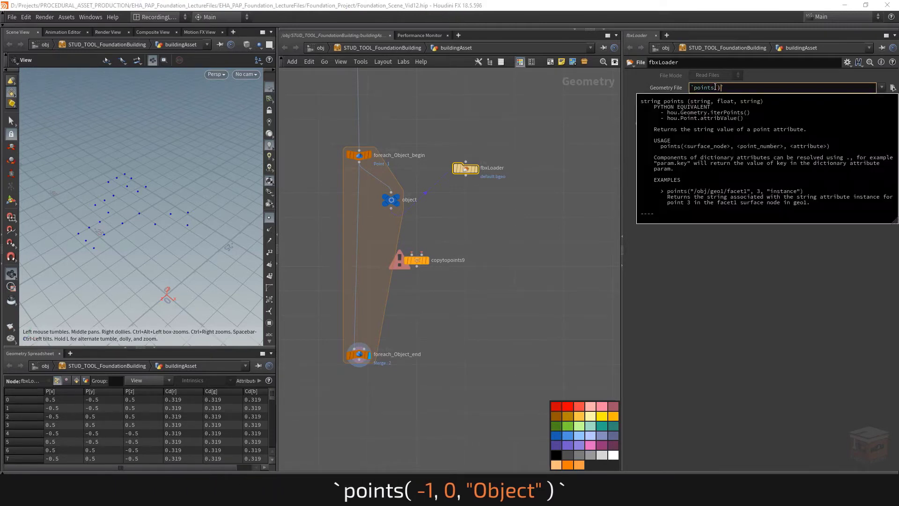
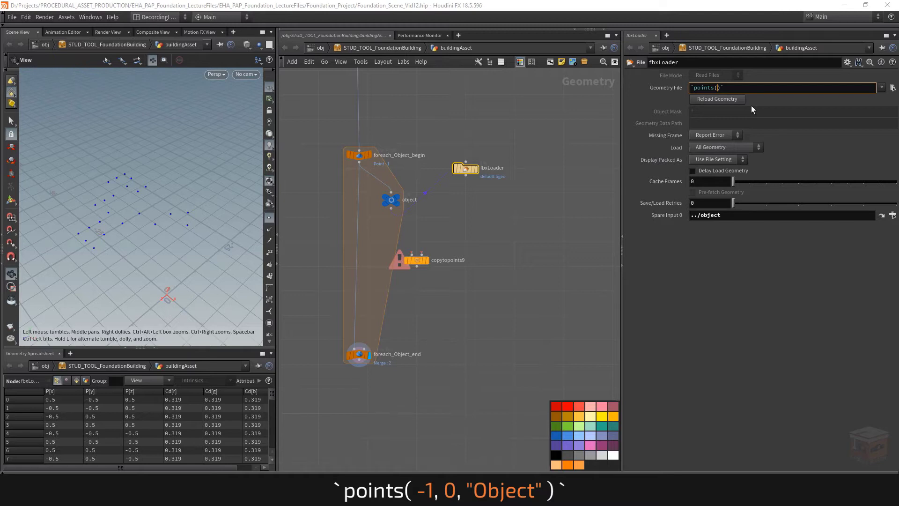
Complete fbxLoader's Geometry File expression so it reads points(-1,0,"object") inside the backticks
type("-1")
key("Return")
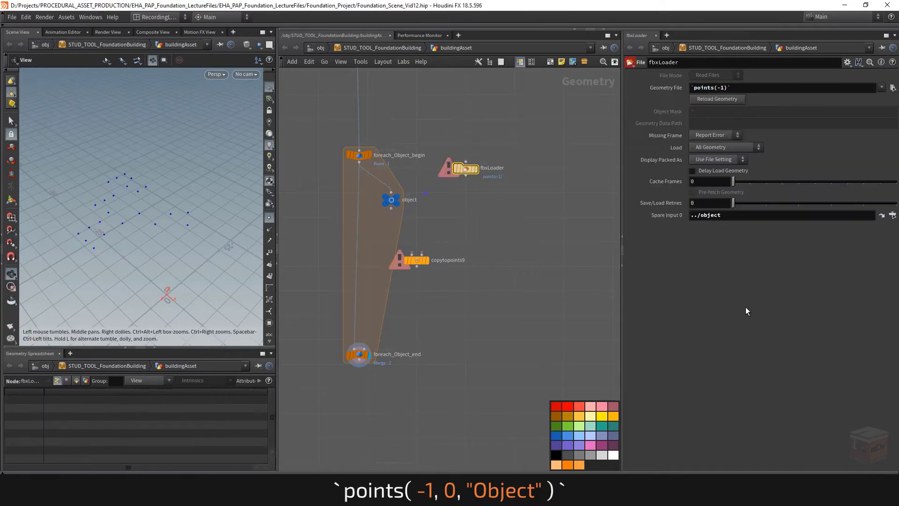
left_click(725, 88)
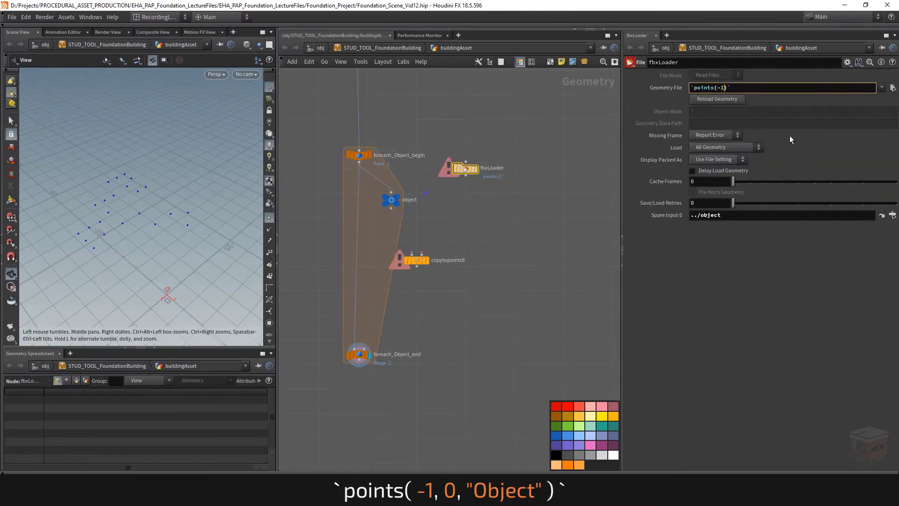
type(",")
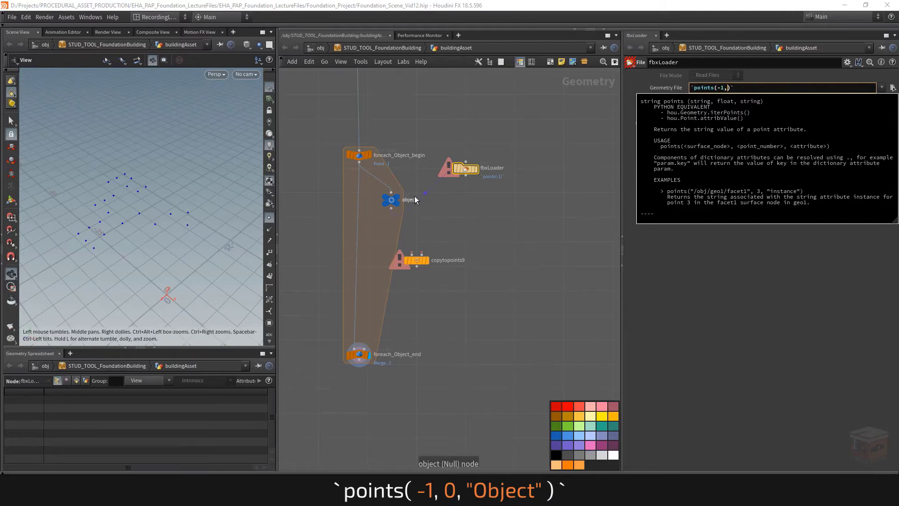
mouse_move(398, 199)
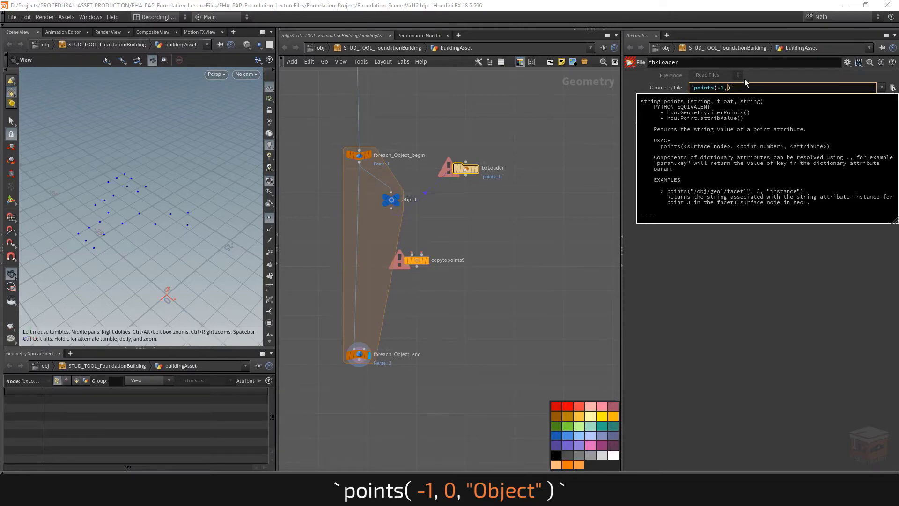
type("0,\"")
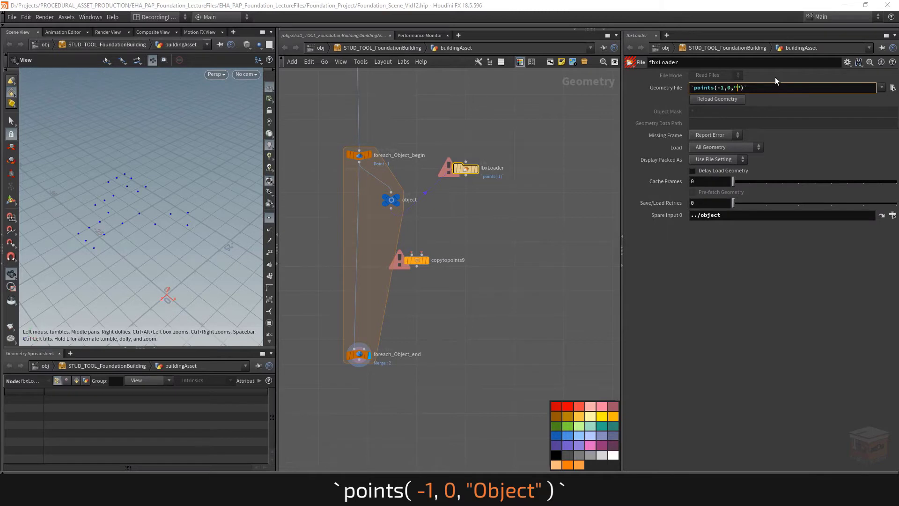
type("object")
key("Return")
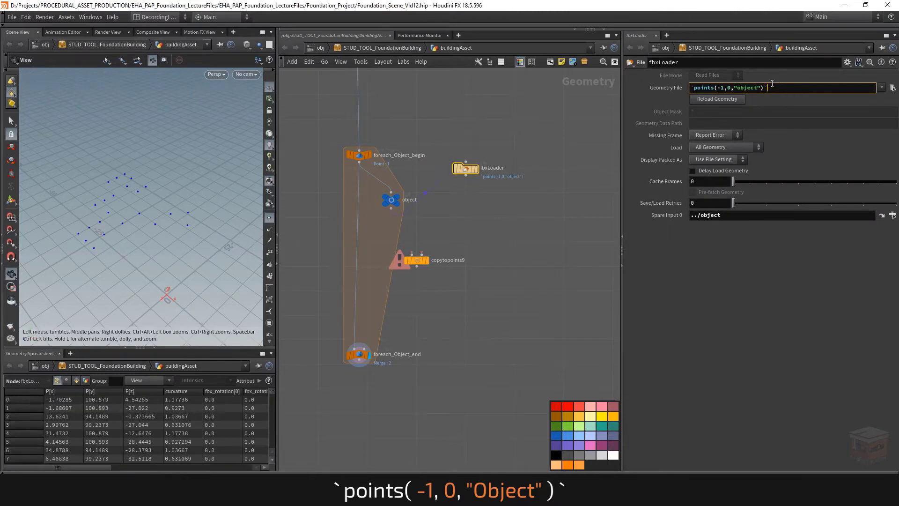
Check the full file path that fbxLoader's Geometry File expression evaluates to, and switch back to the expression
middle_click(654, 90)
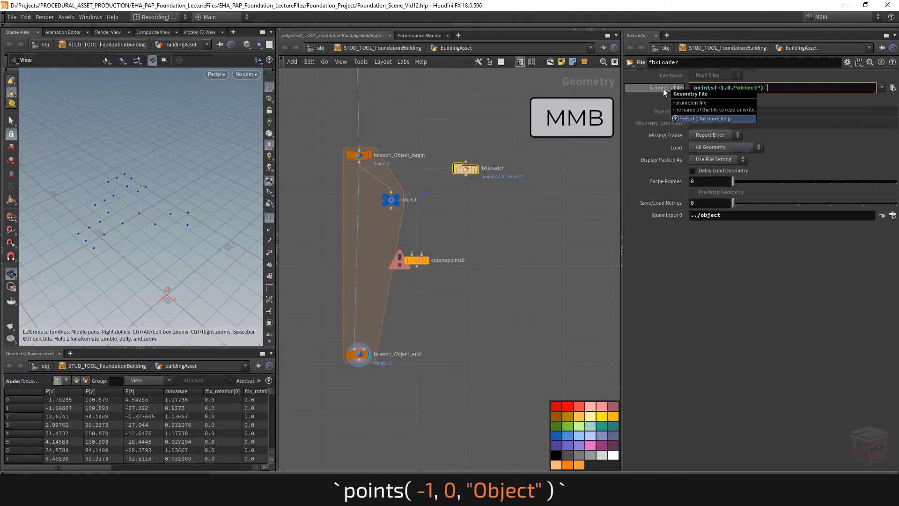
middle_click(664, 88)
middle_click(663, 89)
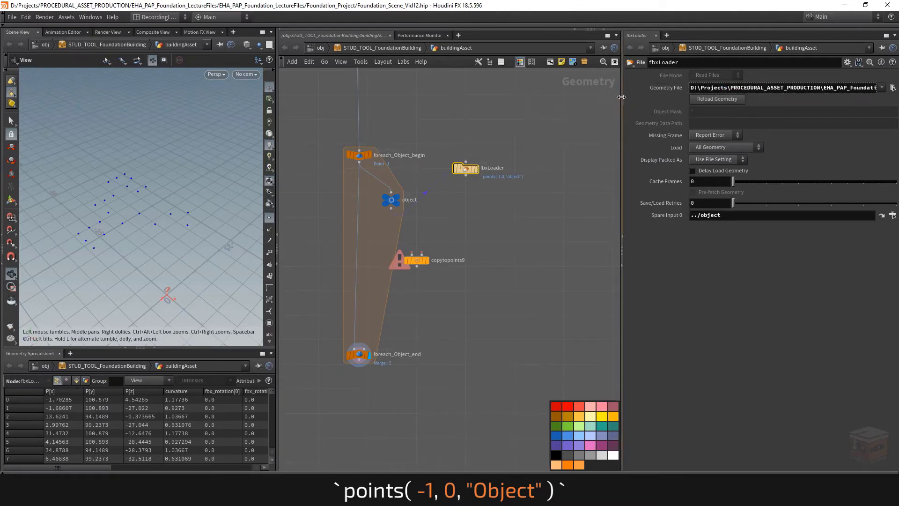
left_click_drag(622, 97, 421, 104)
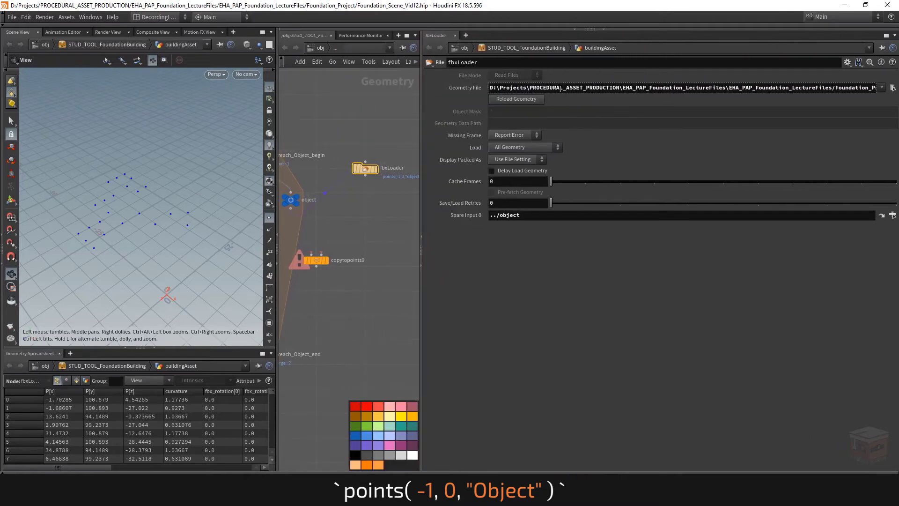
left_click_drag(562, 88, 898, 96)
left_click(695, 88)
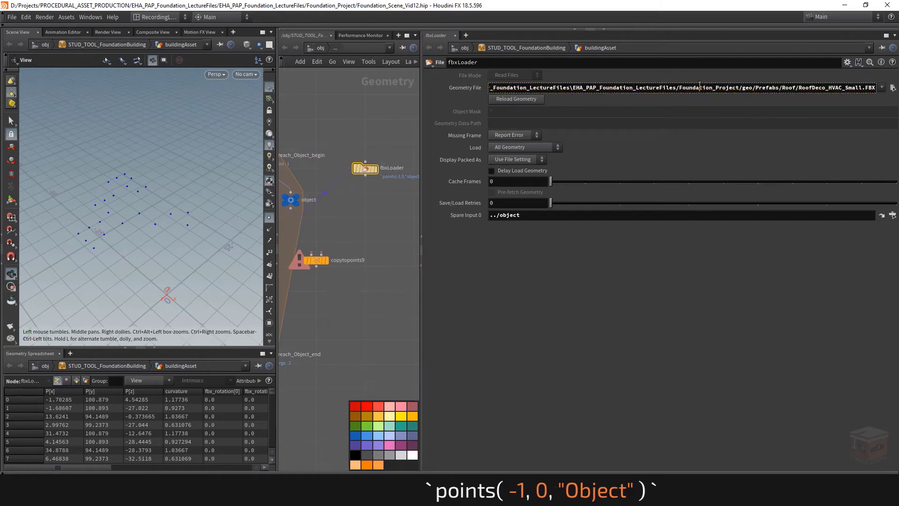
middle_click(475, 88)
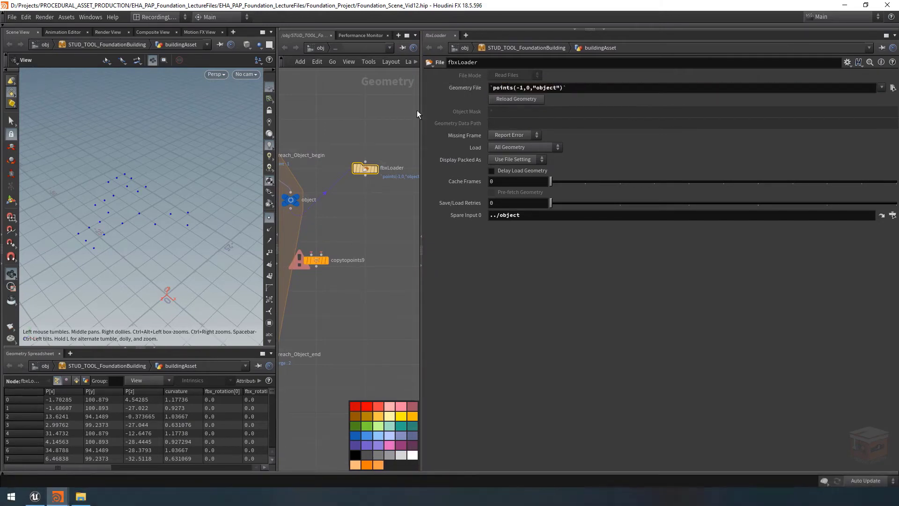
left_click_drag(421, 111, 609, 140)
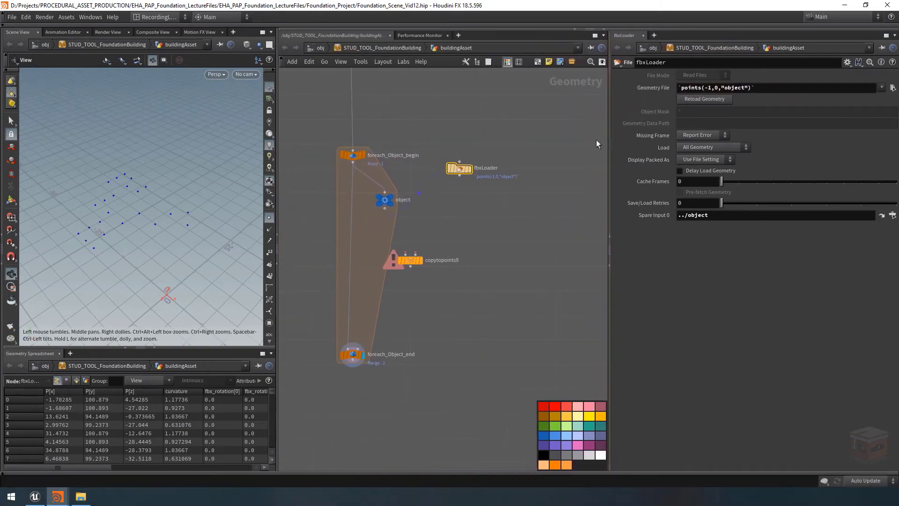
Display the fbxLoader geometry and frame it in the viewport
left_click(469, 168)
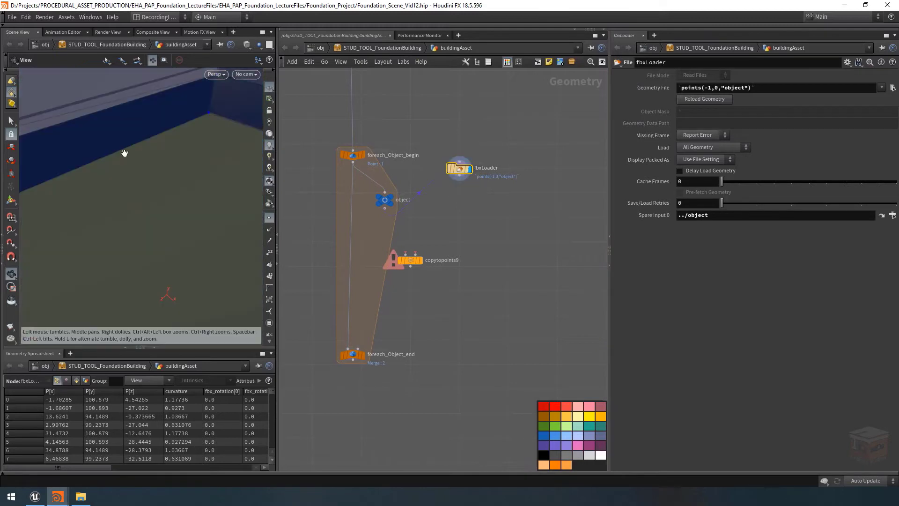
key("h")
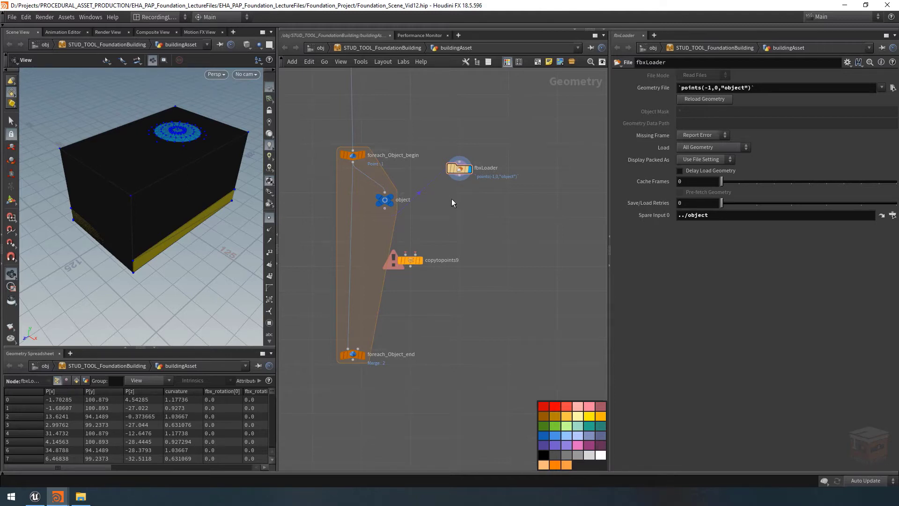
middle_click_drag(452, 199, 449, 286)
scroll(449, 286, "down", 1)
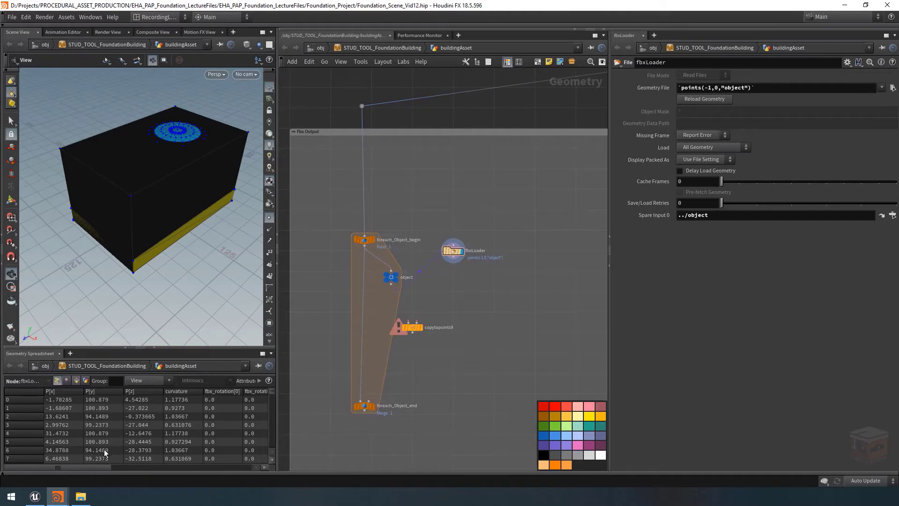
scroll(464, 279, "up", 1)
Add a Blast node below fbxLoader and wire fbxLoader's output into it
key("Tab")
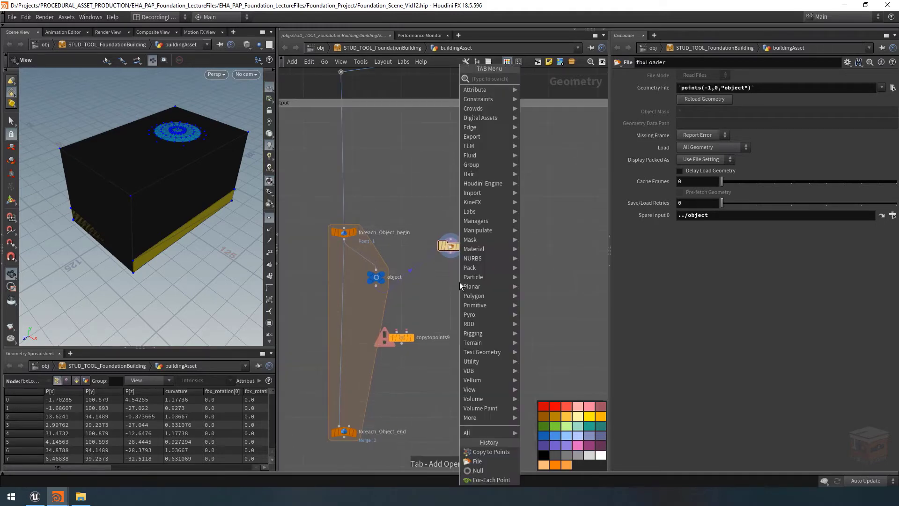
type("bla")
key("Return")
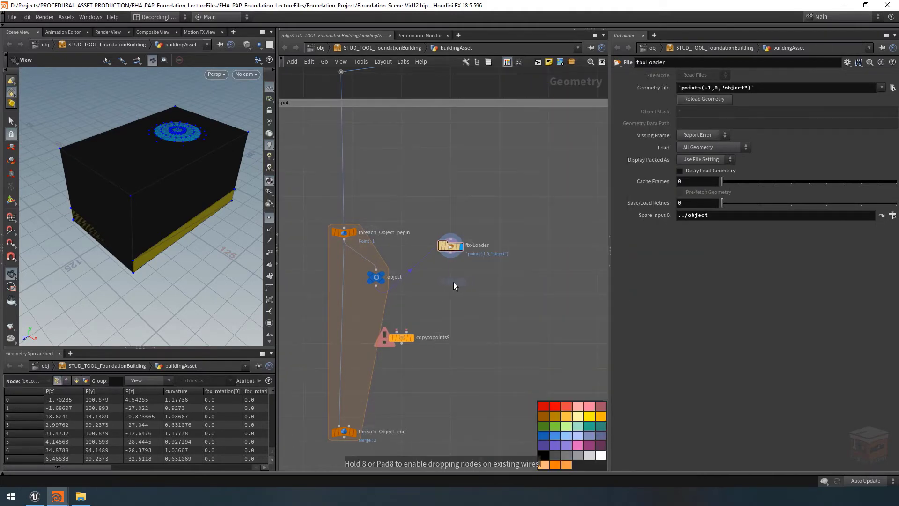
left_click(453, 276)
scroll(453, 277, "up", 2)
left_click(443, 254)
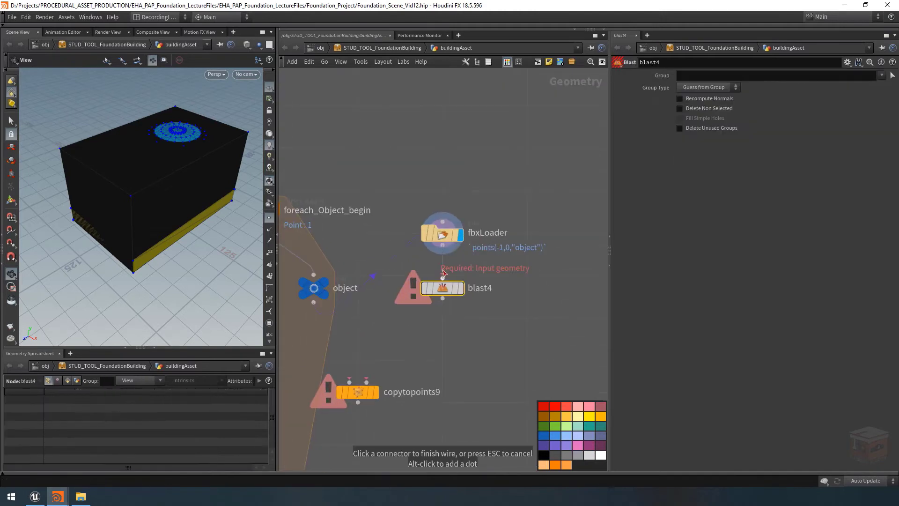
left_click(442, 277)
Rename the Blast node remove_UCX_Collision and colour it red
double_click(479, 287)
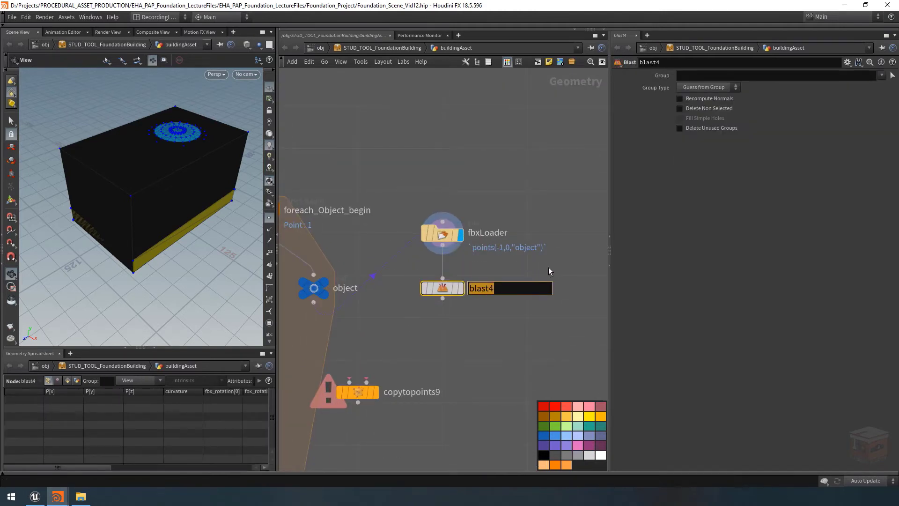
key("BackSpace")
type("remove_UCX_Coll")
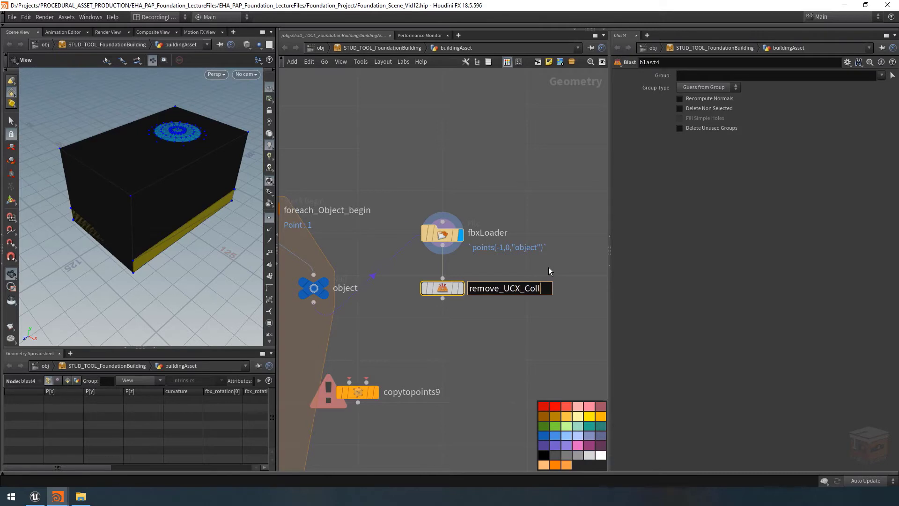
type("ision")
key("Return")
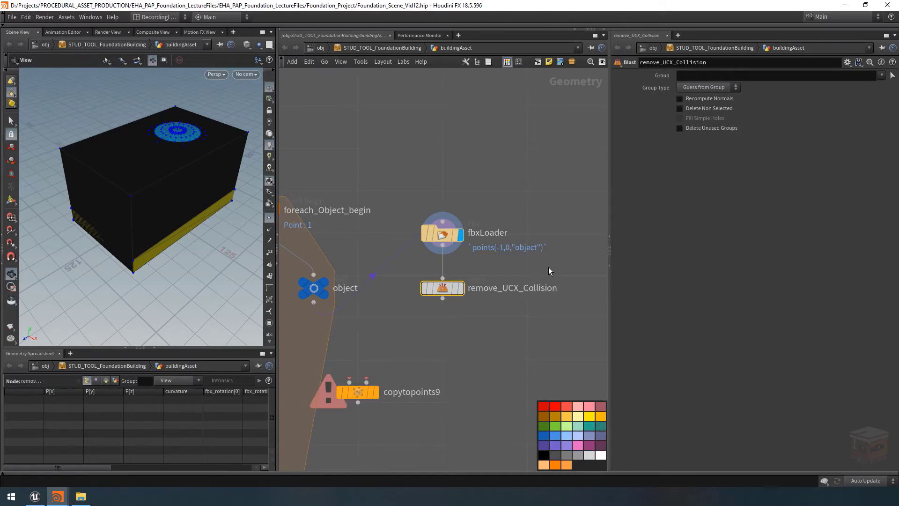
left_click(565, 407)
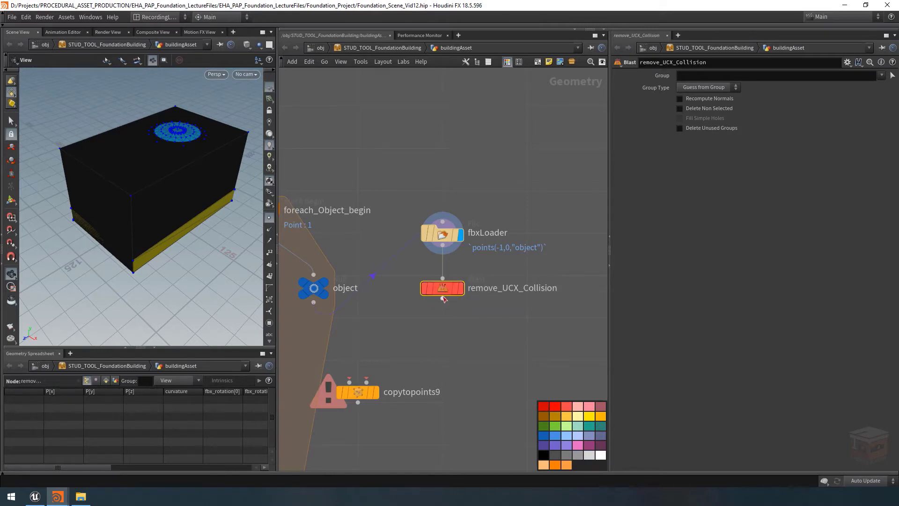
Examine fbxLoader's primitive attributes in the spreadsheet, sorted by name, with the name column wide enough to read
left_click(465, 298)
scroll(454, 324, "down", 3)
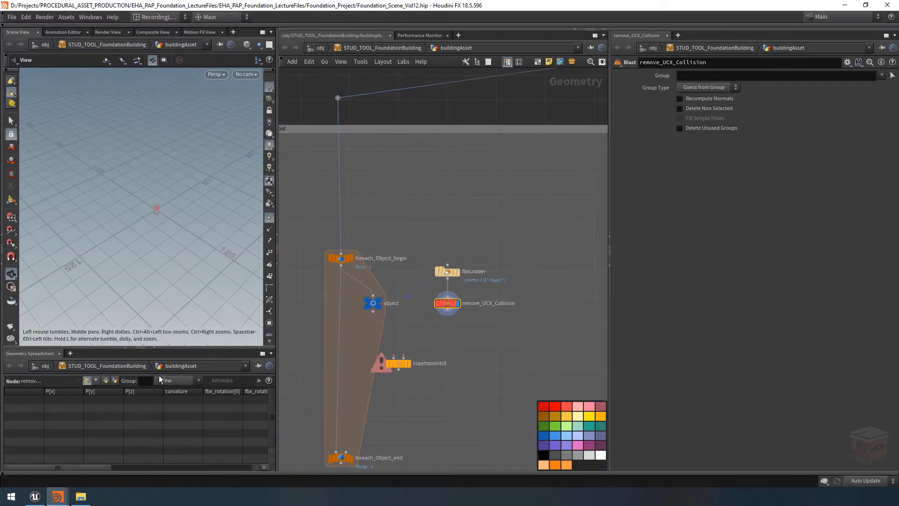
left_click(105, 381)
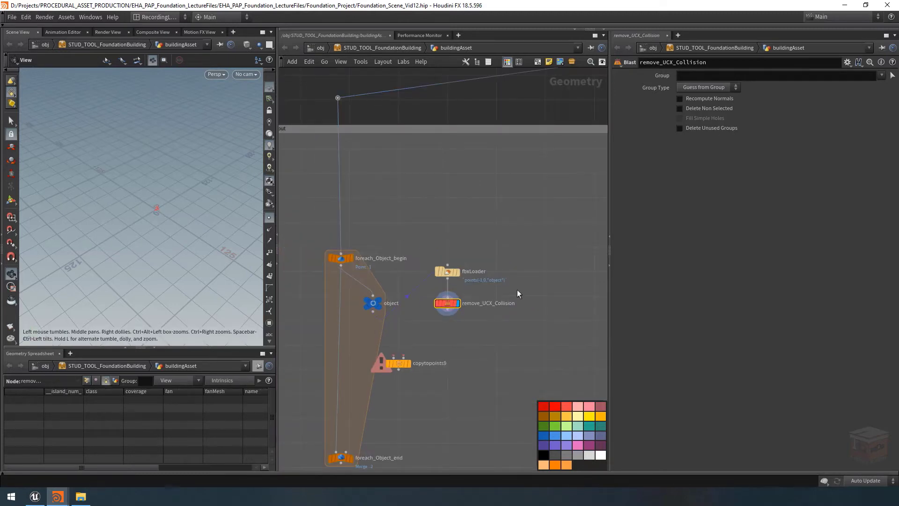
left_click(459, 272)
left_click(445, 274)
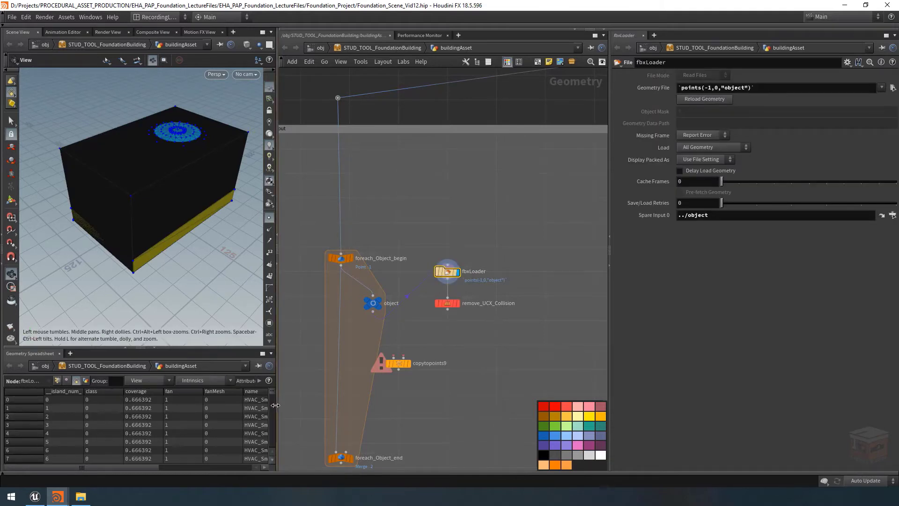
left_click_drag(280, 404, 324, 406)
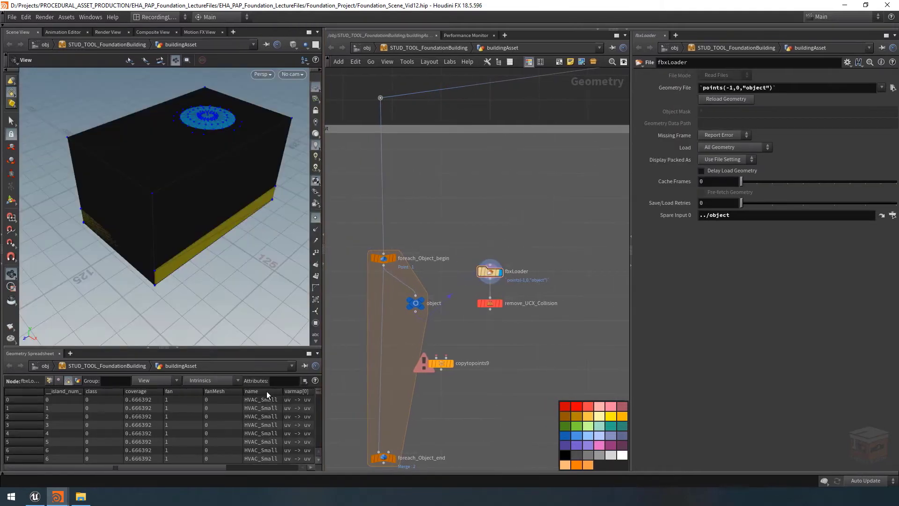
left_click(268, 391)
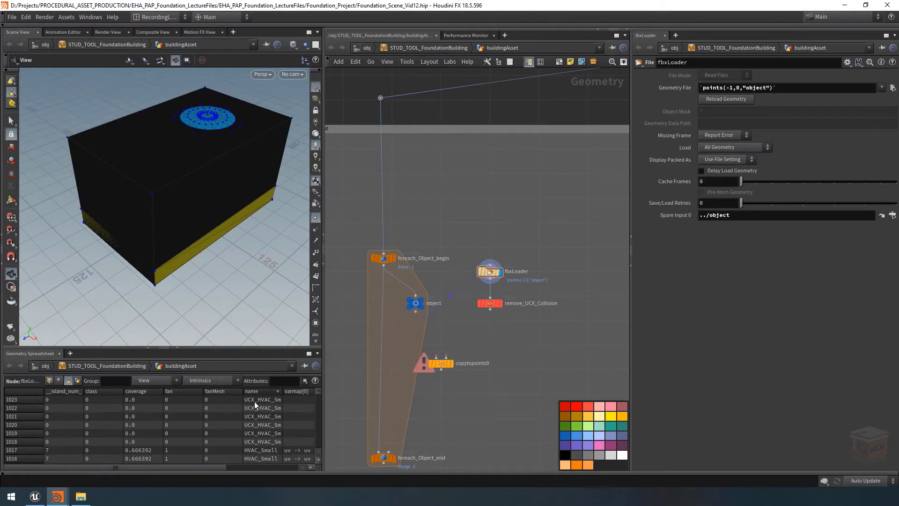
left_click_drag(283, 412, 324, 415)
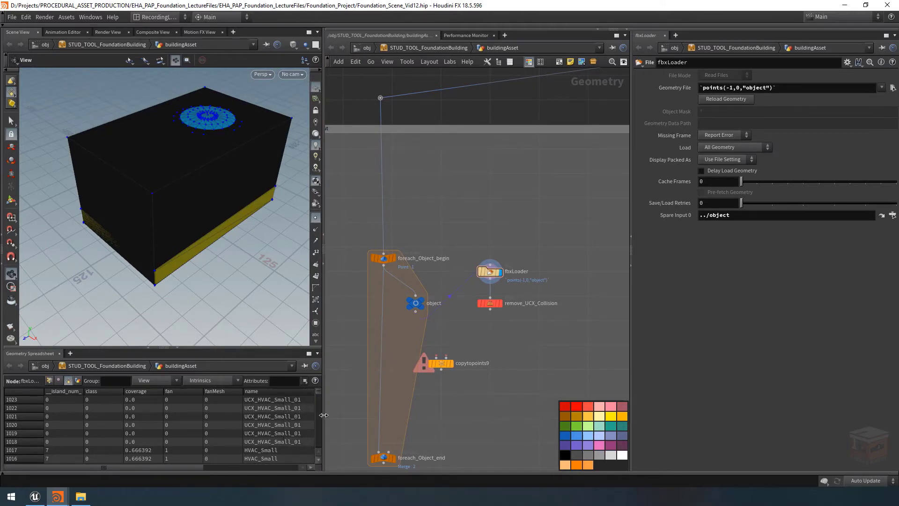
scroll(515, 291, "up", 3)
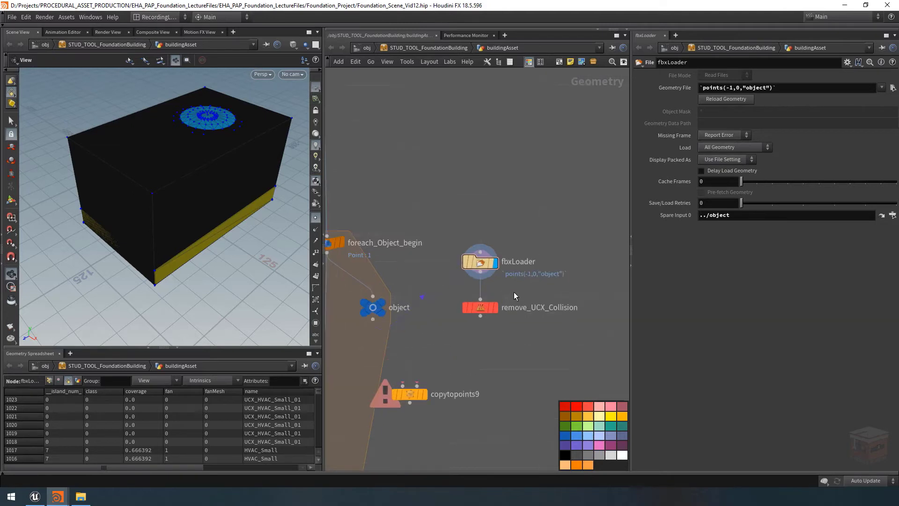
left_click(480, 307)
left_click(750, 75)
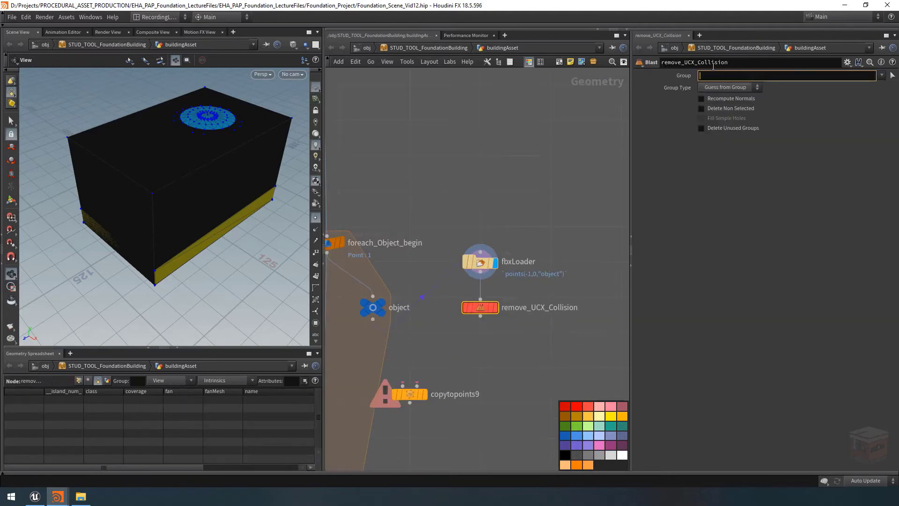
type("@name=UCX*")
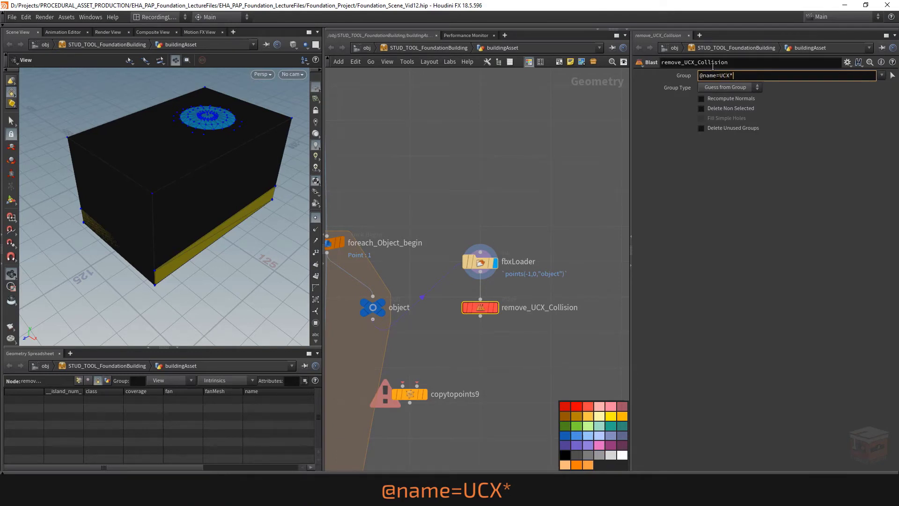
key("Return")
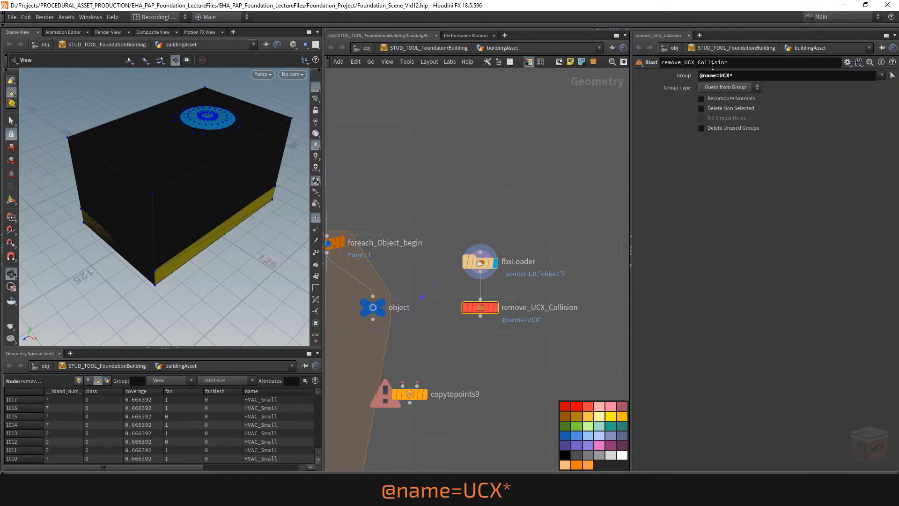
Display remove_UCX_Collision in the viewport and set its Group Type to Primitives
left_click(496, 307)
left_click(737, 91)
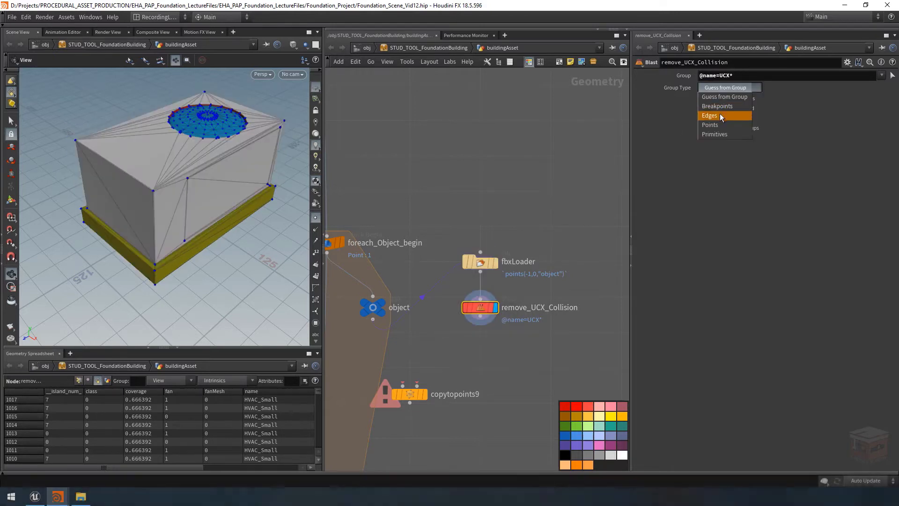
left_click(726, 135)
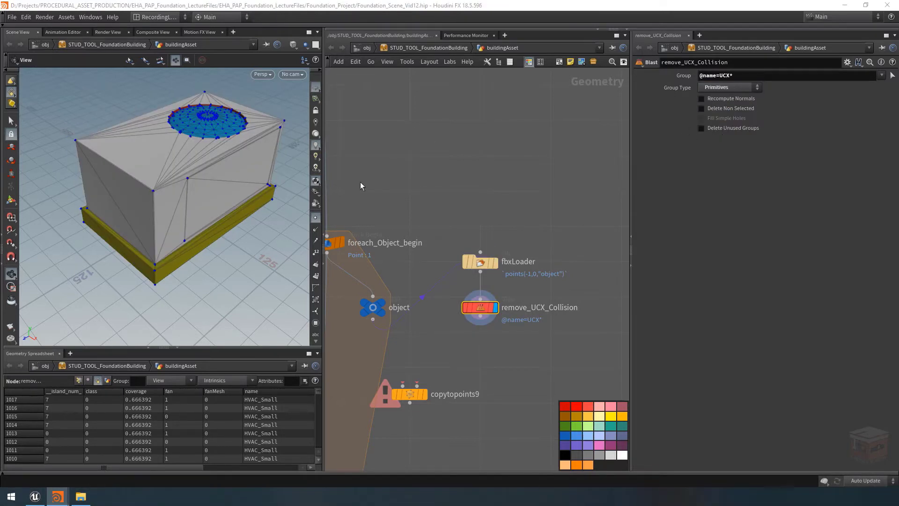
scroll(222, 193, "down", 5)
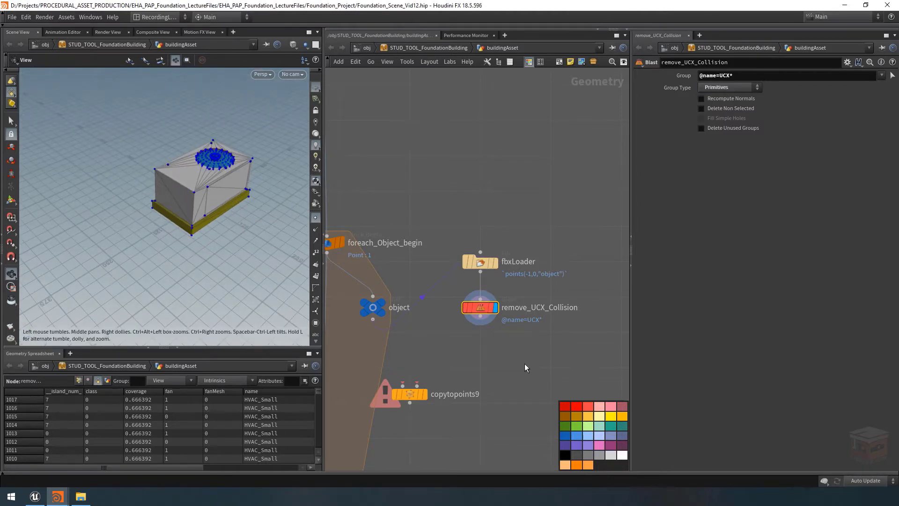
Add a Transform node fed by remove_UCX_Collision and name it scaleMesh
scroll(524, 363, "down", 2)
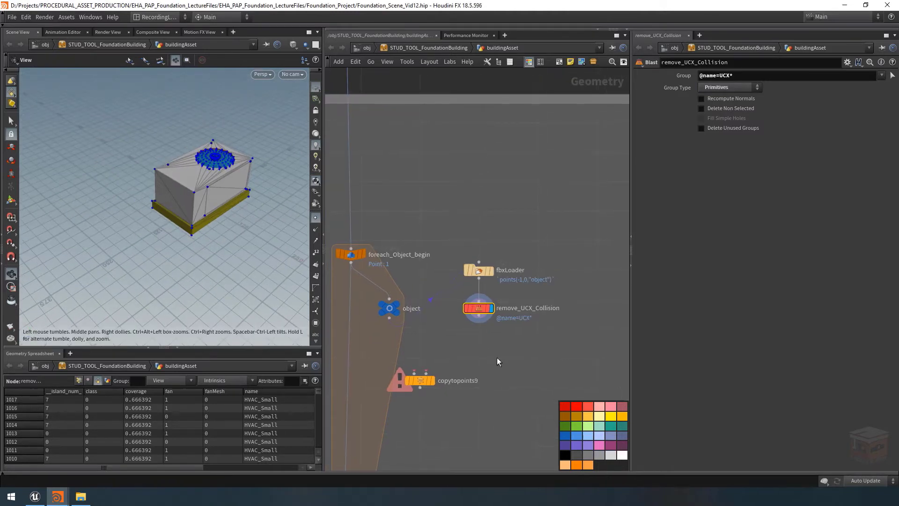
scroll(497, 358, "up", 4)
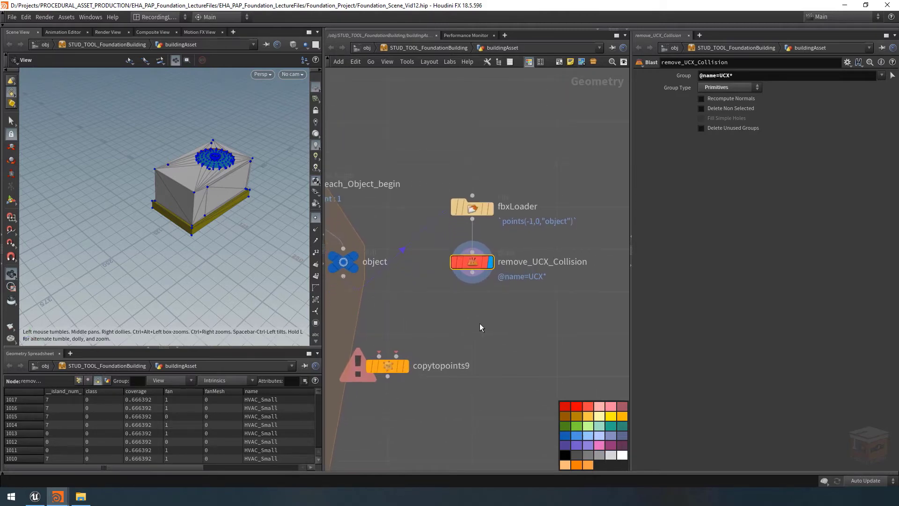
key("Tab")
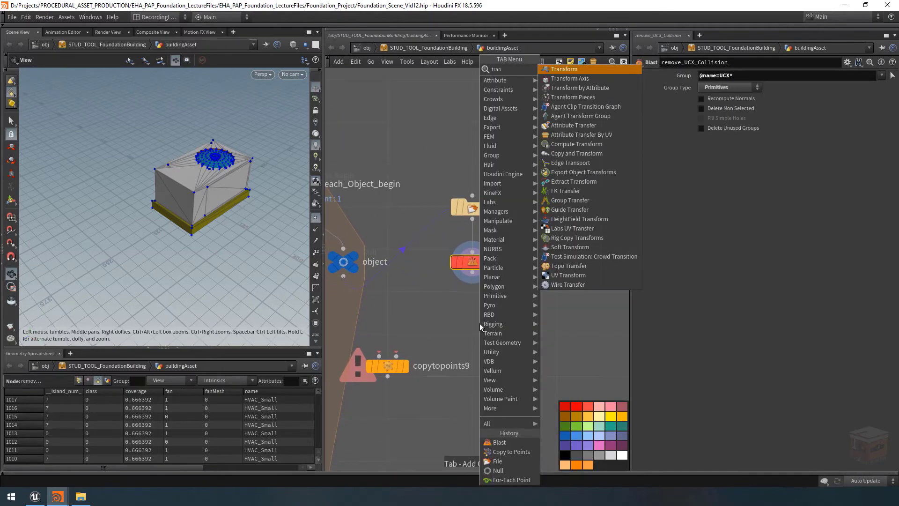
left_click(480, 324)
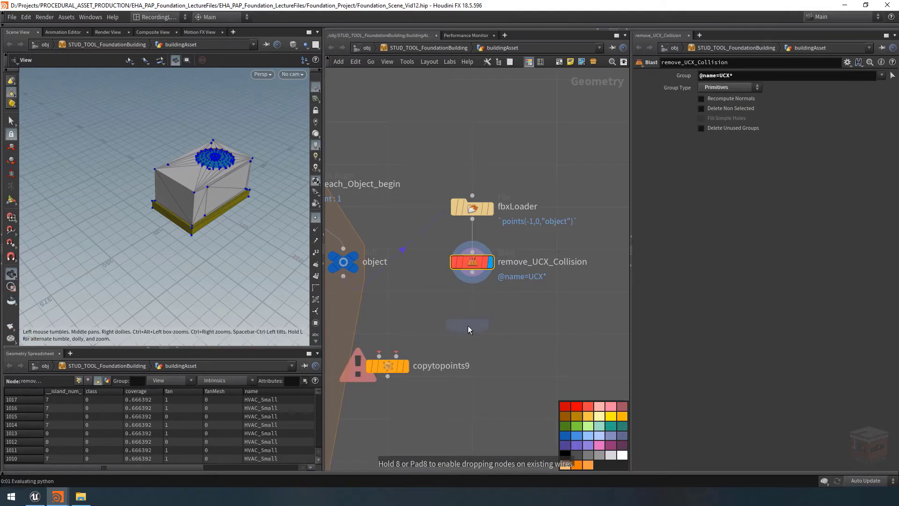
left_click(472, 322)
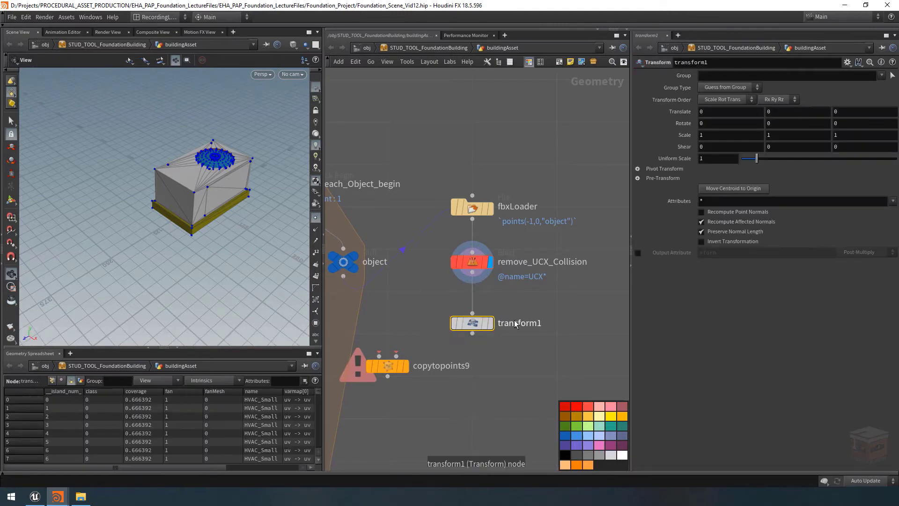
key("F2")
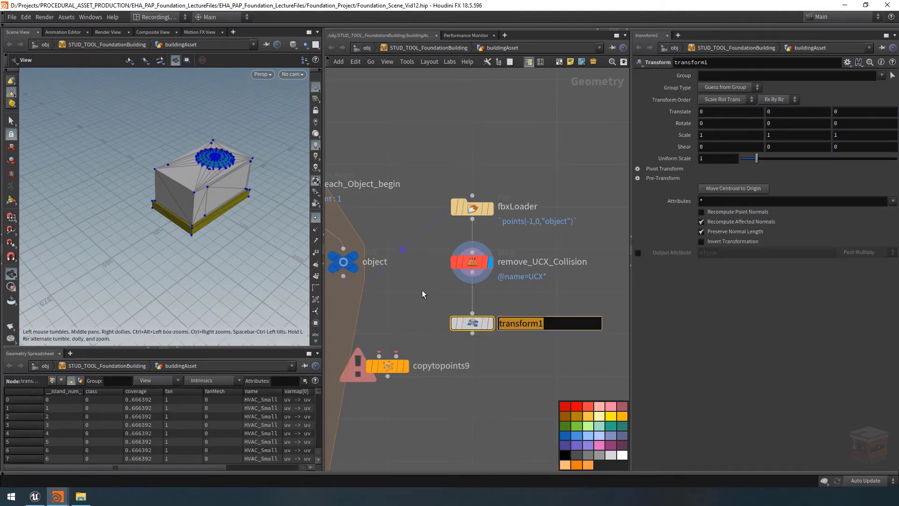
type("scaleMesh")
key("Return")
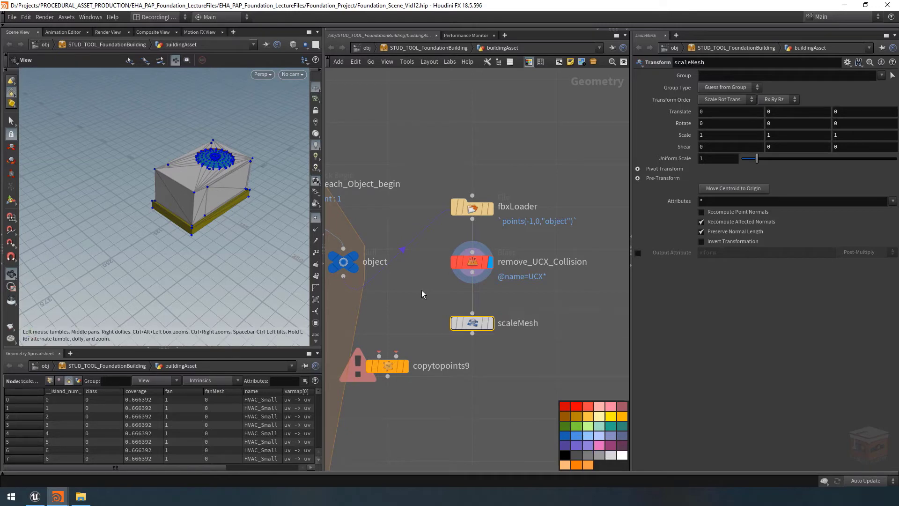
Set scaleMesh's Uniform Scale to 0.01 and display the scaled mesh framed in the viewport
left_click(701, 158)
type("0.01")
key("Return")
left_click(487, 324)
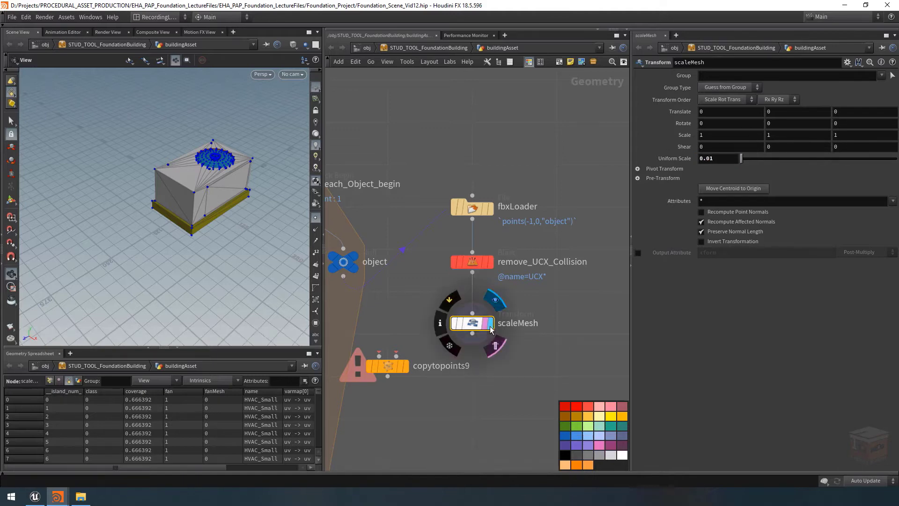
left_click_drag(485, 328, 485, 339)
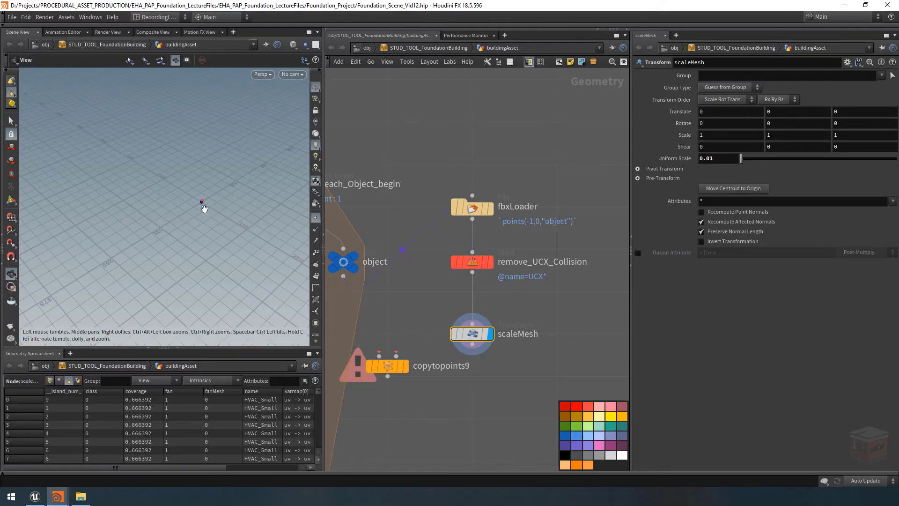
key("f")
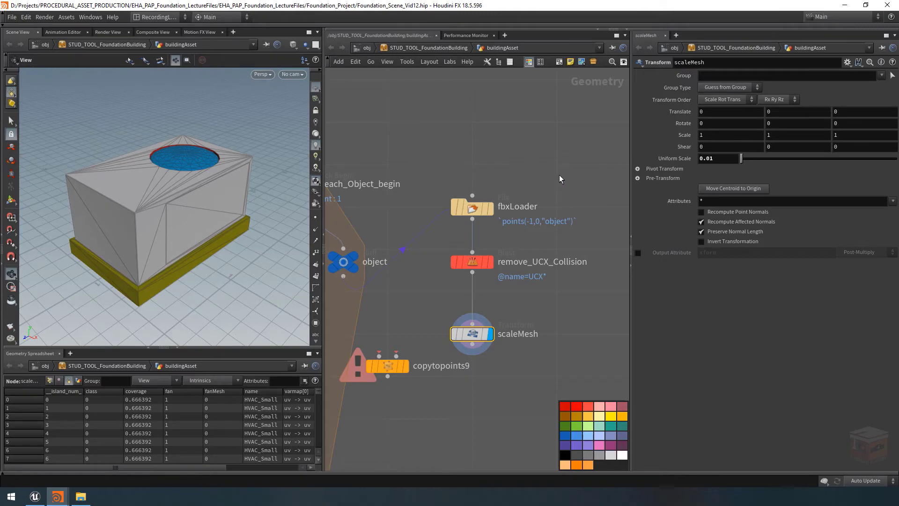
Set fbxLoader's Missing Frame option to No Geometry
left_click(472, 208)
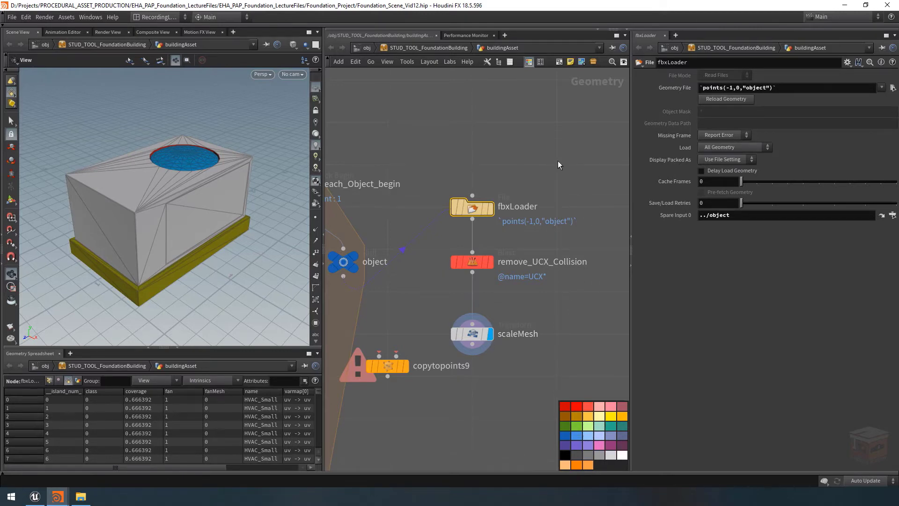
scroll(477, 211, "down", 3)
middle_click_drag(498, 170, 532, 163)
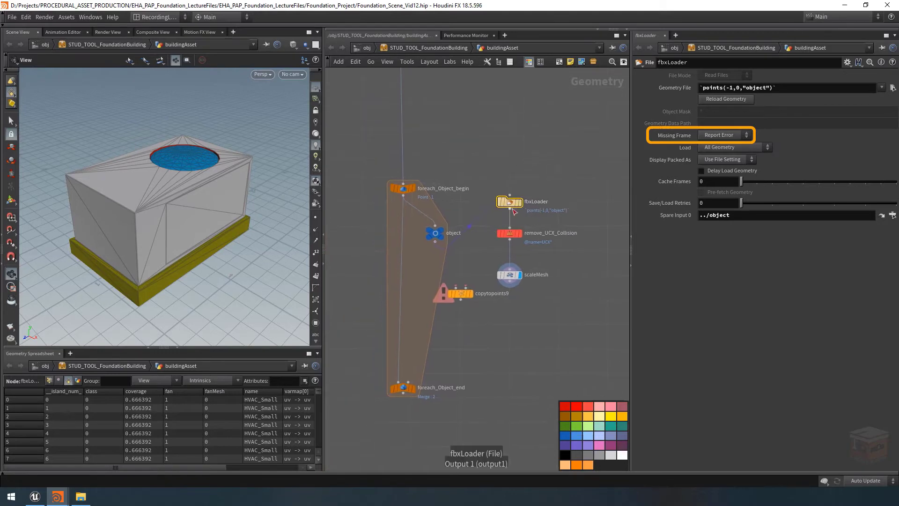
left_click(727, 136)
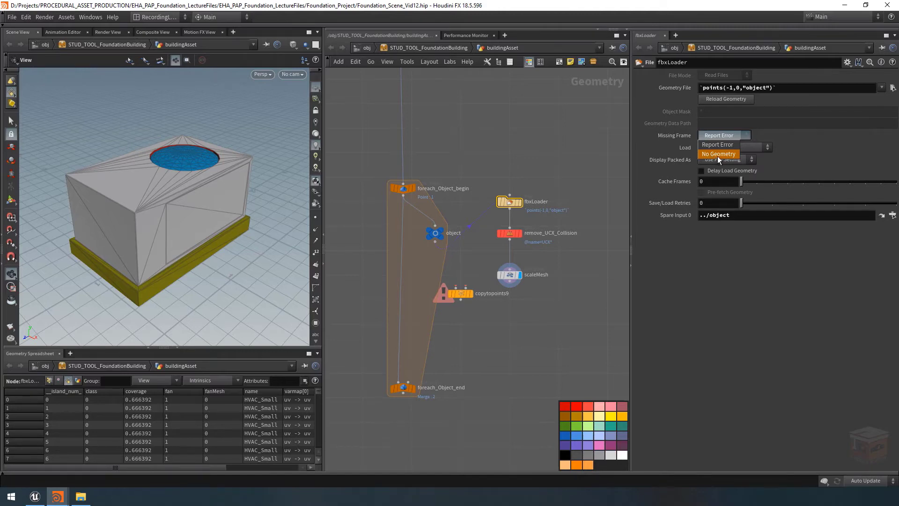
left_click(718, 154)
left_click(567, 277)
middle_click_drag(567, 271, 555, 260)
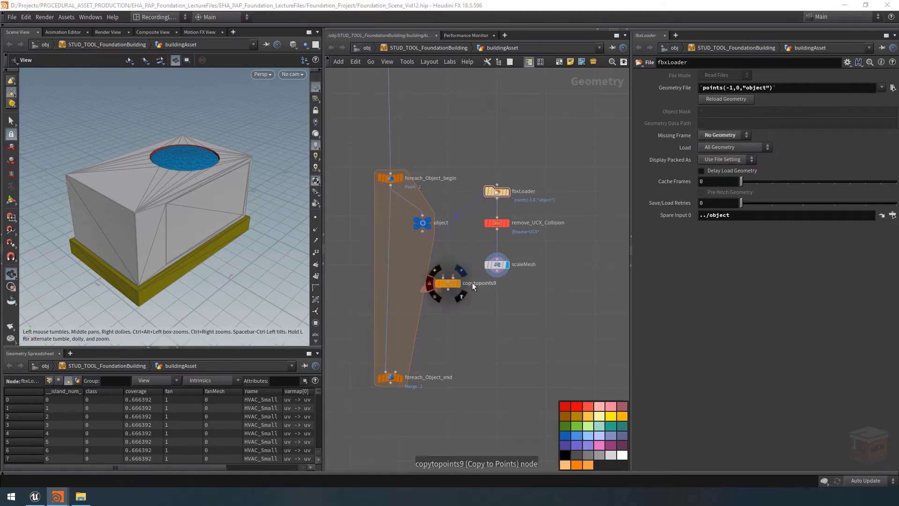
Add an Attribute Delete node beside the fbxLoader chain and check the attributes in remove_UCX_Collision's node info
scroll(535, 248, "up", 3)
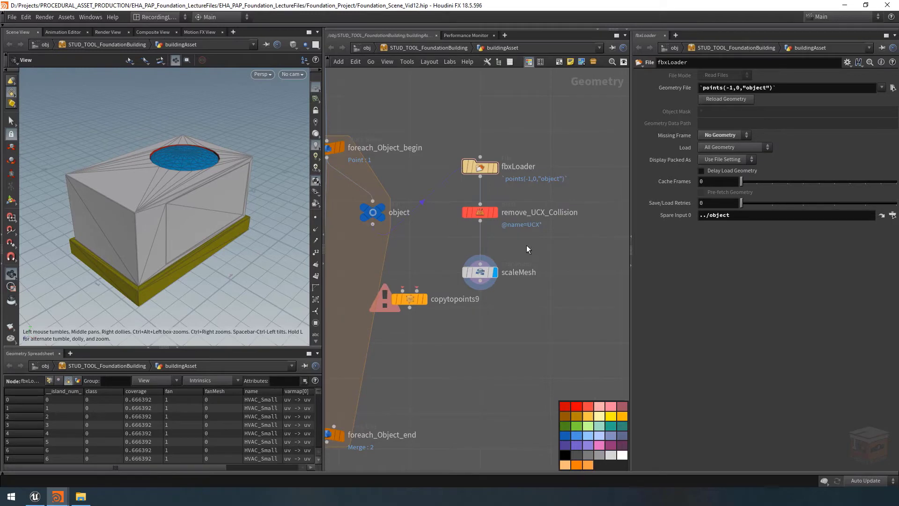
key("Tab")
type("attribd")
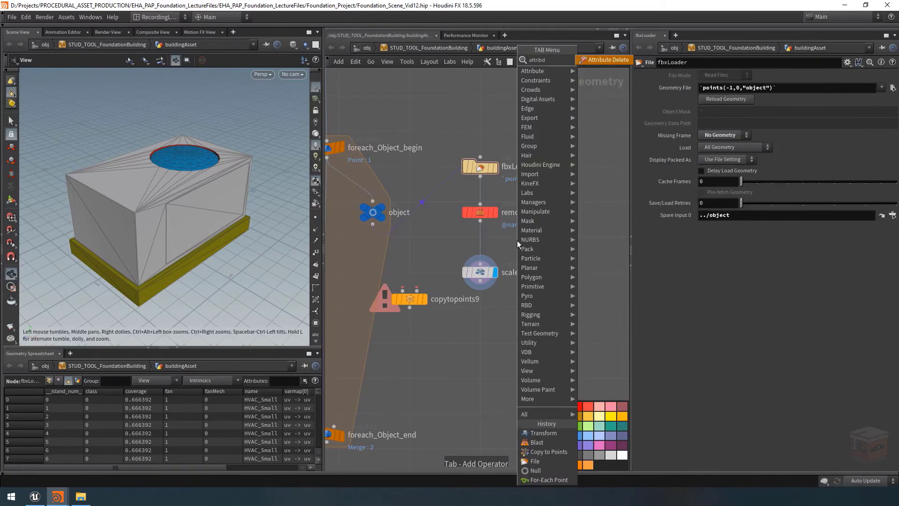
key("Return")
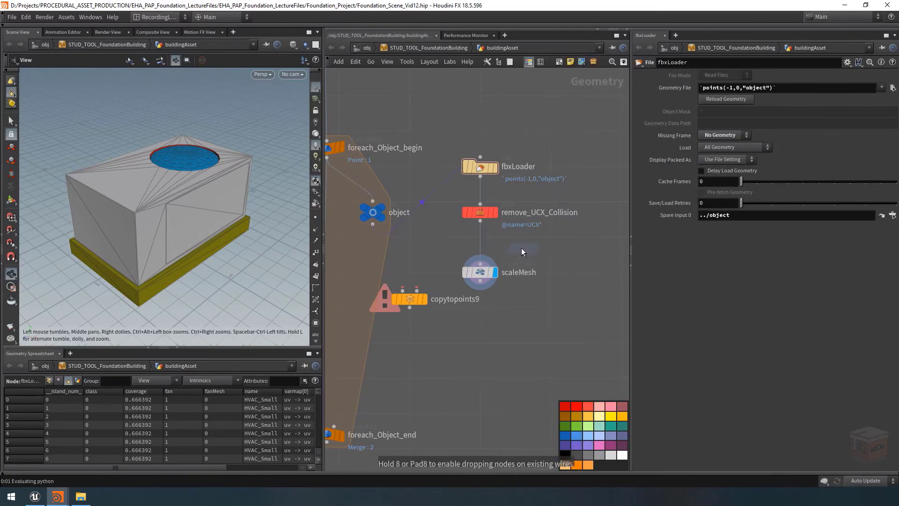
left_click(522, 246)
left_click(454, 214)
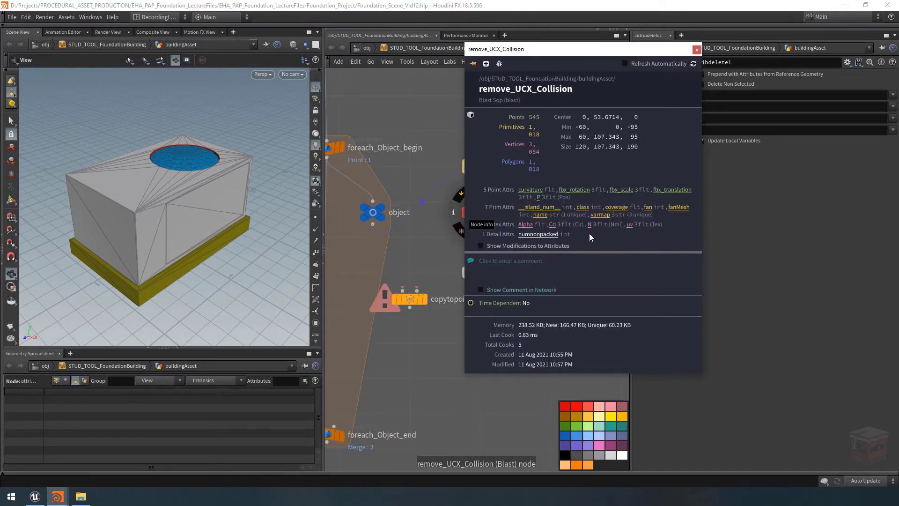
left_click(697, 50)
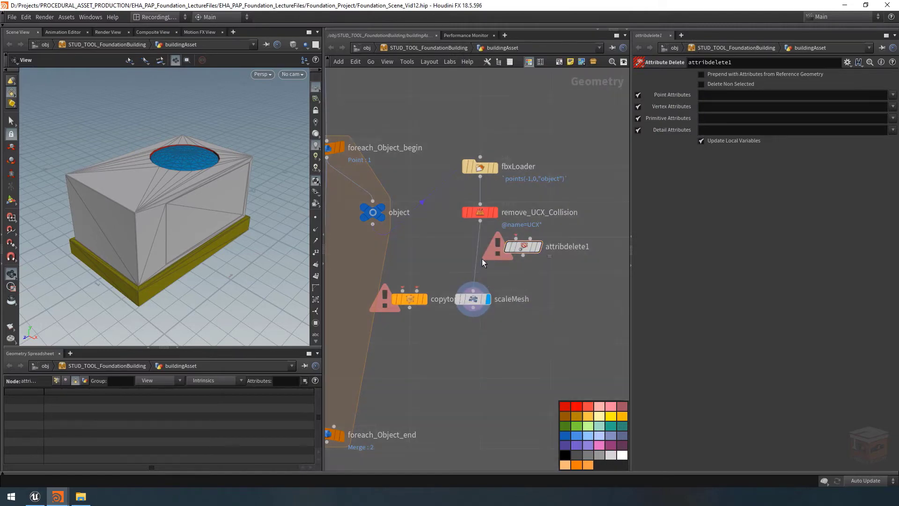
Insert the Attribute Delete node between remove_UCX_Collision and scaleMesh, display it, and move copytopoints9 clear of the chain
left_click_drag(474, 301, 482, 300)
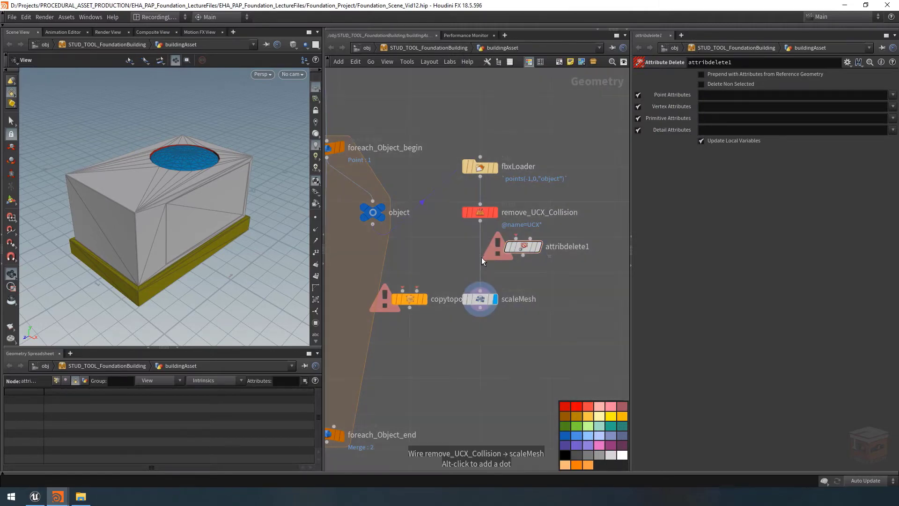
left_click_drag(524, 246, 485, 257)
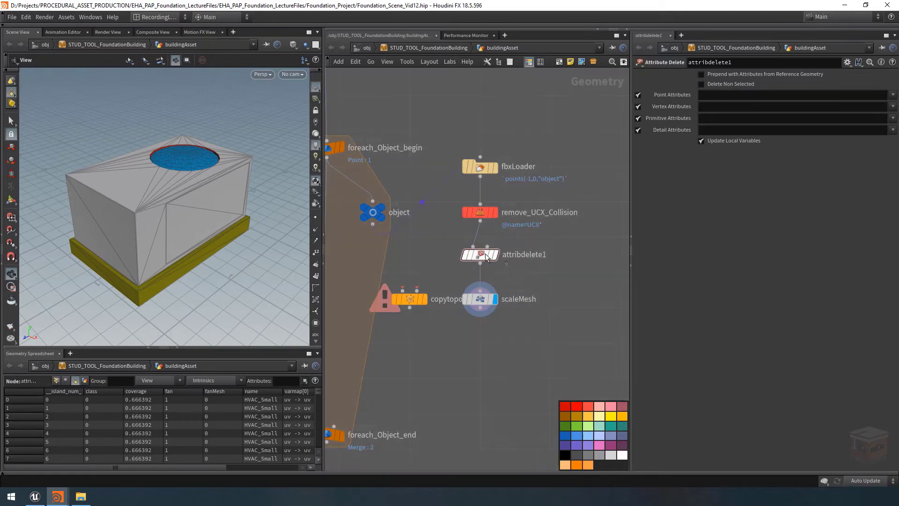
left_click(496, 256)
left_click_drag(410, 300, 397, 336)
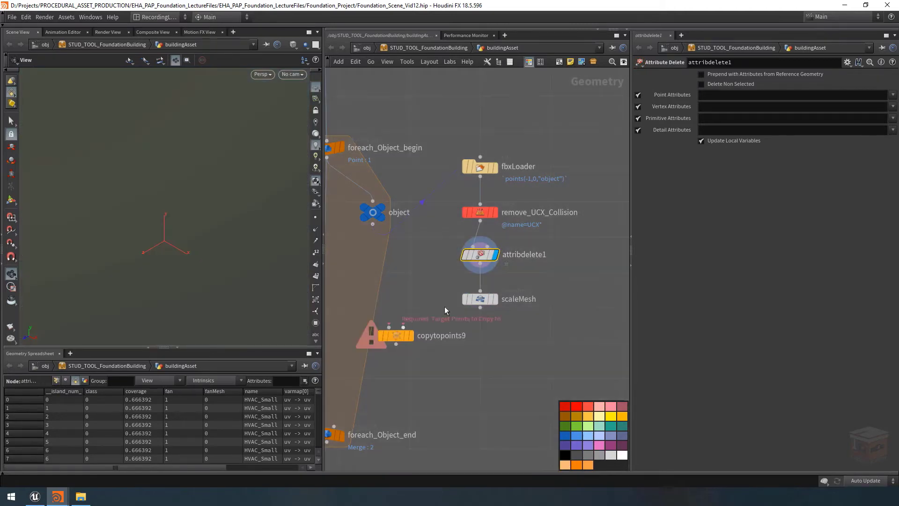
Rename the Attribute Delete node removeAttributes and colour it red
double_click(543, 255)
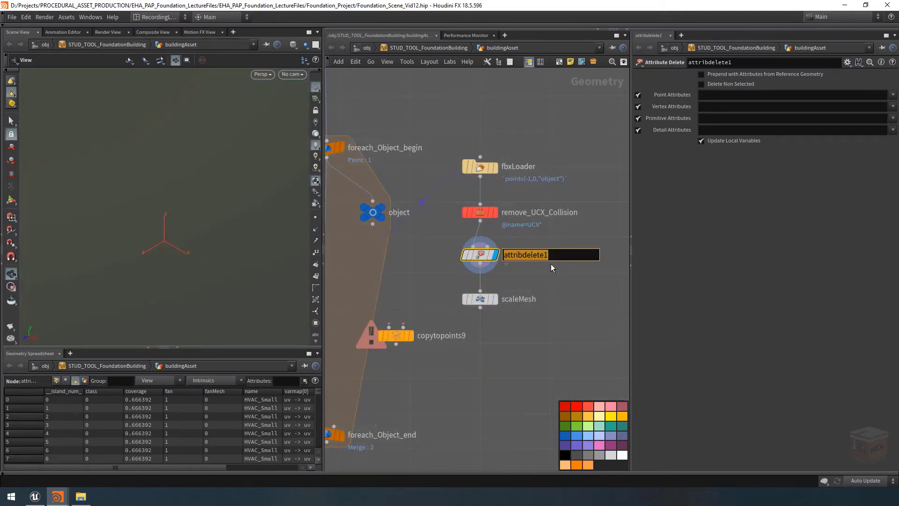
type("removeAttributes")
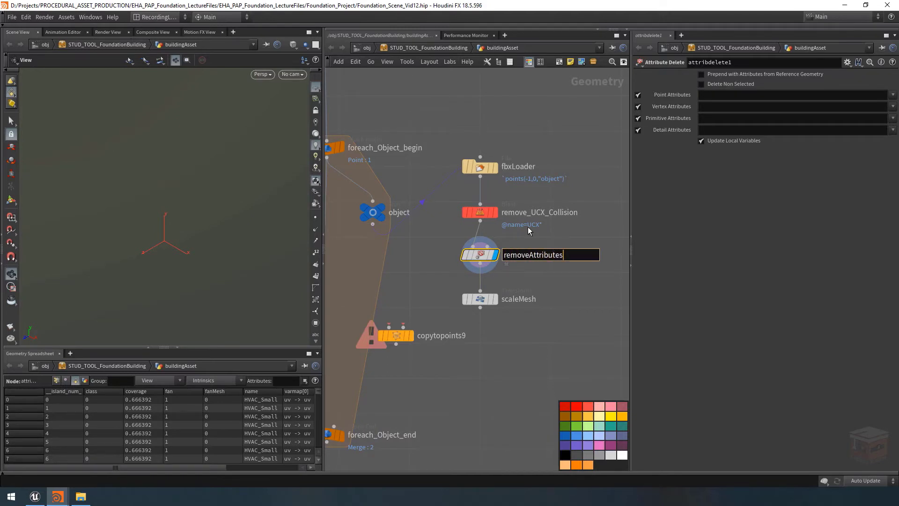
key("Return")
left_click_drag(535, 237, 452, 260)
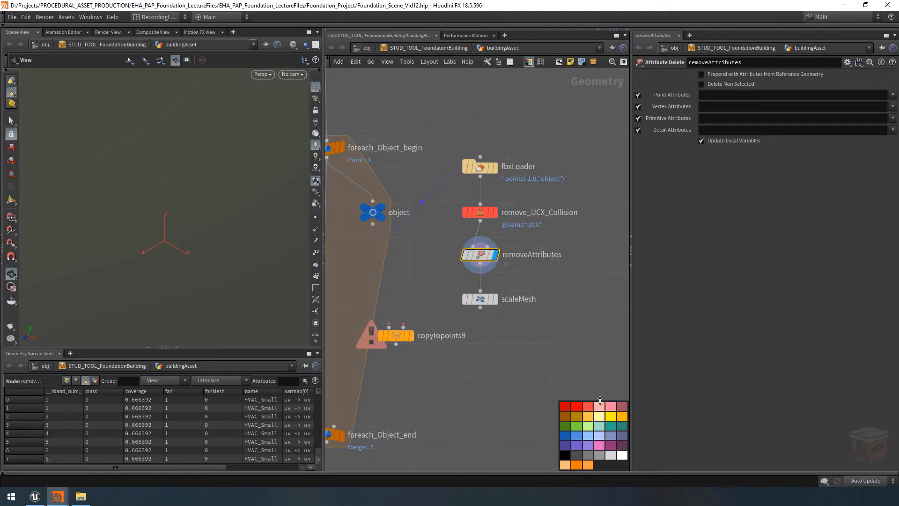
left_click(588, 407)
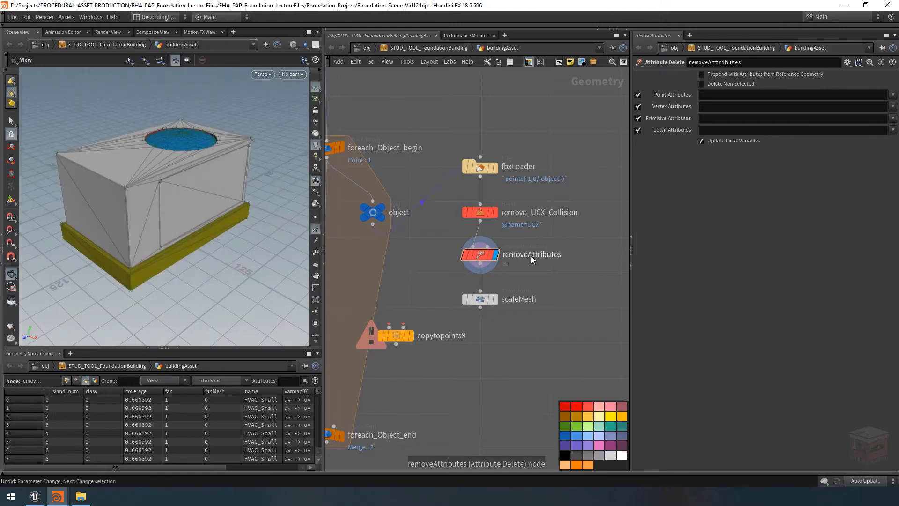
Set the Point, Vertex, Primitive and Detail Attributes of removeAttributes to *
left_click(709, 95)
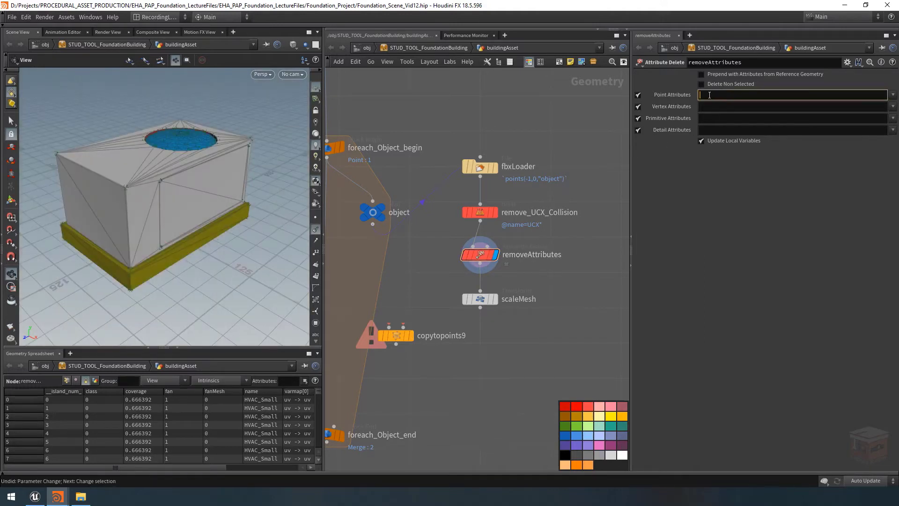
type("*")
key("Tab")
type("*")
key("Tab")
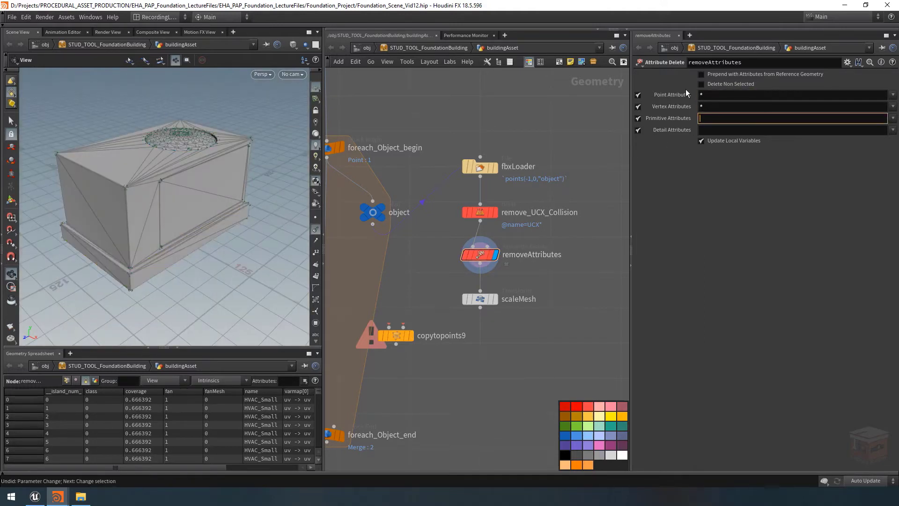
type("*")
key("Tab")
type("*")
key("Return")
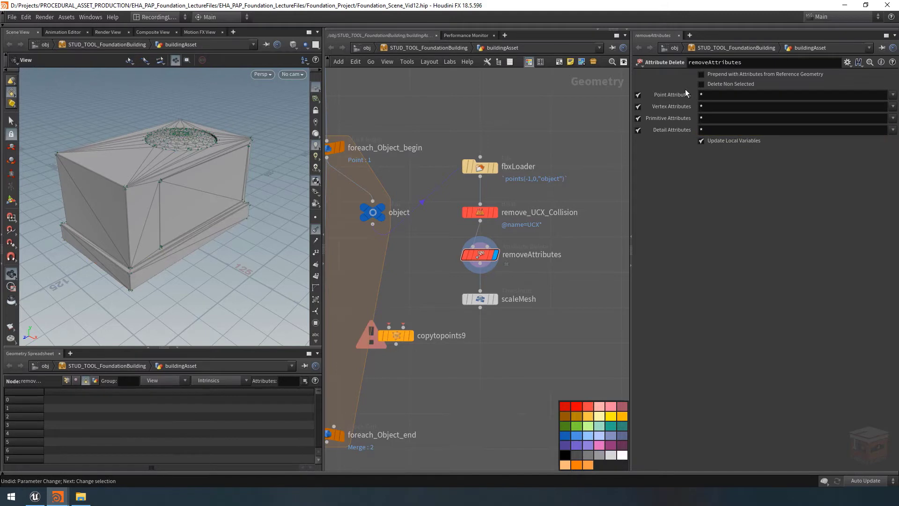
Set the Vertex Attributes of removeAttributes to * ^uv ^N so the texture coordinates and normals are kept
left_click(746, 106)
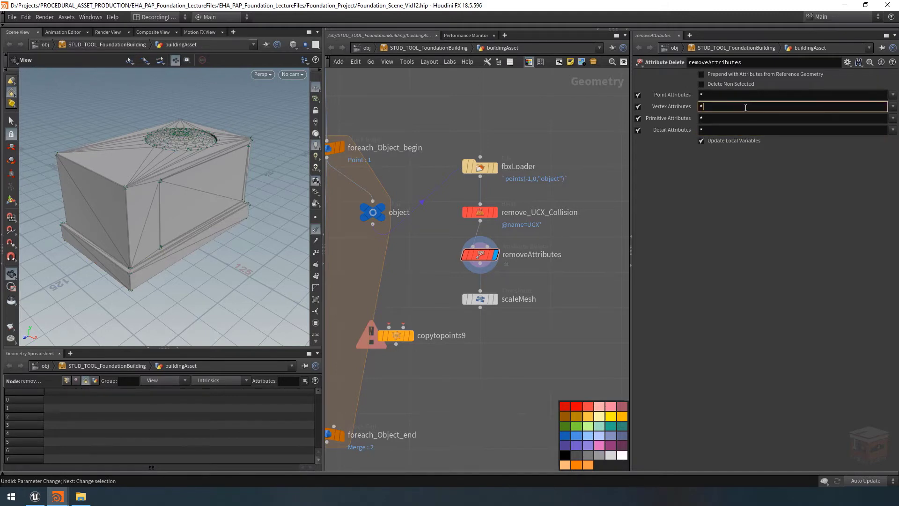
key("Return")
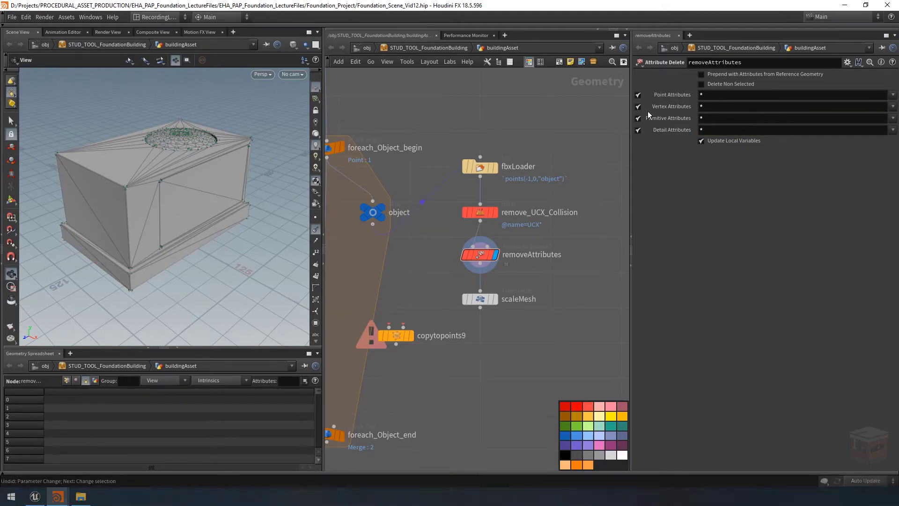
left_click(894, 107)
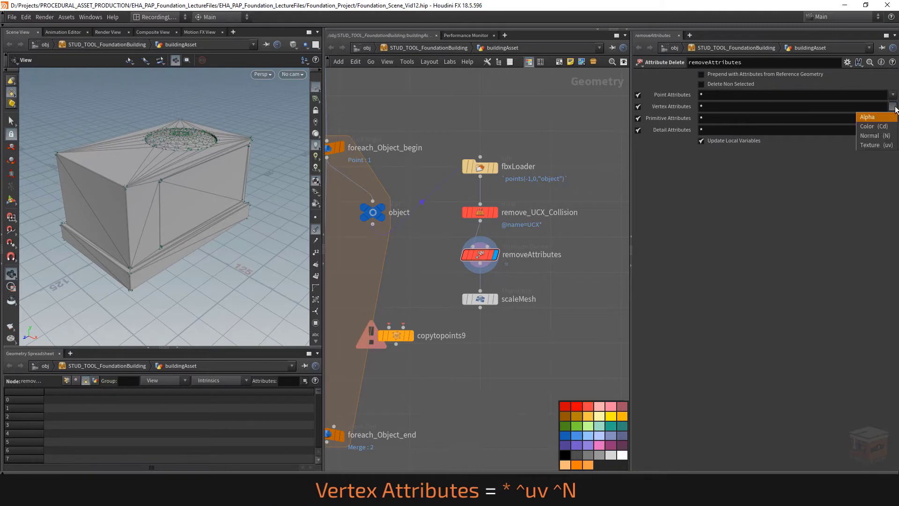
left_click(876, 145)
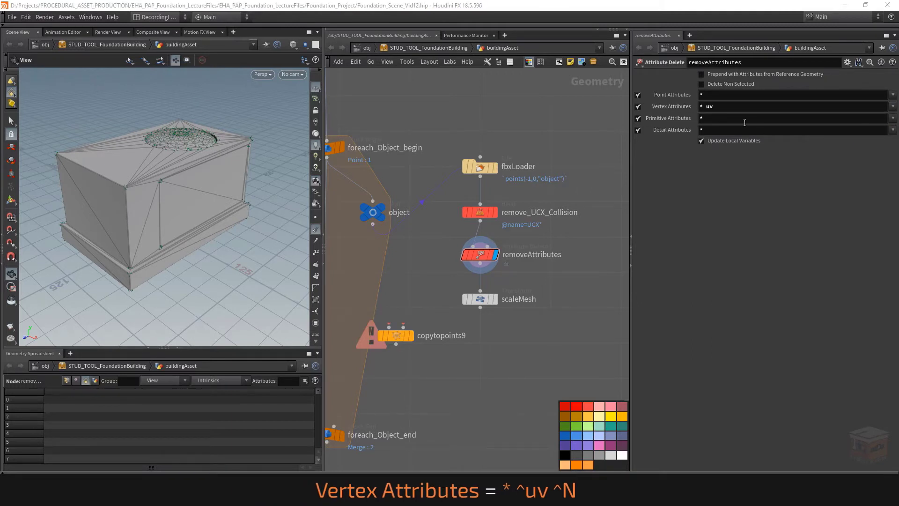
left_click(706, 106)
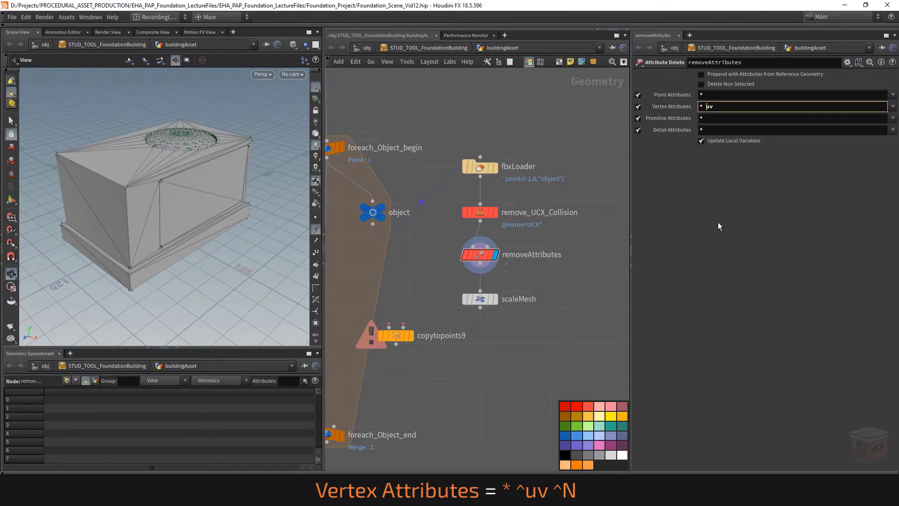
type("^")
key("End")
left_click(894, 107)
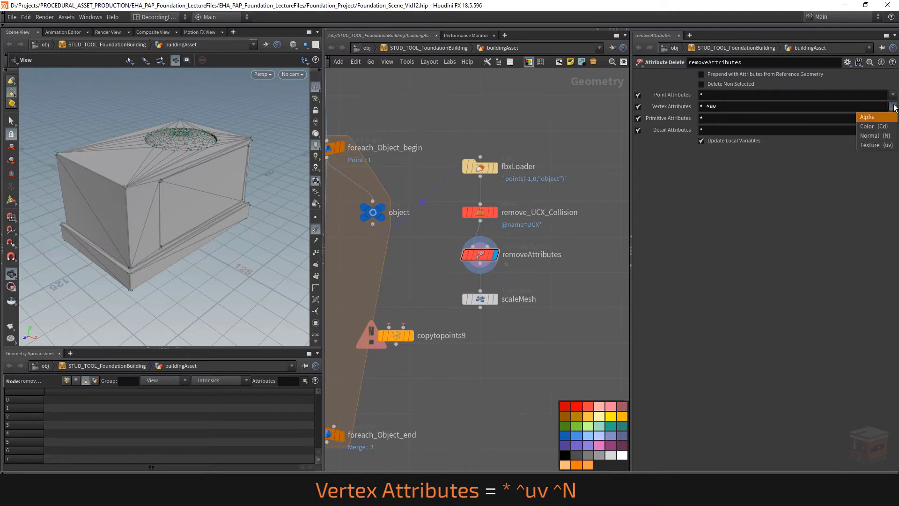
left_click(883, 136)
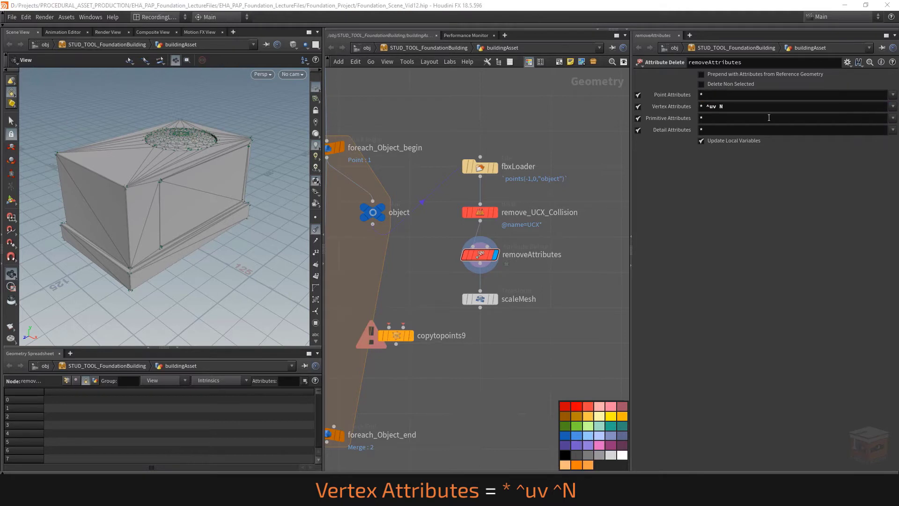
left_click(720, 107)
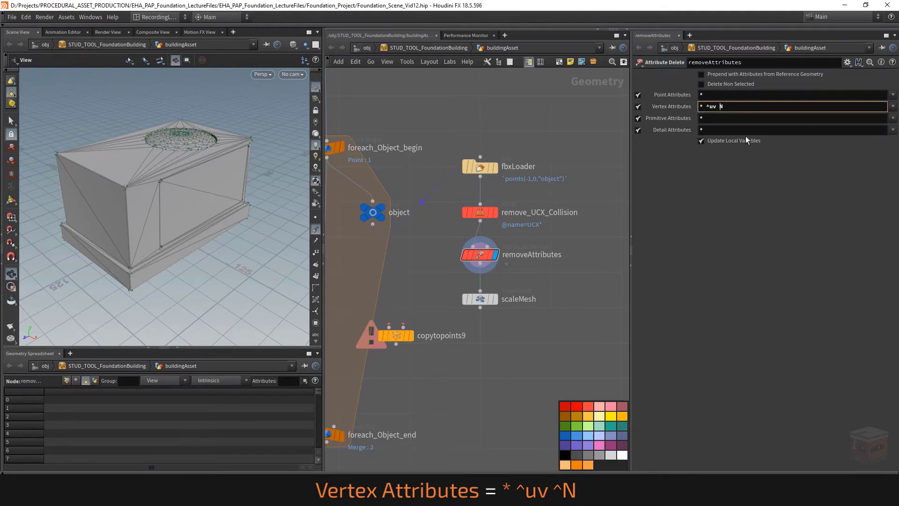
type("^")
key("Return")
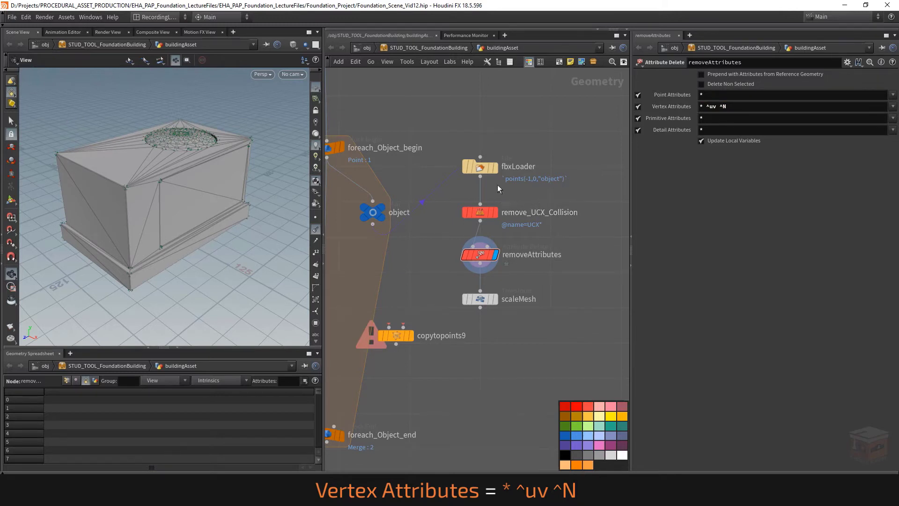
Display the scaleMesh node, frame its mesh in the viewport and turn off the point marker overlay
left_click(455, 168)
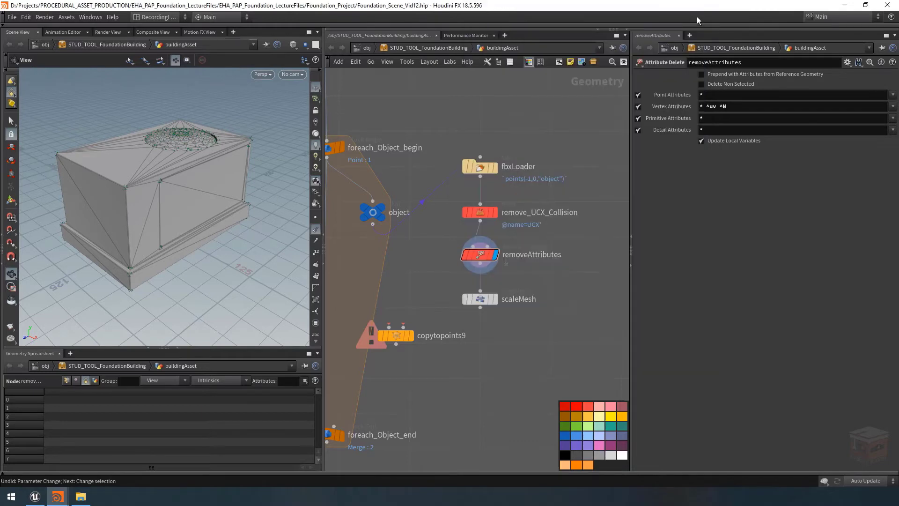
left_click(698, 13)
scroll(550, 322, "down", 6)
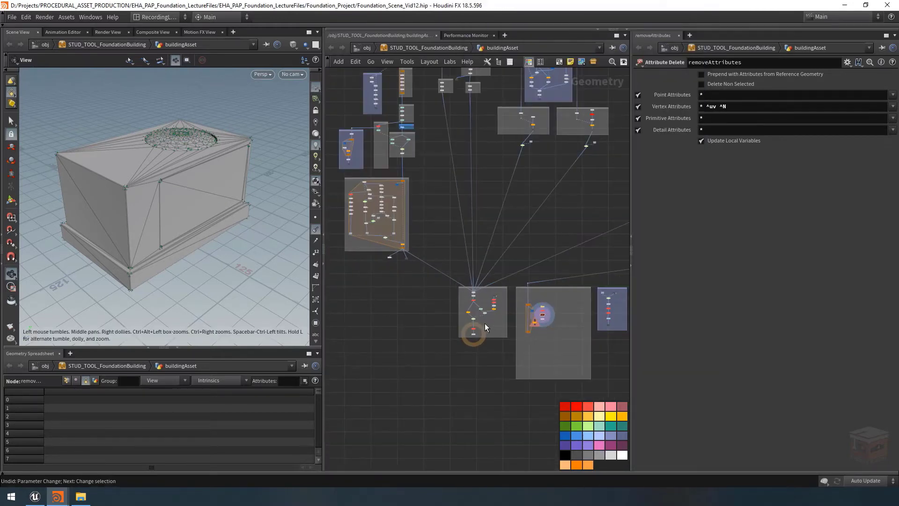
scroll(555, 329, "up", 8)
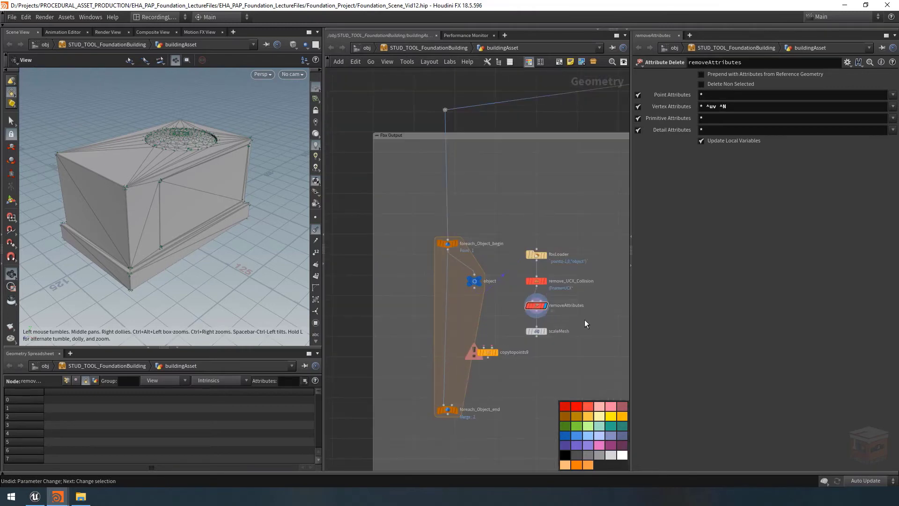
left_click(538, 332)
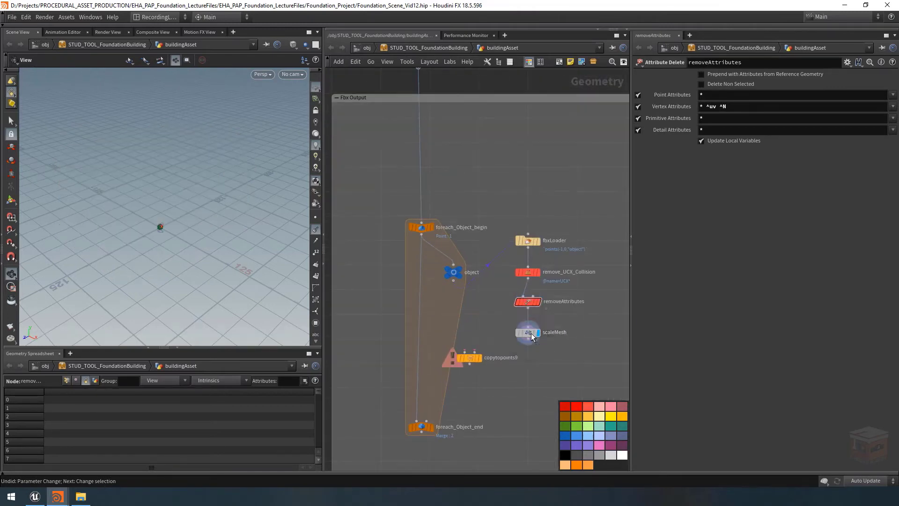
left_click(528, 332)
key("space+g")
left_click(316, 230)
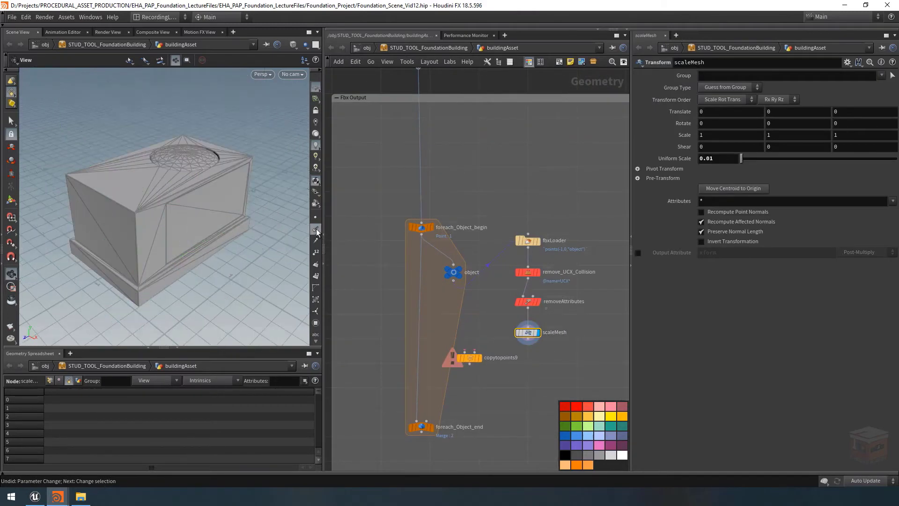
right_click_drag(172, 206, 164, 188)
left_click_drag(182, 194, 186, 196)
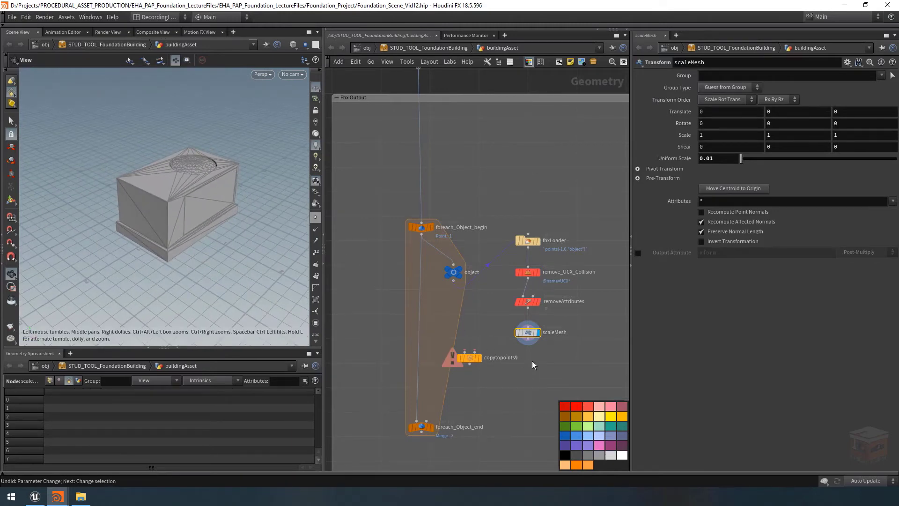
Move copytopoints9 down near foreach_Object_end and connect scaleMesh to its Geometry to Copy input
left_click_drag(468, 357, 452, 388)
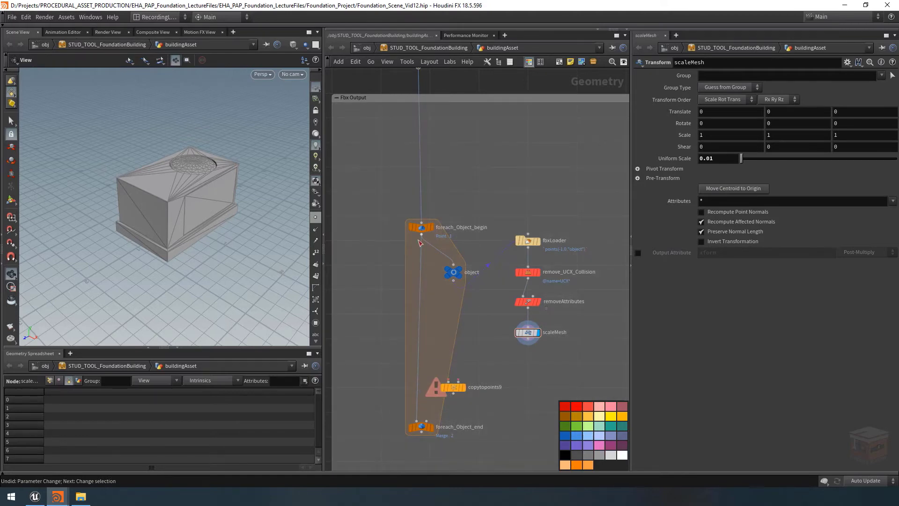
left_click(528, 338)
scroll(443, 368, "up", 5)
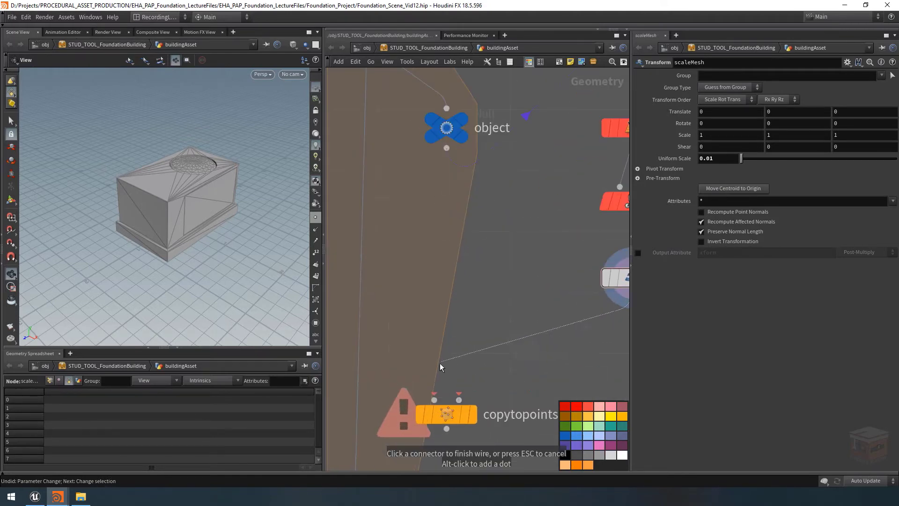
left_click(433, 398)
middle_click_drag(510, 353, 522, 299)
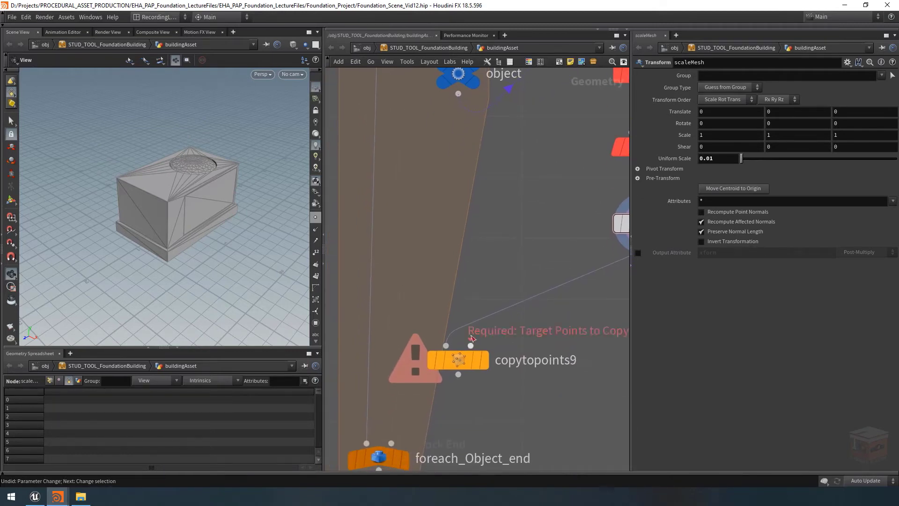
Feed foreach_Object_begin into copytopoints9 as the target points and route its output into foreach_Object_end
scroll(434, 229, "down", 3)
middle_click_drag(433, 229, 414, 274)
left_click_drag(376, 280, 377, 352)
left_click(425, 360)
left_click(373, 398)
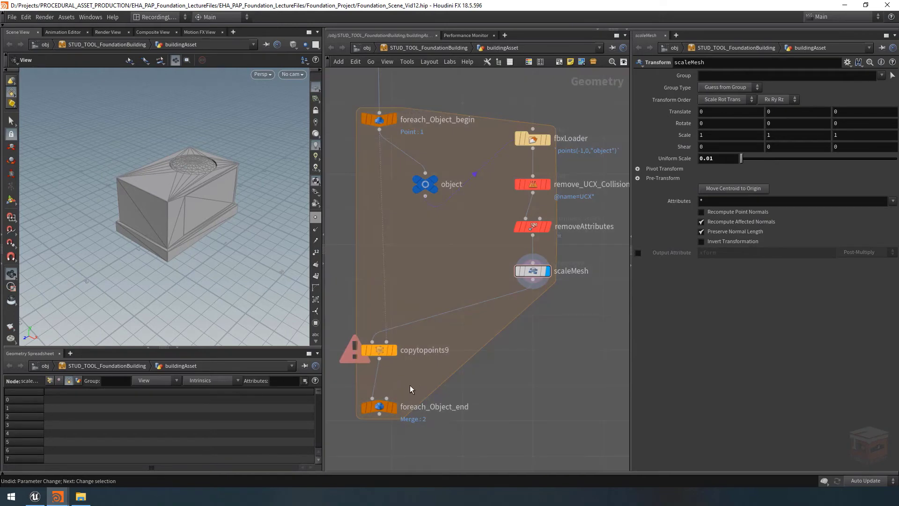
Display foreach_Object_end and inspect the copied rooftop objects from several angles
left_click(395, 409)
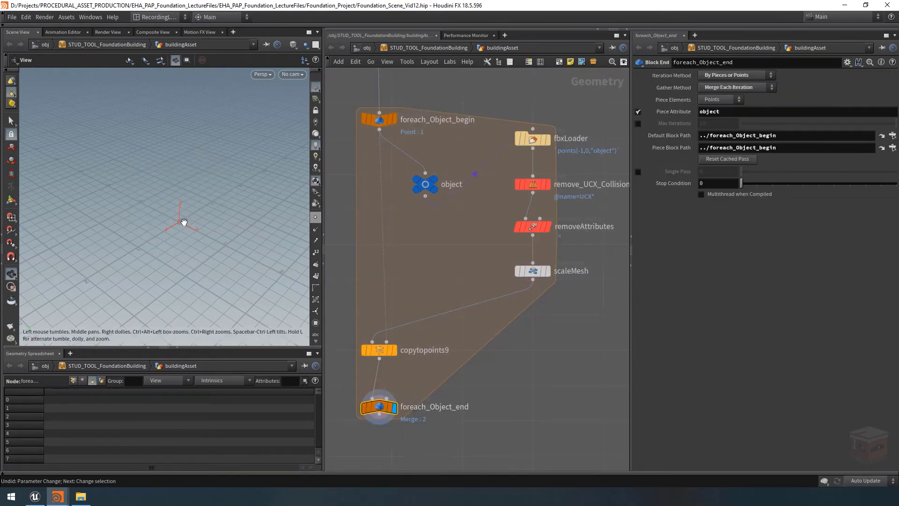
key("g")
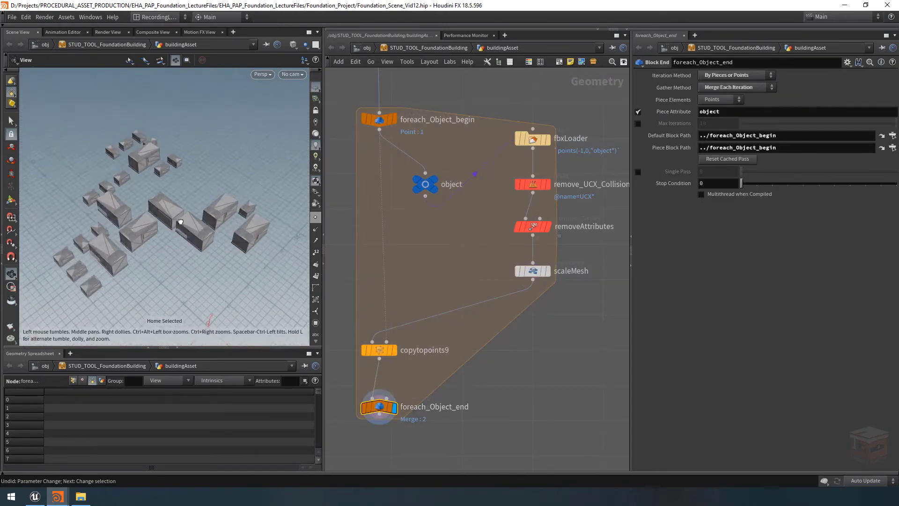
middle_click_drag(183, 236, 197, 231)
scroll(124, 243, "up", 8)
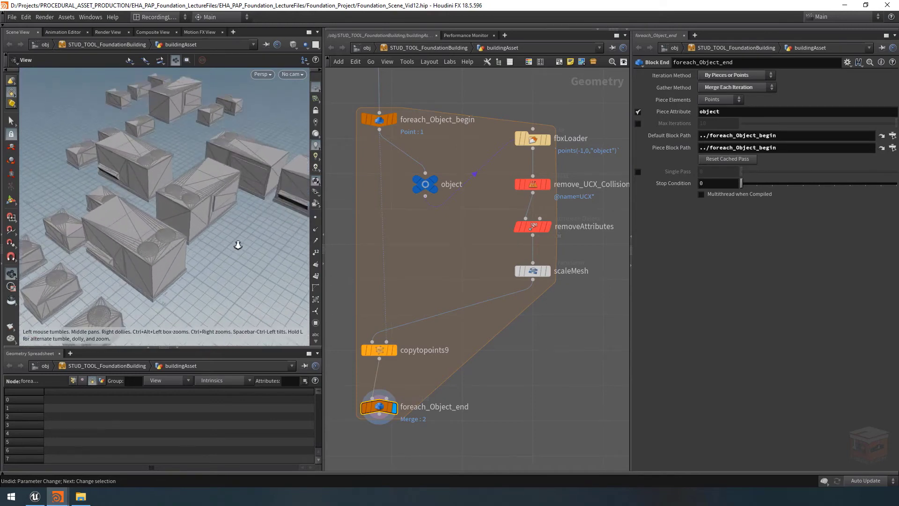
left_click_drag(144, 238, 239, 227)
scroll(211, 216, "down", 5)
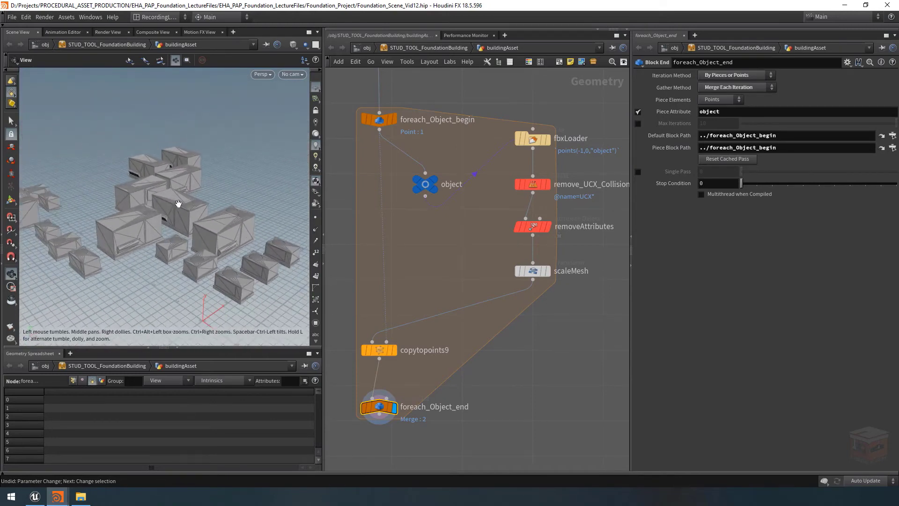
left_click_drag(177, 203, 115, 213)
mouse_move(193, 218)
left_mouse_down()
mouse_move(145, 208)
mouse_move(207, 206)
left_mouse_up()
Look over the buildingAsset network around the Fbx Output box and the node groups feeding it
scroll(131, 205, "down", 4)
scroll(434, 284, "down", 10)
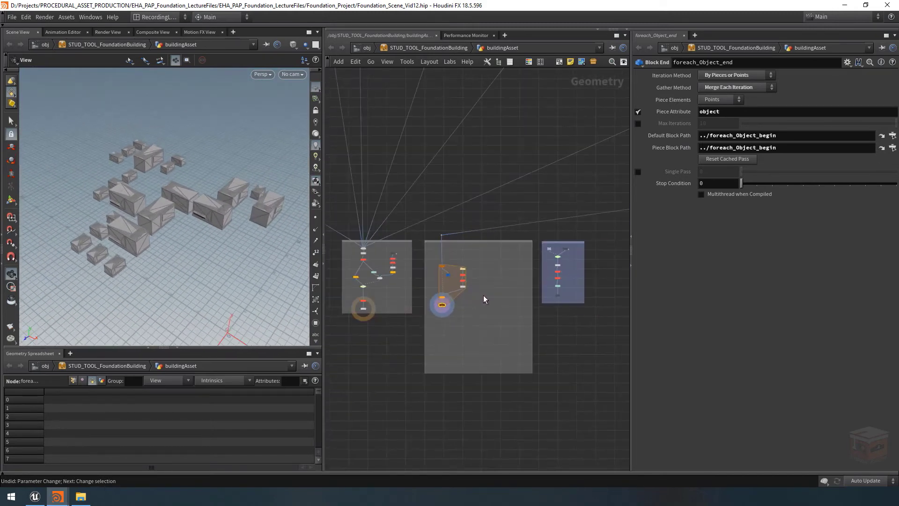
middle_click_drag(342, 344, 330, 345)
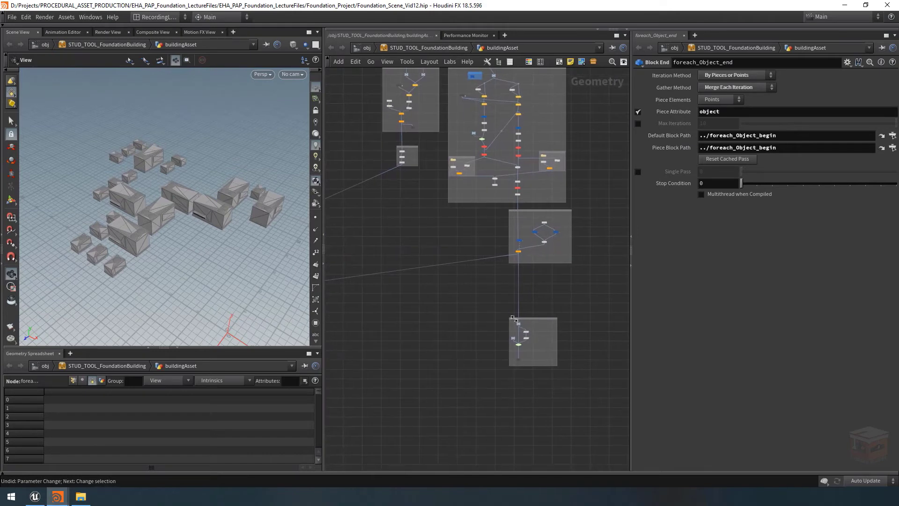
scroll(535, 338, "down", 3)
middle_click_drag(463, 352, 534, 348)
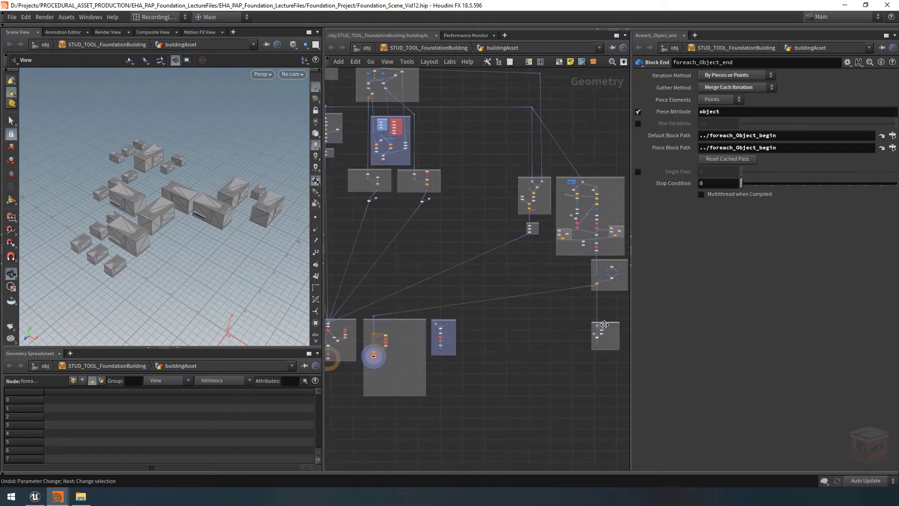
left_click_drag(613, 324, 485, 321)
middle_click_drag(517, 367, 550, 371)
scroll(471, 346, "up", 3)
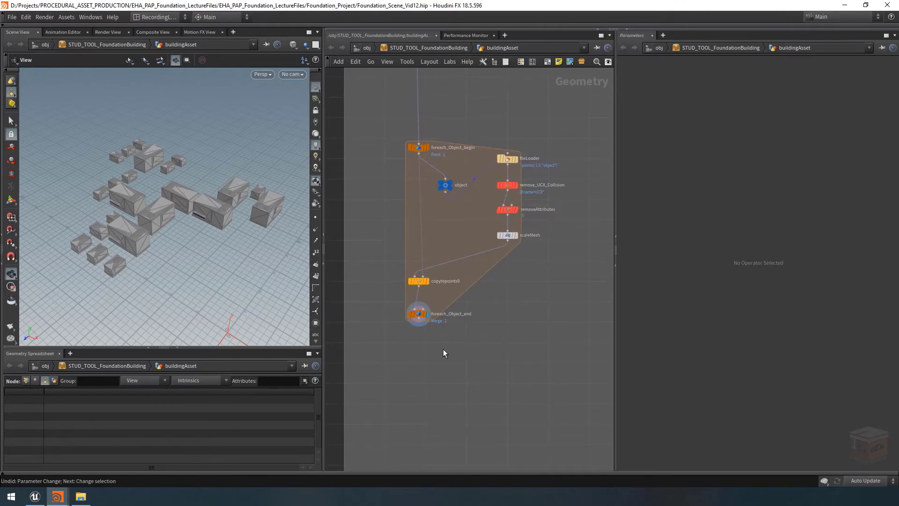
Check the Props parameters of STUD_TOOL_FoundationBuilding at object level and return inside buildingAsset
left_click(434, 49)
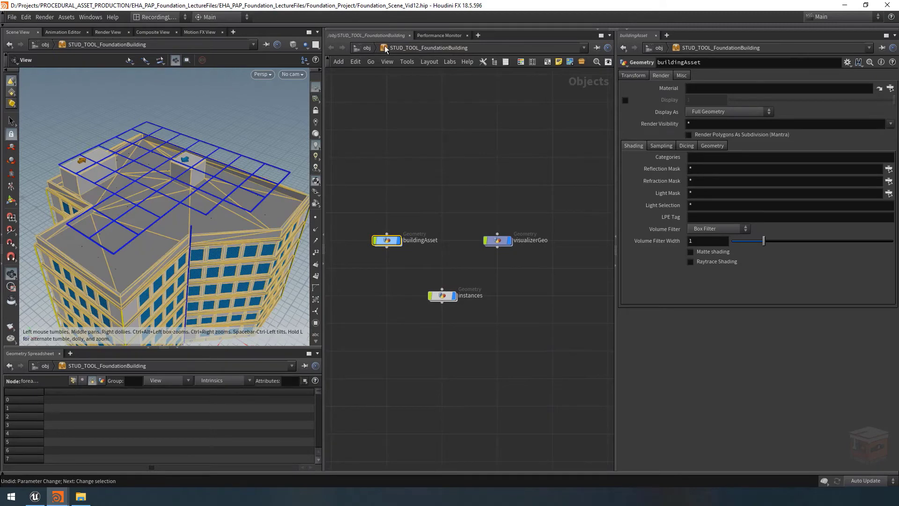
left_click(367, 47)
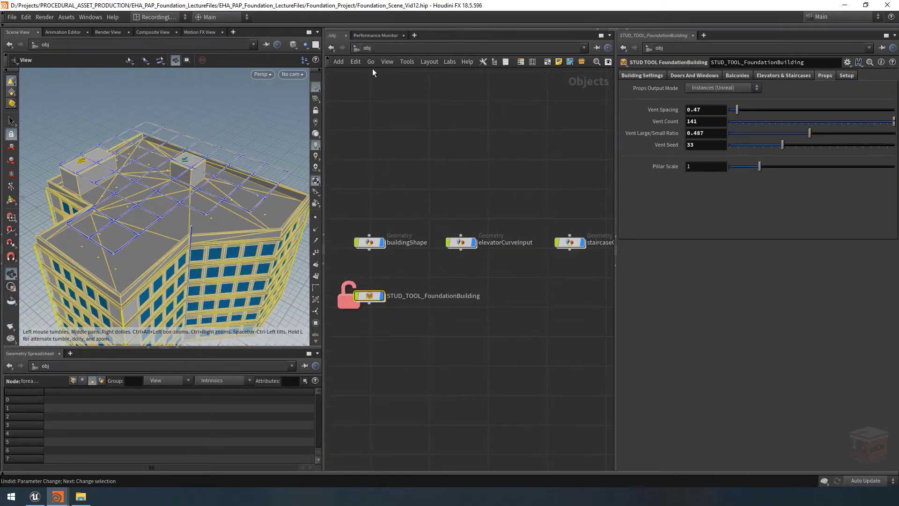
double_click(368, 293)
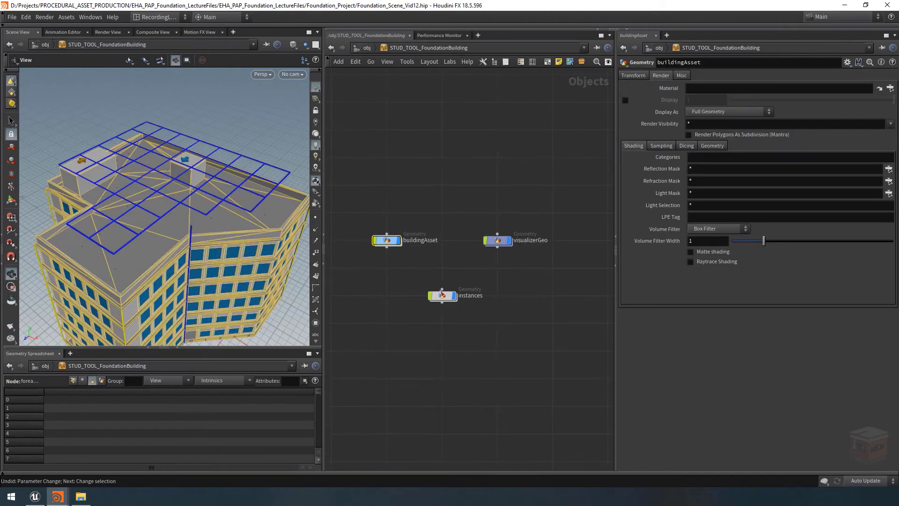
double_click(391, 243)
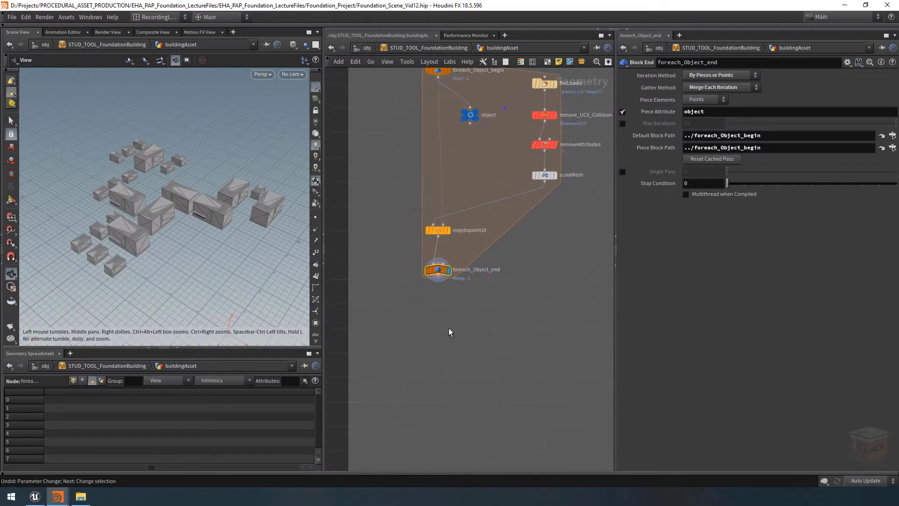
Add a Null node below foreach_Object_end and wire the loop's output into it
key("Tab")
type("null")
key("Return")
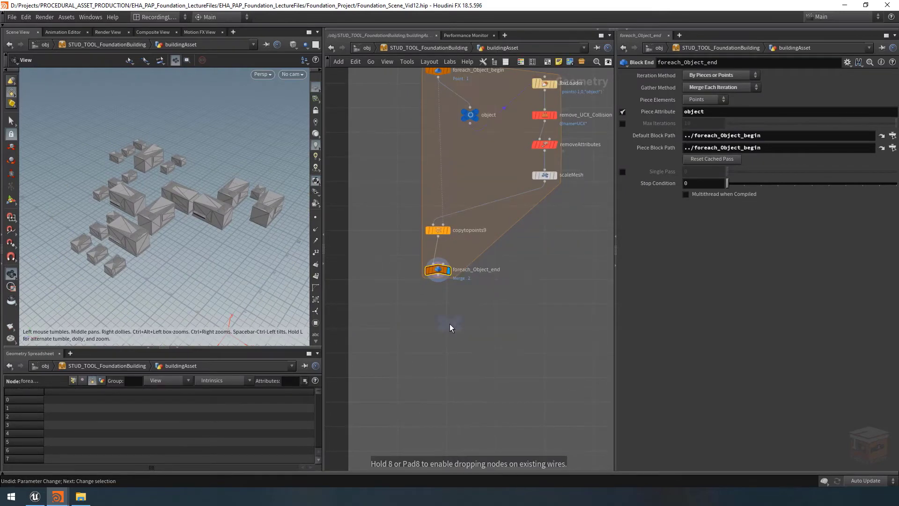
left_click(438, 350)
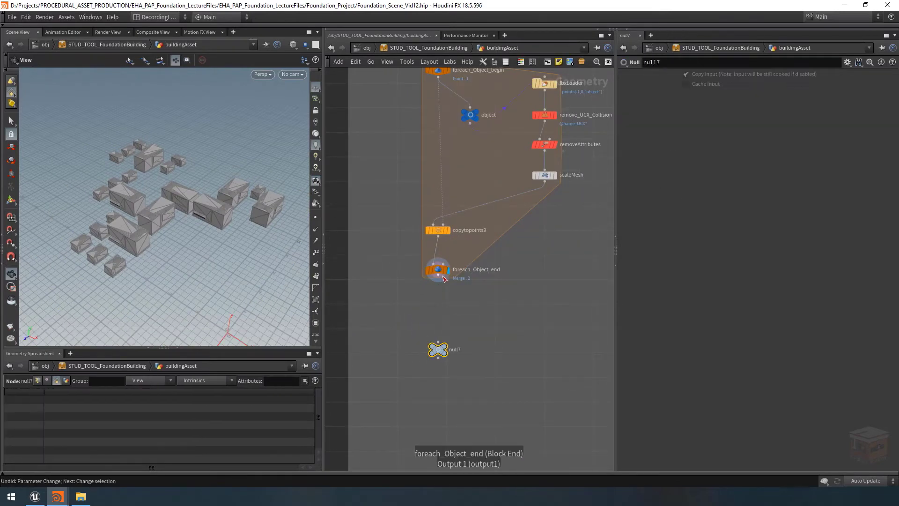
left_click(438, 281)
left_click(438, 343)
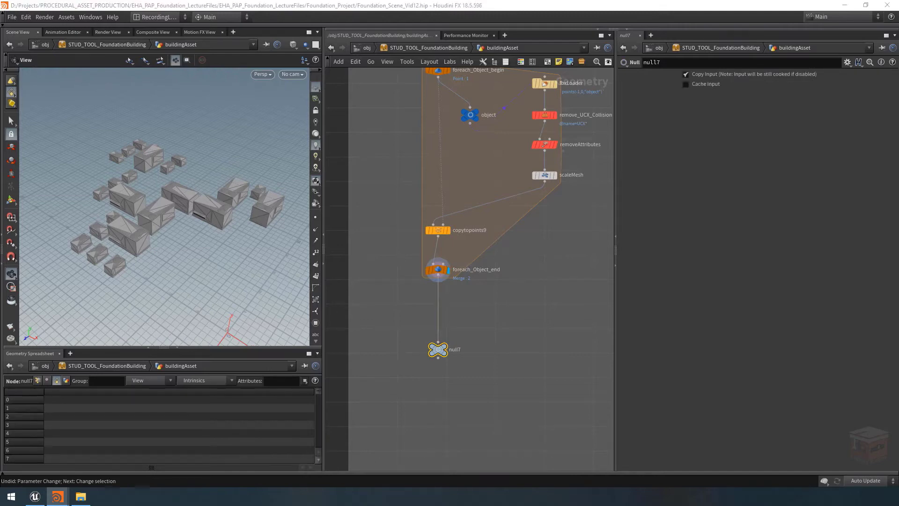
Rename the new null as OUT_FBX_Visualizer and give it a dark node colour
double_click(458, 351)
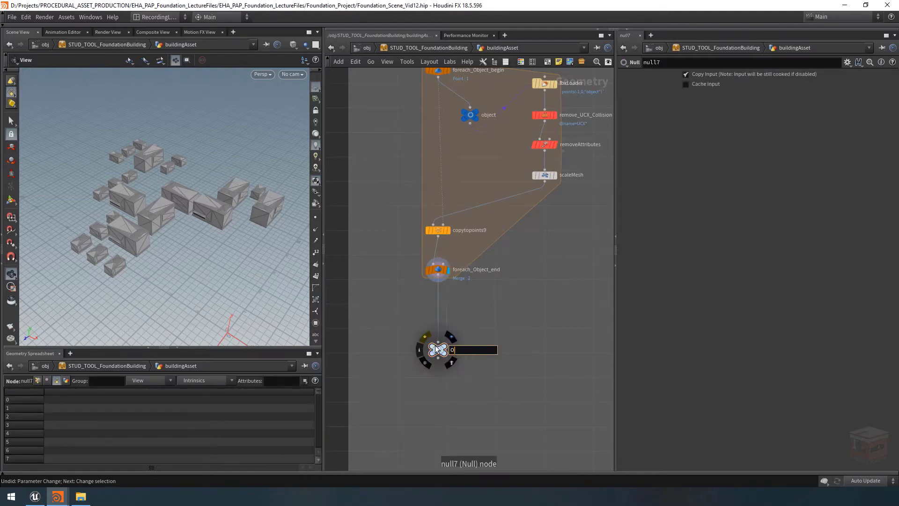
type("OUT_FBX_Visualizer")
key("Return")
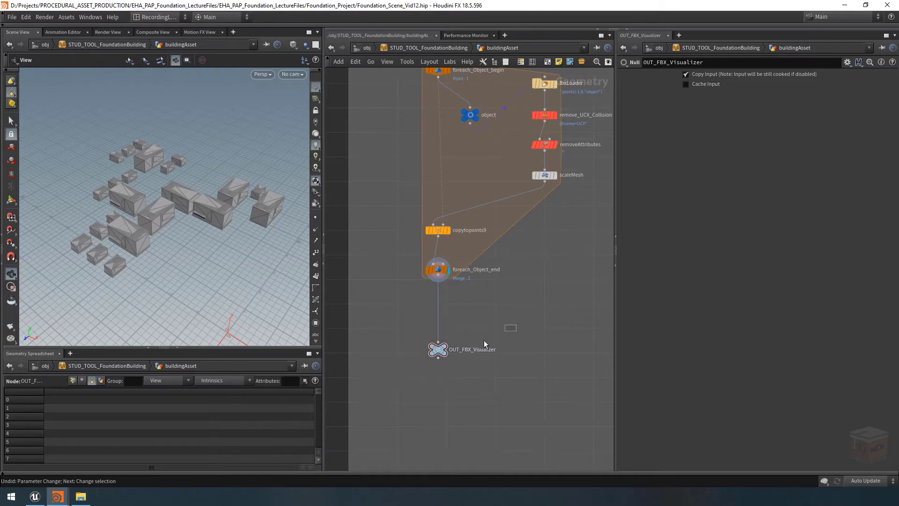
left_click(521, 62)
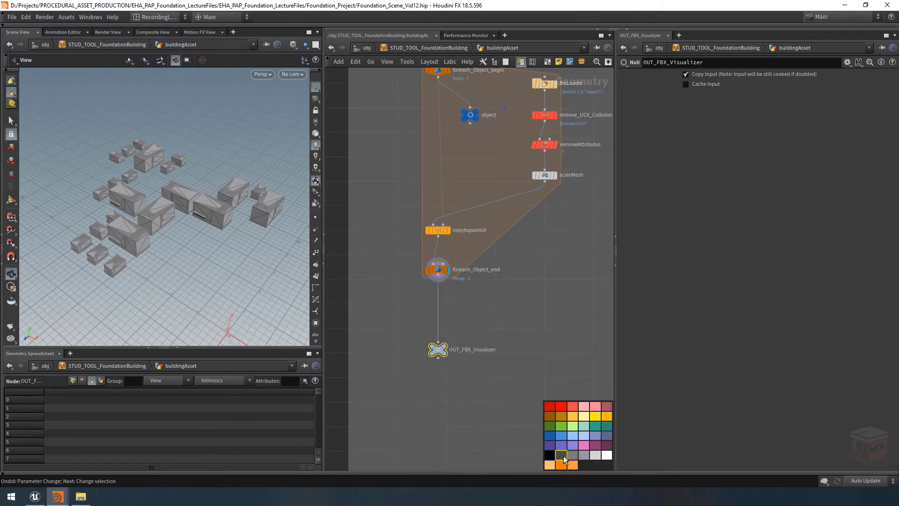
left_click(522, 63)
Duplicate the instances geometry node inside STUD_TOOL_FoundationBuilding and place the copy beside the original
scroll(515, 254, "down", 4)
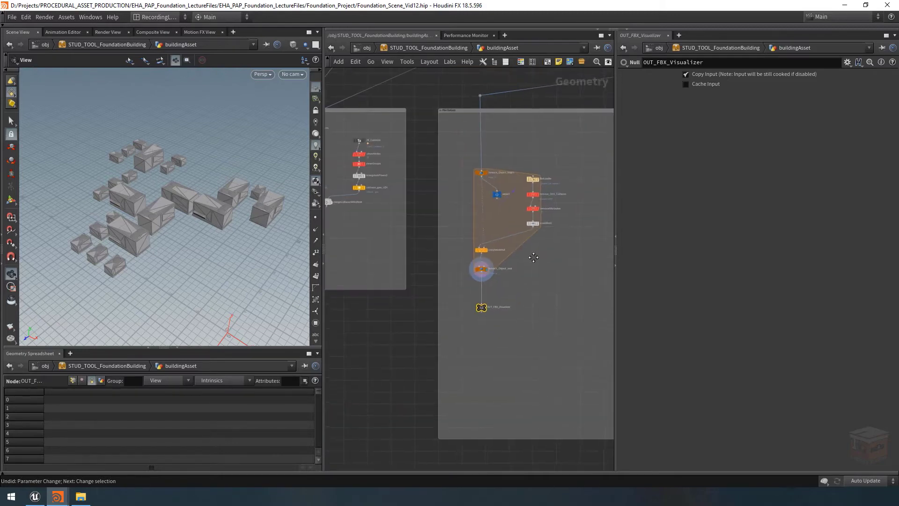
middle_click_drag(566, 258, 477, 276)
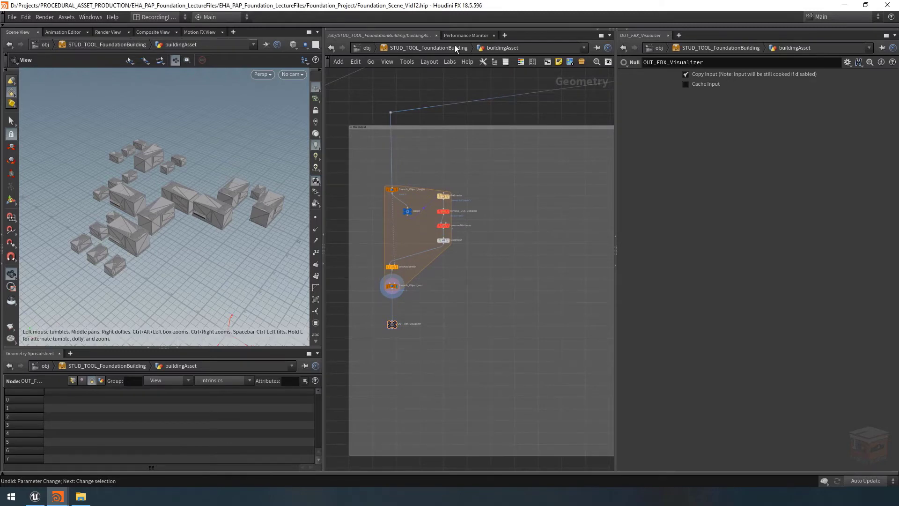
left_click(429, 47)
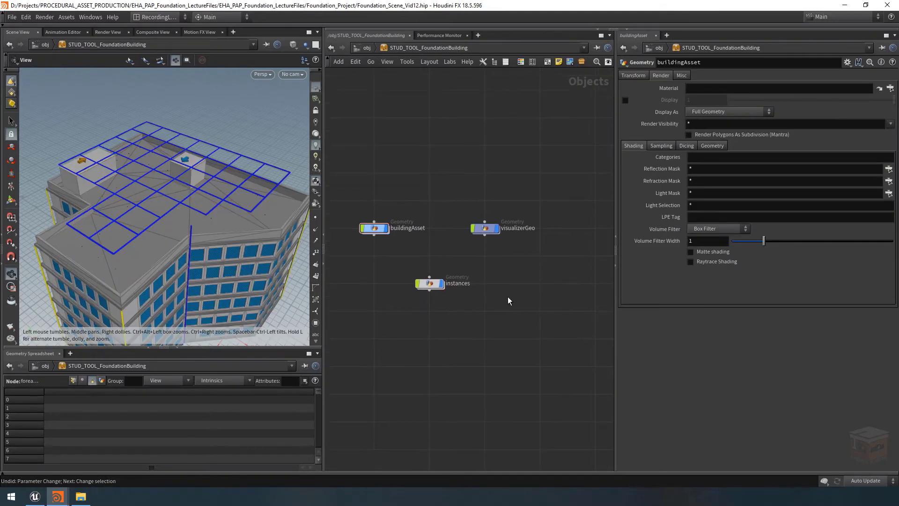
left_click(492, 300)
left_click(428, 284)
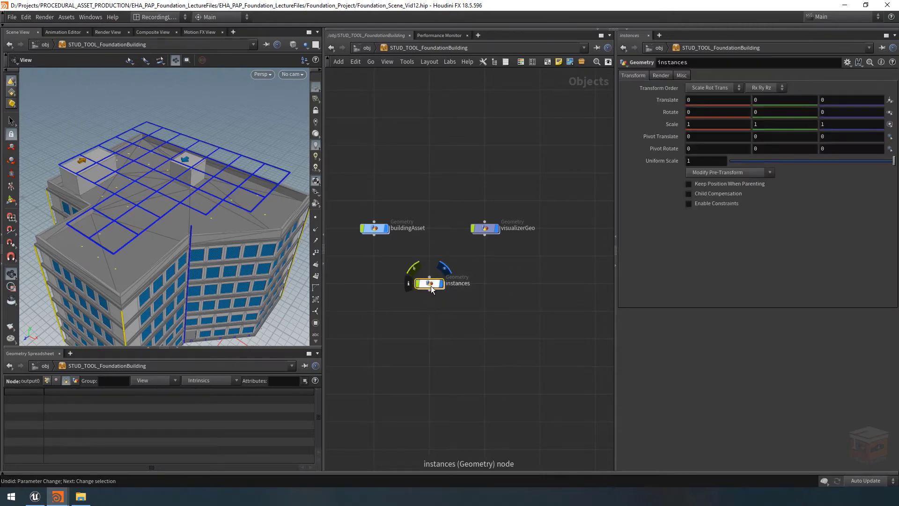
key("ctrl+c")
key("ctrl+v")
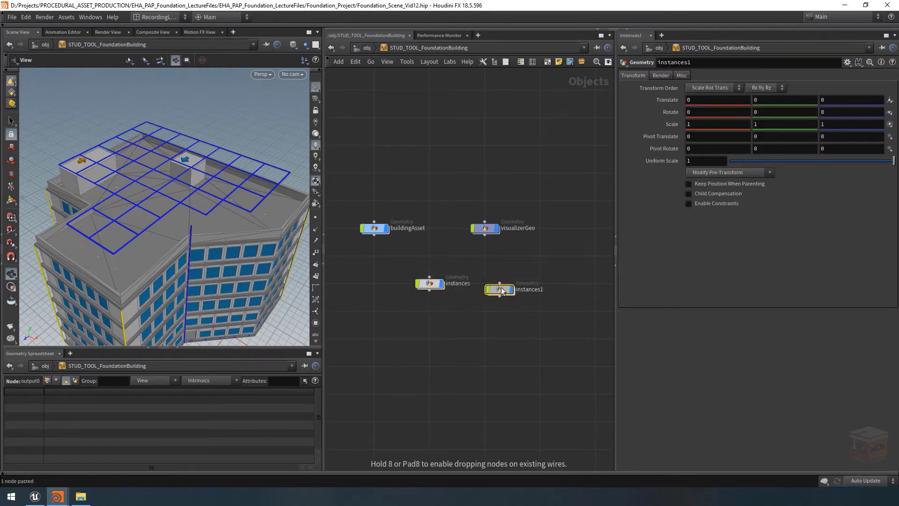
left_click(513, 285)
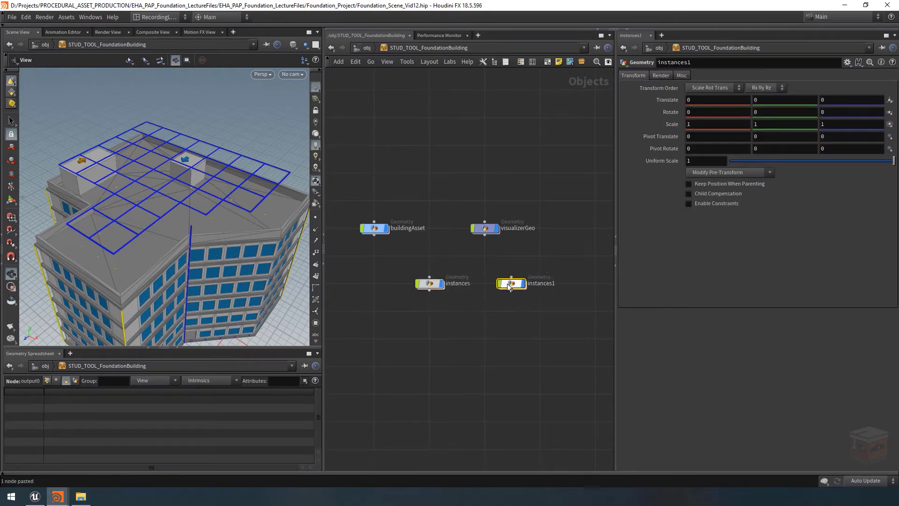
Rename the copied instances node as FBX_VisualizerGeo
double_click(543, 285)
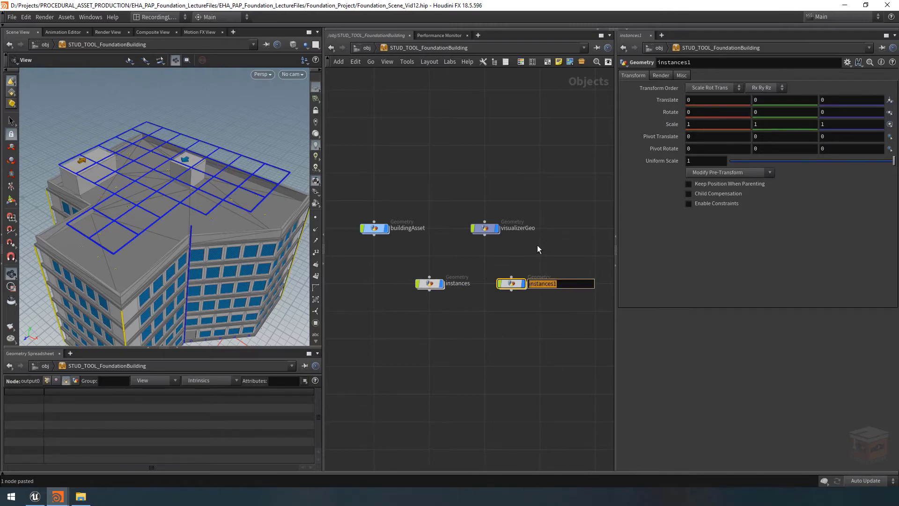
type("FBX_VisualizerGeo")
key("Return")
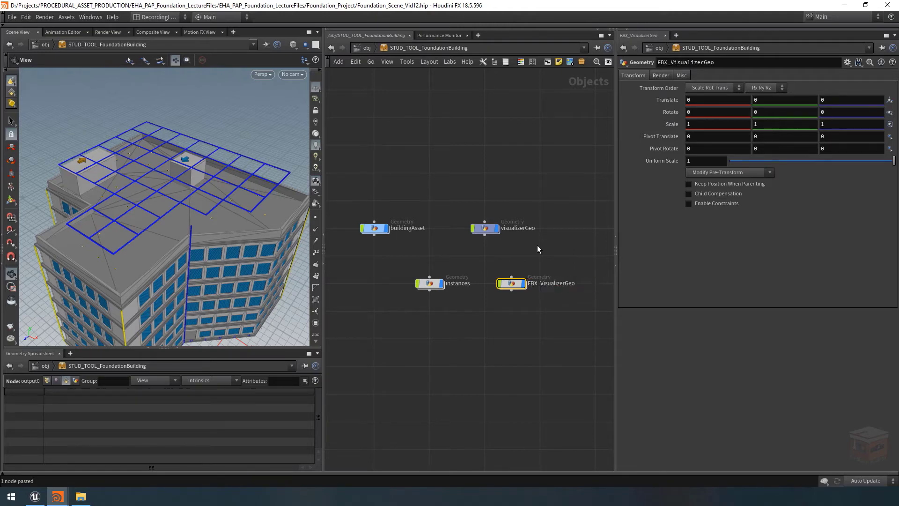
Inside FBX_VisualizerGeo, rename the IN_Instances object merge as IN_FBX_Visualizer
scroll(513, 286, "up", 2)
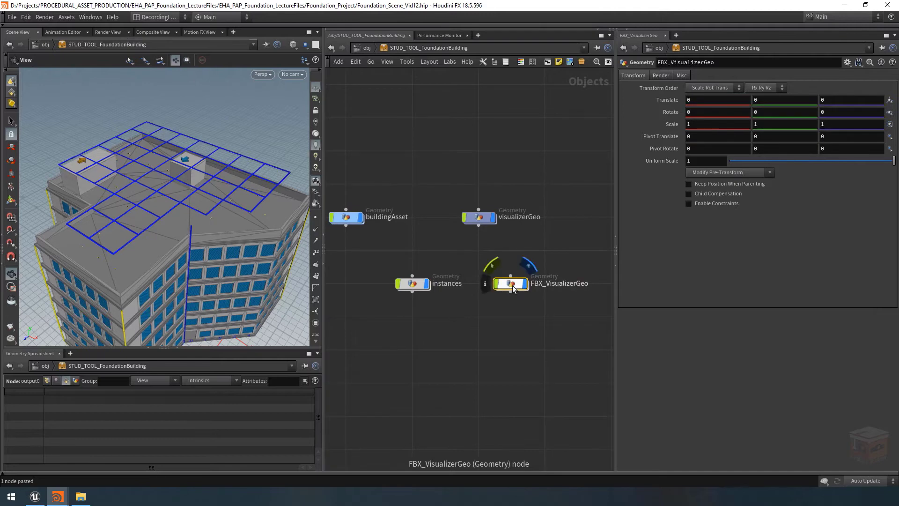
double_click(511, 284)
left_click(412, 231)
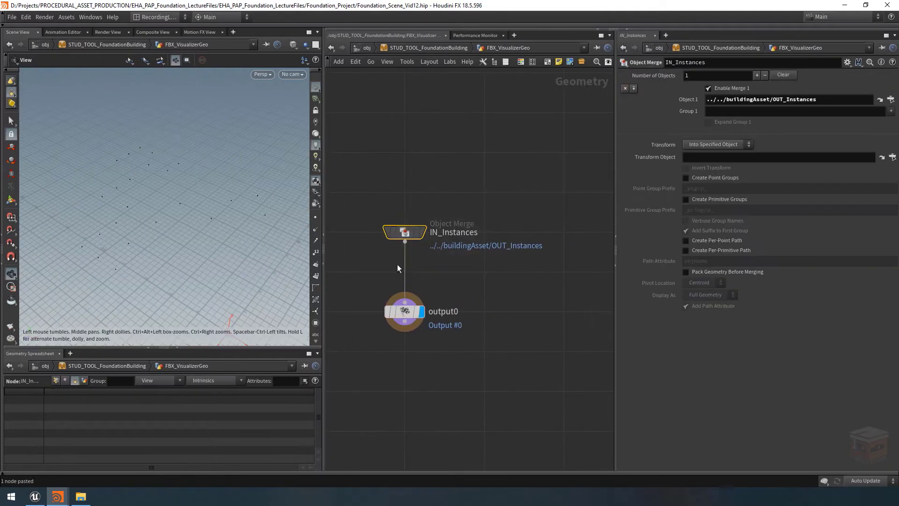
double_click(439, 232)
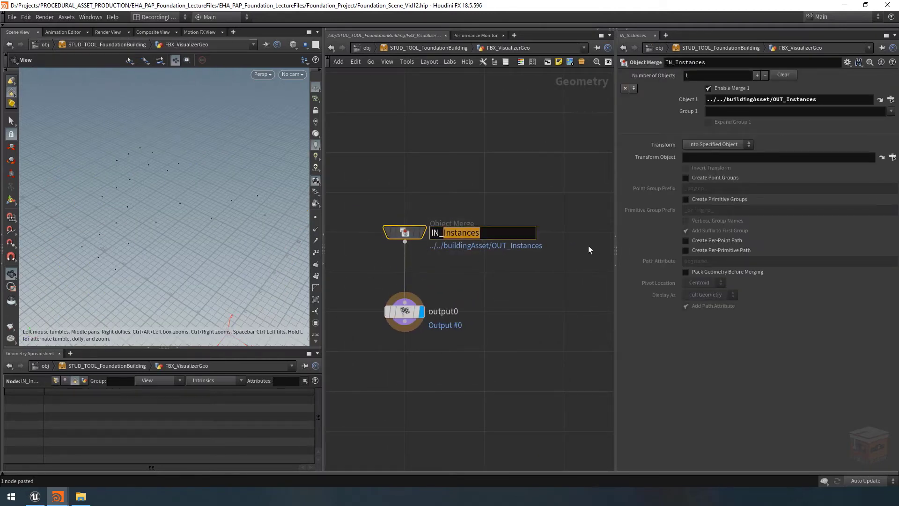
type("FBX")
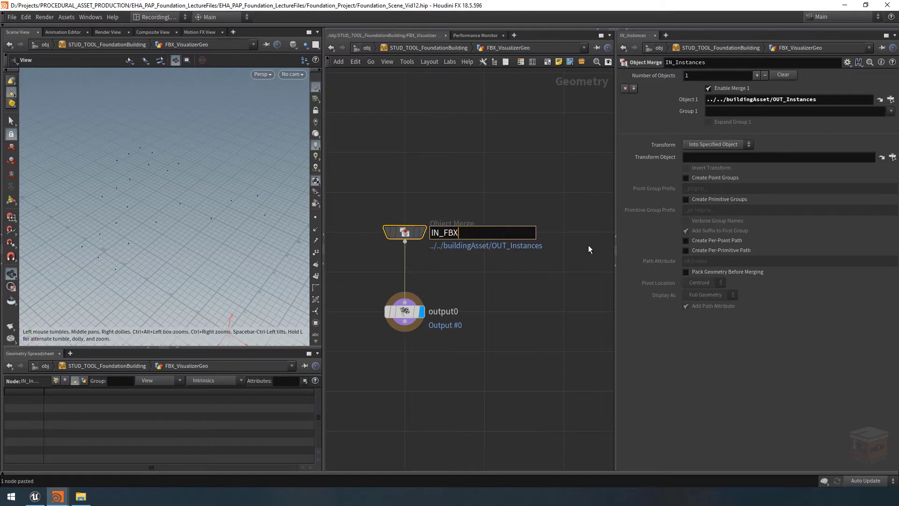
type("_Visua")
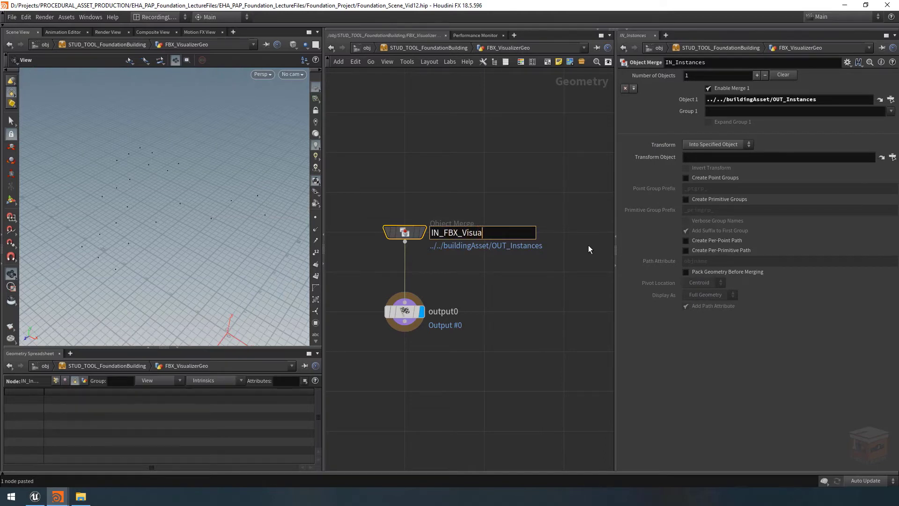
type("lizer")
key("Return")
left_click_drag(433, 194, 362, 277)
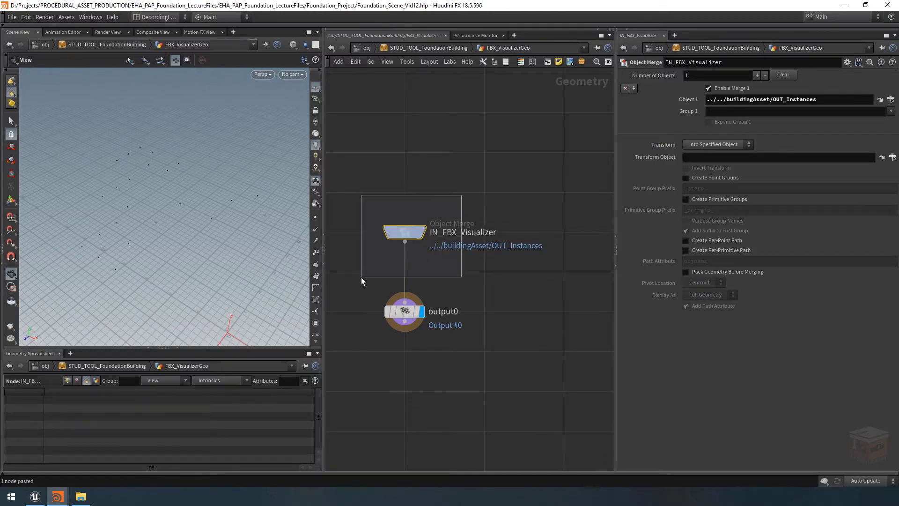
Point Object 1 of the IN_FBX_Visualizer merge to ../../buildingAsset/OUT_FBX_Visualizer as a relative path
left_click(891, 99)
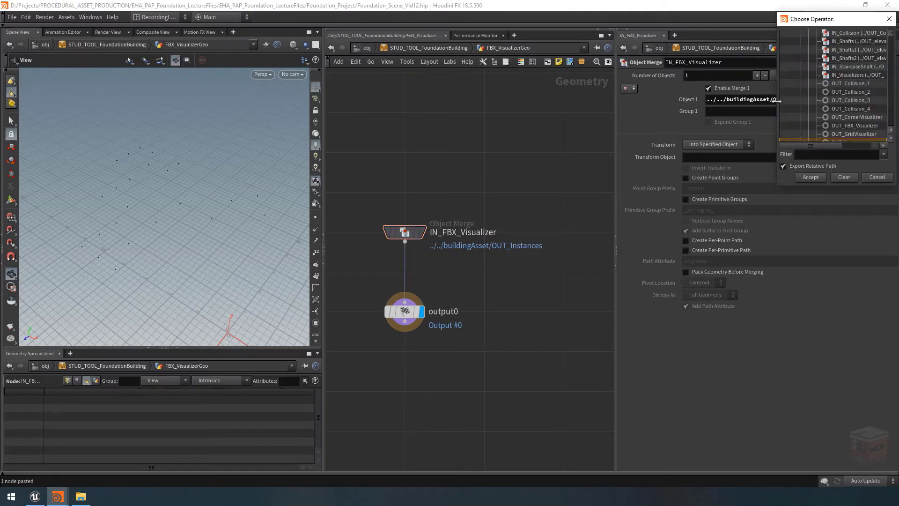
left_click_drag(841, 25, 618, 72)
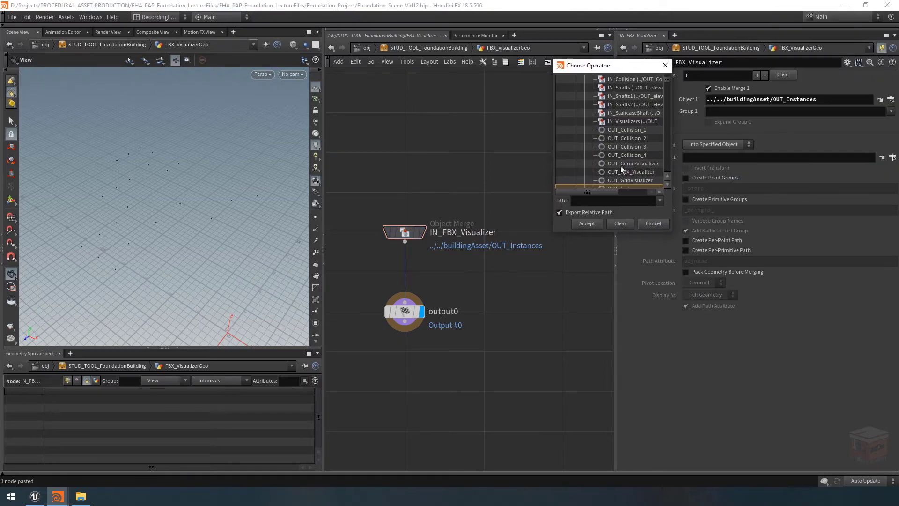
left_click(631, 173)
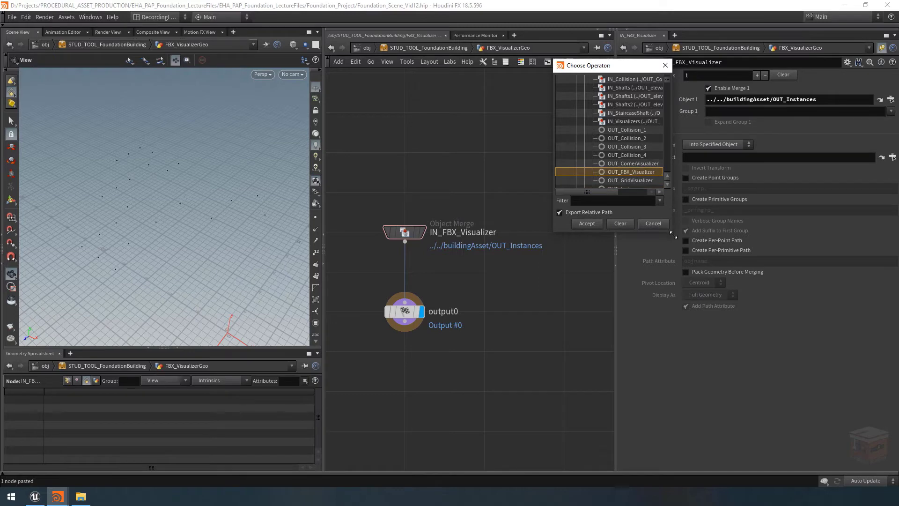
left_click_drag(673, 231, 715, 284)
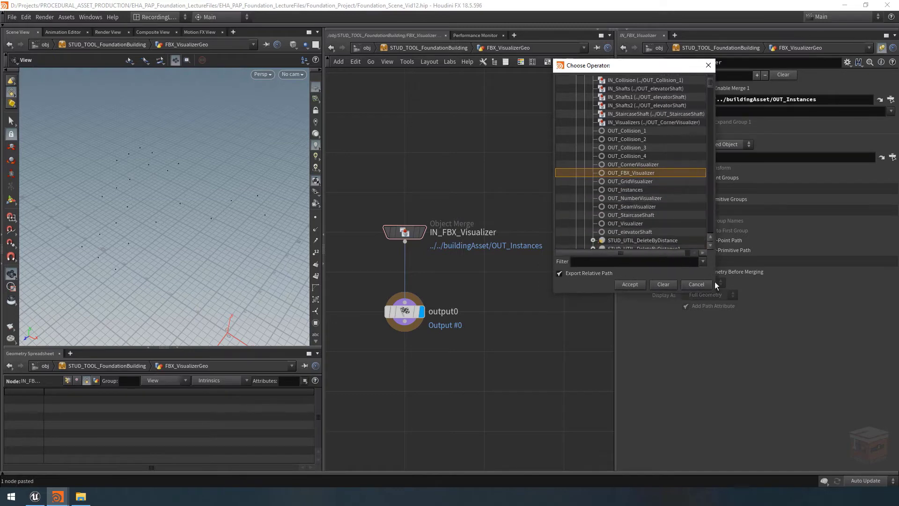
left_click(631, 285)
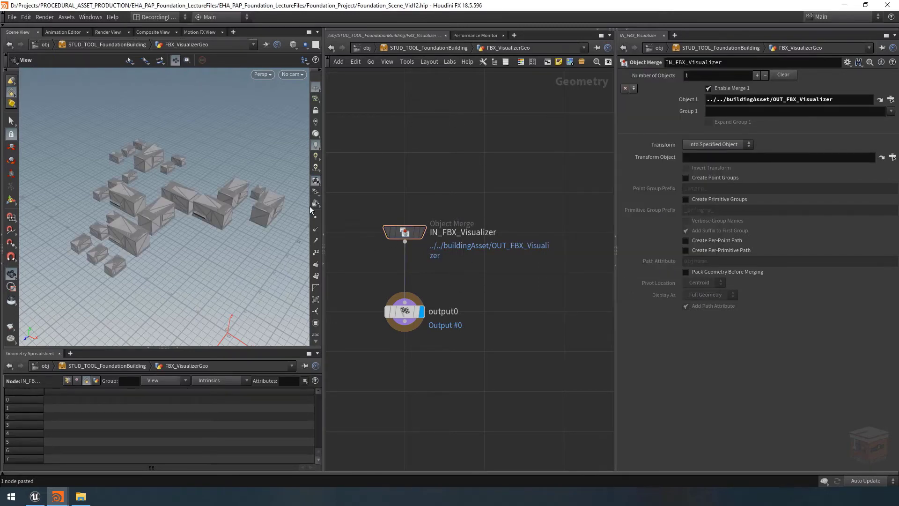
scroll(462, 175, "down", 3)
middle_click_drag(435, 161, 454, 177)
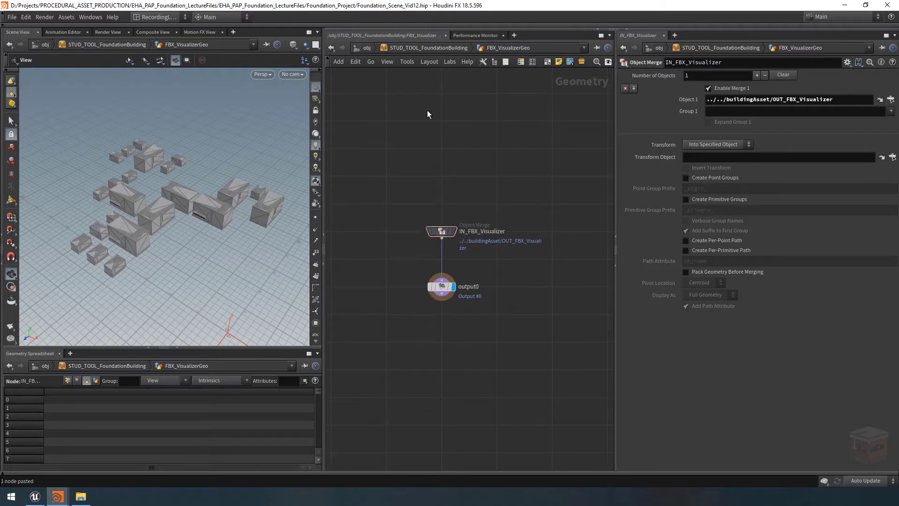
Return to the STUD_TOOL_FoundationBuilding level and inspect the rooftop props on the building up close
left_click(432, 50)
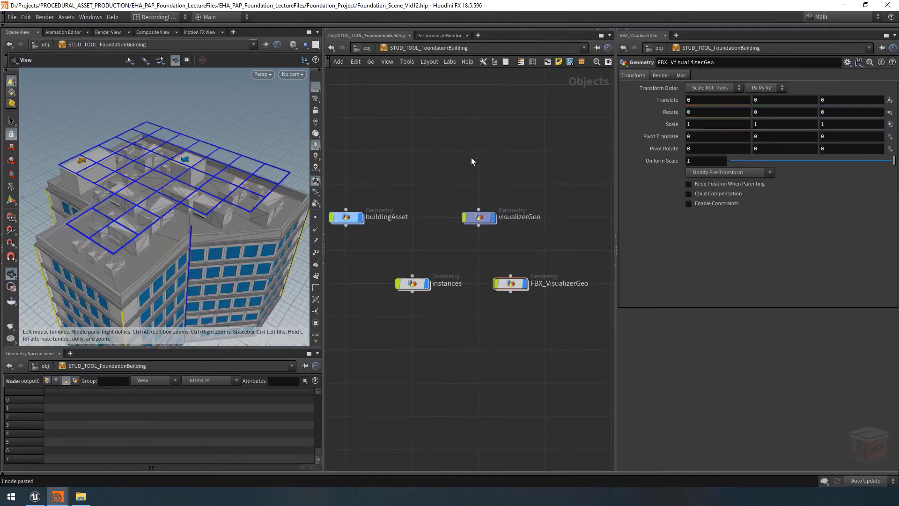
left_click_drag(144, 216, 141, 222)
right_click_drag(141, 227, 224, 230)
left_click_drag(223, 231, 84, 249)
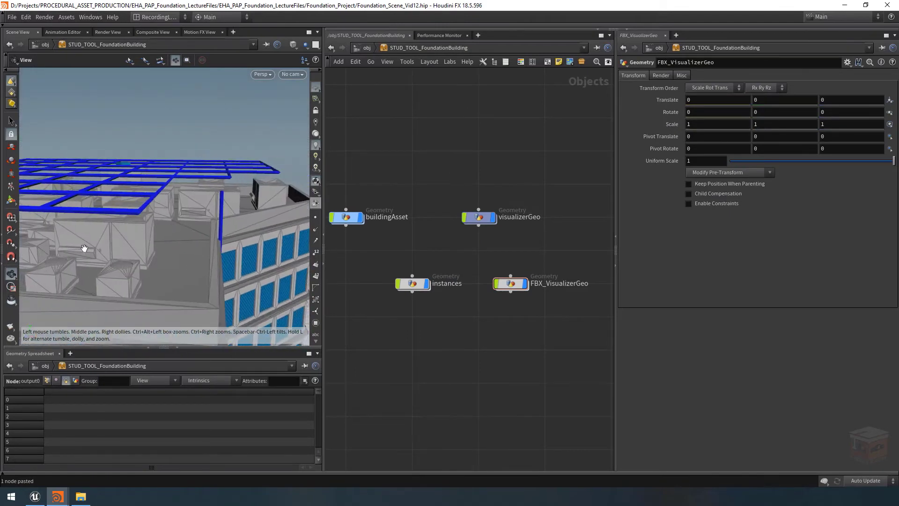
middle_click_drag(84, 249, 226, 246)
left_click_drag(226, 246, 258, 65)
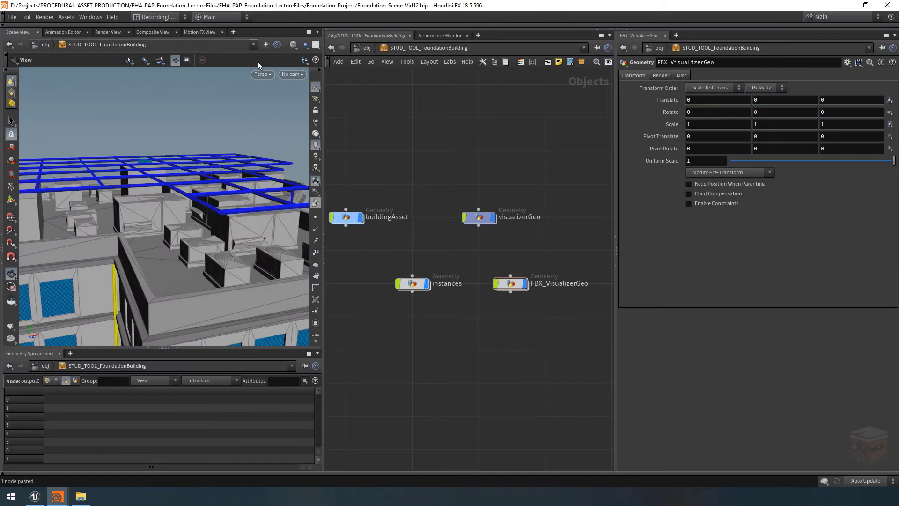
Switch the viewport shading to Flat Shaded and view the whole building with its rooftop props
left_click(294, 44)
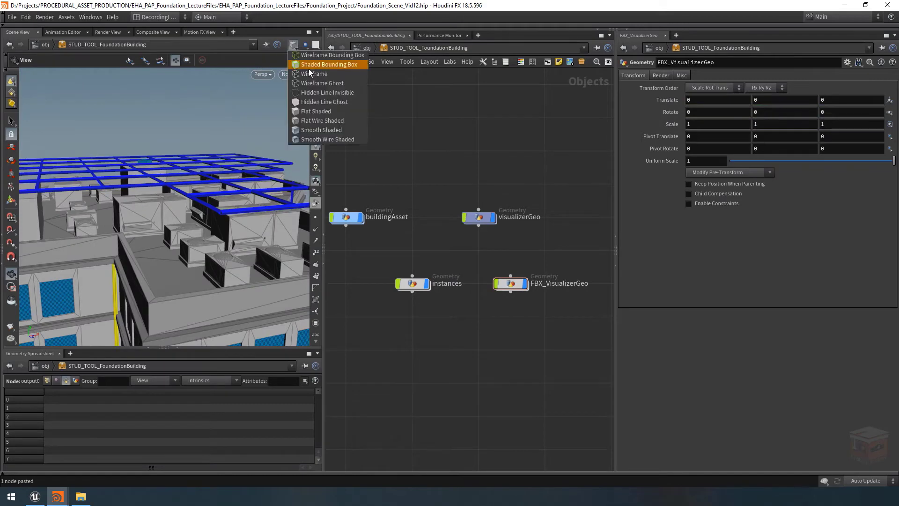
left_click(319, 111)
right_click_drag(230, 180, 151, 199)
mouse_move(150, 199)
left_mouse_down()
mouse_move(133, 214)
mouse_move(164, 181)
mouse_move(169, 206)
mouse_move(176, 162)
left_mouse_up()
right_click_drag(177, 161, 191, 169)
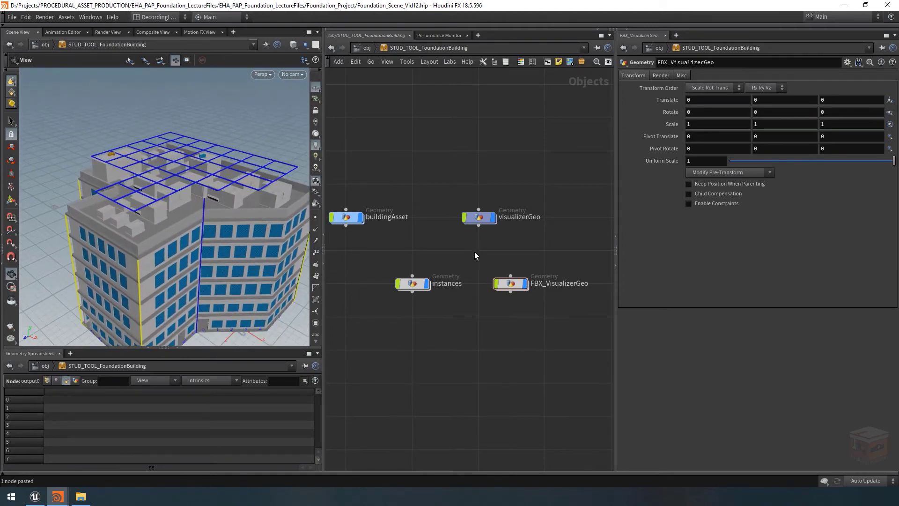
At object level, turn off Show Visualizer in the setup parameters of STUD_TOOL_FoundationBuilding and view the building
left_click(367, 47)
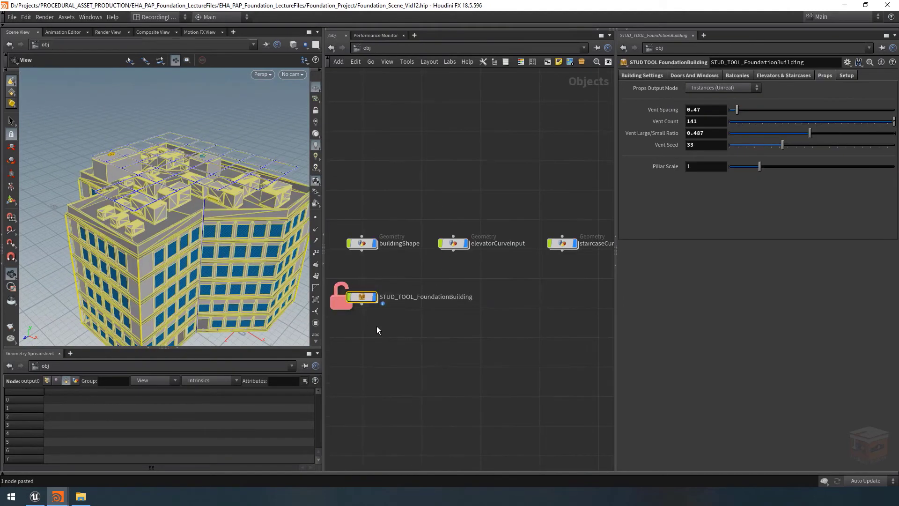
middle_click_drag(376, 326, 444, 341)
left_click(847, 75)
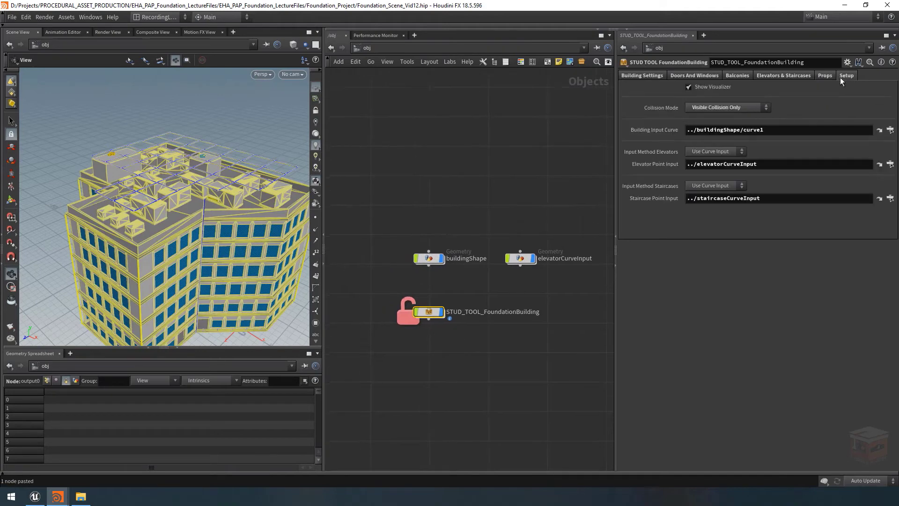
left_click(703, 89)
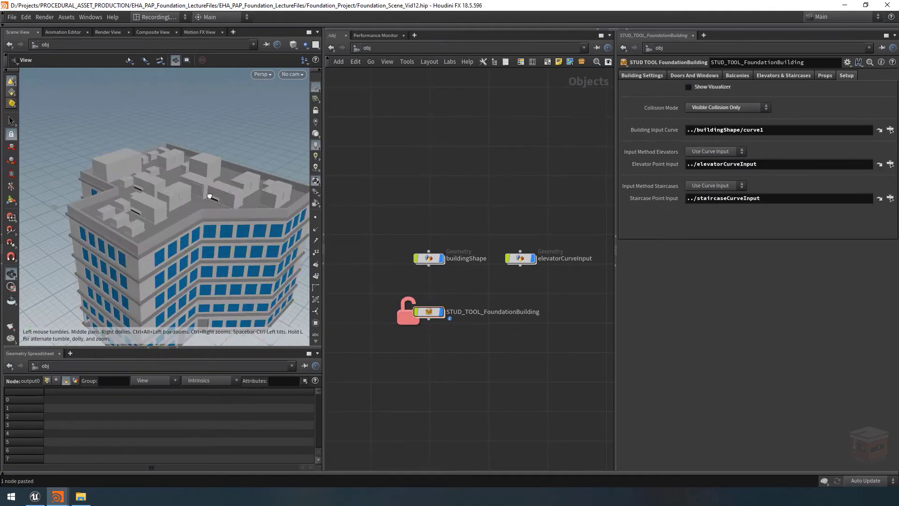
left_click_drag(209, 197, 174, 197)
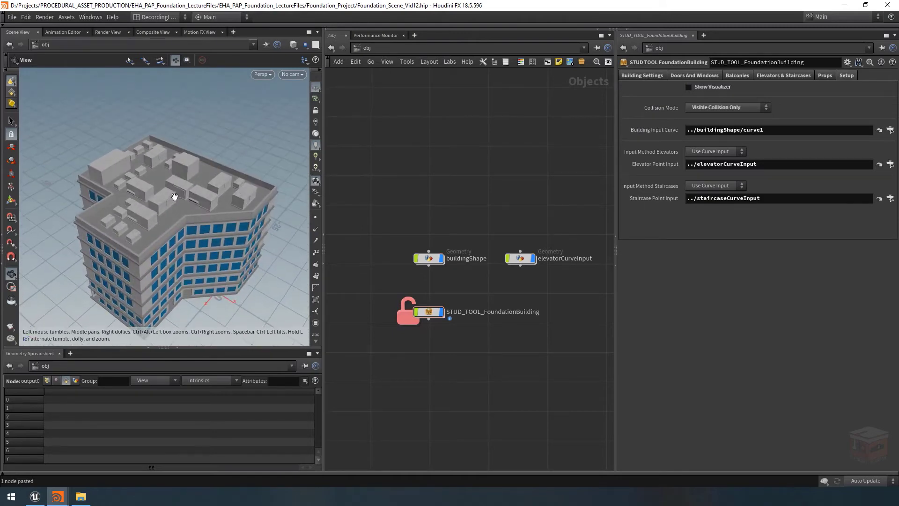
Go inside STUD_TOOL_FoundationBuilding and open its buildingAsset network
scroll(175, 197, "up", 3)
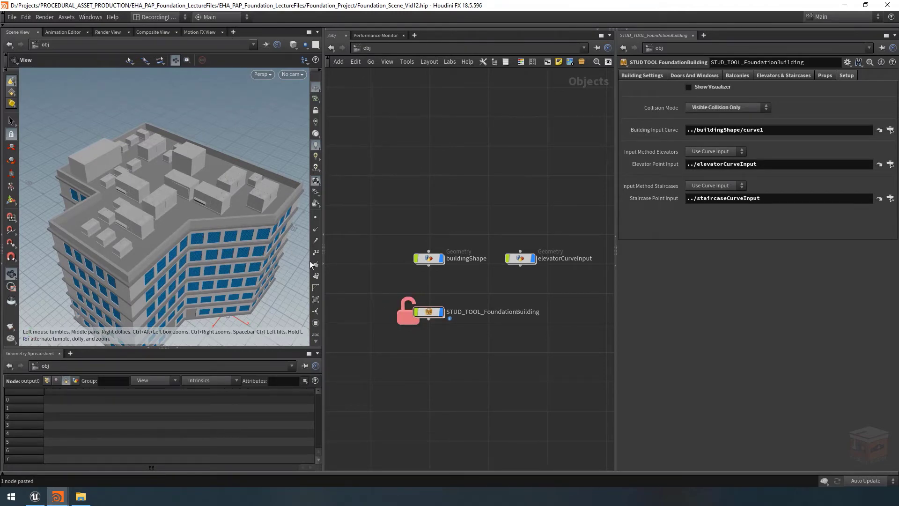
double_click(431, 313)
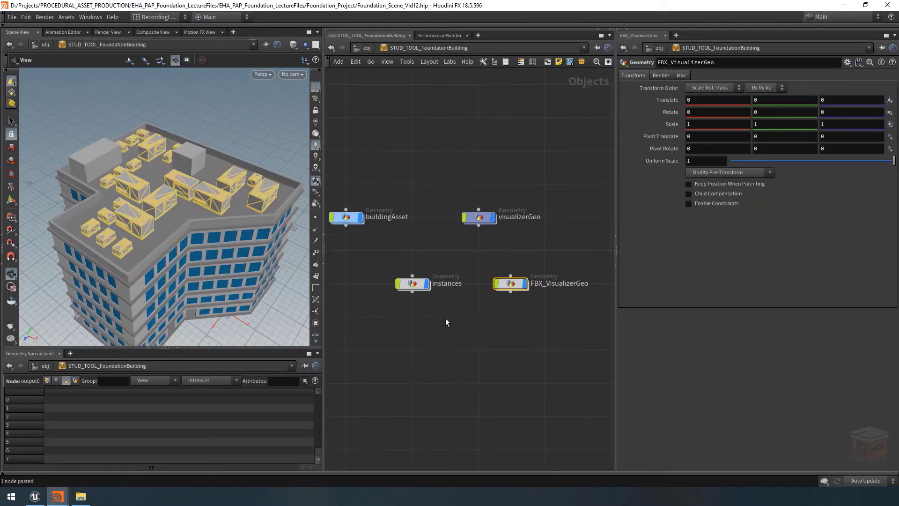
double_click(348, 217)
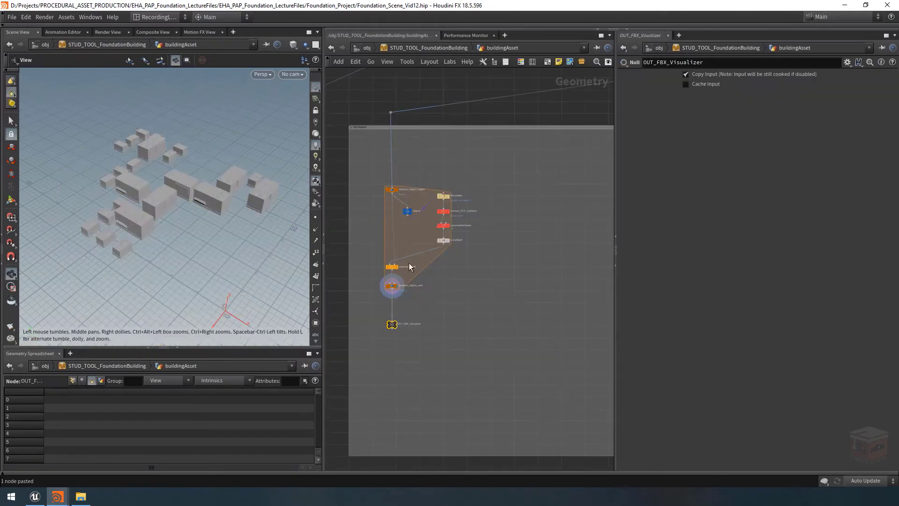
scroll(499, 289, "down", 8)
middle_click_drag(505, 291, 408, 347)
scroll(413, 345, "down", 1)
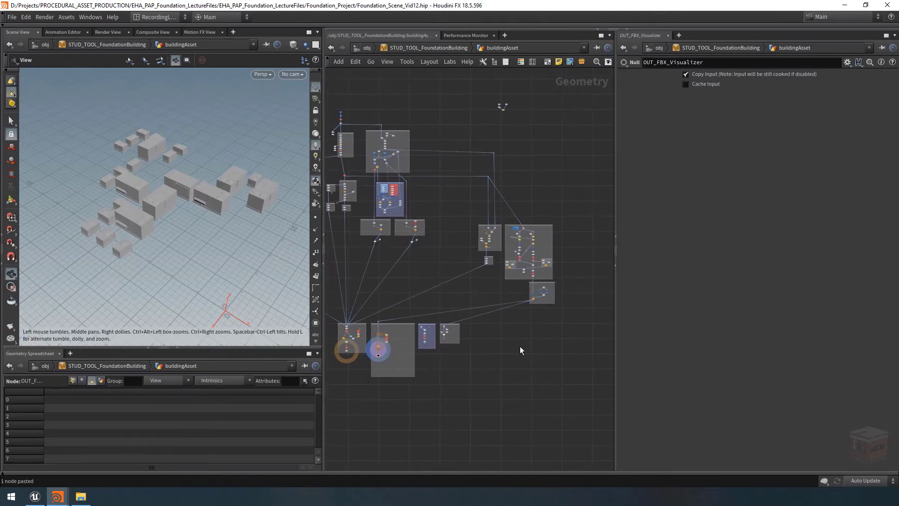
Display the node below merge2 in the rooftop props network to view the placeholder box previews
scroll(552, 282, "up", 4)
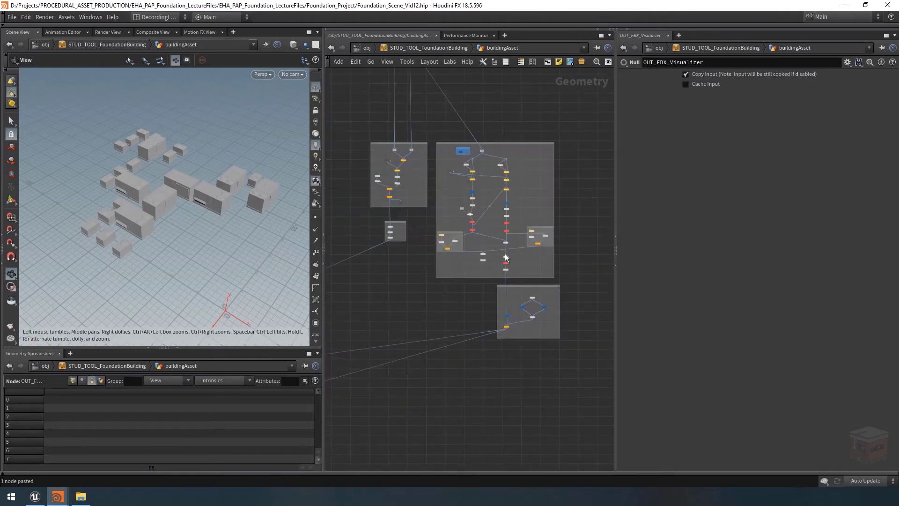
scroll(502, 258, "up", 5)
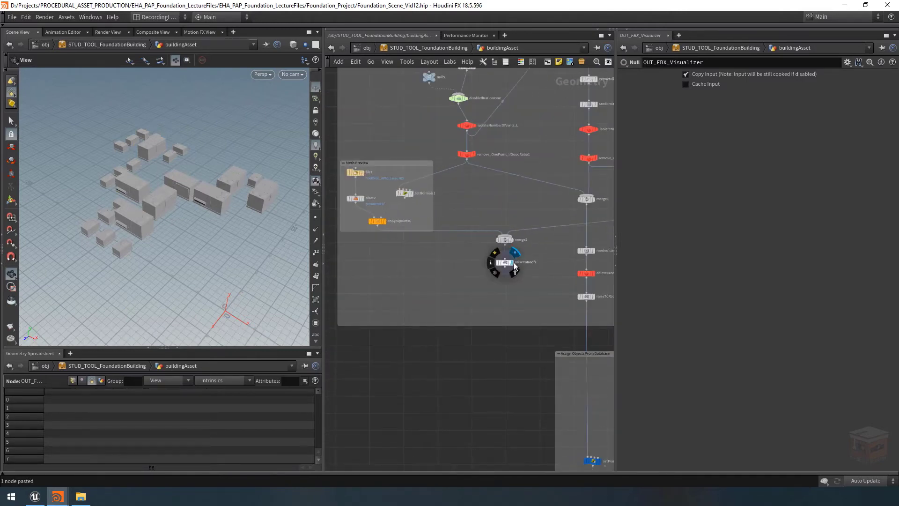
left_click(511, 262)
scroll(532, 284, "down", 6)
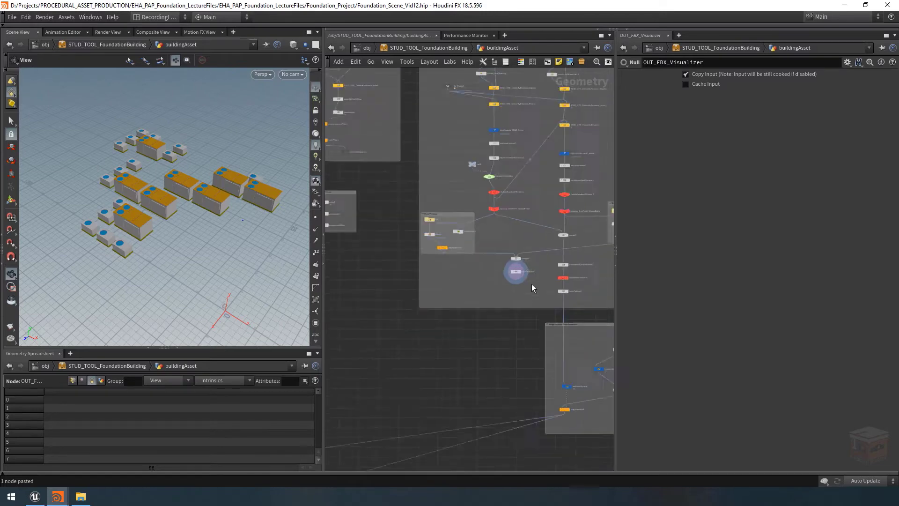
Display the OUT_FBX_Visualizer null again to compare the loaded FBX props with the placeholder boxes
middle_click_drag(431, 327, 570, 265)
middle_click_drag(394, 393, 466, 370)
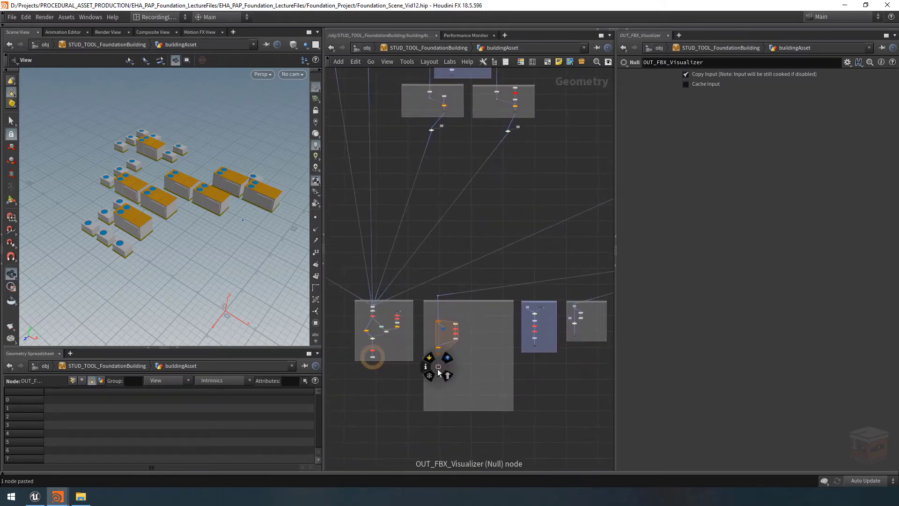
scroll(438, 368, "up", 6)
left_click(444, 360)
scroll(504, 319, "down", 3)
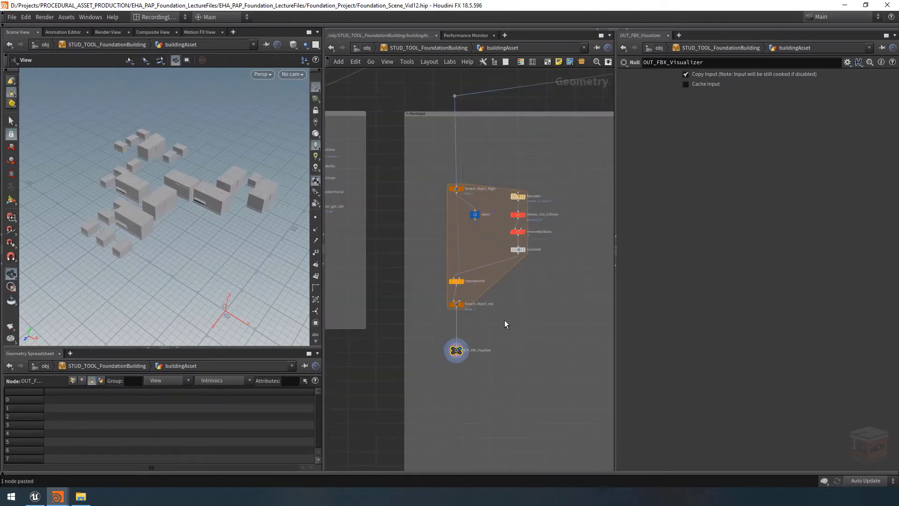
middle_click_drag(504, 319, 478, 325)
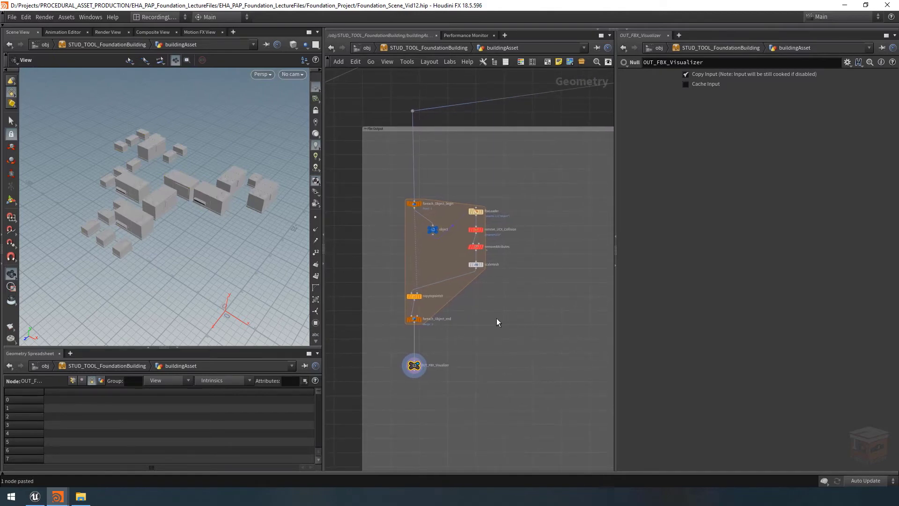
middle_click_drag(475, 340, 481, 304)
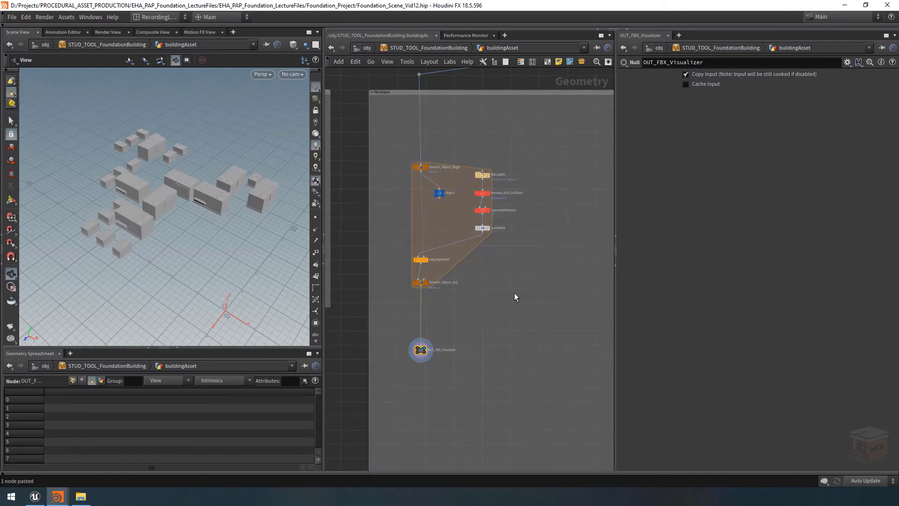
Select the instanceData_HVAC_Large wrangle in the object database network and examine the $JOB/geo/ part of its Fbxpath
scroll(504, 312, "down", 1)
scroll(493, 331, "down", 3)
scroll(491, 330, "down", 4)
middle_click_drag(494, 327, 416, 349)
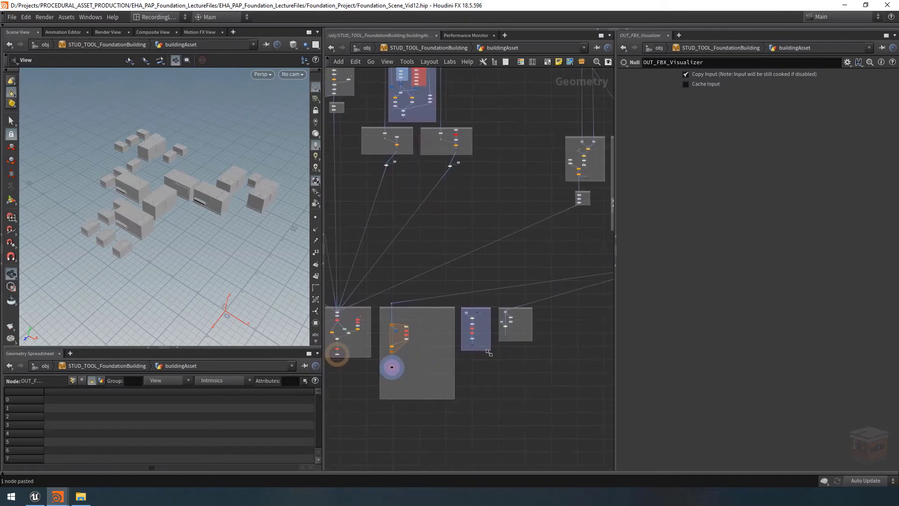
scroll(487, 351, "down", 2)
middle_click_drag(547, 336, 520, 342)
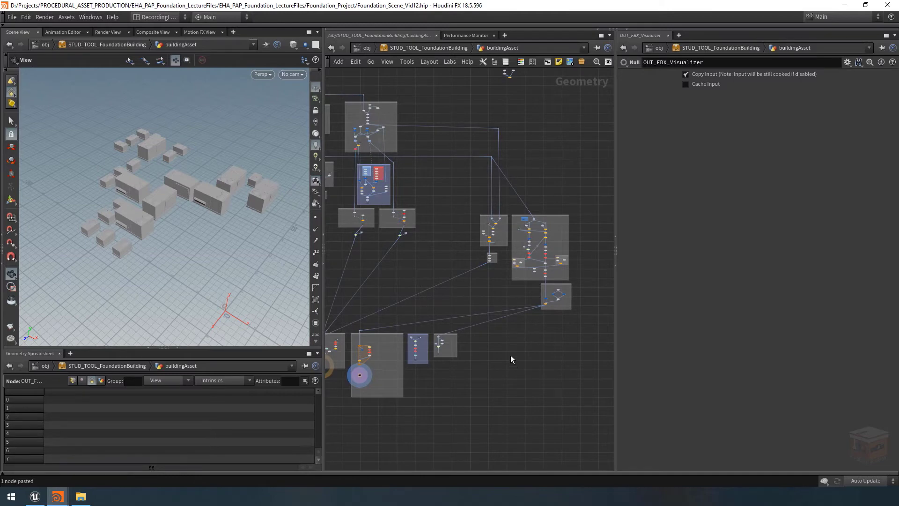
scroll(562, 300, "up", 5)
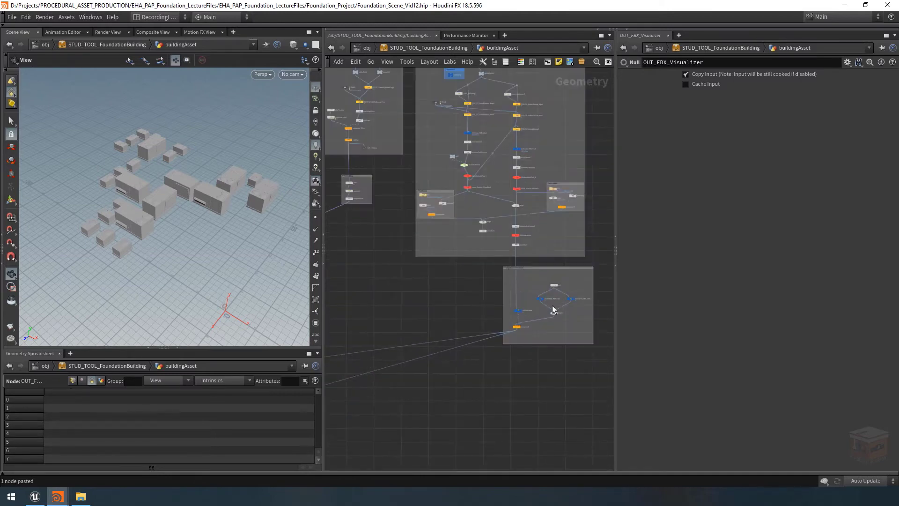
left_click(531, 293)
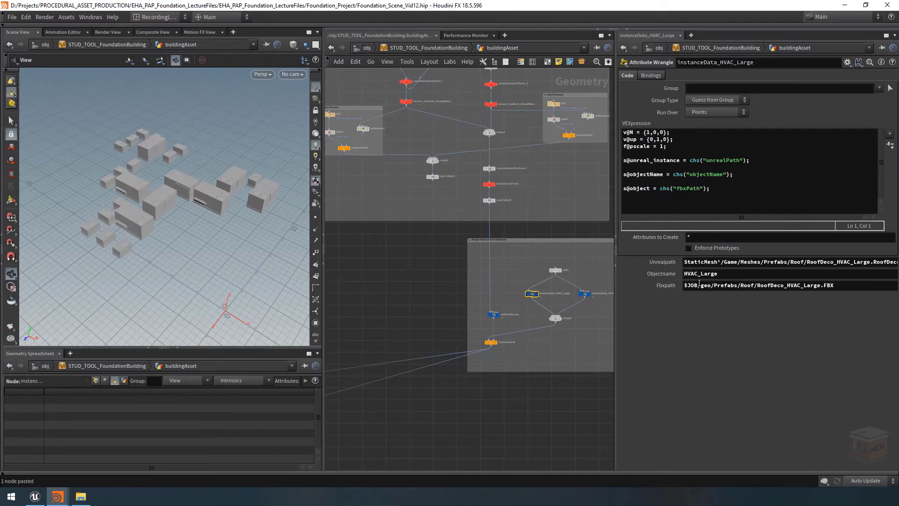
left_click_drag(701, 285, 685, 285)
left_click(865, 283)
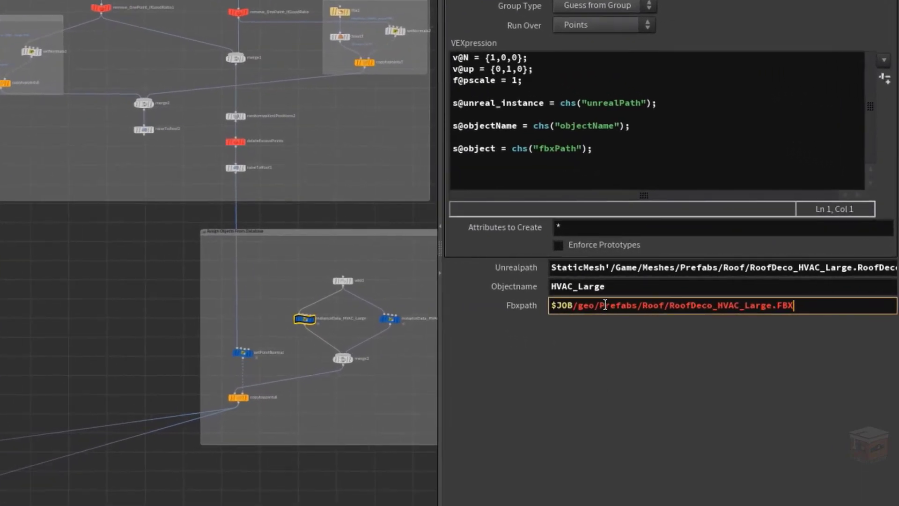
left_click_drag(600, 305, 543, 307)
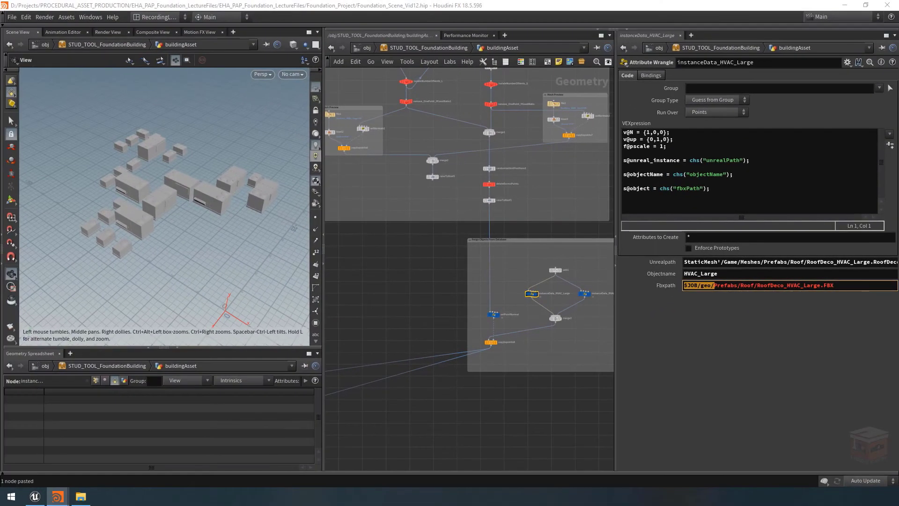
In File Explorer, browse from Foundation_Project to geo/Prefabs/Roof to view the rooftop FBX files, and return to Houdini
left_click_drag(0, 77, 473, 88)
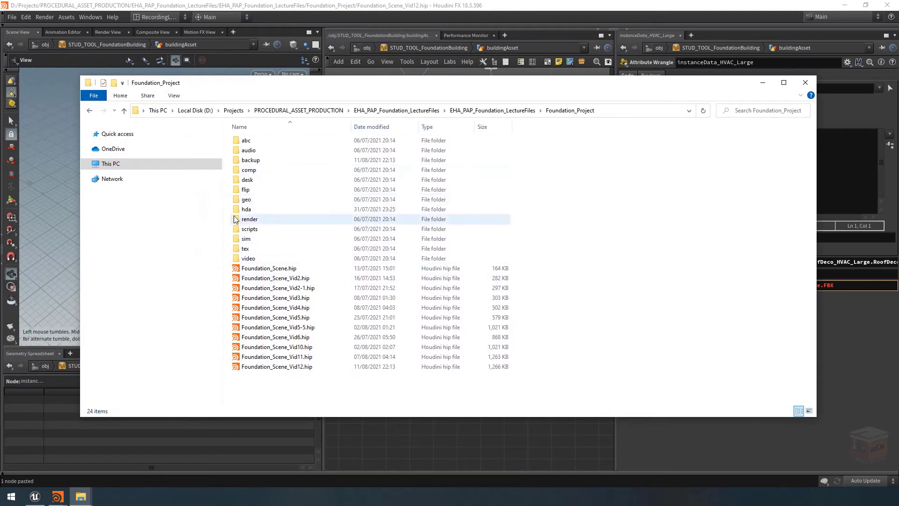
double_click(270, 200)
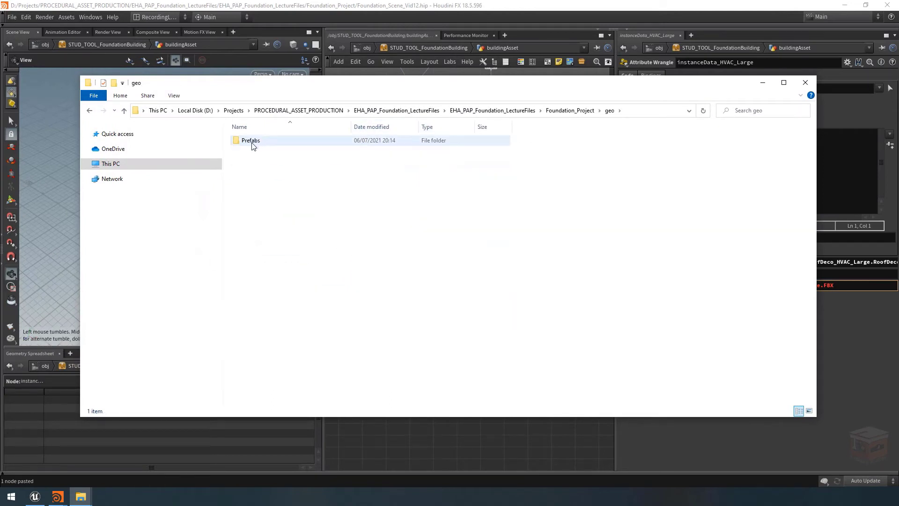
double_click(257, 145)
double_click(255, 145)
double_click(255, 144)
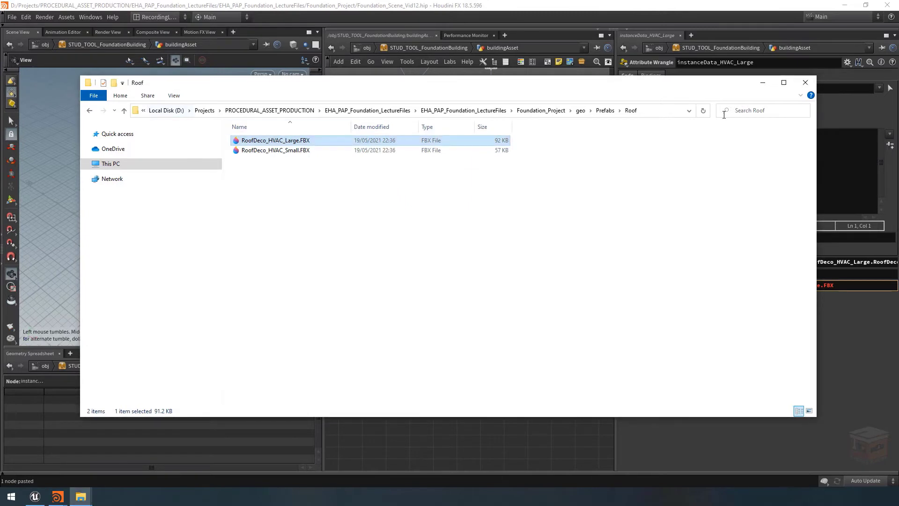
left_click(763, 83)
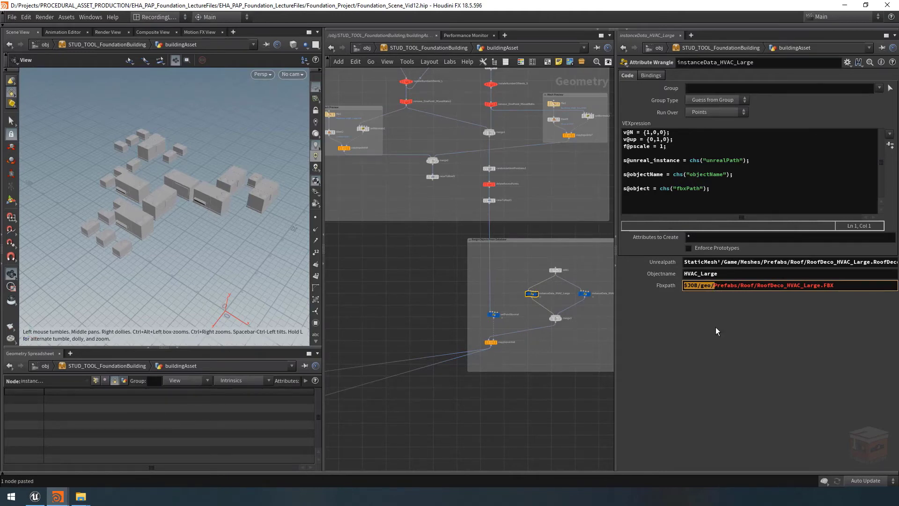
Examine the Prefabs/Roof/RoofDeco_HVAC_Large.FBX part of the wrangle's Fbxpath
left_click(539, 398)
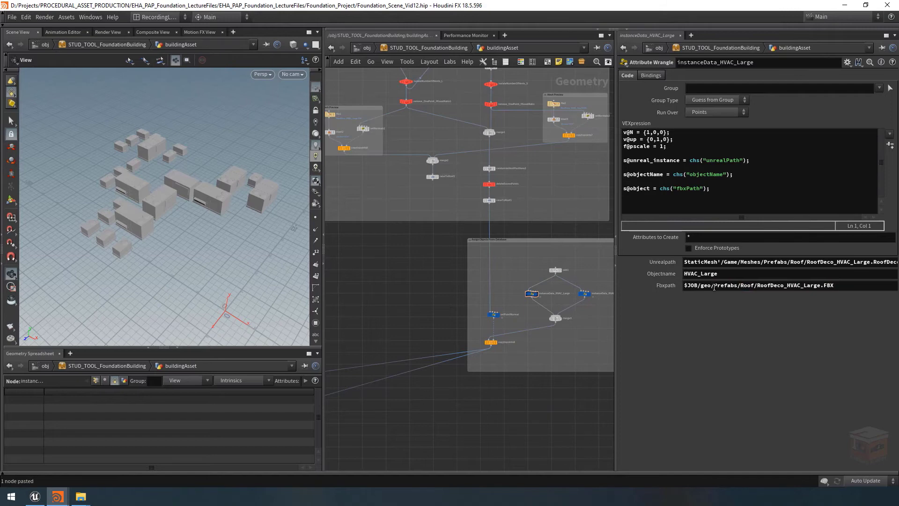
left_click_drag(715, 287, 848, 281)
scroll(558, 399, "down", 5)
scroll(556, 342, "down", 2)
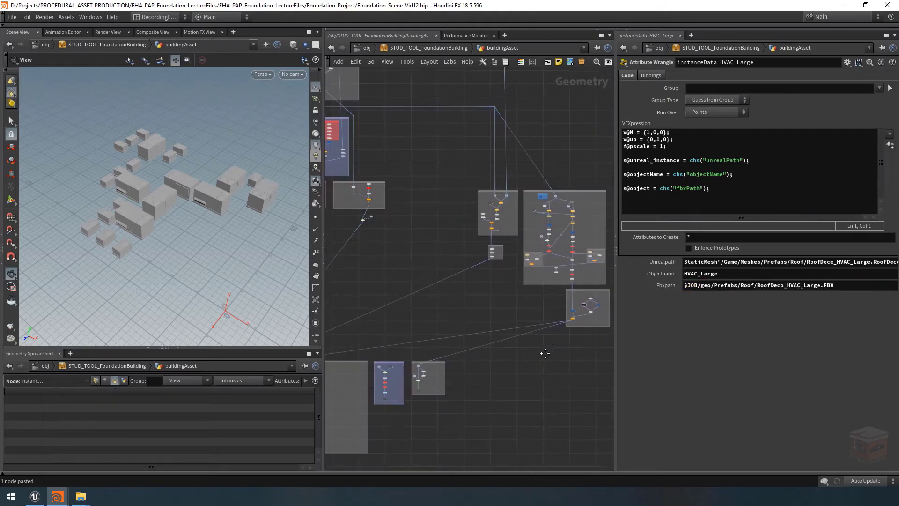
In the type properties of STUD_TOOL_FoundationBuilding, add a separator below Show Visualizer in the Setup folder
right_click(412, 48)
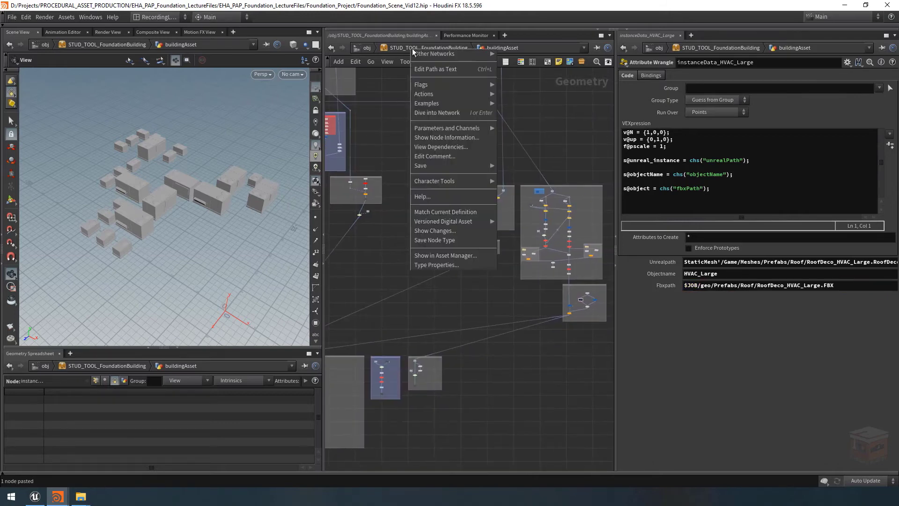
left_click(443, 265)
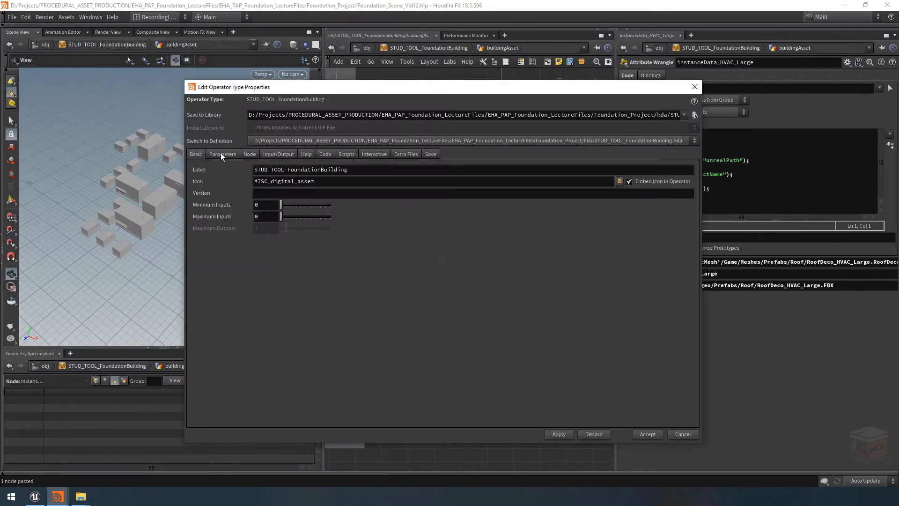
left_click(223, 153)
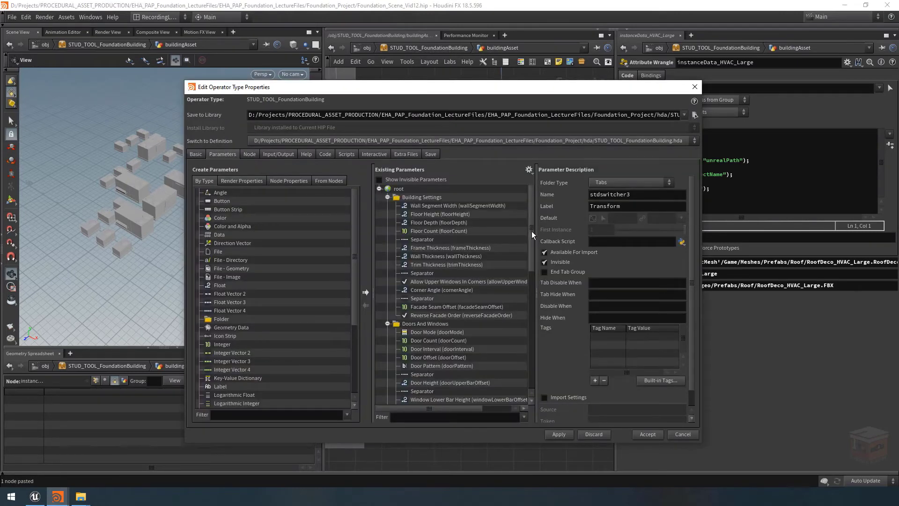
left_click_drag(532, 231, 537, 370)
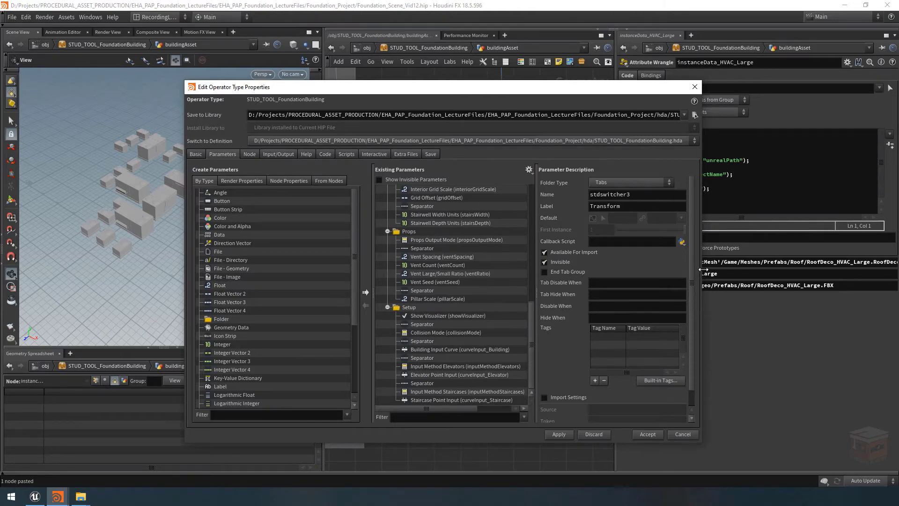
left_click_drag(701, 276, 654, 279)
left_click_drag(492, 88, 367, 109)
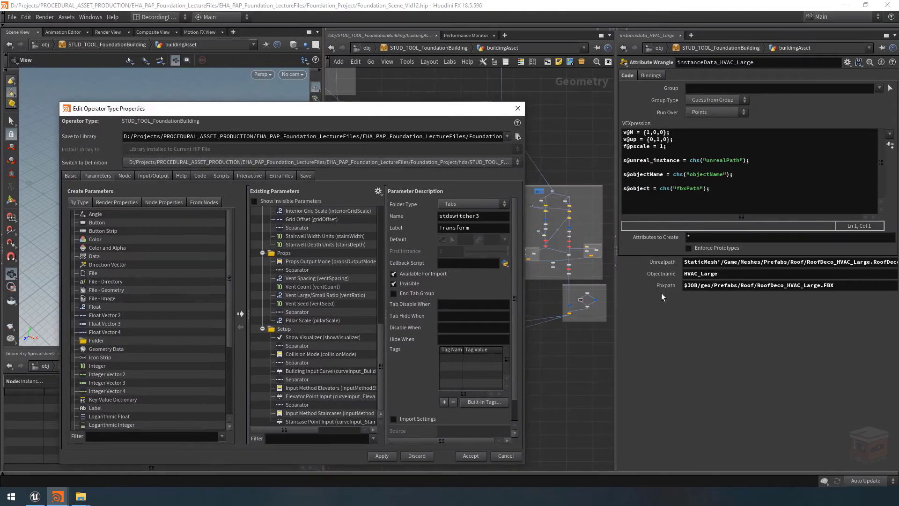
scroll(137, 379, "down", 4)
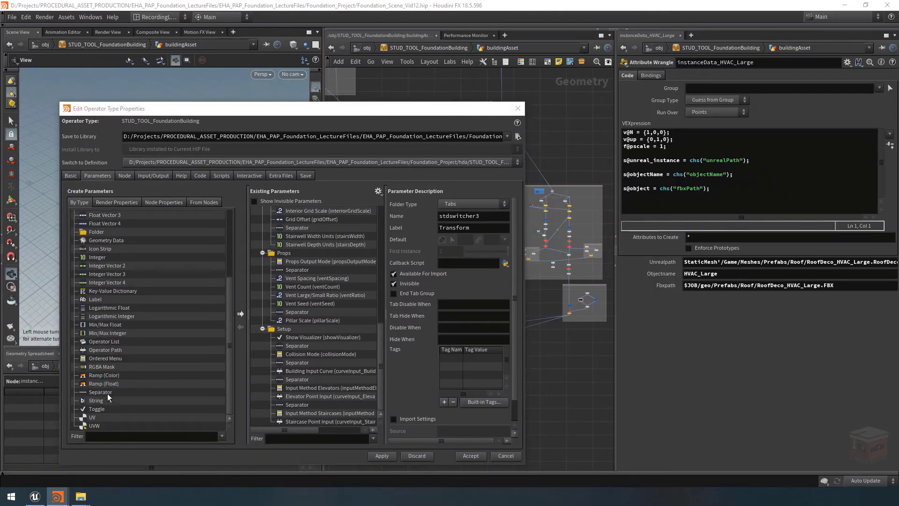
left_click_drag(108, 394, 298, 338)
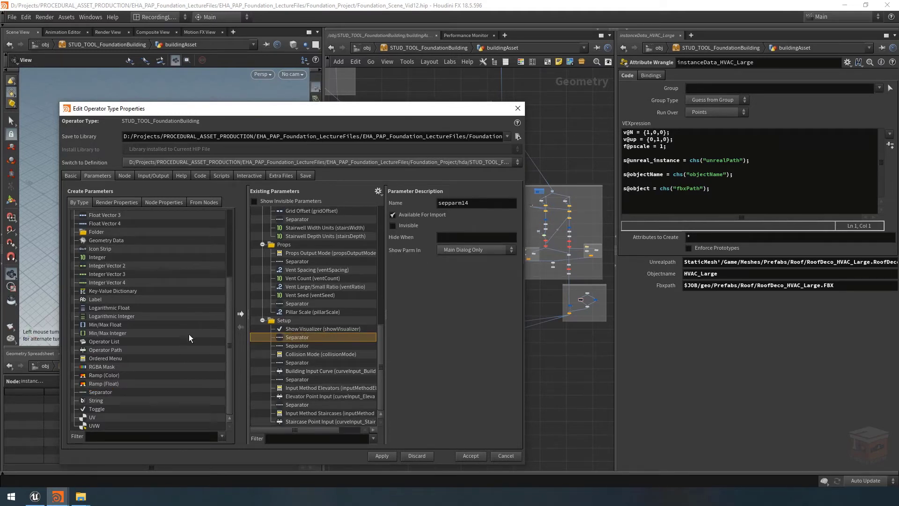
Add a File - Directory parameter below the new separator under Show Visualizer in the Setup folder
scroll(174, 350, "up", 4)
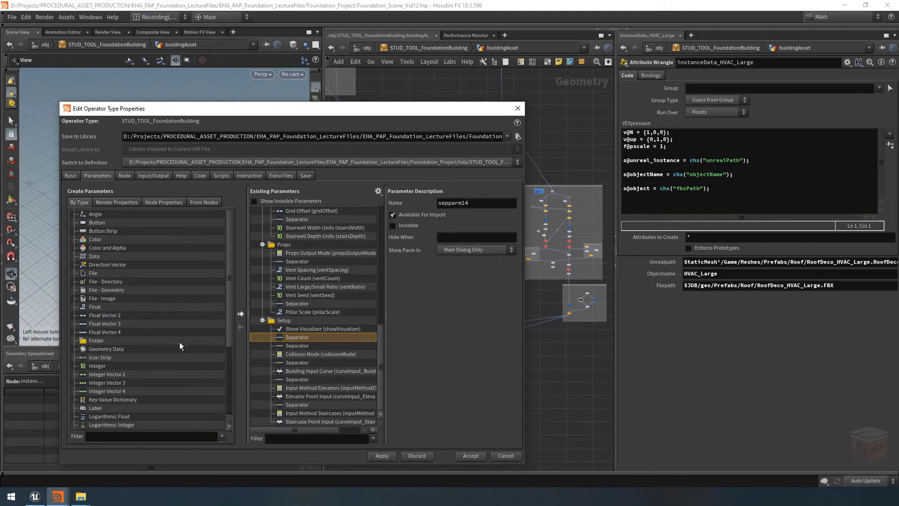
left_click(113, 283)
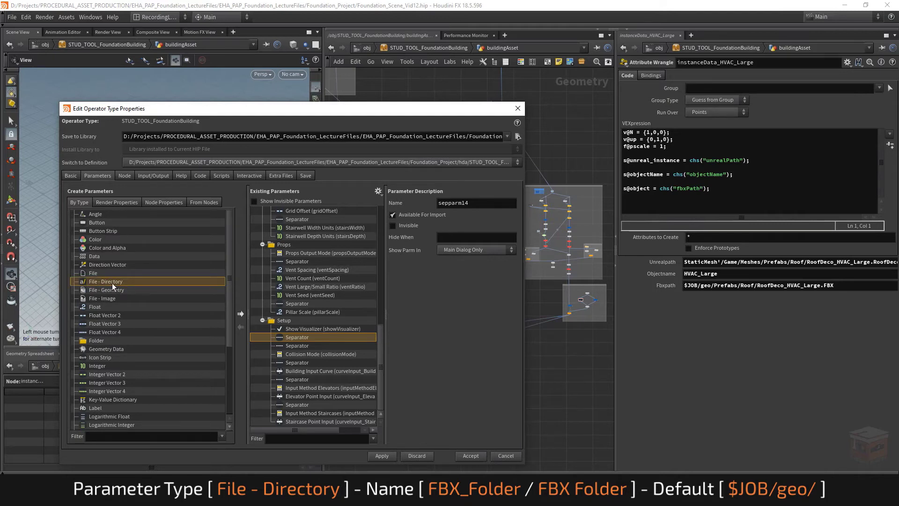
left_click_drag(107, 281, 301, 341)
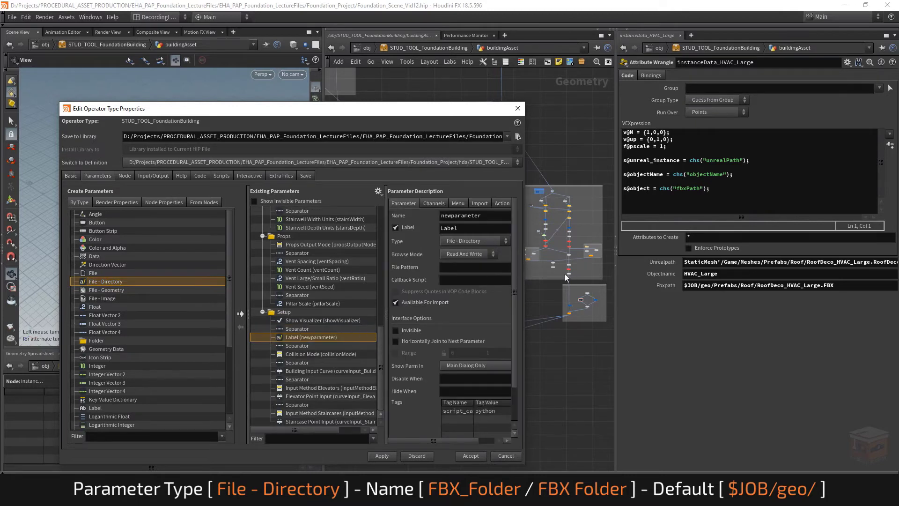
Name the new directory parameter FBX_Folder and label it FBX Folder
left_click_drag(524, 232, 573, 231)
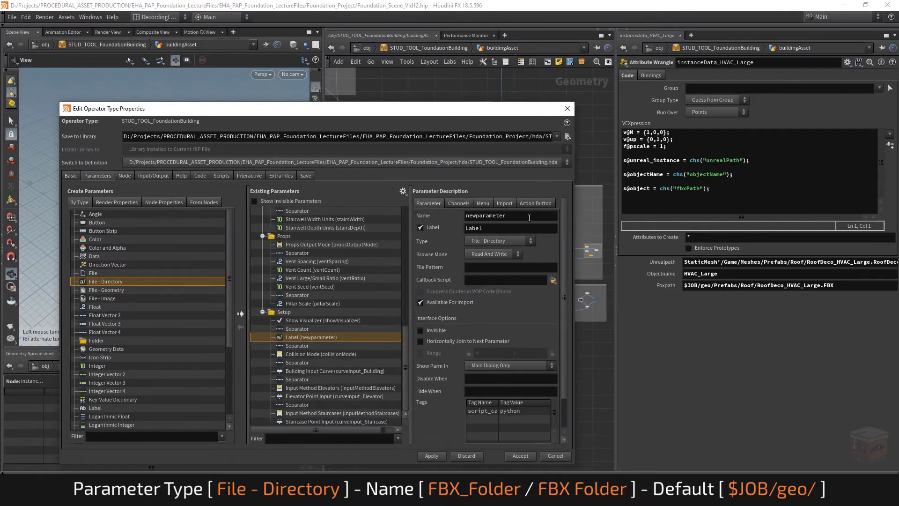
left_click(511, 216)
type("FB")
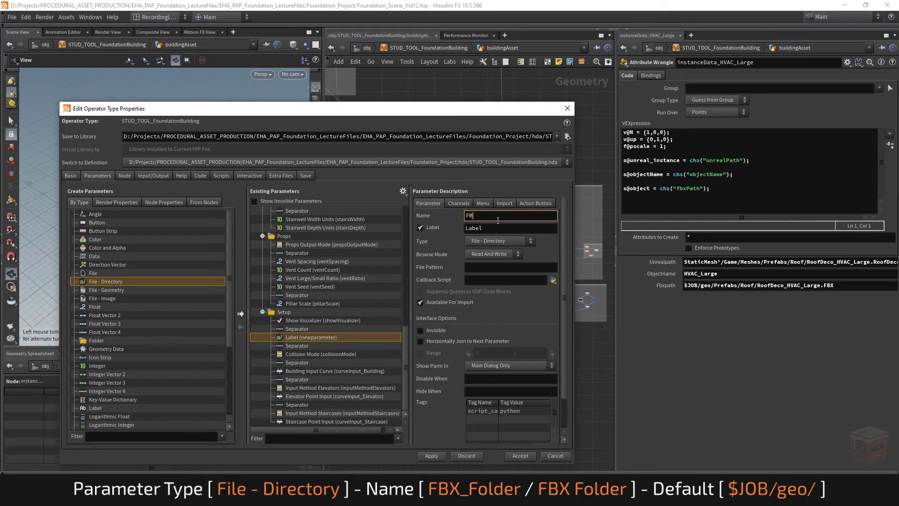
type("X_Folder")
key("Tab")
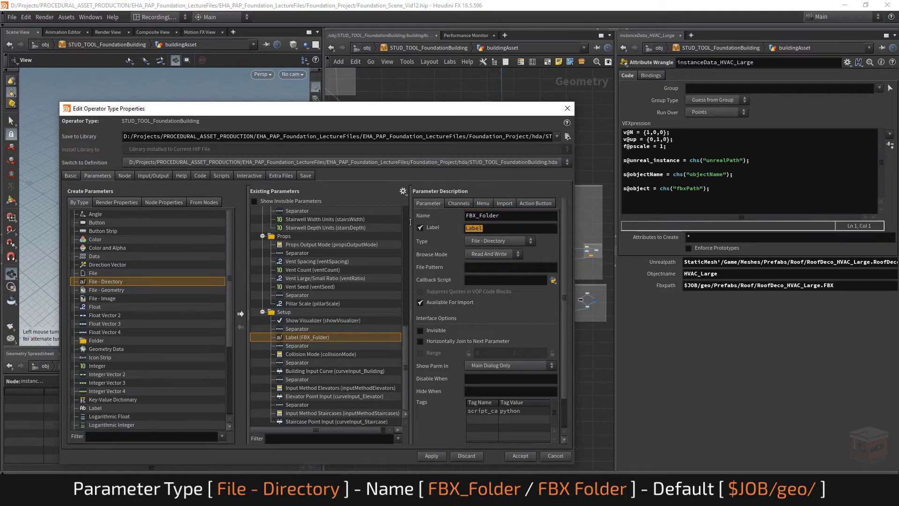
type("F")
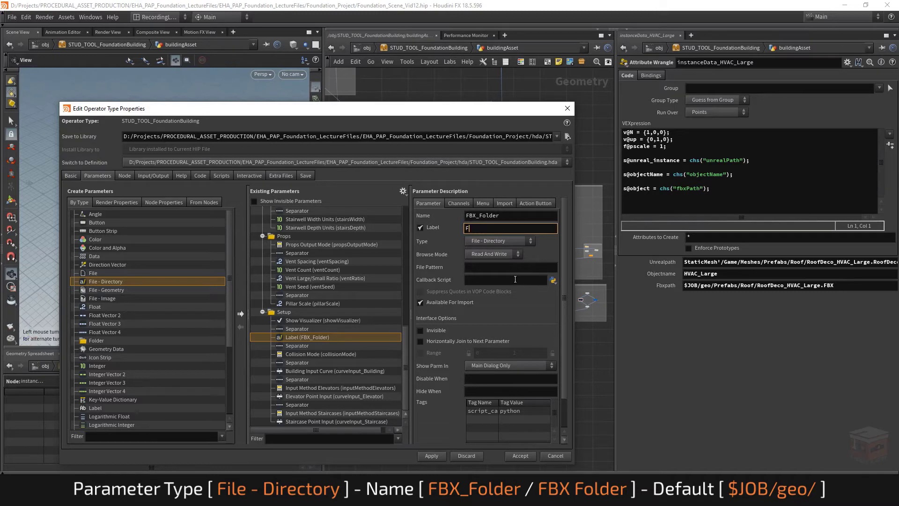
type("BX Folder")
key("Return")
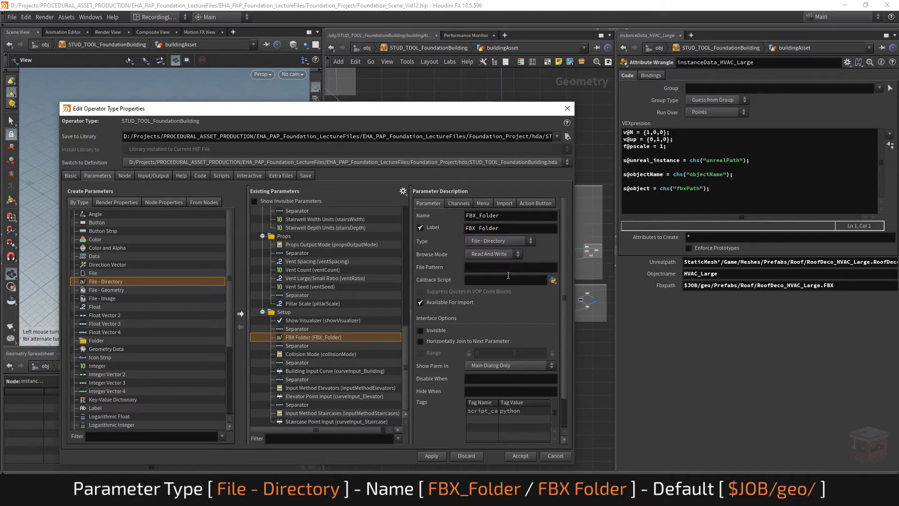
Set the FBX Folder parameter's default to $JOB/geo/, copied from the start of the wrangle's Fbxpath
left_click(457, 204)
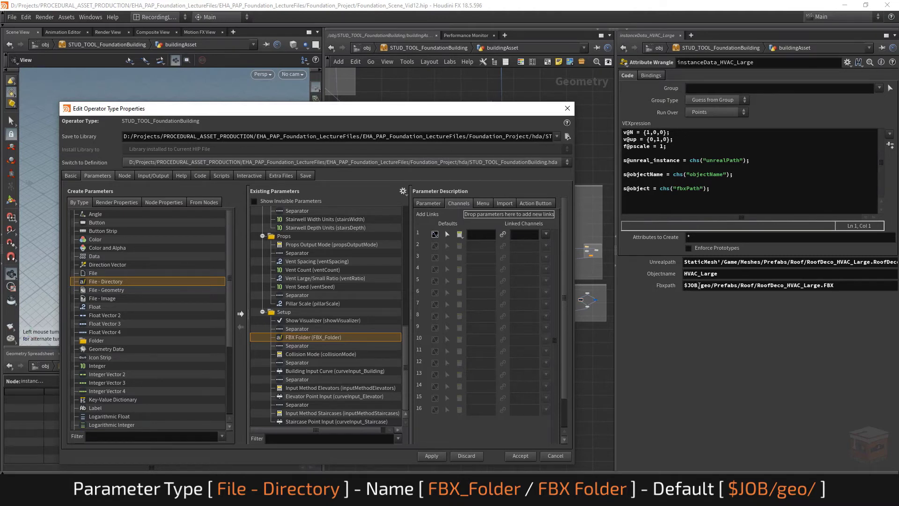
left_click_drag(715, 286, 666, 288)
key("ctrl+c")
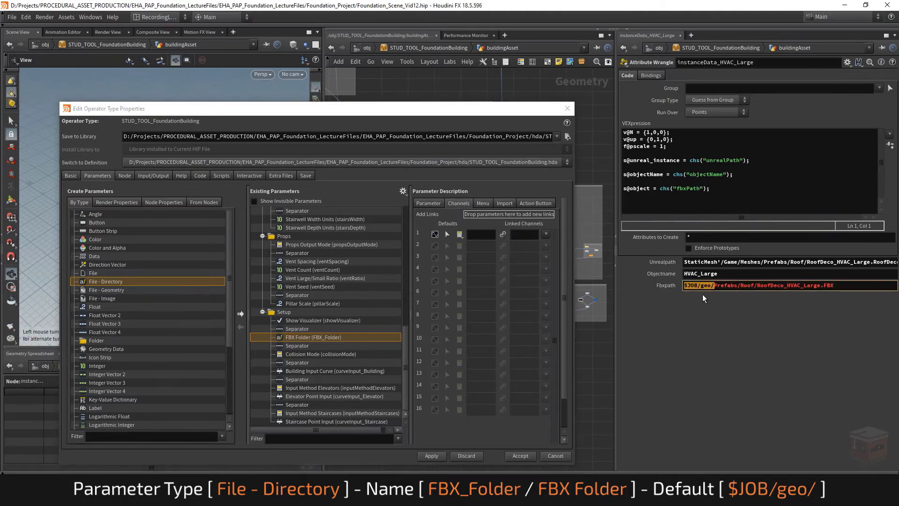
left_click(478, 234)
key("ctrl+v")
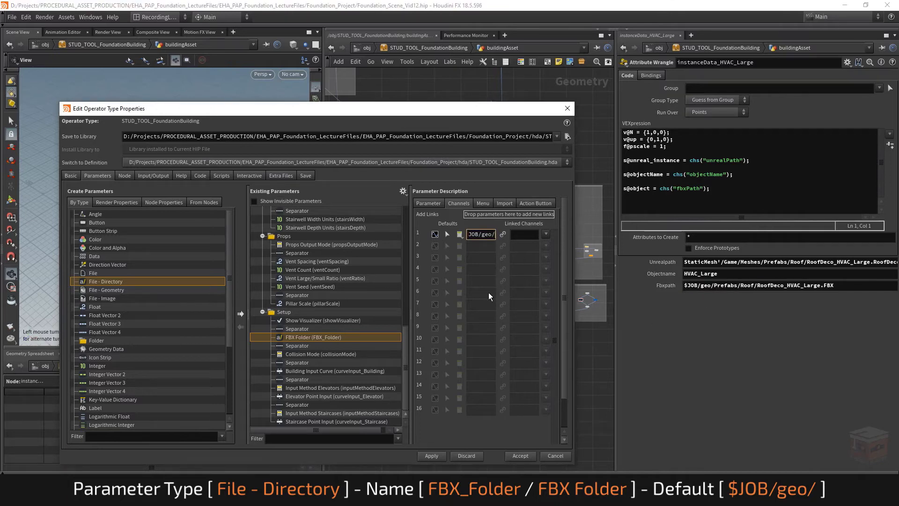
key("Return")
left_click_drag(575, 258, 634, 258)
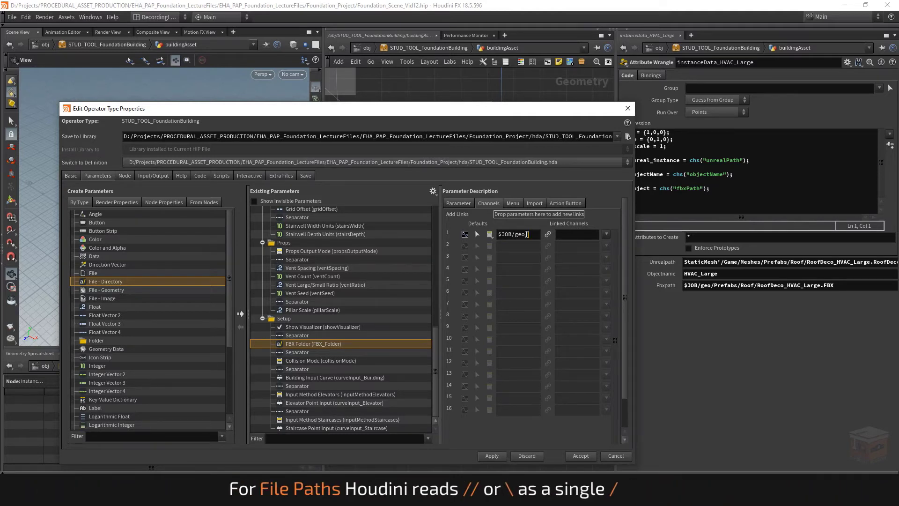
Examine the trailing slash in the FBX Folder parameter's default path
double_click(535, 233)
left_click(536, 233)
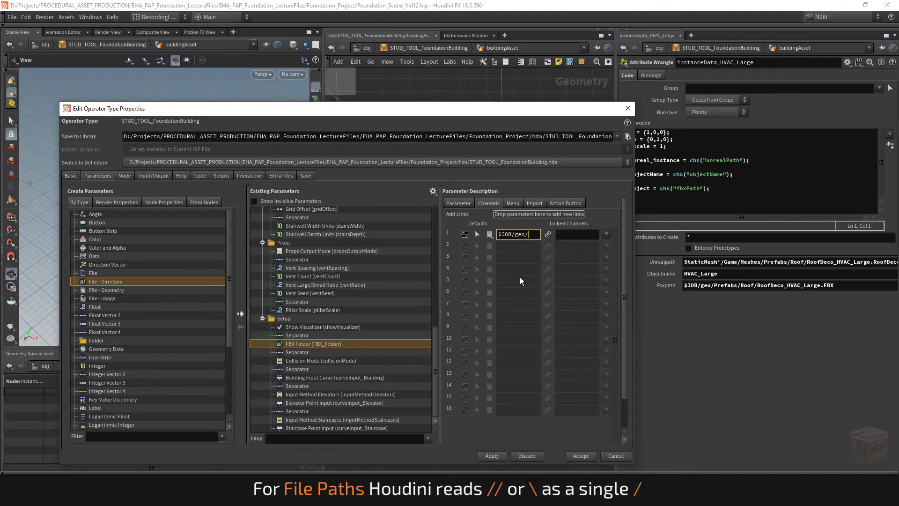
left_click_drag(536, 234, 498, 235)
left_click(535, 232)
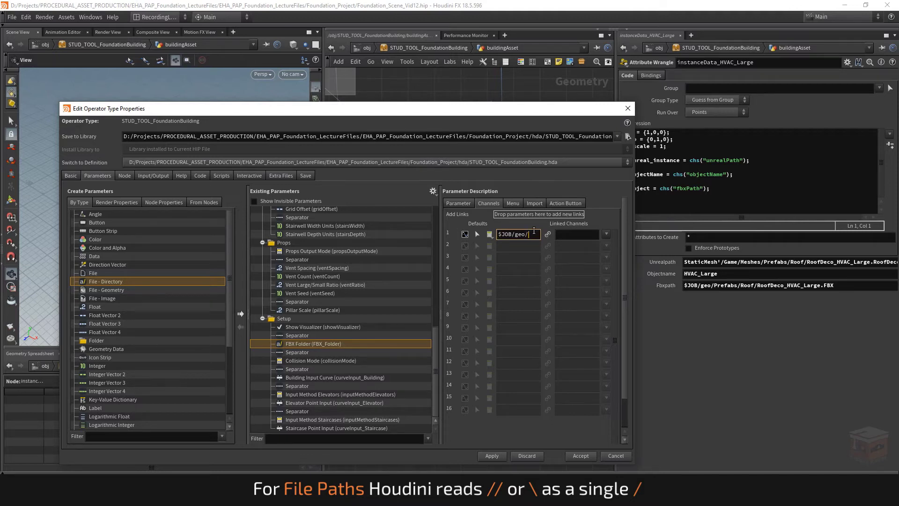
Try removing the slash after $JOB/geo in the wrangle's Fbxpath, and undo the removal
double_click(712, 286)
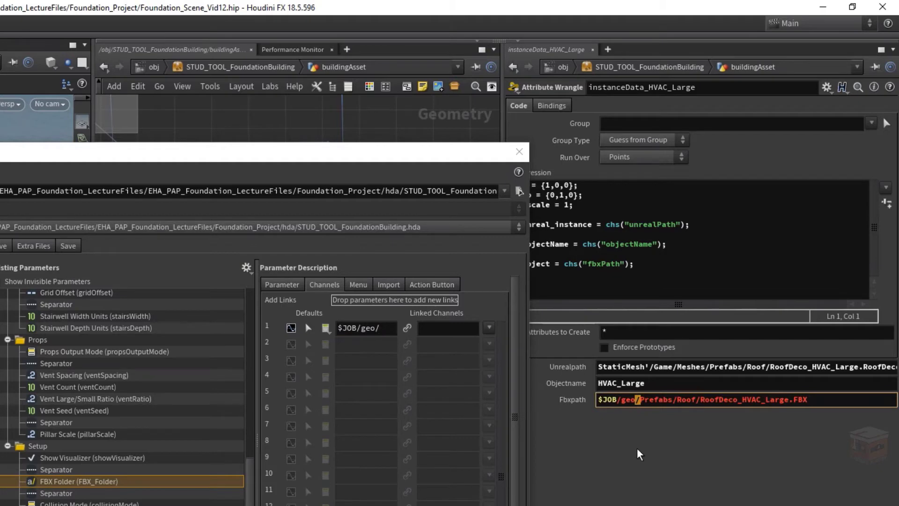
key("BackSpace")
key("Return")
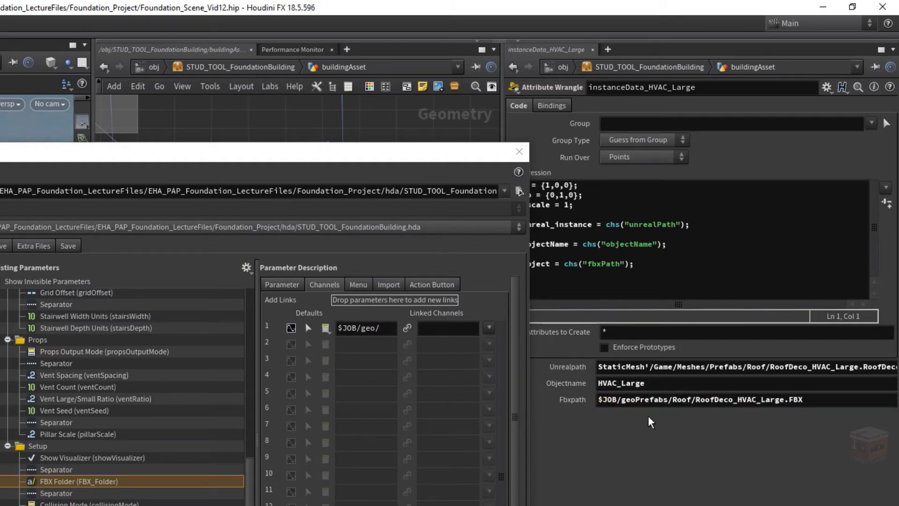
key("ctrl+z")
left_click(386, 330)
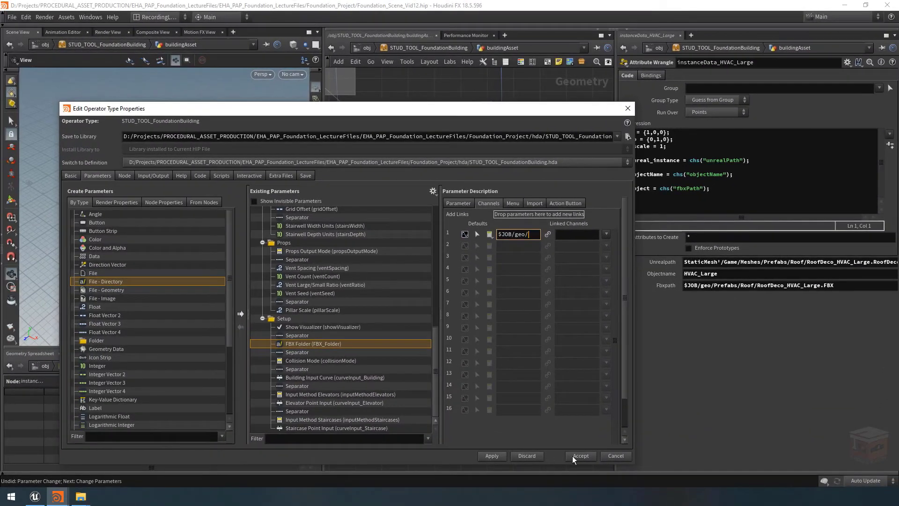
Apply the type property changes and open STUD_TOOL_FoundationBuilding's parameters in a separate window beside the network
left_click(492, 456)
left_click_drag(565, 110, 355, 434)
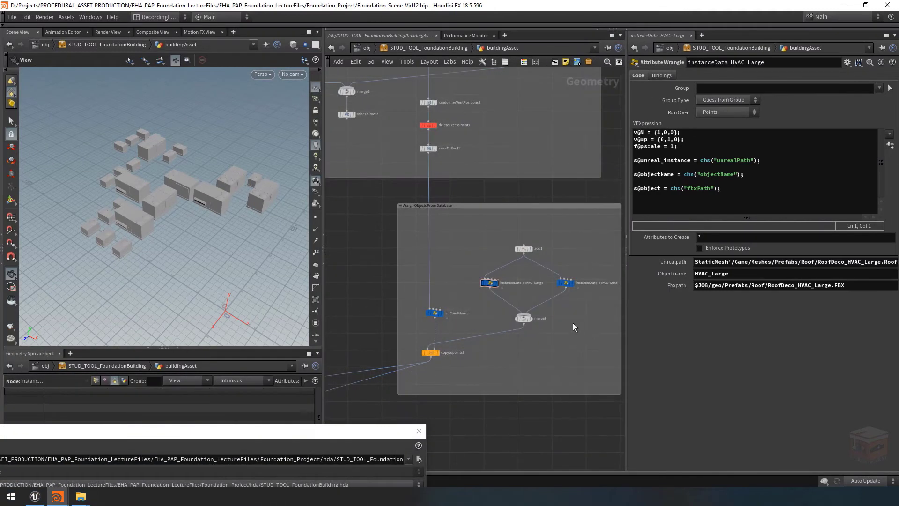
right_click(435, 47)
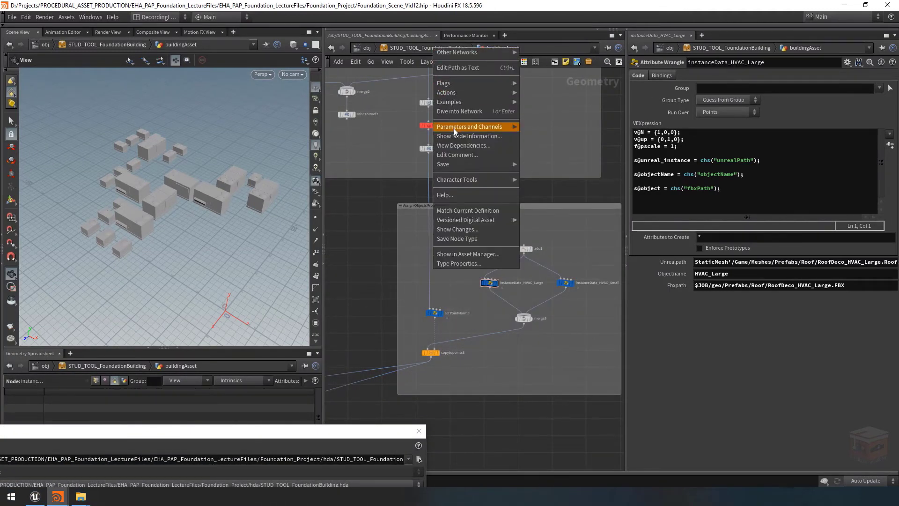
mouse_move(468, 126)
left_click(550, 131)
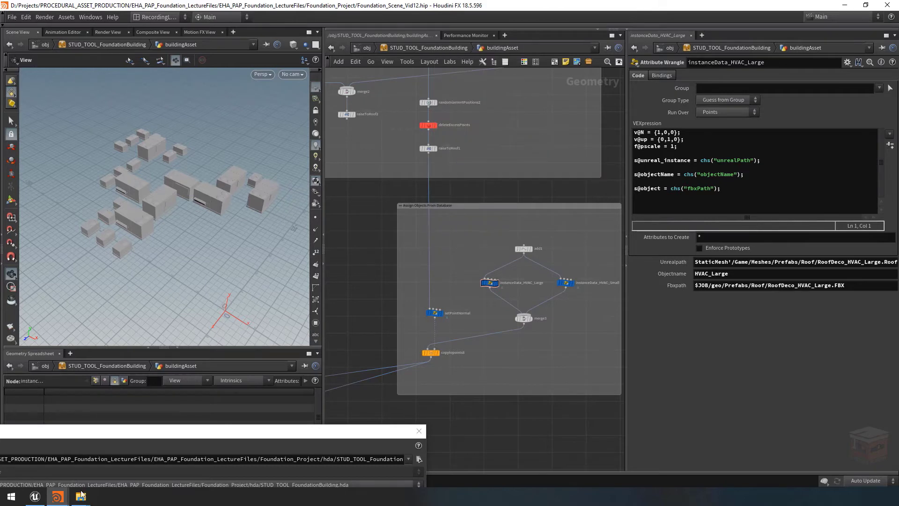
mouse_move(58, 496)
left_click(130, 462)
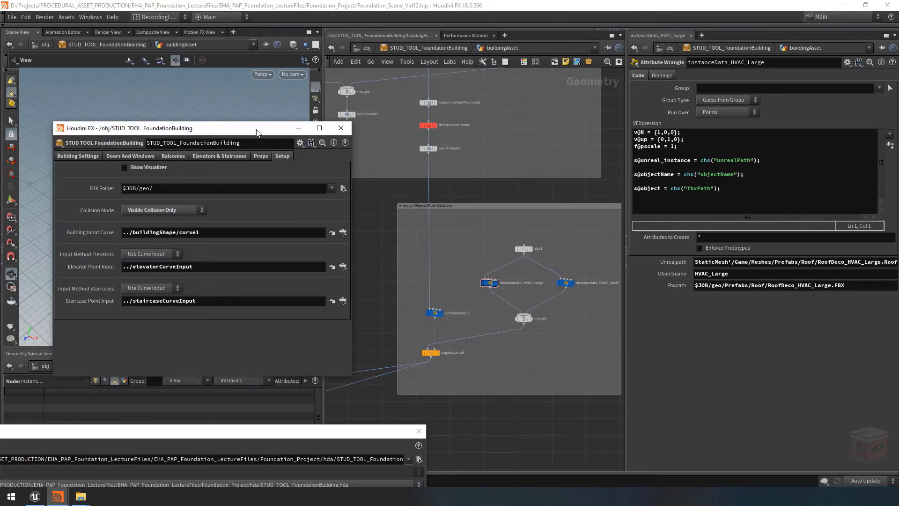
left_click_drag(259, 133, 249, 133)
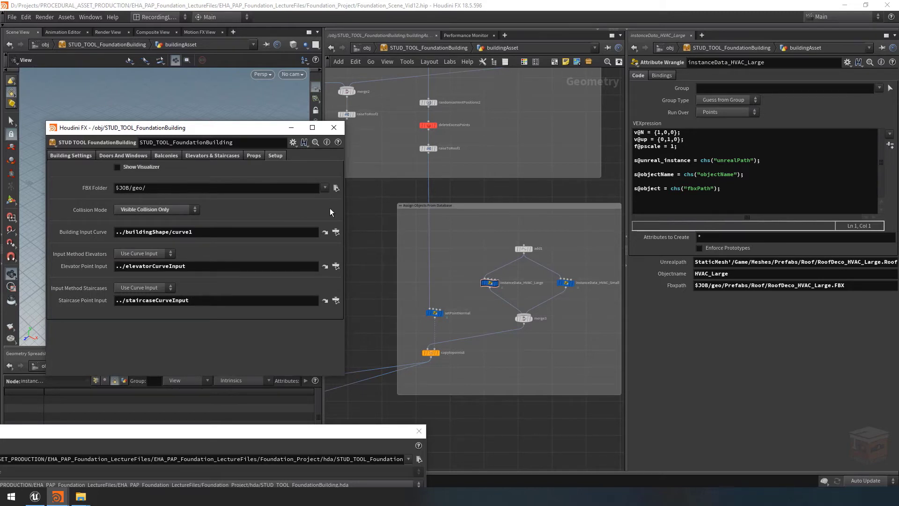
View the contents of $JOB/geo/ in the FBX Folder parameter's file chooser and close it without choosing anything
left_click(336, 189)
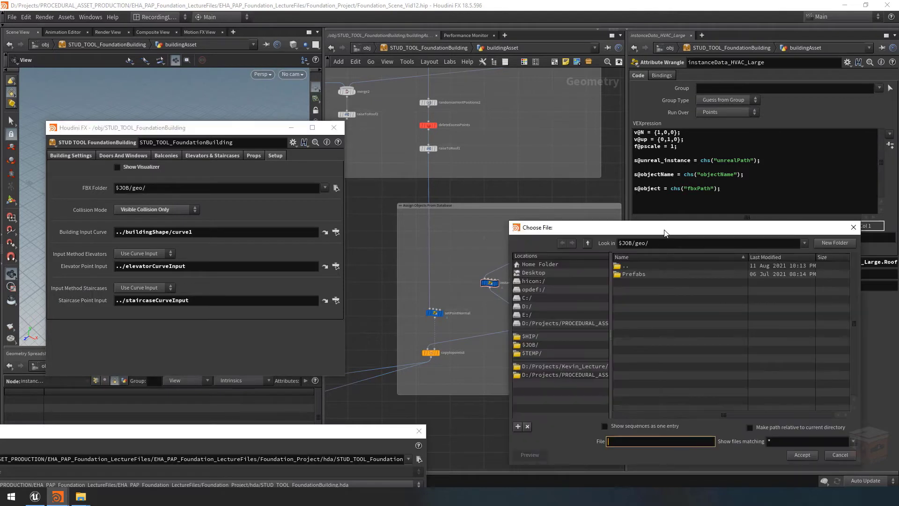
left_click_drag(664, 229, 514, 193)
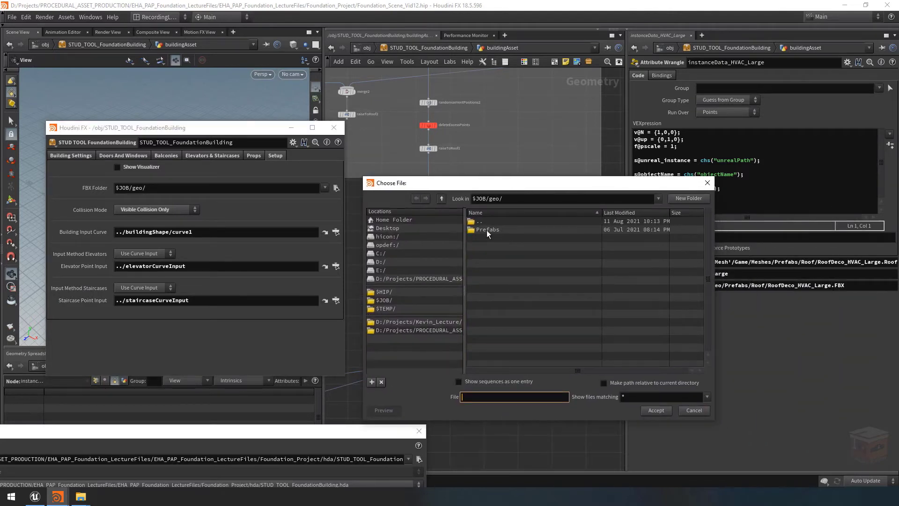
key("Escape")
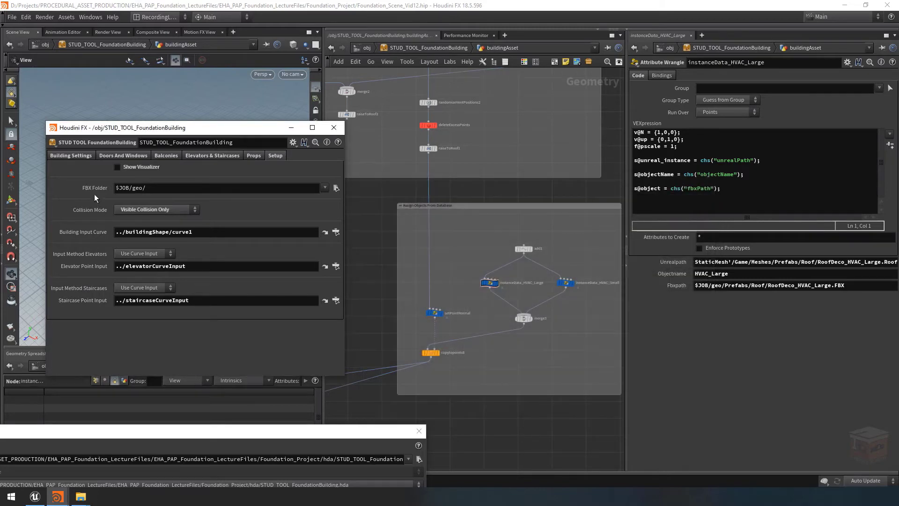
Copy the FBX Folder parameter and paste it as a relative reference over $JOB/geo in instanceData_HVAC_Large's Fbxpath
right_click(92, 187)
left_click(126, 259)
left_click(291, 128)
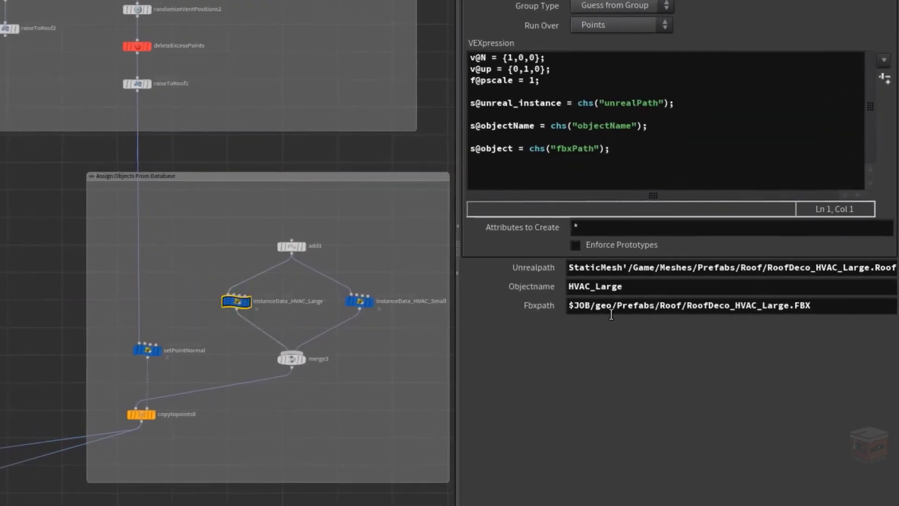
left_click_drag(610, 307, 539, 308)
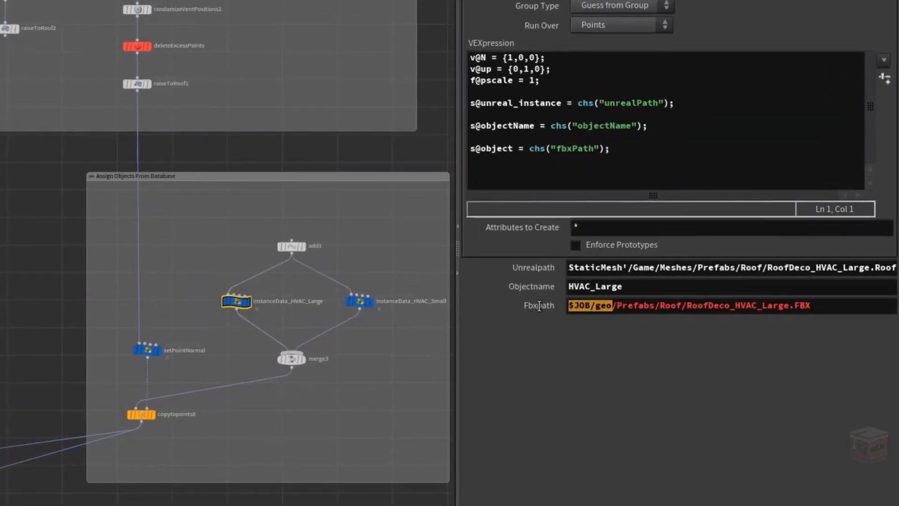
right_click(585, 305)
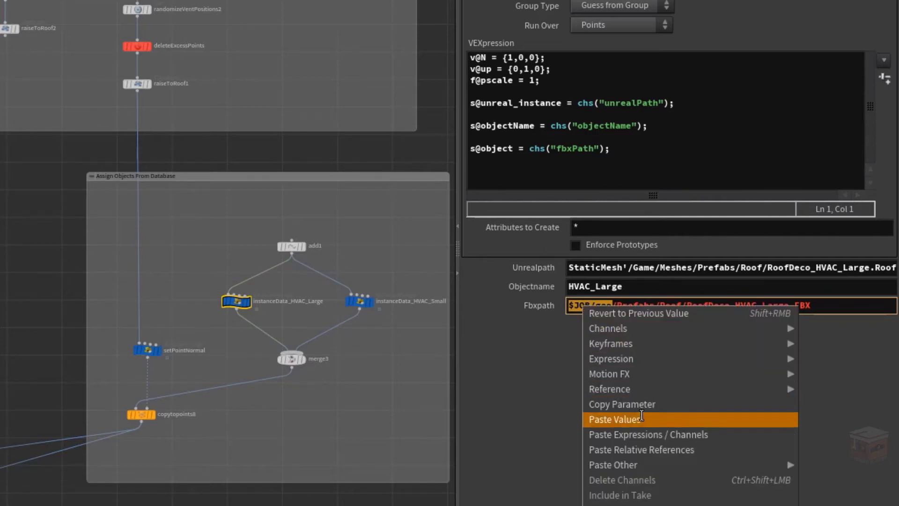
left_click(702, 450)
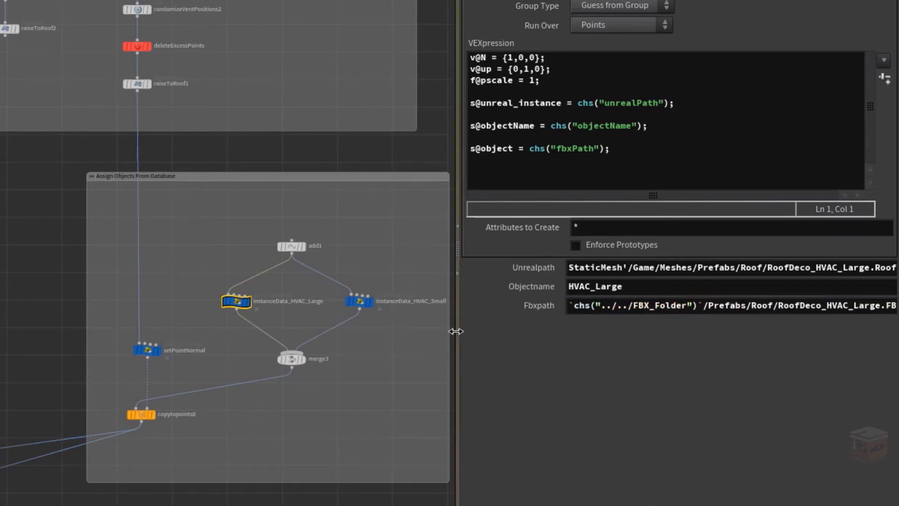
Widen the parameter pane and examine where the FBX_Folder reference meets /Prefabs in the Fbxpath expression
left_click_drag(456, 328, 277, 333)
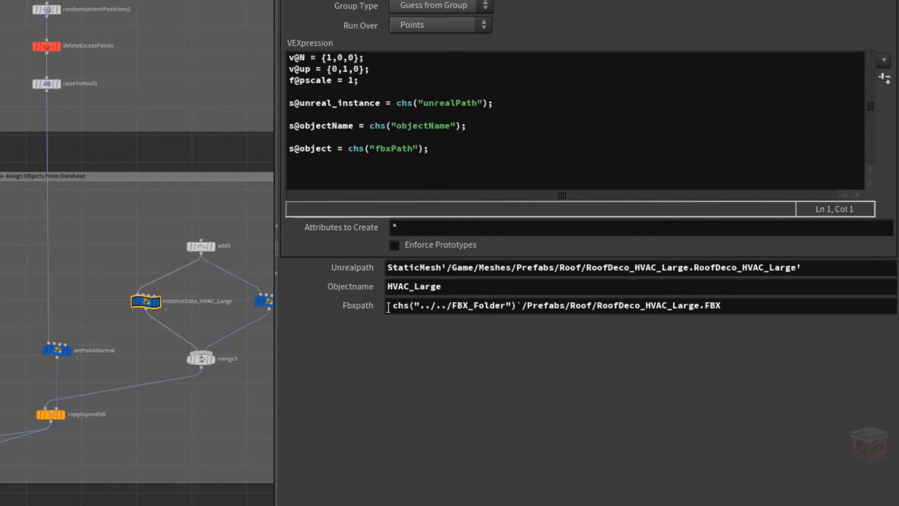
left_click(522, 307)
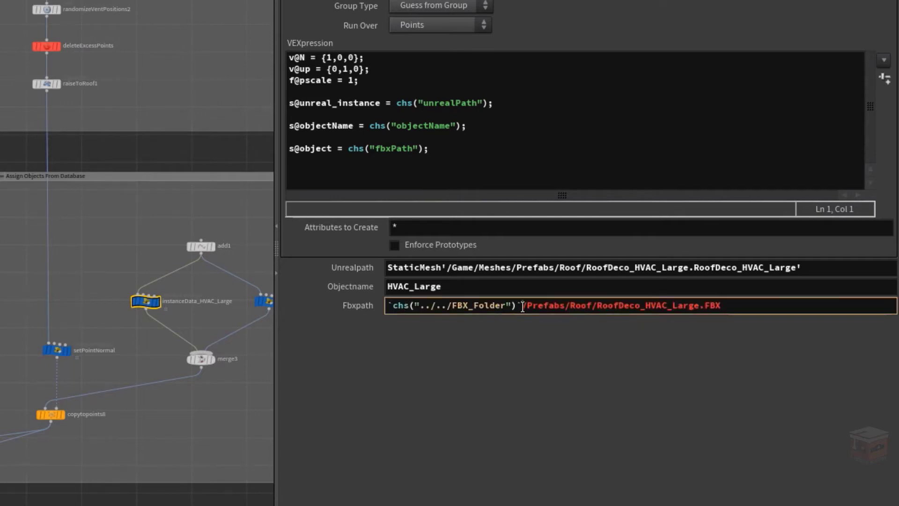
left_click_drag(523, 307, 515, 306)
left_click(459, 335)
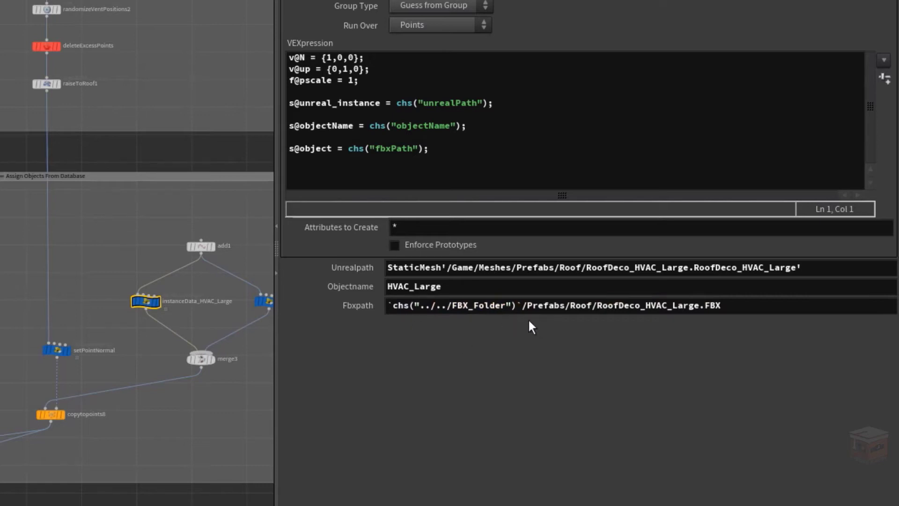
Show the evaluated value of Fbxpath and examine the slashes between geo and Prefabs
left_click(353, 309)
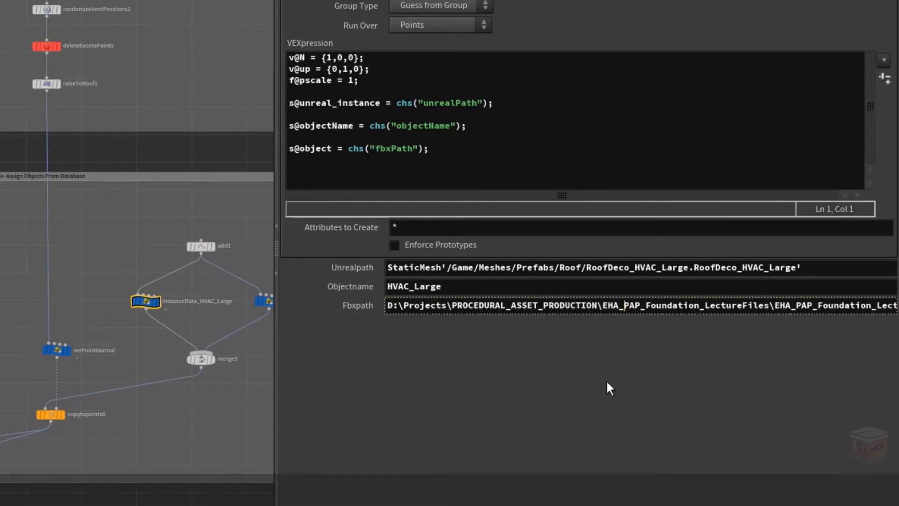
key("Right")
key("Right")
key("Right")
key("Right")
key("Right")
key("Right")
key("Right")
key("Right")
key("Right")
key("Right")
key("Right")
key("Right")
key("Right")
key("Right")
key("Right")
key("Right")
key("Right")
key("Right")
key("Right")
key("Right")
key("Right")
key("Right")
key("Right")
key("Right")
key("Right")
key("Right")
key("Right")
key("Right")
key("Right")
key("Right")
key("Right")
key("Right")
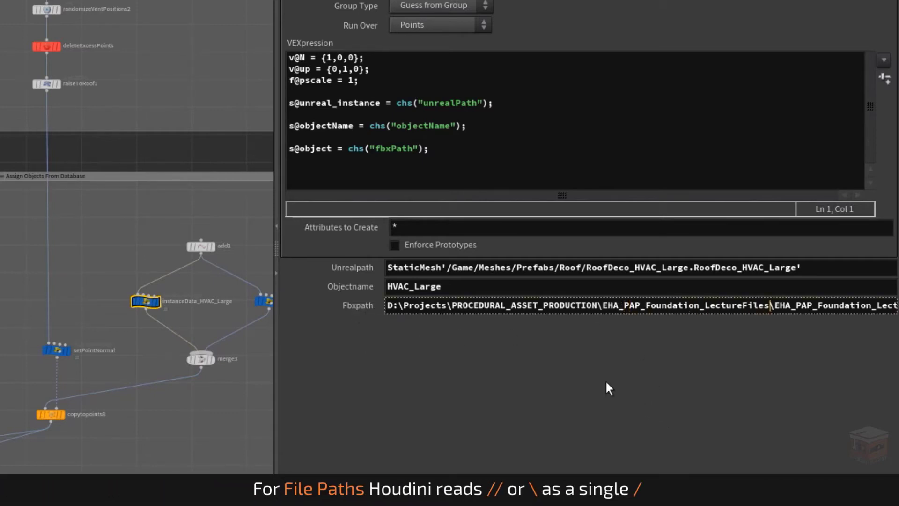
key("Right")
key("Right")
key("Right")
key("Right")
key("Right")
key("Right")
key("Right")
key("Right")
key("Right")
key("Right")
key("Right")
key("Right")
key("Right")
key("Right")
key("Right")
key("Right")
key("Right")
key("Right")
key("Right")
key("Right")
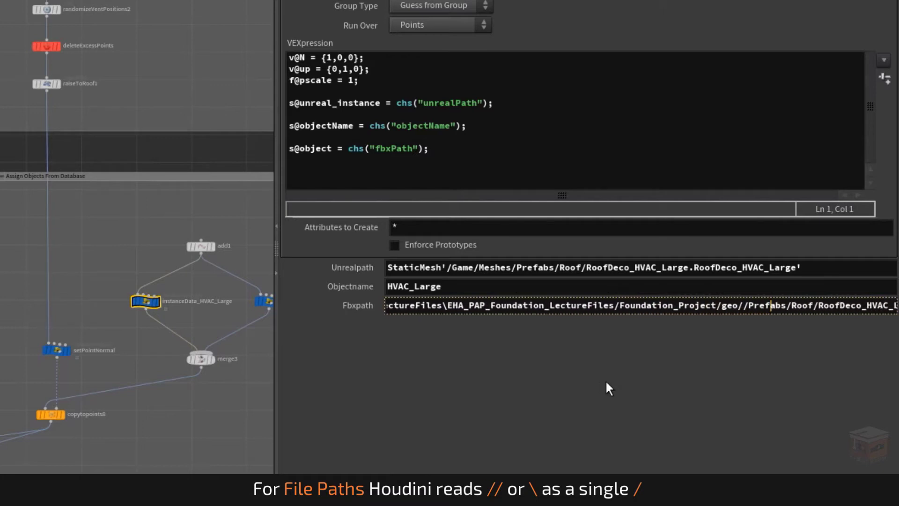
key("Left")
key("Left")
key("Left")
key("Left")
key("Left")
key("Left")
key("Left")
key("Left")
key("Left")
key("Left")
key("Left")
key("Left")
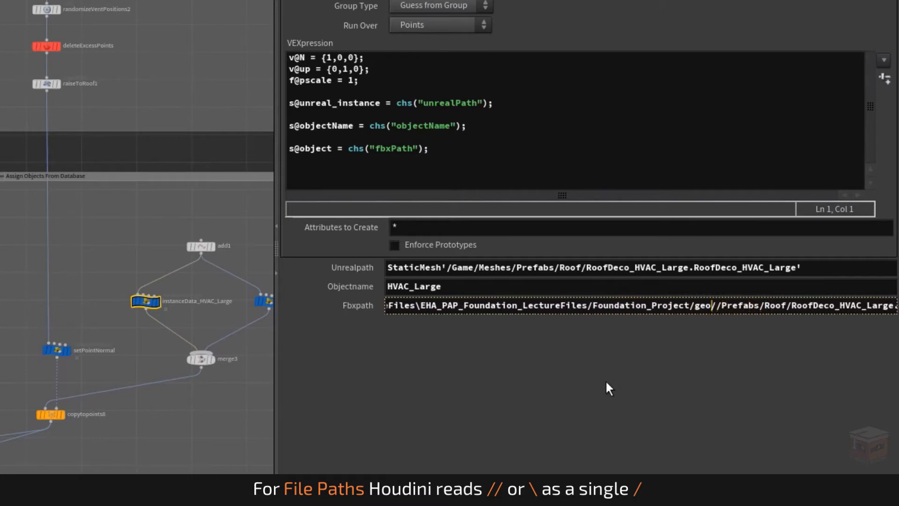
Examine the slashes between geo and Prefabs in the evaluated Fbxpath of instanceData_HVAC_Large and return the parameter to its expression
key("Right")
key("Right")
key("Right")
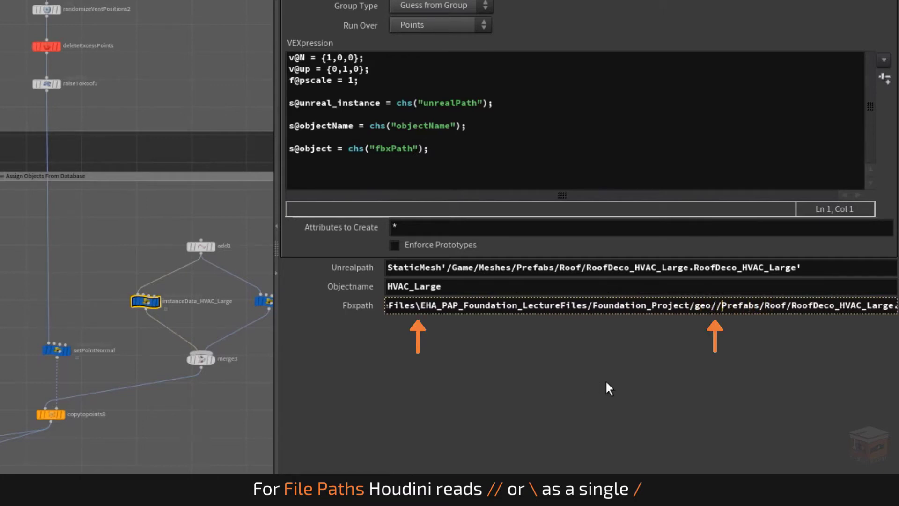
key("Left")
key("Right")
key("Left")
key("Left")
key("Right")
key("Right")
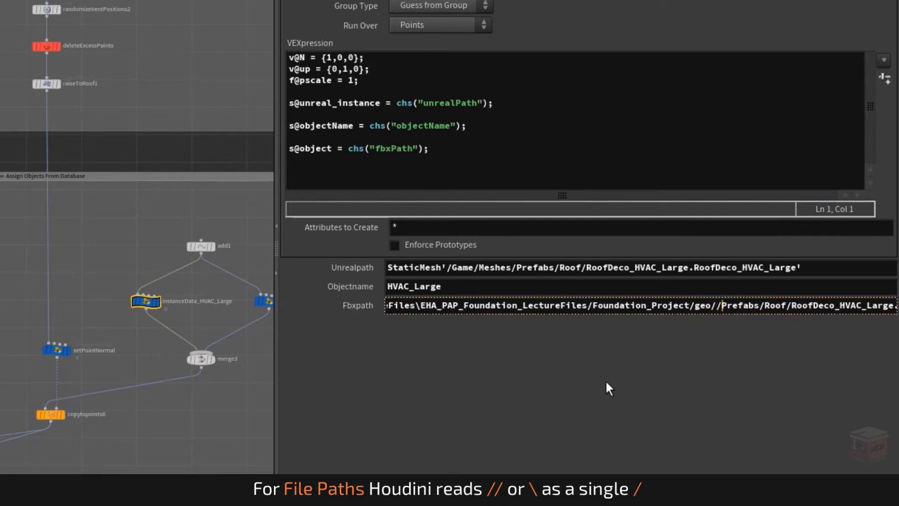
left_click(344, 309)
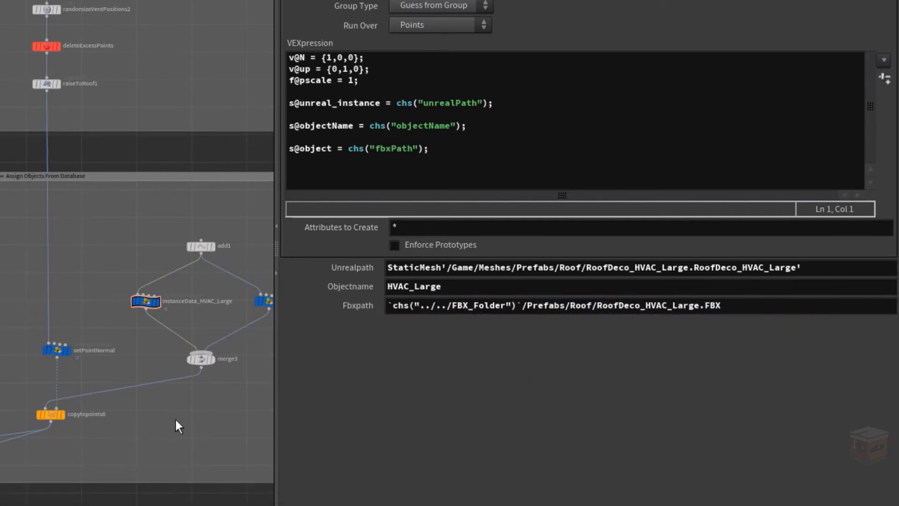
Paste the FBX_Folder relative reference over $JOB/geo in instanceData_HVAC_Small's Fbxpath and show the evaluated path
middle_click_drag(176, 420, 84, 436)
left_click(177, 320)
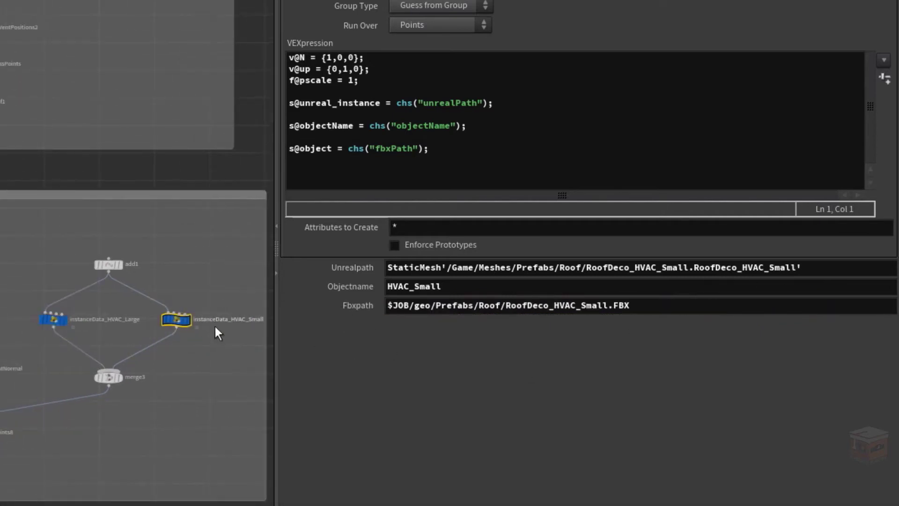
left_click_drag(430, 307, 387, 307)
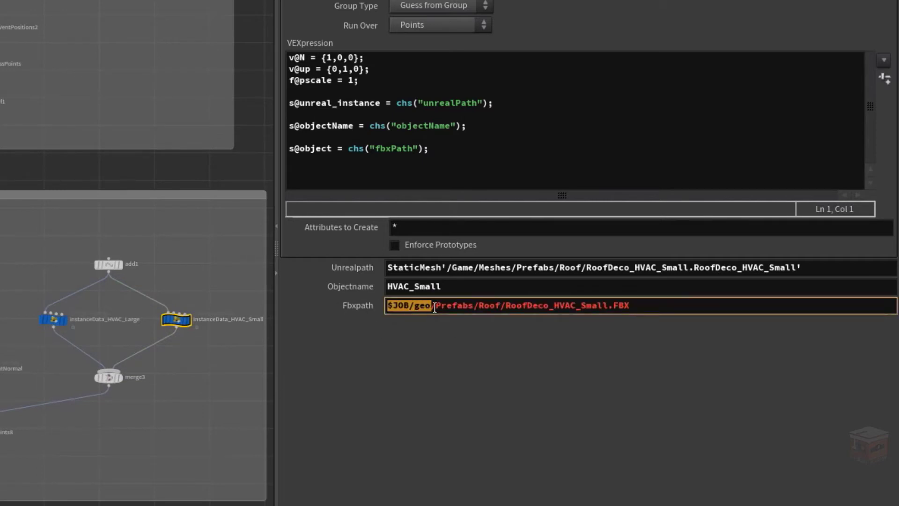
right_click(416, 308)
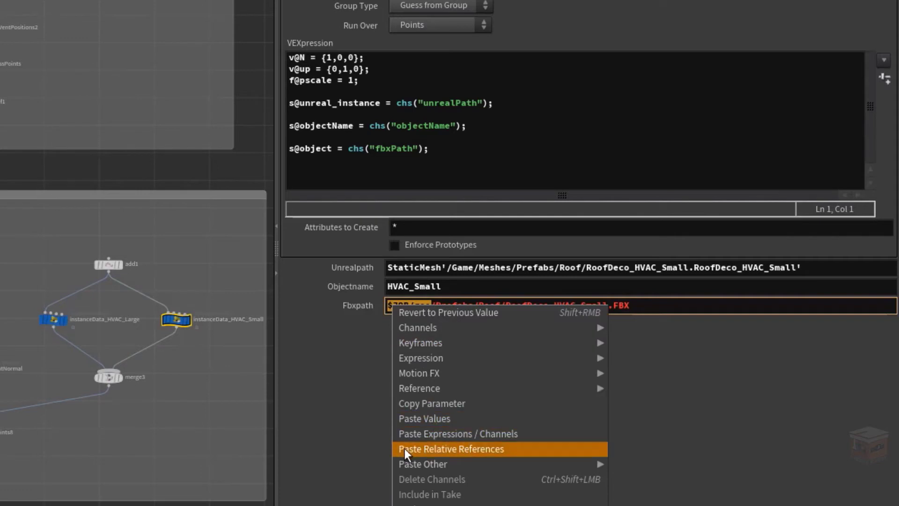
left_click(485, 449)
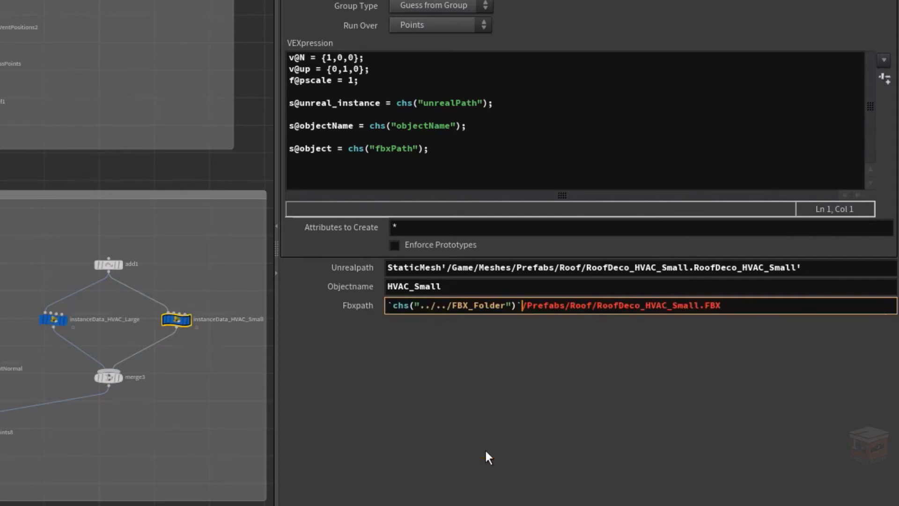
left_click(216, 411)
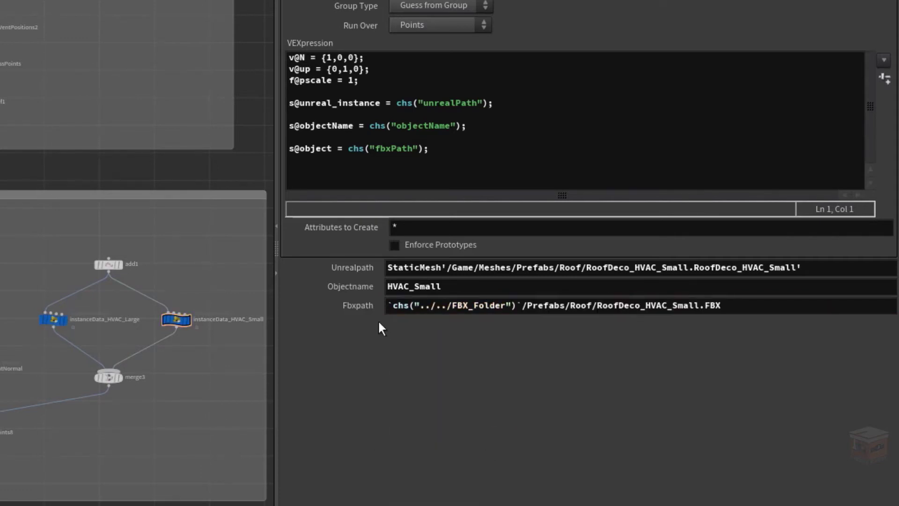
left_click(353, 308)
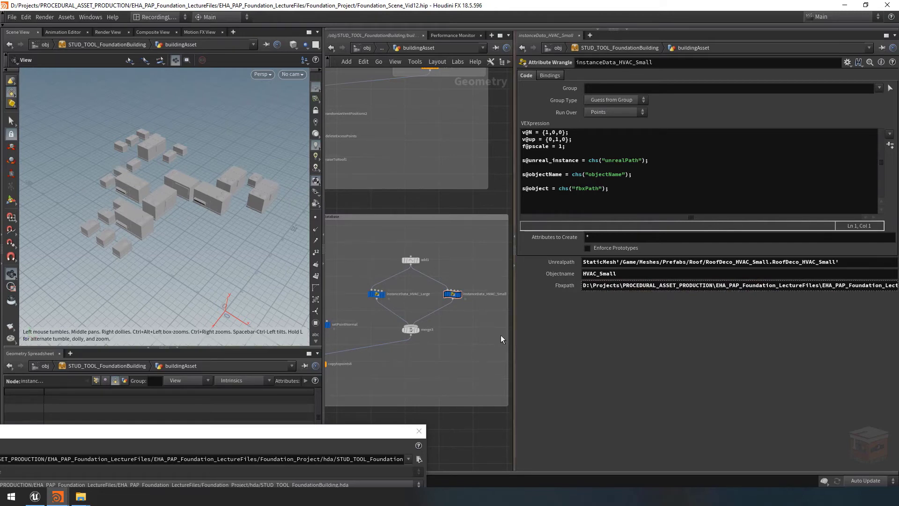
Bypass instanceData_HVAC_Small to check the small props in the viewport and enable the node again
scroll(445, 293, "up", 4)
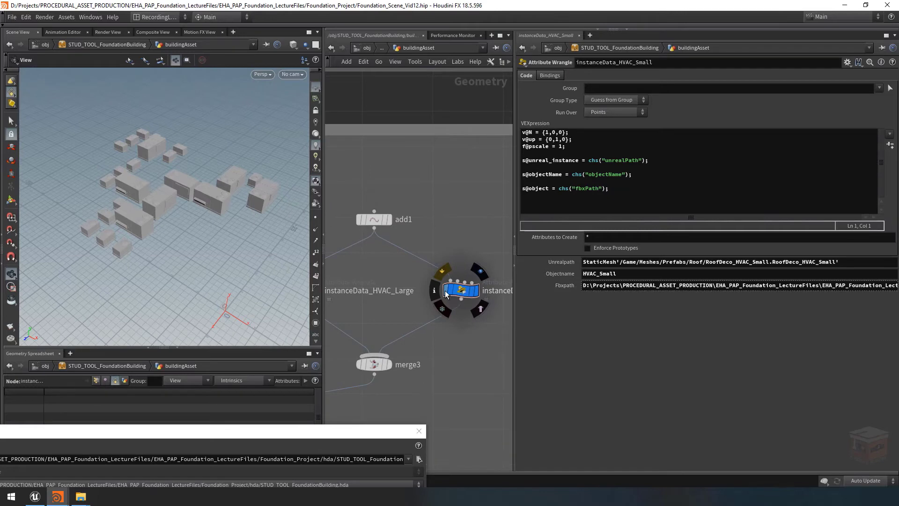
left_click(445, 290)
left_click_drag(89, 262, 135, 228)
right_click_drag(135, 227, 205, 225)
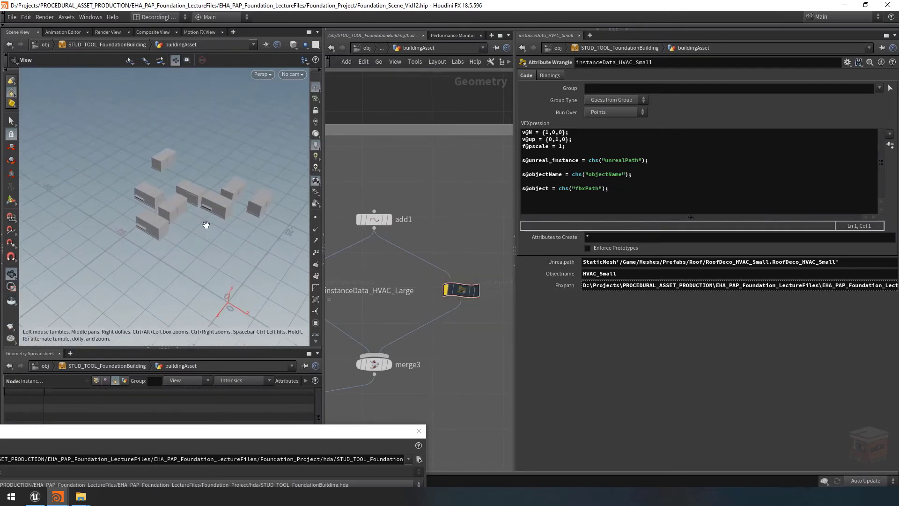
left_click(446, 291)
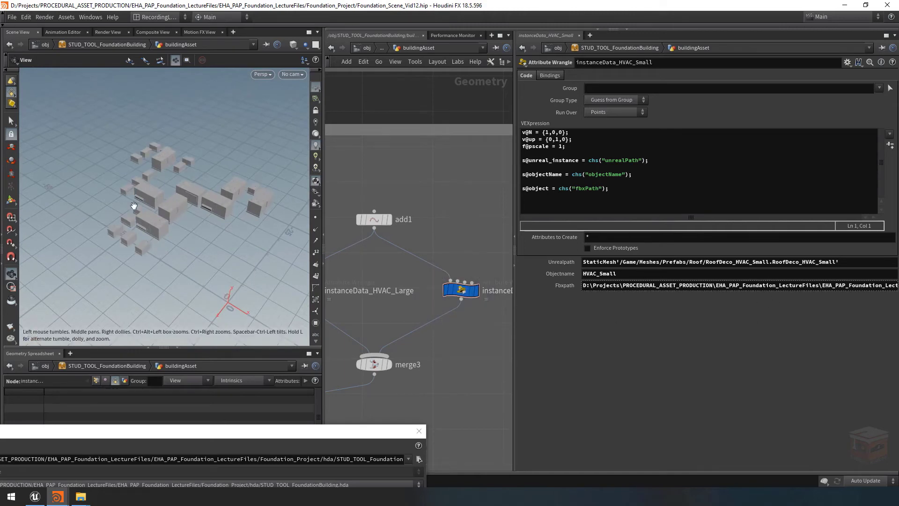
scroll(461, 351, "down", 5)
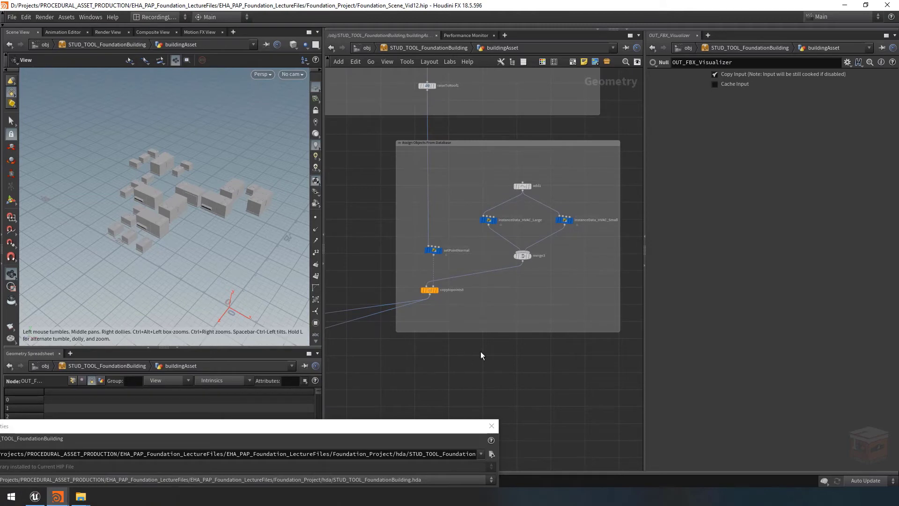
Close the type properties window and examine the point attributes in foreach_Object_end's node info
left_click(492, 426)
scroll(499, 361, "down", 10)
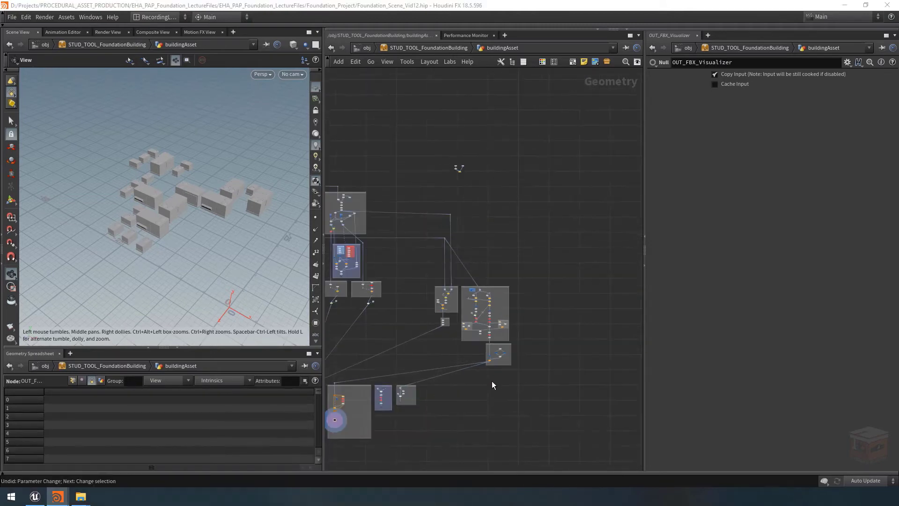
middle_click_drag(484, 388, 597, 357)
scroll(521, 368, "up", 8)
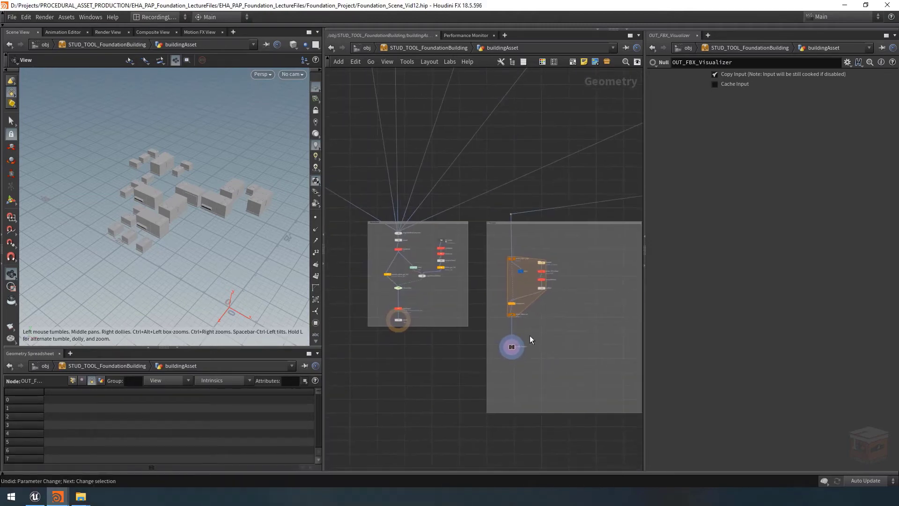
scroll(520, 332, "up", 3)
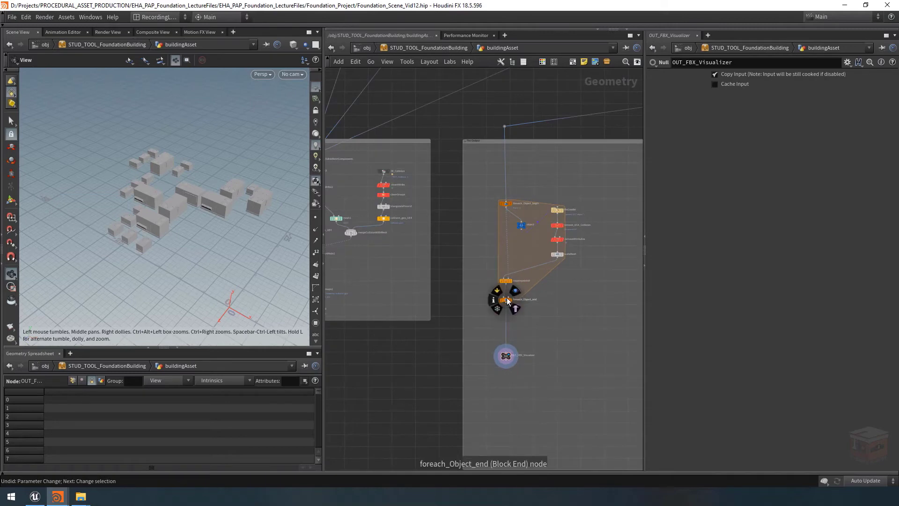
left_click(493, 300)
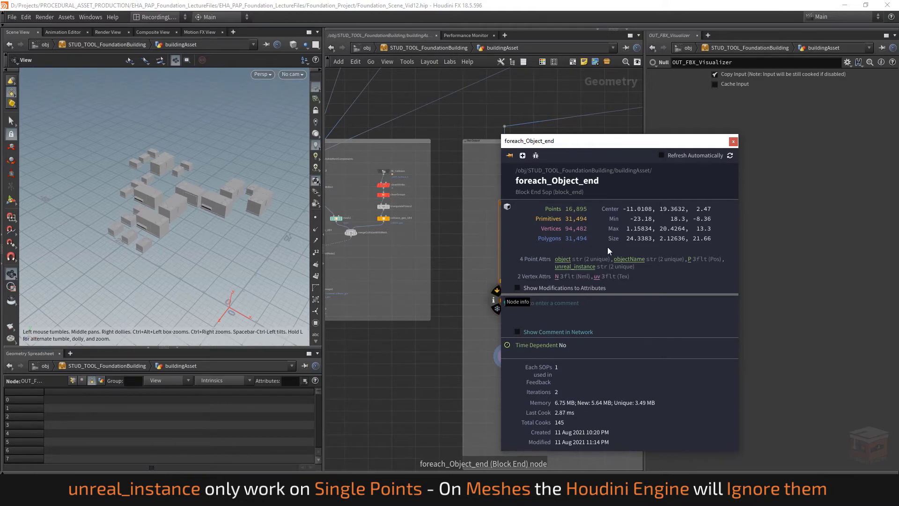
left_click(736, 142)
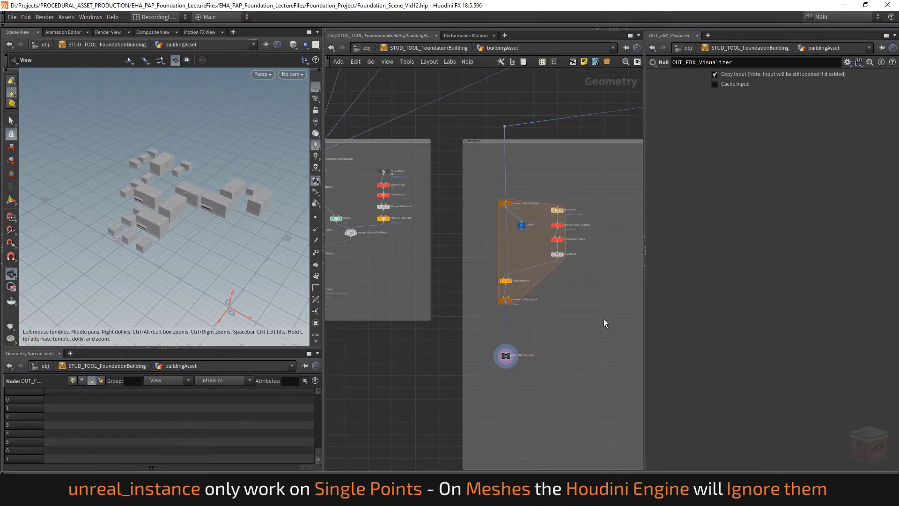
Set the display flag on buildingAsset's output0 node and save the STUD_TOOL_FoundationBuilding node type
scroll(593, 333, "down", 3)
middle_click_drag(423, 378, 460, 380)
scroll(462, 326, "up", 6)
left_click(471, 325)
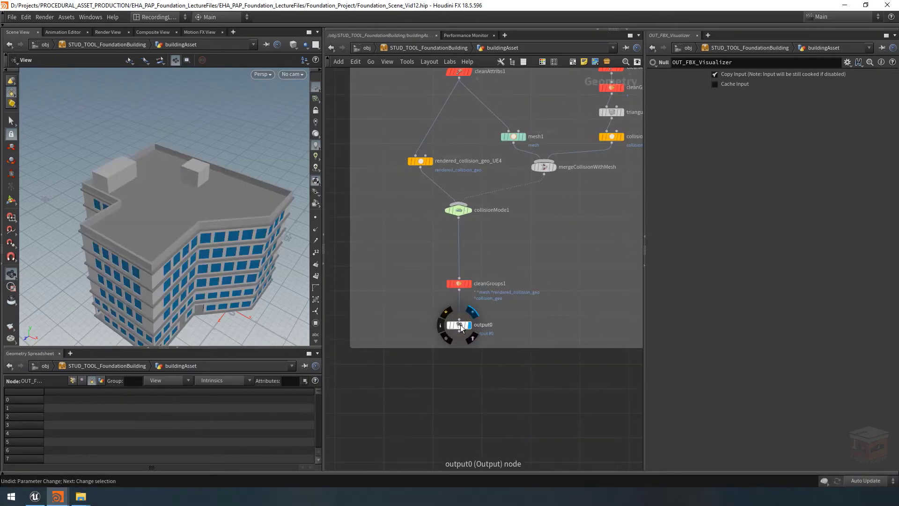
left_click(407, 48)
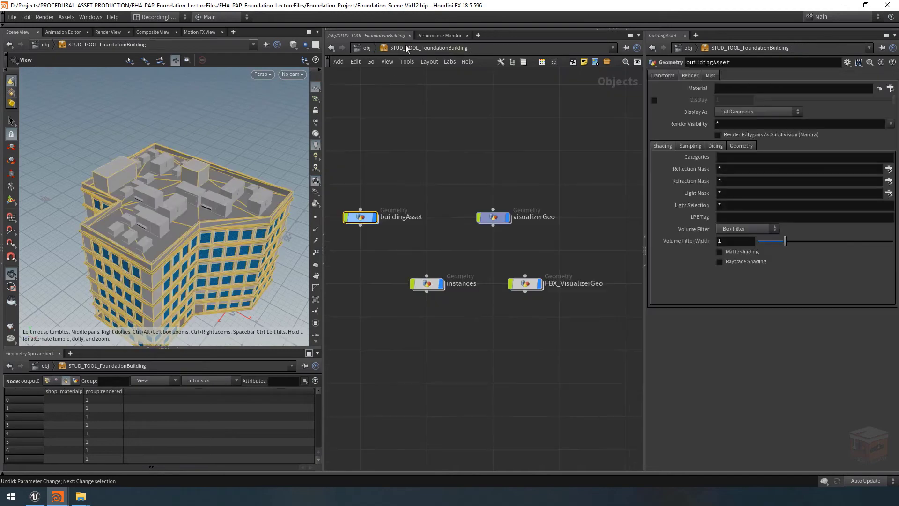
right_click(429, 49)
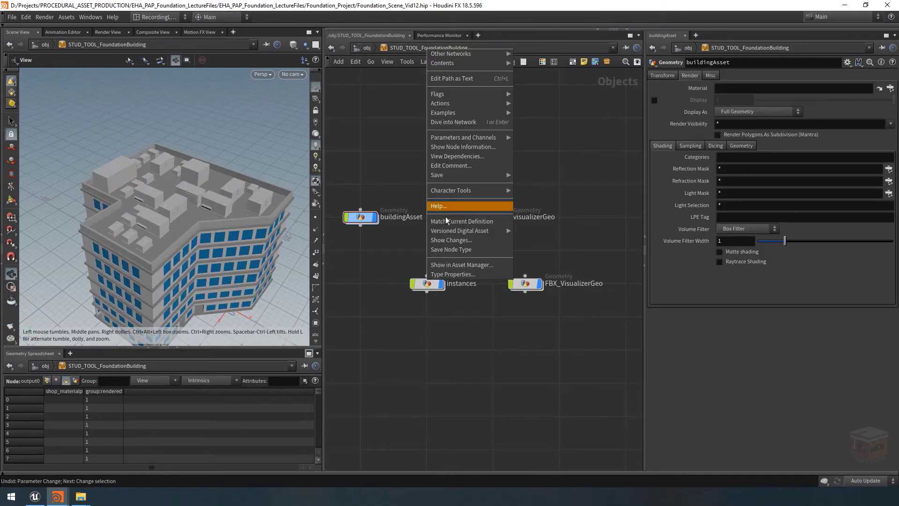
left_click(451, 250)
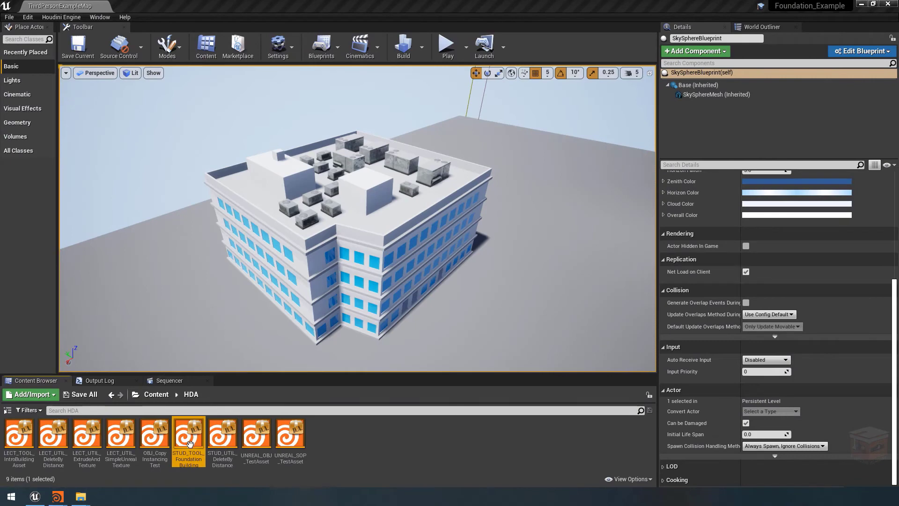
In Unreal Editor, reimport the STUD_TOOL_FoundationBuilding asset, rebuild the building in the level and reselect it
right_click(190, 436)
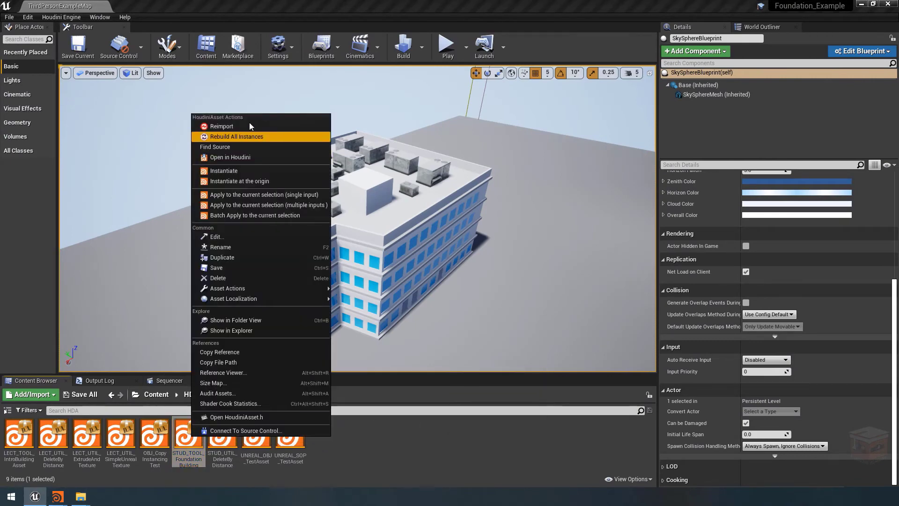
left_click(232, 132)
right_click(352, 225)
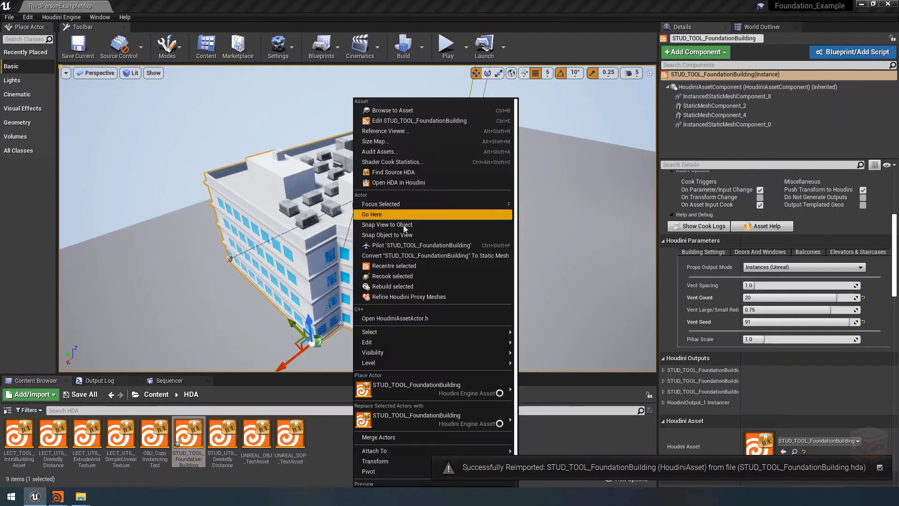
left_click(397, 288)
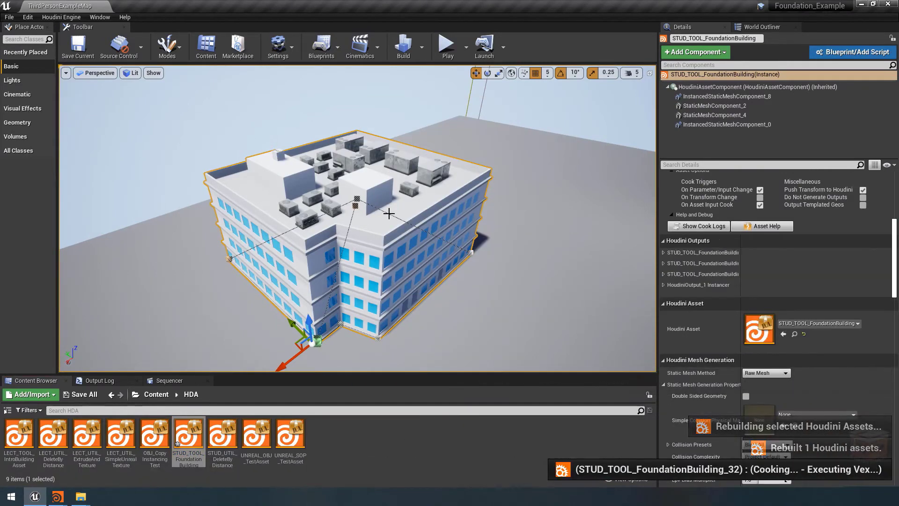
left_click(377, 229)
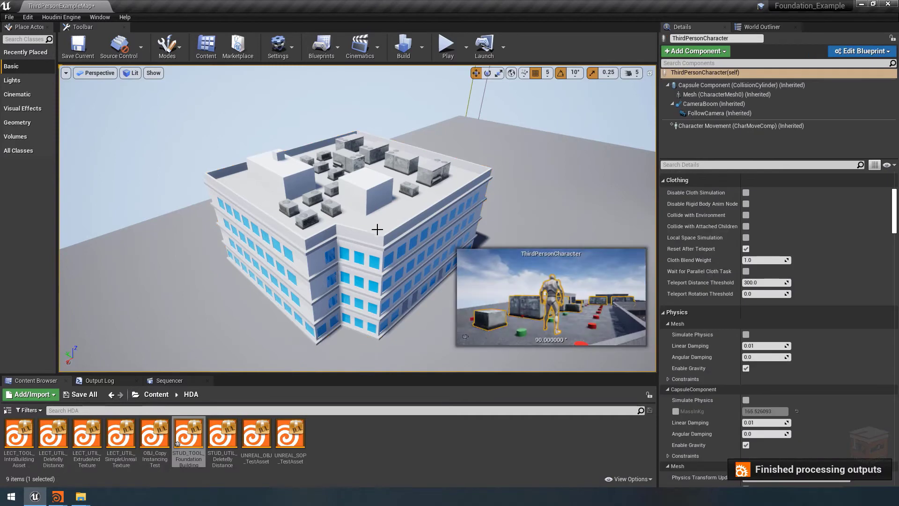
left_click(394, 213)
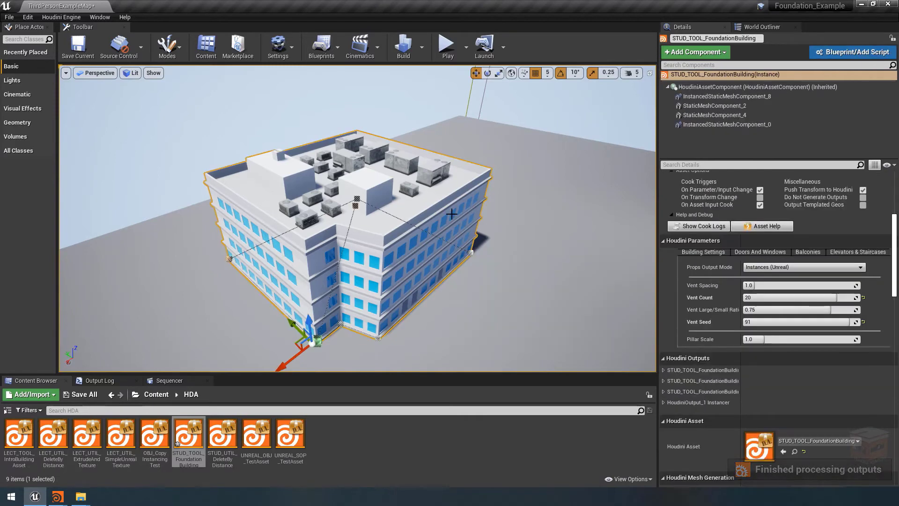
Widen the building's details area and set its Props Output Mode to Disabled
left_click_drag(452, 215, 446, 190)
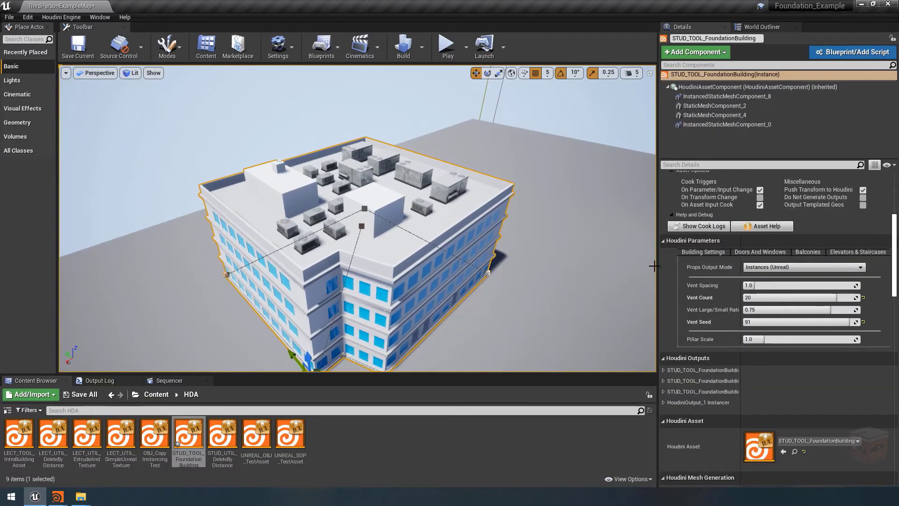
left_click_drag(655, 265, 517, 271)
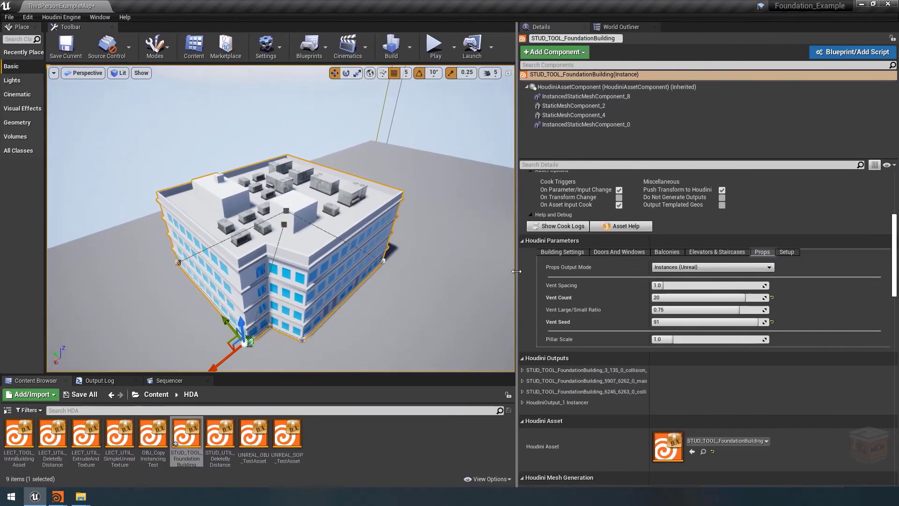
mouse_move(332, 241)
right_mouse_down()
mouse_move(331, 232)
mouse_move(332, 241)
right_mouse_up()
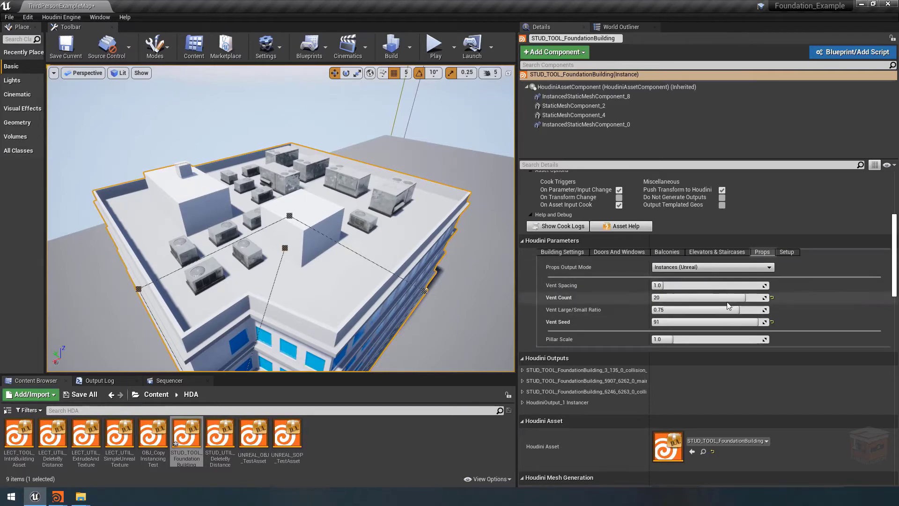
left_click(686, 268)
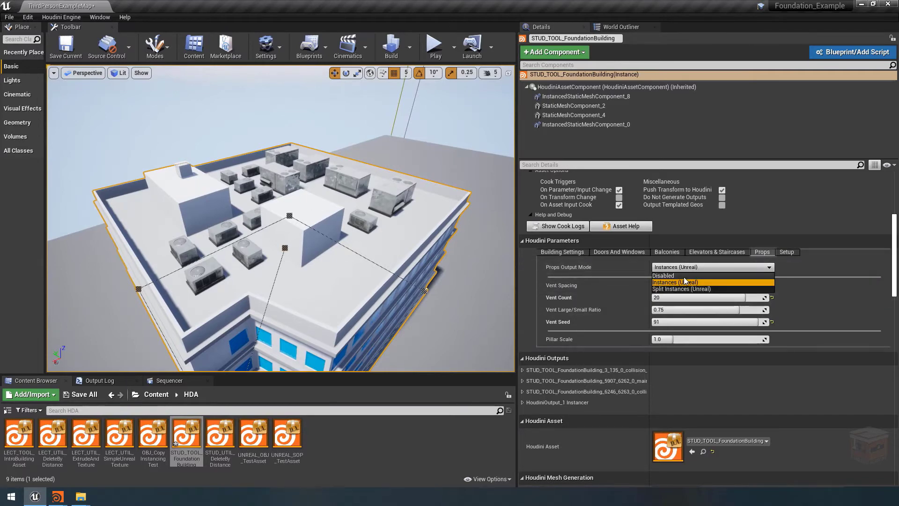
left_click(682, 275)
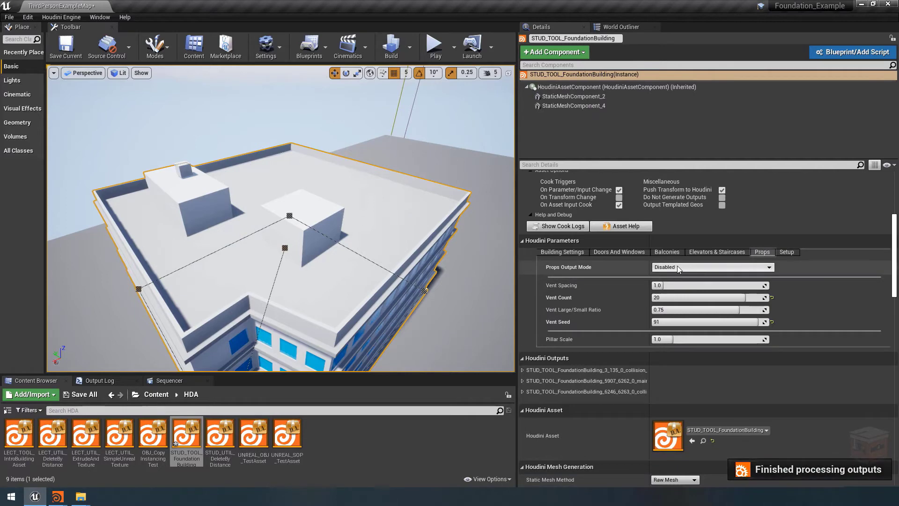
Open the directory chooser for the building's FBX Folder parameter and copy the path of Foundation_Project's geo folder from File Explorer
left_click(788, 253)
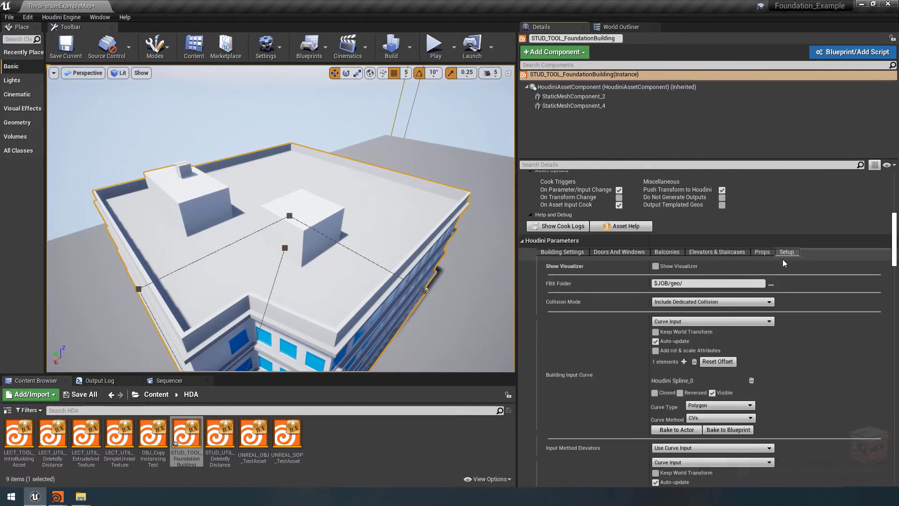
left_click(771, 284)
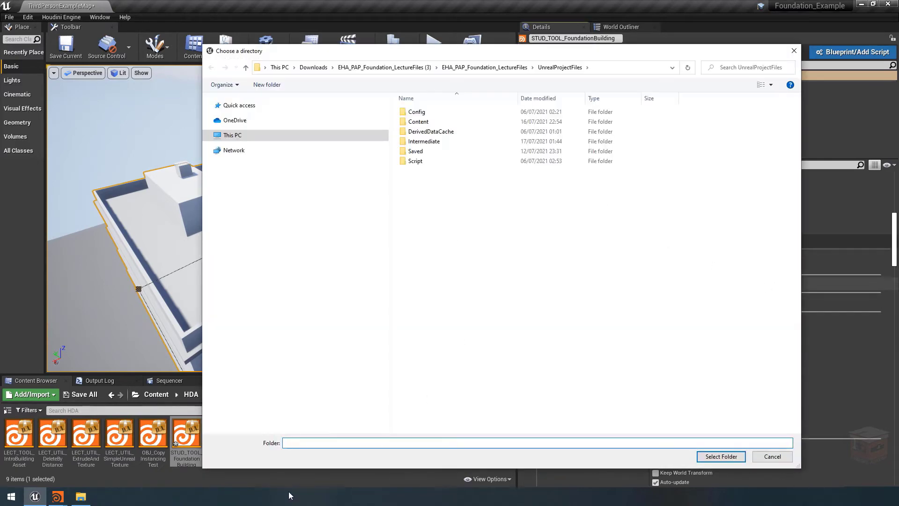
left_click(84, 500)
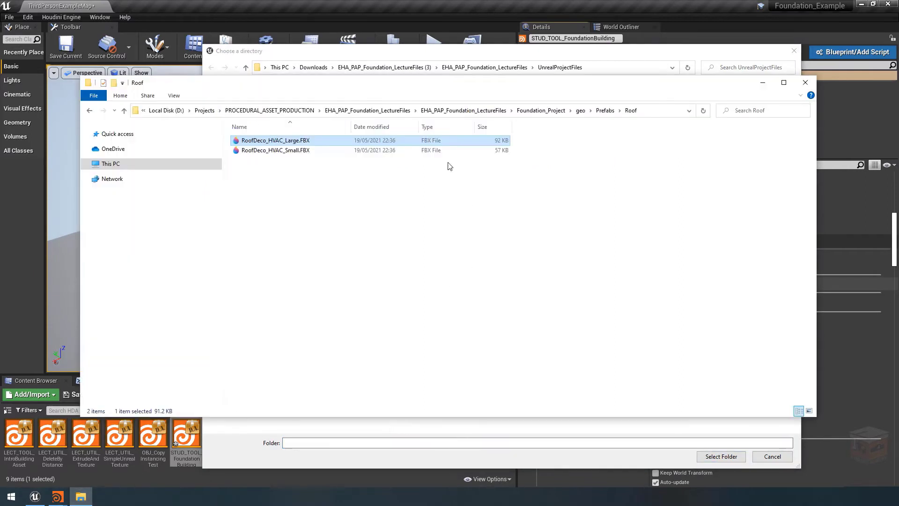
left_click_drag(457, 86, 450, 189)
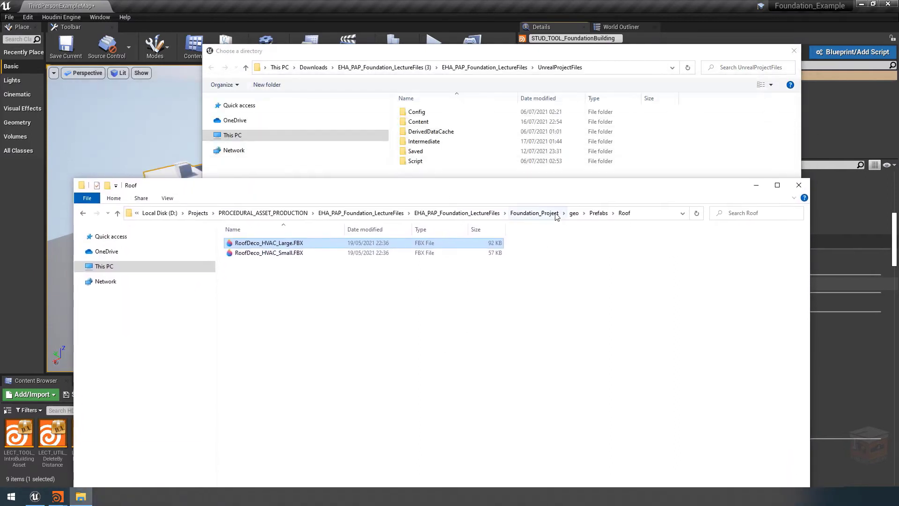
left_click(575, 213)
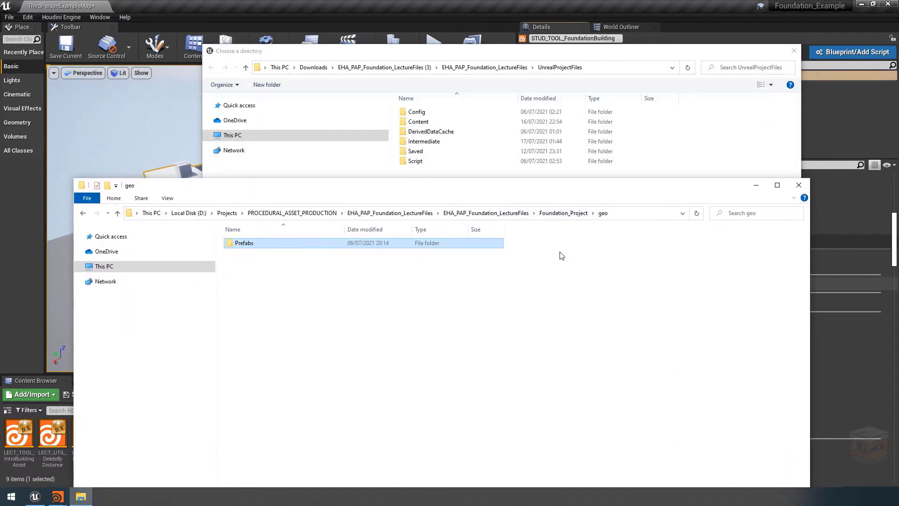
left_click(608, 262)
left_click(633, 213)
key("ctrl+c")
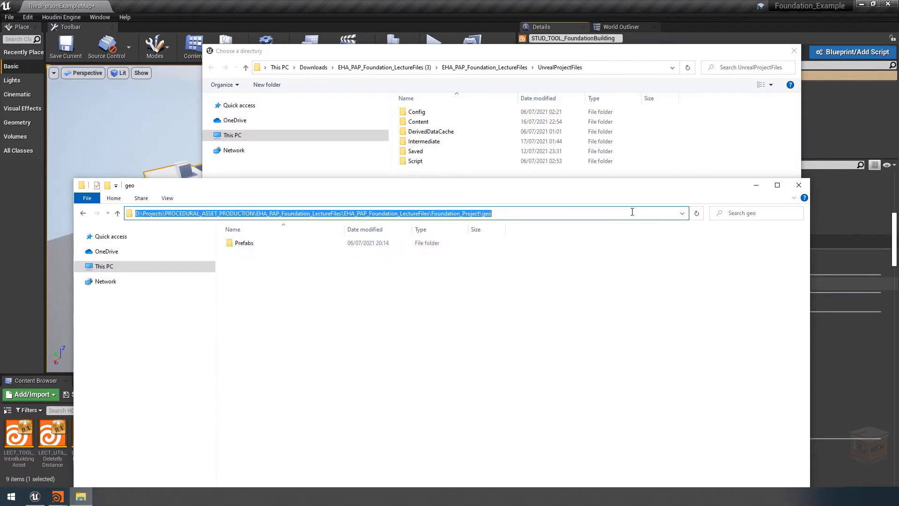
Close File Explorer and choose the copied Foundation_Project\geo directory as the FBX Folder
left_click(799, 185)
left_click(617, 70)
key("ctrl+v")
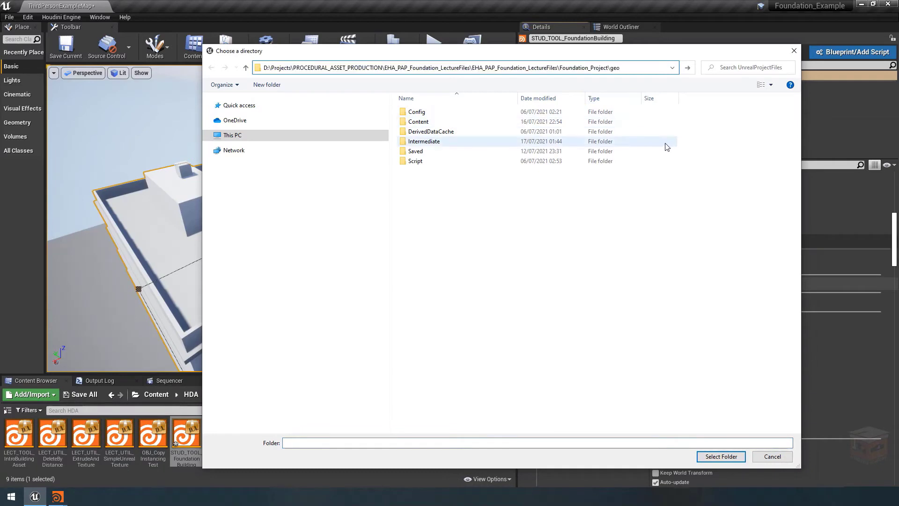
key("Return")
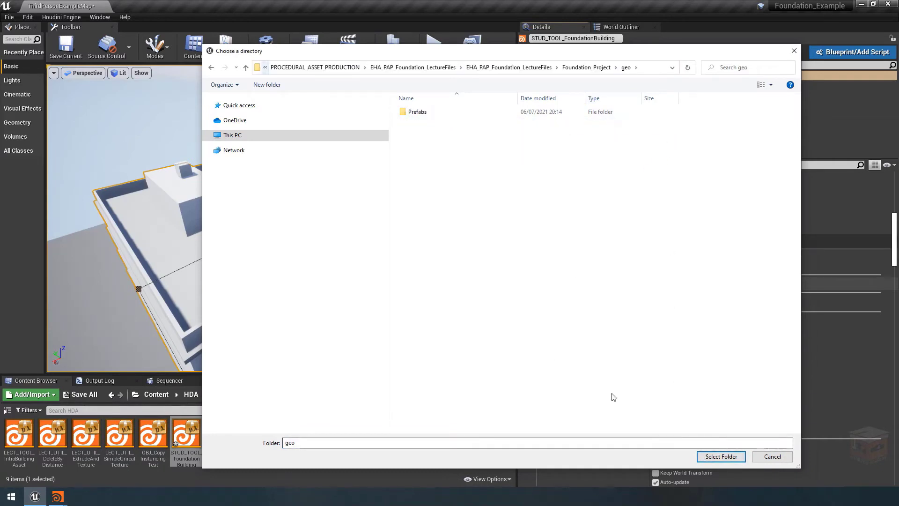
left_click(721, 457)
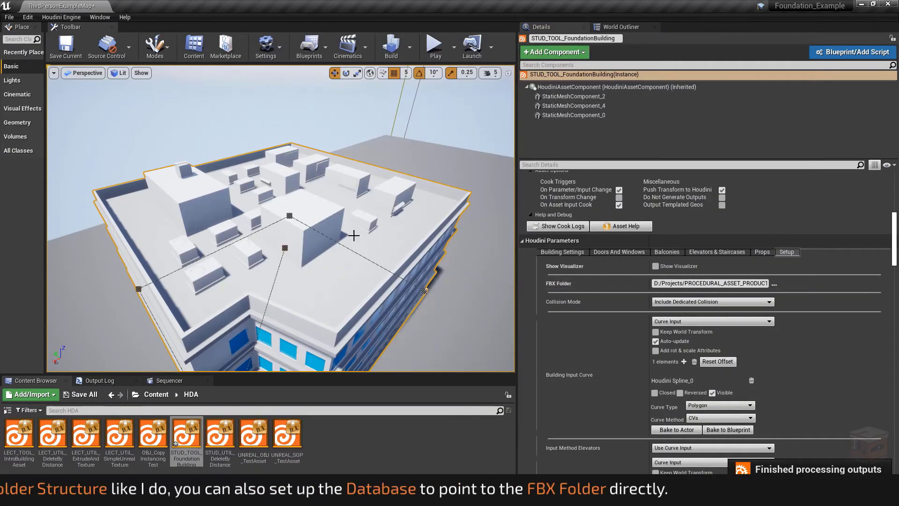
Deselect the building and inspect its rooftop props up close in the level
left_click(351, 111)
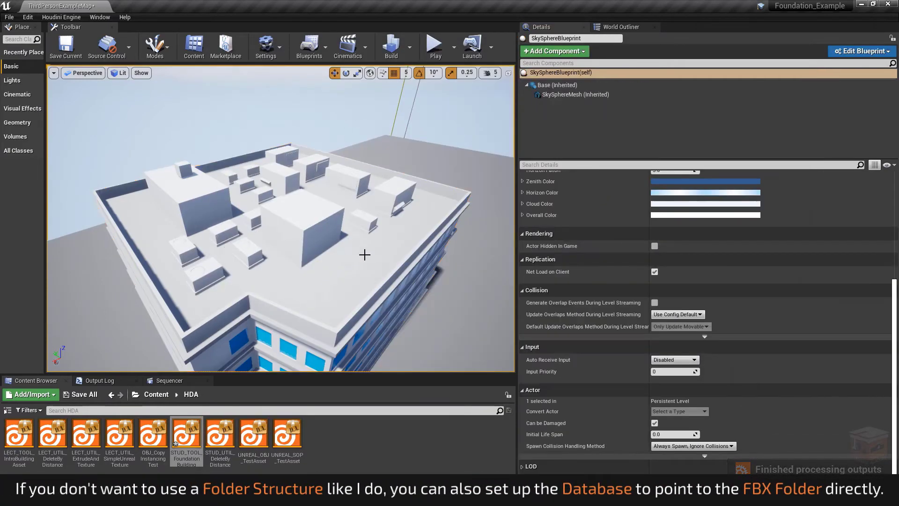
right_click_drag(365, 254, 380, 281)
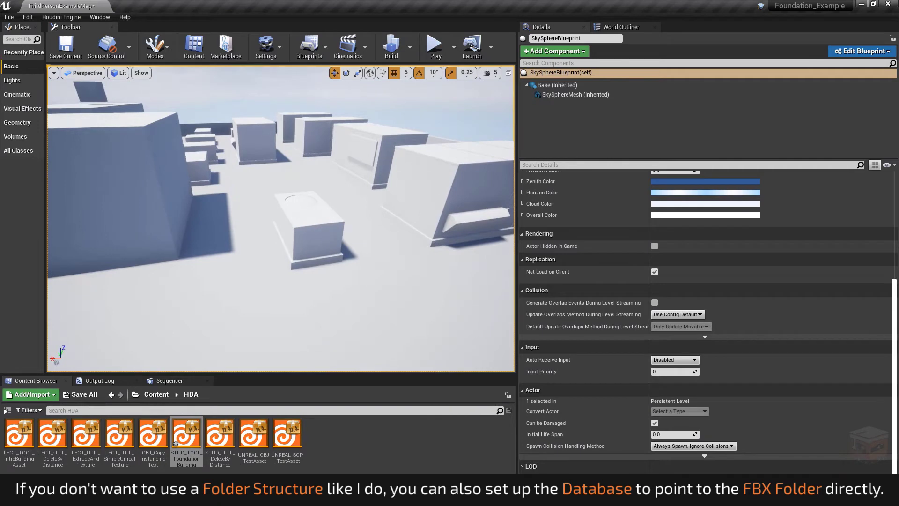
right_click_drag(323, 253, 316, 163)
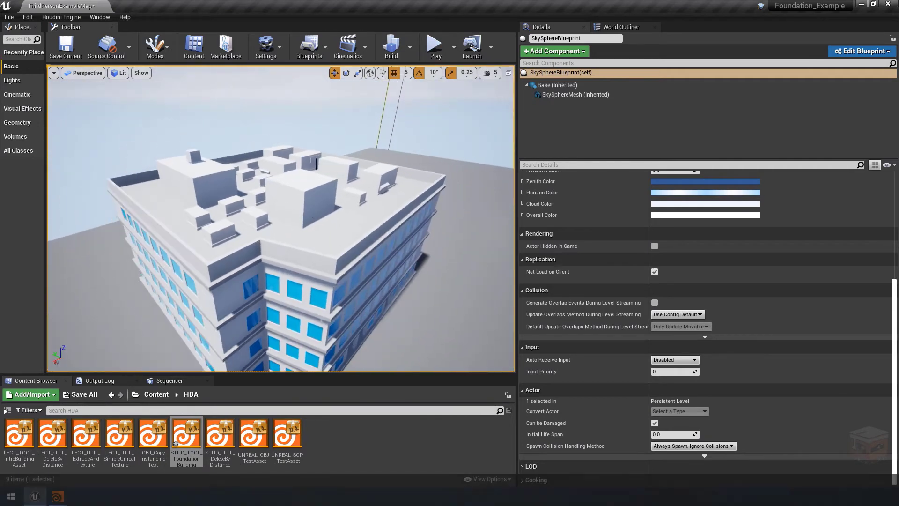
Reselect the building, examine the static mesh of its 6367_7562 main Houdini output in the mesh editor, and close the editor
left_click(332, 230)
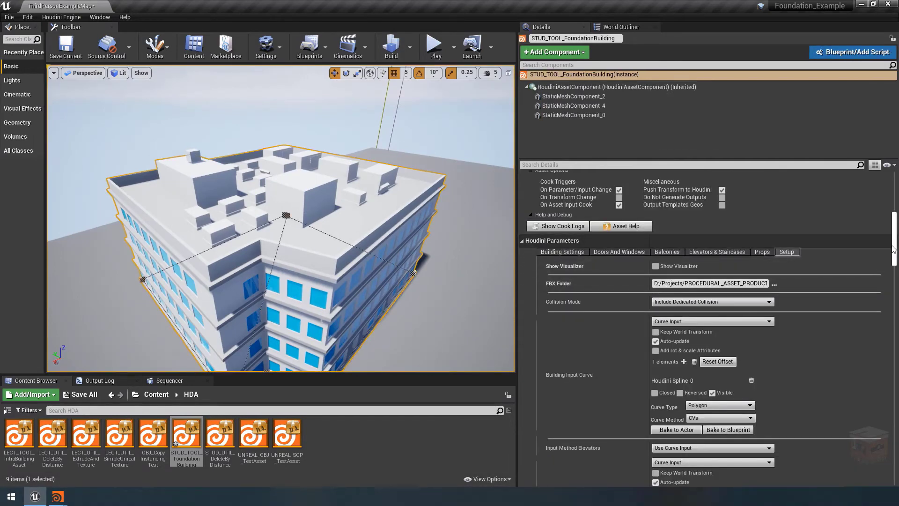
left_click_drag(896, 241, 882, 291)
scroll(882, 291, "up", 1)
left_click(580, 239)
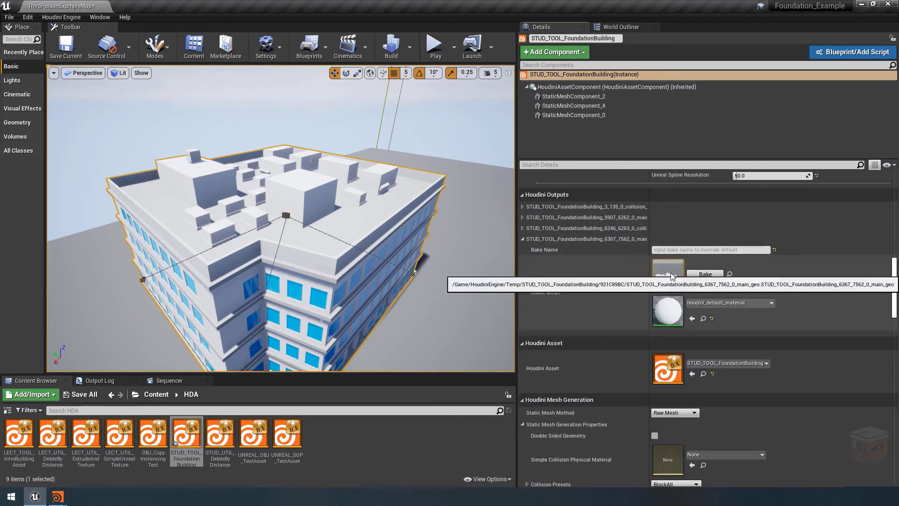
double_click(669, 273)
right_click_drag(395, 216, 366, 285)
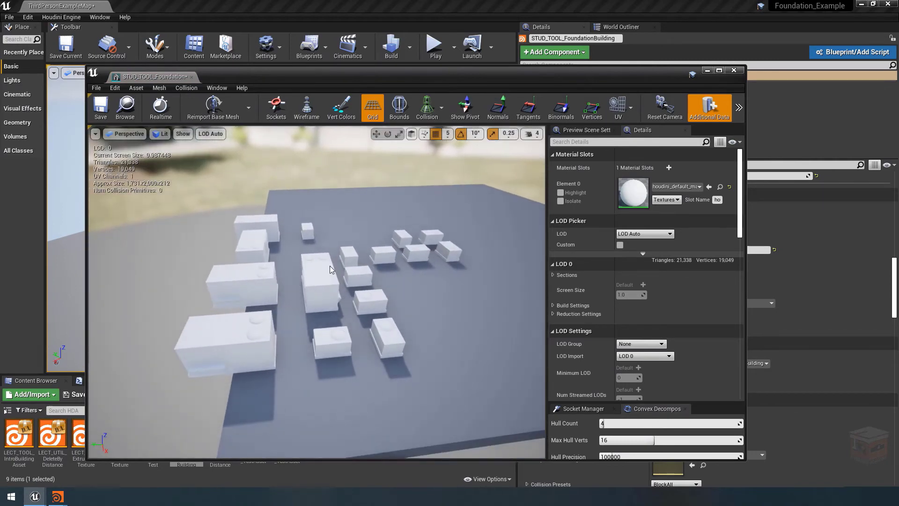
mouse_move(326, 282)
right_mouse_down()
mouse_move(327, 292)
mouse_move(328, 276)
right_mouse_up()
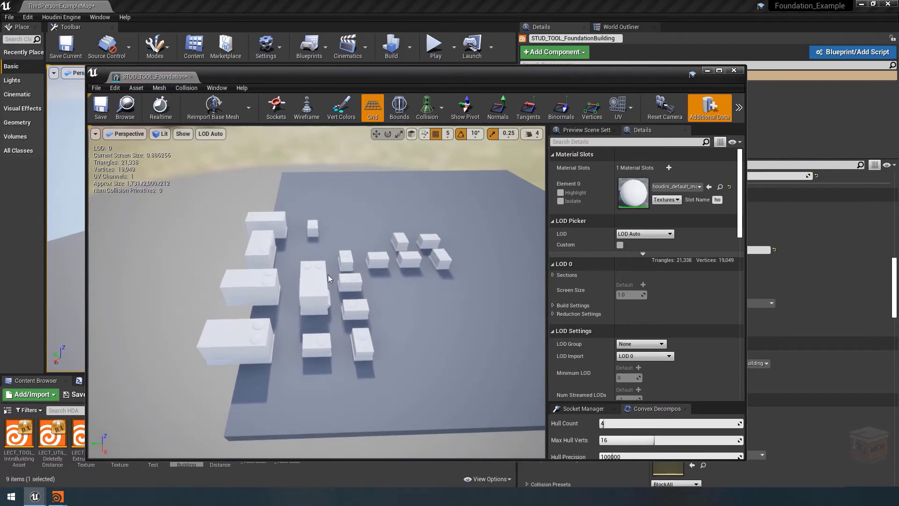
left_click(733, 71)
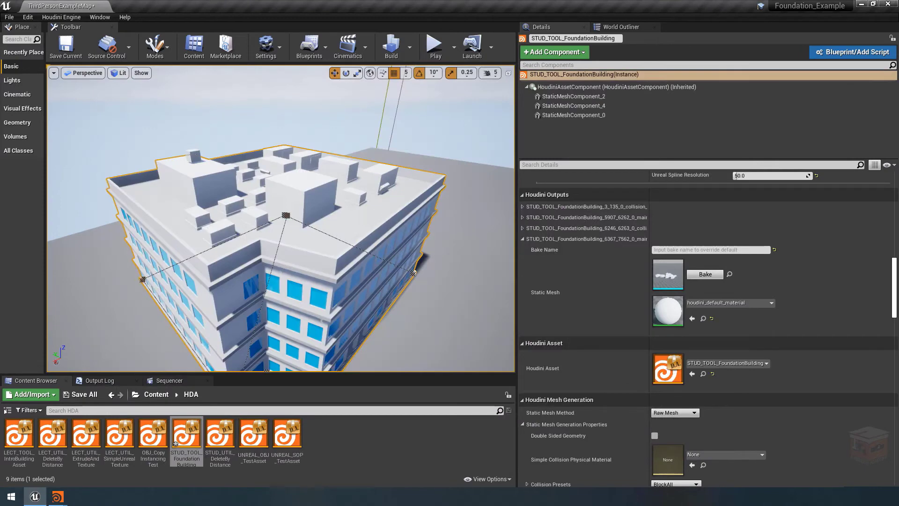
Examine the whole building and its roof layout from above, and clear the building selection
right_click_drag(266, 250, 262, 257)
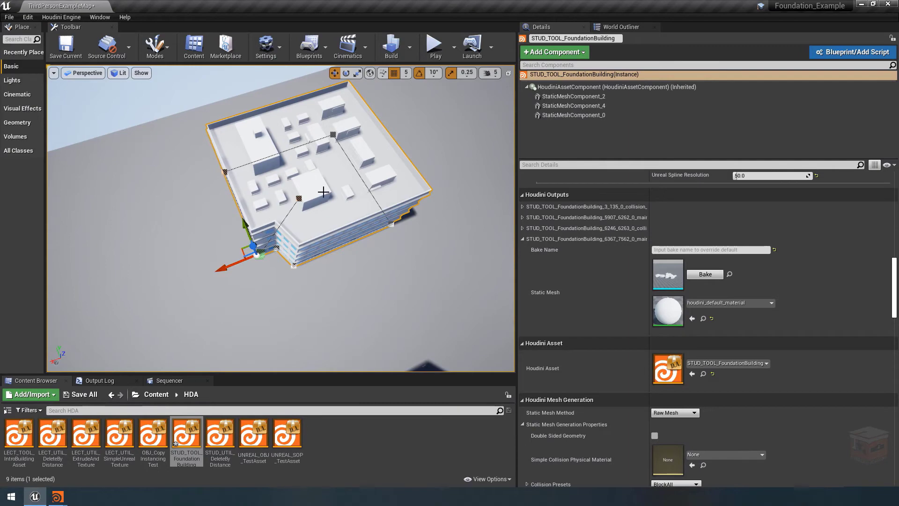
right_click_drag(324, 192, 321, 138)
key("w")
left_click(347, 117)
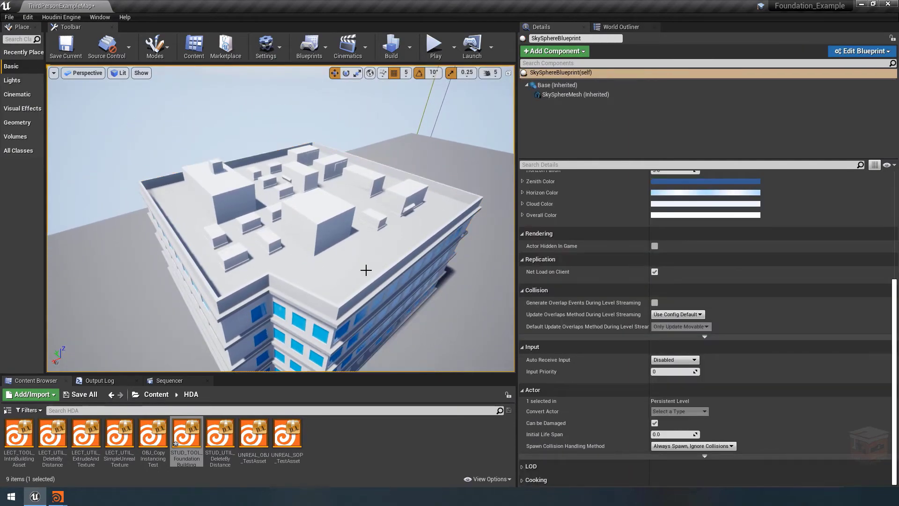
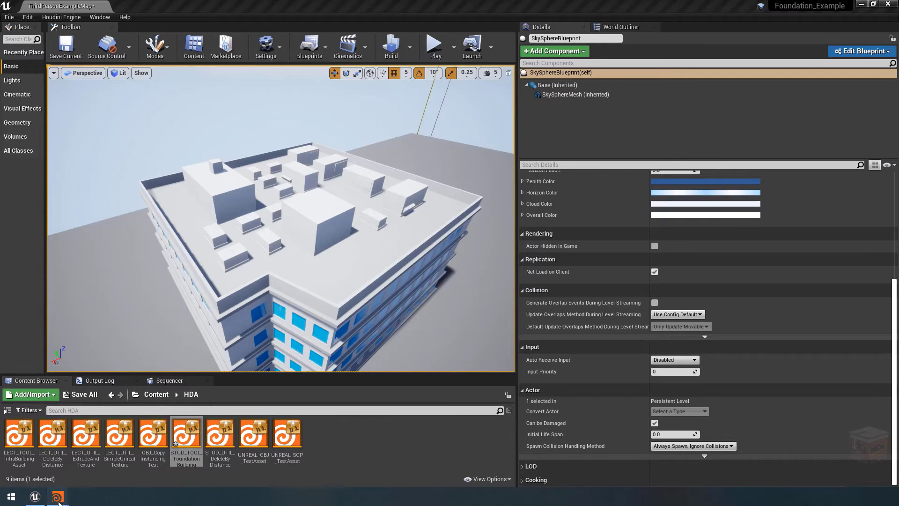
Switch to Houdini, open the STUD_TOOL_FoundationBuilding parameters and review the Props Output Mode choices
mouse_move(56, 495)
left_click(64, 459)
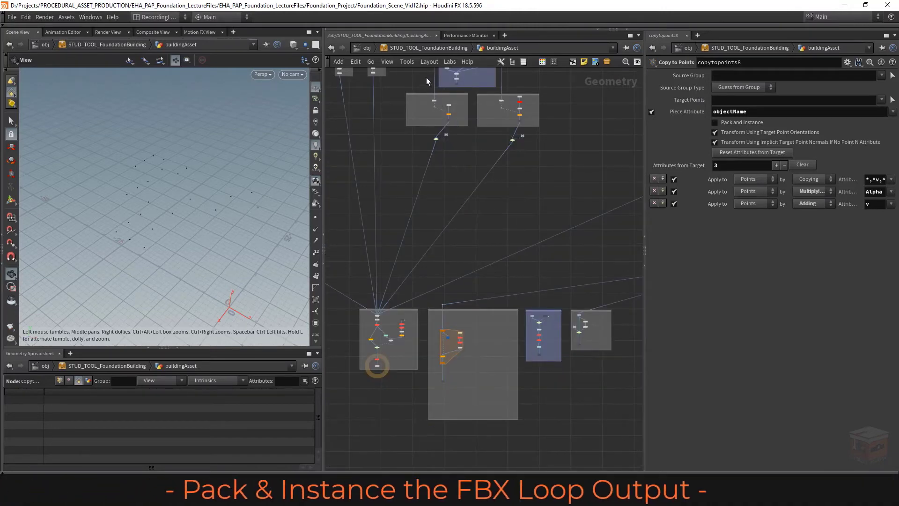
right_click(414, 50)
mouse_move(463, 130)
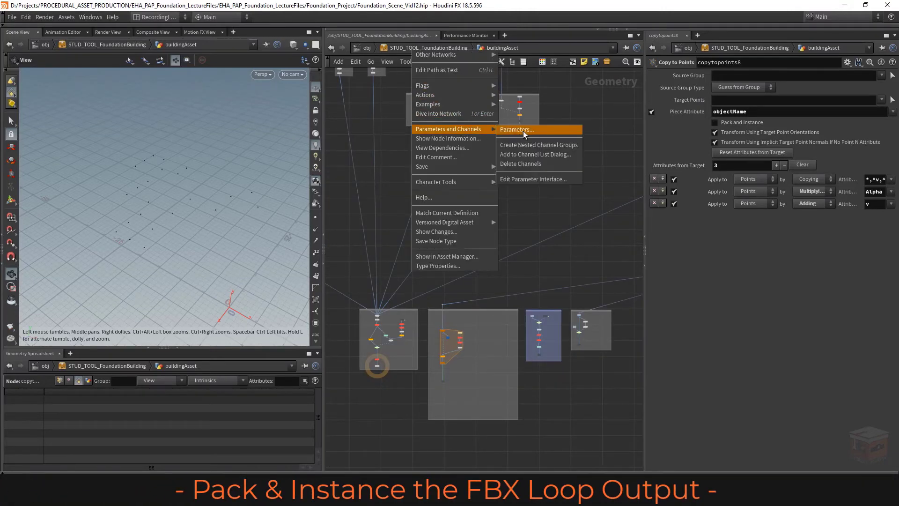
left_click(518, 131)
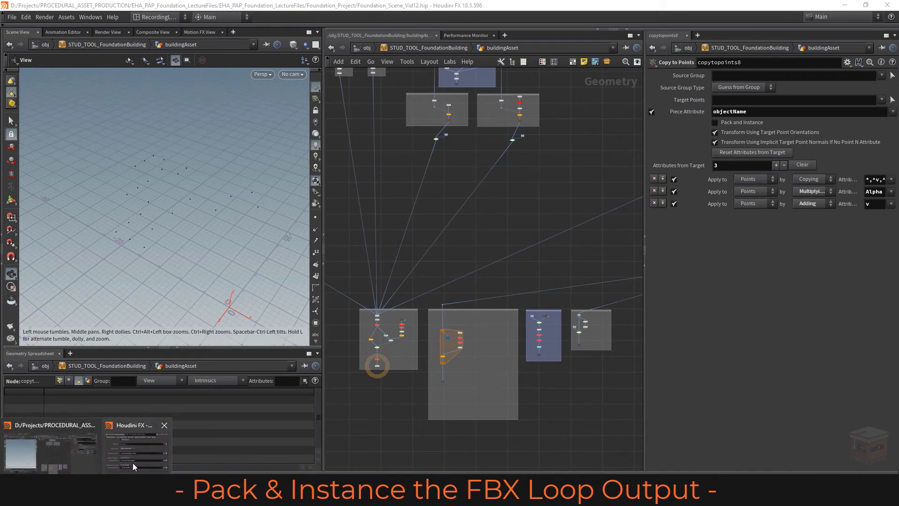
left_click(245, 155)
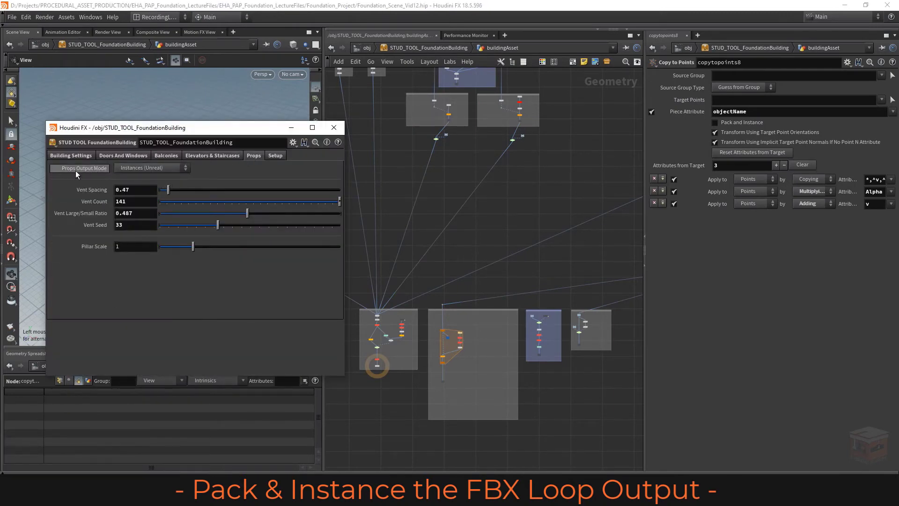
left_click(169, 170)
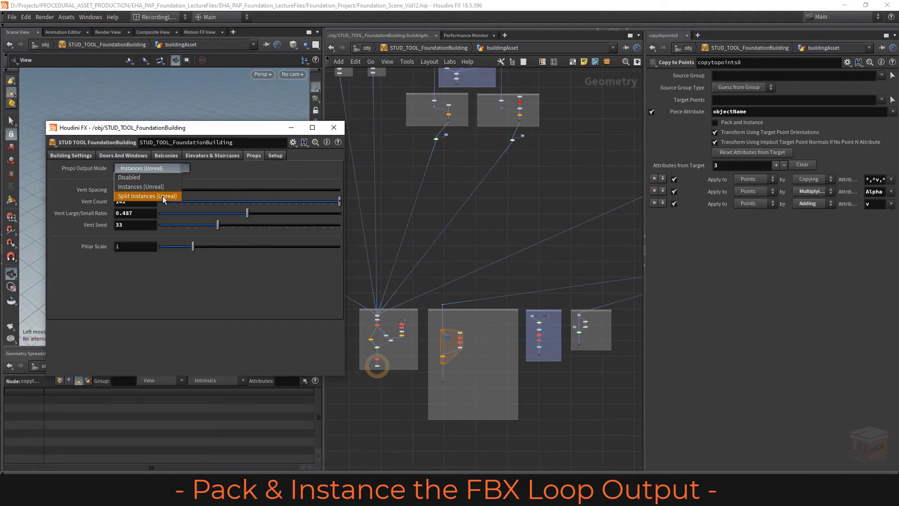
left_click(168, 168)
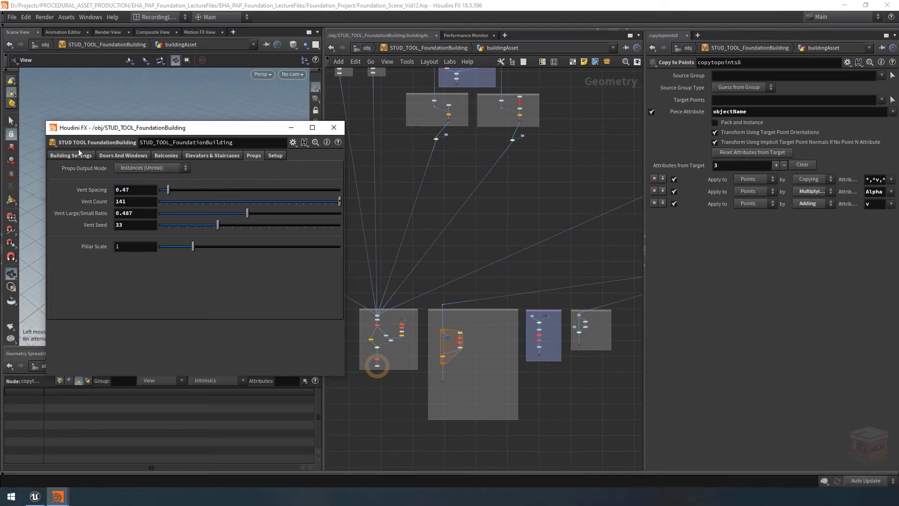
Open the building tool's type properties and bring up the menu items of the Props Output Mode parameter
left_click(53, 143)
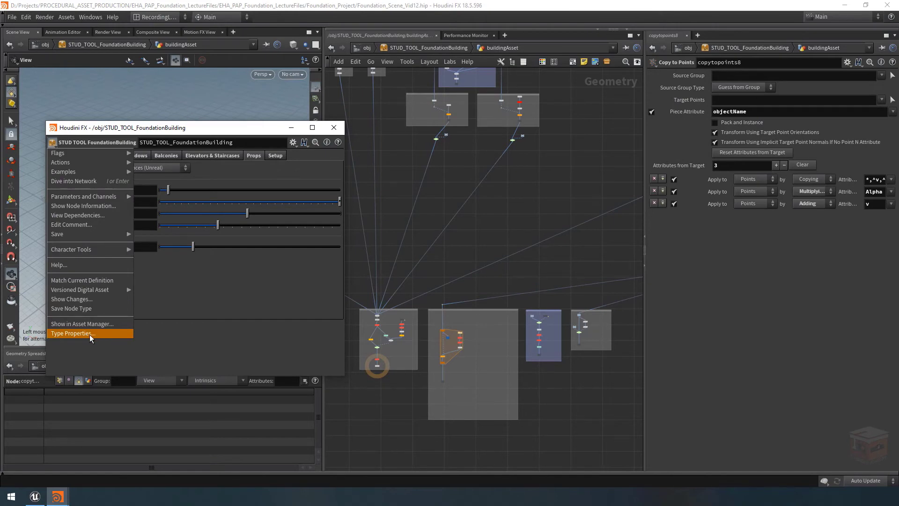
left_click(90, 336)
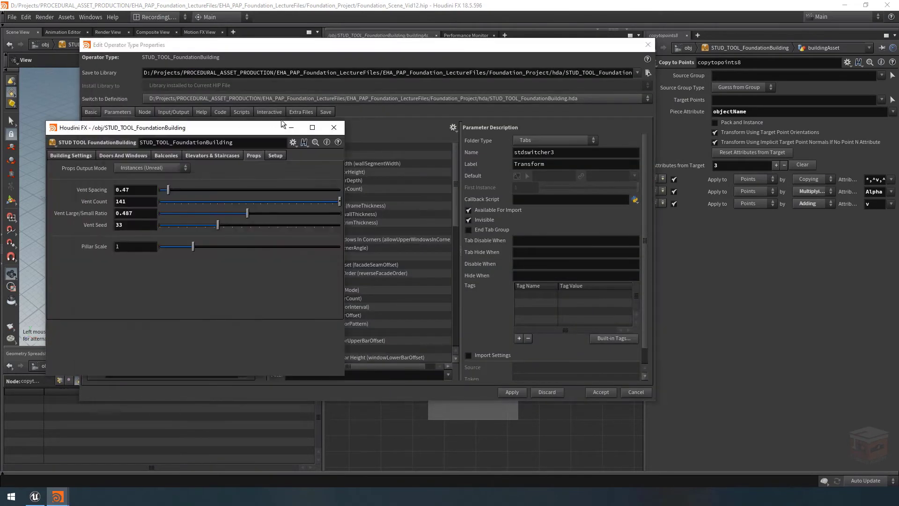
left_click(291, 127)
left_click_drag(456, 177, 451, 291)
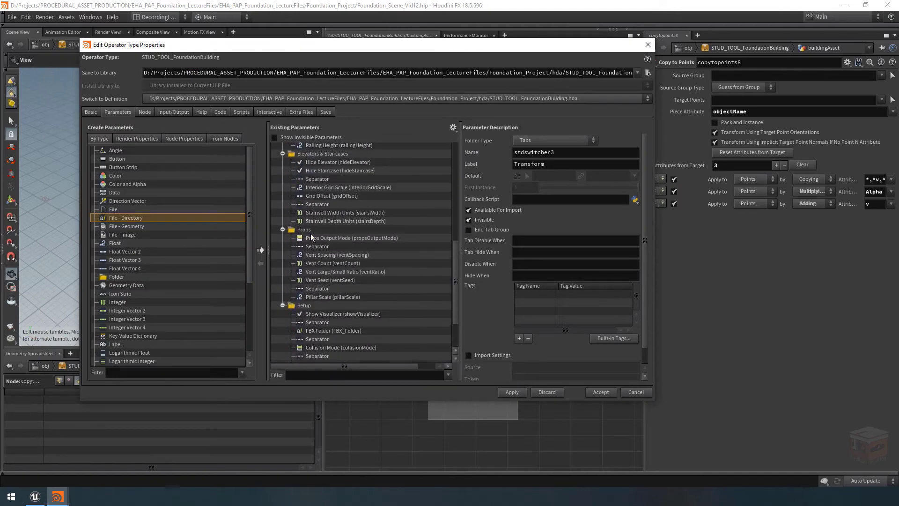
left_click(329, 238)
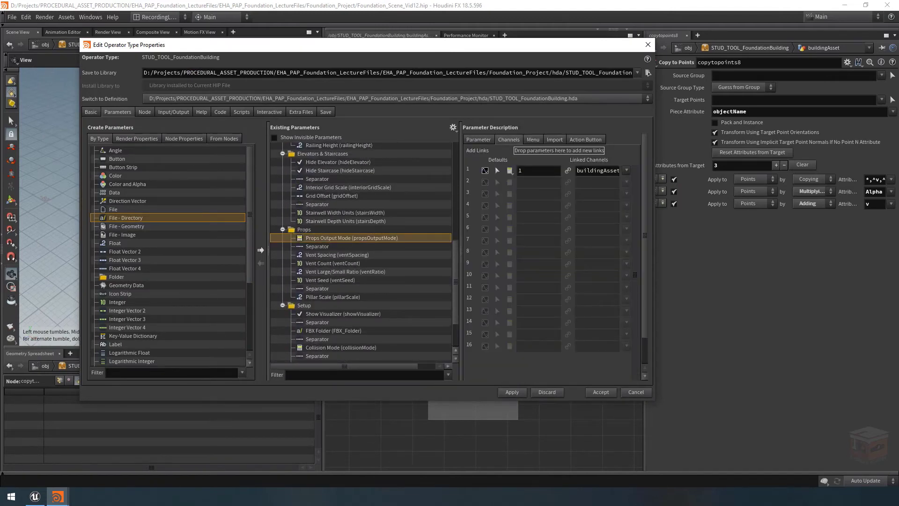
left_click(532, 139)
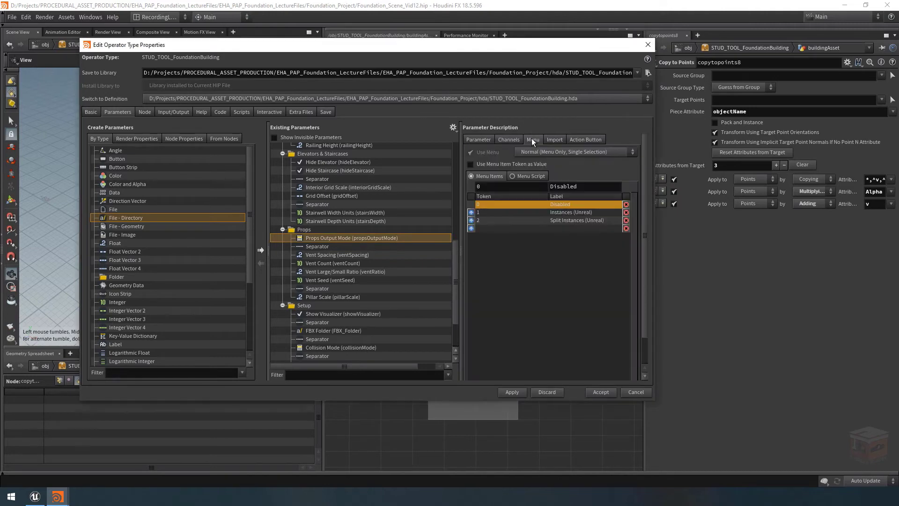
Add a Props Output Mode menu item with token 3 and label FBX Copied Geometry
left_click(496, 229)
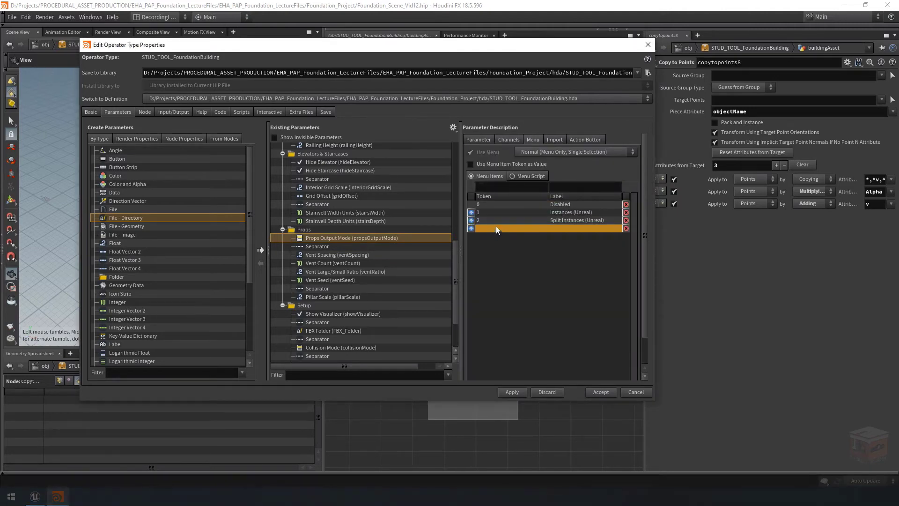
left_click(534, 186)
type("3")
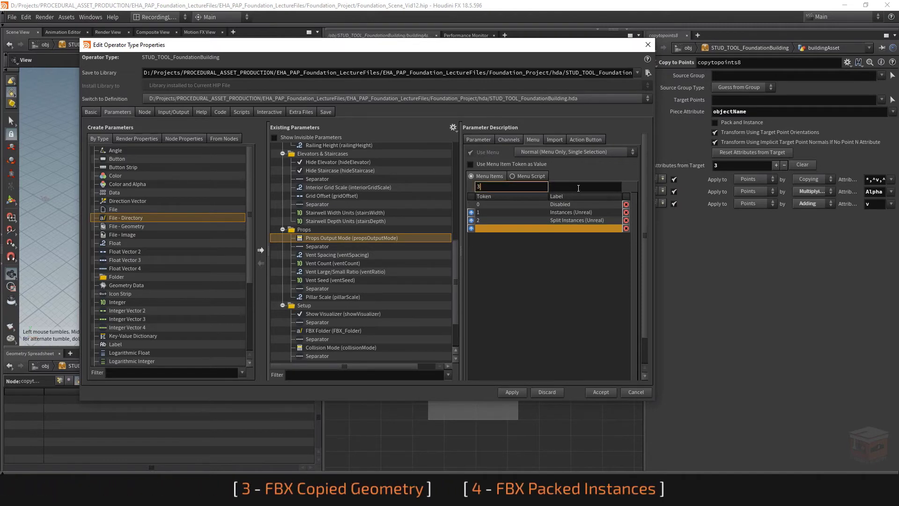
left_click(571, 190)
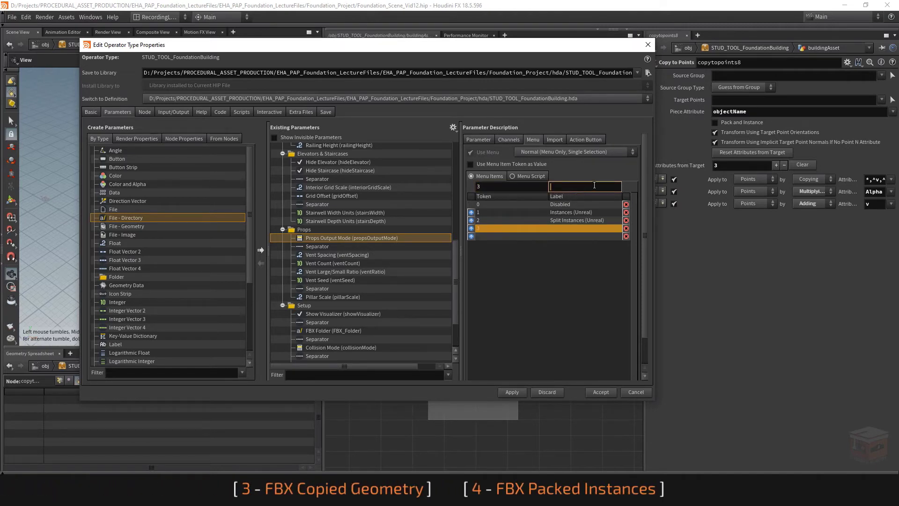
type("FBX Copied Geometry")
key("Return")
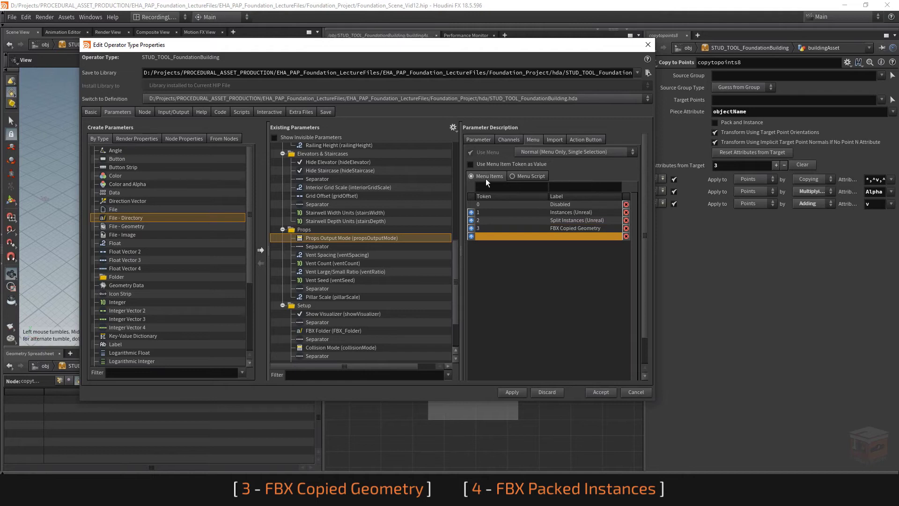
Add a Props Output Mode menu item with token 4 and label FBX Packed Instances
left_click(498, 188)
type("4")
left_click(579, 186)
type("FBX Packed Instances")
key("Return")
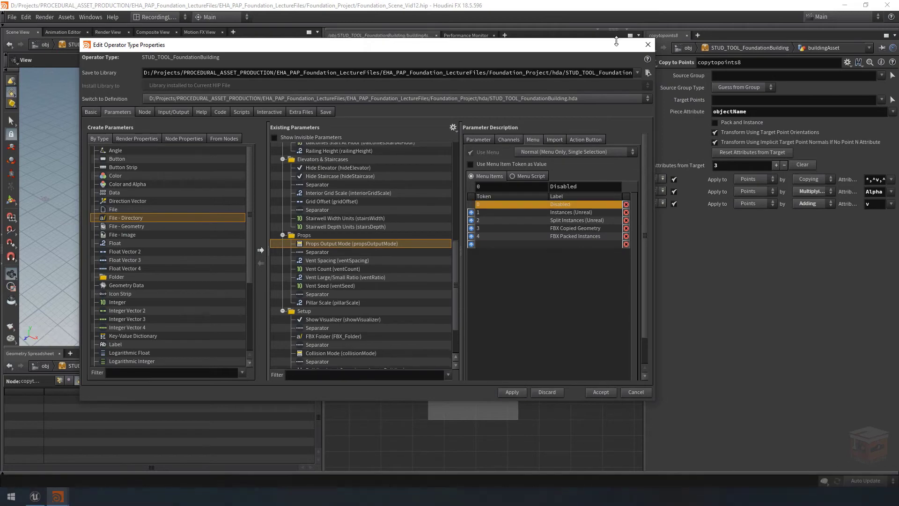
Move the type properties window aside and wire noInstances into the instanceDisplayMode switch as its fourth and fifth inputs
left_click_drag(614, 45, 513, 443)
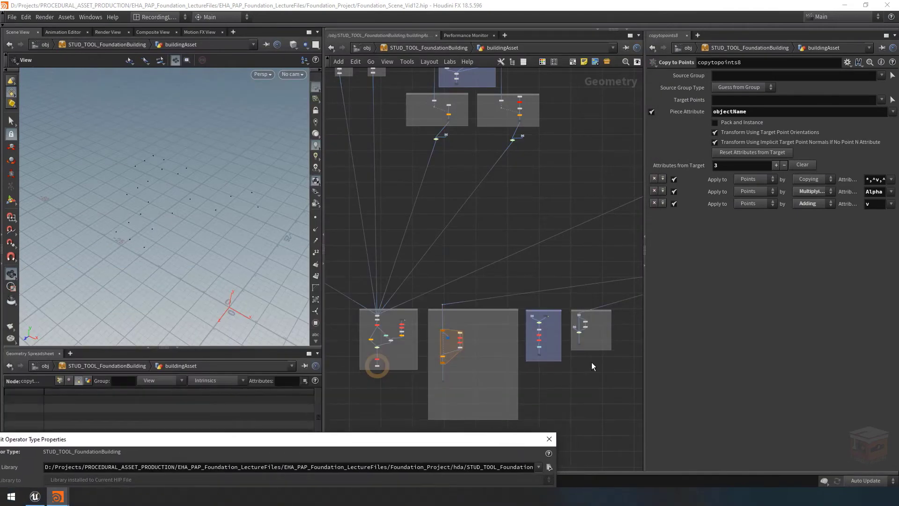
scroll(592, 362, "up", 10)
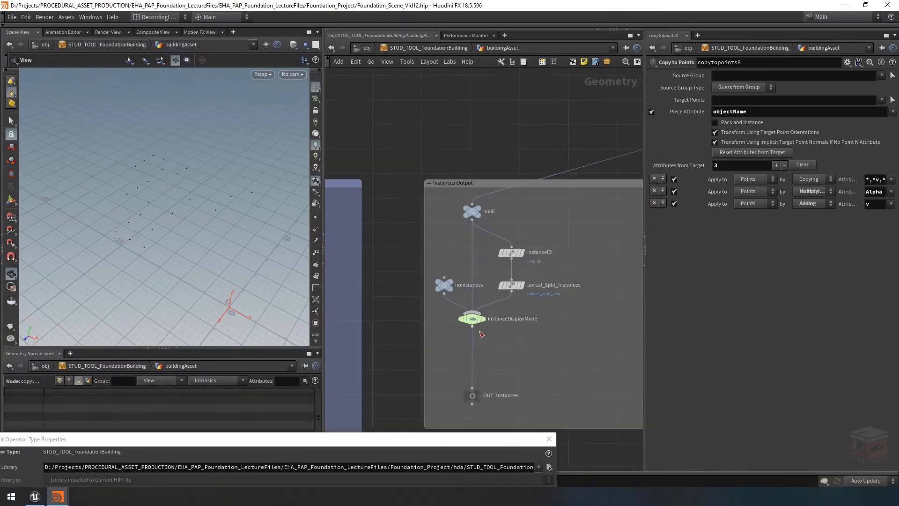
mouse_move(472, 322)
scroll(541, 318, "up", 1)
left_click_drag(428, 284, 422, 277)
mouse_move(422, 277)
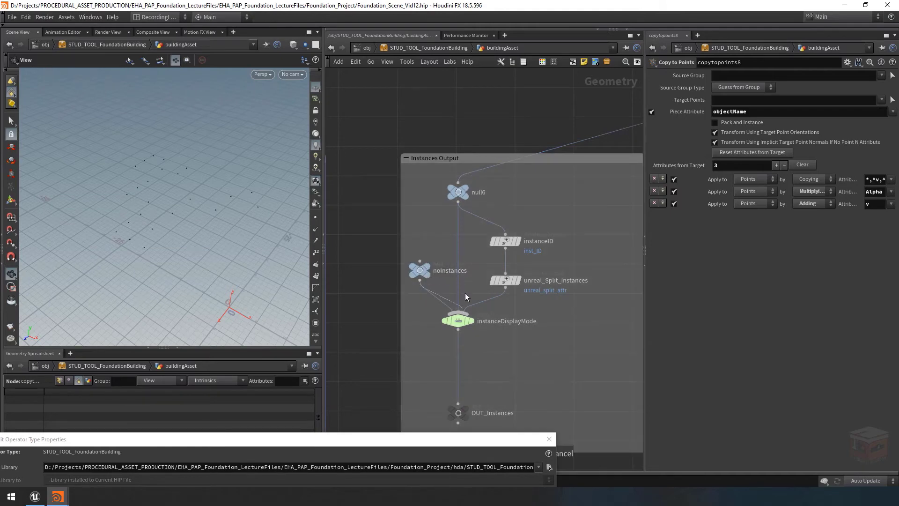
left_click_drag(423, 284, 465, 309)
Duplicate the noInstances null and instanceDisplayMode switch, and cut all wires feeding the duplicated switch
left_click(459, 321)
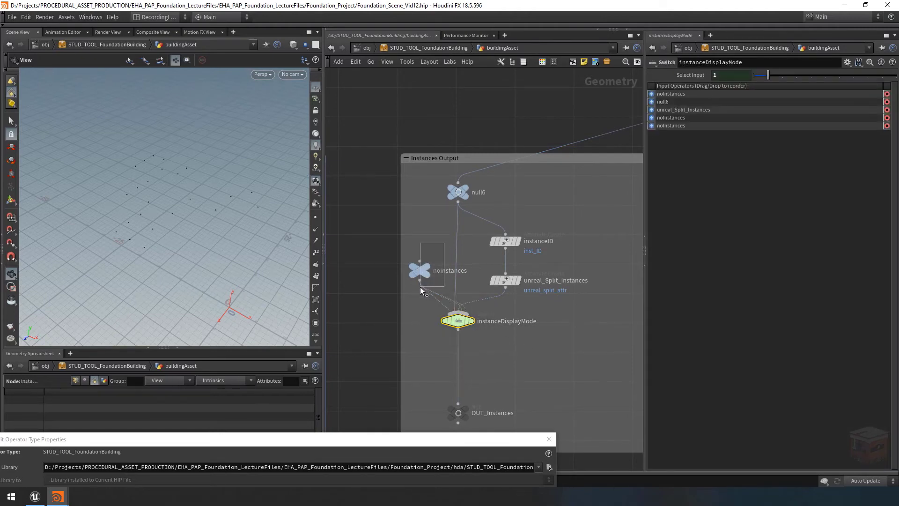
left_click(420, 270, "shift")
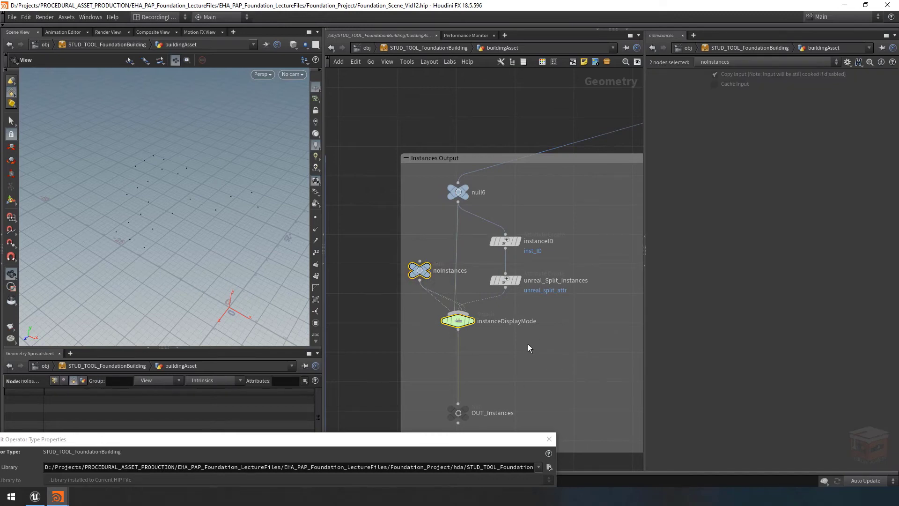
key("ctrl+c")
key("ctrl+v")
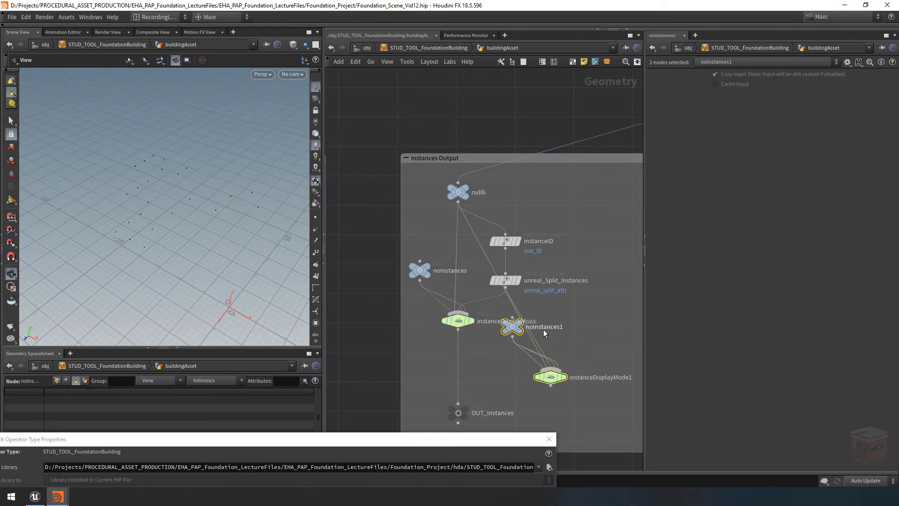
key("y")
left_click_drag(558, 340, 521, 358)
left_click_drag(604, 309, 514, 377)
Place the duplicated null and switch below foreach_Object_end, moving OUT_FBX_Visualizer further down to make room
scroll(516, 374, "down", 8)
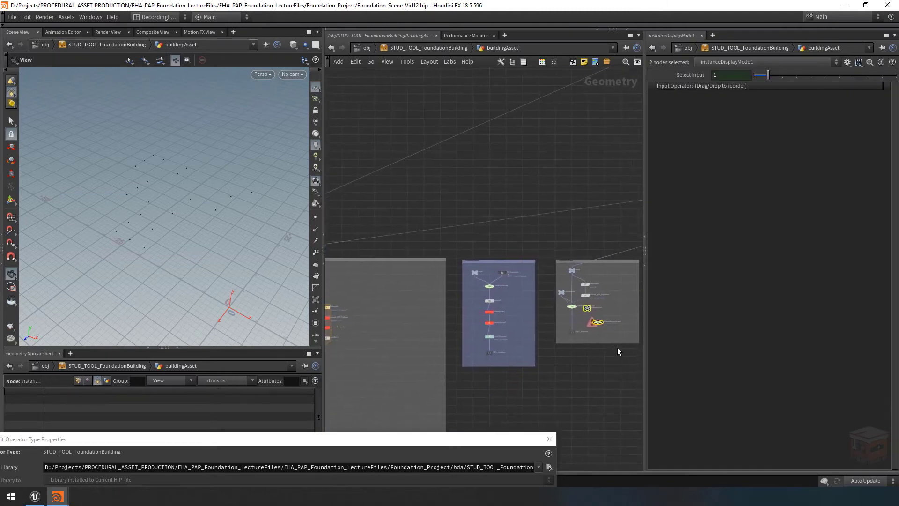
left_click_drag(605, 331, 431, 390)
scroll(431, 393, "up", 6)
left_click(471, 350)
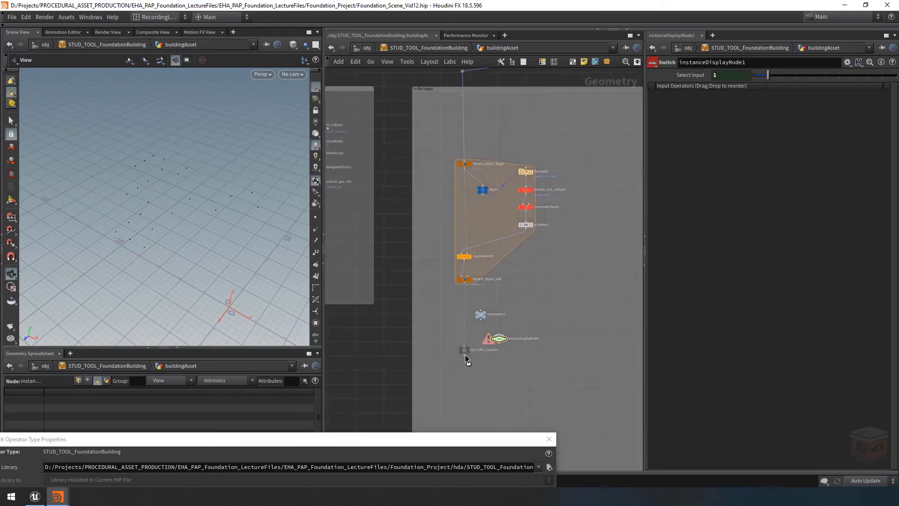
left_click_drag(514, 374, 469, 300)
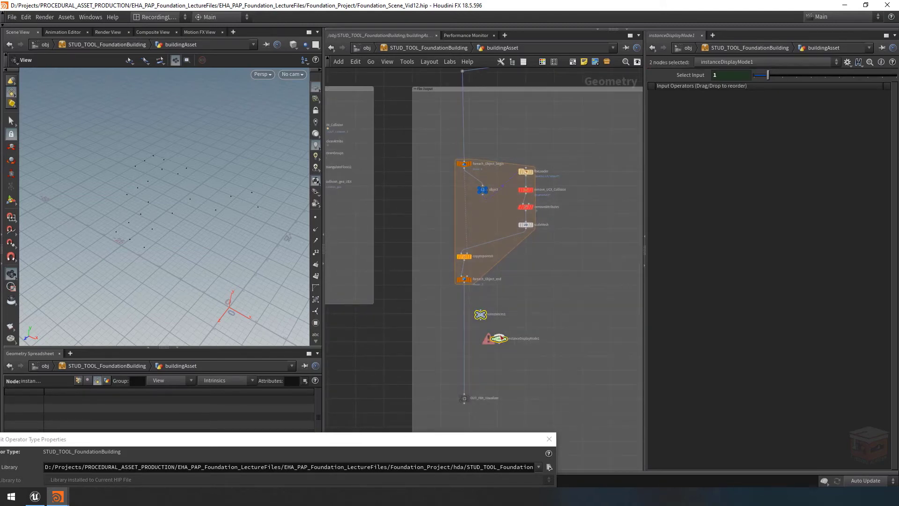
left_click_drag(487, 351, 460, 378)
scroll(455, 373, "up", 4)
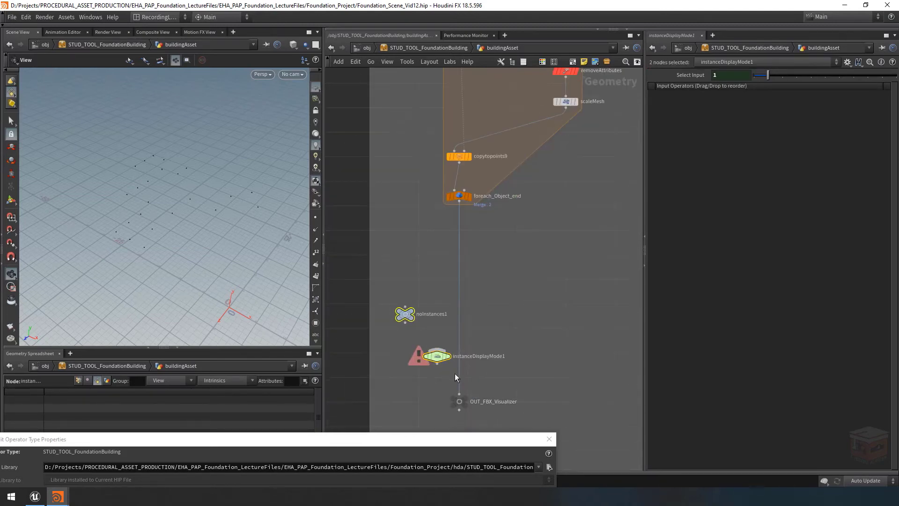
left_click(533, 352)
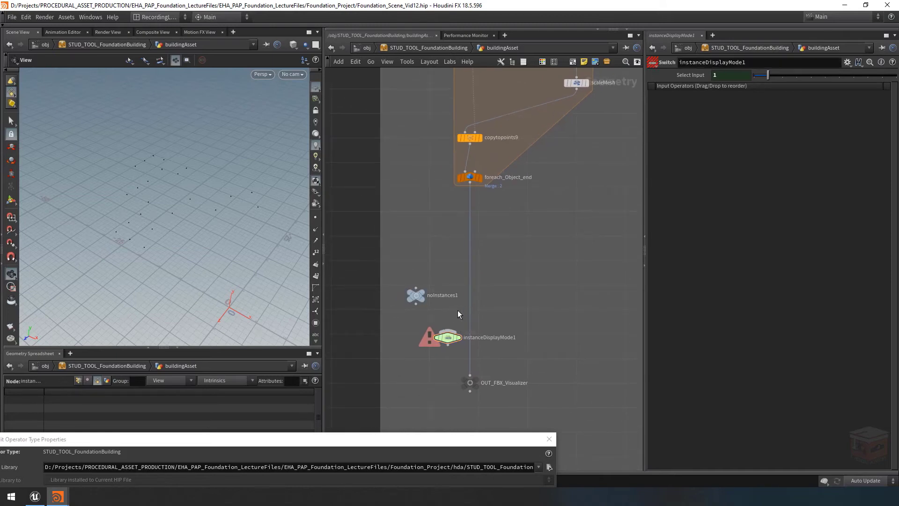
Wire the duplicated null into the first three inputs of instanceDisplayMode1 and rename the null noFBX
left_click_drag(417, 305, 453, 320)
scroll(452, 321, "up", 2)
double_click(428, 288)
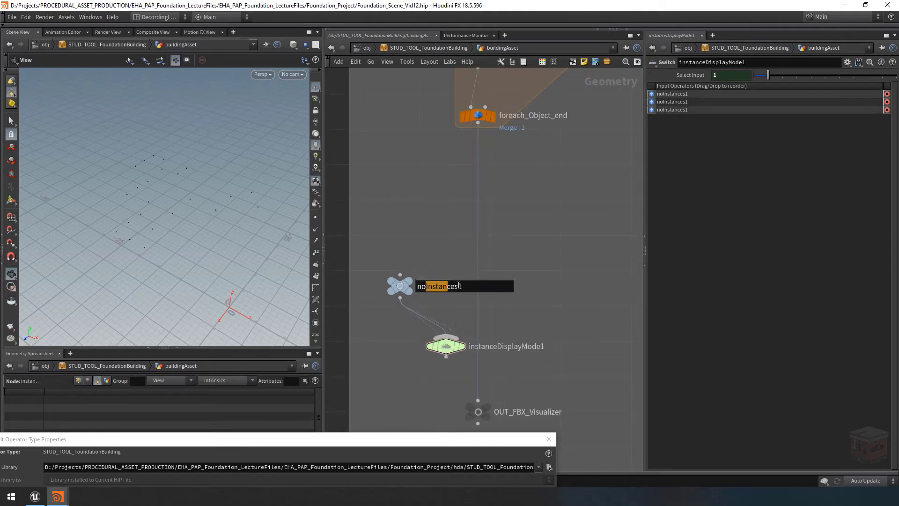
left_click_drag(425, 287, 478, 289)
type("FBX")
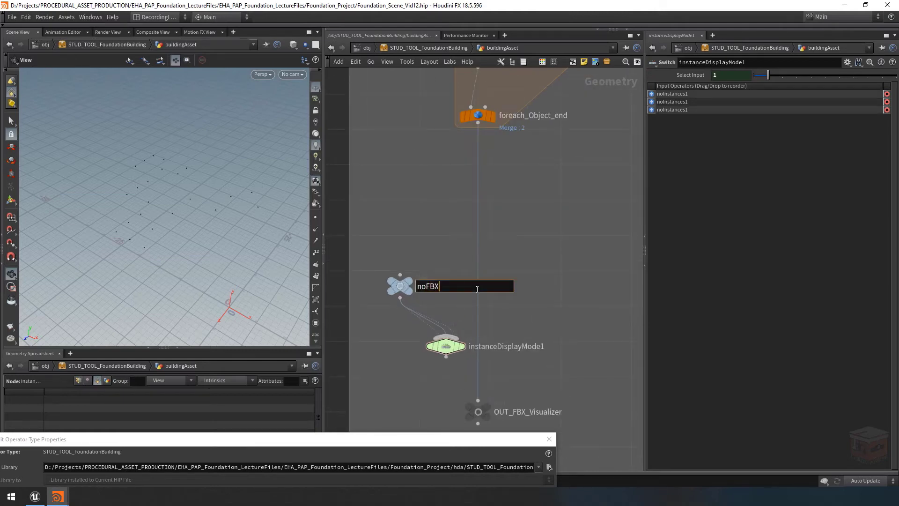
key("Return")
Wire foreach_Object_end through a dot into instanceDisplayMode1's fourth and fifth inputs, and insert the switch before OUT_FBX_Visualizer
scroll(519, 266, "down", 2)
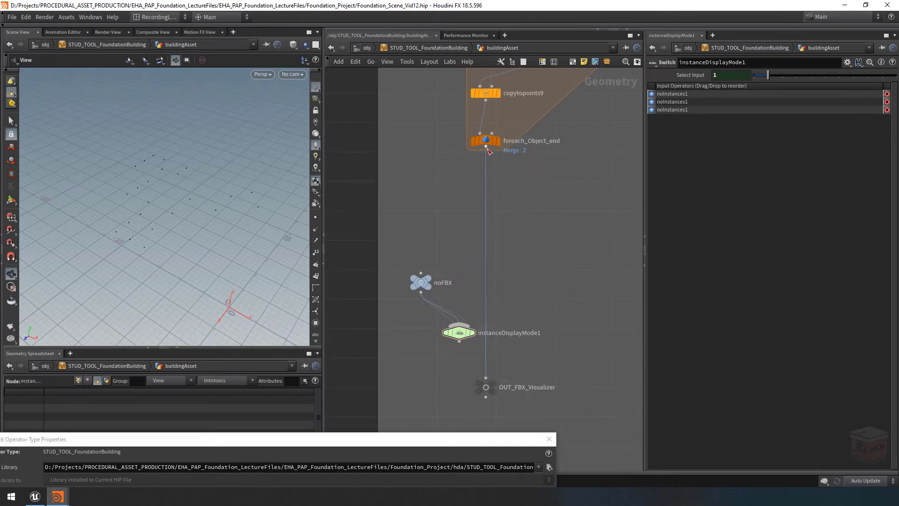
left_click(485, 291, "alt")
left_click_drag(485, 294, 462, 324)
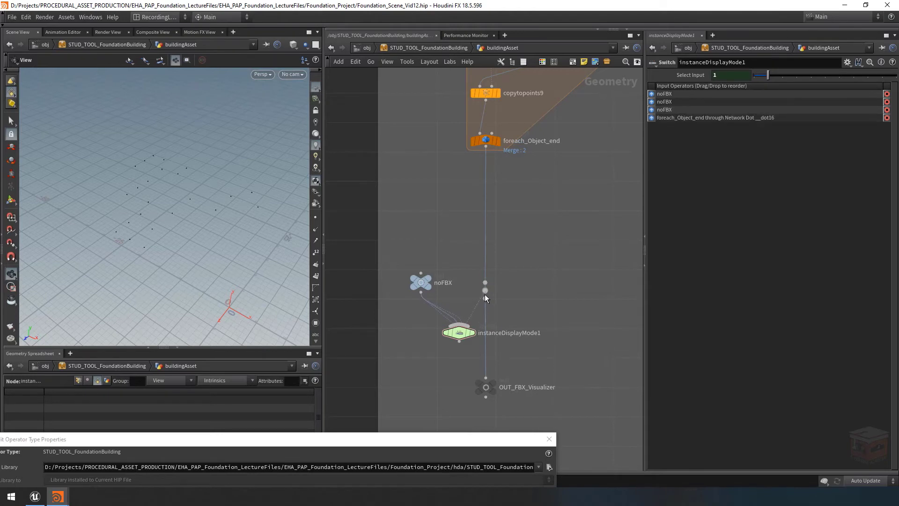
left_click_drag(485, 294, 482, 336)
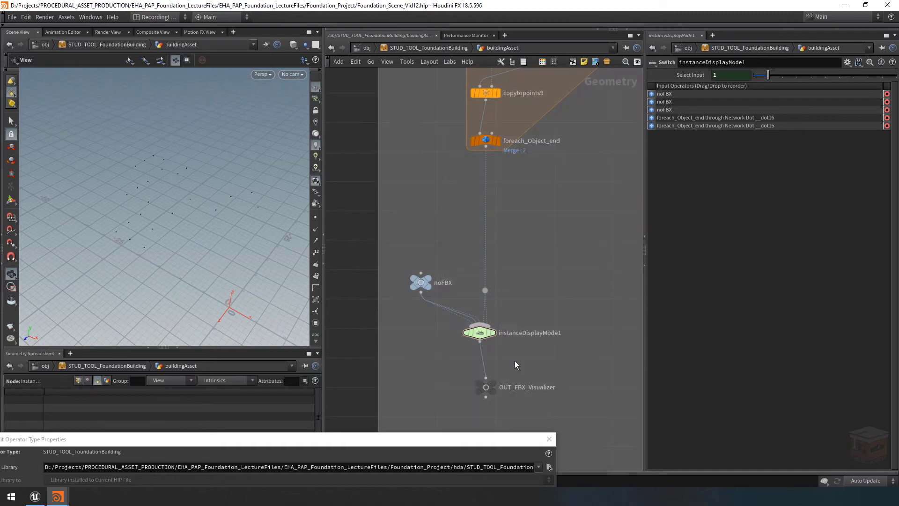
left_click_drag(489, 385, 483, 390)
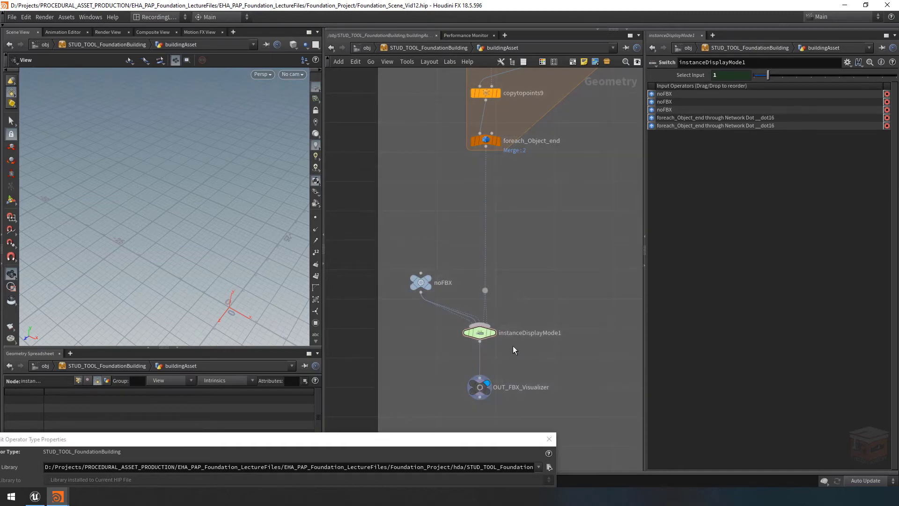
Display the building network's final output0 node to check the building in the viewport
scroll(527, 290, "down", 8)
scroll(342, 247, "up", 5)
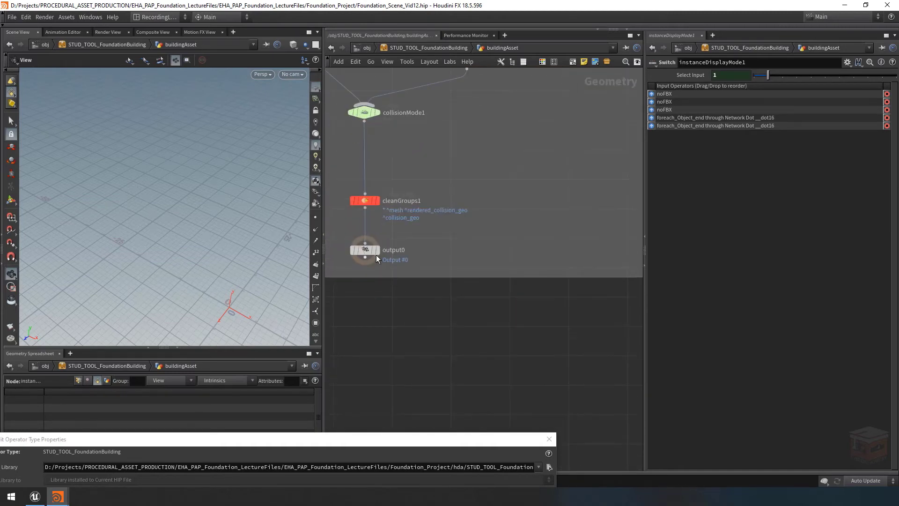
left_click(365, 250)
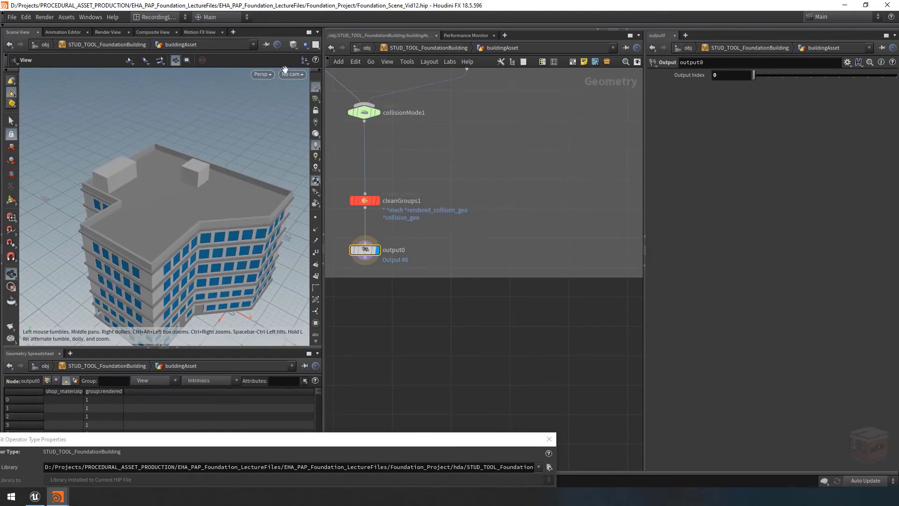
Go up to the STUD_TOOL_FoundationBuilding level and bring up the tool's floating parameter window, placing it clear of the viewport
left_click(408, 48)
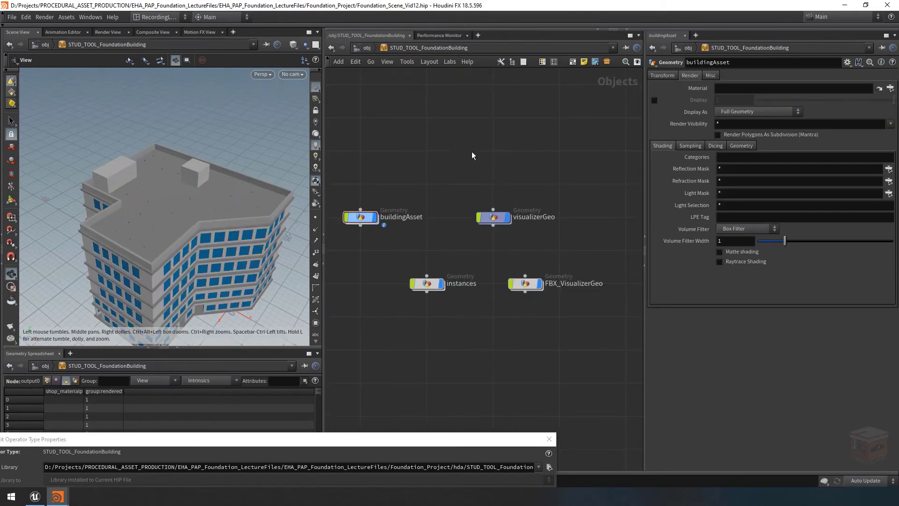
right_click(401, 49)
mouse_move(475, 138)
left_click(527, 137)
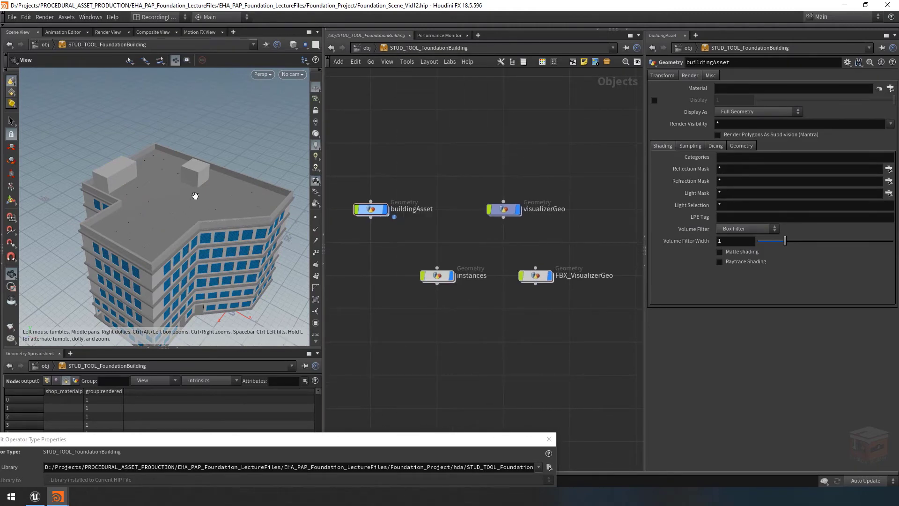
left_click(531, 426)
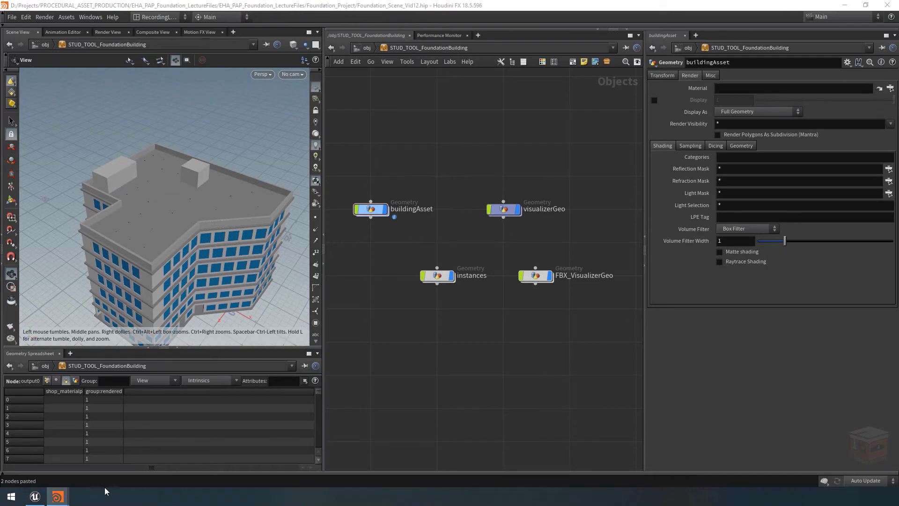
mouse_move(58, 496)
left_click(131, 463)
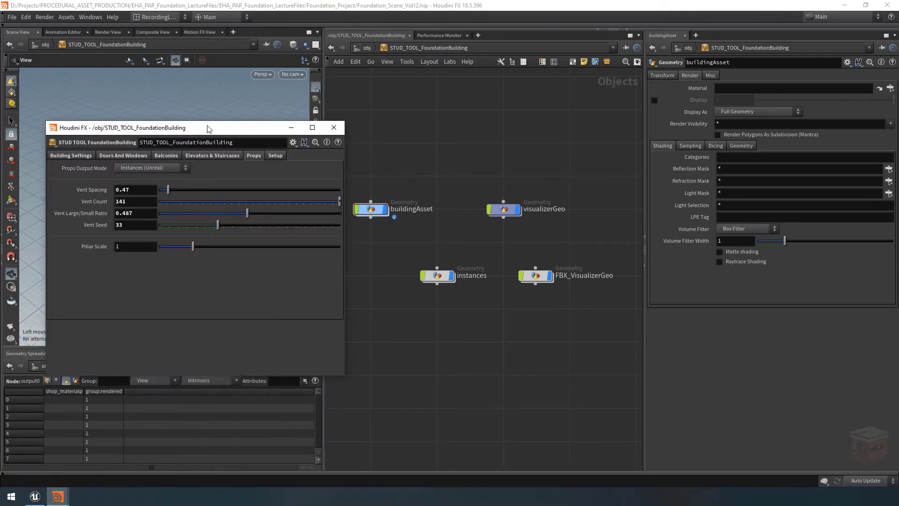
left_click_drag(138, 127, 532, 302)
Switch Props Output Mode to FBX Copied Geometry and then to FBX Packed Instances, checking the rooftop props in the viewport
left_click(534, 342)
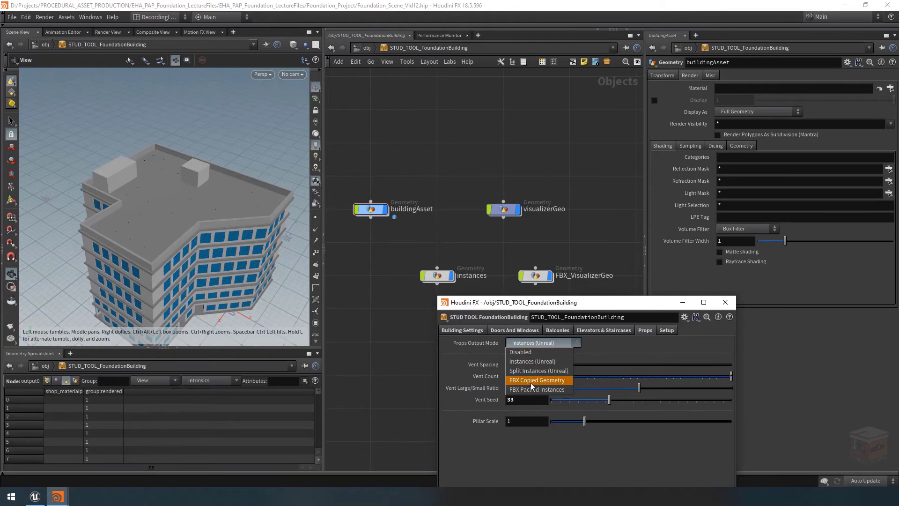
left_click(544, 381)
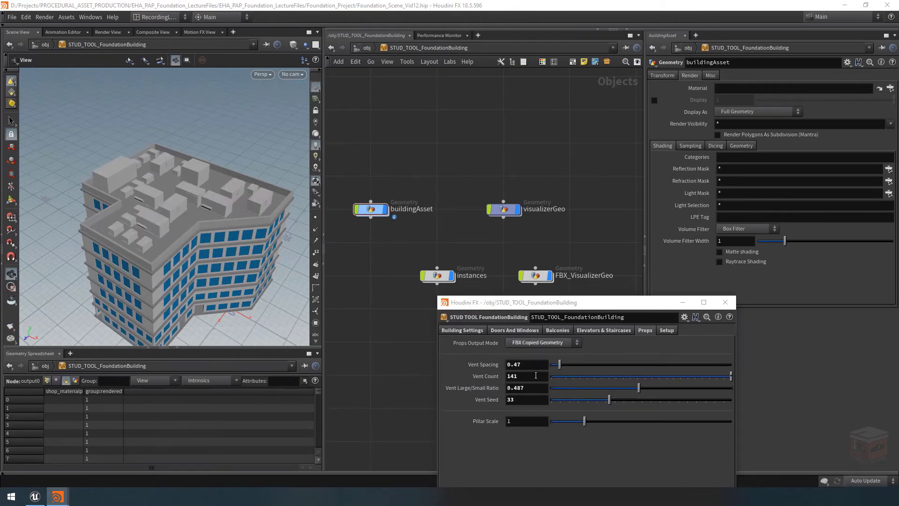
left_click(546, 342)
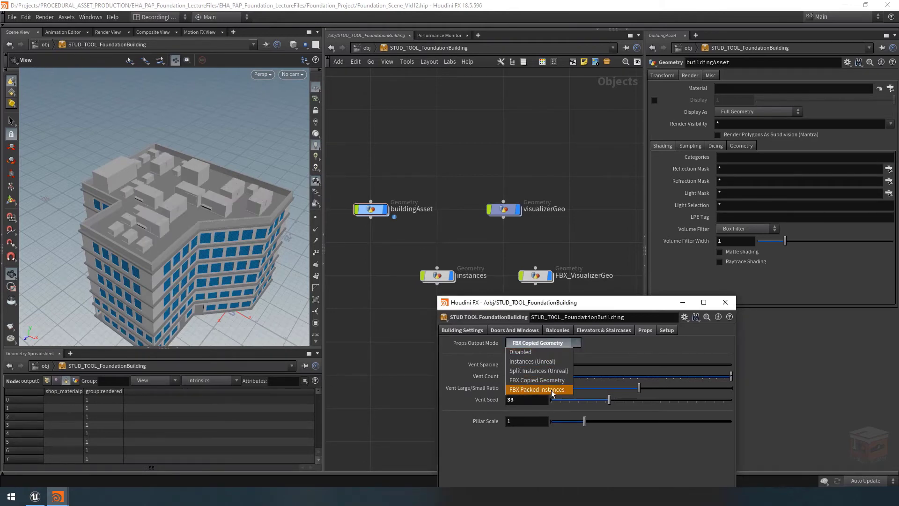
left_click(551, 390)
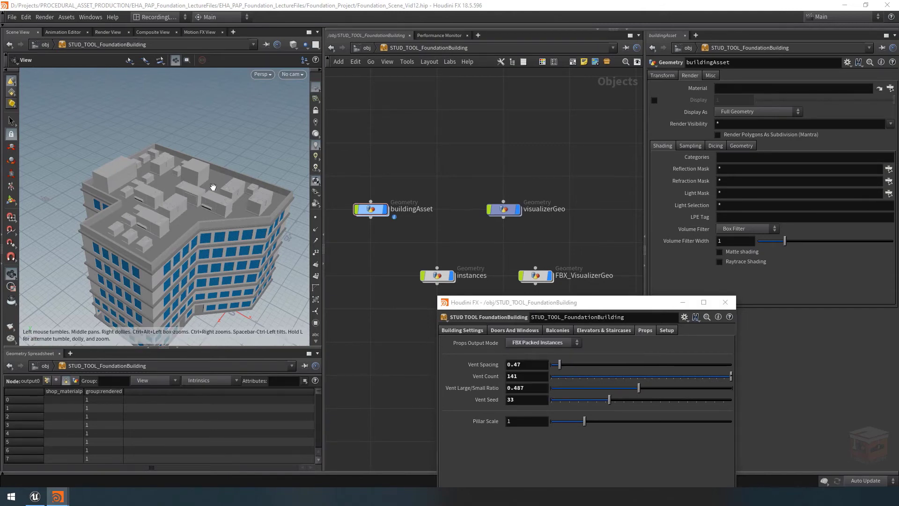
mouse_move(211, 187)
left_mouse_down()
mouse_move(216, 226)
mouse_move(214, 189)
left_mouse_up()
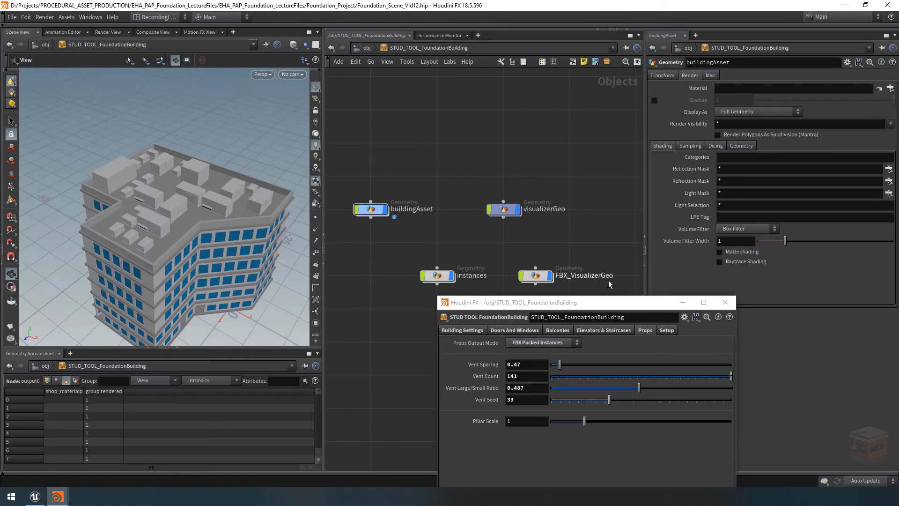
left_click(568, 307)
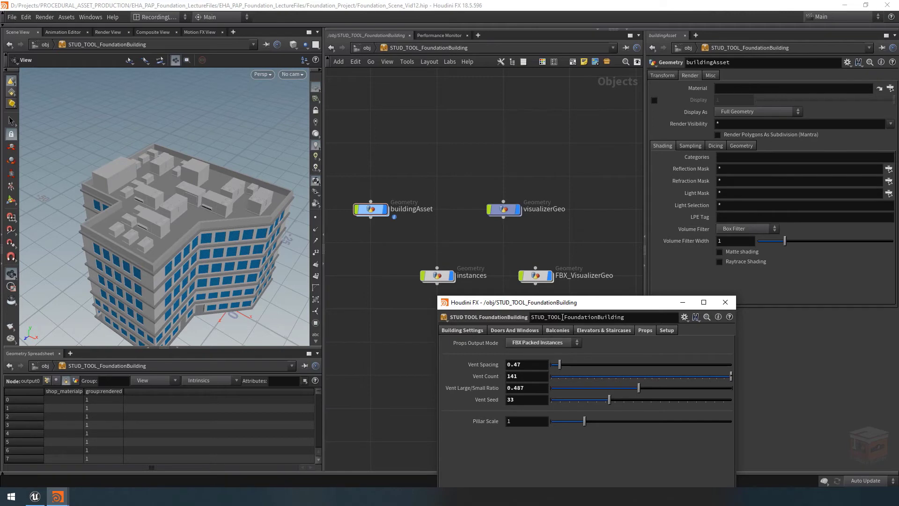
left_click_drag(589, 305, 606, 356)
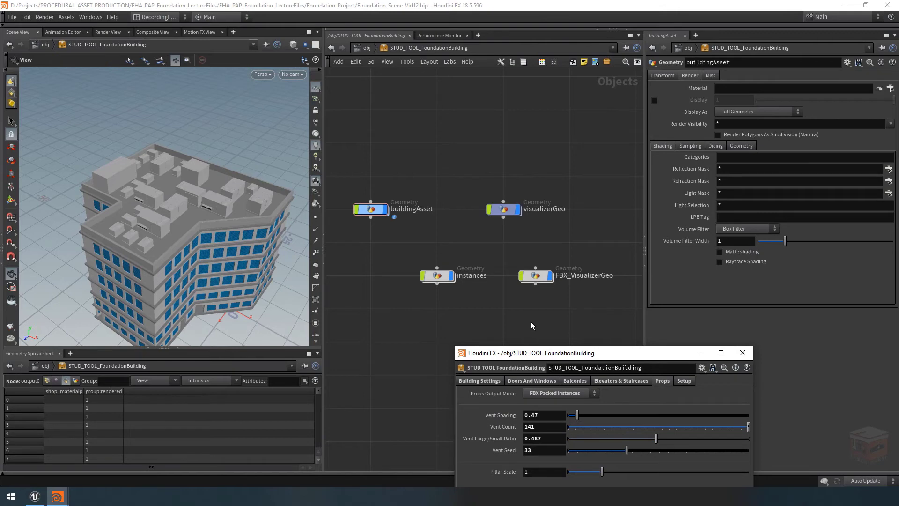
Enter the buildingAsset network and select copytopoints9 inside the FBX foreach_Object loop
double_click(374, 209)
scroll(490, 247, "down", 8)
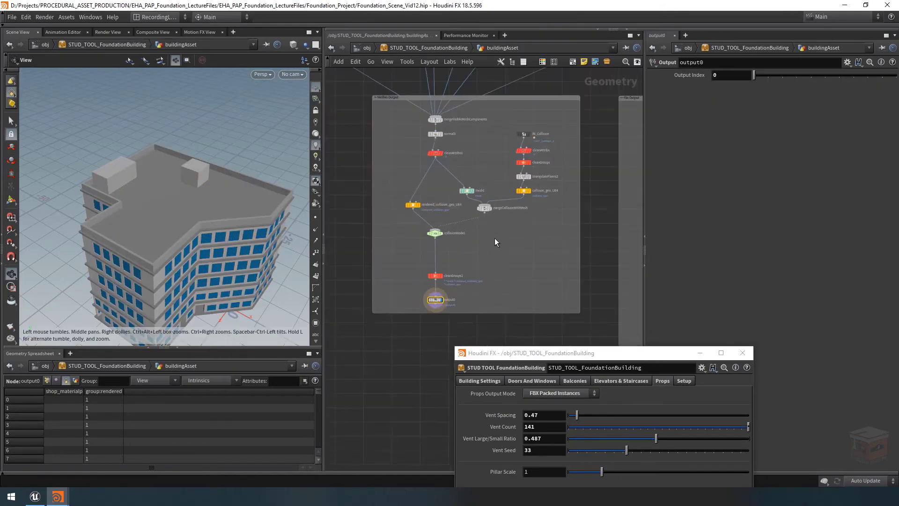
middle_click_drag(517, 249, 369, 224)
scroll(434, 234, "up", 7)
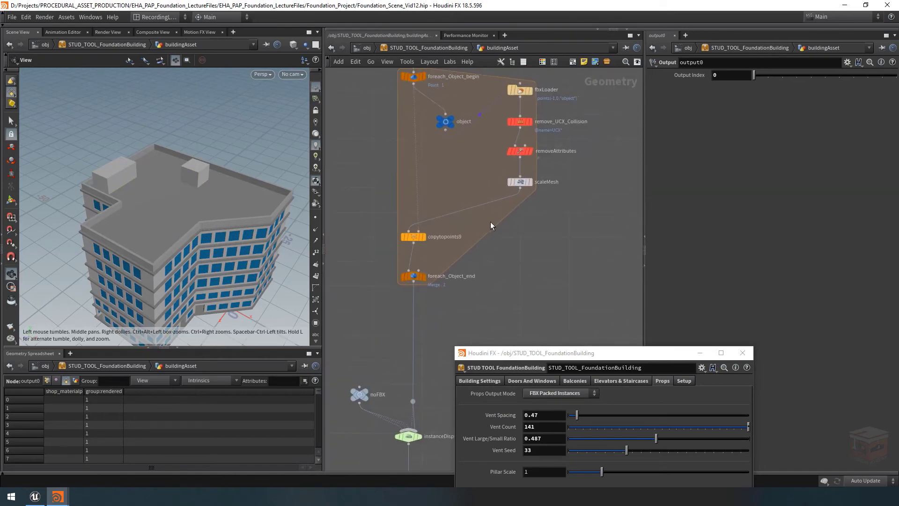
left_click(419, 237)
middle_click_drag(436, 245, 435, 287)
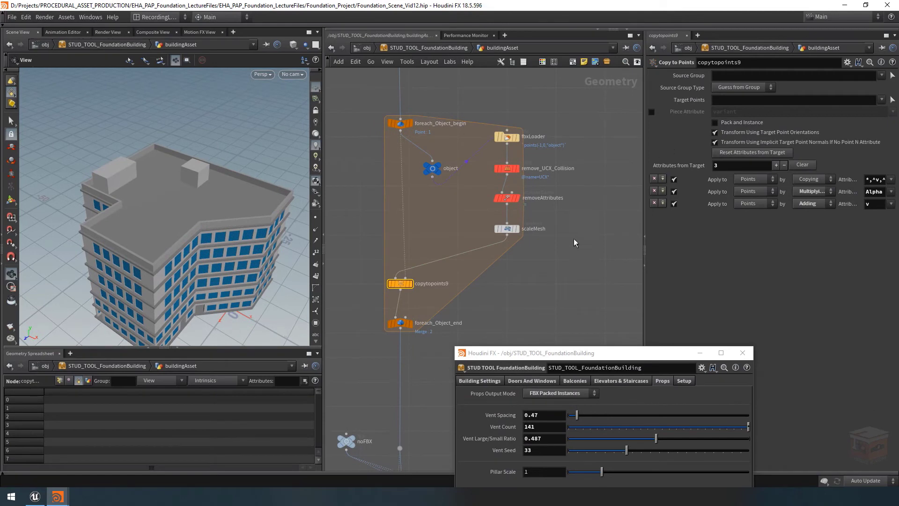
scroll(515, 268, "down", 2)
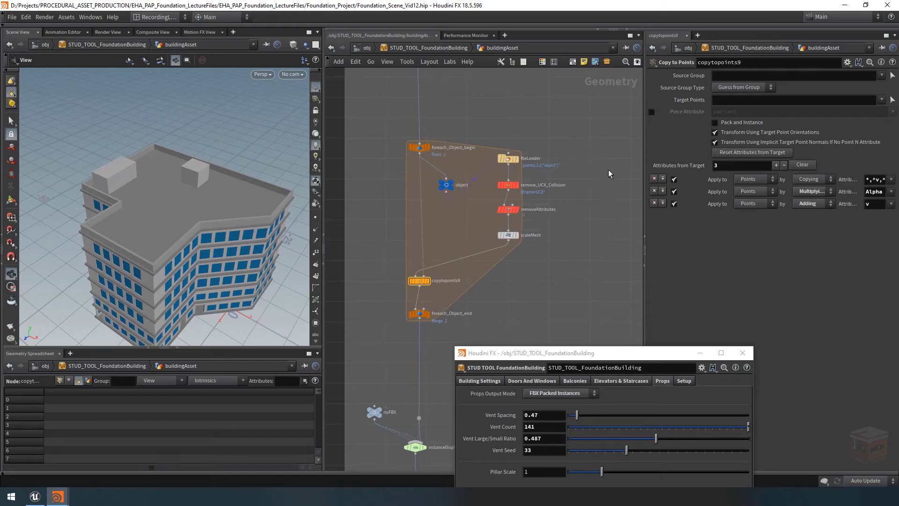
Copy the tool's Props Output Mode parameter and paste it as a relative reference into Pack and Instance on copytopoints9
left_click_drag(631, 358, 716, 242)
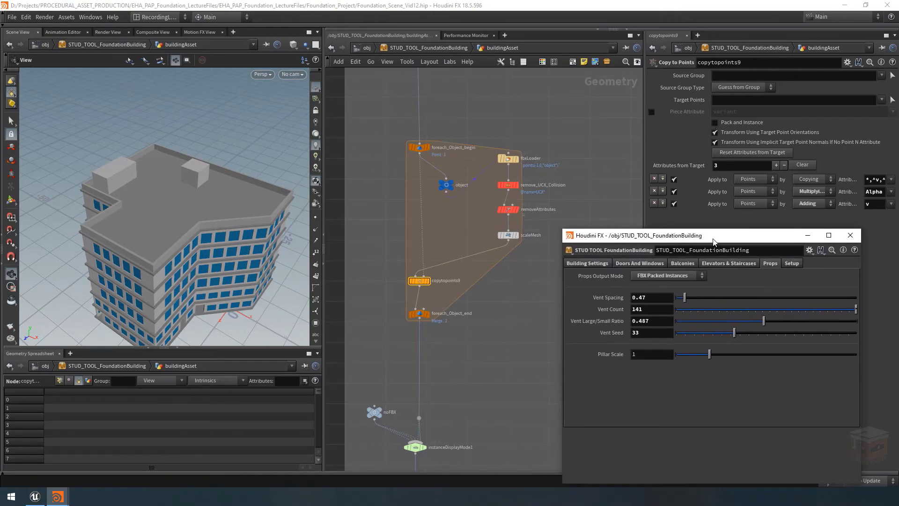
right_click(603, 279)
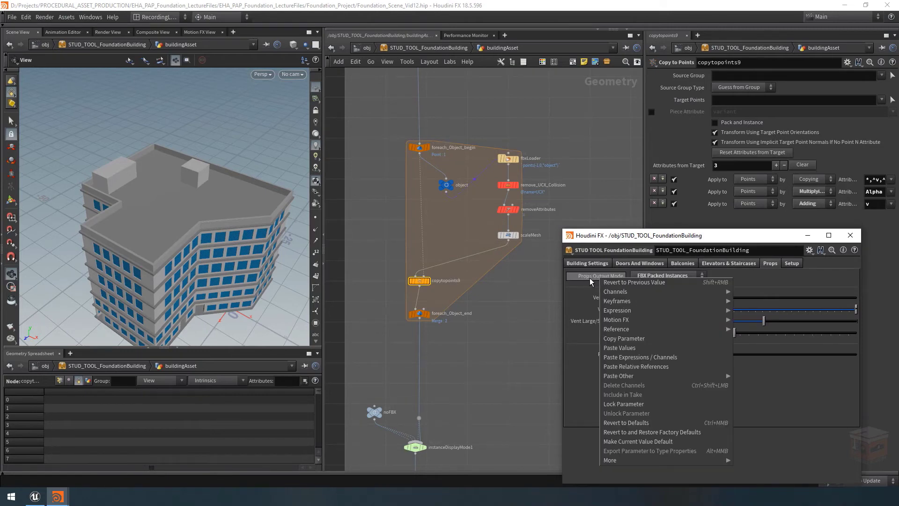
left_click(632, 344)
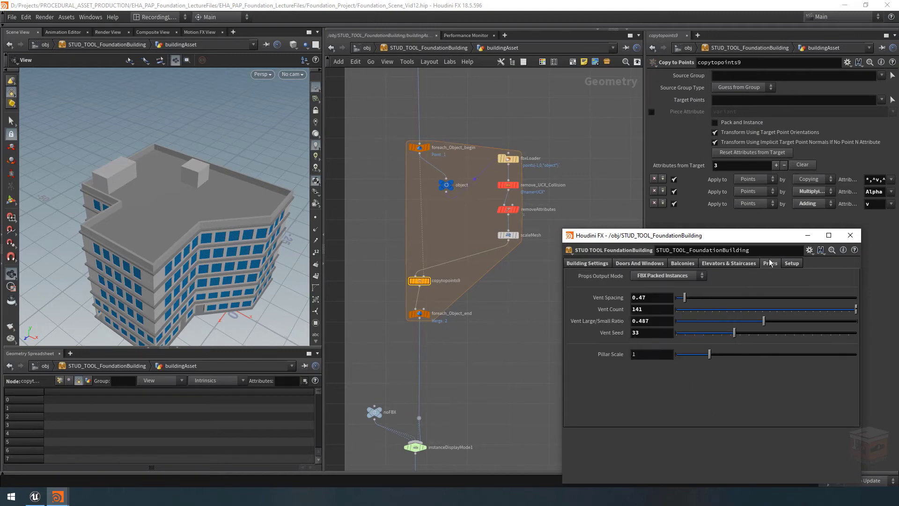
left_click(807, 235)
right_click(715, 124)
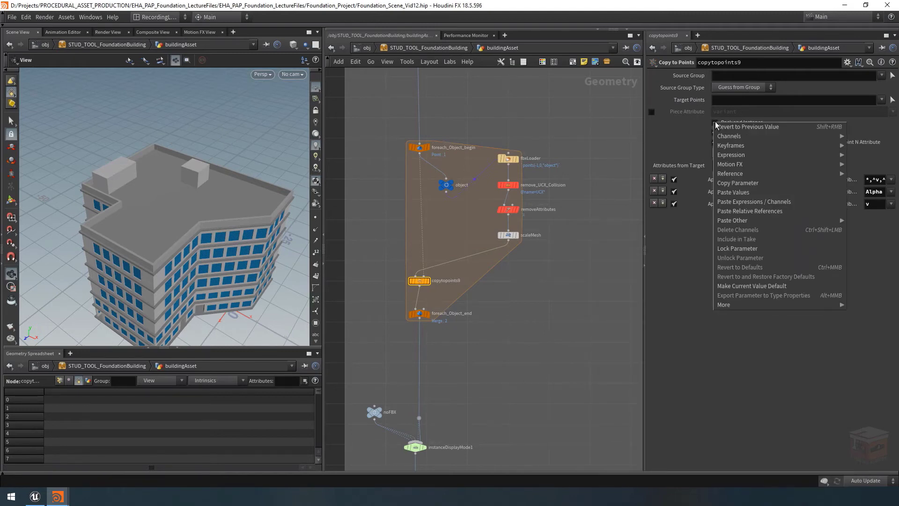
left_click(779, 213)
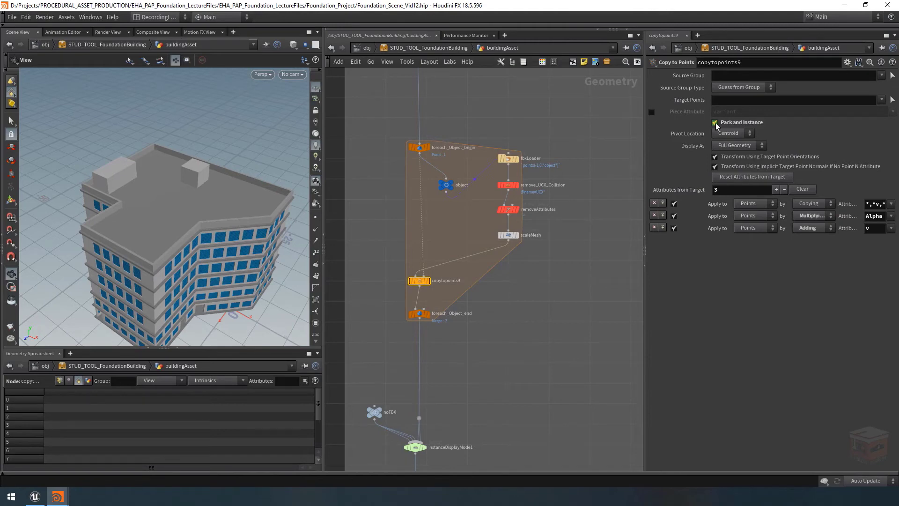
Change the Pack and Instance expression on copytopoints9 to if( ch("../../propsOutputMode") == 4, 1, 0)
right_click(717, 126)
mouse_move(731, 157)
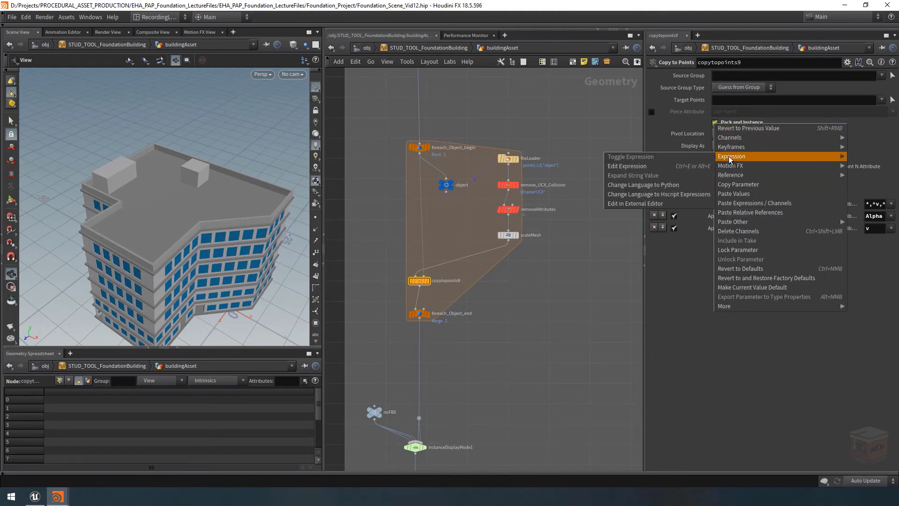
left_click(639, 167)
left_click_drag(587, 216, 504, 285)
left_click(385, 313)
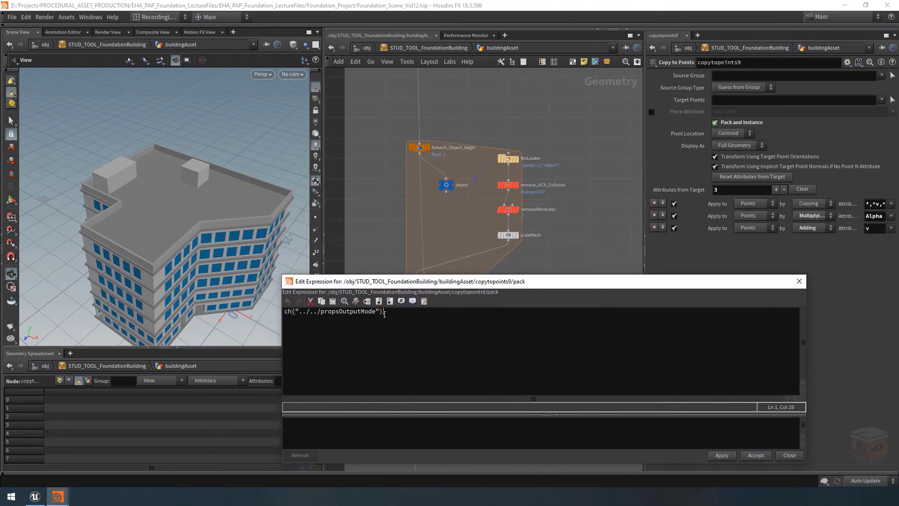
key("Home")
type("if")
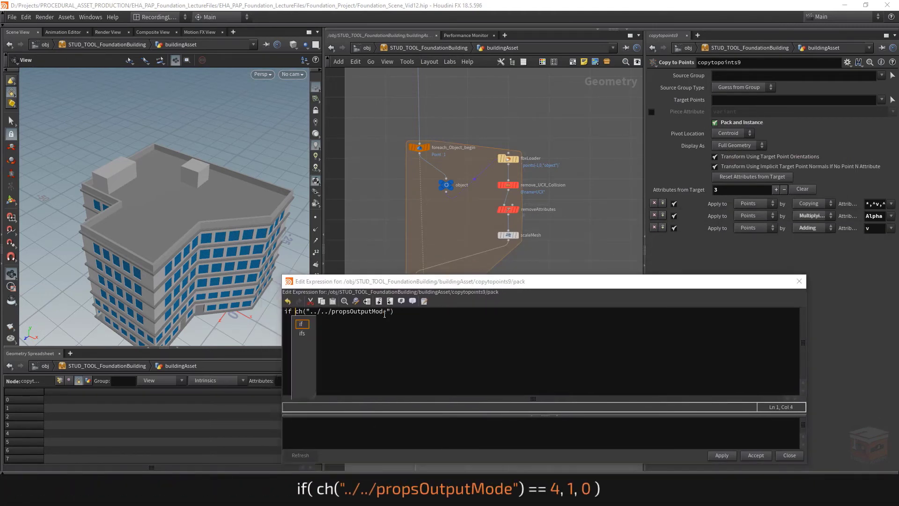
key("BackSpace")
type("(")
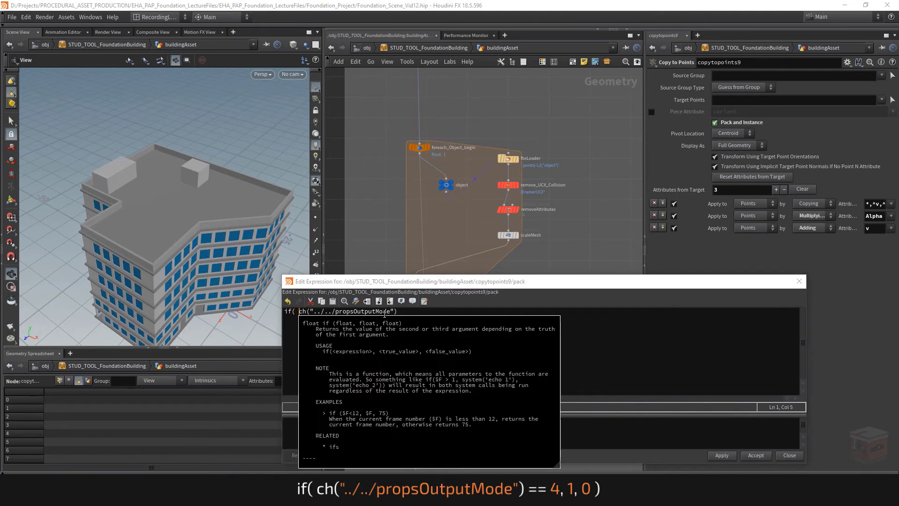
key("End")
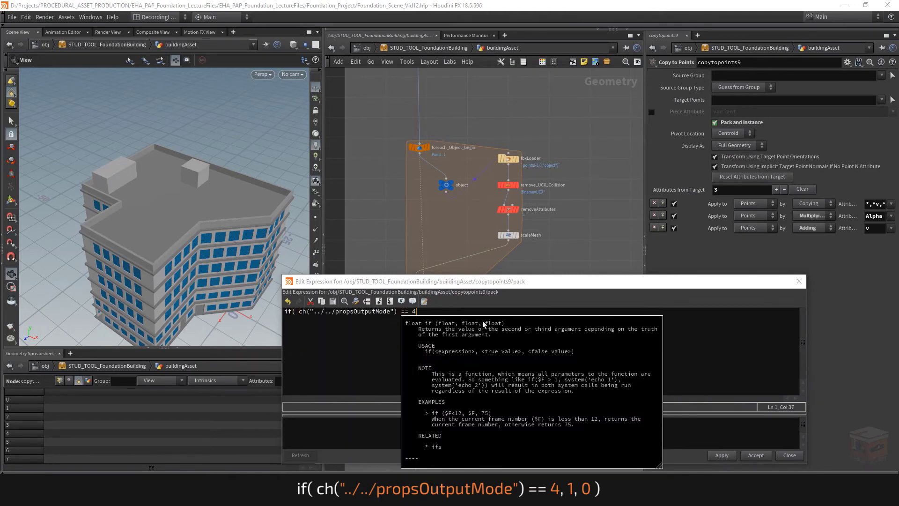
type("== 4, 1, 0)")
left_click(755, 455)
middle_click_drag(495, 314, 500, 309)
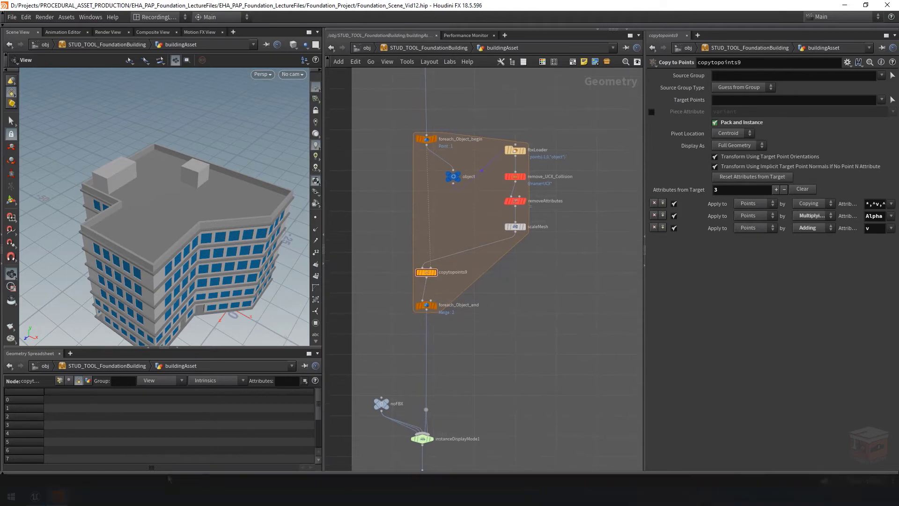
Test Pack and Instance by alternating Props Output Mode between FBX Copied Geometry and FBX Packed Instances, ending on FBX Copied Geometry
mouse_move(58, 496)
left_click(131, 460)
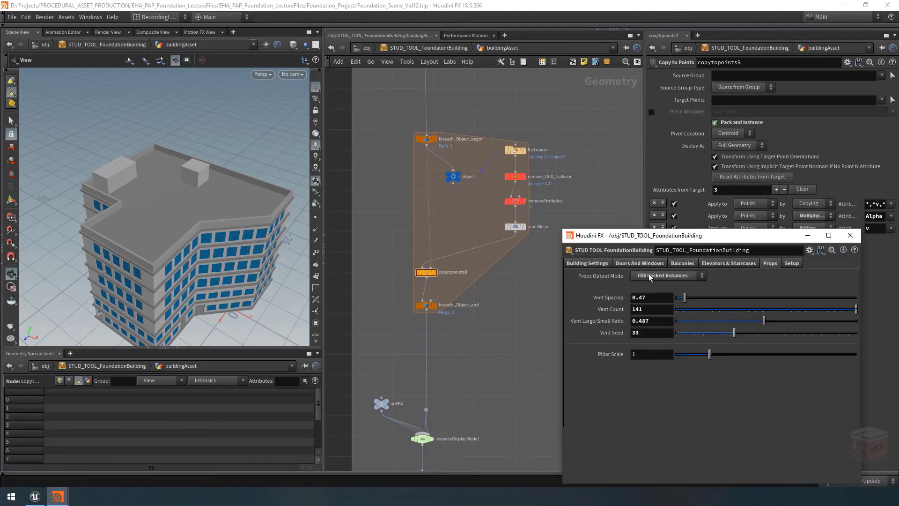
left_click(679, 275)
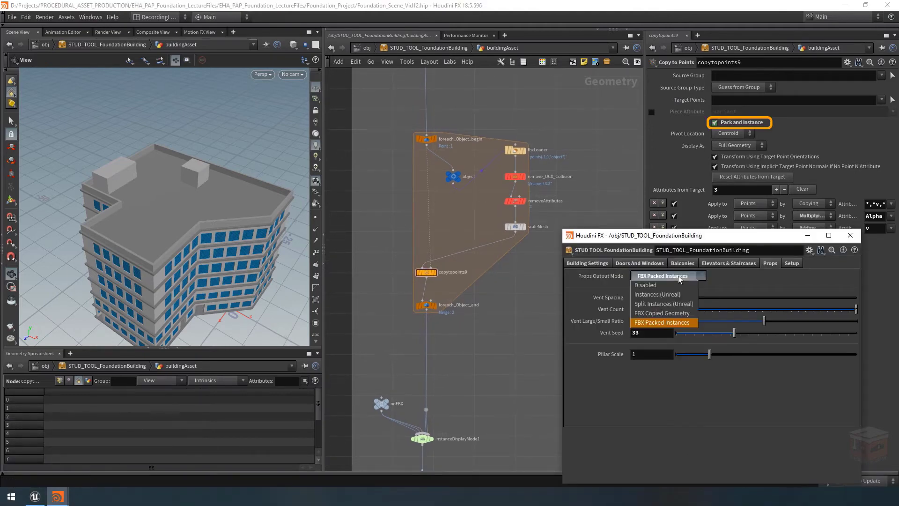
left_click(666, 314)
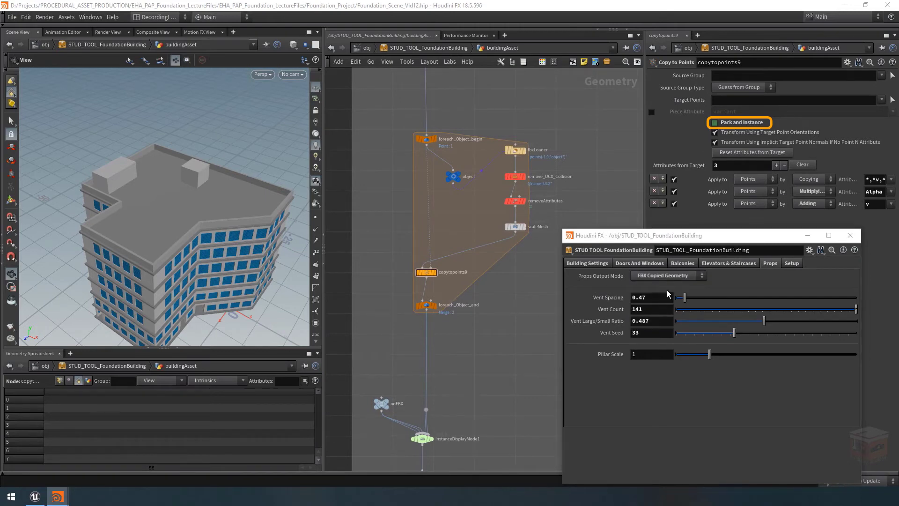
left_click(671, 275)
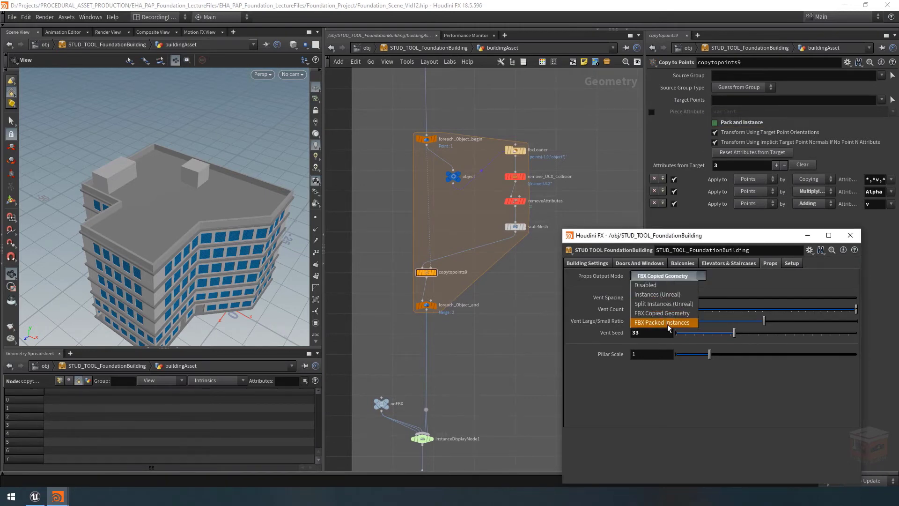
left_click(667, 324)
left_click(669, 275)
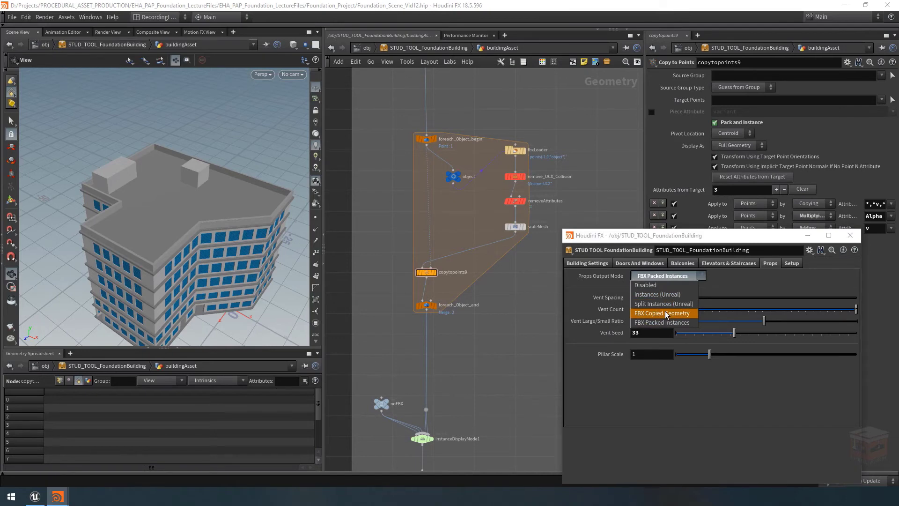
left_click(666, 314)
Select the building network's output0 node and save the STUD_TOOL_FoundationBuilding operator type
left_click(808, 236)
scroll(506, 331, "down", 5)
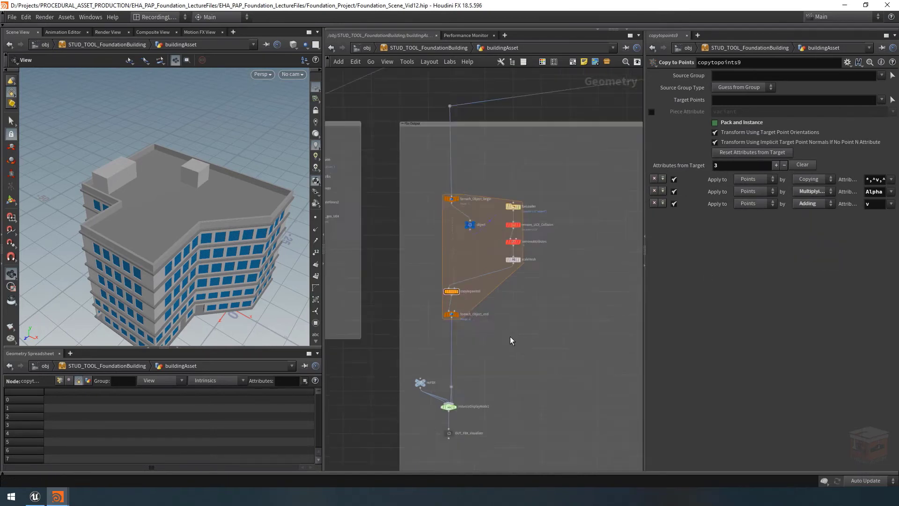
middle_click_drag(542, 311, 587, 333)
scroll(586, 334, "down", 1)
middle_click_drag(435, 356, 465, 357)
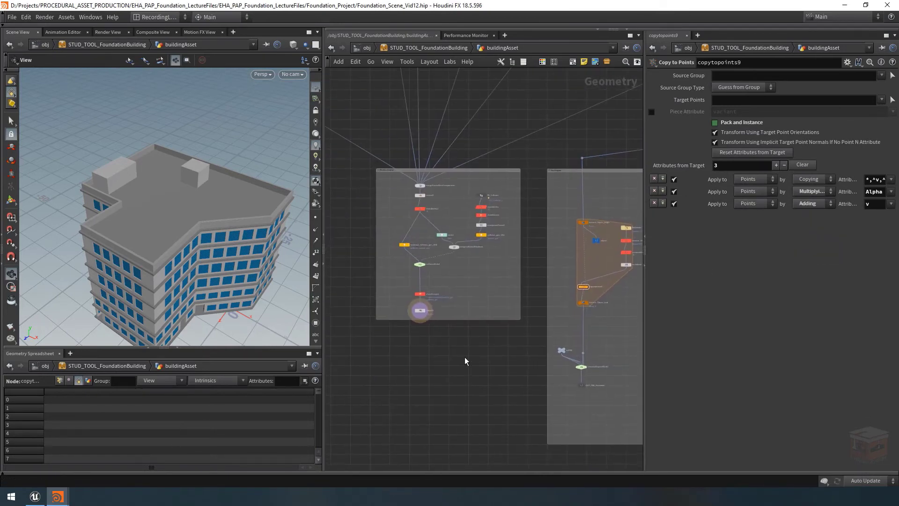
scroll(420, 311, "up", 5)
left_click_drag(477, 303, 397, 322)
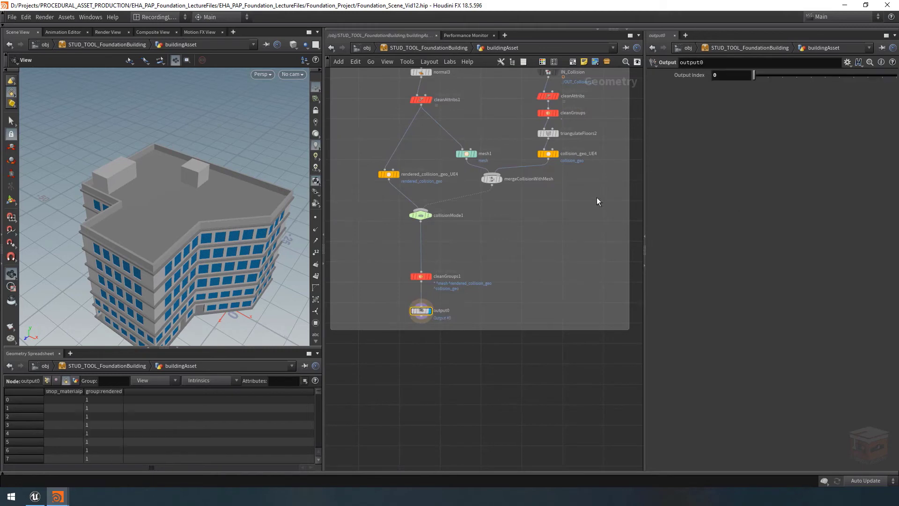
right_click(415, 50)
left_click(445, 240)
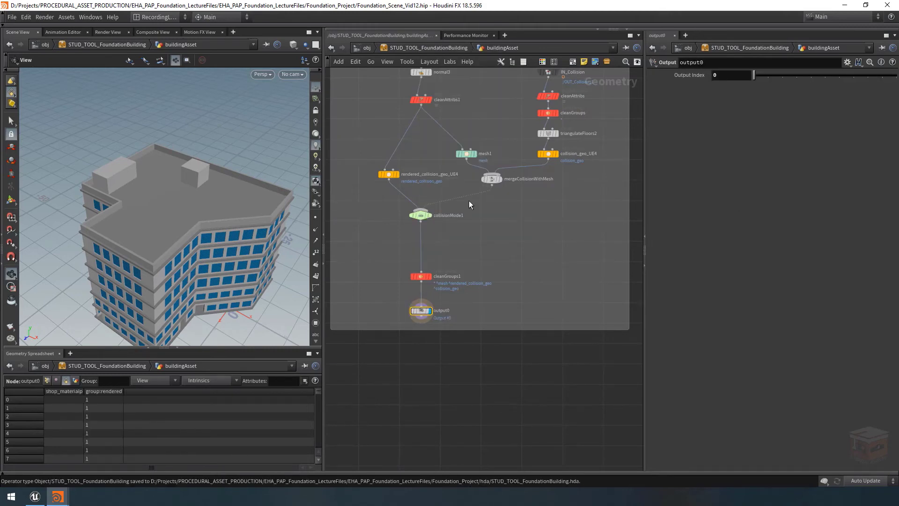
Switch to Unreal Editor and reimport the STUD_TOOL_FoundationBuilding Houdini asset
left_click(35, 497)
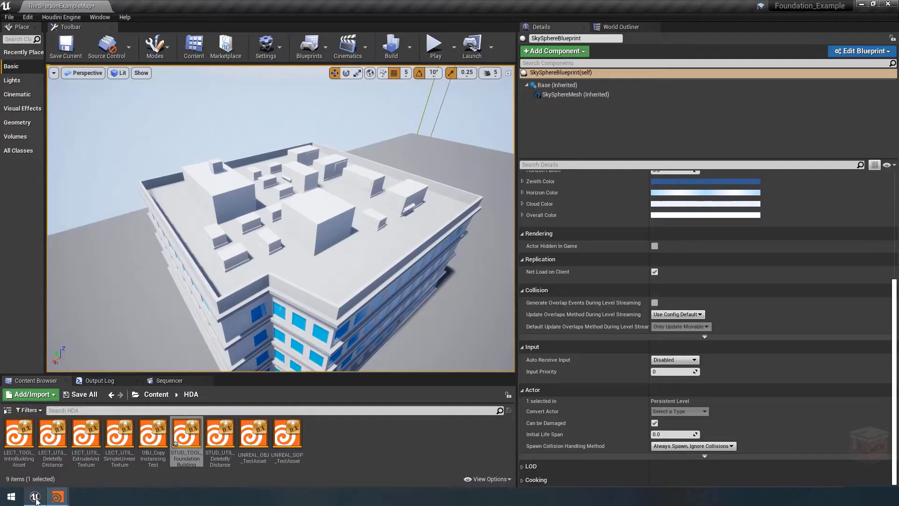
right_click(187, 436)
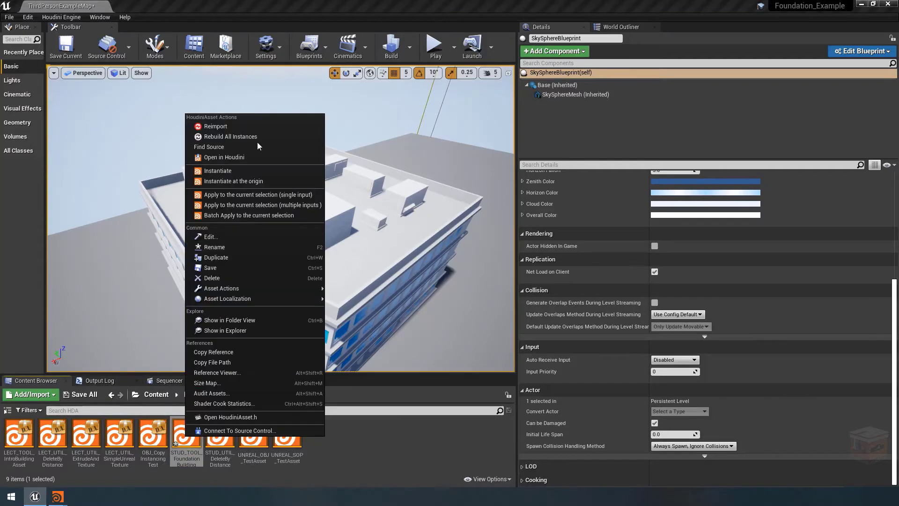
left_click(234, 124)
Select the building in the level and set its Props Output Mode to FBX Copied Geometry
right_click(339, 283)
left_click(374, 283)
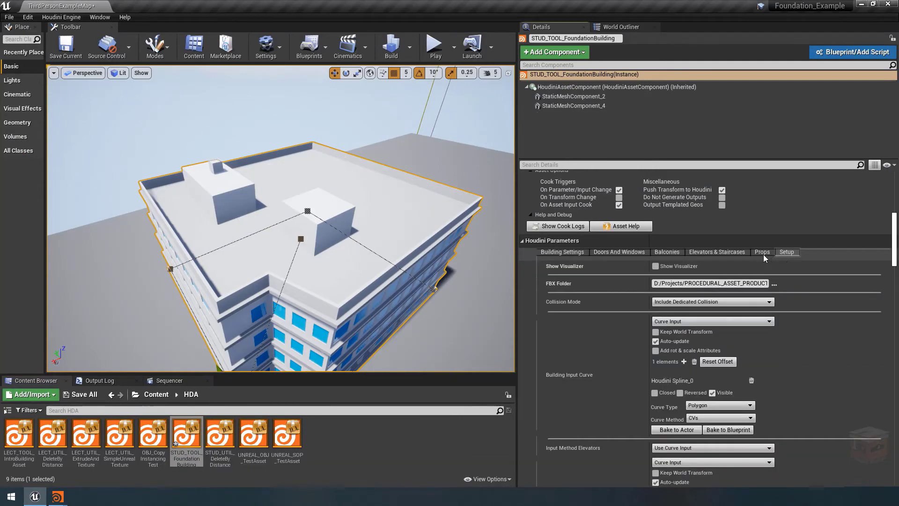
left_click(763, 253)
left_click(691, 267)
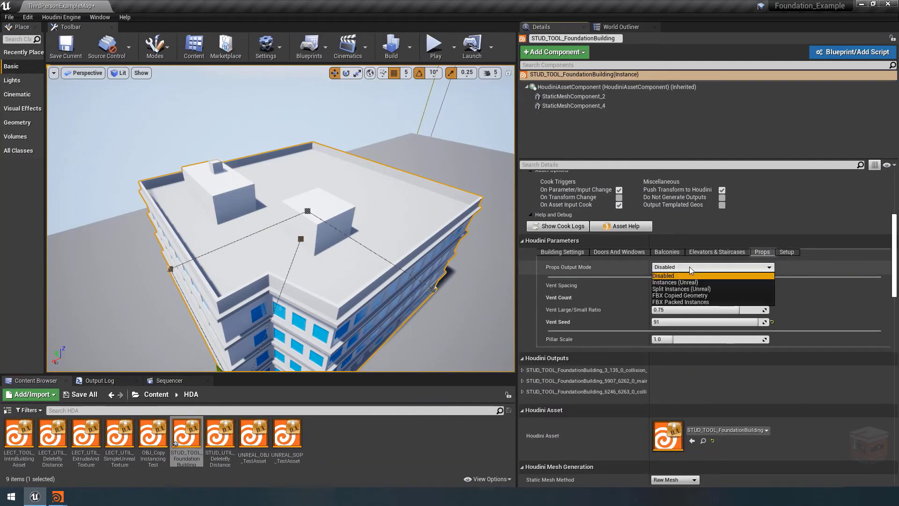
left_click(689, 296)
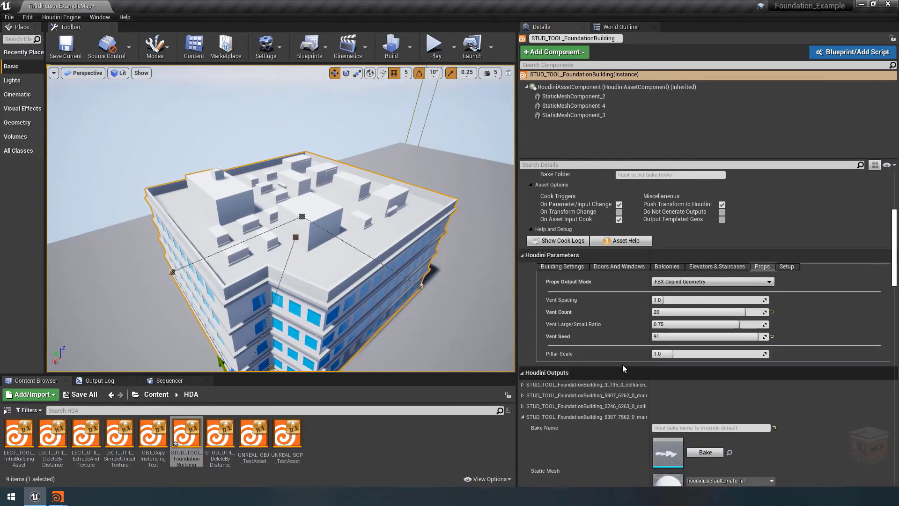
Open the building's main_geo static mesh output for the props and examine how the vents are combined
scroll(630, 303, "down", 2)
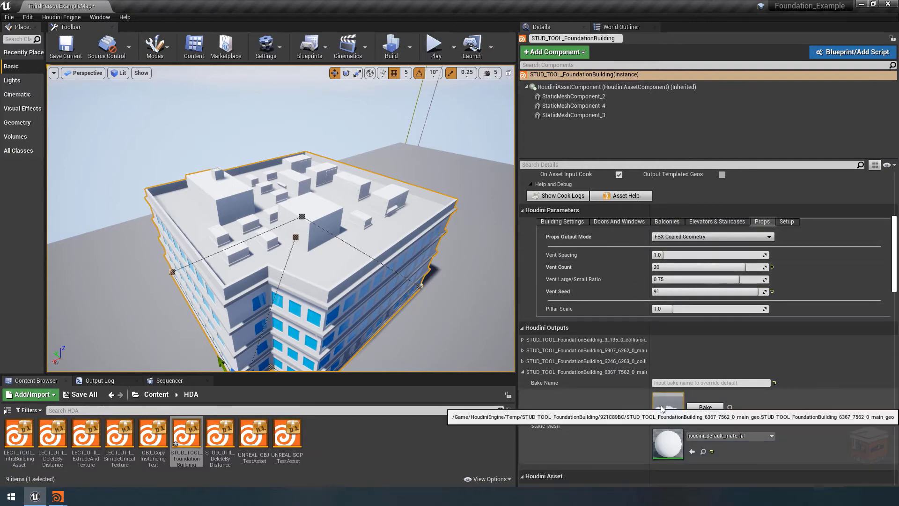
double_click(668, 407)
left_click_drag(330, 296, 325, 267)
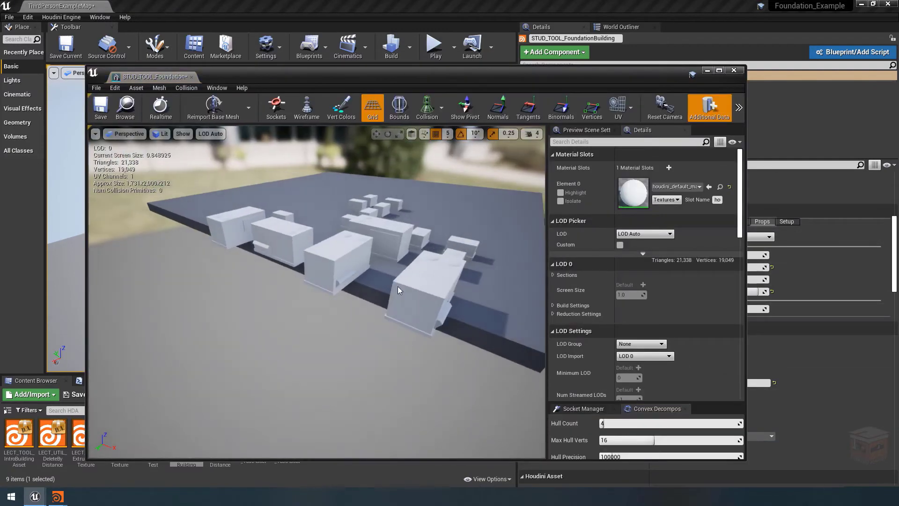
left_click(734, 70)
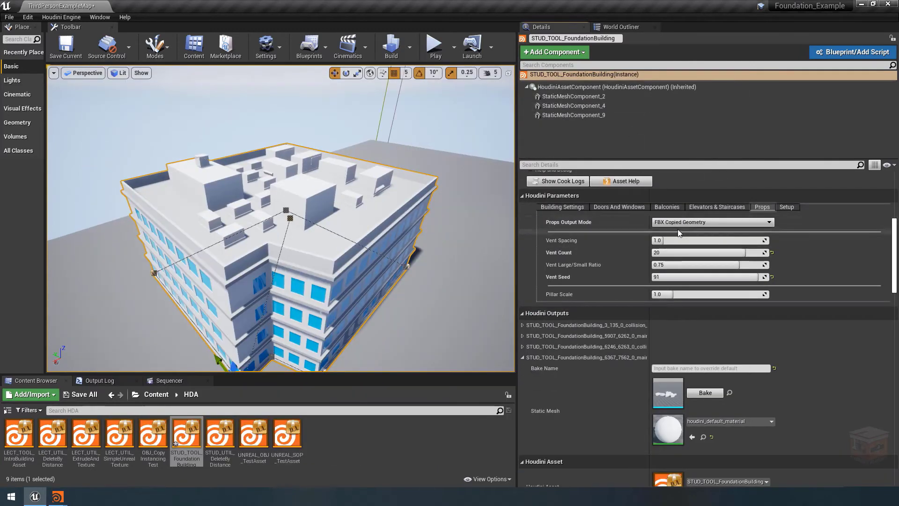
Set Props Output Mode to FBX Packed Instances and expand the two instancer entries in the Houdini Outputs
left_click(690, 225)
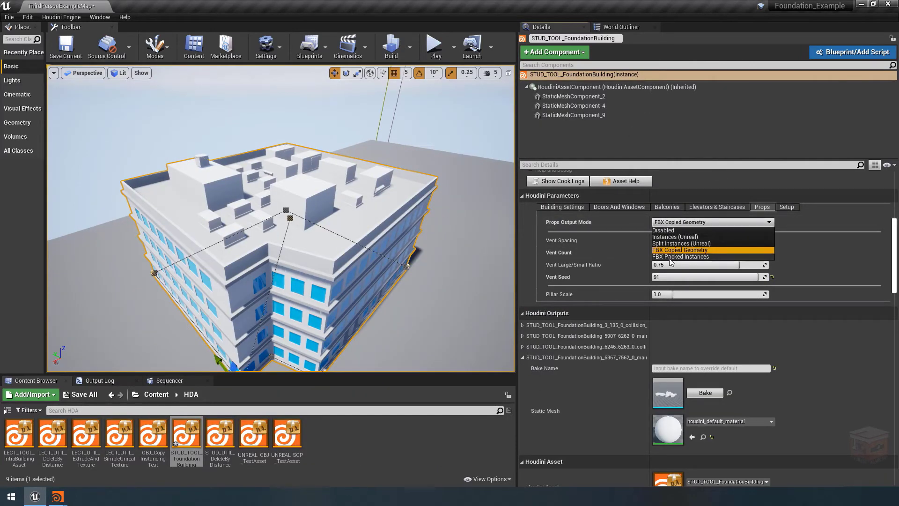
left_click(693, 257)
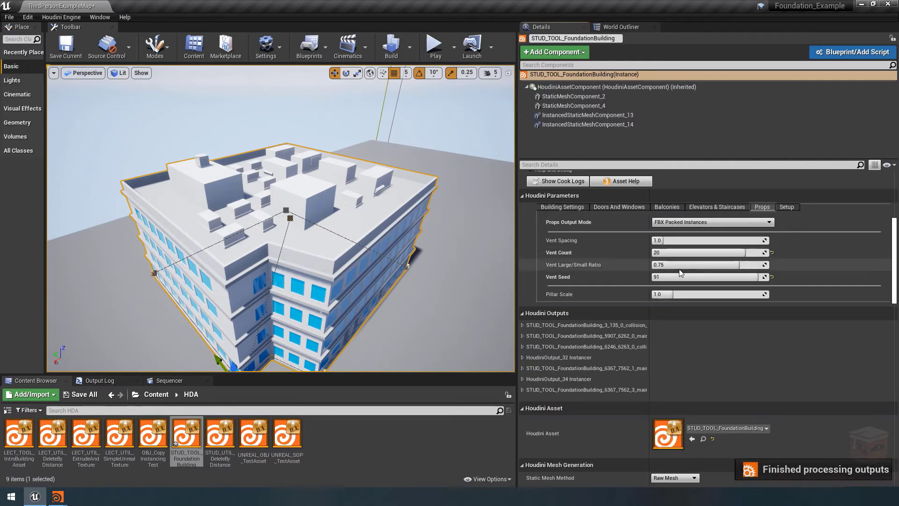
scroll(642, 345, "down", 3)
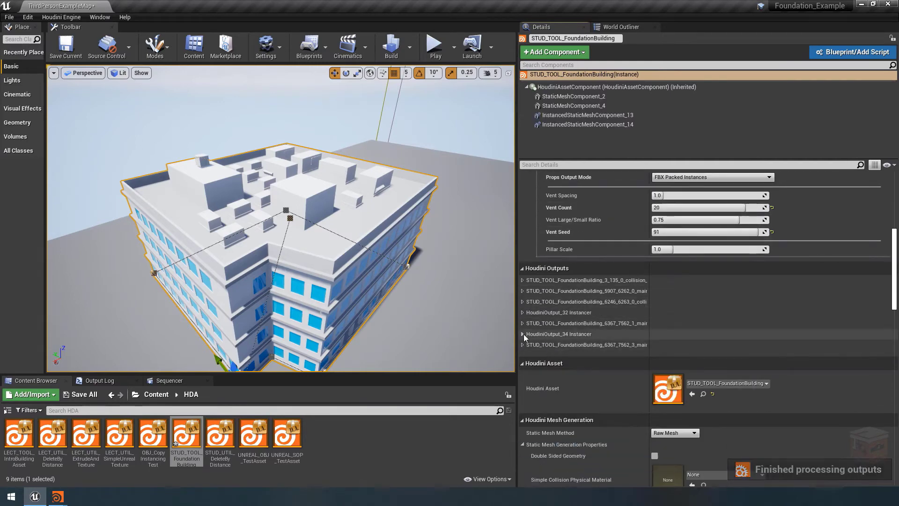
left_click(522, 333)
left_click(523, 312)
scroll(552, 325, "down", 4)
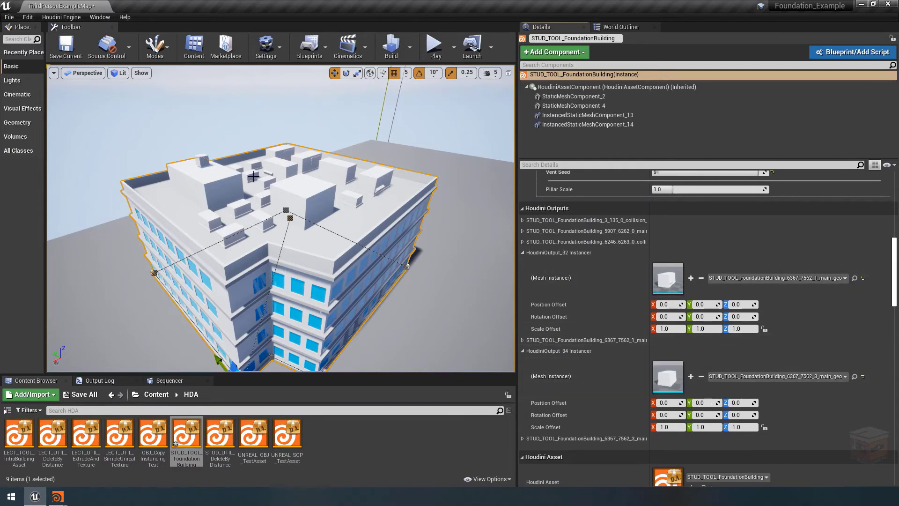
Inspect the mesh used by each of the two instancers, and locate the HoudiniOutput_32 Instancer mesh in the Content Browser
double_click(668, 376)
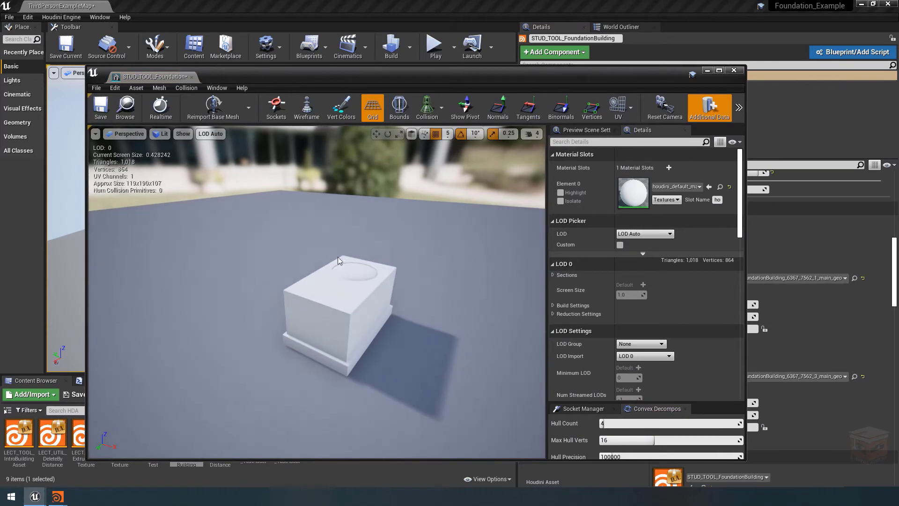
left_click(734, 70)
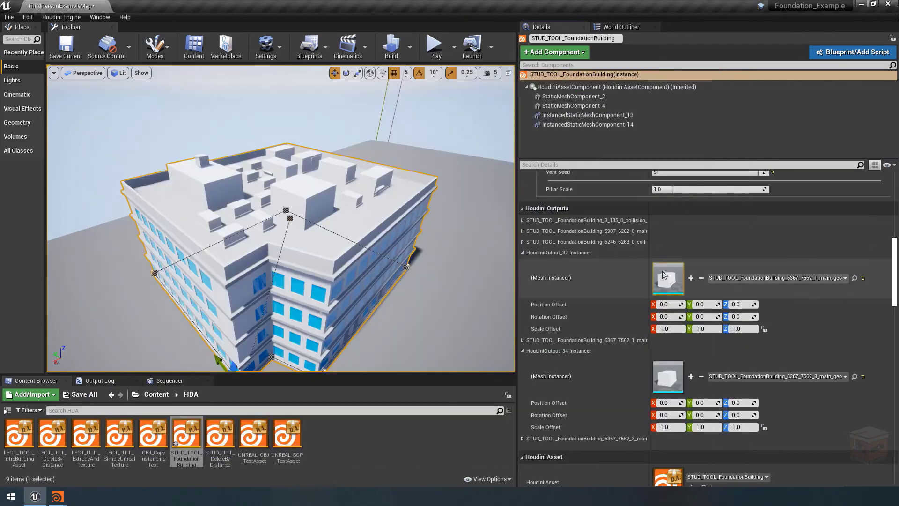
double_click(669, 281)
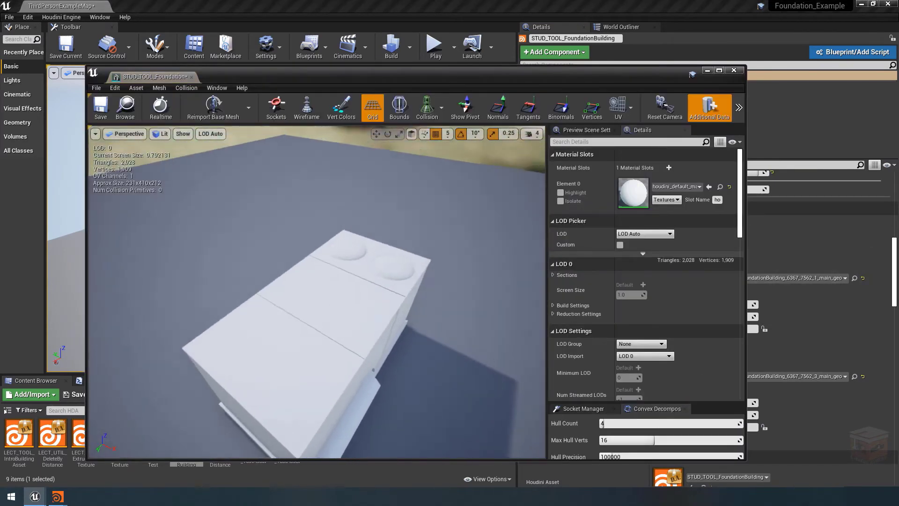
left_click(734, 70)
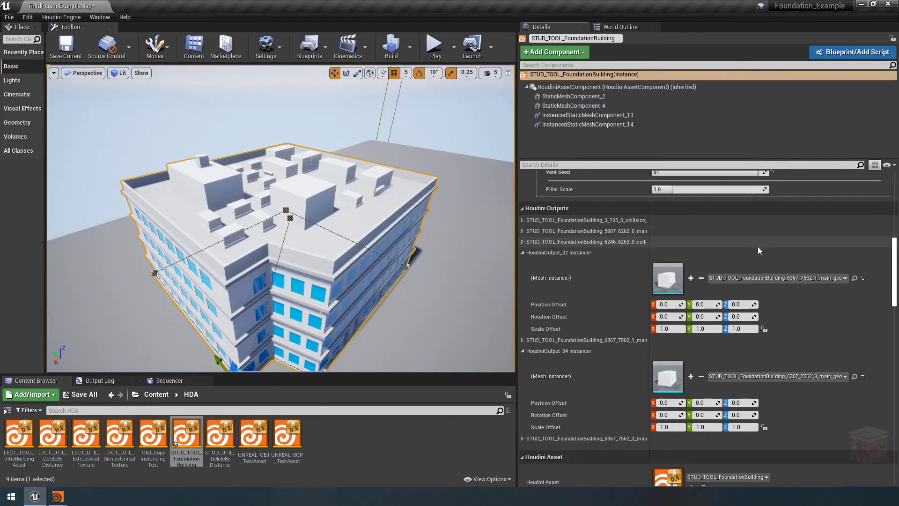
left_click(855, 279)
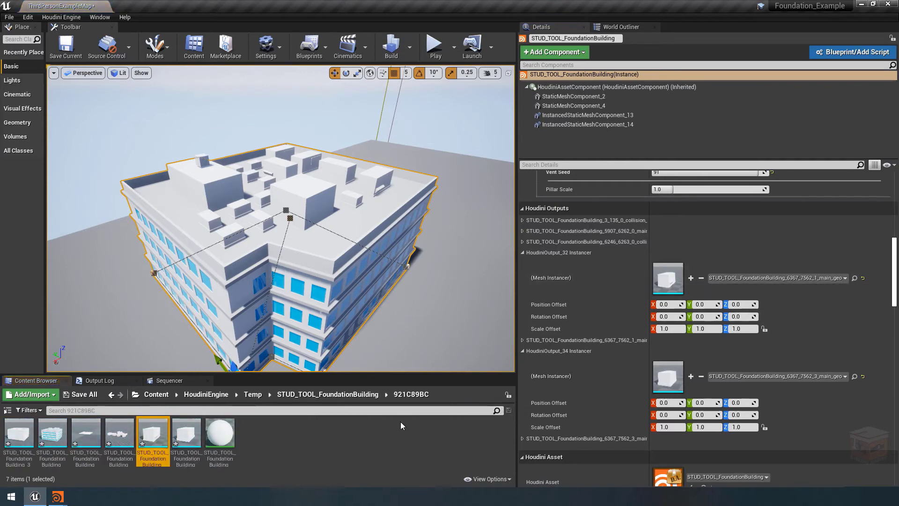
left_click(280, 463)
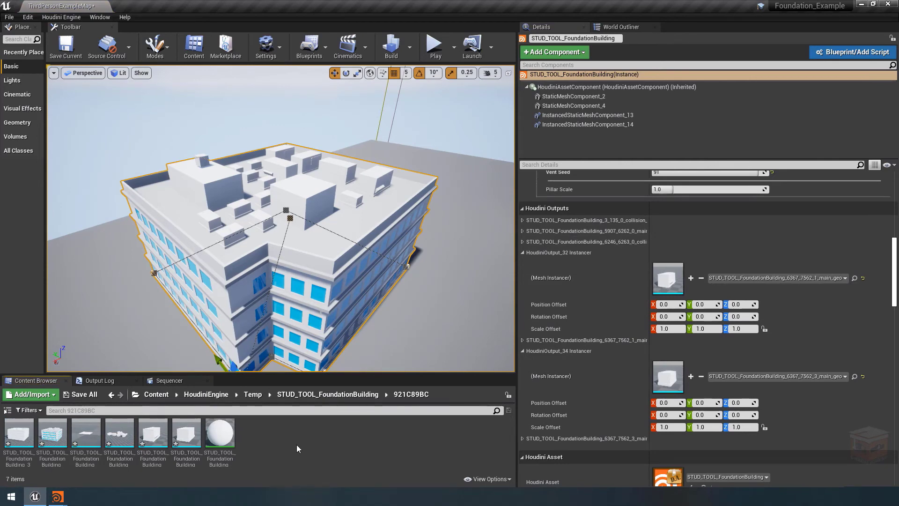
Collapse both instancer entries and examine which roof vents belong to the building's instanced static mesh components
left_click(523, 252)
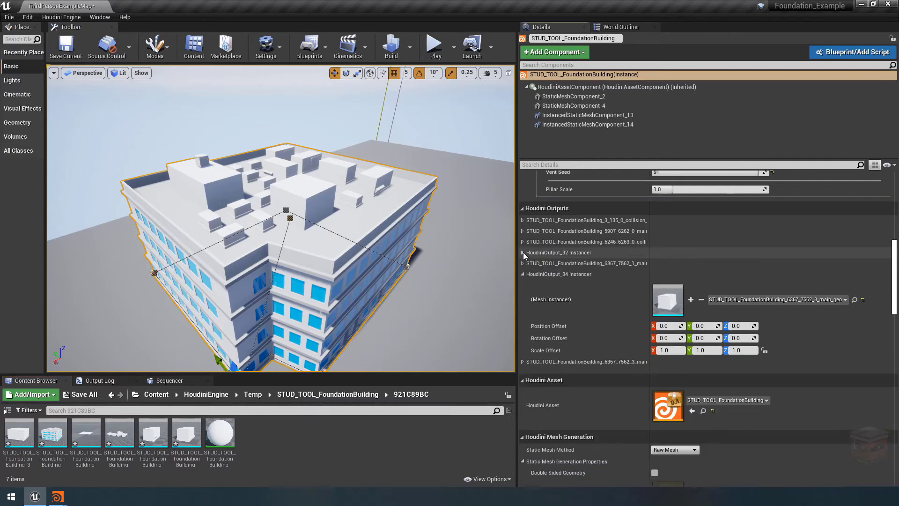
left_click(523, 274)
left_click(599, 117)
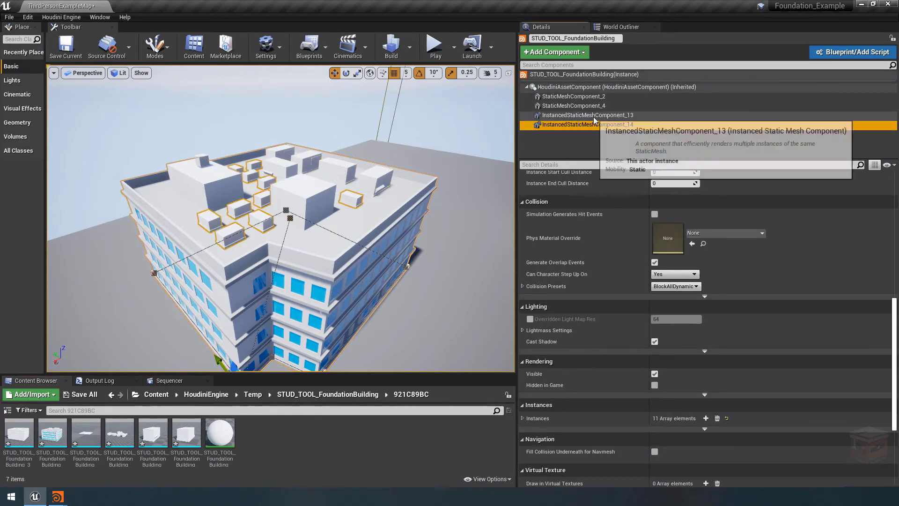
left_click(442, 121)
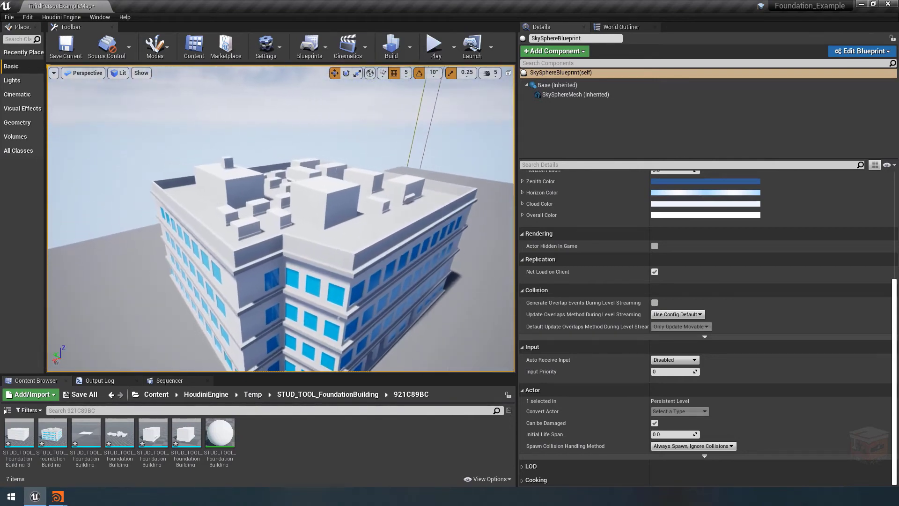
right_click_drag(333, 240, 348, 236)
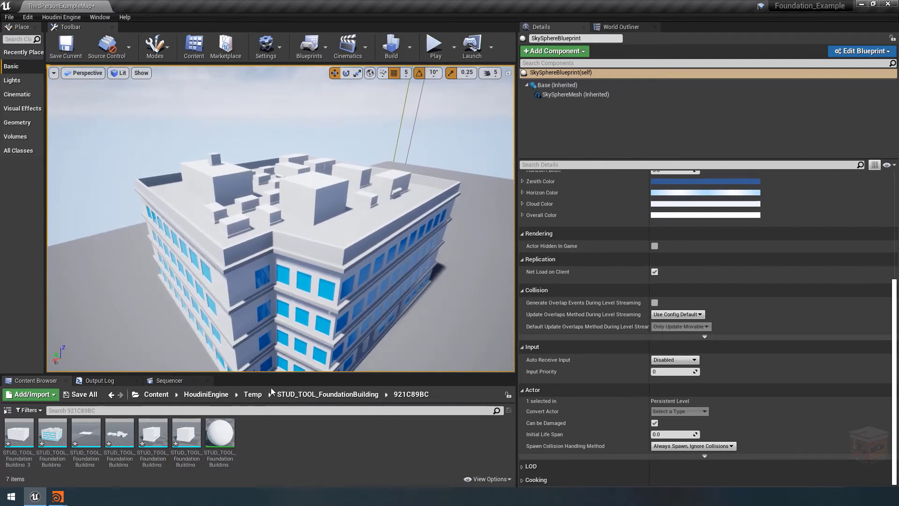
Open the small vent's generated static mesh from the temp folder and examine its geometry and collision settings
double_click(186, 432)
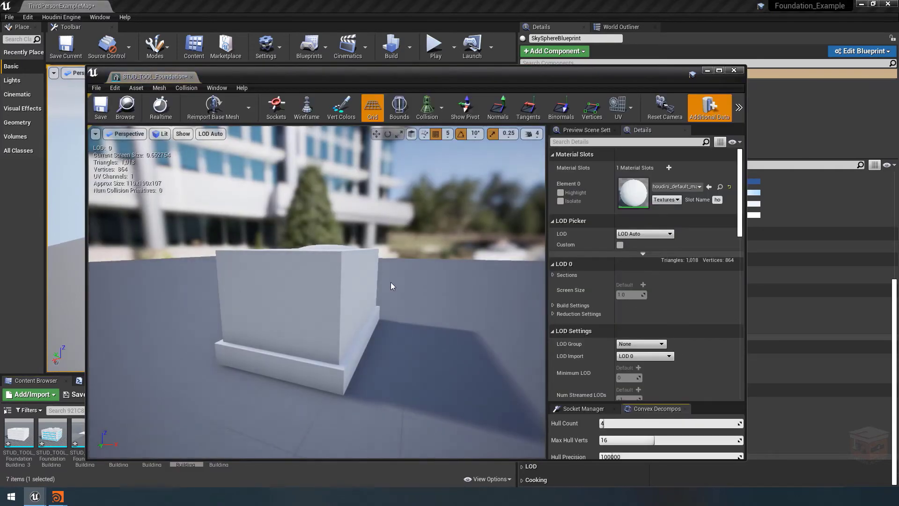
left_click_drag(390, 282, 351, 323, "alt")
scroll(390, 282, "down", 4)
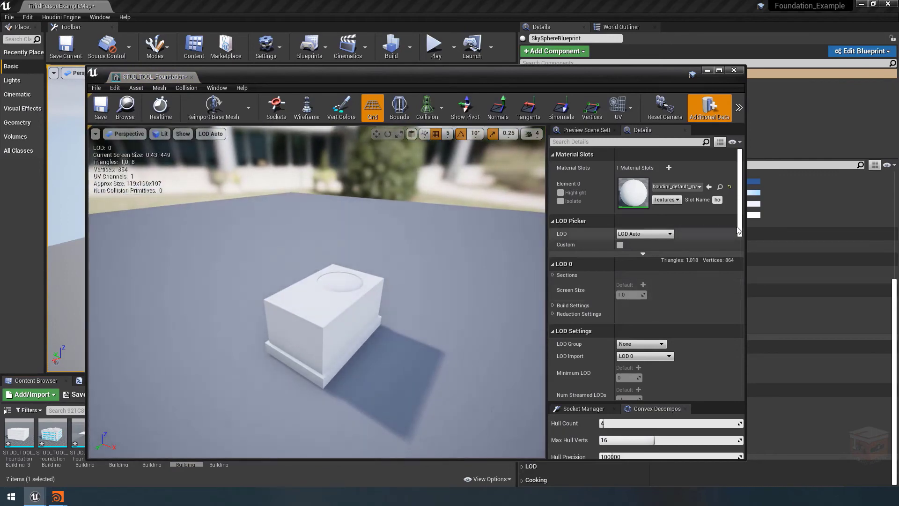
left_click_drag(740, 224, 732, 338)
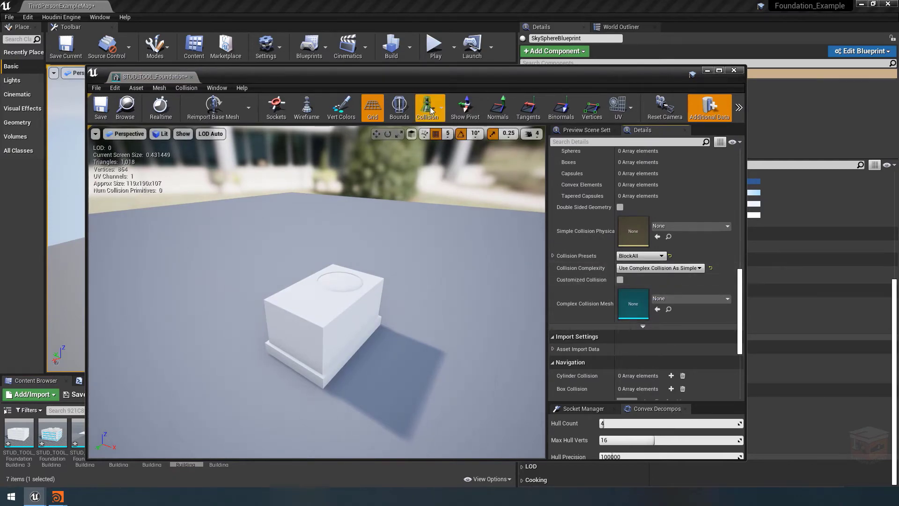
mouse_move(426, 268)
right_mouse_down()
mouse_move(427, 291)
mouse_move(426, 269)
right_mouse_up()
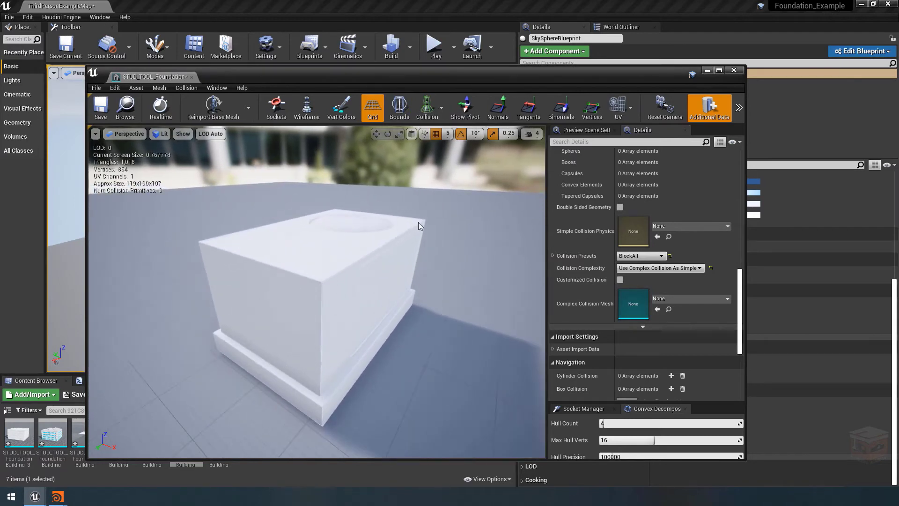
left_click_drag(339, 260, 348, 208)
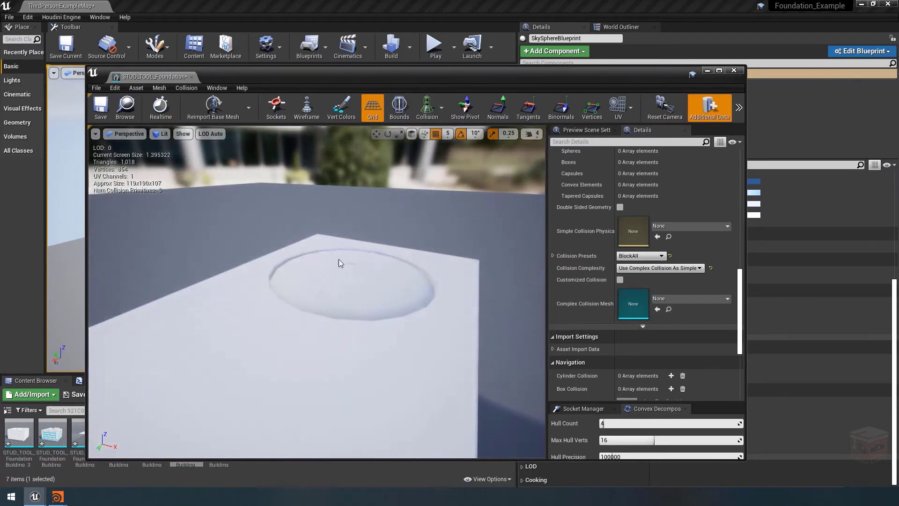
scroll(353, 288, "up", 2)
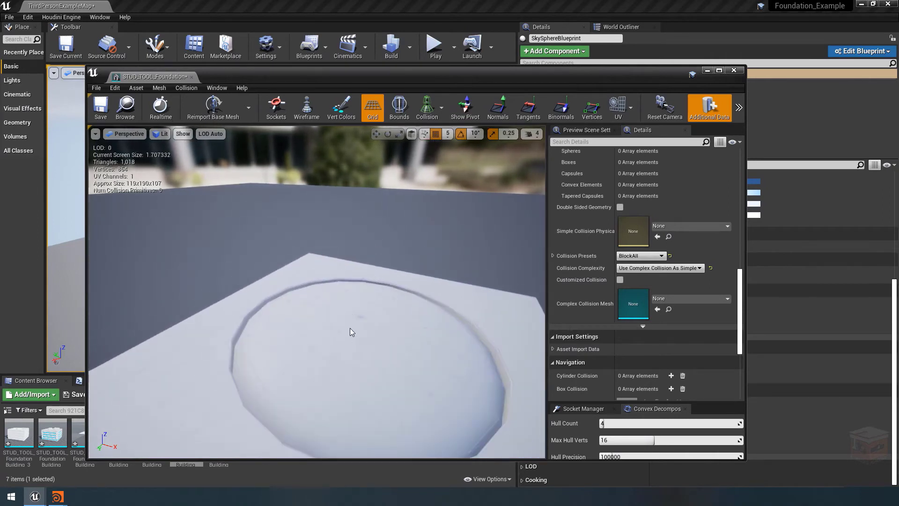
left_click_drag(350, 328, 342, 375)
right_click_drag(342, 375, 339, 368)
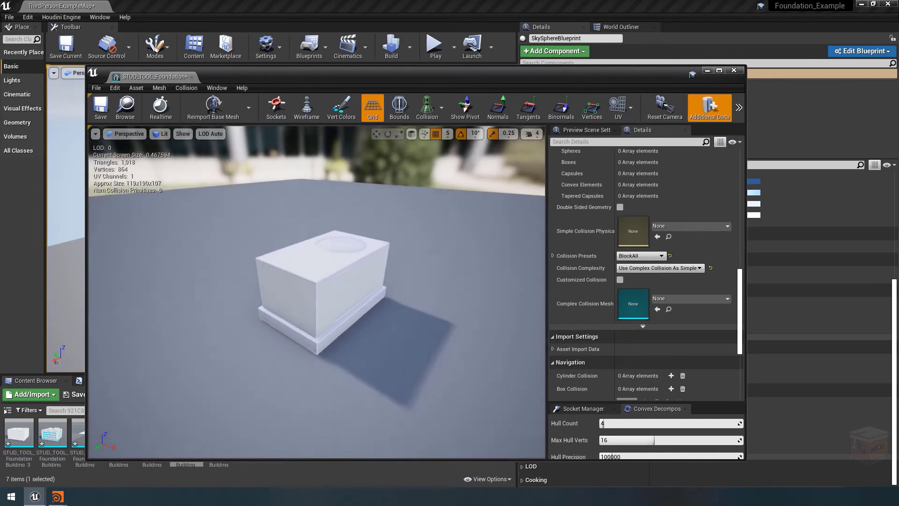
left_click_drag(349, 342, 346, 331)
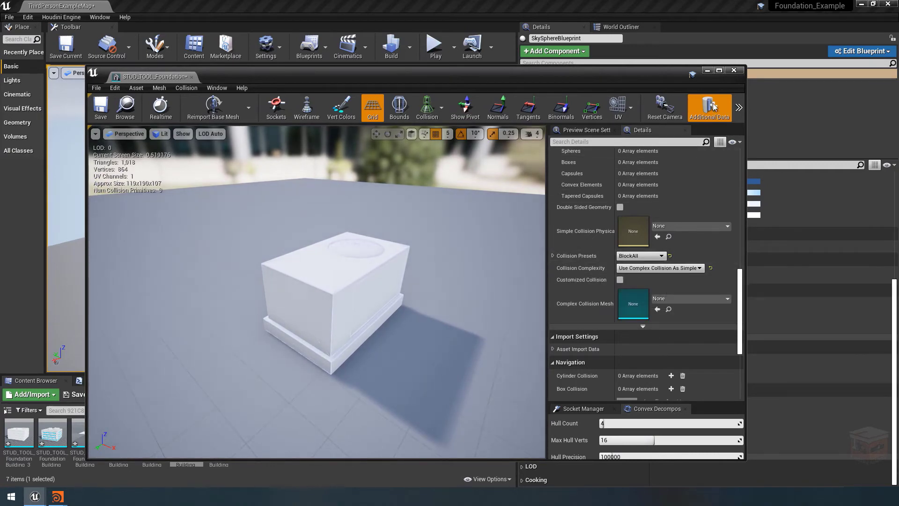
left_click(734, 69)
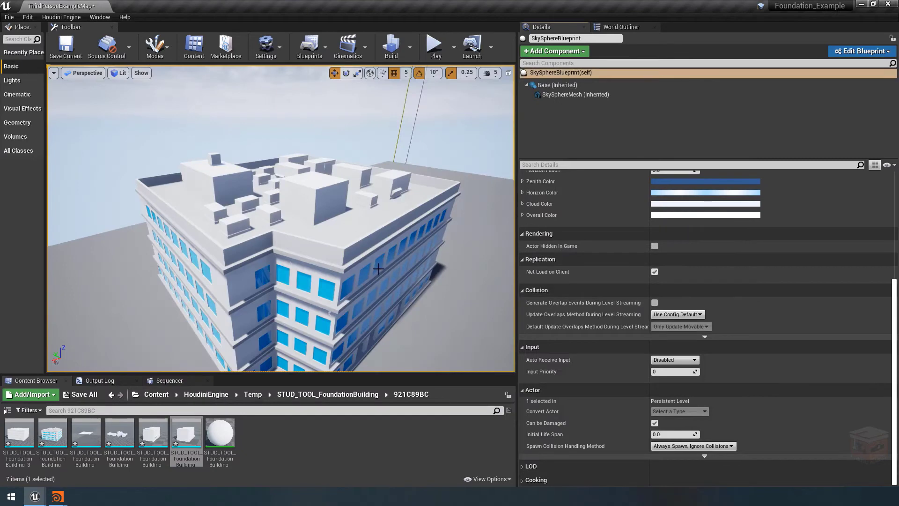
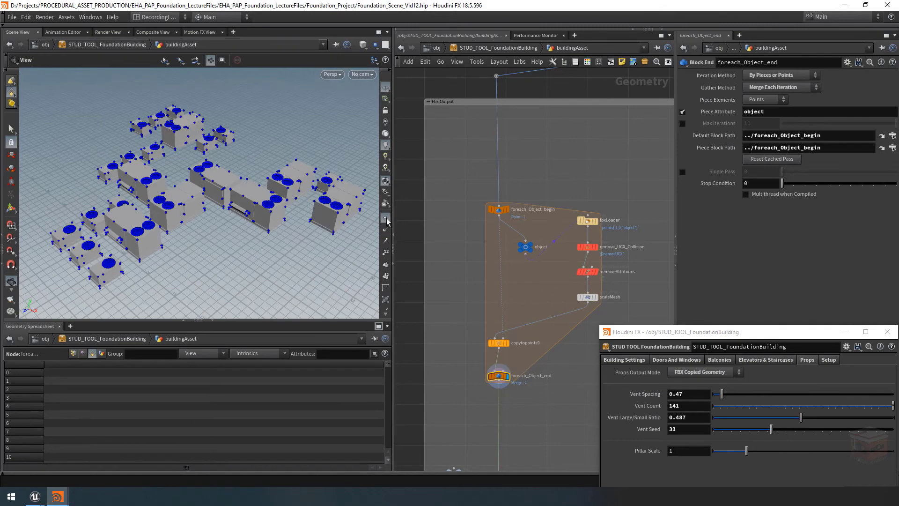
Display point and primitive numbers in the viewport and examine the copied vents' point, vertex and primitive attributes in the spreadsheet
left_click(385, 253)
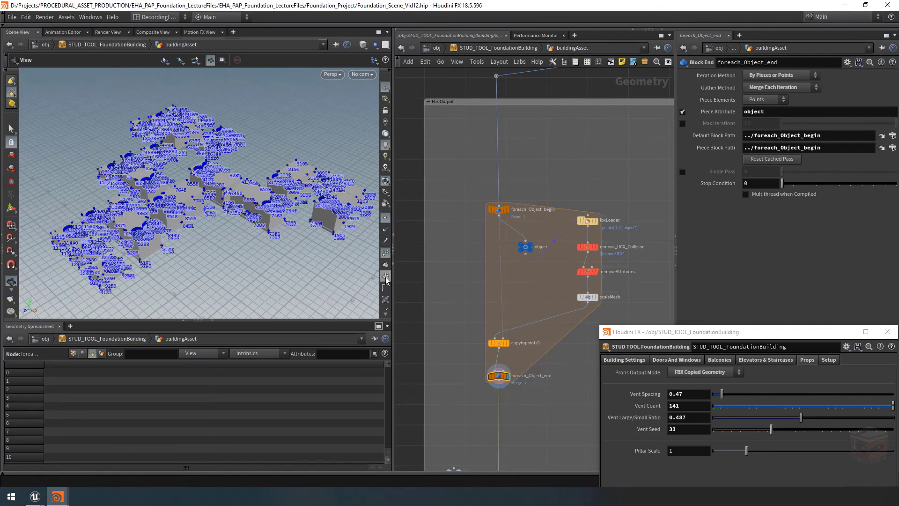
left_click(386, 276)
left_click_drag(291, 224, 278, 206)
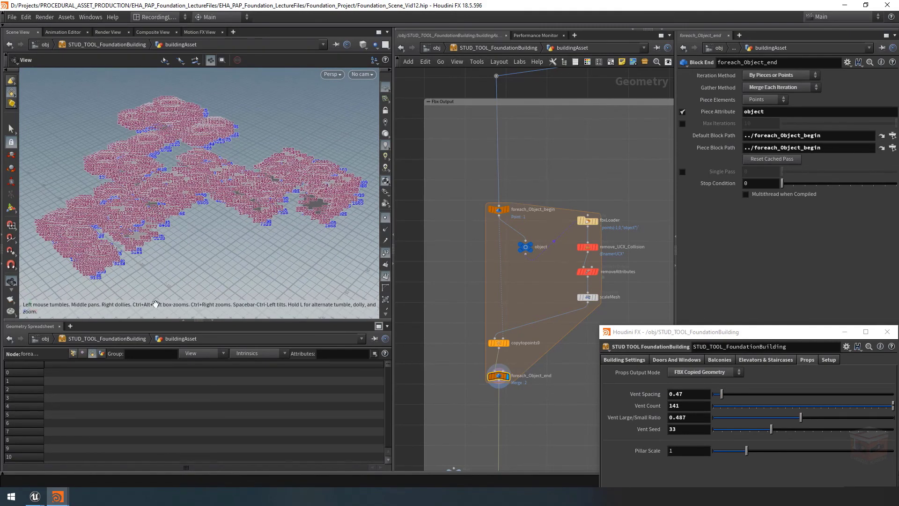
left_click(75, 355)
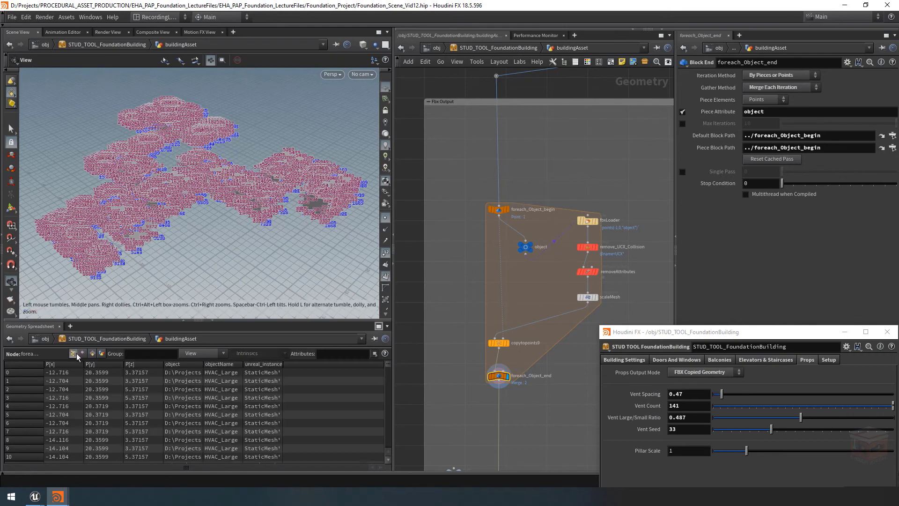
left_click(82, 355)
left_click(92, 355)
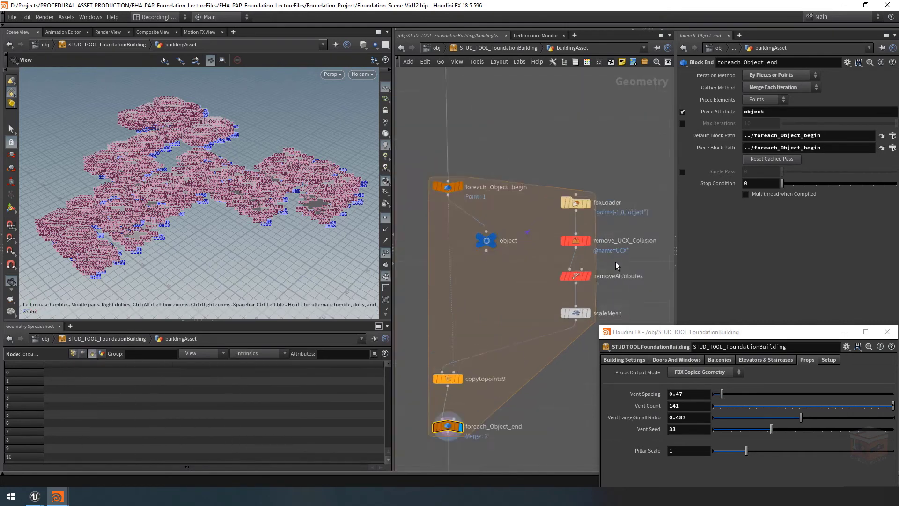
Bypass the removeAttributes node in the for-each loop and examine the primitive and point attributes carried by the copied geometry
scroll(616, 262, "up", 4)
mouse_move(538, 286)
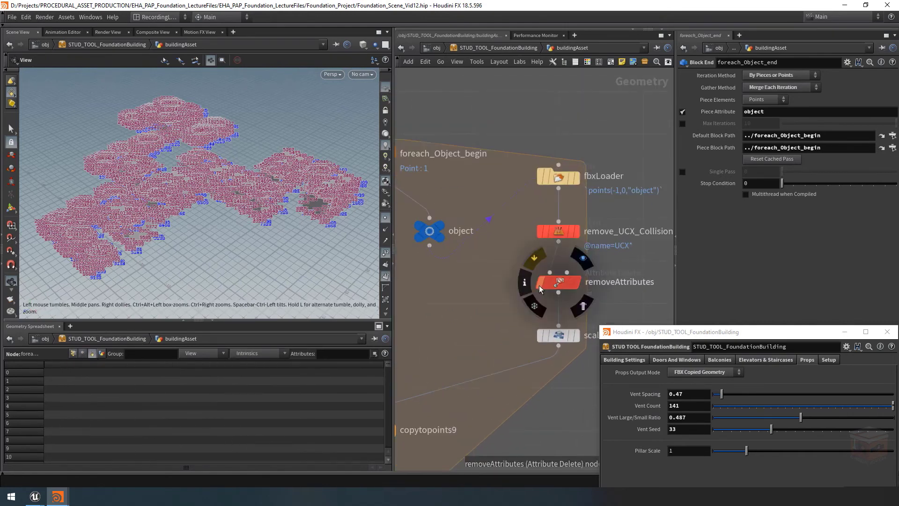
key("q")
scroll(482, 309, "down", 4)
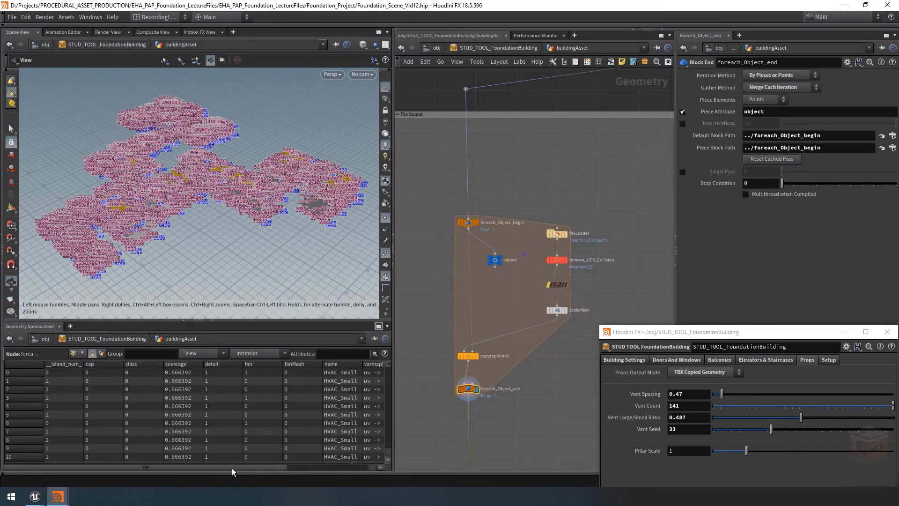
left_click_drag(232, 468, 162, 471)
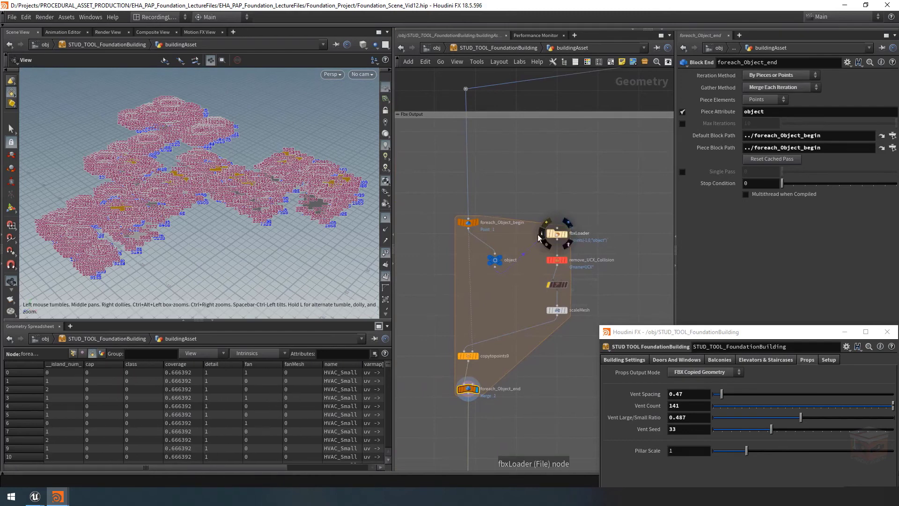
left_click(75, 354)
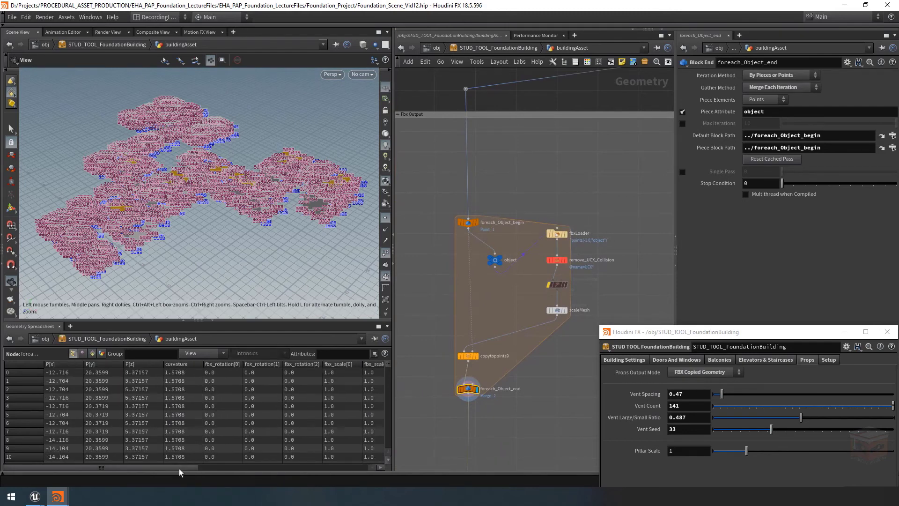
left_click_drag(179, 469, 138, 465)
Set Props Output Mode to FBX Packed Instances and inspect the point attributes at the FBX loader chain and foreach_Object_end
left_click(713, 373)
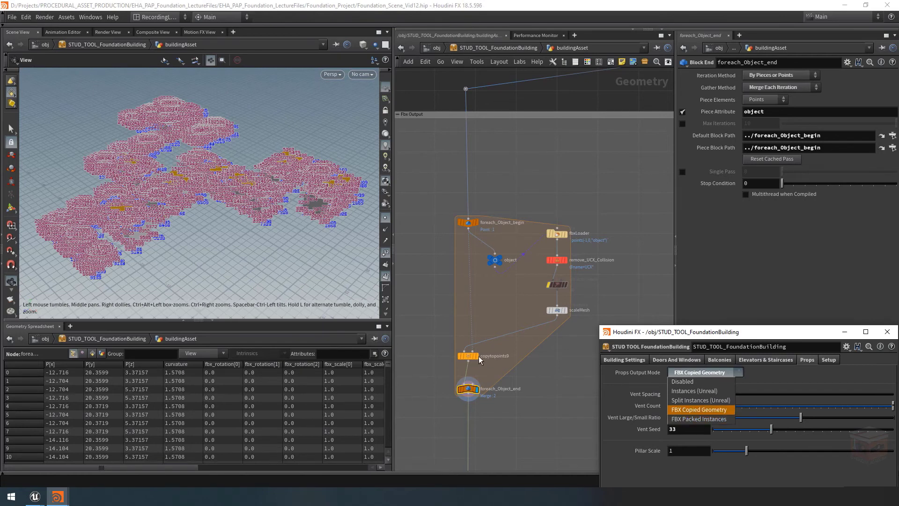
left_click(701, 420)
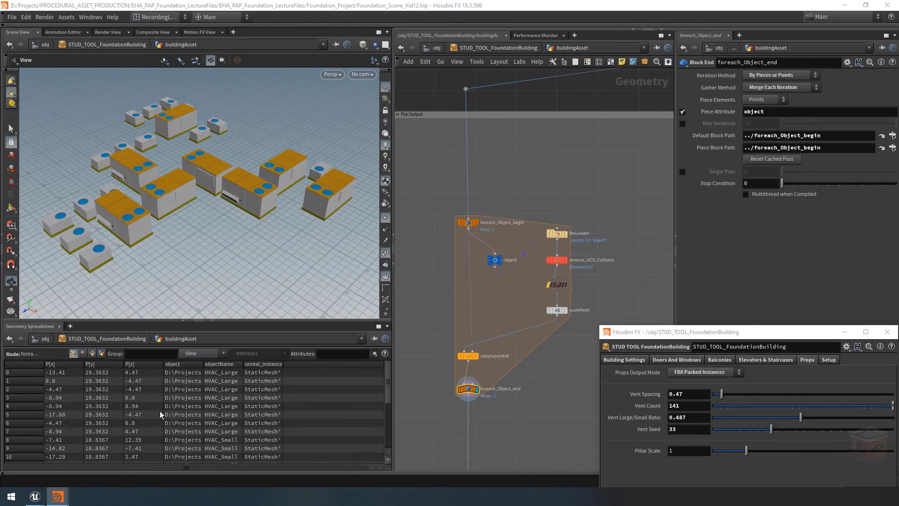
left_click_drag(597, 209, 528, 350)
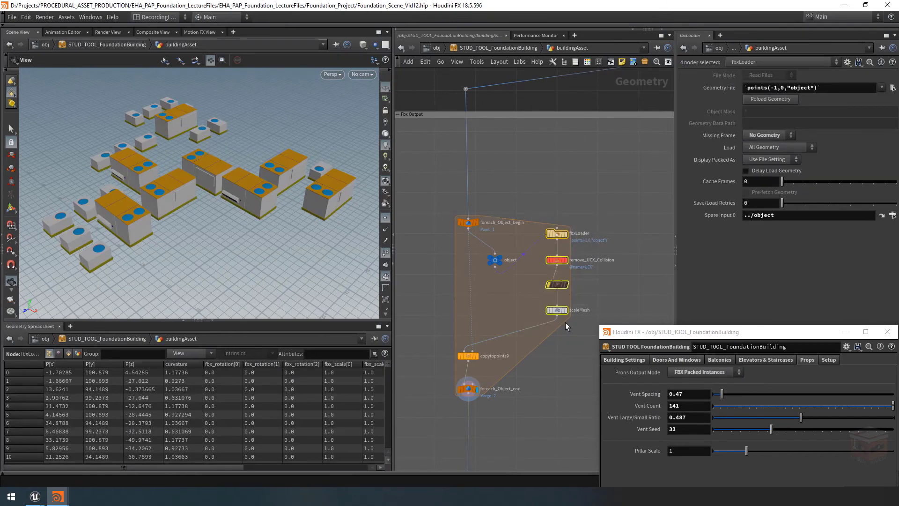
mouse_move(560, 313)
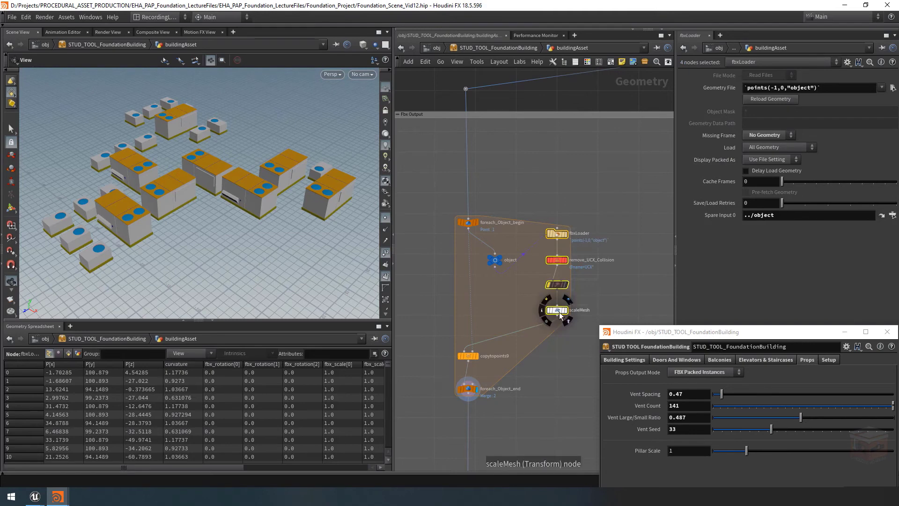
left_click(467, 388)
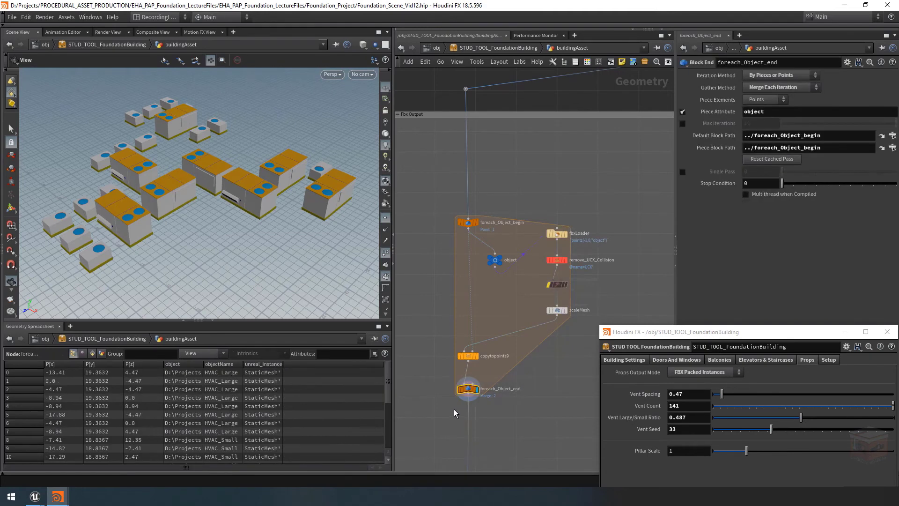
Open the foreach_Object_end node's info window, move it clear of the parameter window and pin it
mouse_move(469, 391)
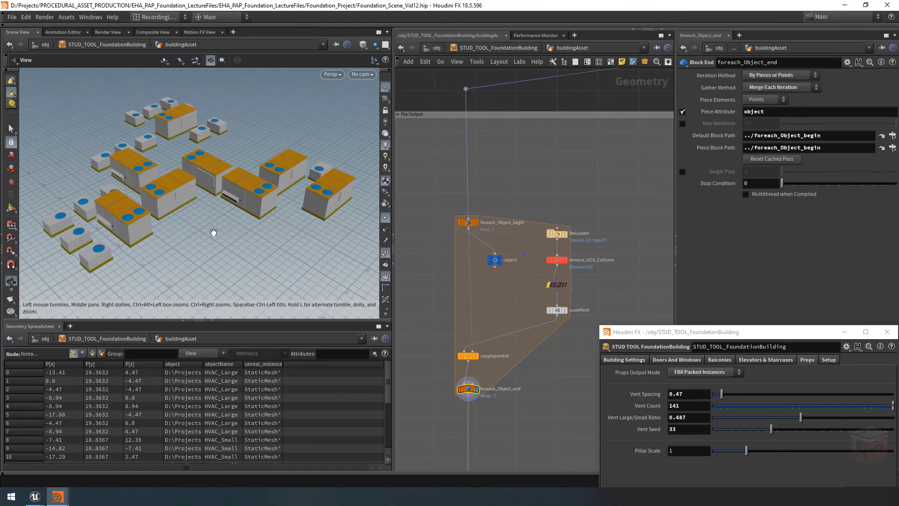
left_click_drag(180, 198, 206, 227)
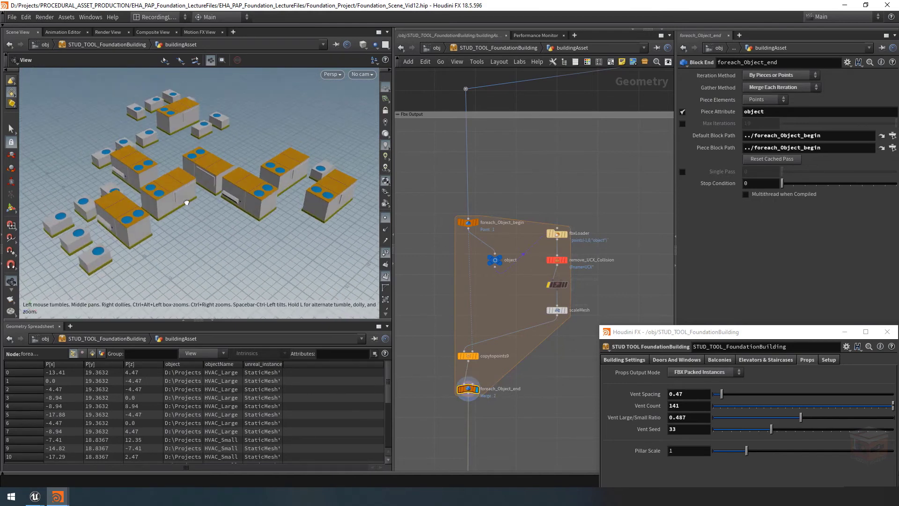
mouse_move(462, 394)
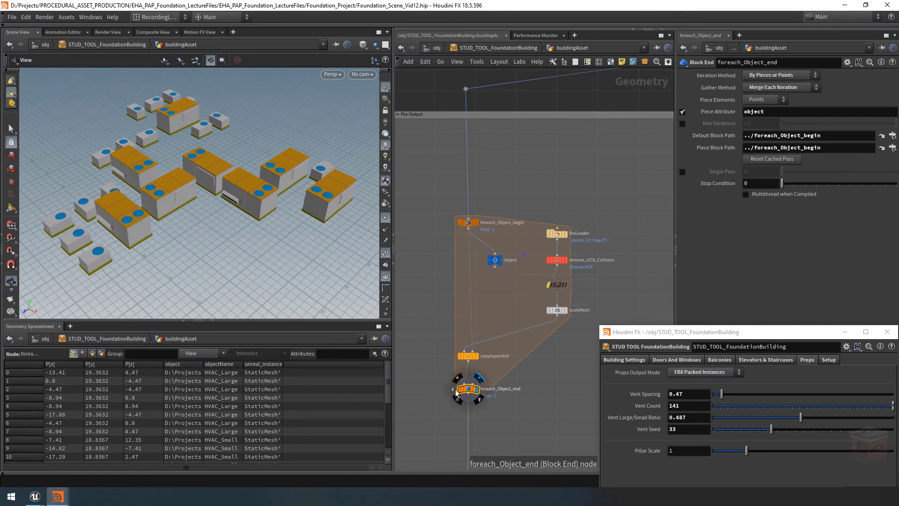
left_click(456, 393)
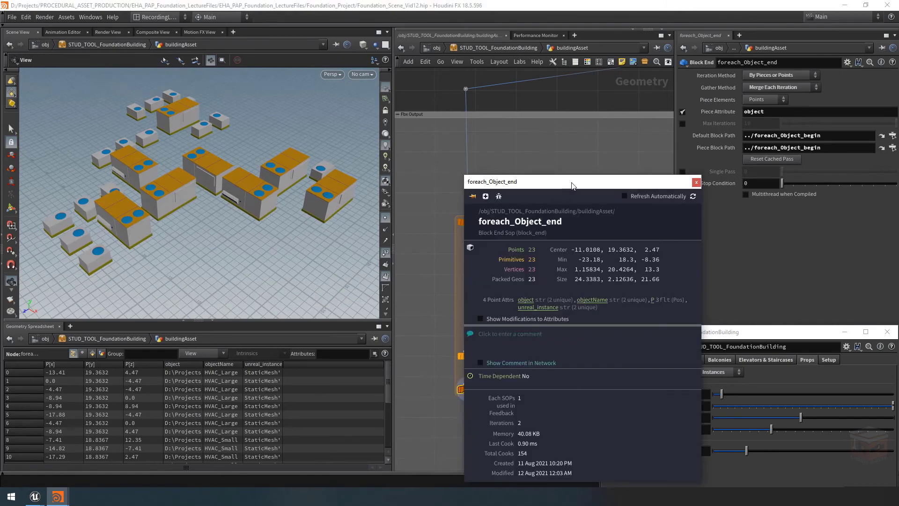
left_click_drag(572, 185, 413, 105)
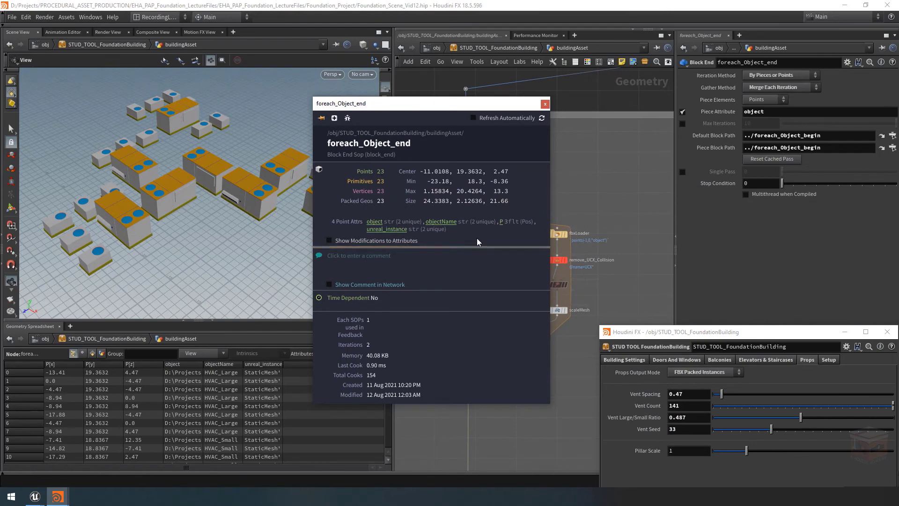
left_click(321, 118)
Compare the foreach_Object_end info in FBX Copied Geometry mode with FBX Packed Instances mode, and close the info window
left_click(706, 373)
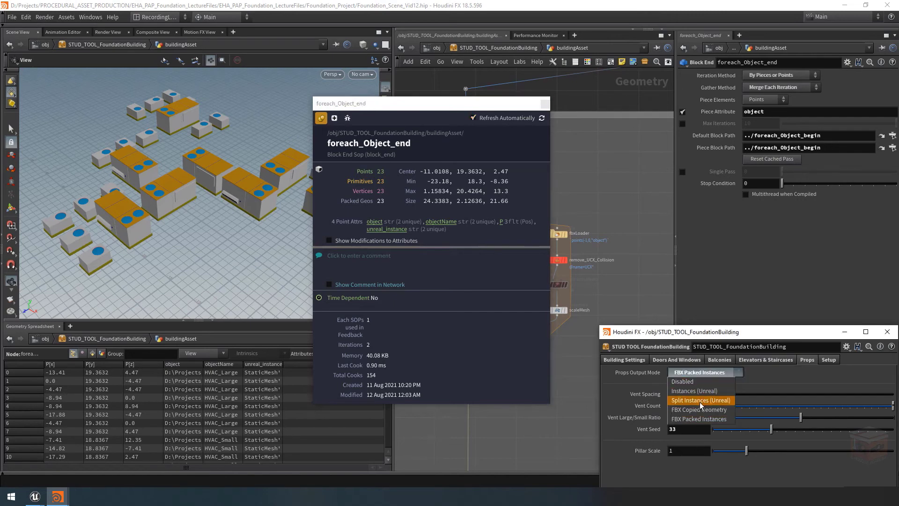
left_click(695, 414)
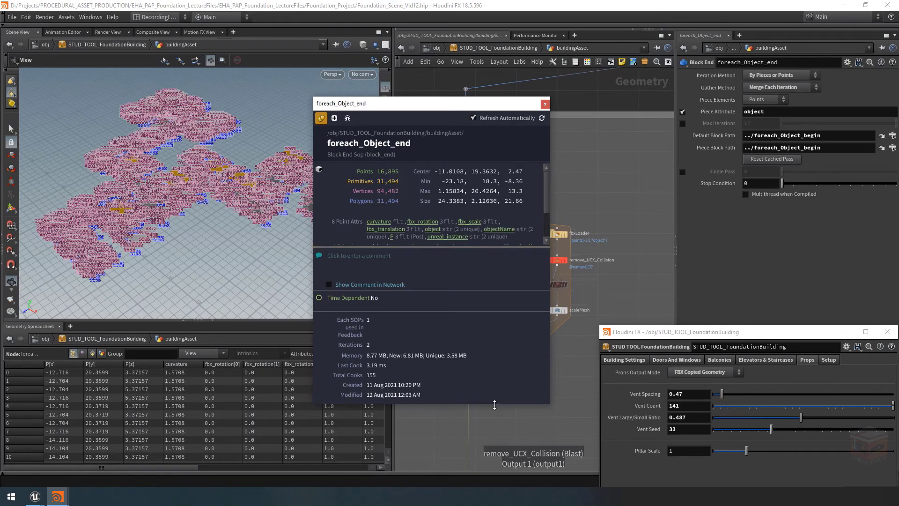
left_click_drag(495, 405, 494, 474)
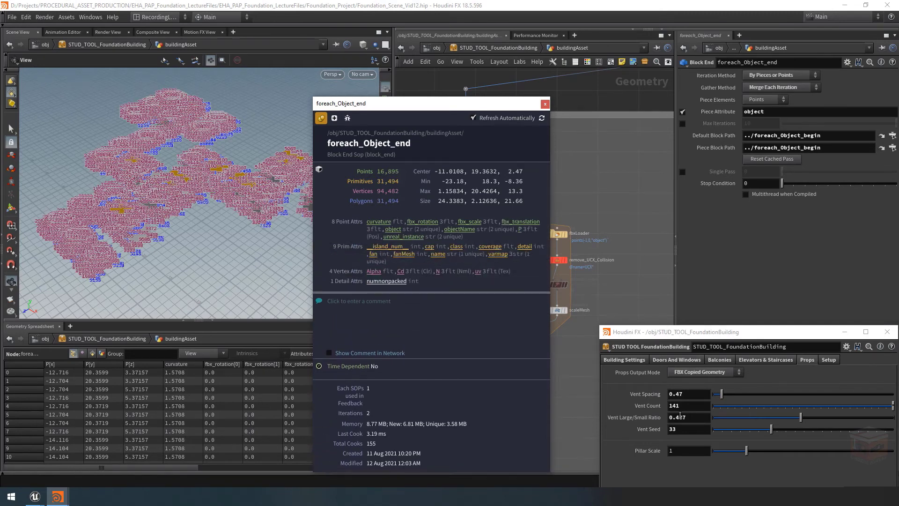
left_click(698, 375)
left_click(700, 418)
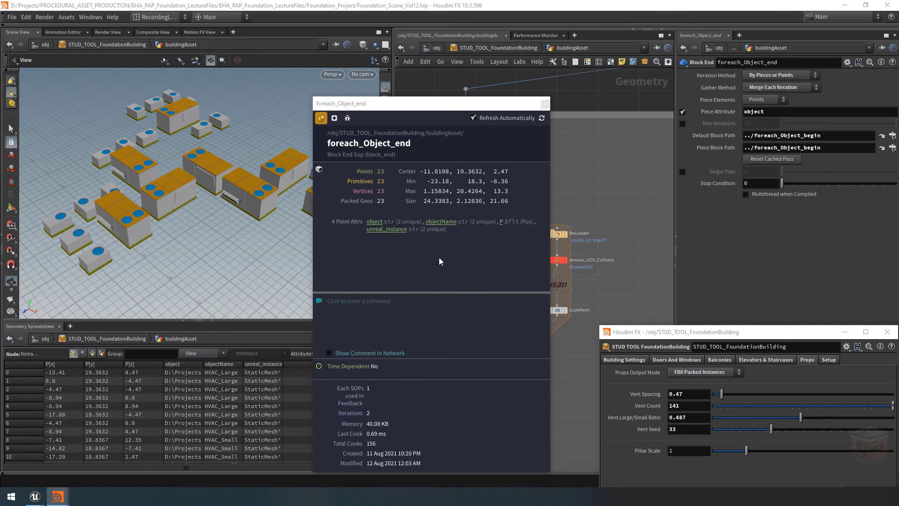
left_click(545, 103)
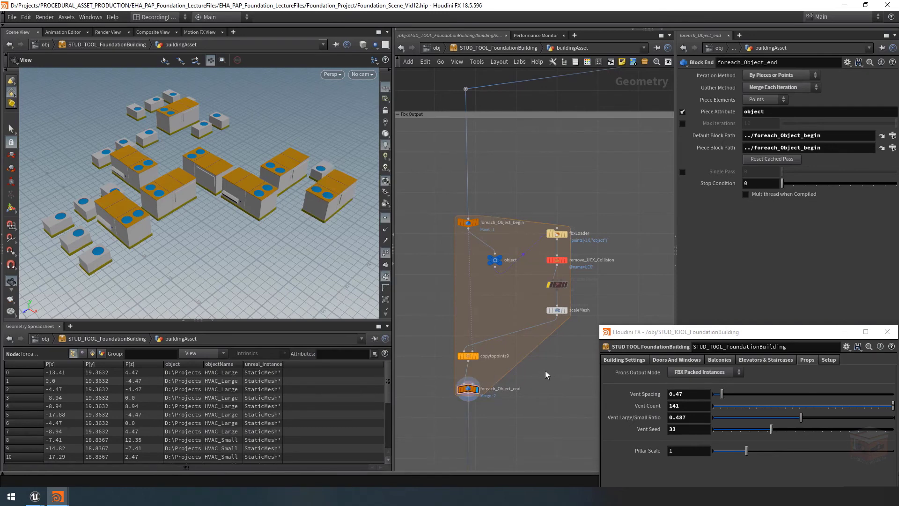
Copy the file1 and blast2 nodes from the Mesh Preview network box and paste them into empty space beside it
scroll(545, 370, "down", 5)
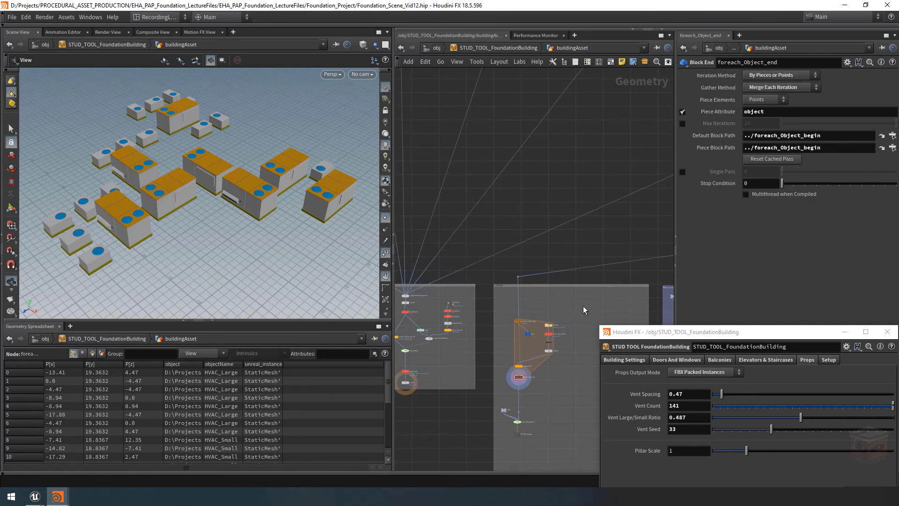
middle_click_drag(584, 306, 368, 370)
scroll(512, 286, "down", 4)
middle_click_drag(563, 265, 400, 307)
scroll(512, 315, "up", 7)
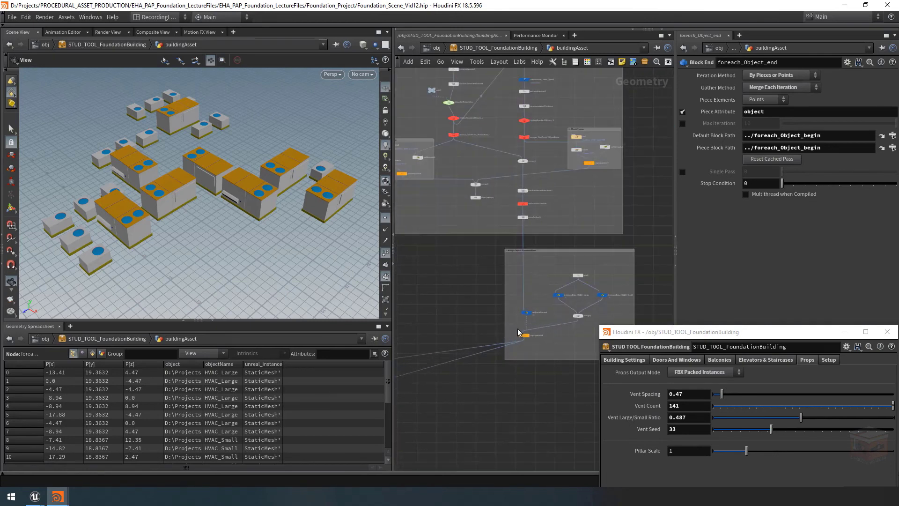
middle_click_drag(462, 289, 655, 387)
middle_click_drag(499, 248, 486, 301)
scroll(487, 301, "up", 3)
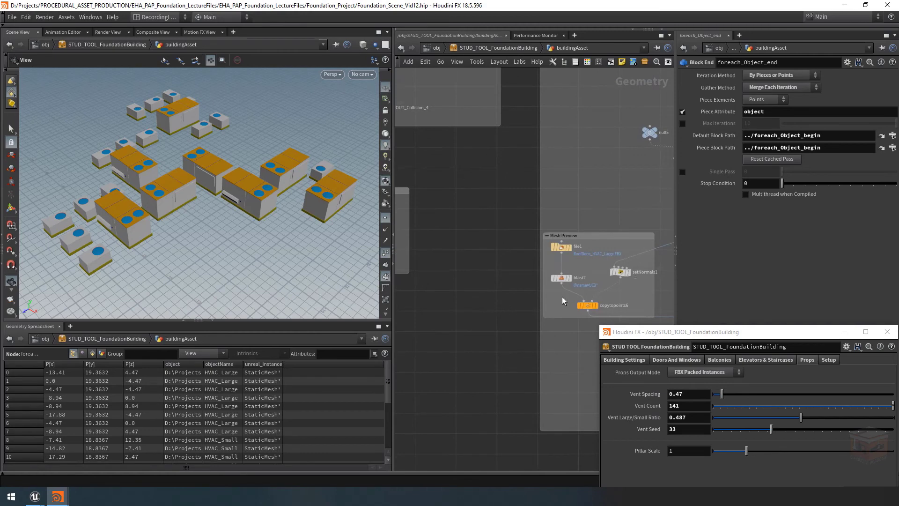
left_click_drag(569, 246, 561, 250)
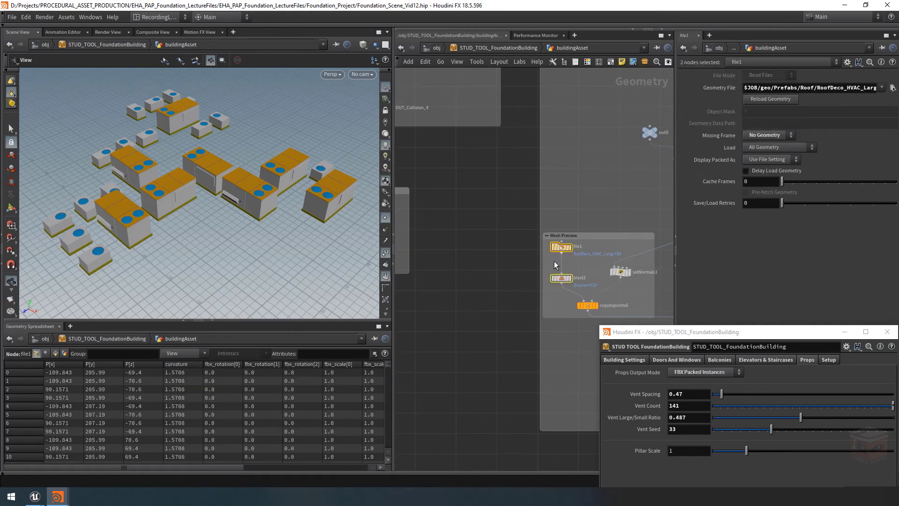
key("ctrl+c")
key("ctrl+v")
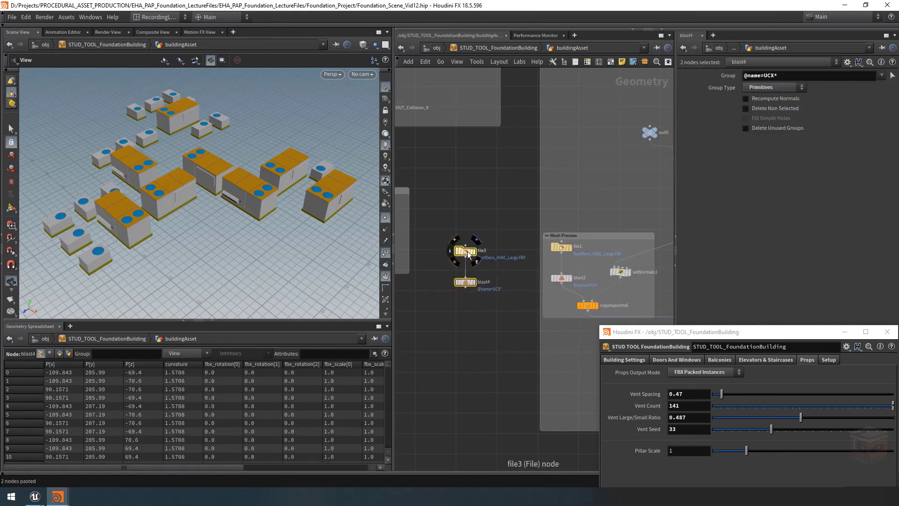
Display the pasted blast4 node, frame the large HVAC mesh and hide the point and primitive numbers
left_click(469, 242)
scroll(457, 257, "up", 2)
left_click(477, 274)
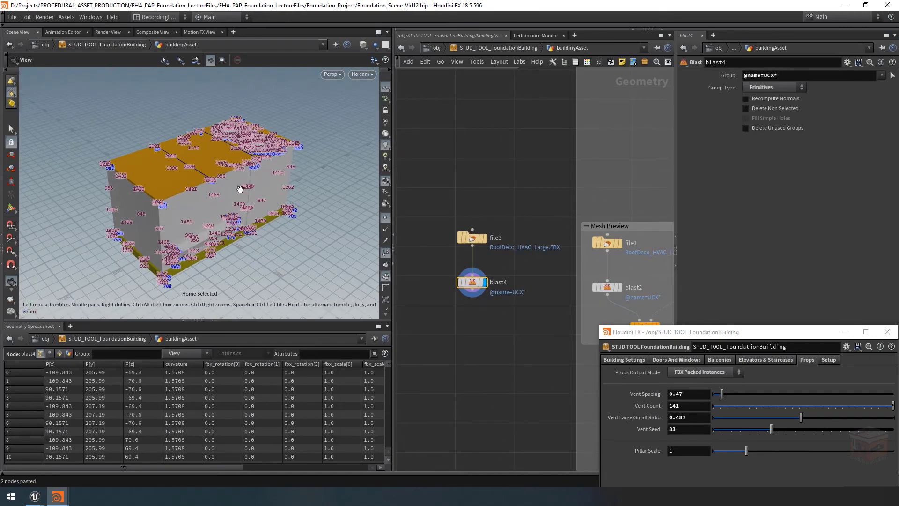
left_click(386, 253)
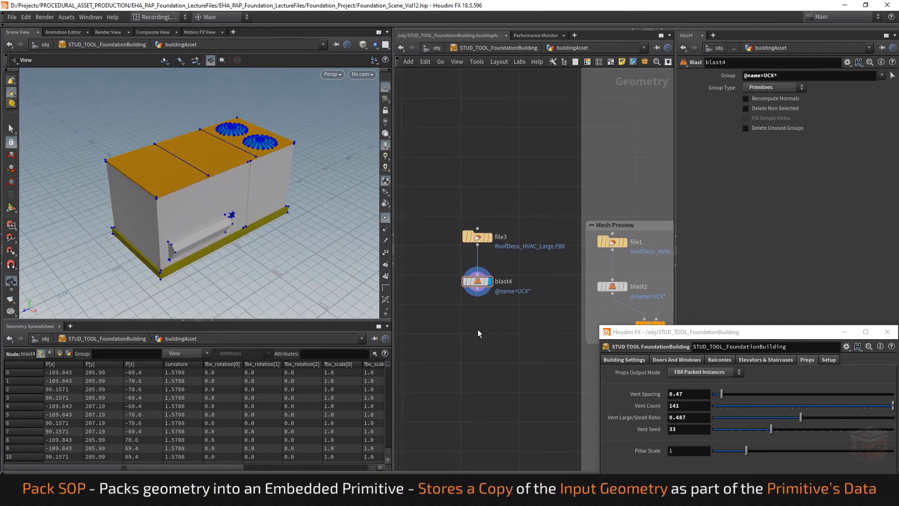
Add a Pack node directly below the pasted blast4 node
key("Tab")
type("pack")
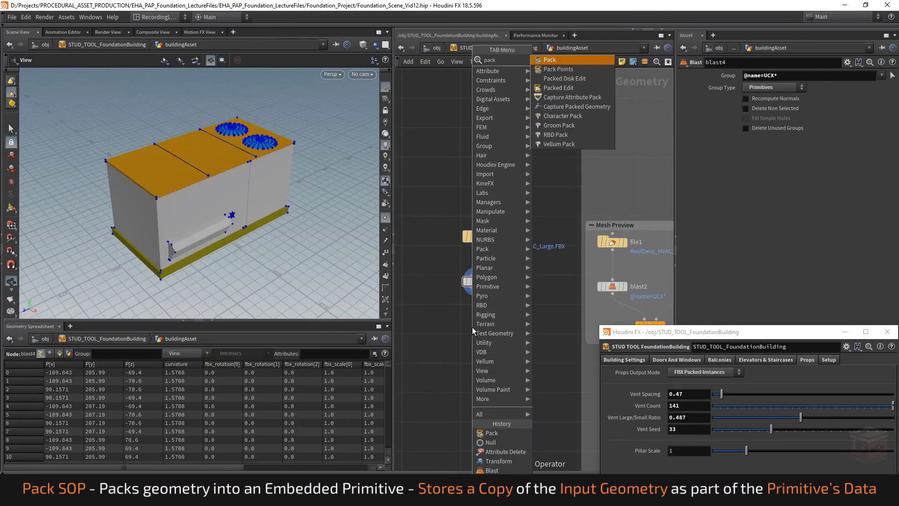
key("Return")
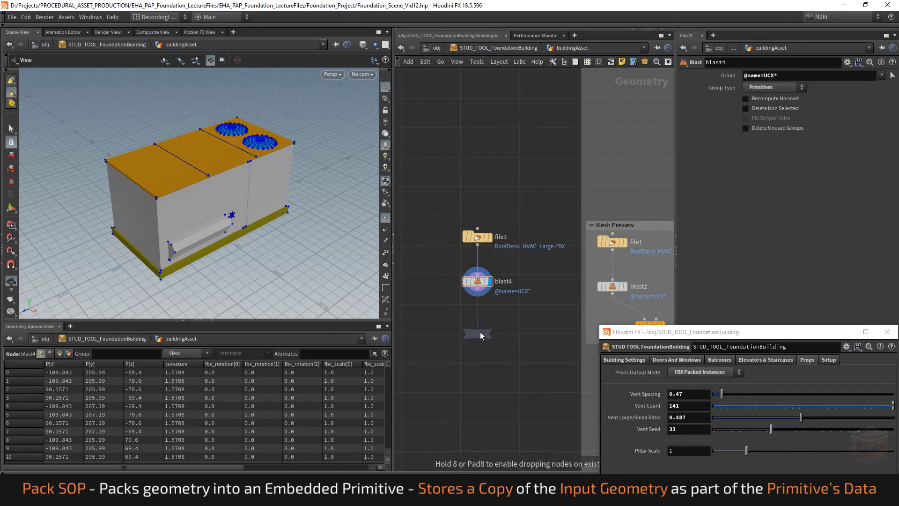
left_click(479, 330)
Examine the Pack and Instance option of copytopoints6 in the Mesh Preview box and return to the new Pack node
middle_click_drag(501, 362, 434, 349)
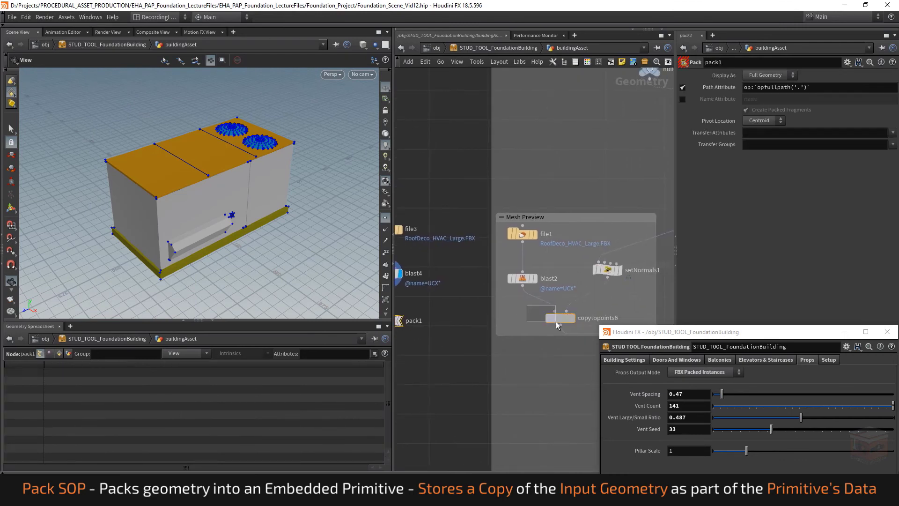
left_click_drag(555, 322, 556, 322)
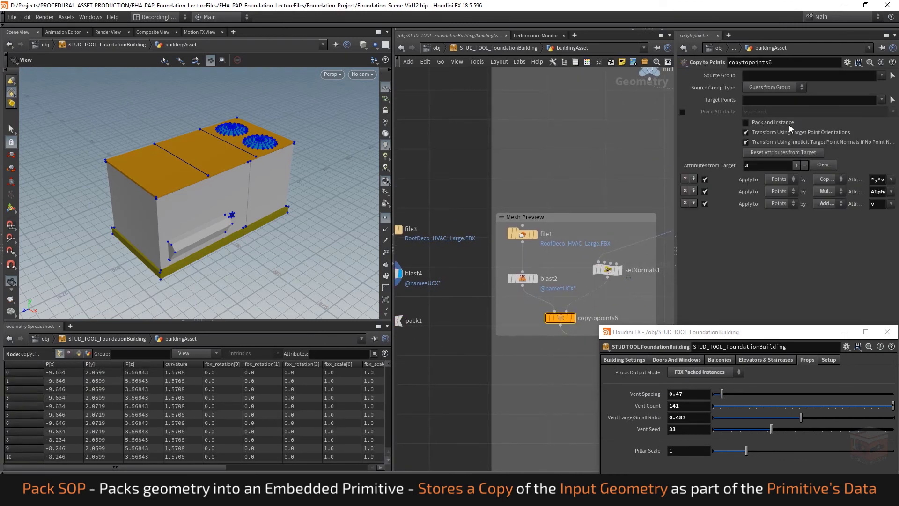
middle_click_drag(542, 196, 661, 197)
scroll(512, 291, "up", 1)
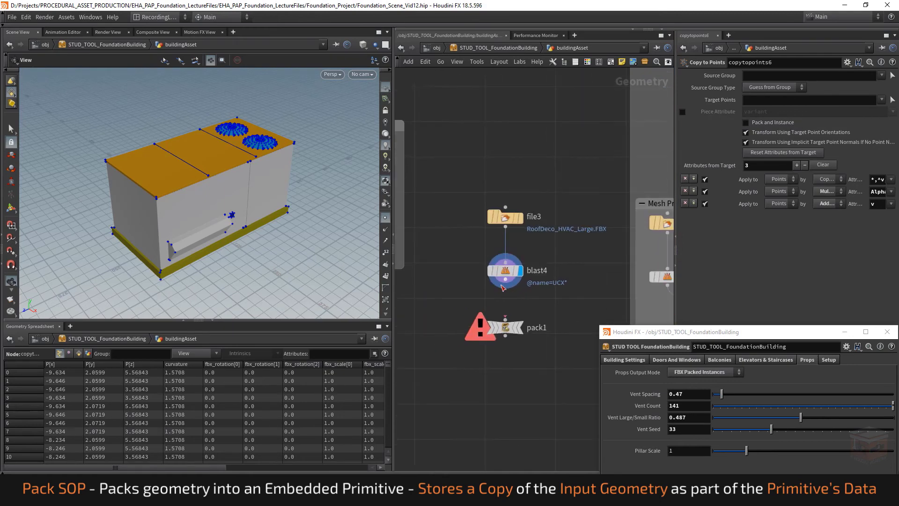
Wire blast4 into the pack1 node and display the packed result
left_click(506, 280)
left_click(506, 316)
left_click(521, 327)
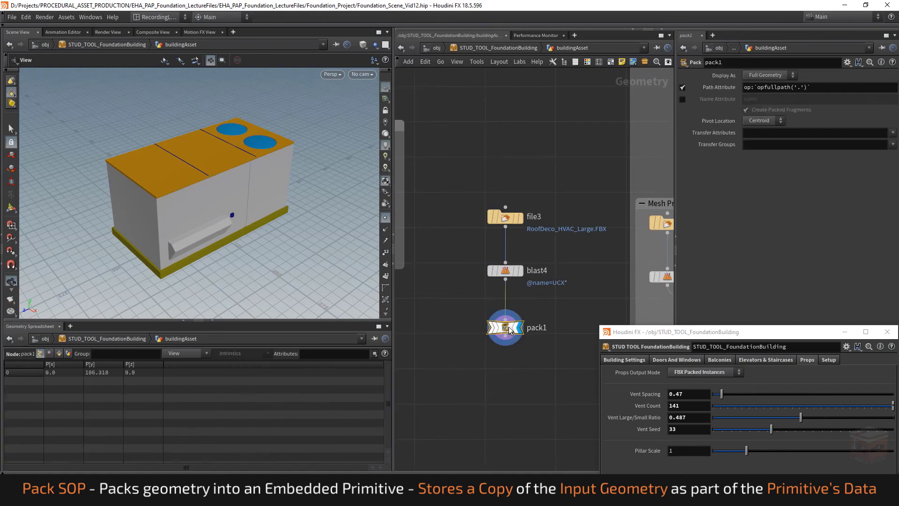
Compare the node info of pack1 and file3, including their geometry counts and memory use
scroll(516, 318, "down", 2)
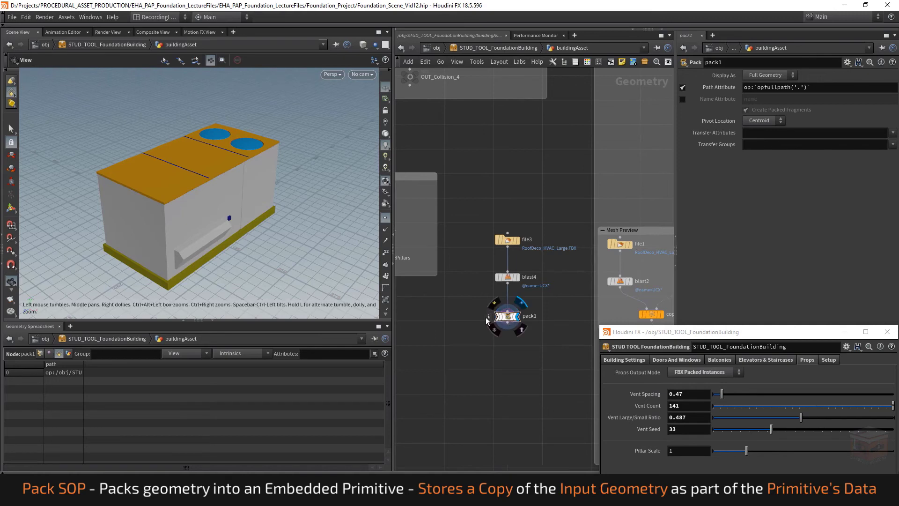
left_click(489, 317)
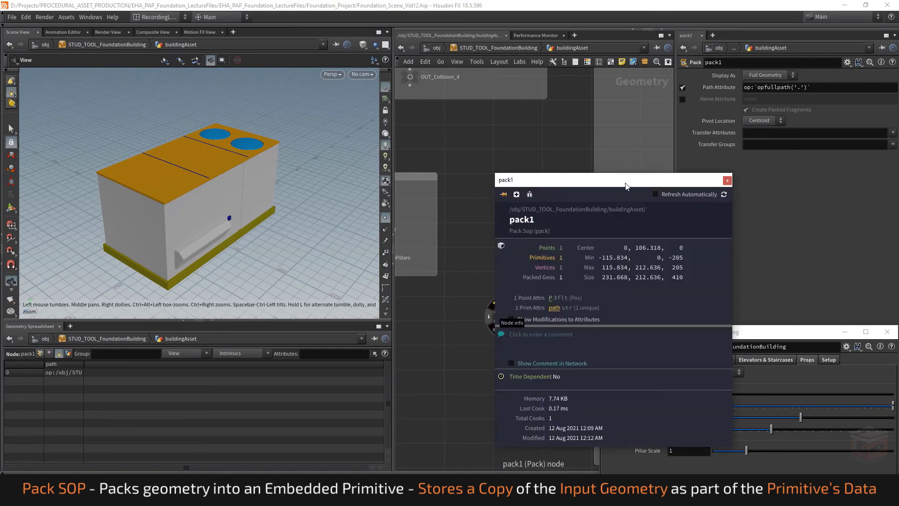
left_click_drag(625, 185, 293, 252)
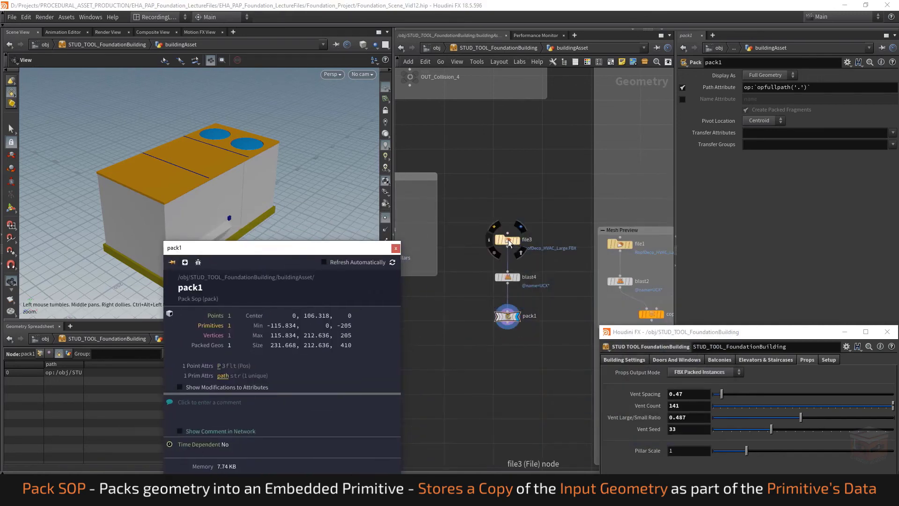
left_click(489, 241)
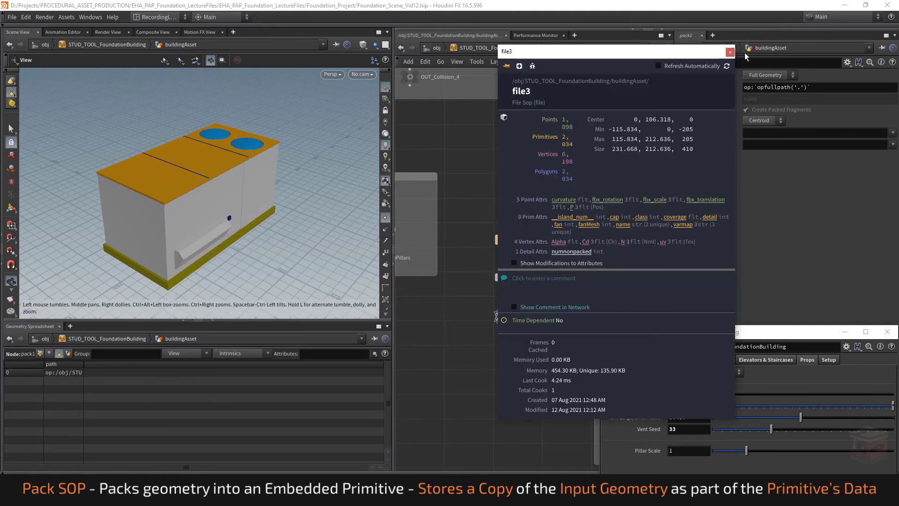
left_click(729, 52)
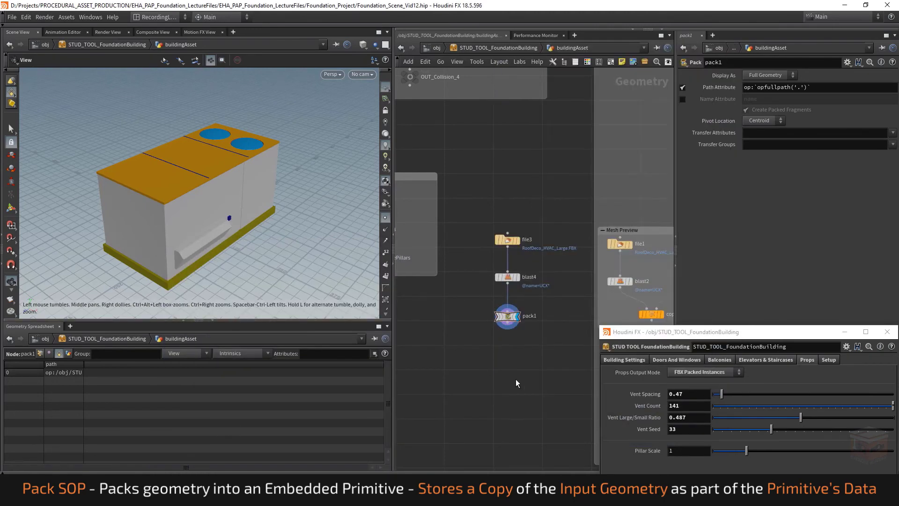
Set pack1's pivot location to Origin, inspect the pivot in wireframe and return to shaded display
mouse_move(207, 212)
left_mouse_down()
mouse_move(227, 214)
mouse_move(201, 213)
mouse_move(228, 196)
mouse_move(231, 178)
left_mouse_up()
key("w")
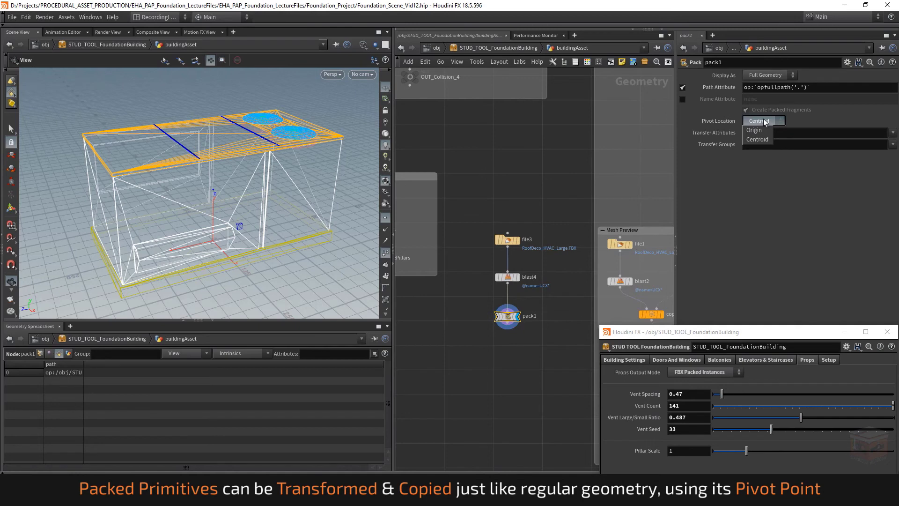
left_click(762, 132)
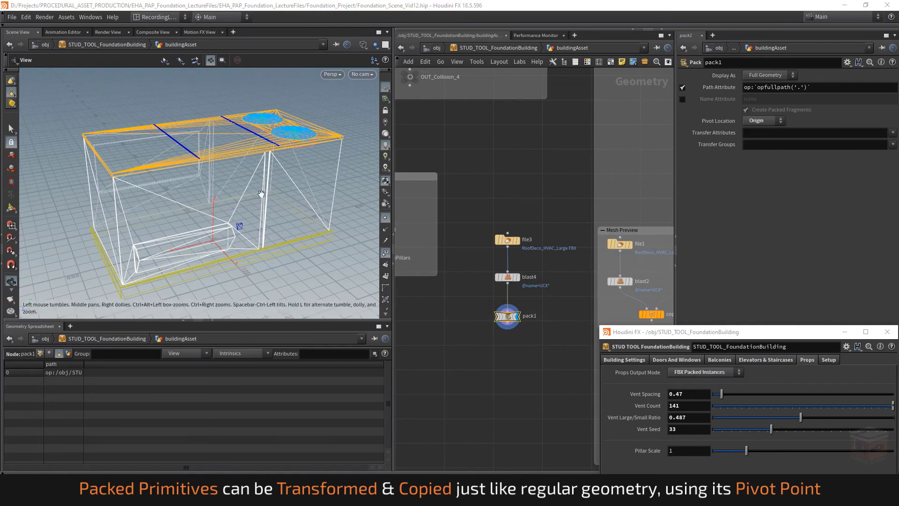
left_click_drag(254, 235, 252, 190)
left_click_drag(257, 255, 258, 193)
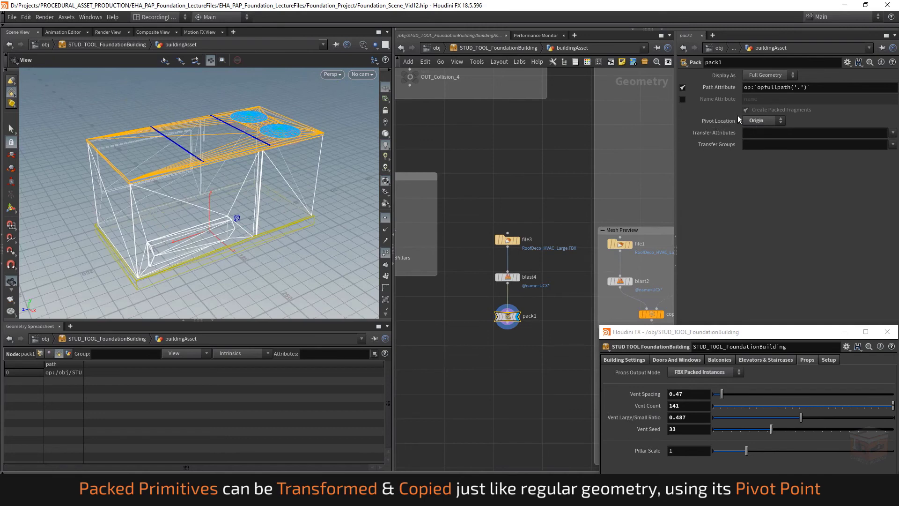
scroll(289, 209, "down", 3)
left_click_drag(283, 204, 298, 205)
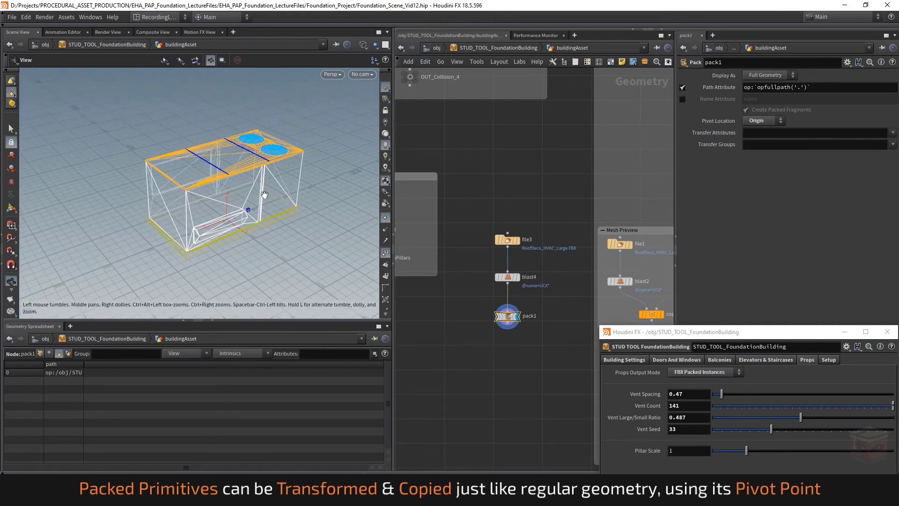
scroll(235, 186, "up", 3)
key("shift+w")
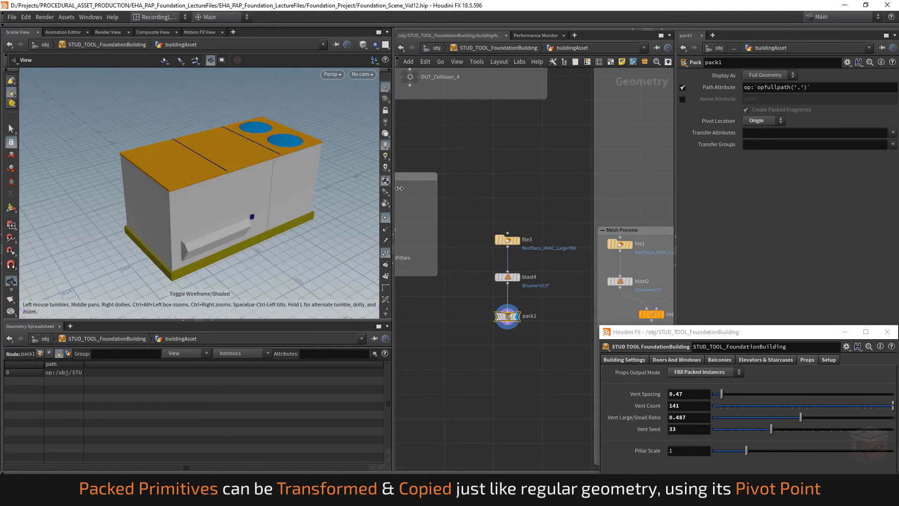
Transfer the name attribute onto pack1's packed primitive and check it in the spreadsheet and node info
left_click(893, 134)
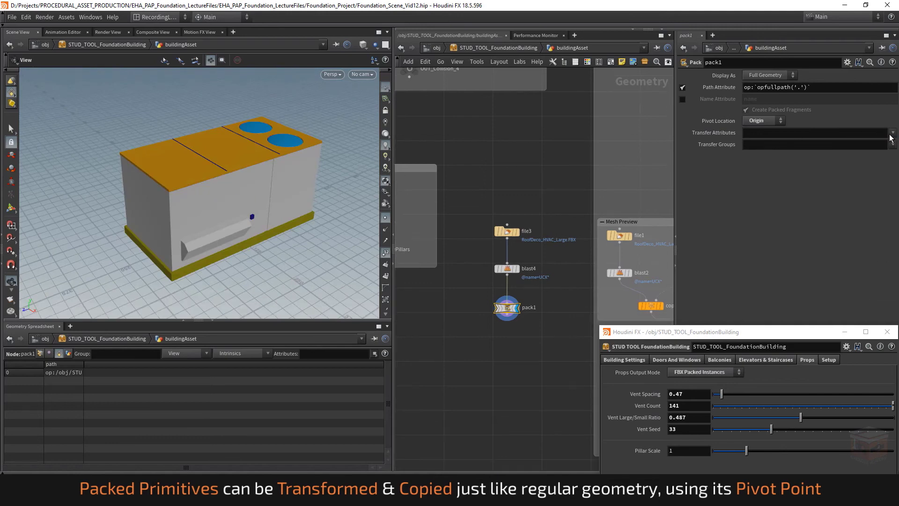
left_click(892, 134)
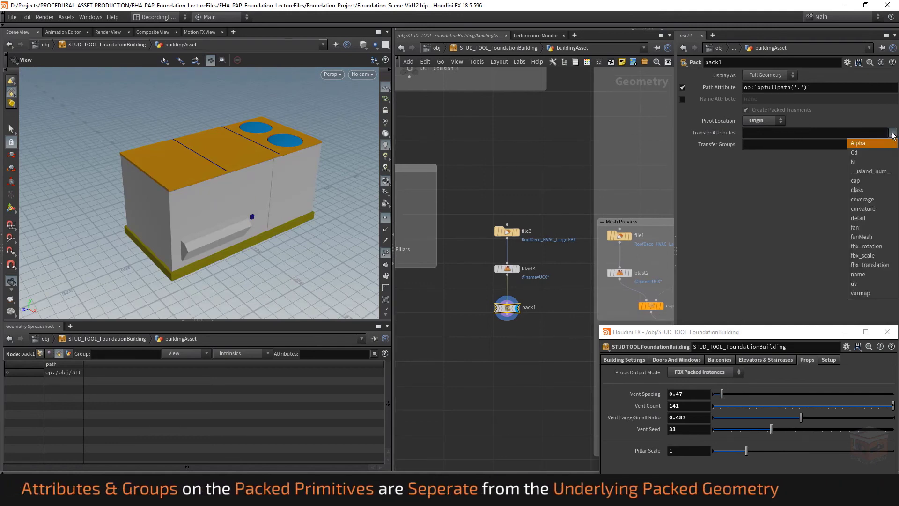
left_click(861, 275)
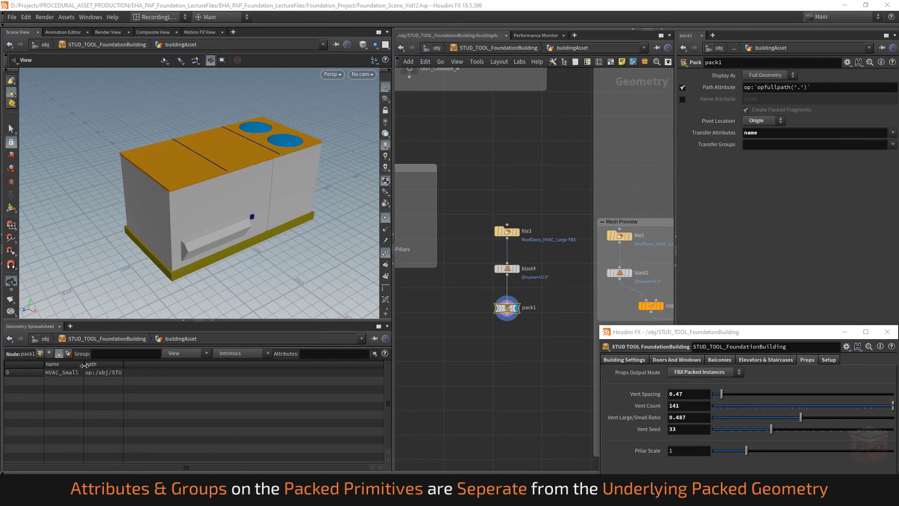
left_click_drag(83, 365, 129, 365)
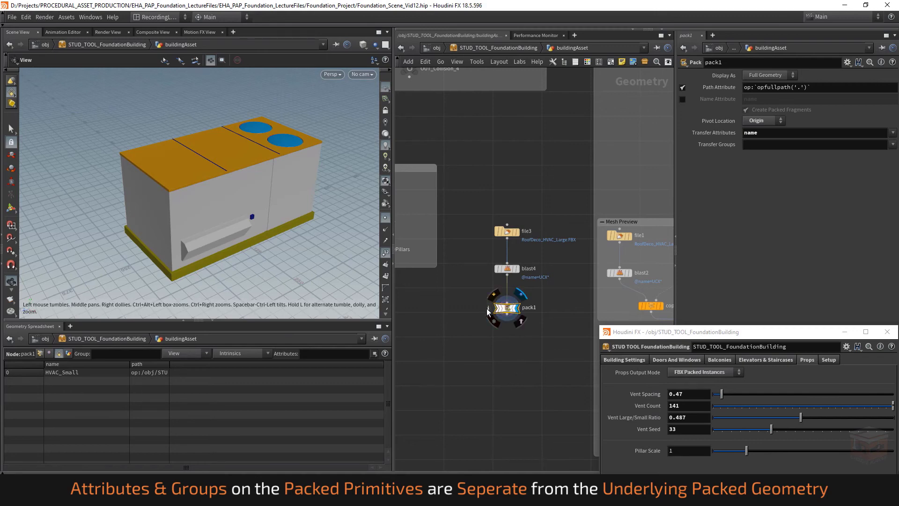
left_click(488, 308)
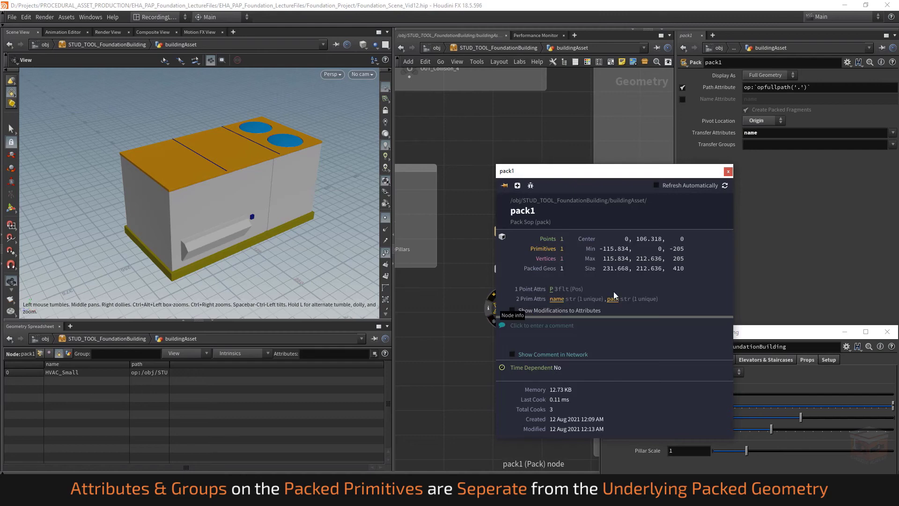
left_click(728, 171)
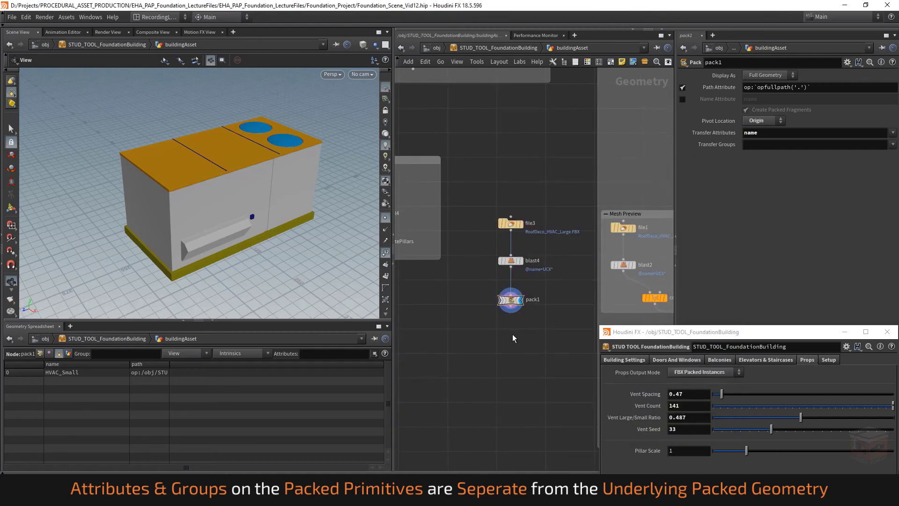
Add a Copy and Transform node below pack1, connected to its output, and display it
middle_click_drag(512, 338, 487, 334)
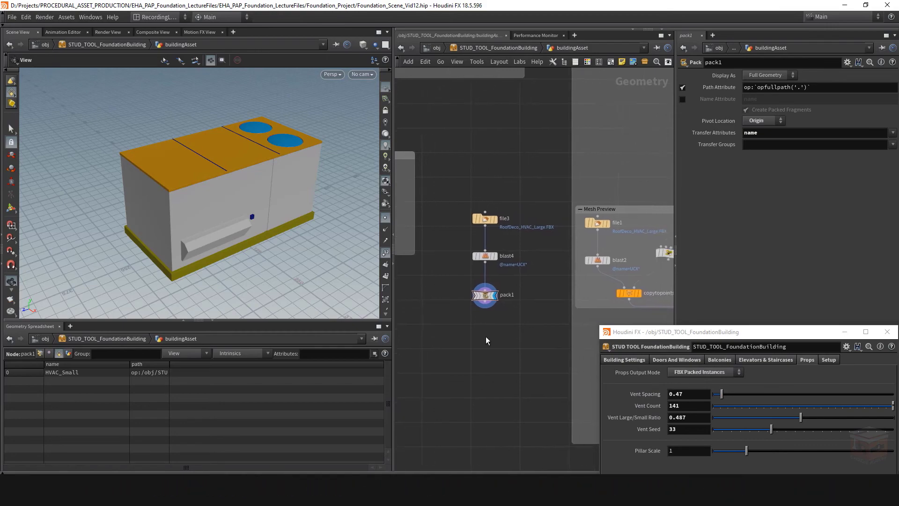
type("copyt")
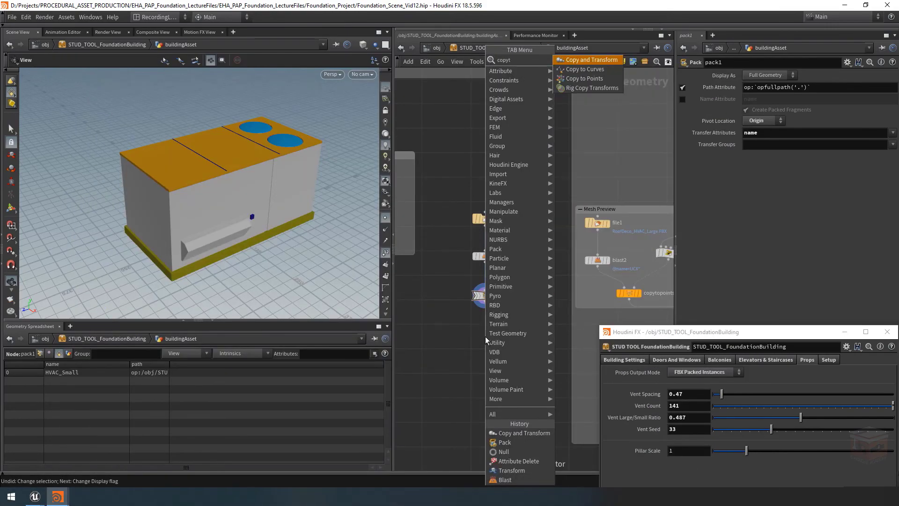
key("Return")
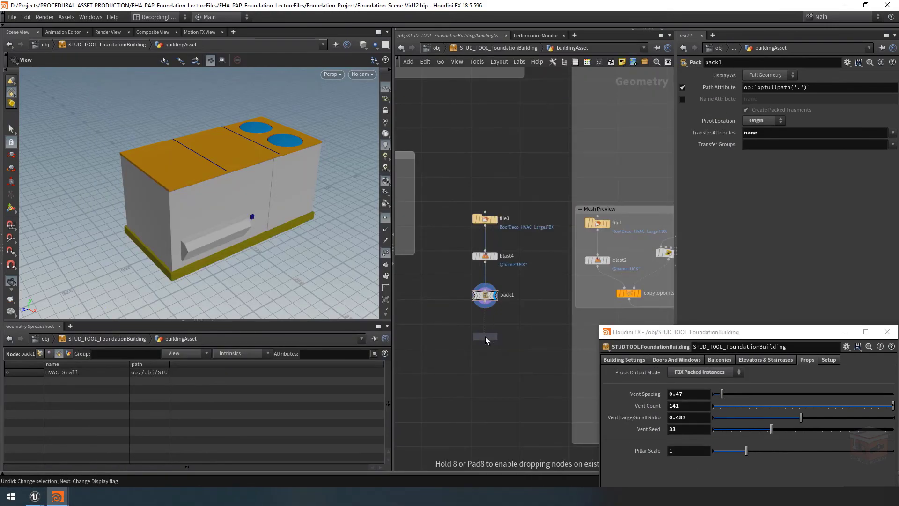
left_click(485, 337)
left_click(486, 330)
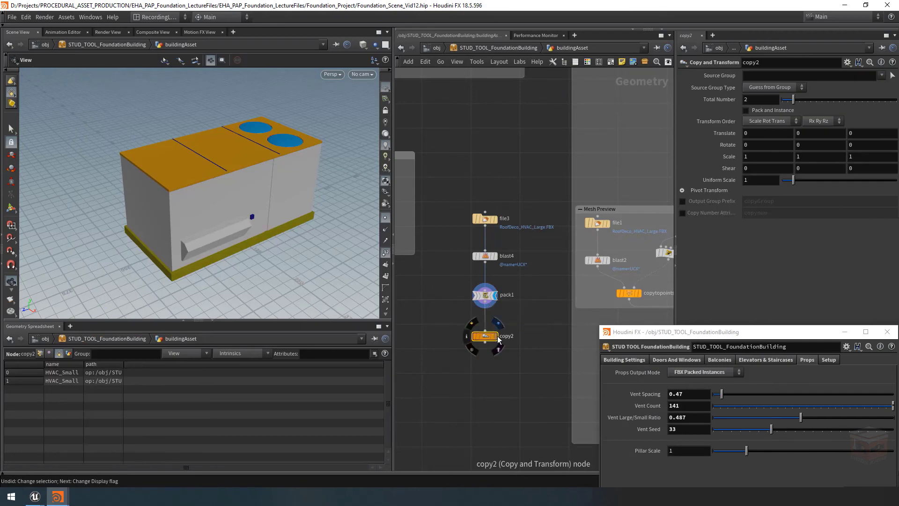
left_click(495, 336)
Set copy2's X translation to 400 and its total number to 6, and inspect the copies' name and path attributes
scroll(223, 168, "down", 5)
left_click_drag(223, 167, 252, 166)
middle_click_drag(252, 166, 186, 181)
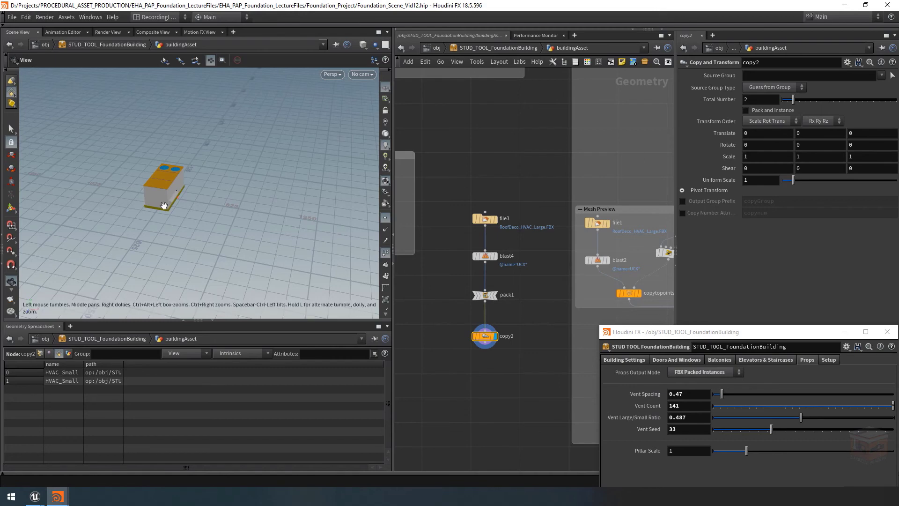
left_click_drag(220, 201, 223, 209)
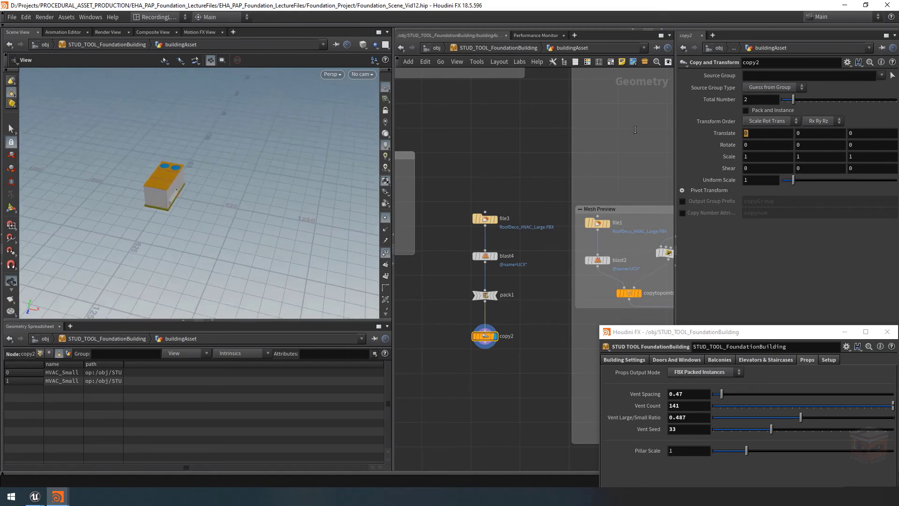
type("400")
key("Return")
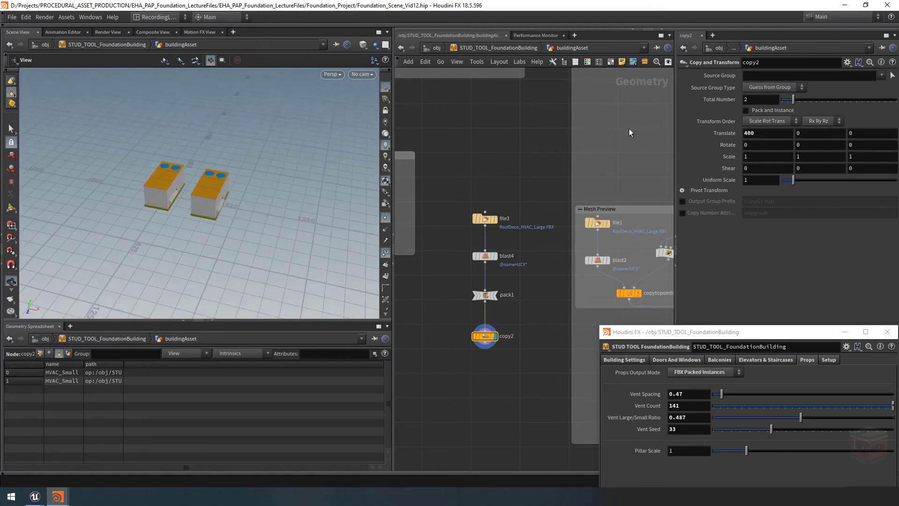
left_click_drag(795, 102, 816, 101)
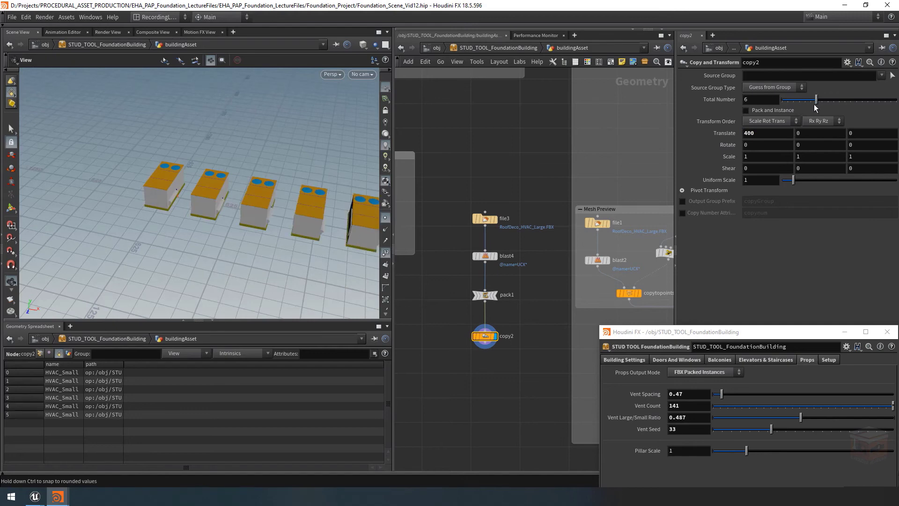
left_click_drag(295, 185, 214, 178)
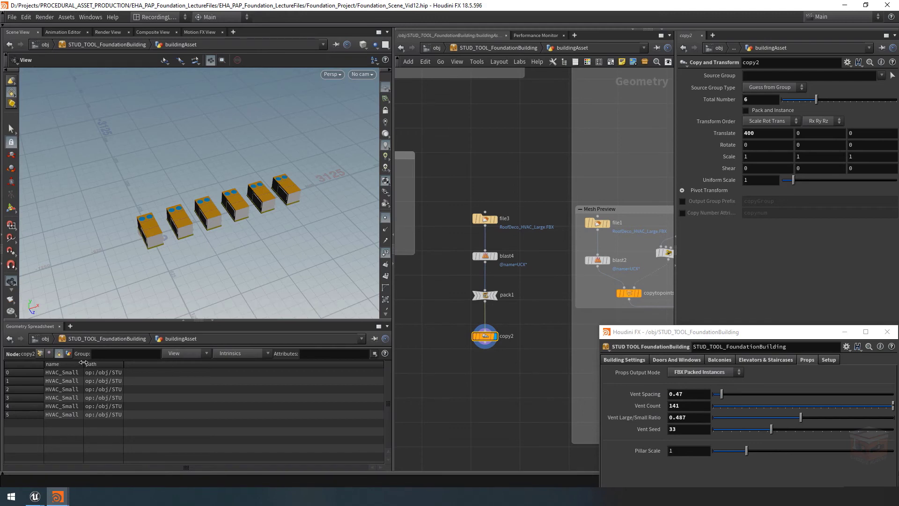
left_click_drag(83, 362, 248, 366)
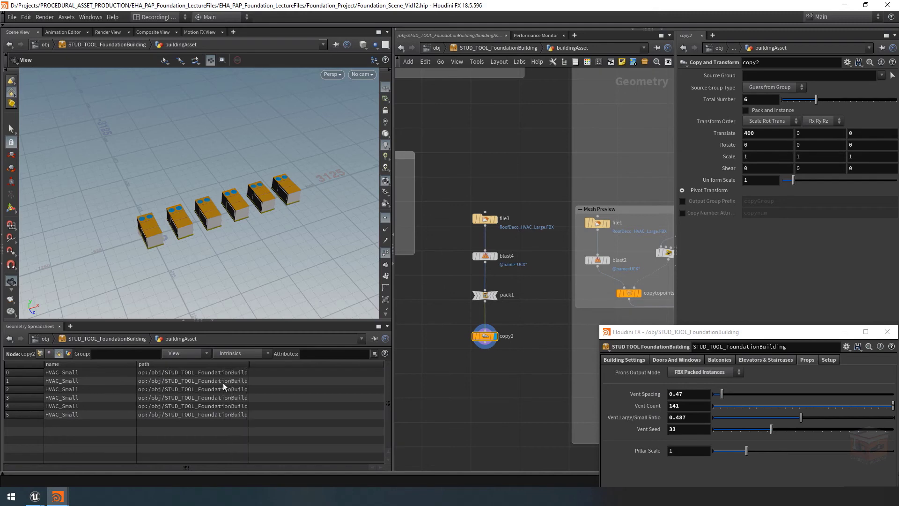
Add an Unpack node below copy2, wire copy2 into it and display the unpacked geometry
middle_click_drag(492, 374, 487, 352)
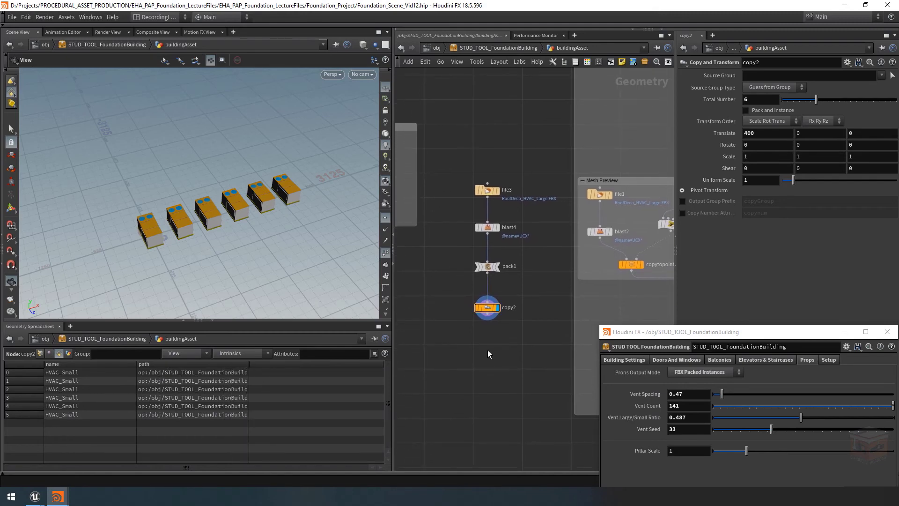
key("Tab")
type("unpack")
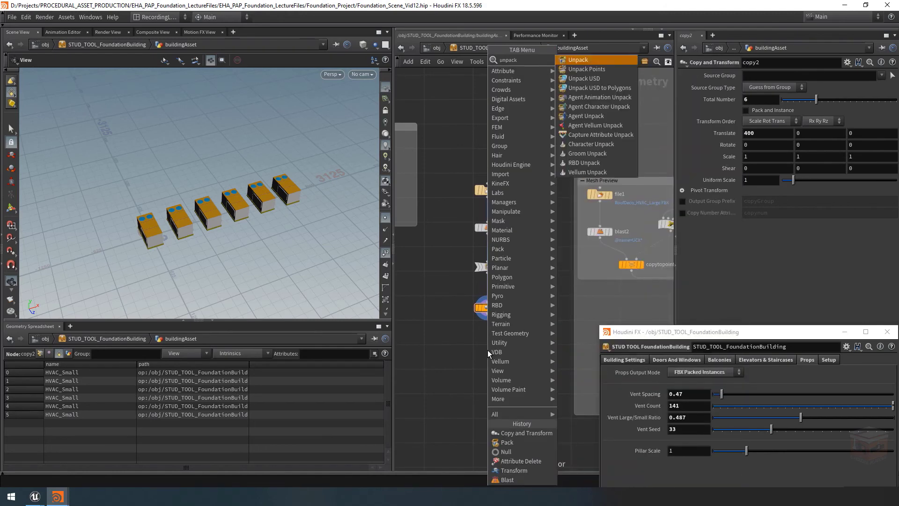
key("Return")
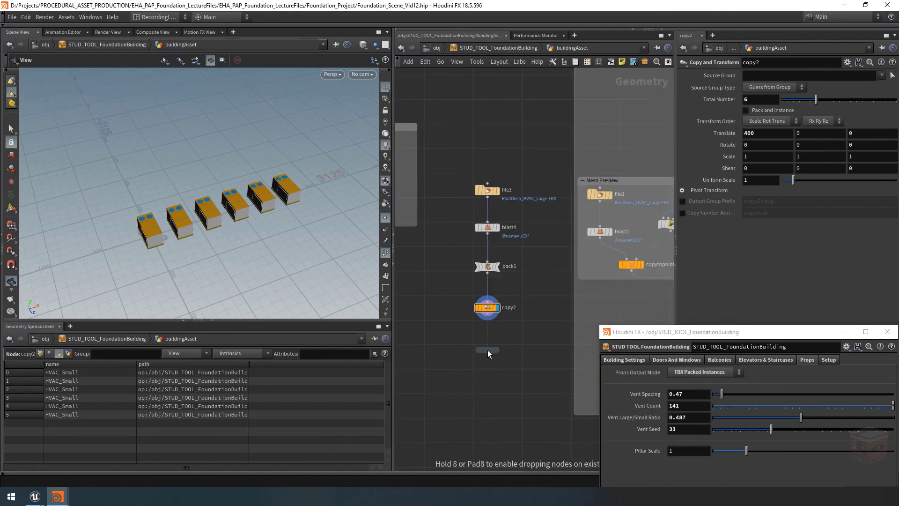
left_click(487, 349)
scroll(488, 327, "up", 2)
left_click(487, 308)
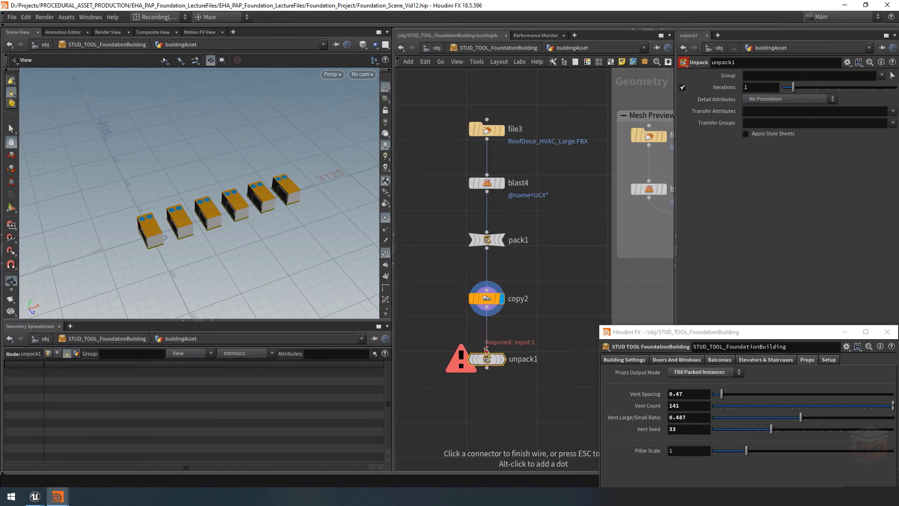
left_click(487, 350)
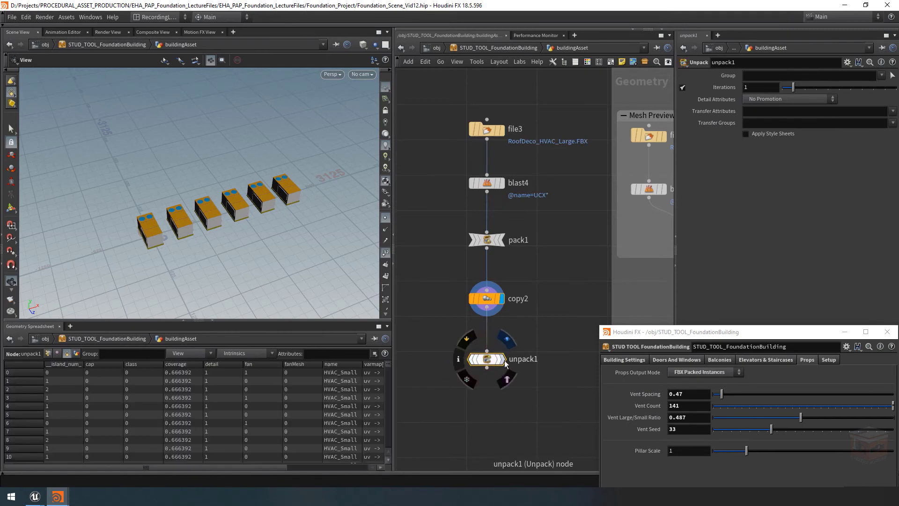
Hide the points and point numbers in the viewport and display copy2 to compare it with the unpacked geometry
left_click(385, 253)
left_click(385, 217)
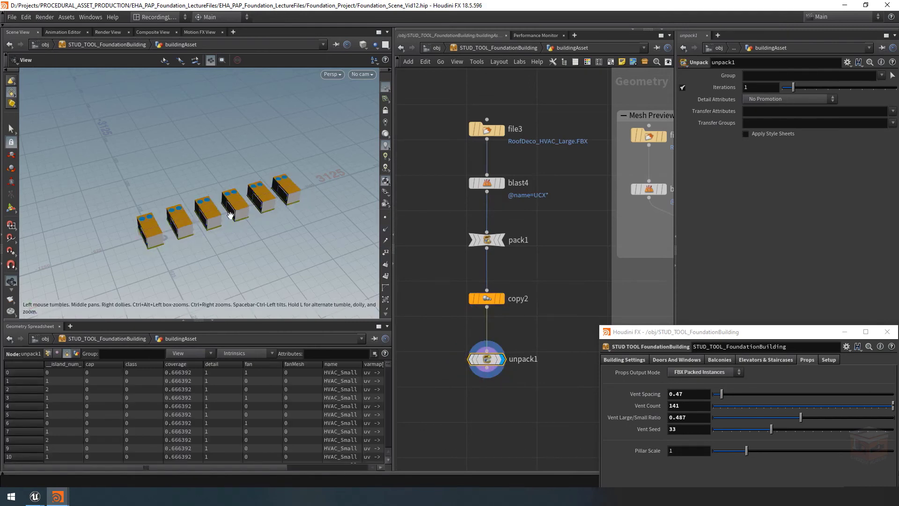
scroll(357, 236, "up", 4)
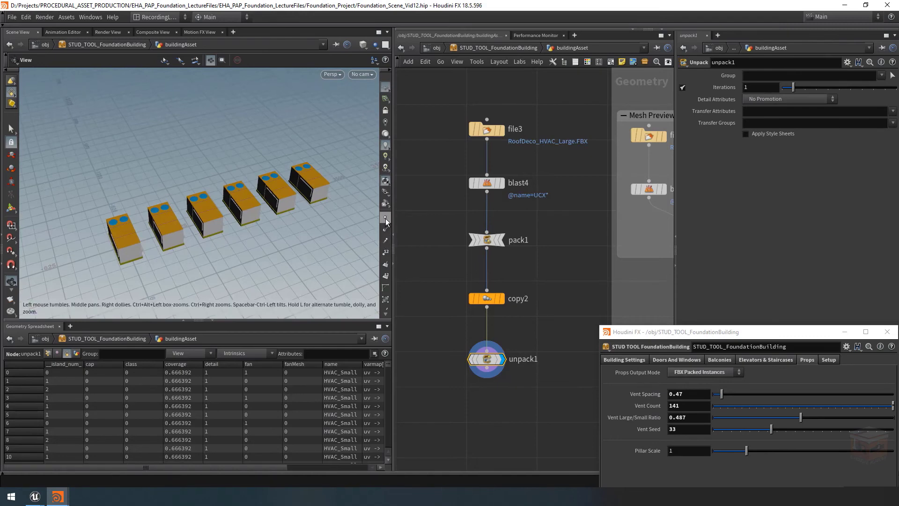
left_click(502, 298)
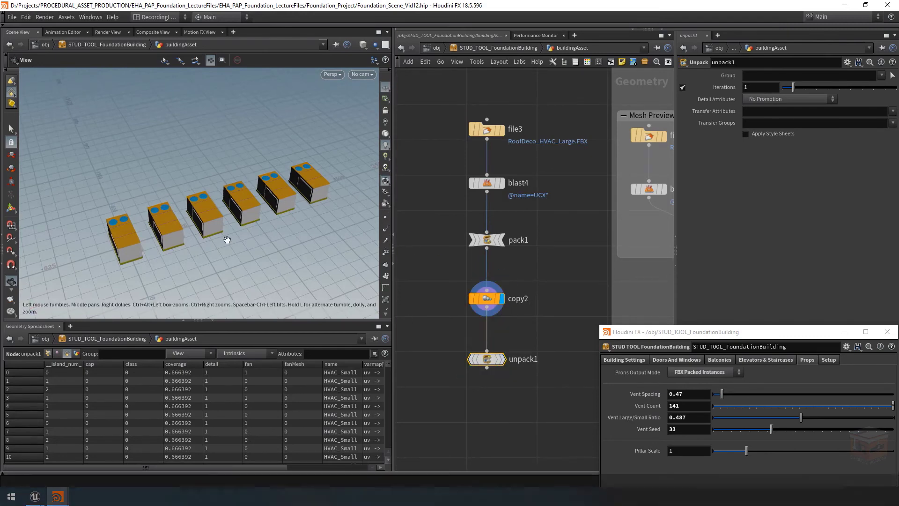
Display the unpack1 result and move the node aside to make room below copy2
left_click(502, 359)
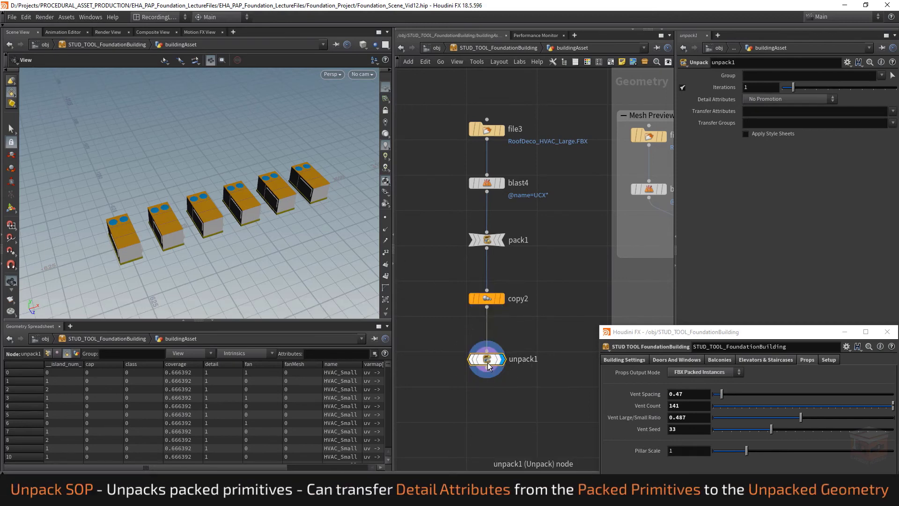
left_click_drag(550, 332, 437, 391)
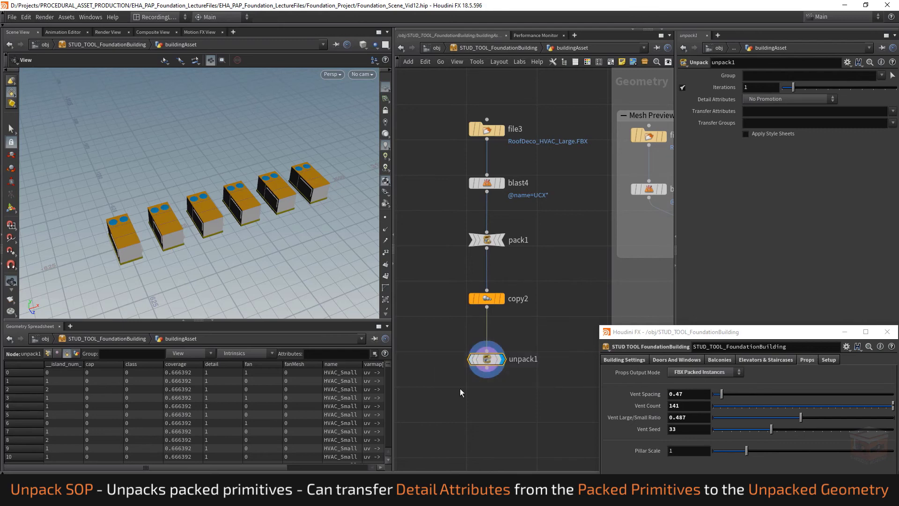
left_click_drag(487, 359, 537, 356)
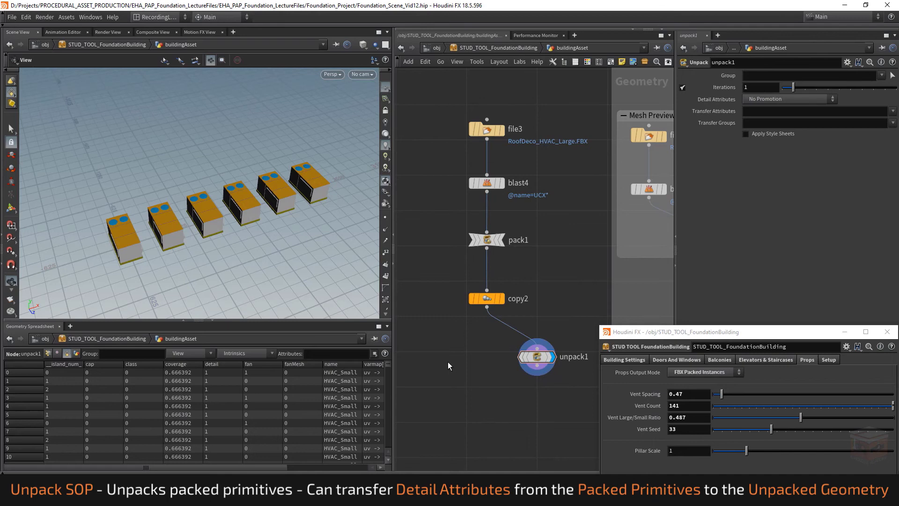
Add an Unpack Points node below copy2, wire copy2 into its first input and display it
key("Tab")
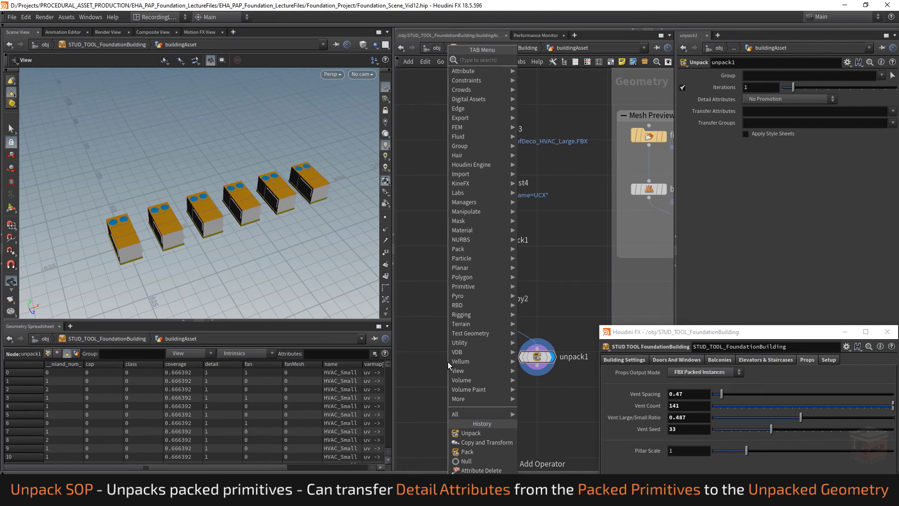
type("unpack")
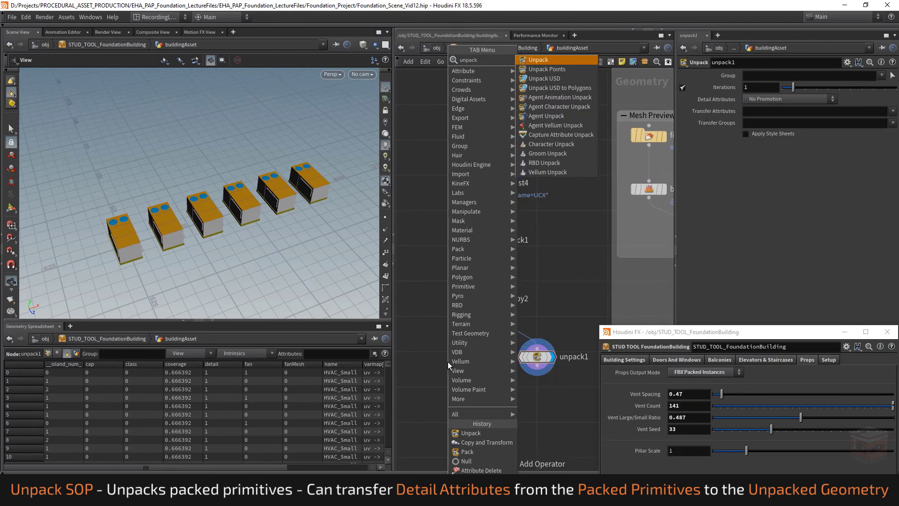
key("Down")
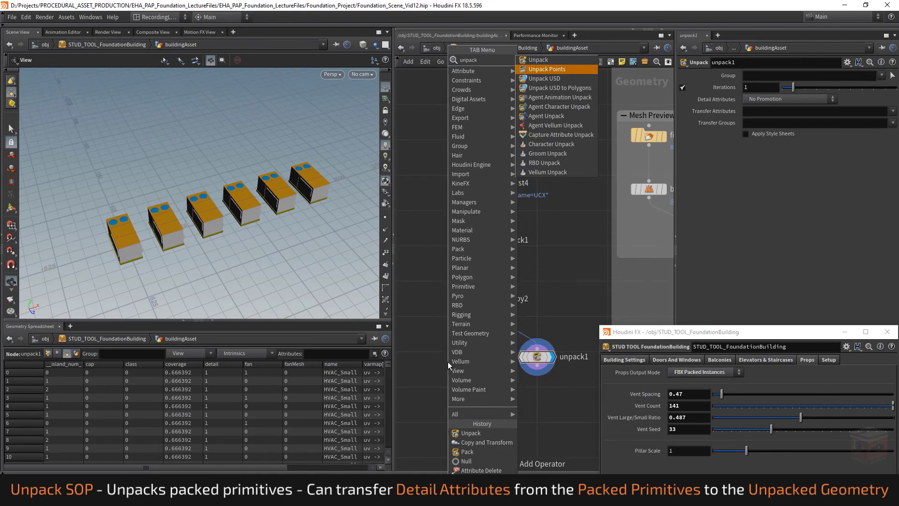
key("Escape")
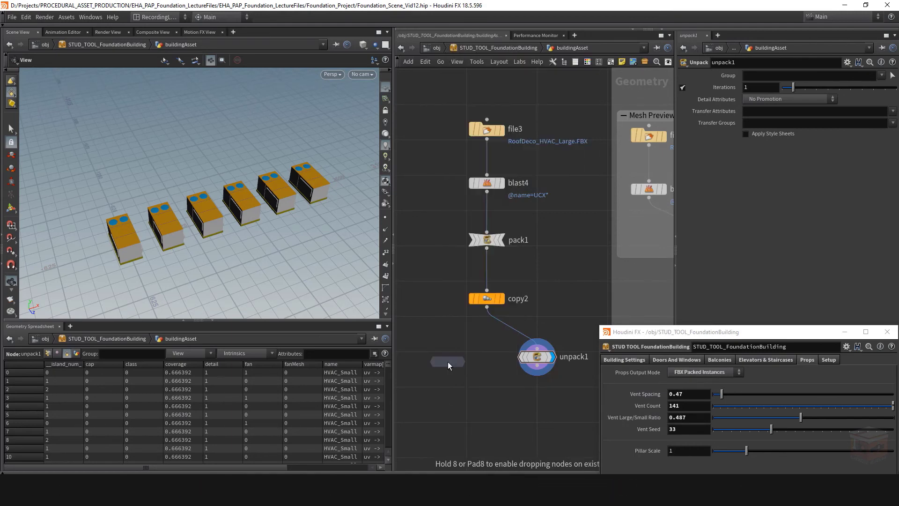
left_click(447, 362)
left_click(487, 307)
left_click(448, 353)
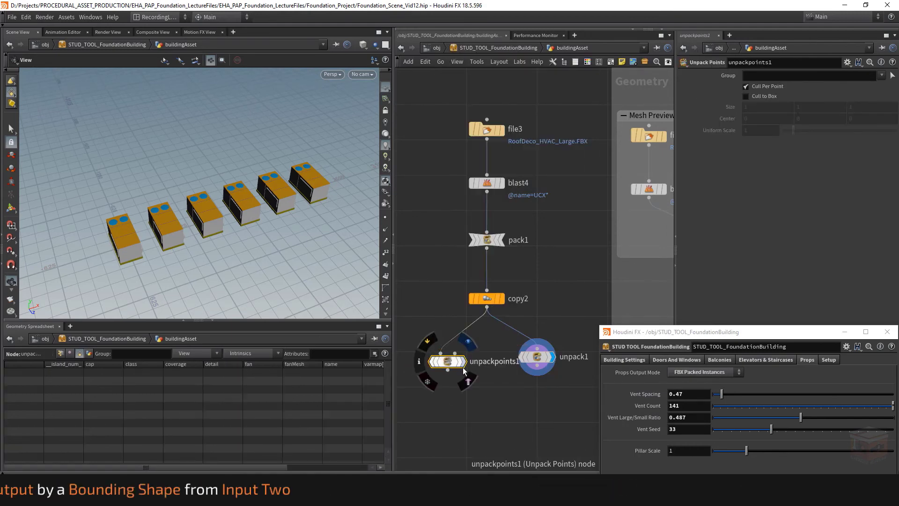
left_click(465, 362)
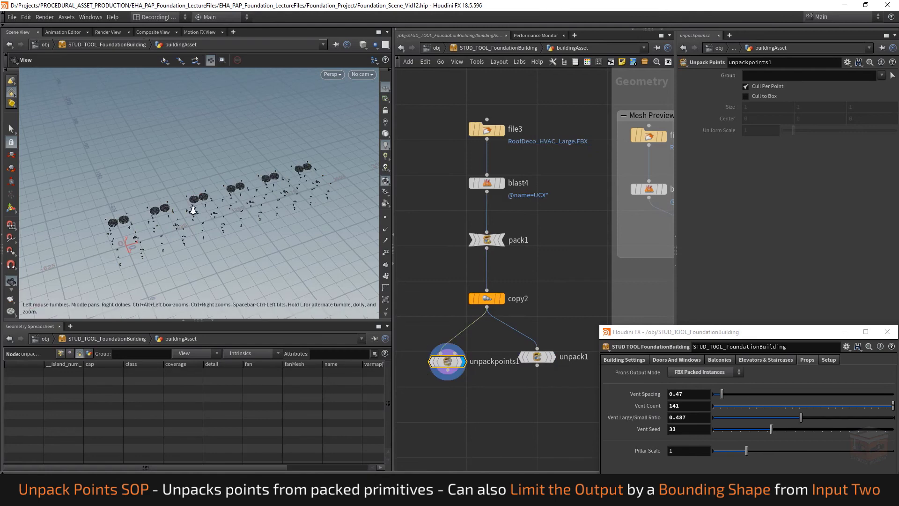
Inspect the unpacked points in the viewport and their point, vertex, primitive and detail attributes in the spreadsheet
mouse_move(225, 214)
left_mouse_down()
mouse_move(232, 211)
mouse_move(220, 219)
left_mouse_up()
left_click(62, 354)
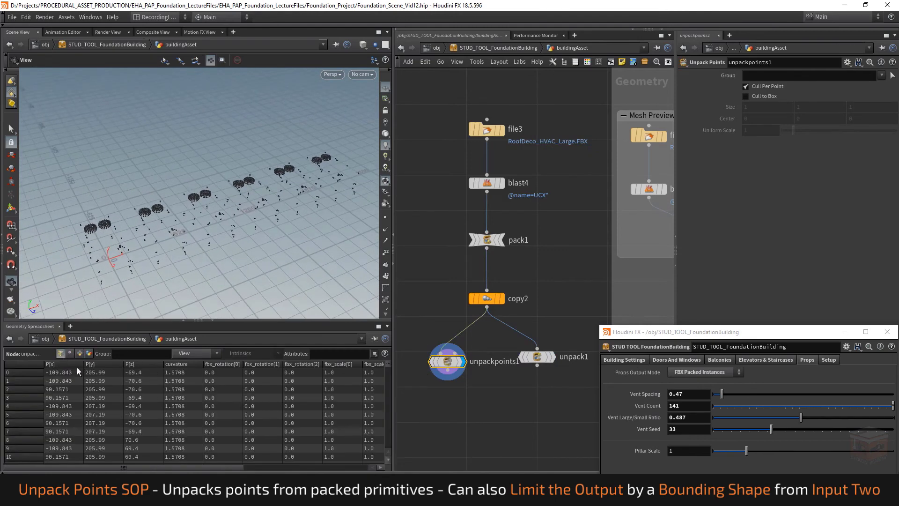
left_click_drag(169, 467, 294, 467)
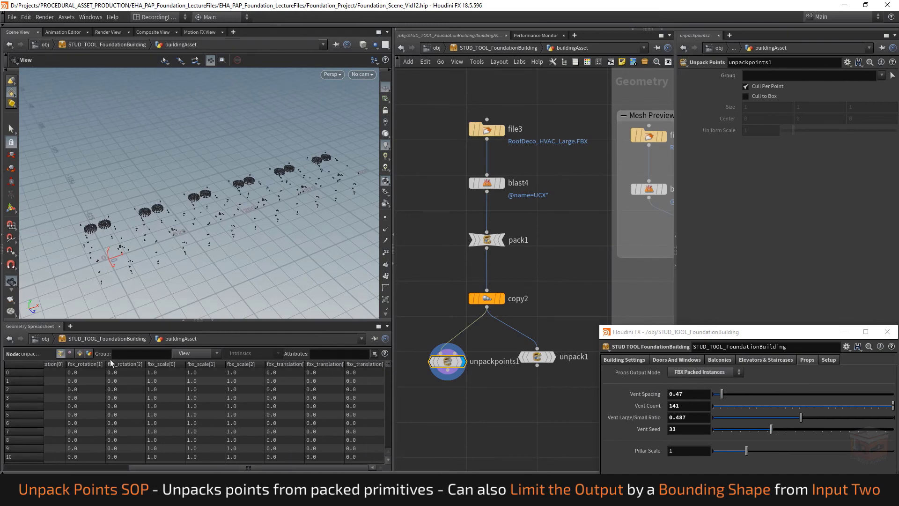
left_click(71, 354)
left_click(79, 355)
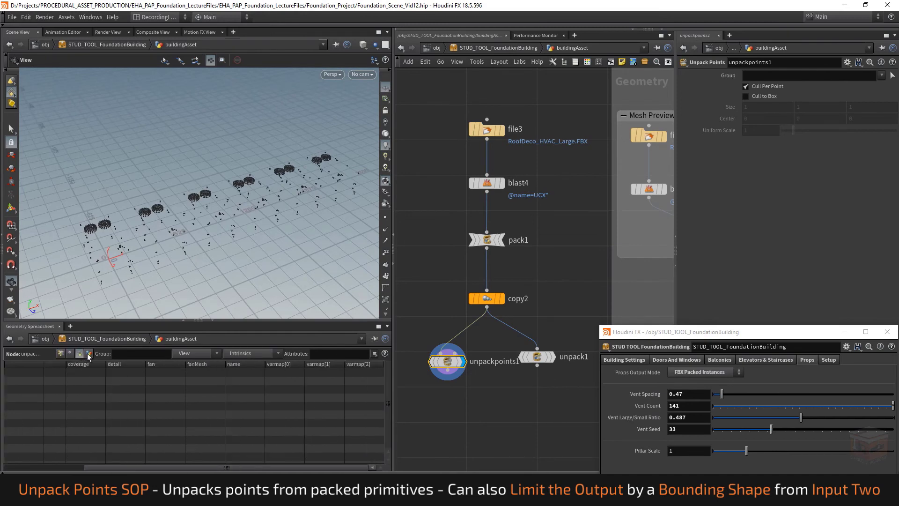
left_click(88, 355)
left_click(79, 354)
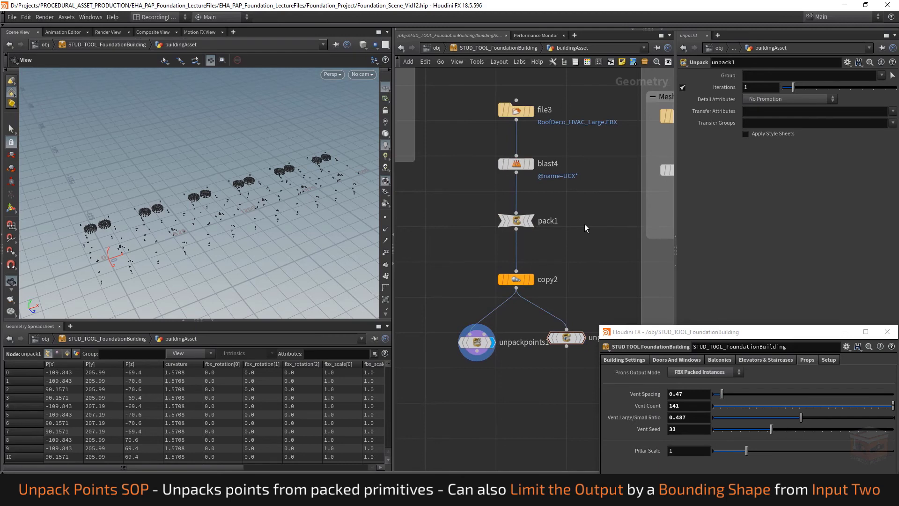
Delete the packing demonstration nodes, from file3 down to both unpack nodes
left_click_drag(598, 92, 463, 398)
key("Delete")
scroll(497, 276, "down", 11)
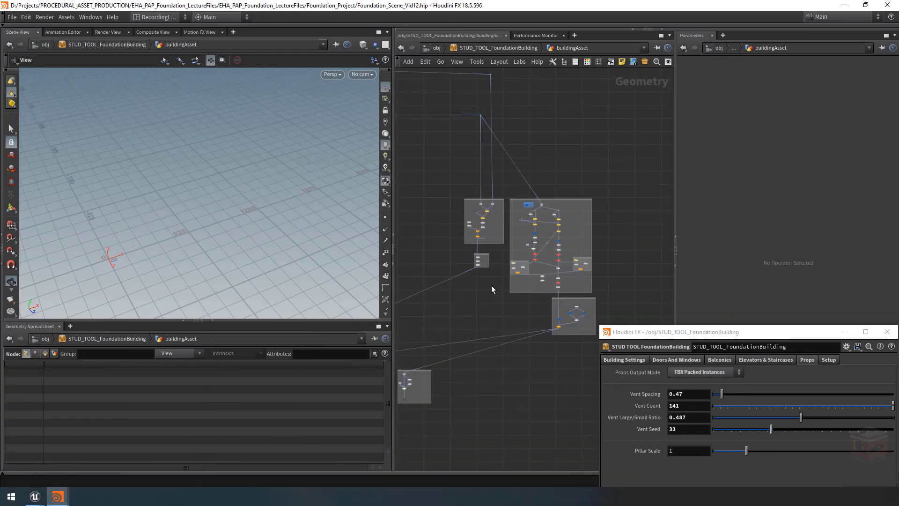
Display the FBX visualizer output node below the foreach object loop and frame its HVAC props in the viewport
middle_click_drag(461, 312, 564, 257)
middle_click_drag(446, 368, 497, 355)
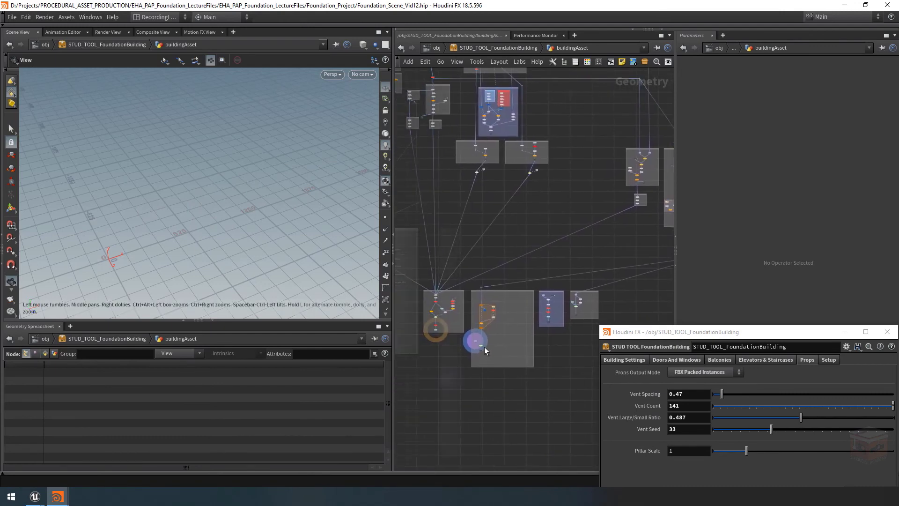
scroll(486, 330, "up", 6)
scroll(506, 298, "up", 5)
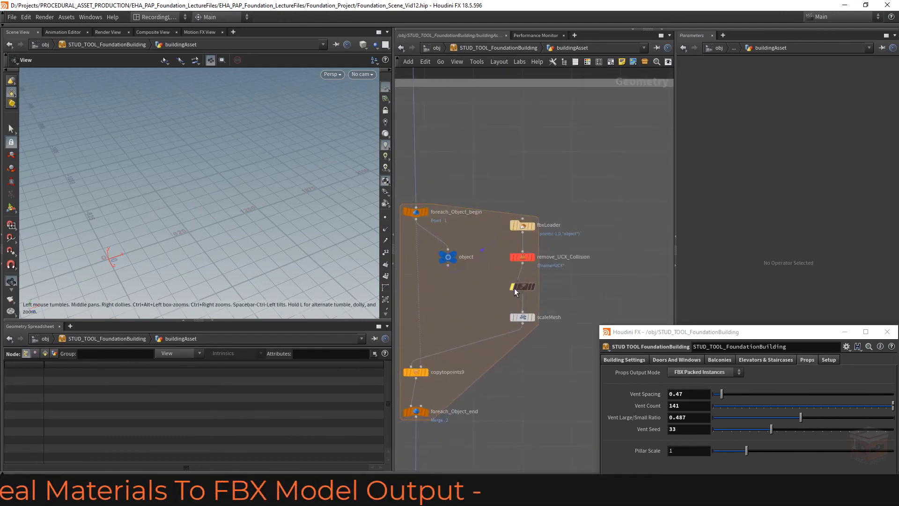
scroll(511, 288, "down", 6)
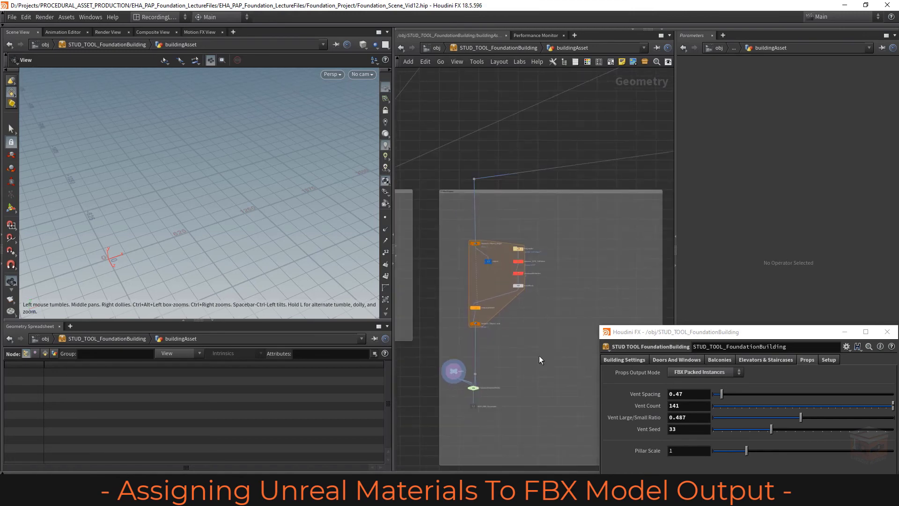
scroll(487, 385, "up", 3)
left_click(486, 393)
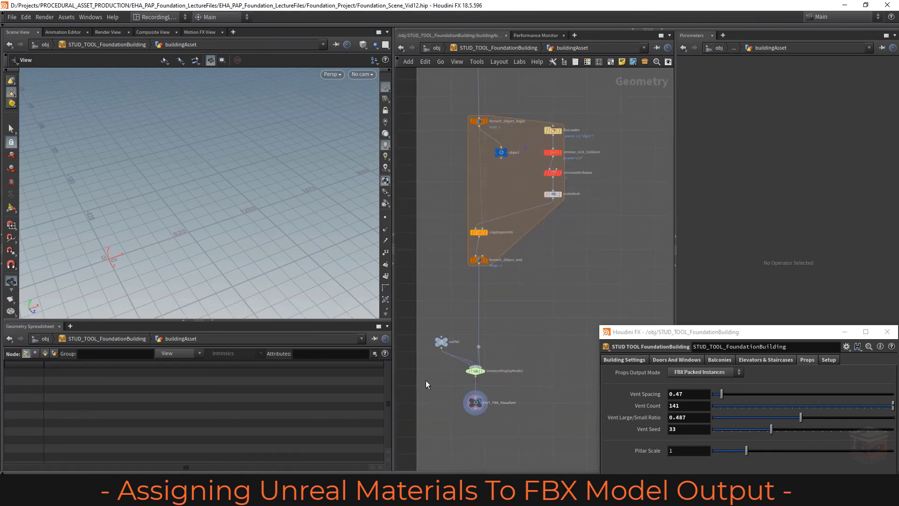
key("g")
middle_click_drag(208, 231, 223, 207)
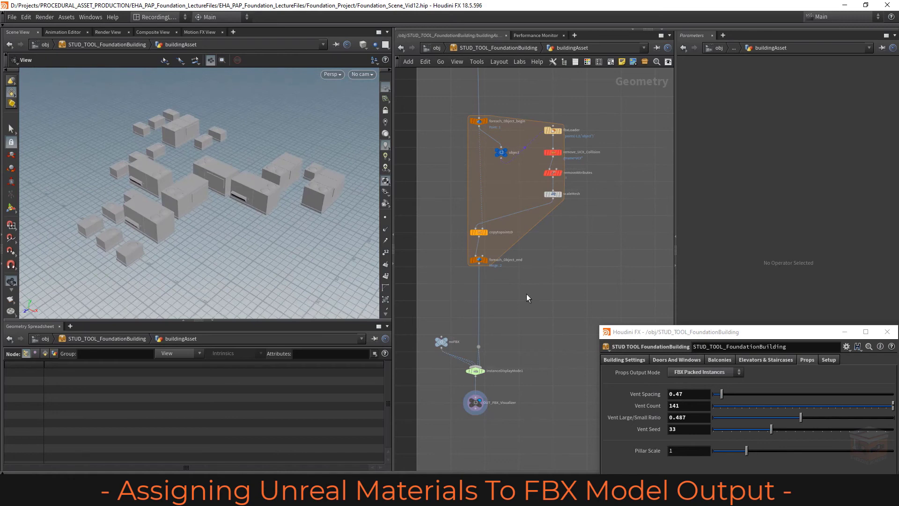
Minimize the floating building tool parameters window and go to the Assign Objects From Database nodes
scroll(539, 305, "down", 6)
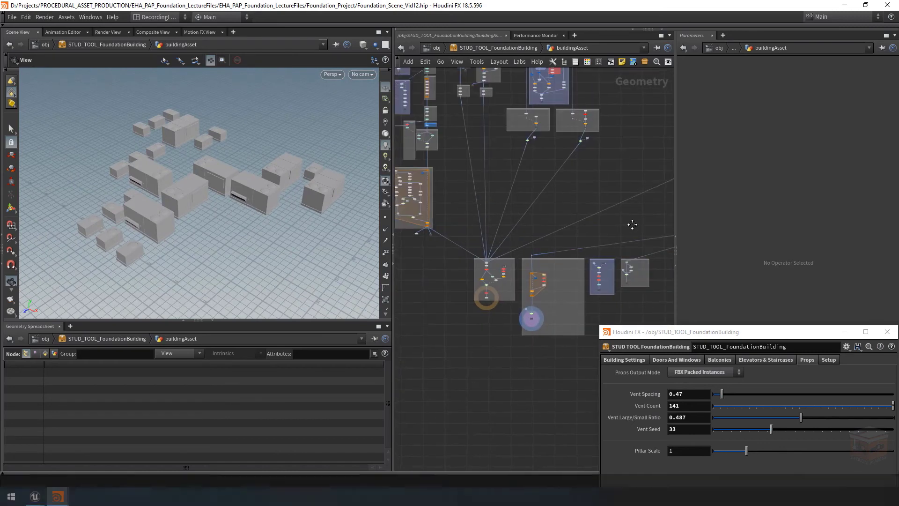
middle_click_drag(633, 225, 386, 298)
scroll(512, 296, "up", 8)
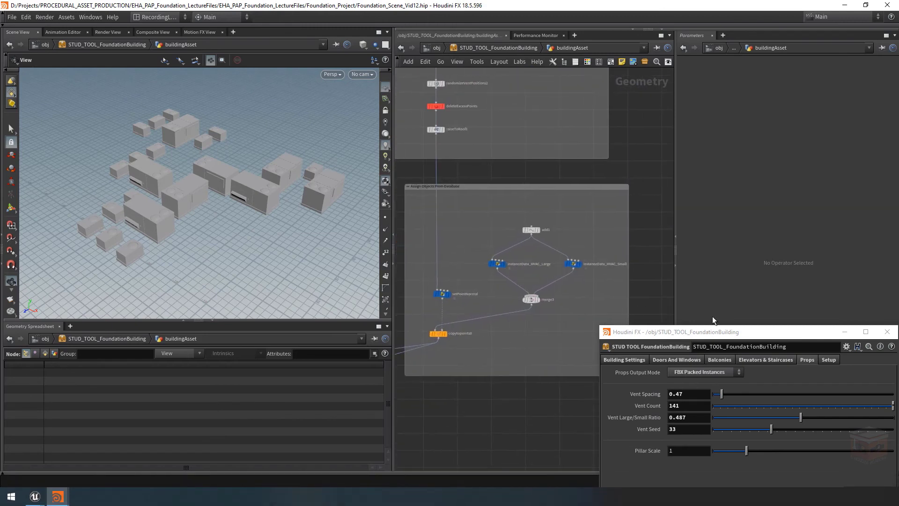
left_click(845, 332)
middle_click_drag(574, 325, 586, 321)
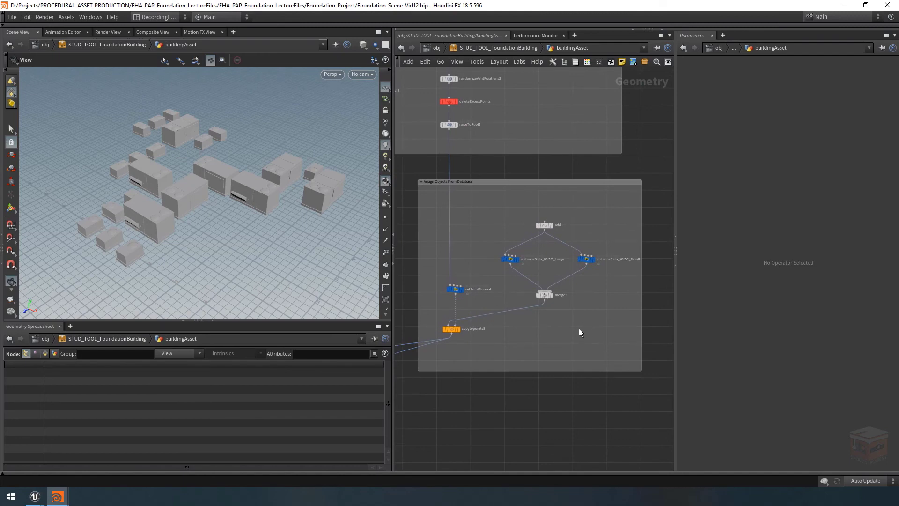
scroll(576, 328, "down", 8)
scroll(452, 358, "up", 10)
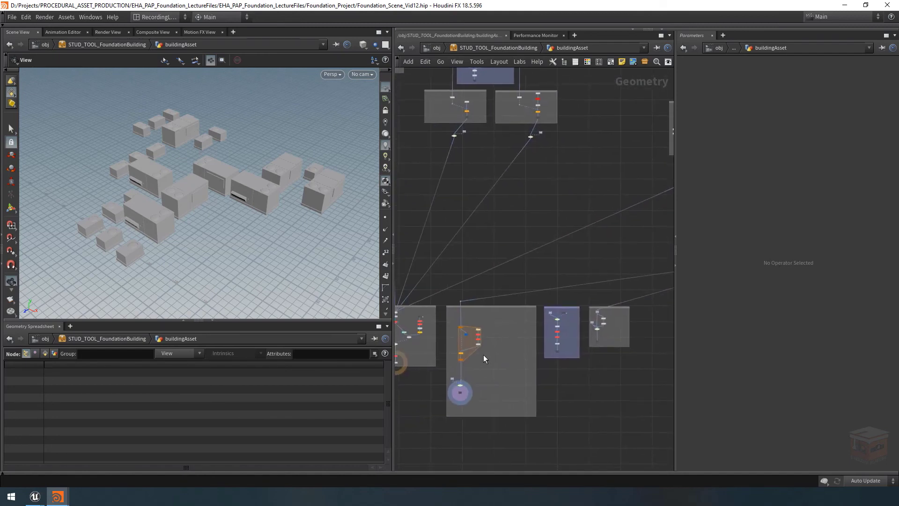
middle_click_drag(623, 377, 382, 420)
scroll(558, 285, "up", 7)
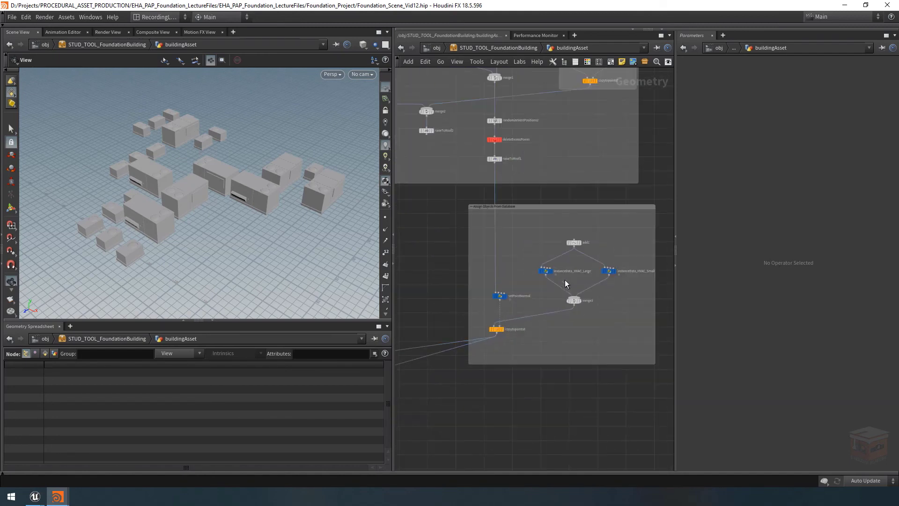
Undo the last selection change and examine the add1 node and the two HVAC instance data wrangles
key("ctrl+z")
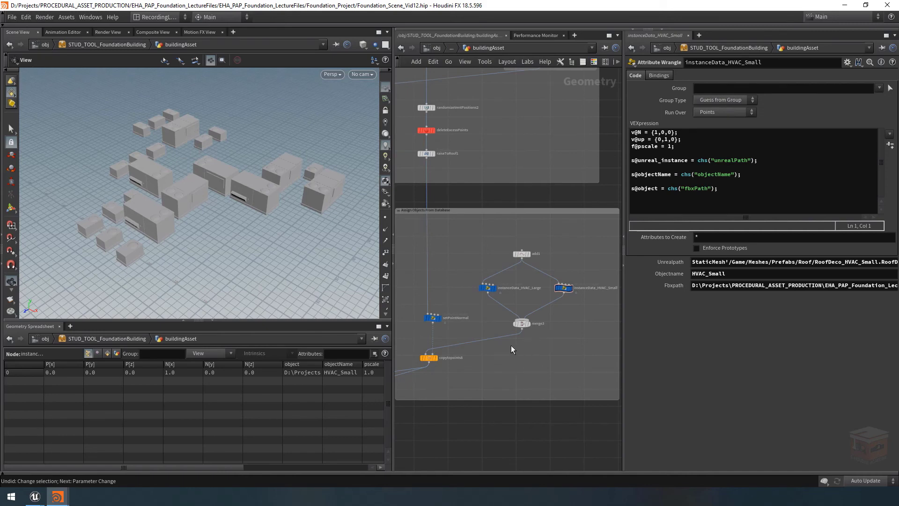
scroll(510, 344, "up", 2)
left_click_drag(495, 336, 524, 346)
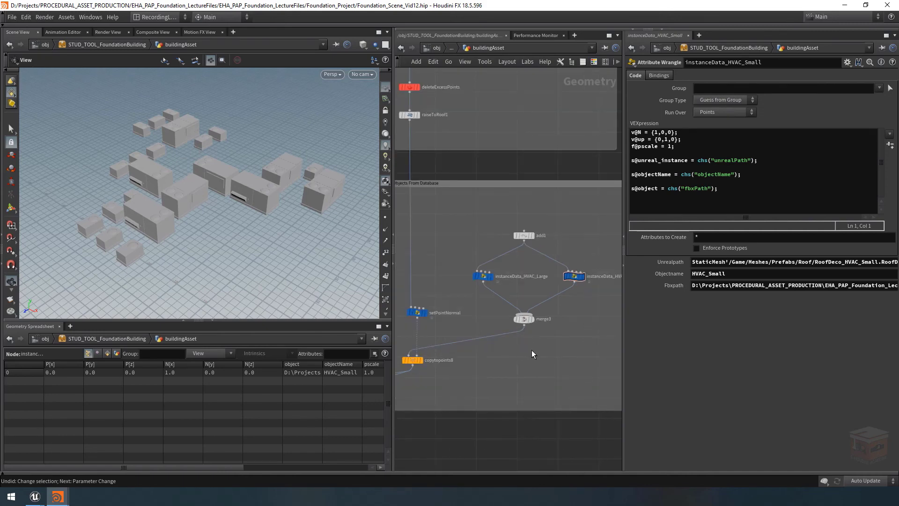
scroll(564, 338, "down", 5)
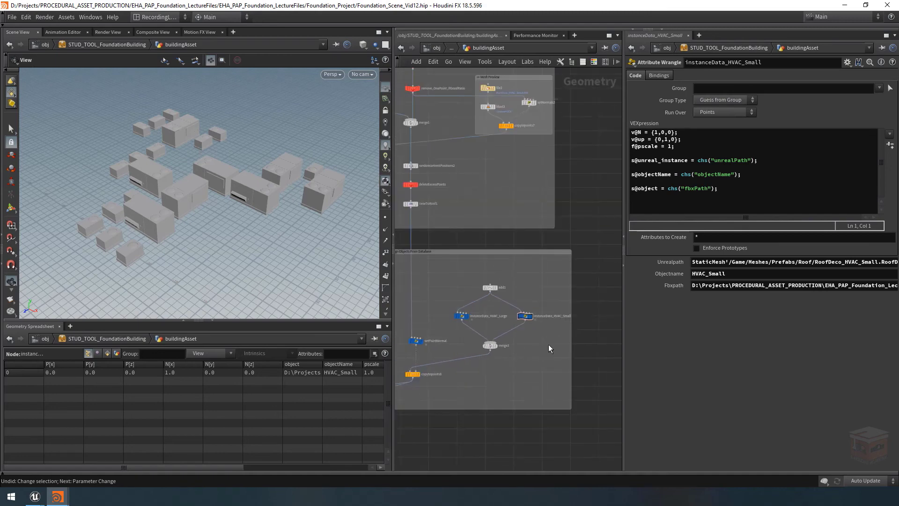
left_click_drag(571, 347, 589, 348)
middle_click_drag(543, 365, 572, 369)
left_click_drag(522, 314, 489, 295)
scroll(491, 320, "up", 3)
middle_click_drag(552, 322, 530, 321)
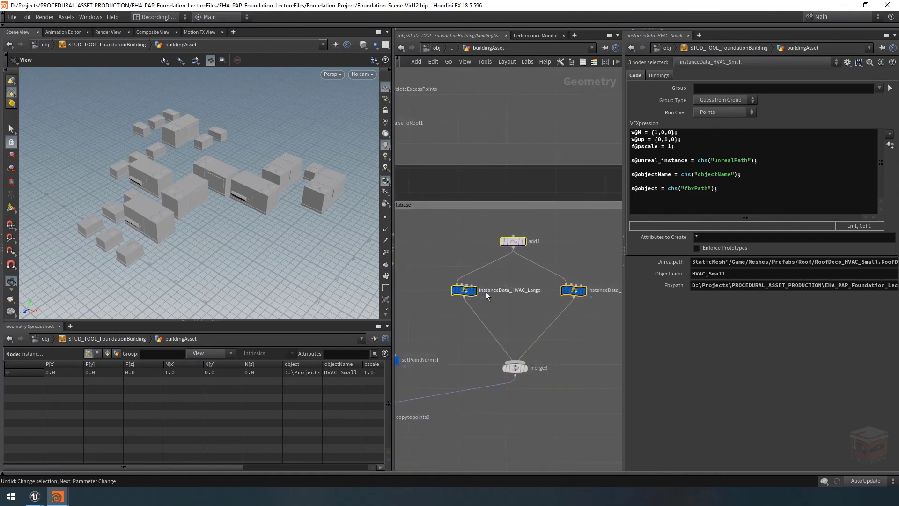
Add s@materialForUnreal = chs("materialPath"); to the instanceData_HVAC_Large code and create the parameter it references
left_click(465, 291)
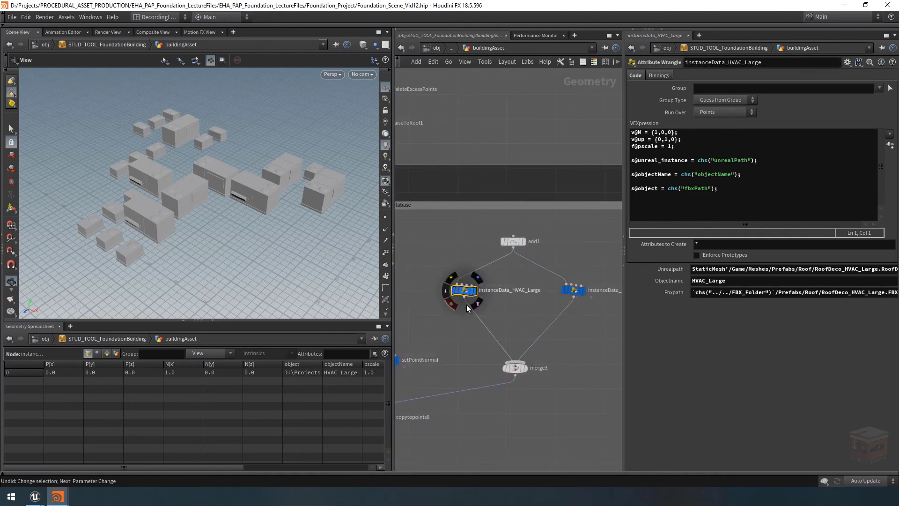
left_click(759, 207)
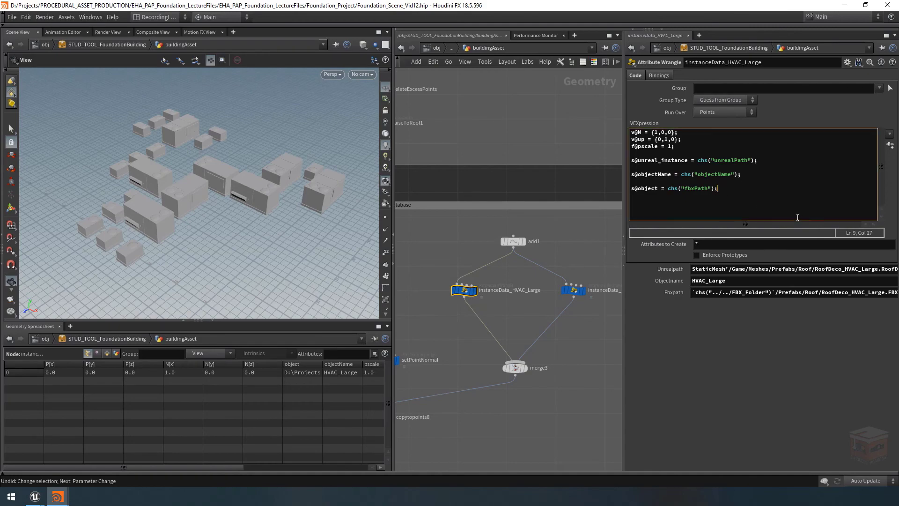
key("Return")
key("Return")
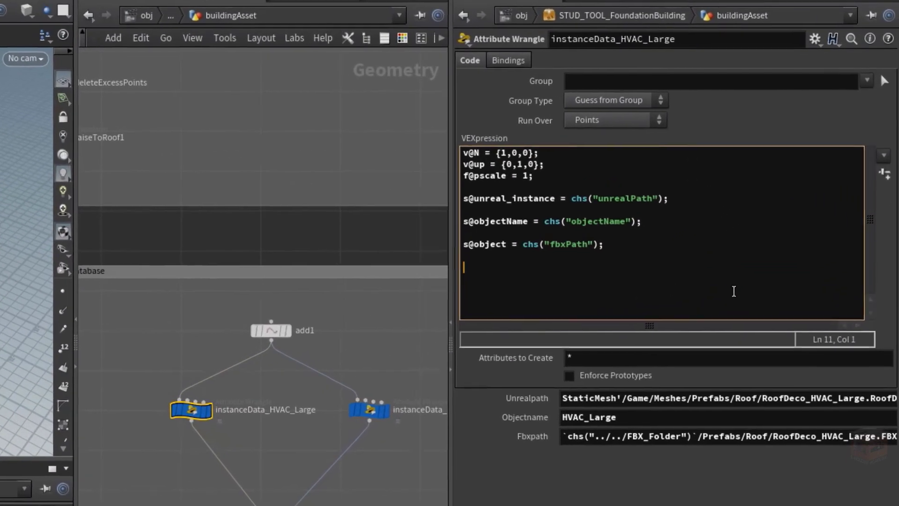
type("s@")
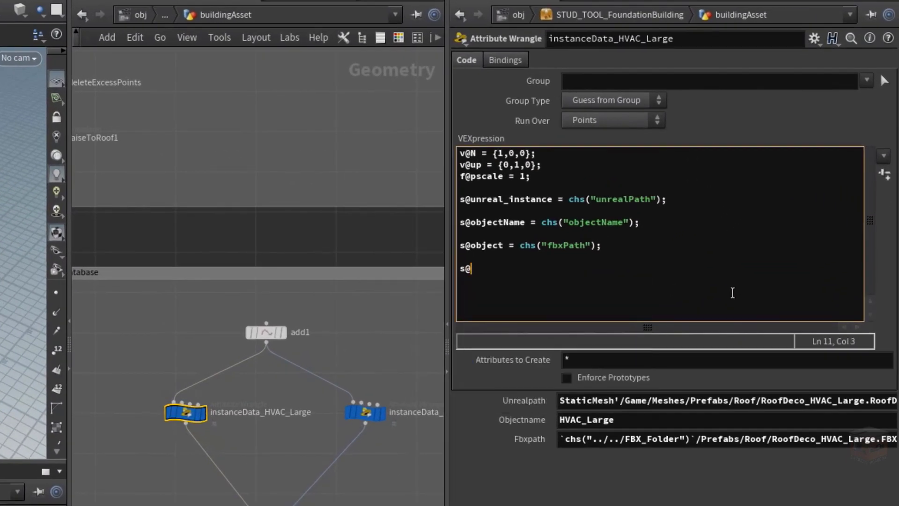
type("materialForUnre")
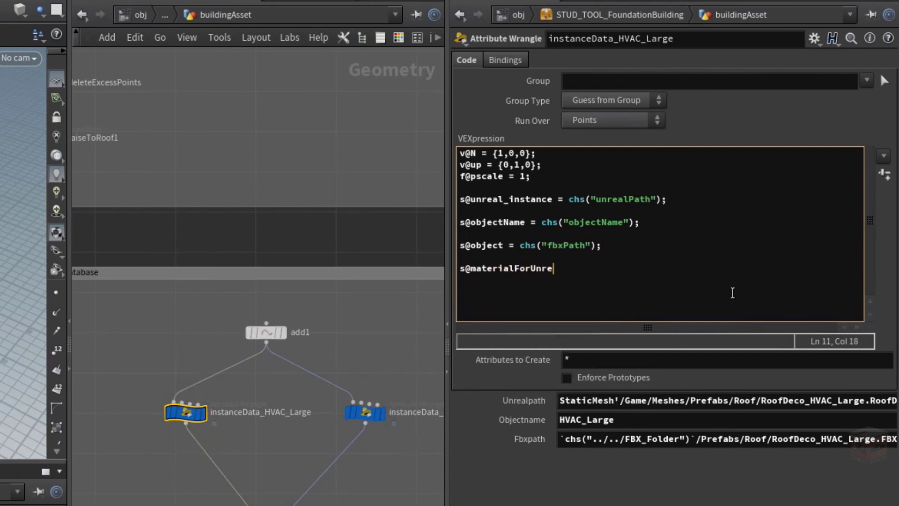
type("al = chs()")
key("Left")
type("\"")
type("materia")
type("lPath")
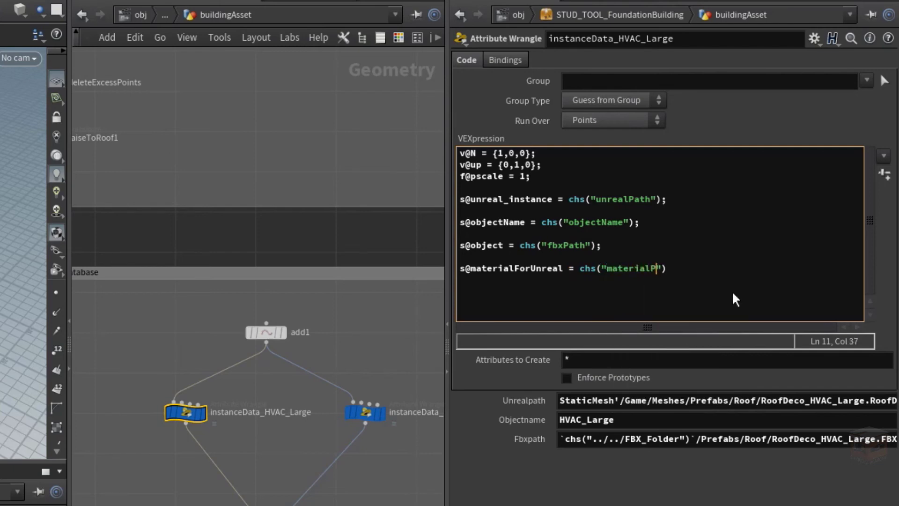
key("Right")
key("Right")
type(";")
left_click(887, 177)
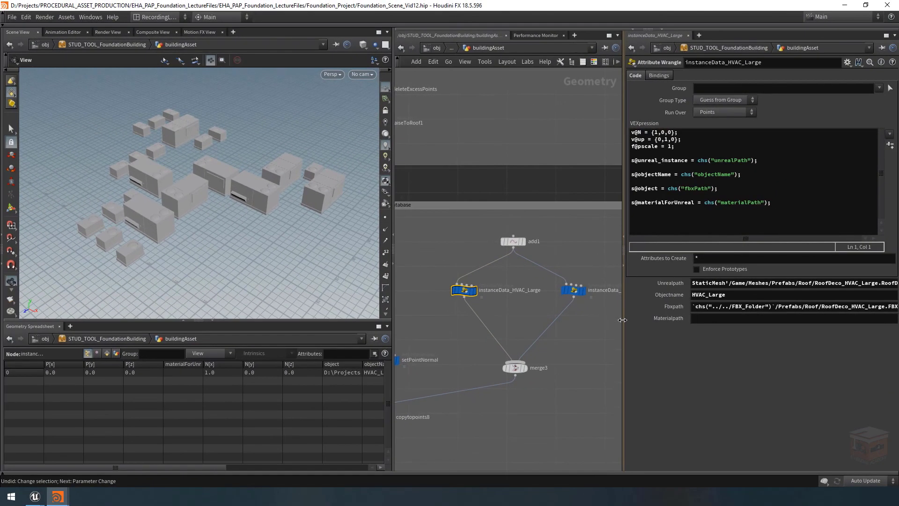
Switch to the Unreal Editor and find the M_HVAC material in the project's Content/Materials folder
left_click_drag(623, 319, 548, 320)
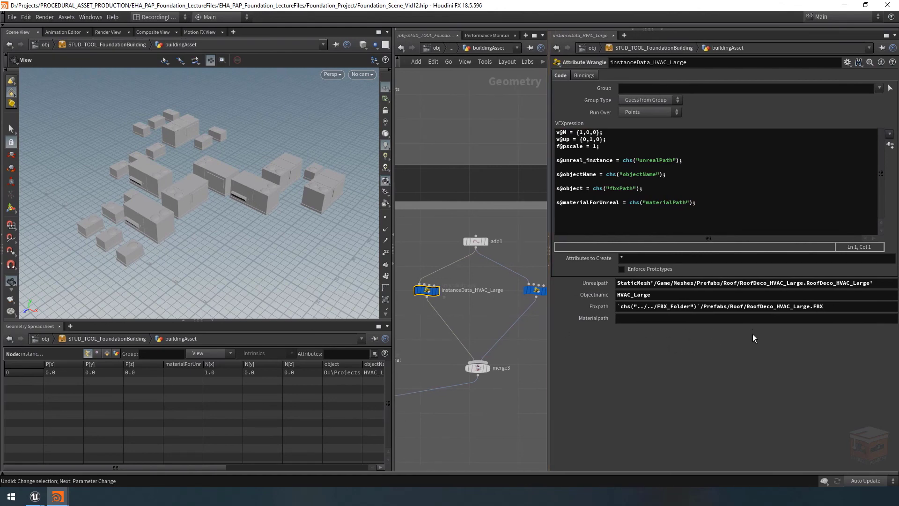
left_click(34, 497)
left_click(84, 450)
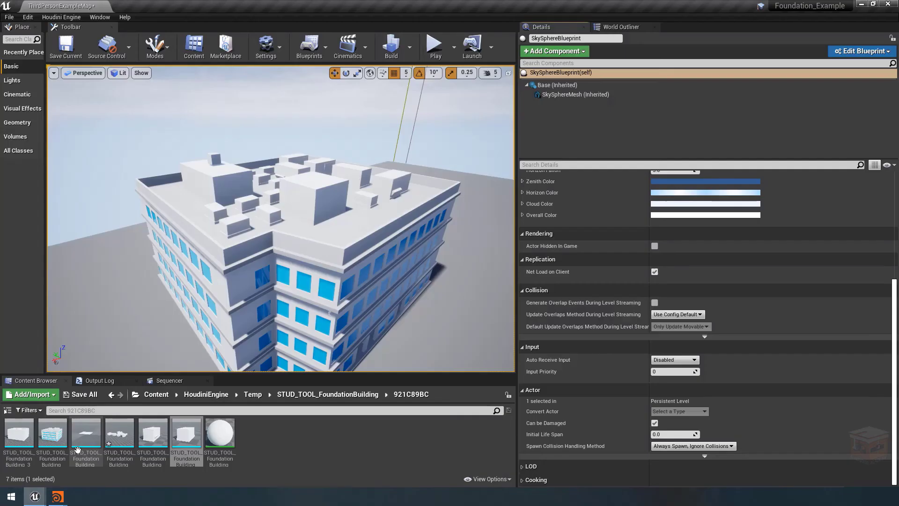
left_click(156, 395)
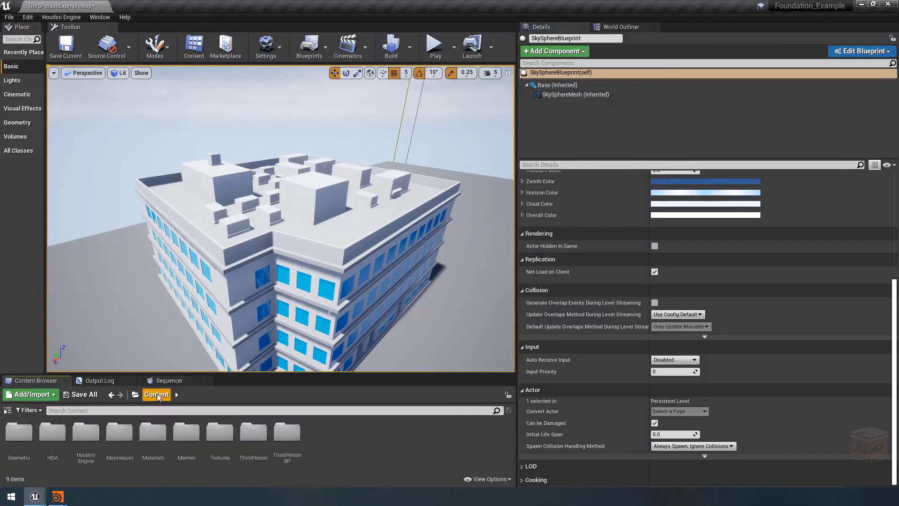
double_click(156, 434)
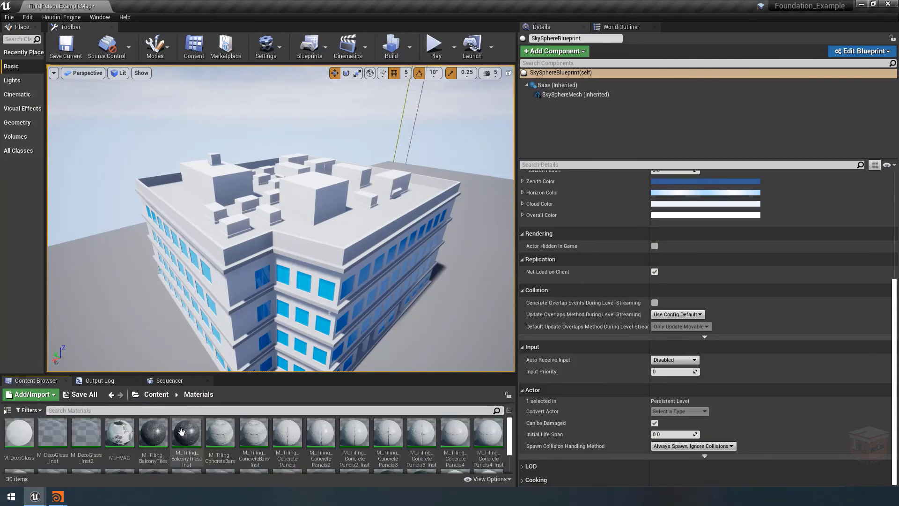
left_click(121, 436)
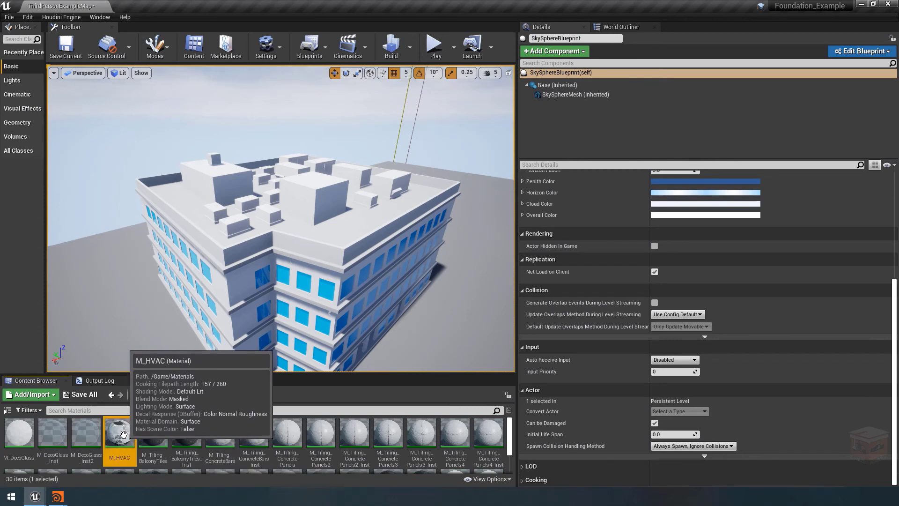
scroll(123, 435, "down", 2)
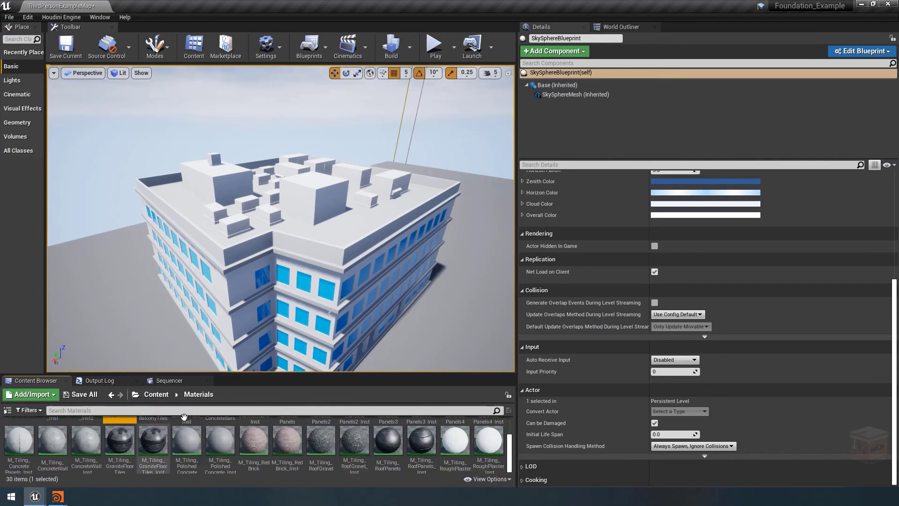
Copy the asset reference of the M_HVAC material
left_click_drag(273, 373, 272, 262)
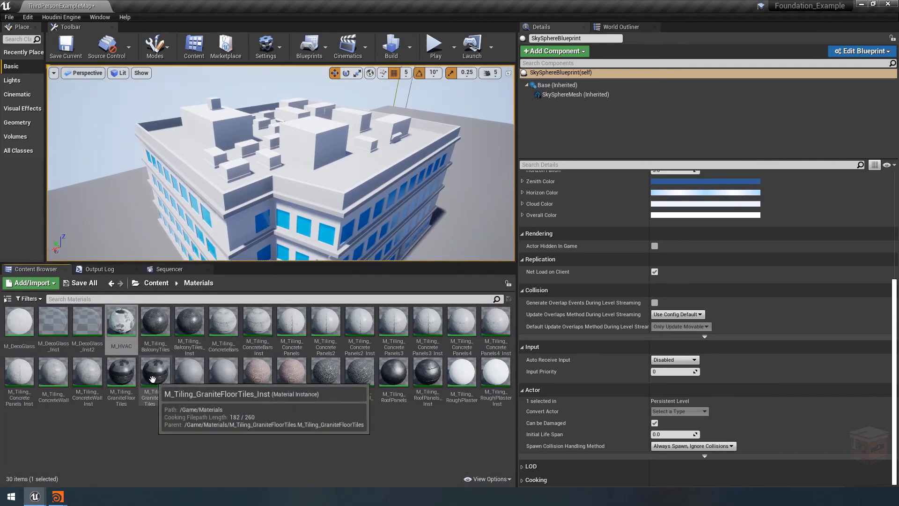
right_click(123, 323)
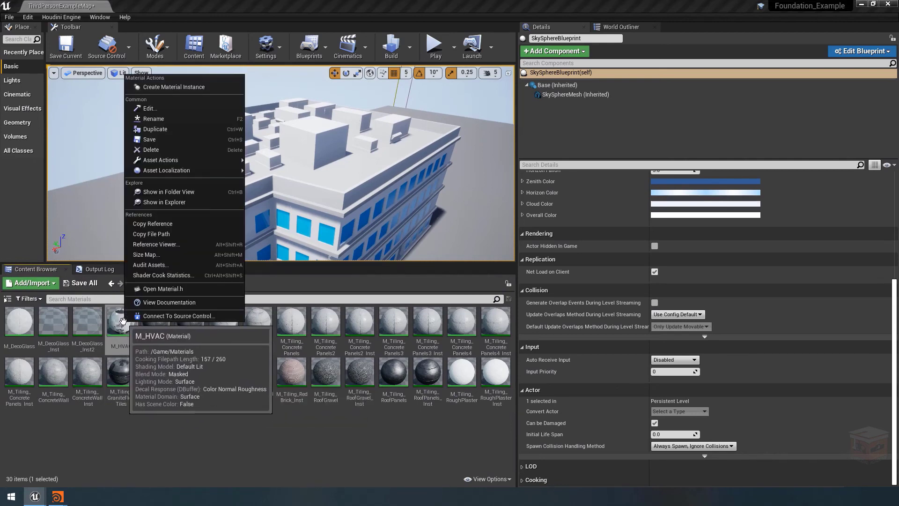
left_click(159, 224)
left_click_drag(271, 274, 271, 349)
Return to Houdini and set the Materialpath of instanceData_HVAC_Large to Material'/Game/Materials/M_HVAC.M_HVAC'
mouse_move(63, 498)
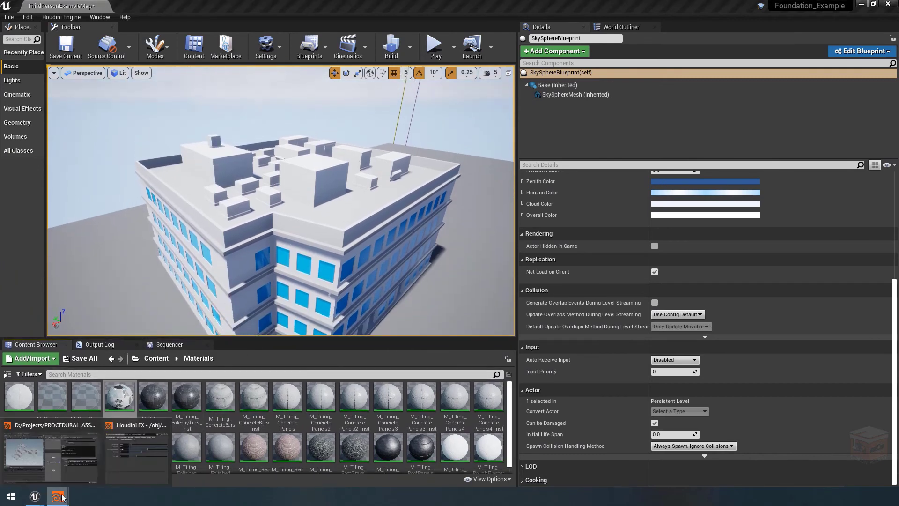
left_click(51, 452)
left_click(634, 319)
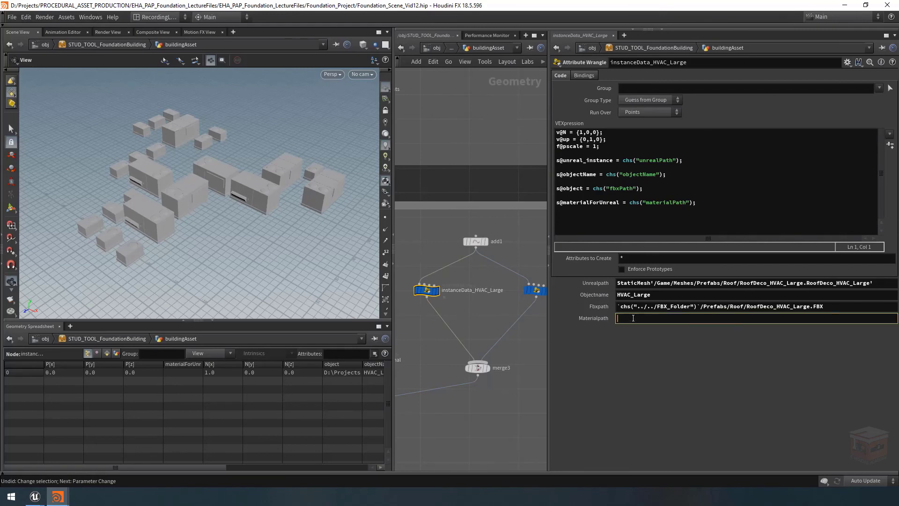
key("ctrl+v")
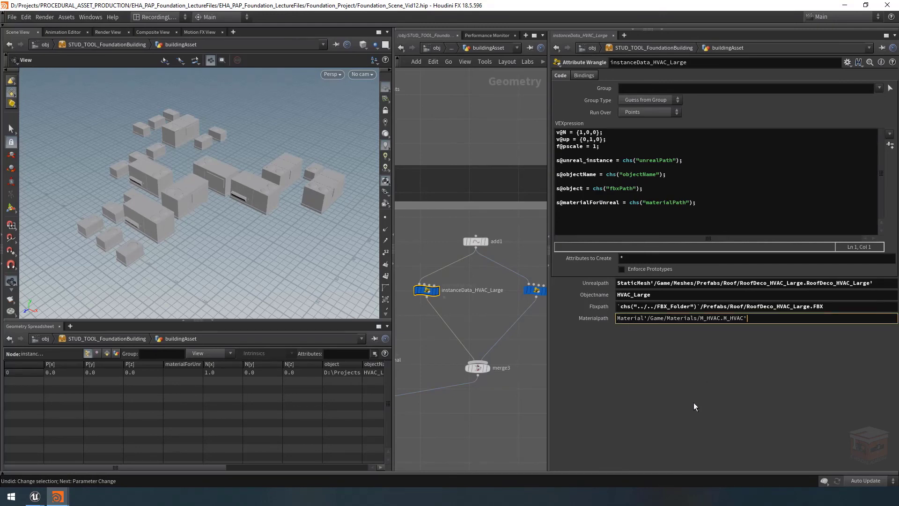
key("Return")
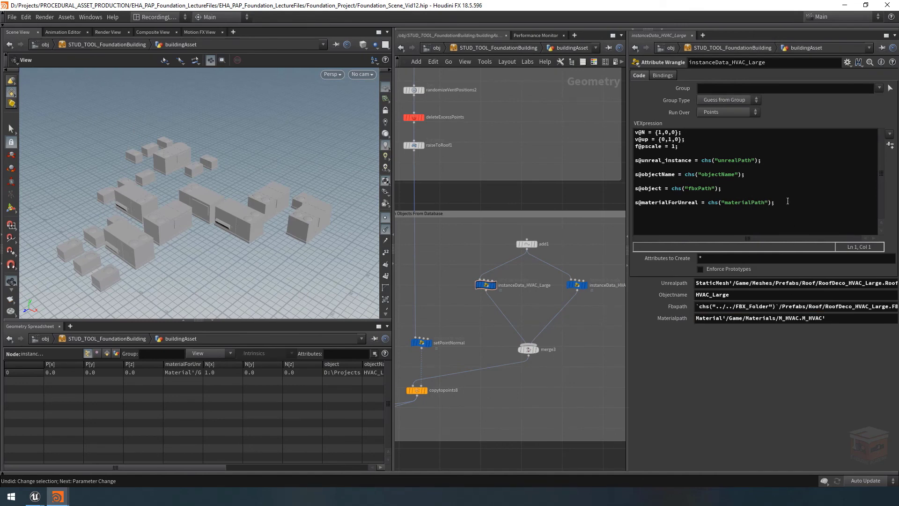
Copy the line s@materialForUnreal = chs("materialPath"); from the large HVAC wrangle into the instanceData_HVAC_Small code
left_click_drag(789, 202, 635, 203)
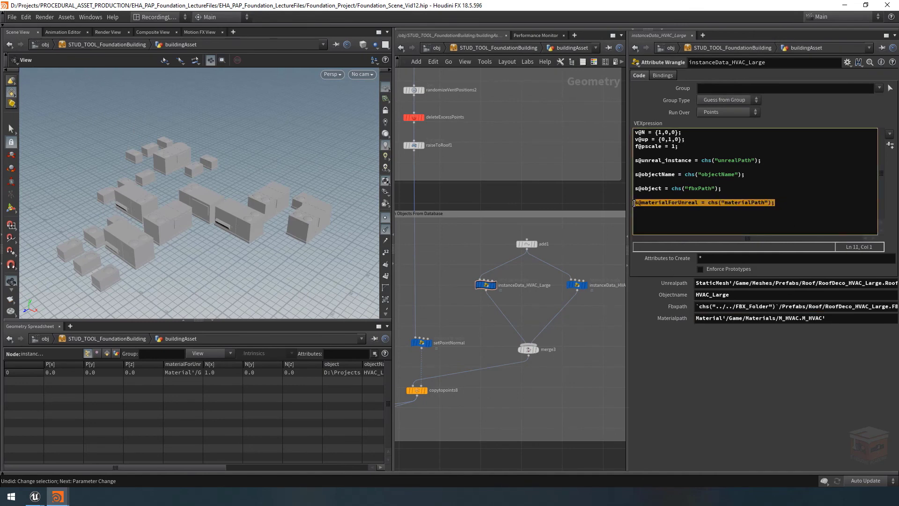
left_click(580, 285)
middle_click_drag(594, 322, 510, 335)
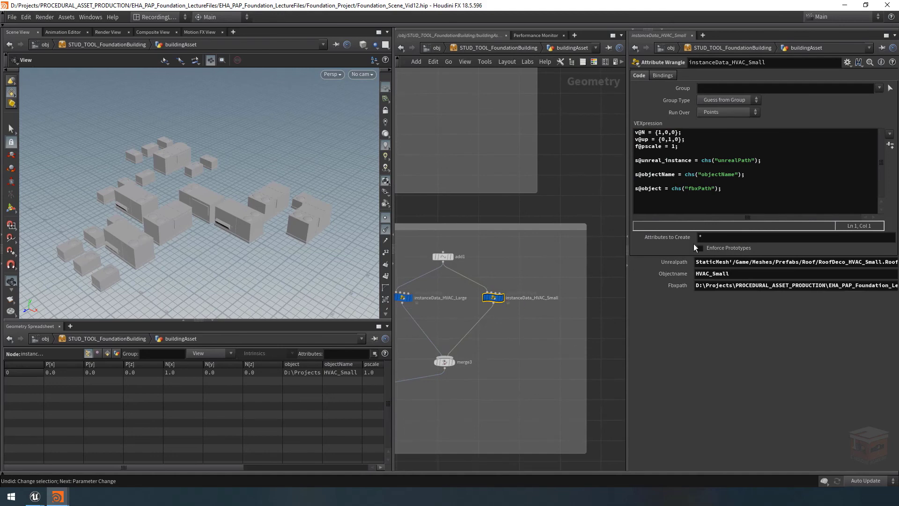
left_click(674, 201)
key("ctrl+v")
key("Return")
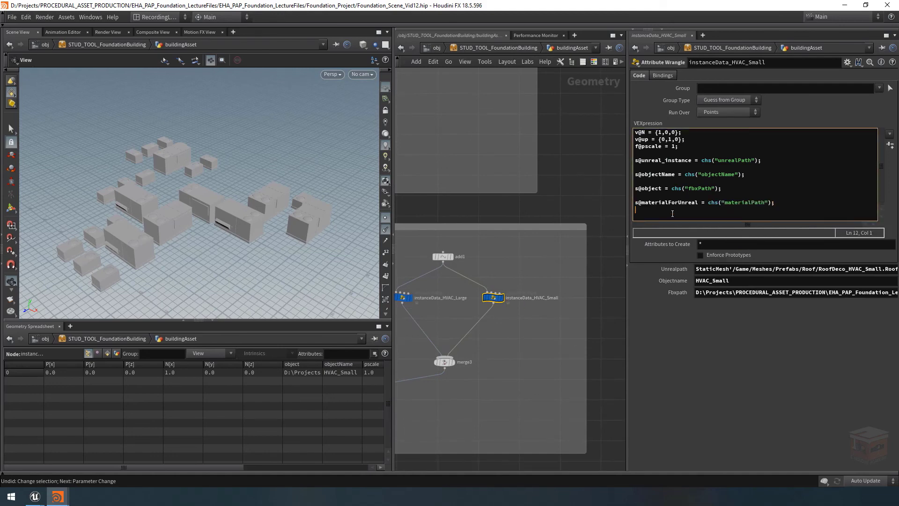
left_click(461, 321)
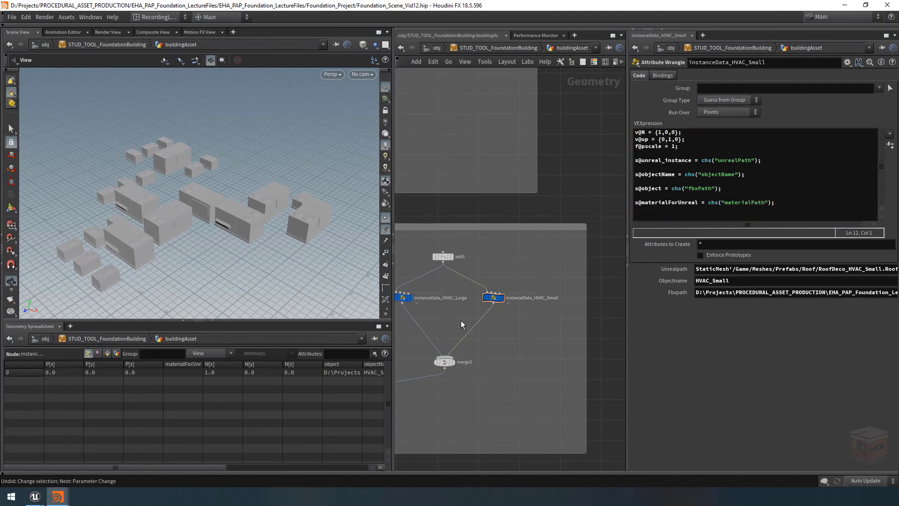
Create the material path parameter on instanceData_HVAC_Small and set it to Material'/Game/Materials/M_HVAC.M_HVAC', copied from the large HVAC wrangle
left_click_drag(400, 283, 400, 283)
triple_click(749, 319)
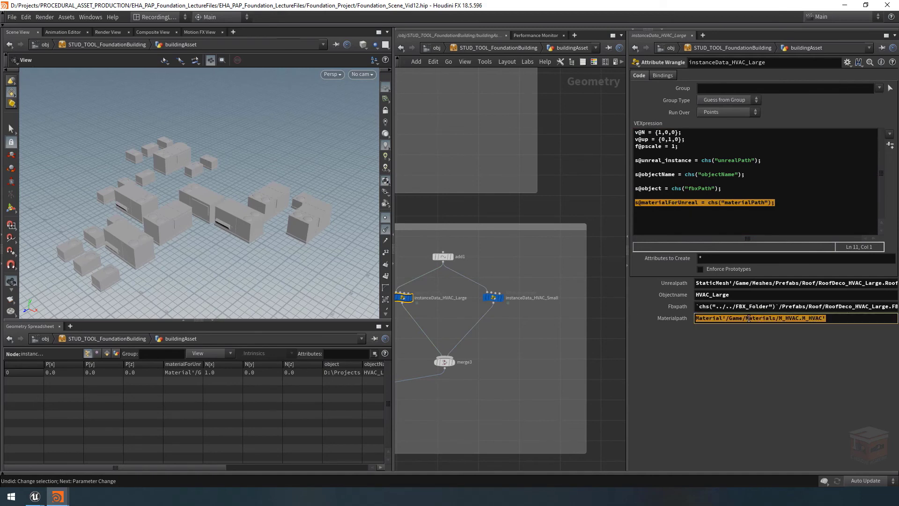
left_click(493, 297)
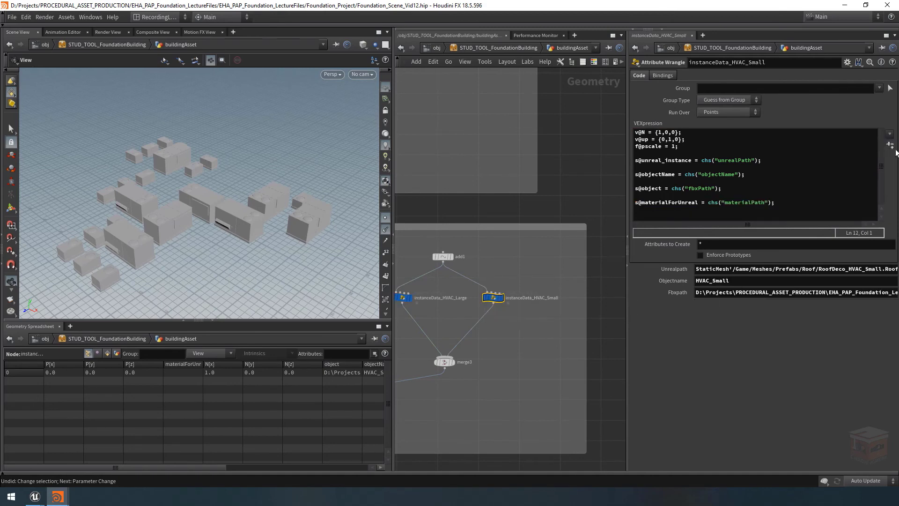
left_click(715, 308)
key("ctrl+v")
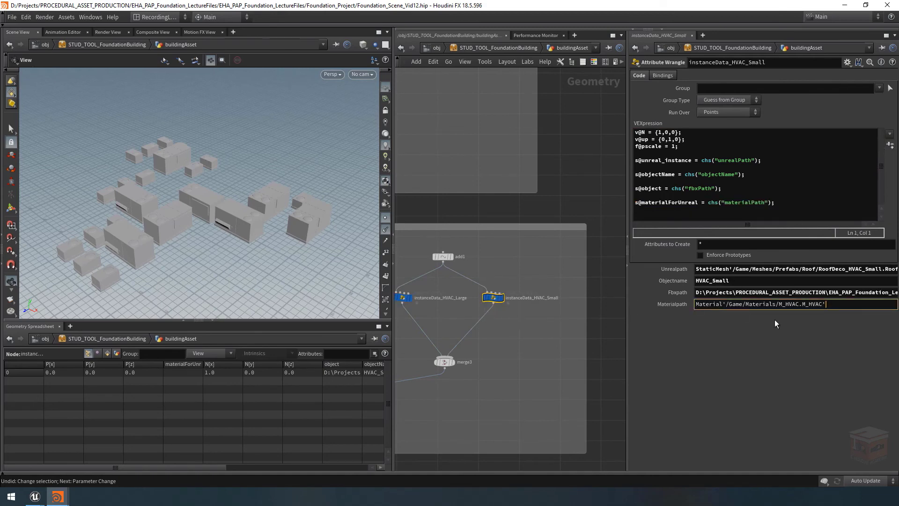
left_click(775, 319)
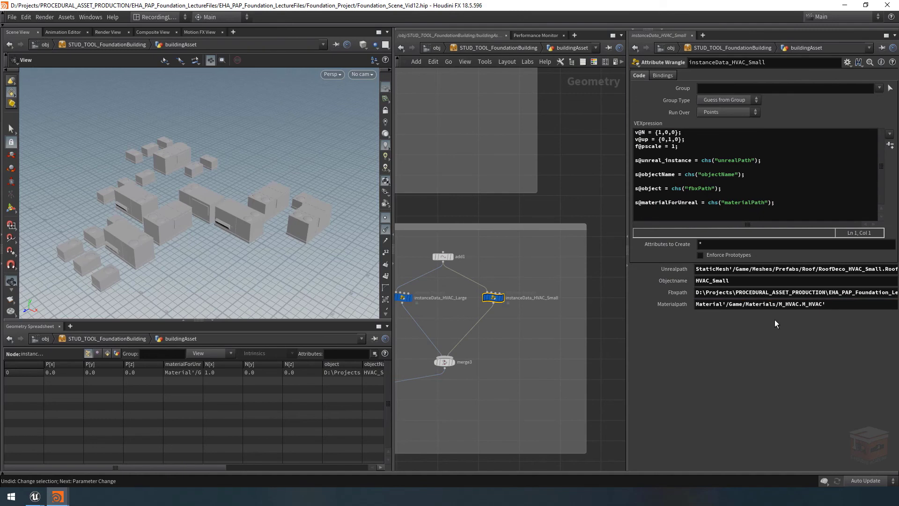
Display the copytopoints8 node and widen the materialForUnreal column in the spreadsheet to read its full values
left_click(517, 372)
scroll(516, 367, "down", 1)
middle_click_drag(516, 368, 599, 365)
scroll(458, 397, "up", 2)
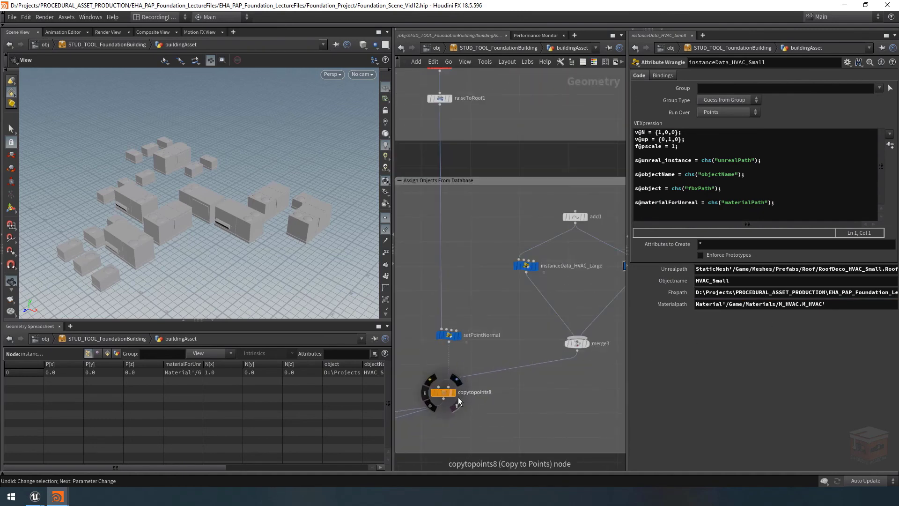
left_click(453, 394)
left_click(442, 395)
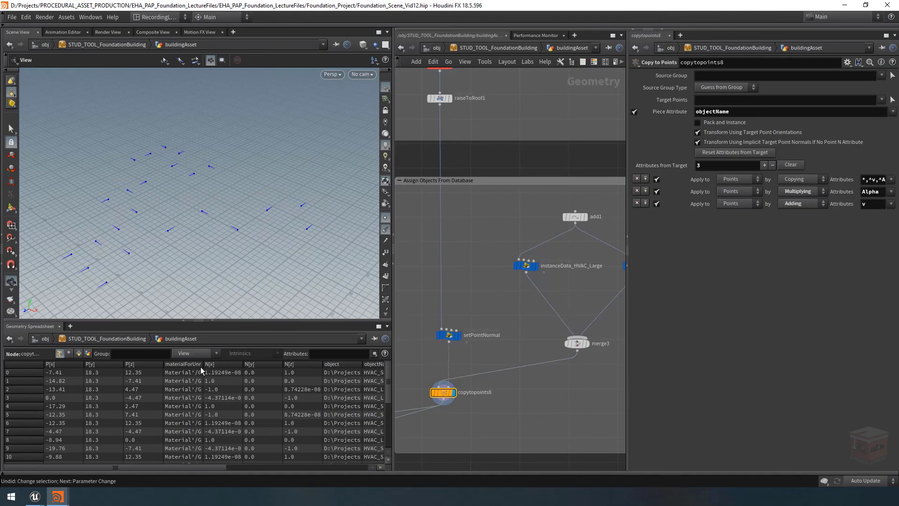
left_click_drag(203, 365, 391, 373)
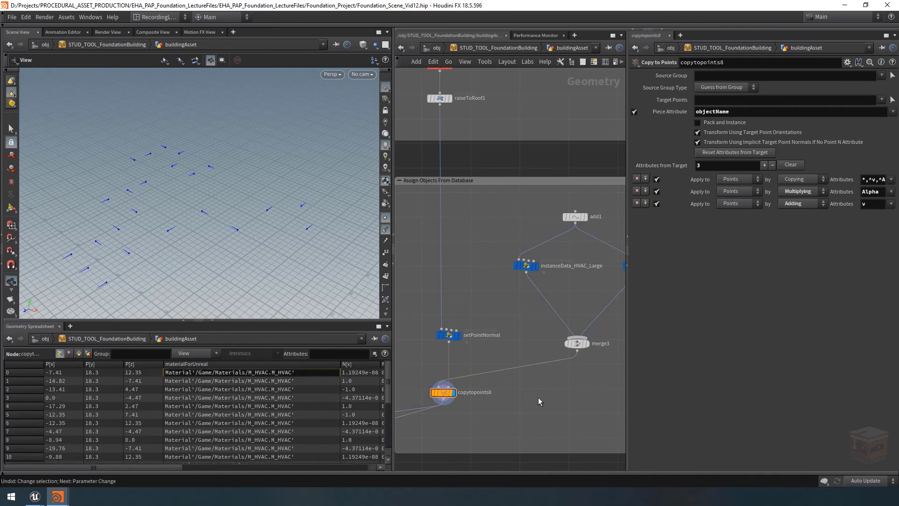
Go to the foreach object loop that loads the FBX meshes, select scaleMesh and display the object null
scroll(539, 399, "down", 7)
middle_click_drag(495, 430, 638, 387)
middle_click_drag(591, 421, 678, 373)
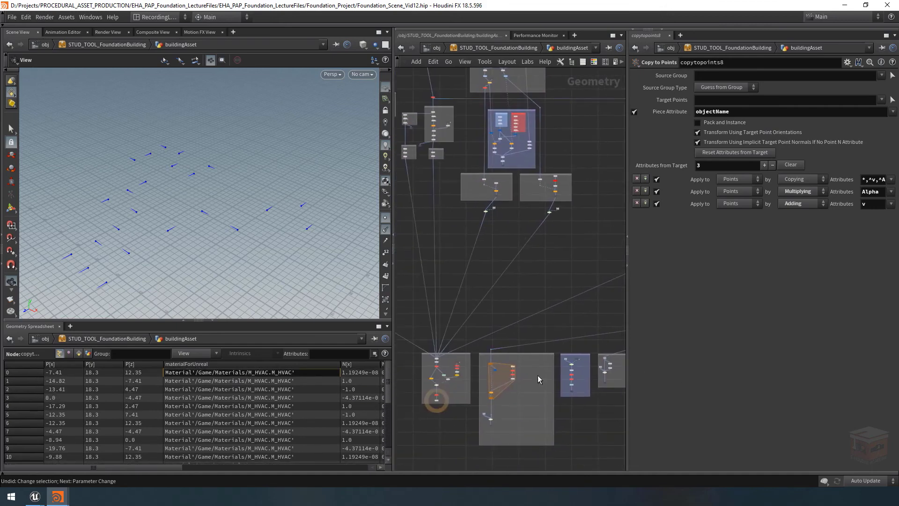
scroll(507, 396, "up", 7)
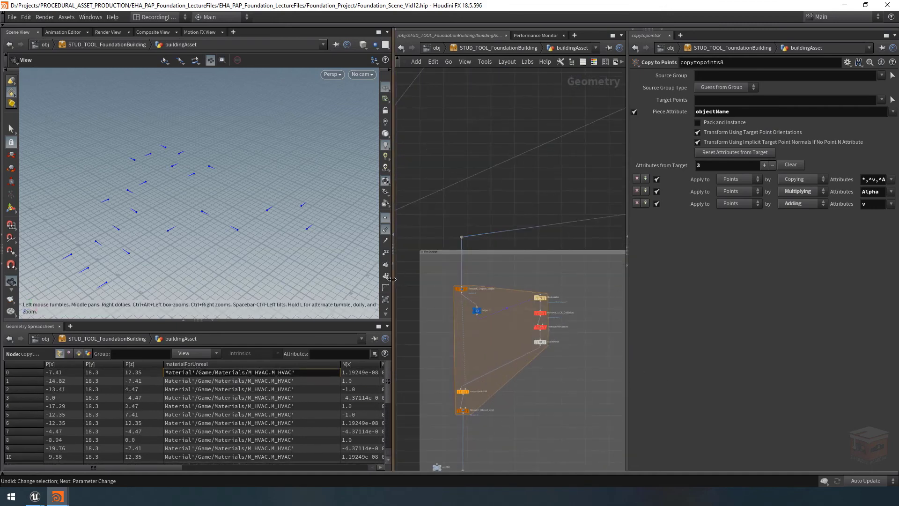
left_click_drag(394, 277, 308, 287)
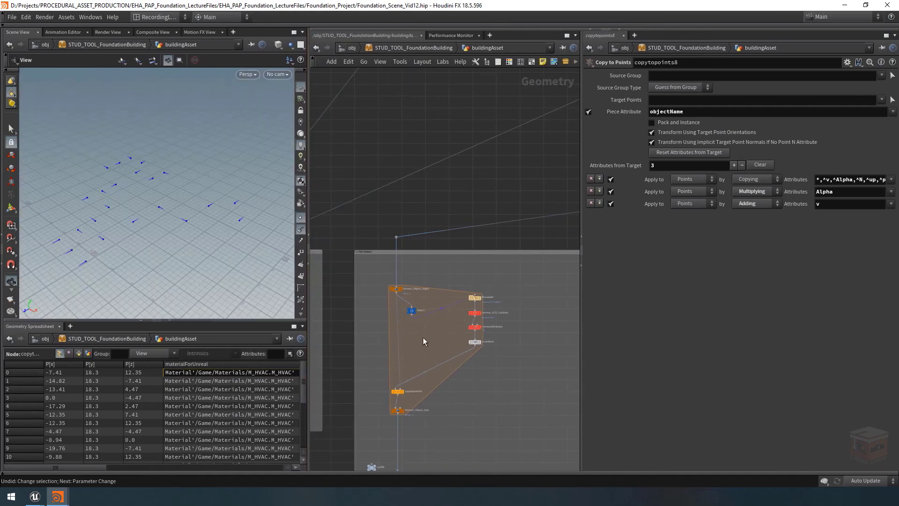
scroll(423, 341, "up", 2)
middle_click_drag(422, 338, 418, 325)
left_click_drag(475, 239, 496, 339)
left_click(500, 369)
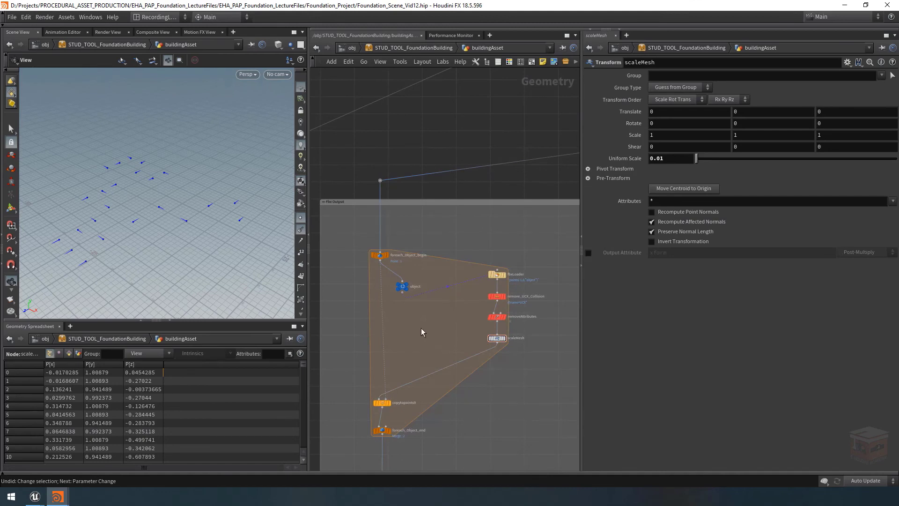
mouse_move(410, 287)
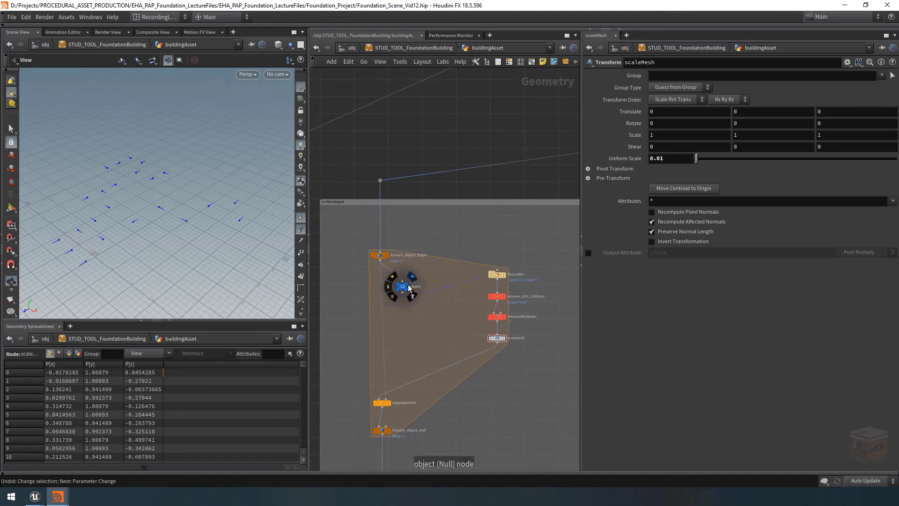
left_click(412, 278)
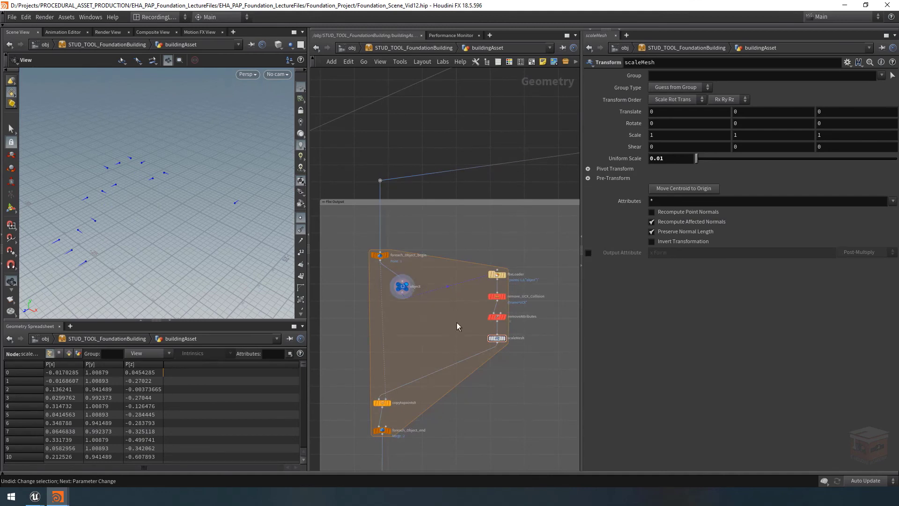
Display and select the foreach_Object_end node so the loop updates from the upstream changes
left_click_drag(308, 396, 318, 395)
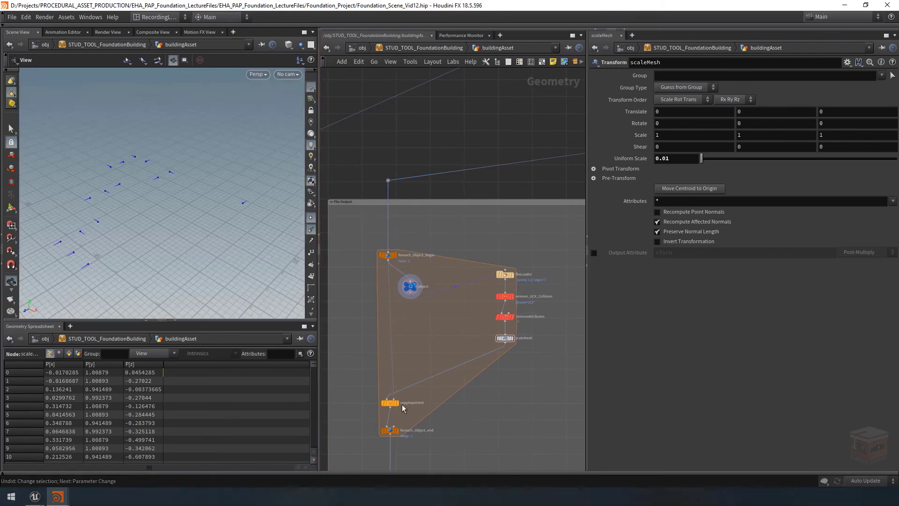
left_click(399, 421)
left_click(388, 433)
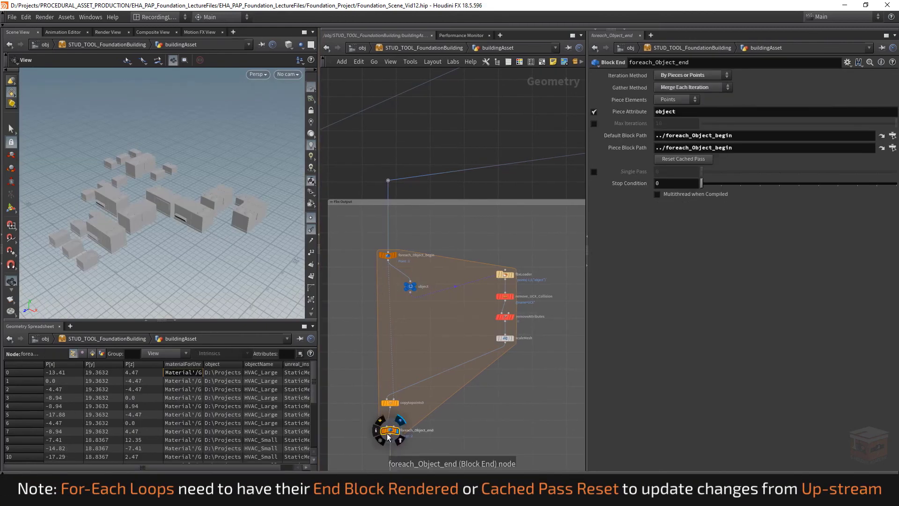
Display the object null again and widen its materialForUnreal column to read the material path
left_click(421, 276)
left_click(414, 288)
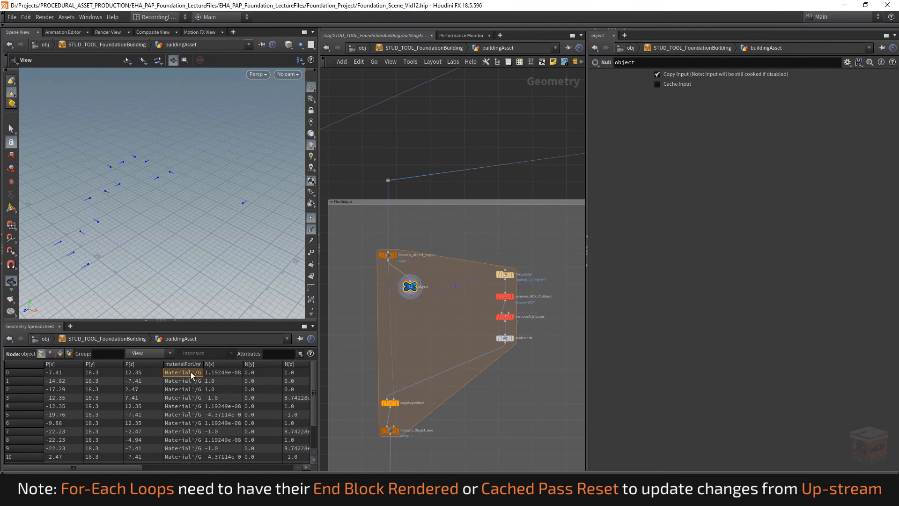
double_click(204, 364)
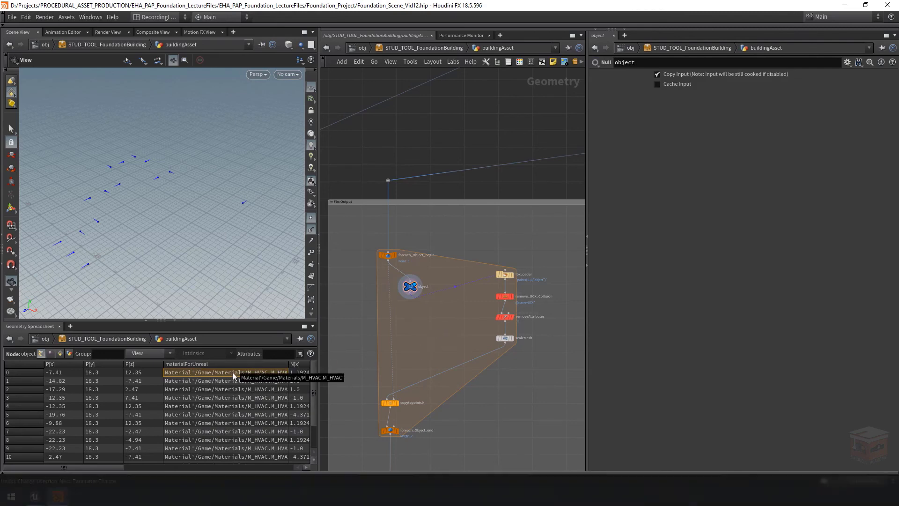
Select and display the scaleMesh transform node and frame its mesh in the viewport
left_click(512, 339)
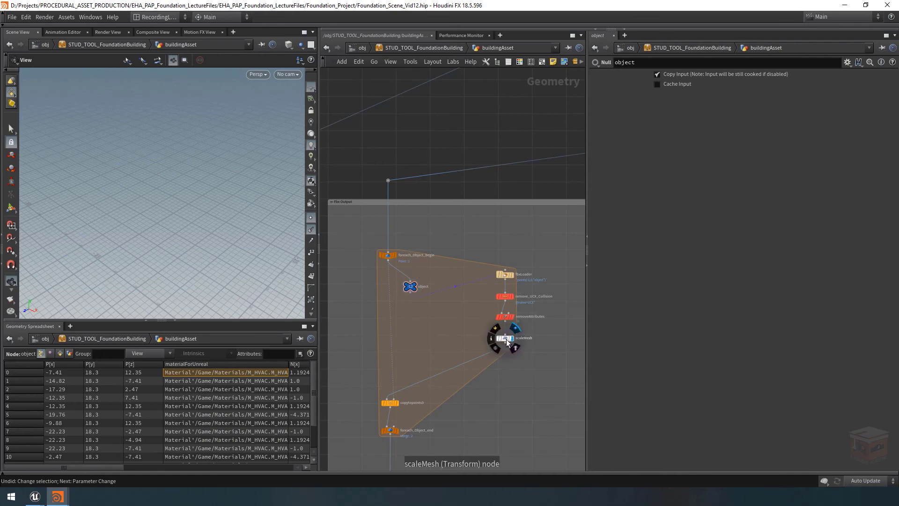
left_click(506, 340)
key("g")
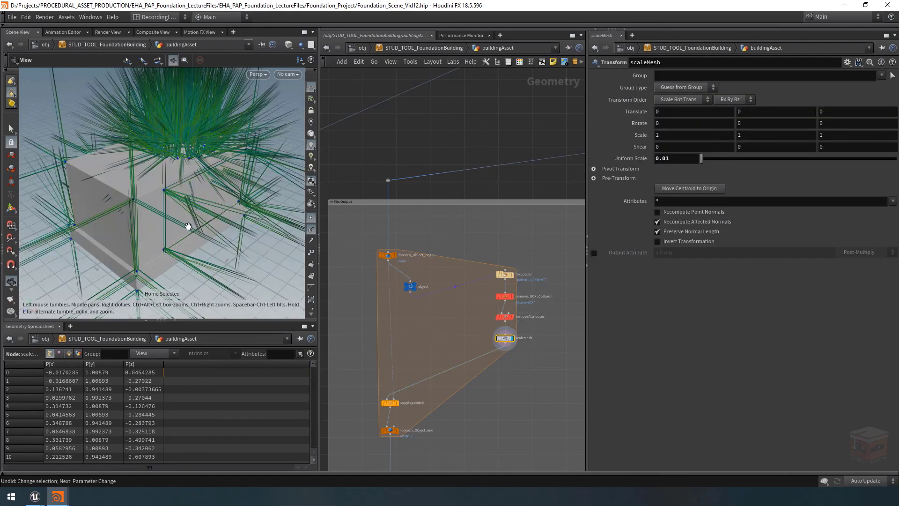
Hide the normals display on the mesh in the viewport and save the scene file
left_click(311, 229)
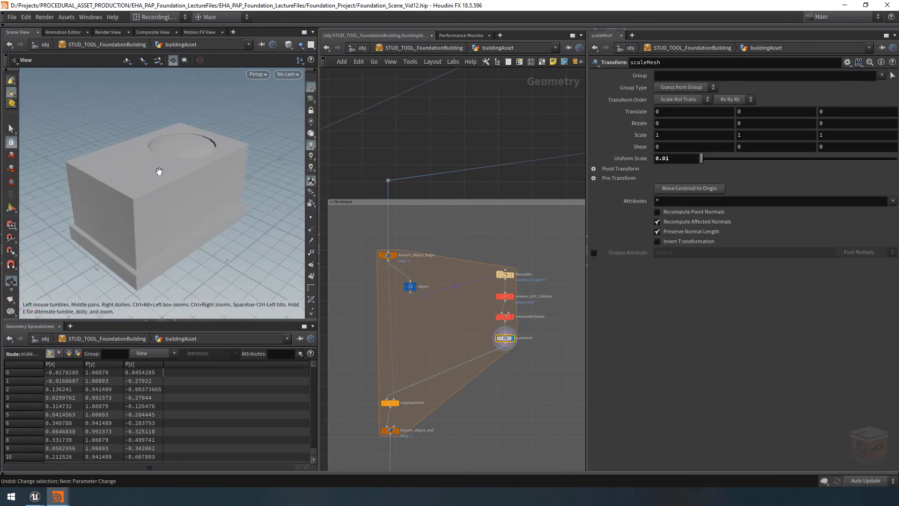
left_click_drag(160, 171, 206, 188)
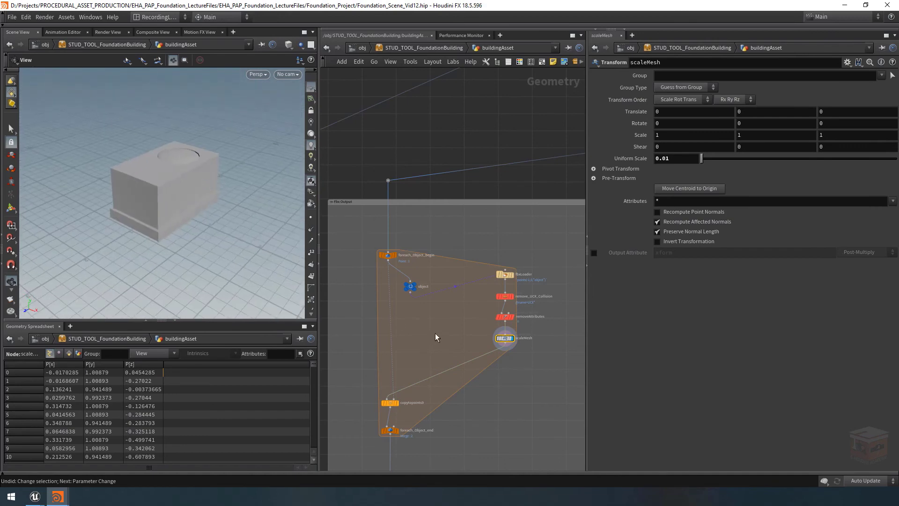
left_click_drag(545, 242, 466, 389)
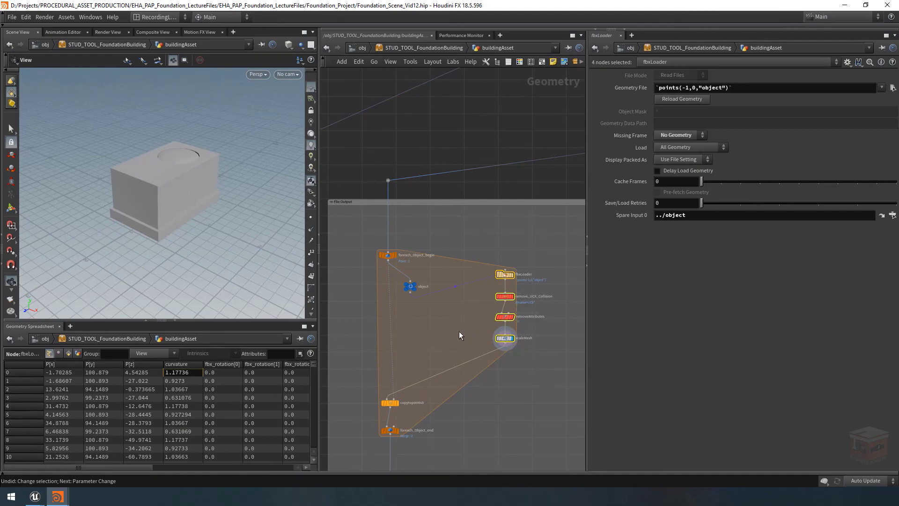
left_click(440, 336)
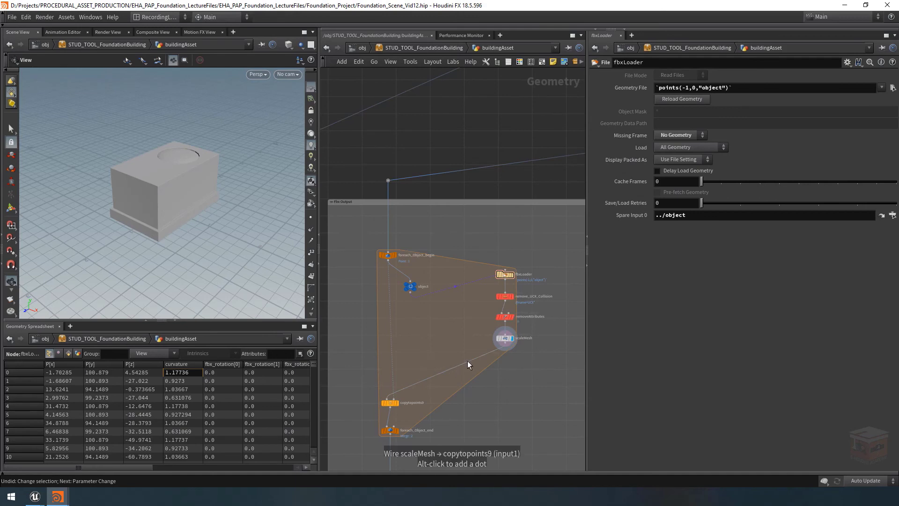
mouse_move(391, 408)
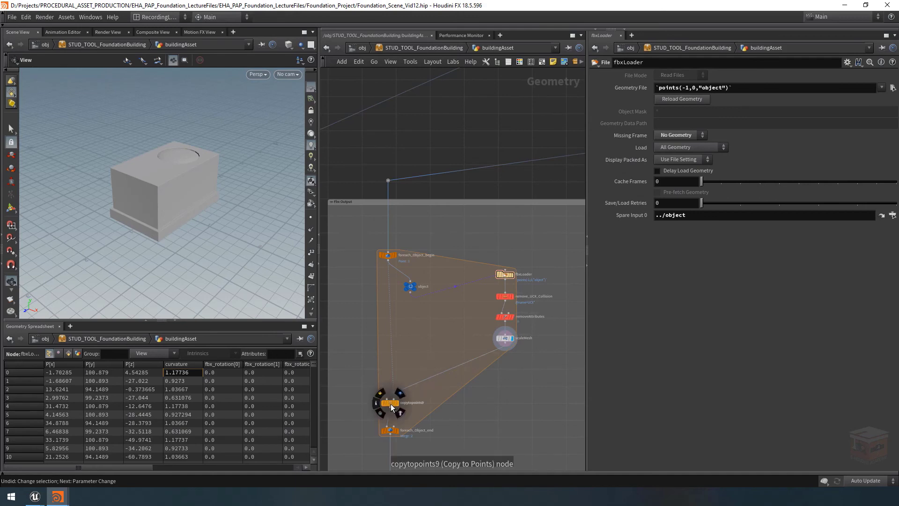
key("ctrl+s")
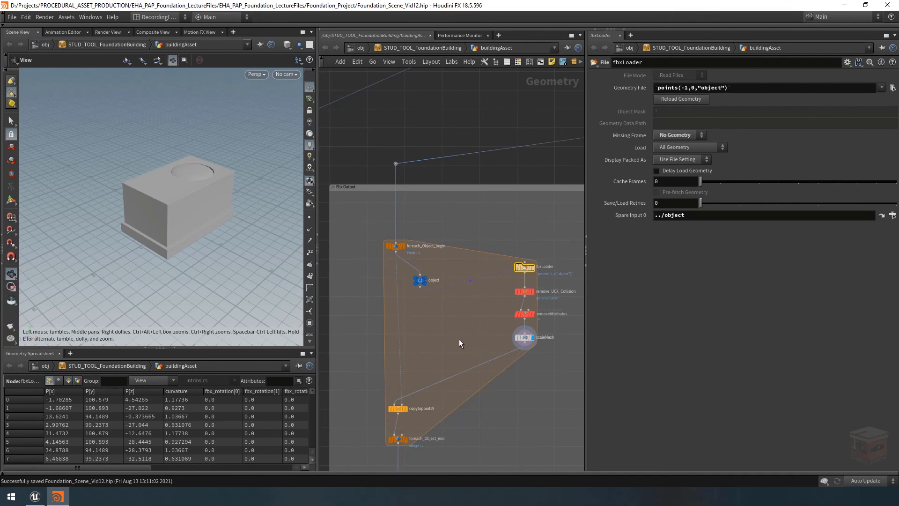
Add an Attribute Copy node inside the foreach object loop, between the object null and the FBX loading chain
middle_click_drag(459, 340, 439, 335)
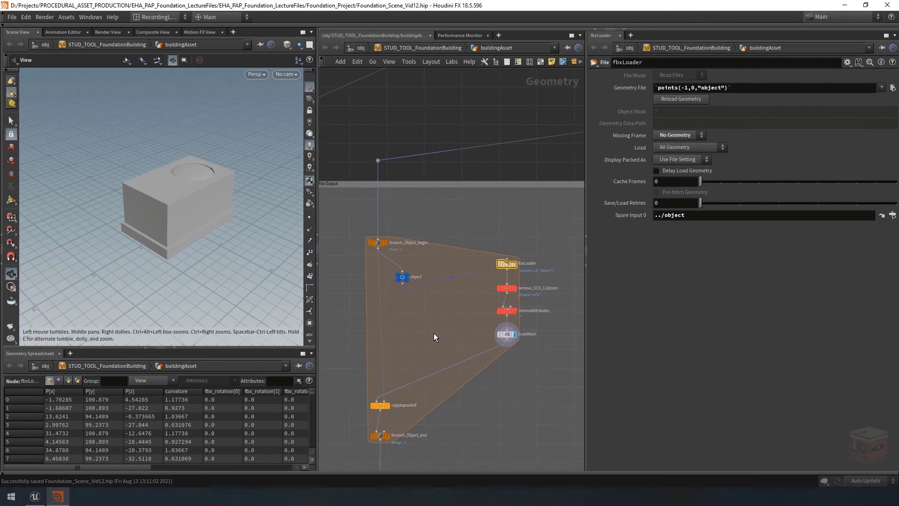
key("Tab")
type("att")
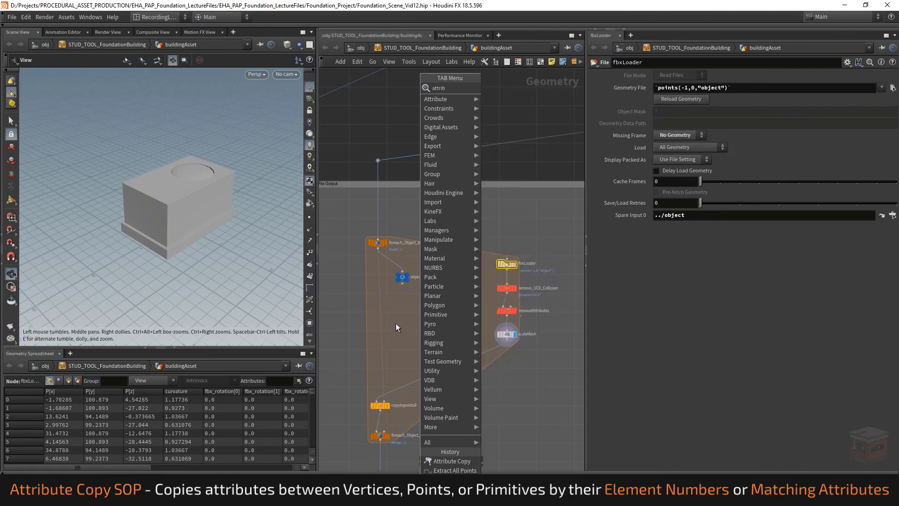
key("Return")
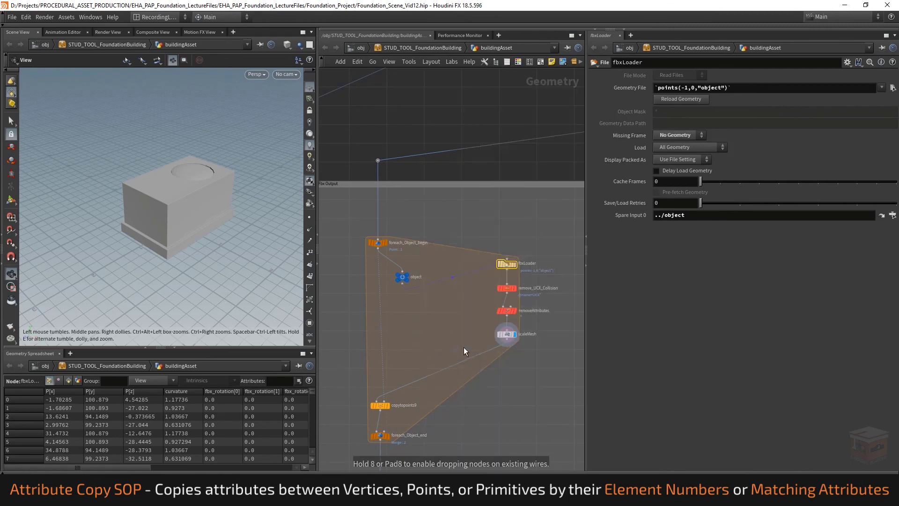
left_click(434, 340)
scroll(445, 346, "up", 4)
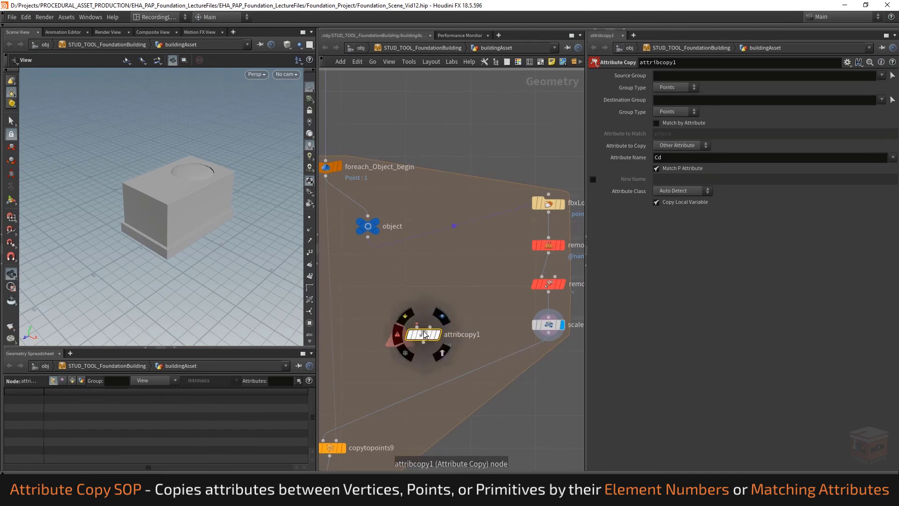
scroll(439, 355, "down", 3)
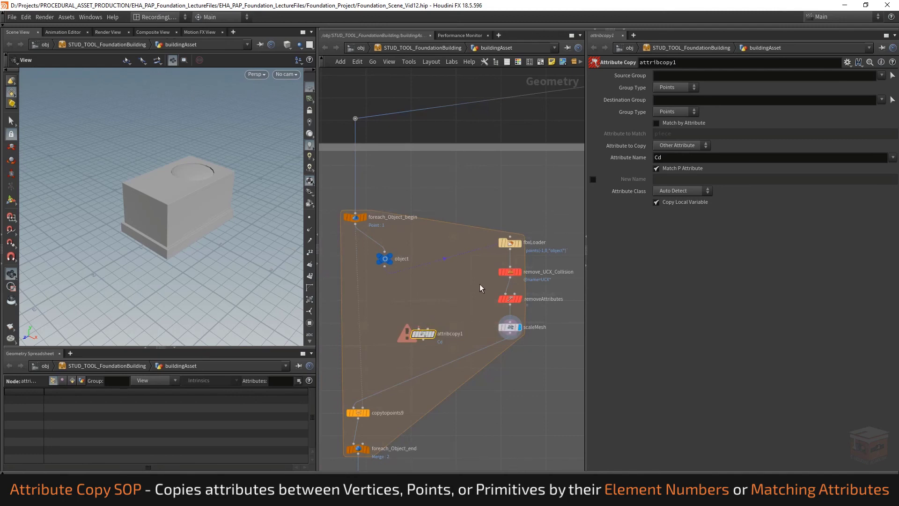
left_click(692, 112)
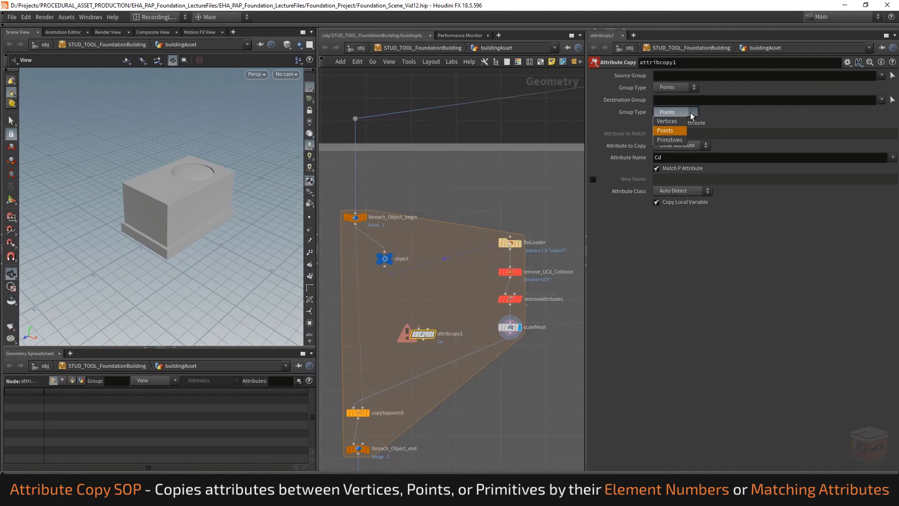
left_click(690, 113)
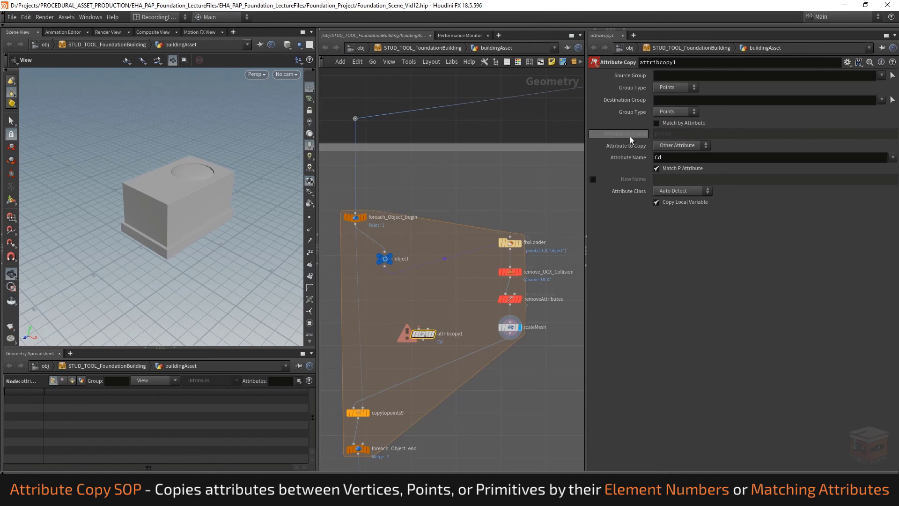
mouse_move(638, 134)
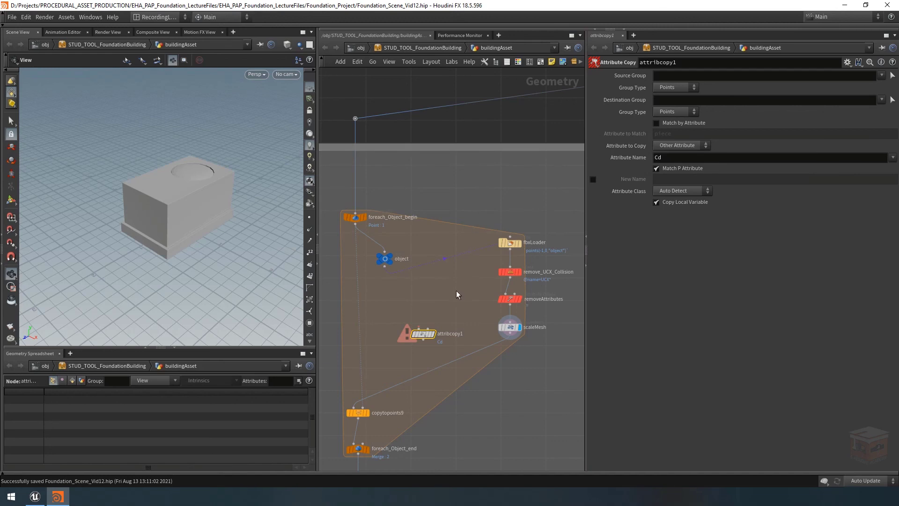
Wire scaleMesh into the first input and the object null into the second input of attribcopy1, and display the node
middle_click_drag(434, 299, 438, 289)
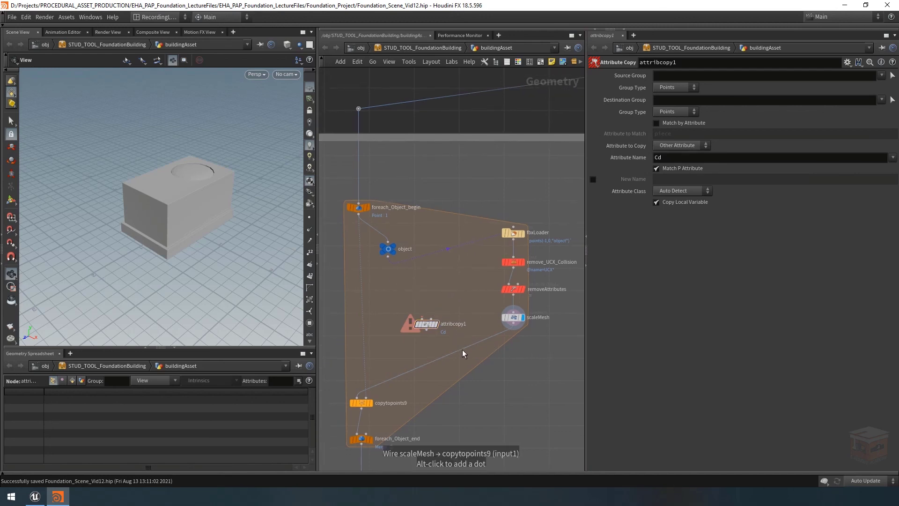
left_click(389, 257)
left_click(432, 317)
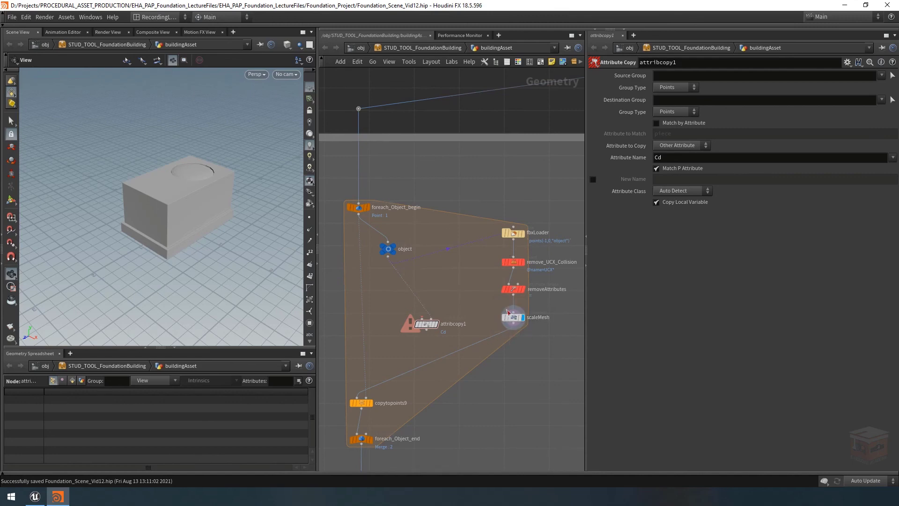
left_click(514, 326)
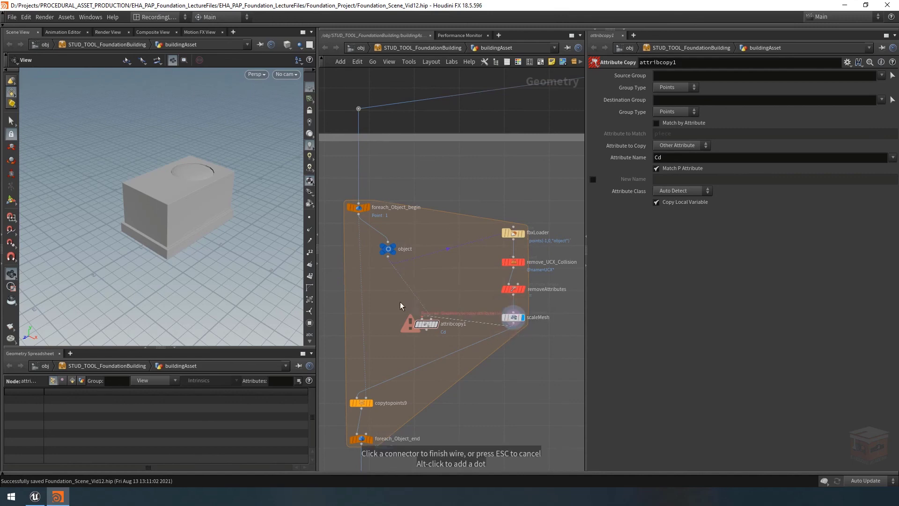
left_click(424, 320)
left_click_drag(425, 323, 417, 341)
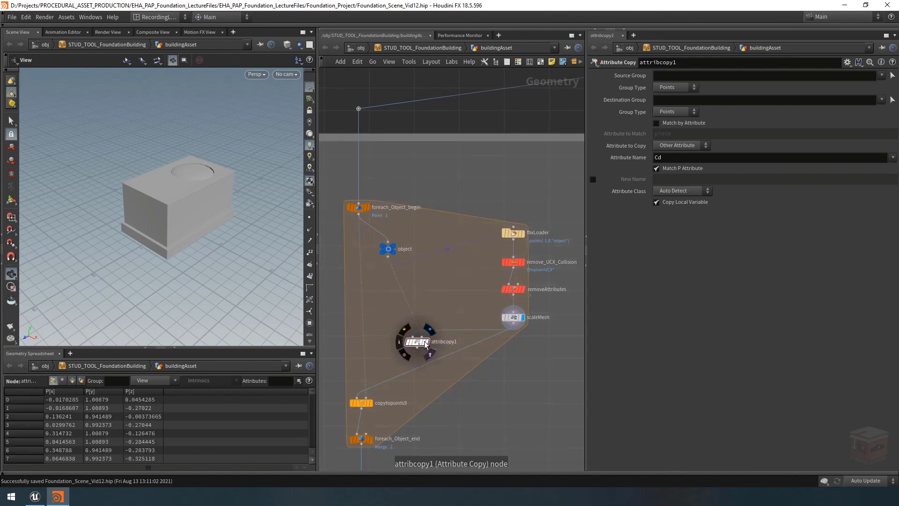
left_click(425, 342)
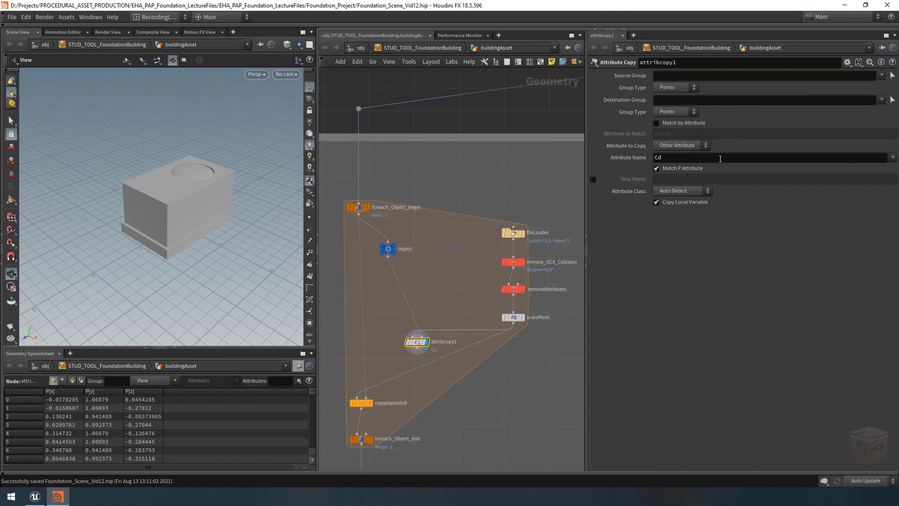
Set the Attribute Copy node's attribute name to materialForUnreal and widen that spreadsheet column to read the full paths
double_click(654, 160)
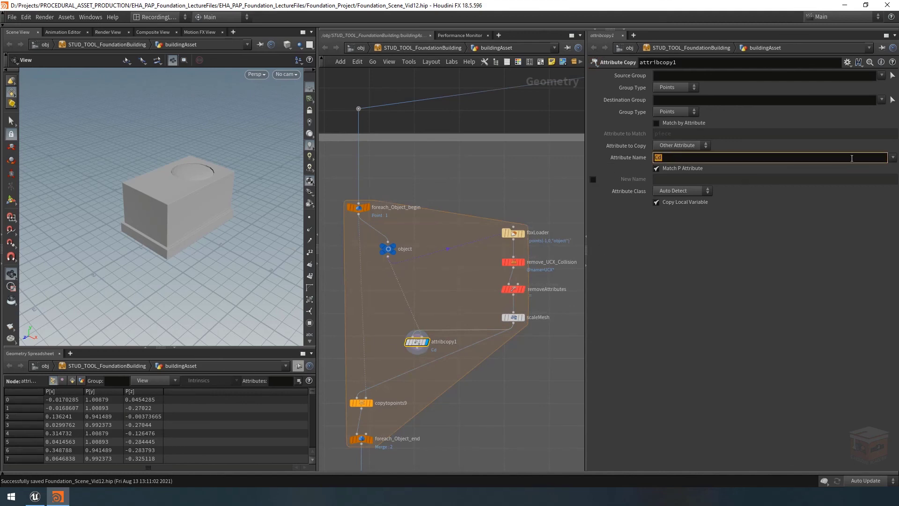
left_click(893, 157)
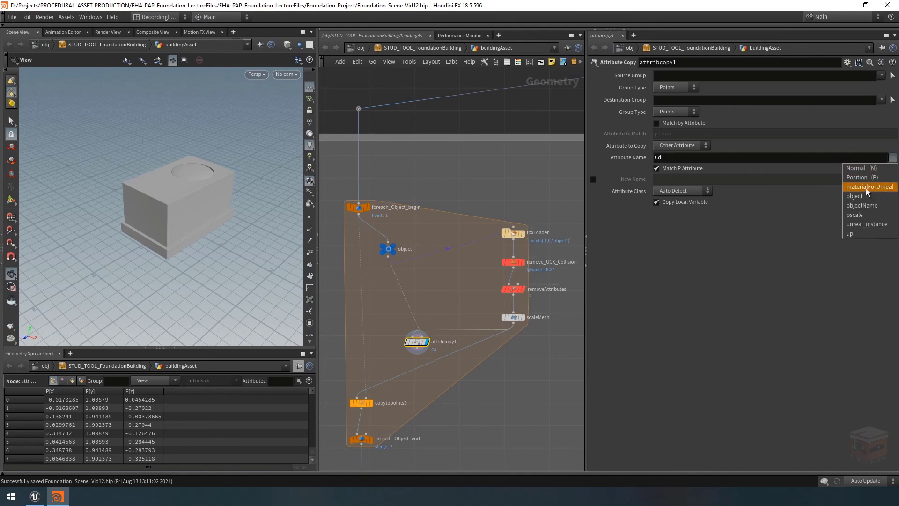
left_click(869, 188)
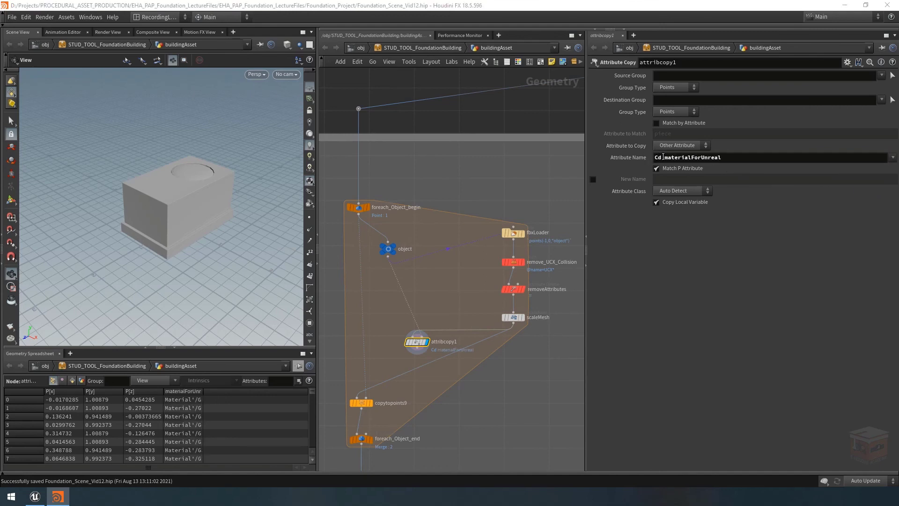
left_click_drag(664, 158, 652, 158)
key("BackSpace")
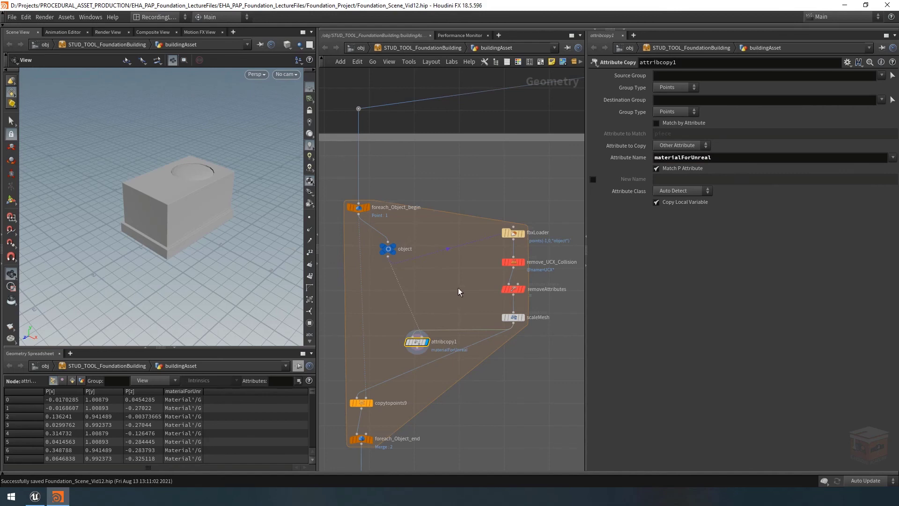
left_click_drag(203, 392, 285, 395)
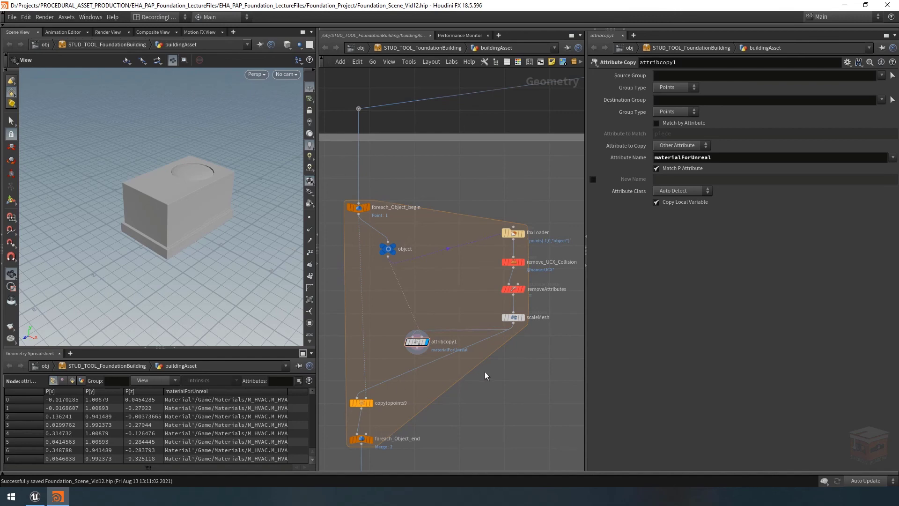
Rename the Attribute Copy node as attribcopy_MaterialsForMeshes
key("ctrl+z")
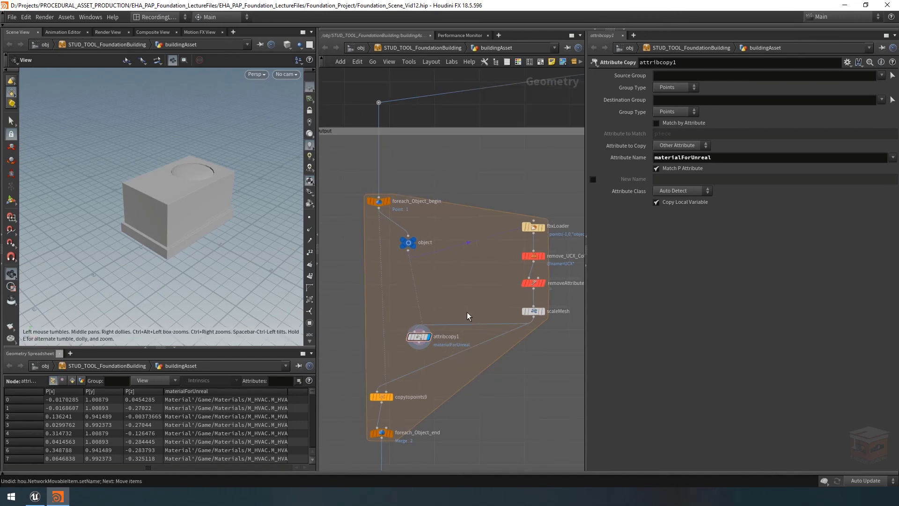
scroll(454, 338, "up", 2)
double_click(457, 337)
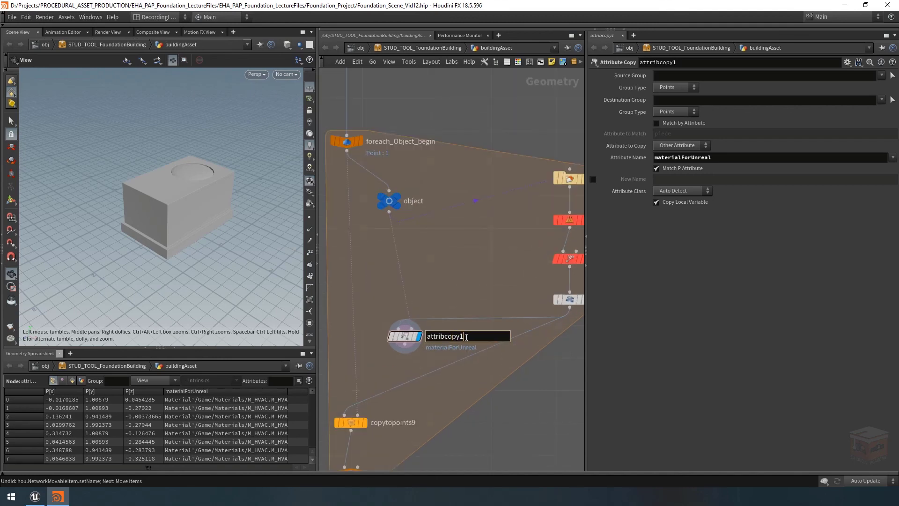
key("BackSpace")
type("_MaterialsForMeshes")
key("Return")
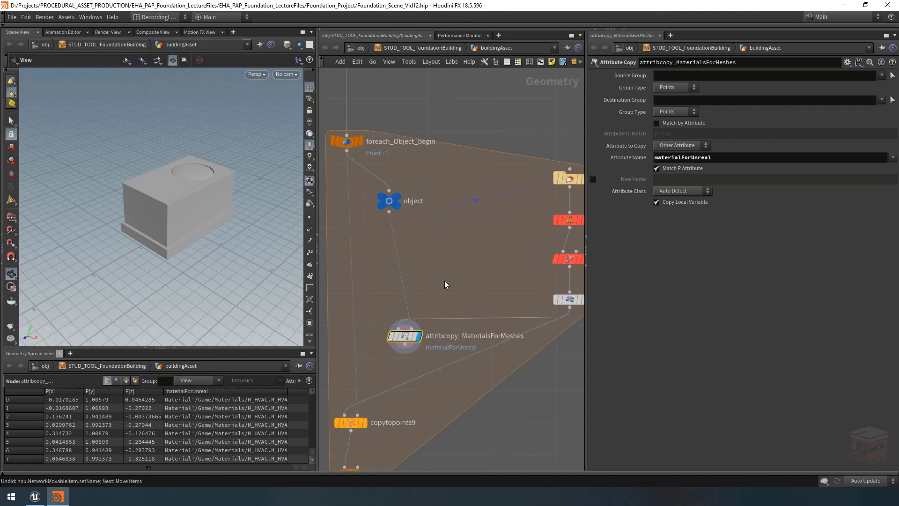
Color the attribcopy_MaterialsForMeshes node blue and align it beneath the object null
left_click(518, 62)
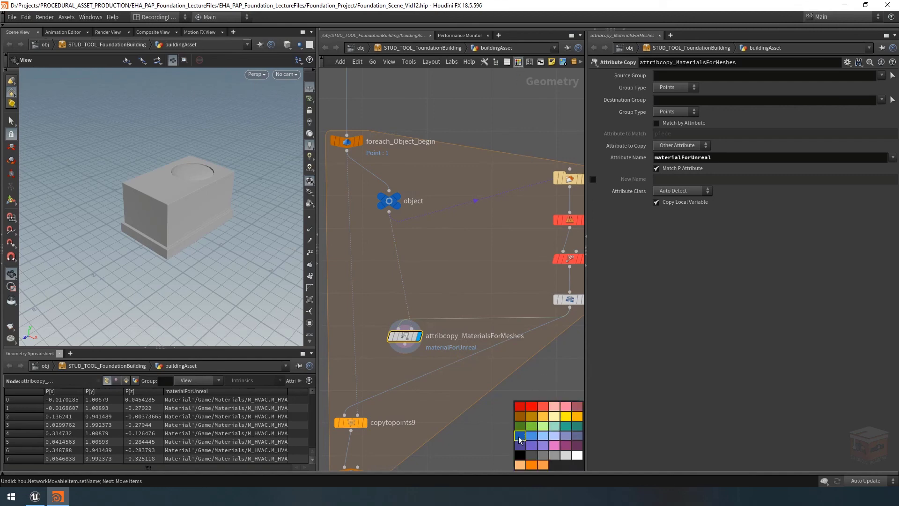
left_click(520, 437)
left_click_drag(412, 341, 397, 334)
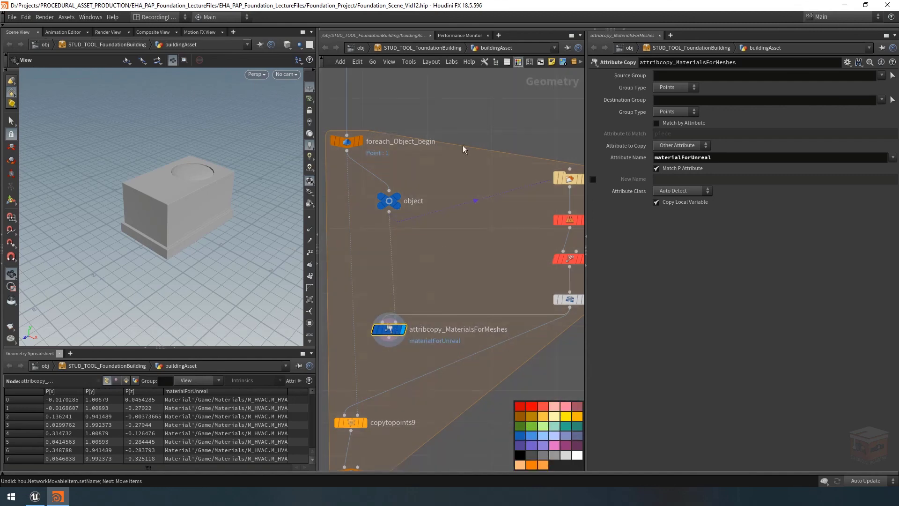
left_click(519, 61)
scroll(471, 271, "down", 3)
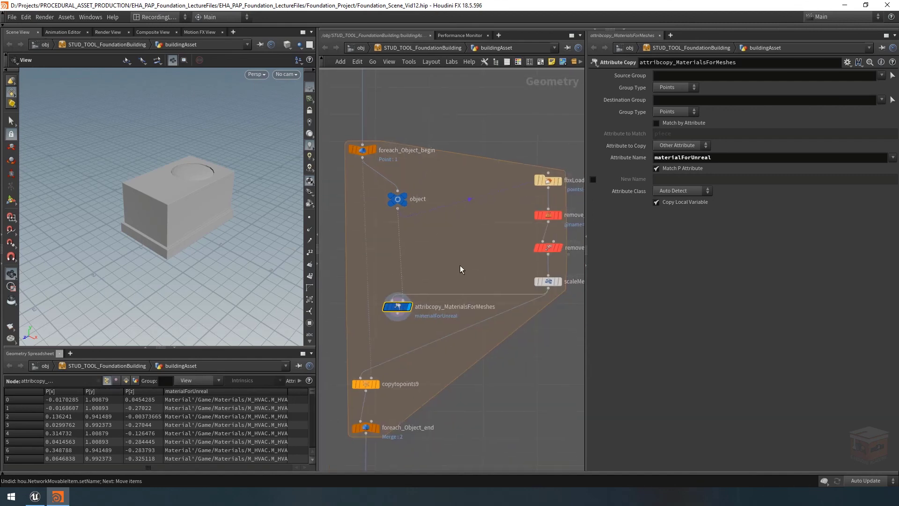
Select copytopoints9 and foreach_Object_end and move them lower to make room beneath the Attribute Copy node
middle_click_drag(441, 363, 444, 337)
left_click_drag(447, 341, 374, 413)
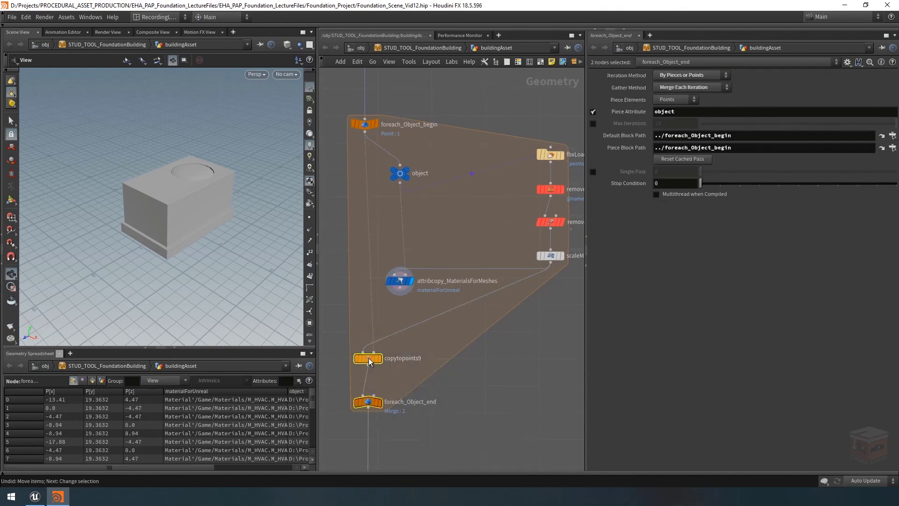
left_click_drag(369, 360, 369, 395)
middle_click_drag(438, 317, 428, 335)
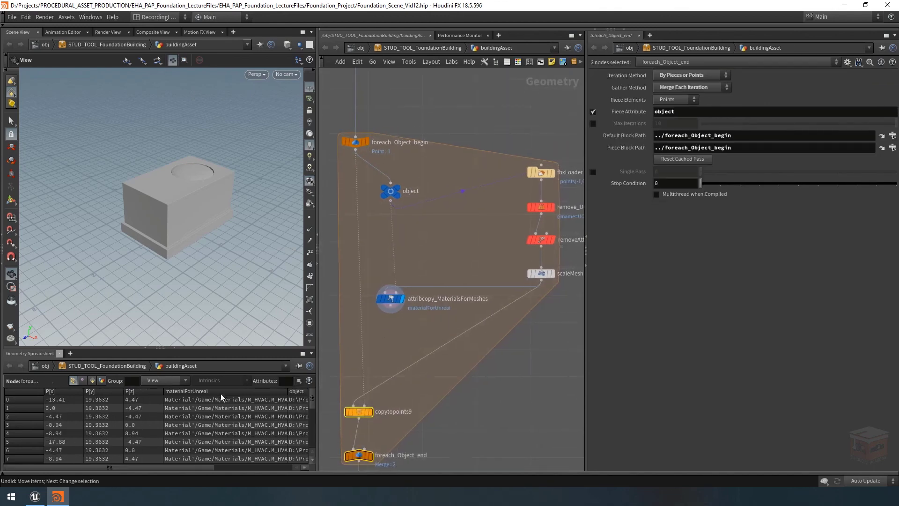
Enlarge the geometry spreadsheet and switch it to primitive attributes
left_click_drag(317, 335, 326, 309)
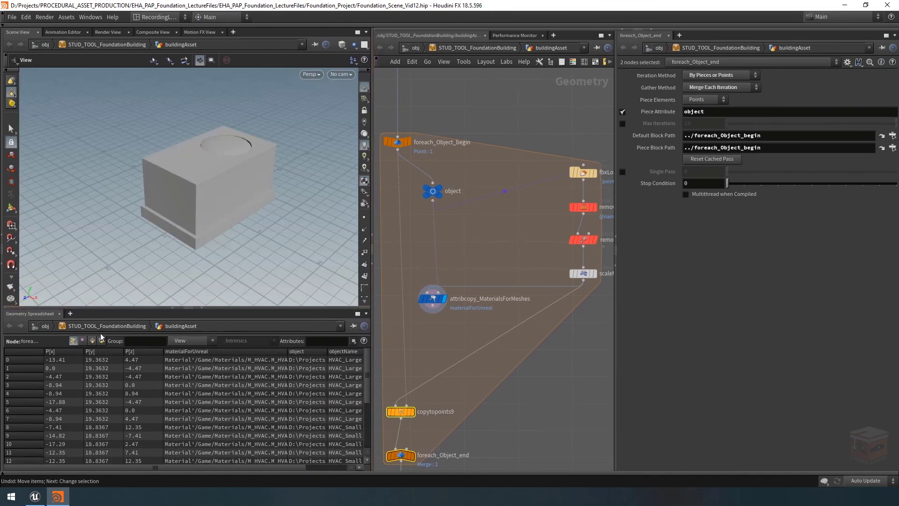
left_click(94, 341)
Add an Attribute Promote node beneath attribcopy_MaterialsForMeshes and wire it to that node's output
middle_click_drag(465, 329, 463, 319)
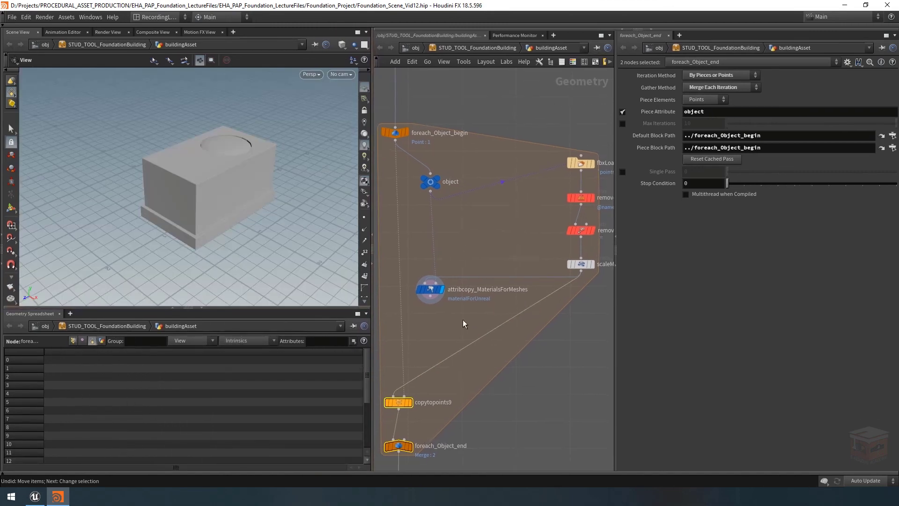
key("Tab")
type("attrib")
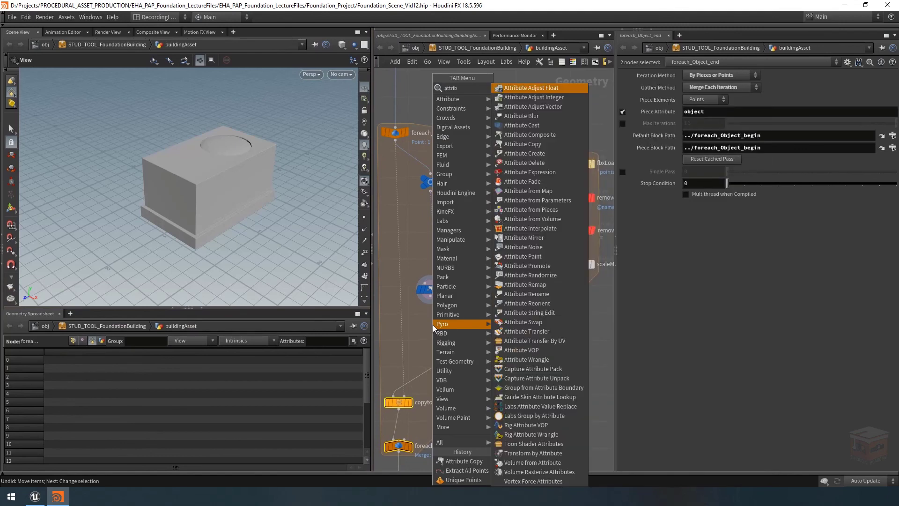
key("Escape")
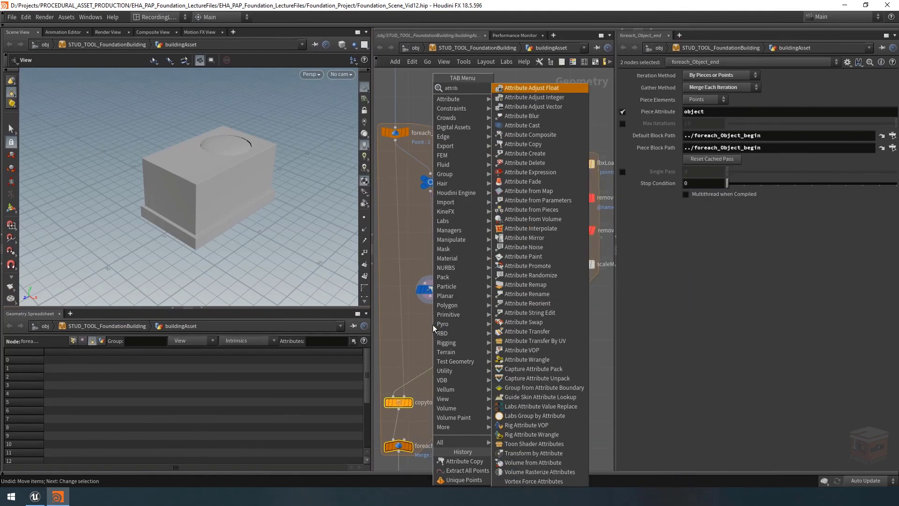
key("BackSpace")
key("BackSpace")
key("Escape")
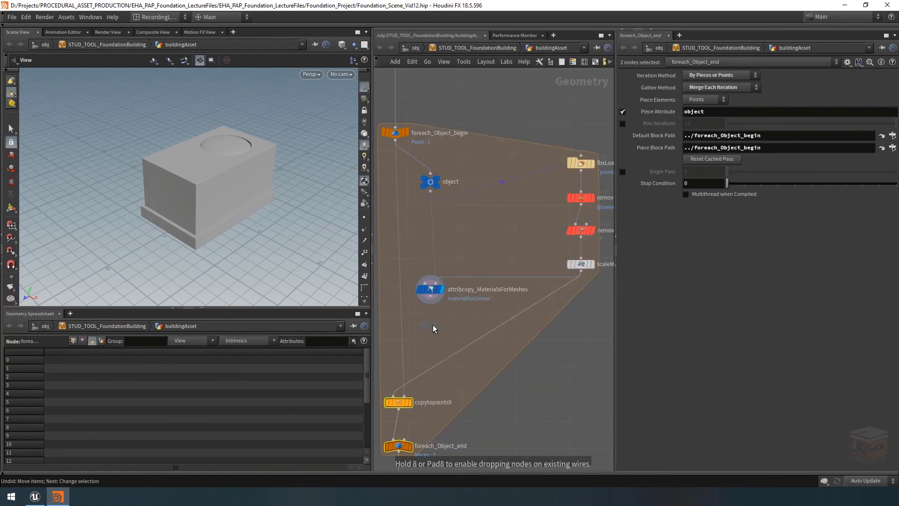
left_click(435, 322)
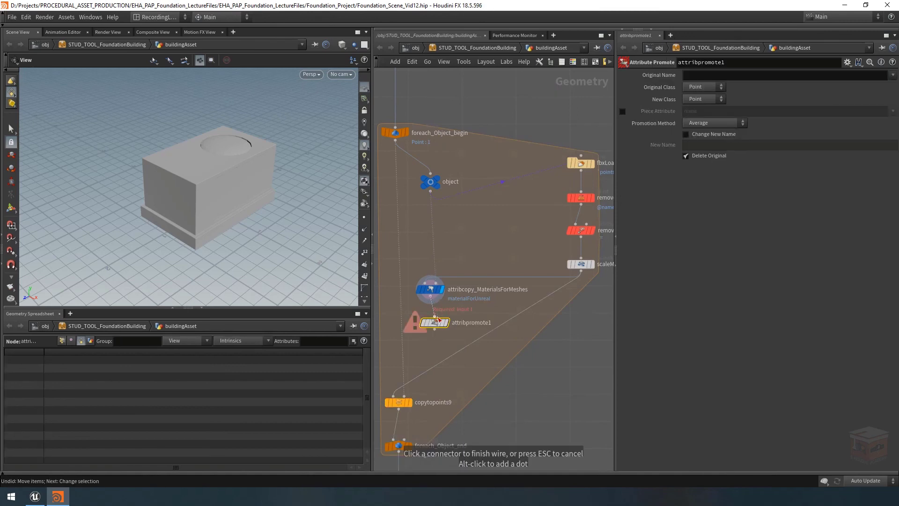
Rename the Attribute Promote node as attribpromote_Unreal_Material and set it as the displayed node
double_click(470, 323)
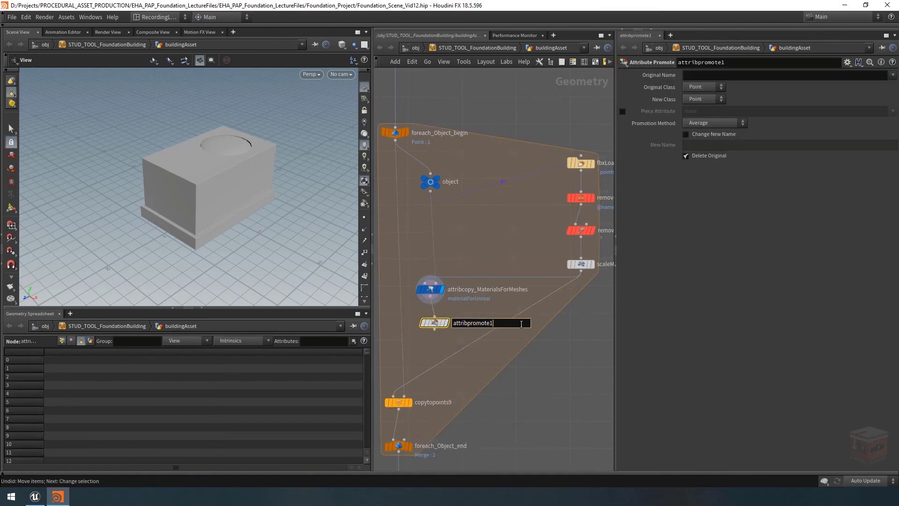
key("BackSpace")
type("_NM")
key("BackSpace")
key("BackSpace")
type("Unreal_Material")
key("Return")
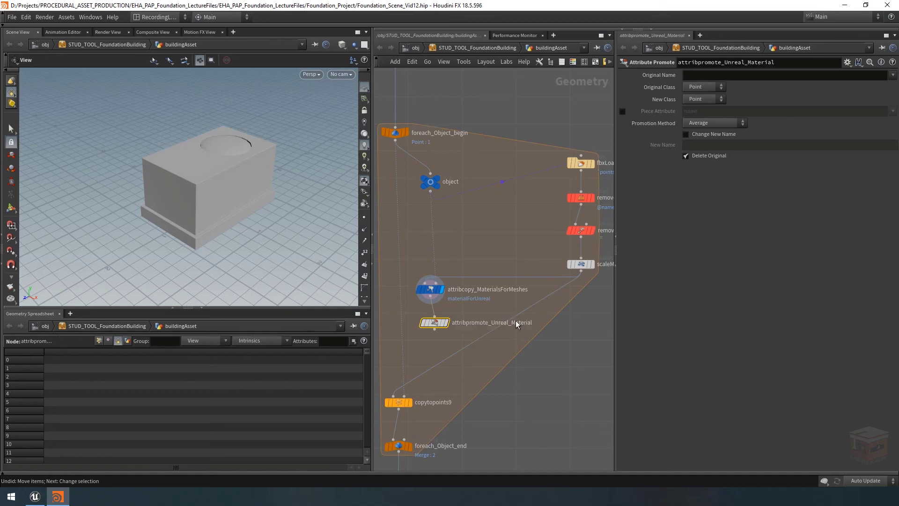
mouse_move(436, 326)
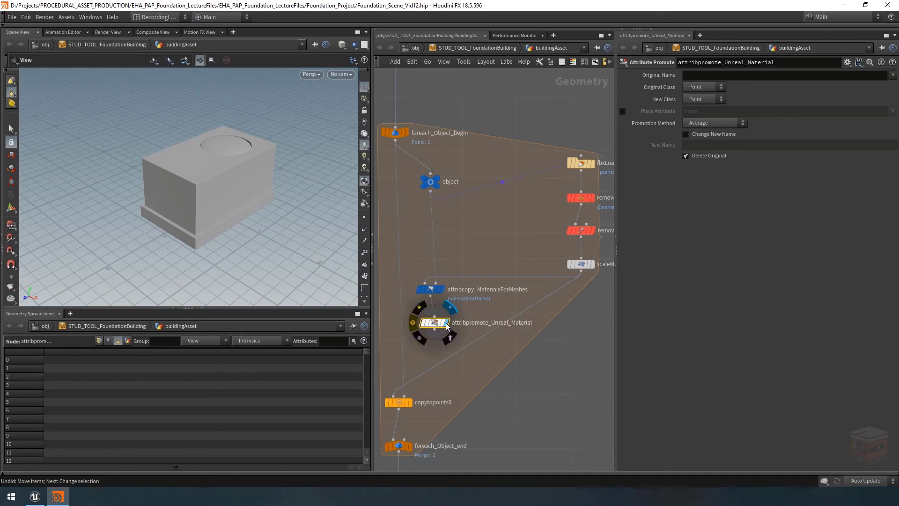
Promote materialForUnreal from Point to Primitive class under the new name unreal_material
left_click(892, 75)
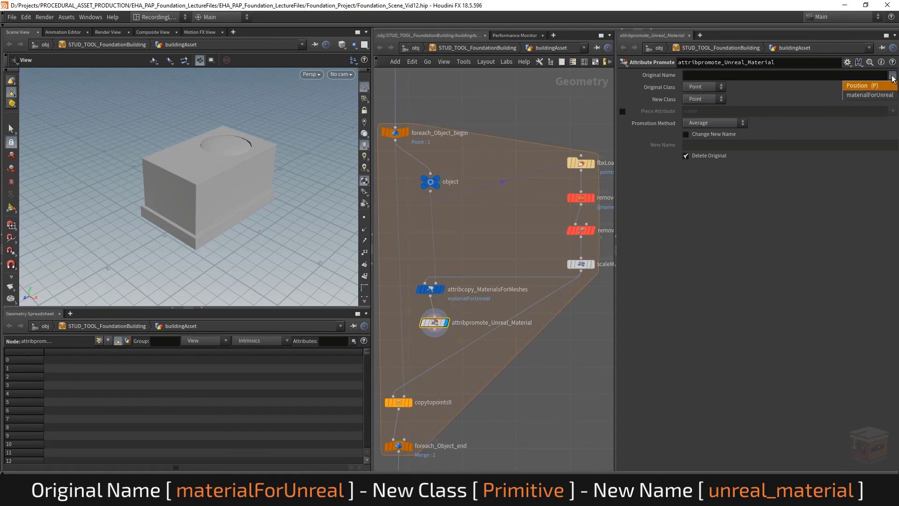
left_click(879, 95)
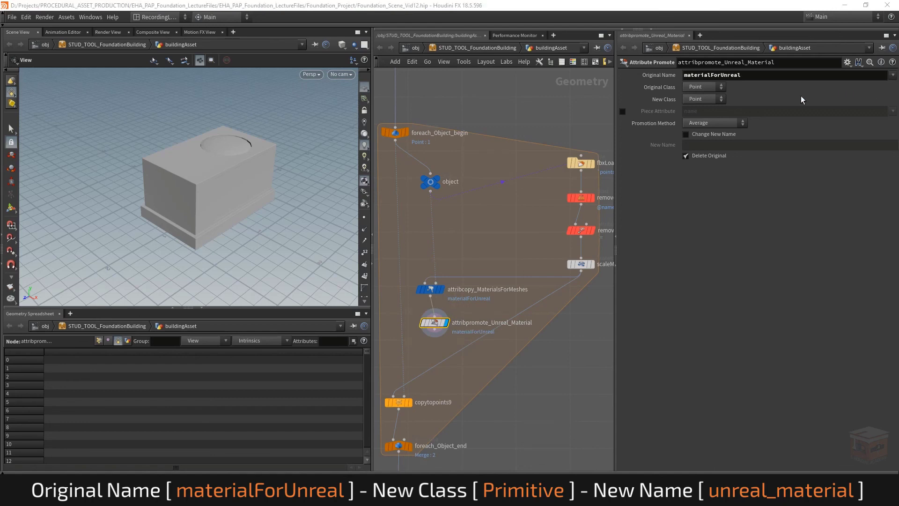
left_click(717, 99)
left_click(705, 120)
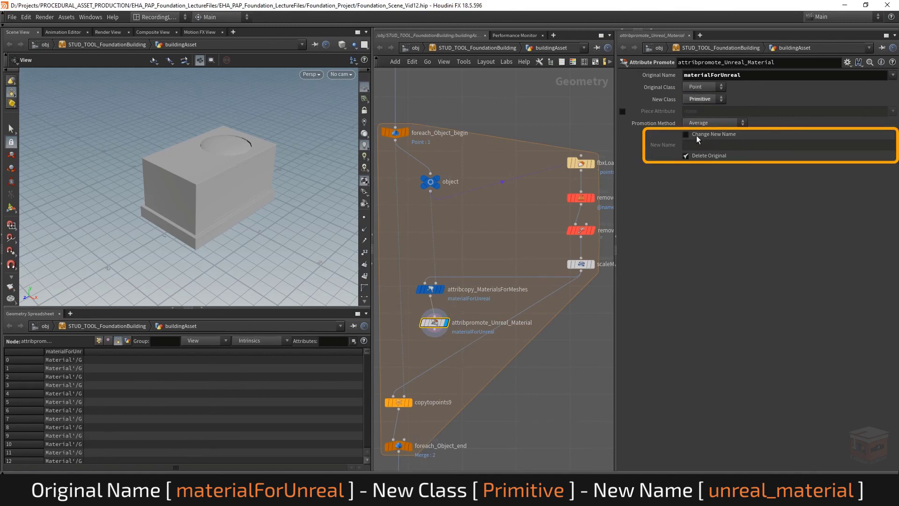
left_click(696, 135)
left_click(713, 146)
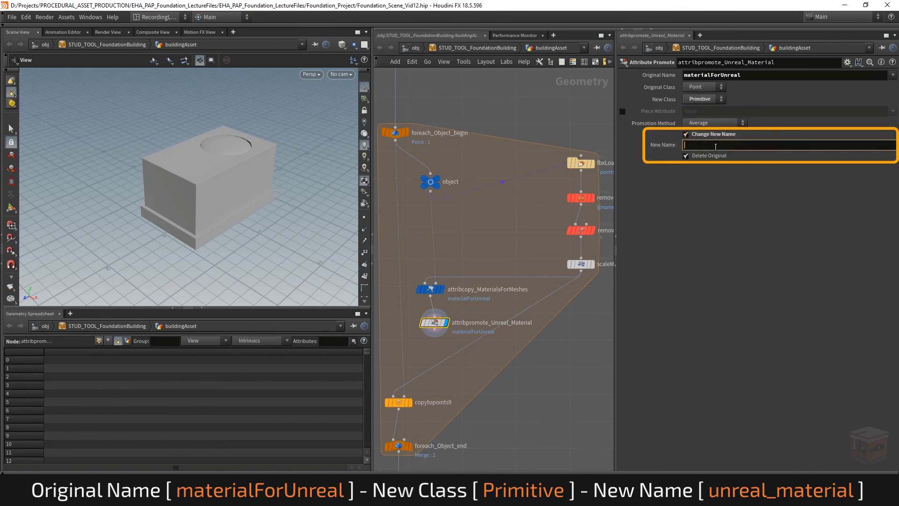
type("unreal_material")
key("Return")
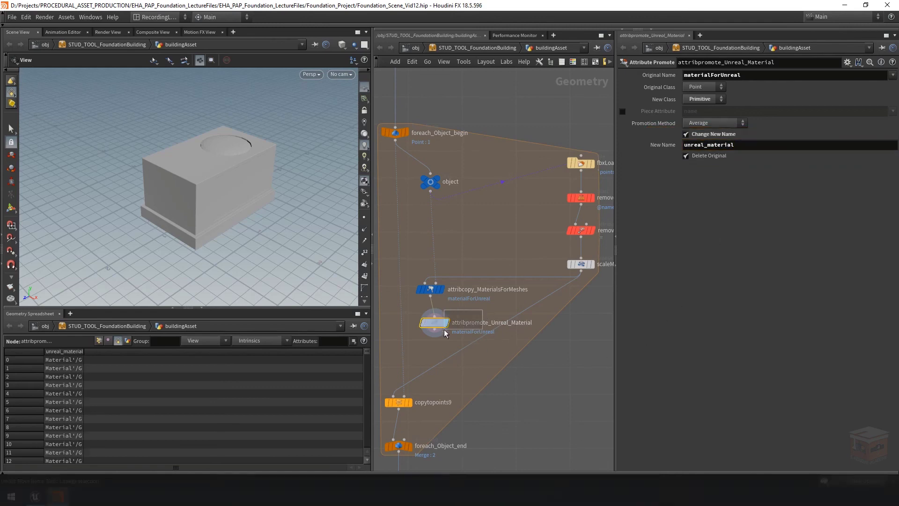
Color the attribute copy and promote nodes light blue and offset attribpromote_Unreal_Material diagonally below attribcopy_MaterialsForMeshes
left_click(573, 62)
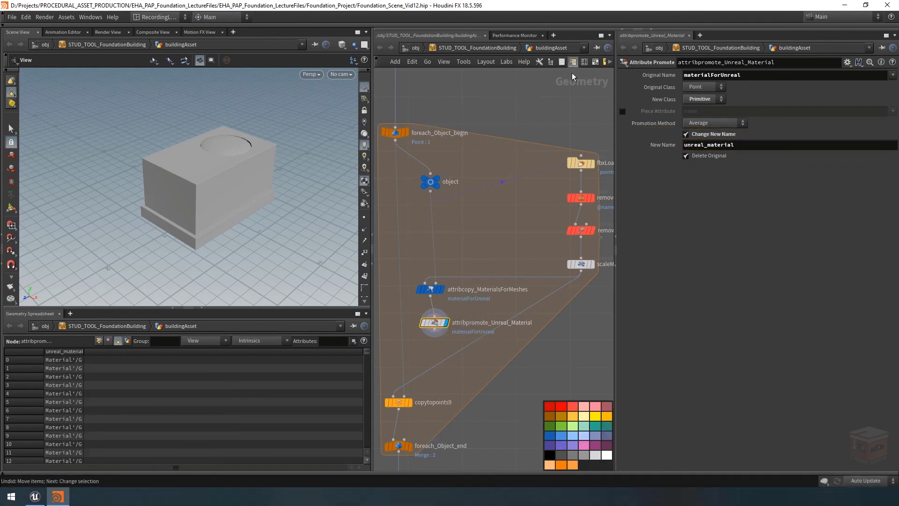
left_click(562, 435)
left_click_drag(468, 262, 463, 321)
left_click(560, 436)
left_click(495, 346)
middle_click_drag(427, 337, 449, 301)
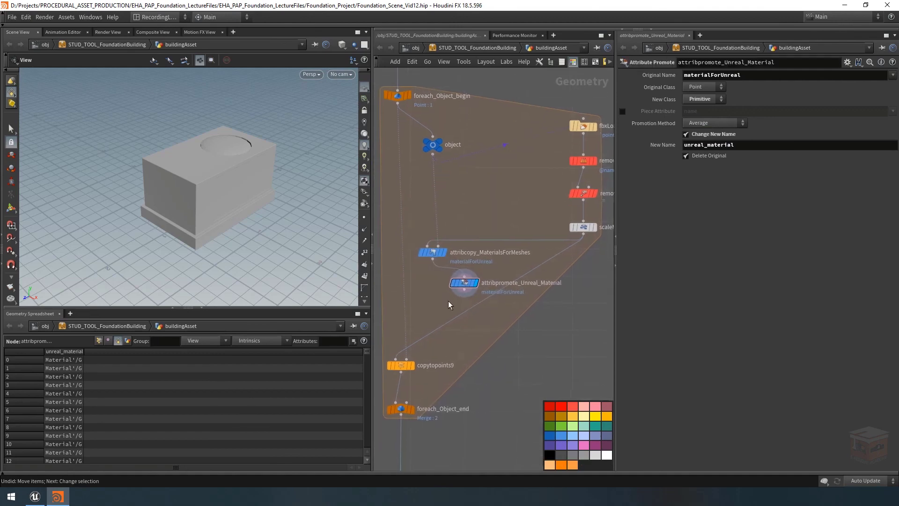
Move copytopoints9 and foreach_Object_end farther down to make room beneath the Attribute Promote node
scroll(451, 344, "down", 2)
left_click_drag(468, 343, 392, 423)
left_click_drag(408, 391, 408, 421)
left_click(462, 325)
scroll(452, 288, "up", 2)
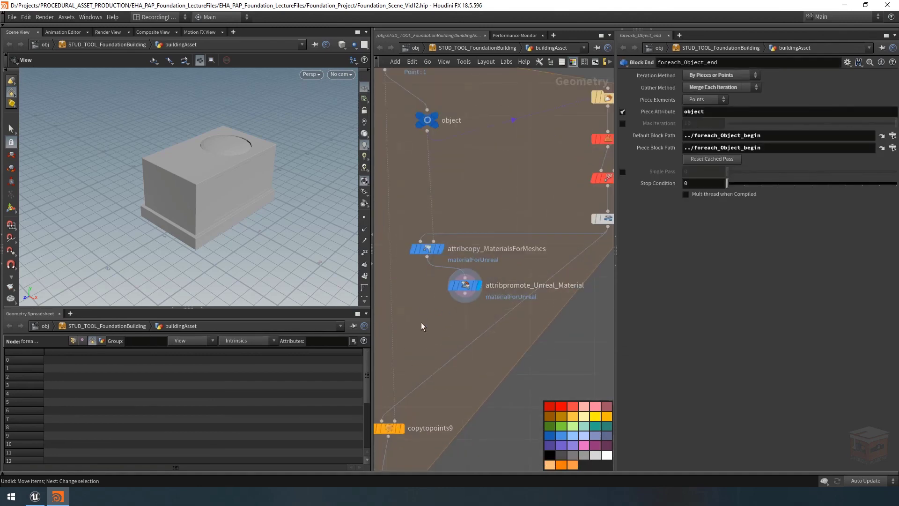
Place a Switch node beneath the attribute copy and promote nodes inside the foreach object loop
scroll(440, 324, "down", 3)
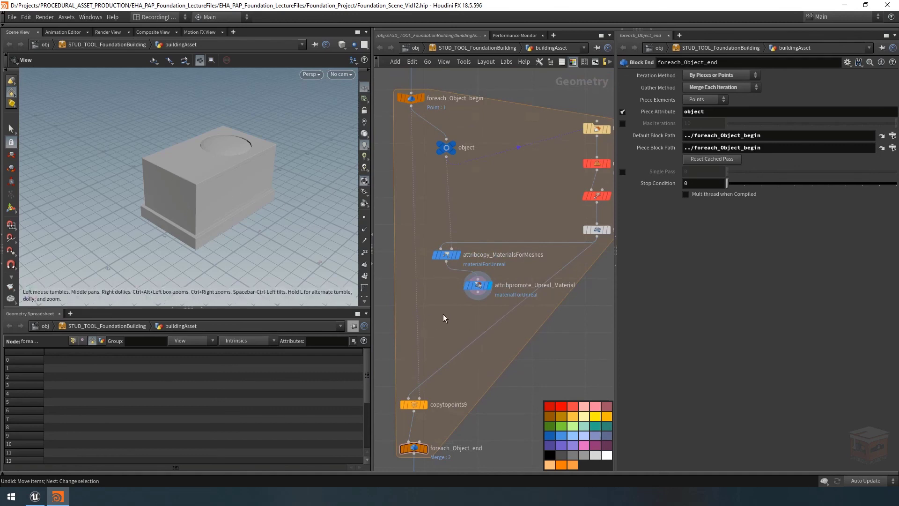
middle_click_drag(443, 317, 440, 315)
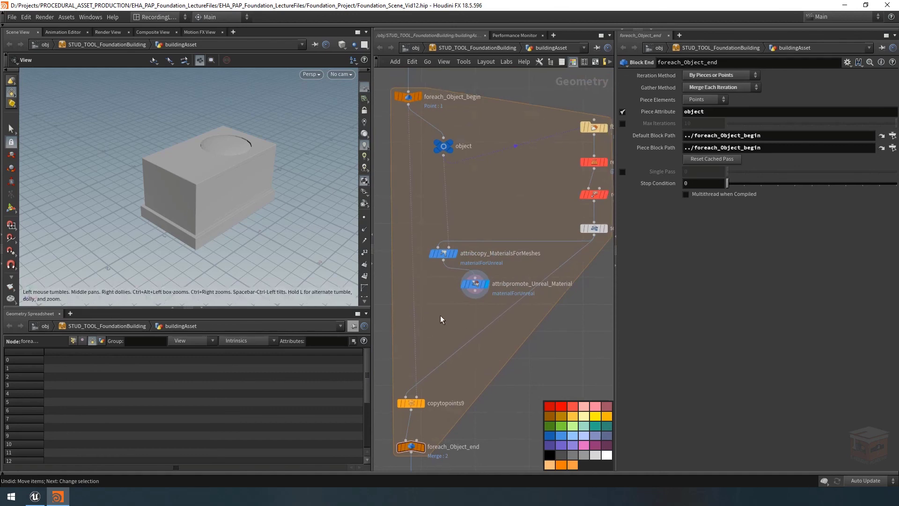
key("Tab")
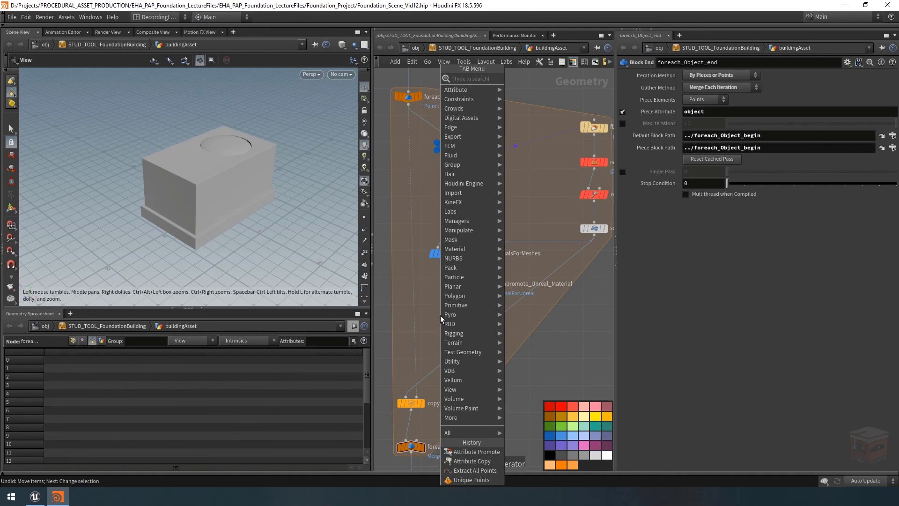
type("swti")
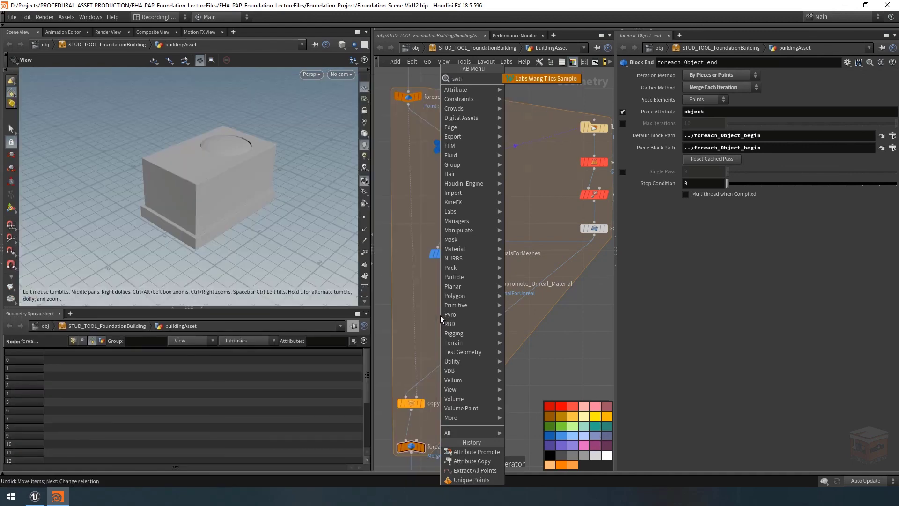
key("Escape")
key("Tab")
type("switch")
key("Return")
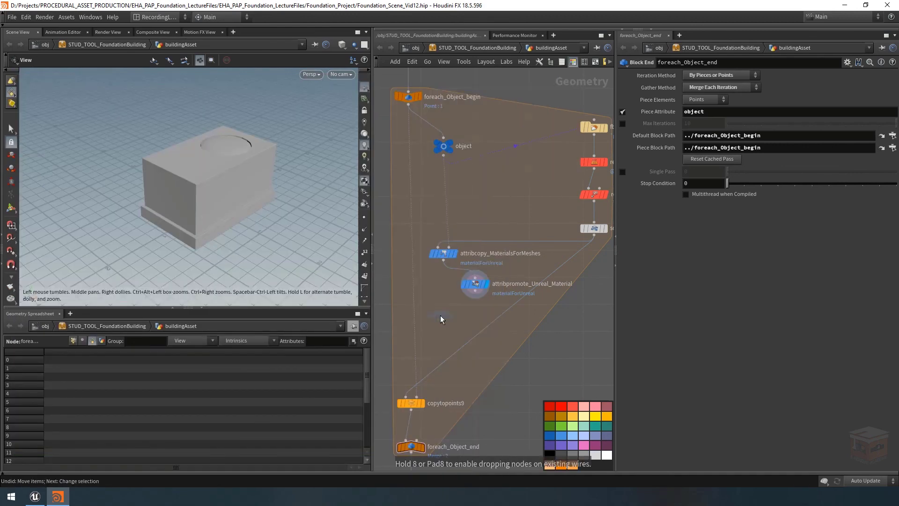
left_click(444, 322)
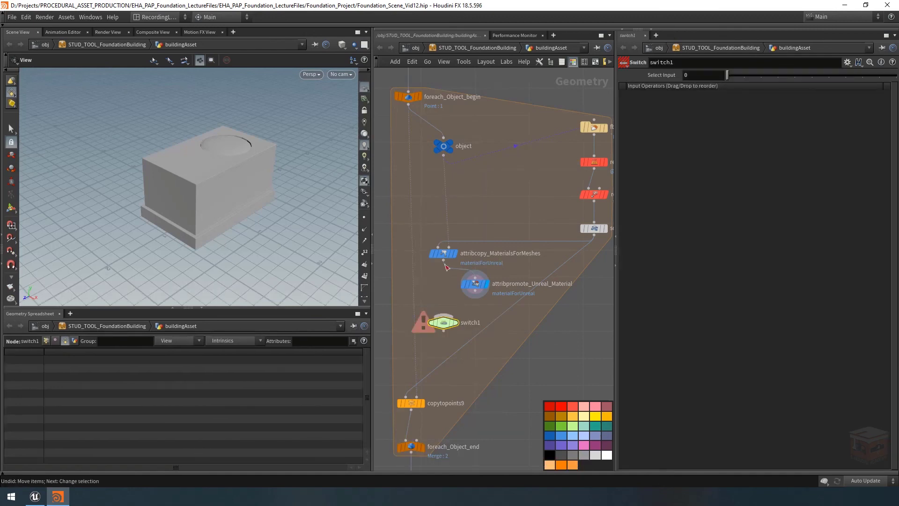
Wire attribcopy_MaterialsForMeshes into the Switch as its first input and attribpromote_Unreal_Material as its second
left_click(444, 265)
left_click(444, 315)
left_click(475, 290)
left_click(454, 319)
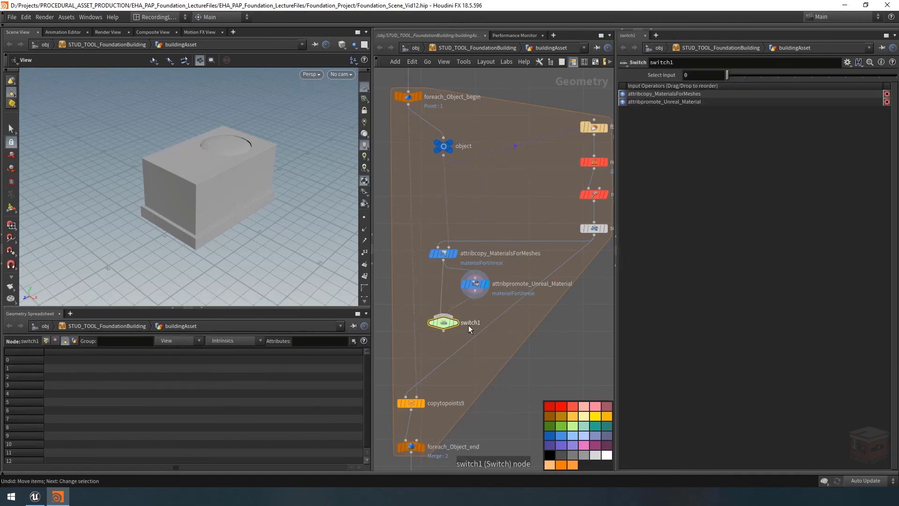
Rename the Switch node as loadUnrealMaterialsForFBX
key("F2")
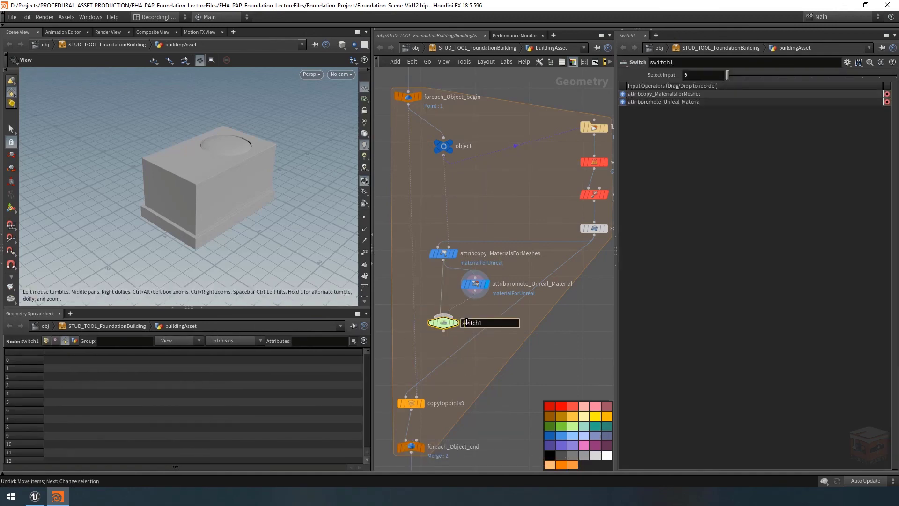
type("loadUnrealM")
type("aterialsFor")
type("FBX")
key("Return")
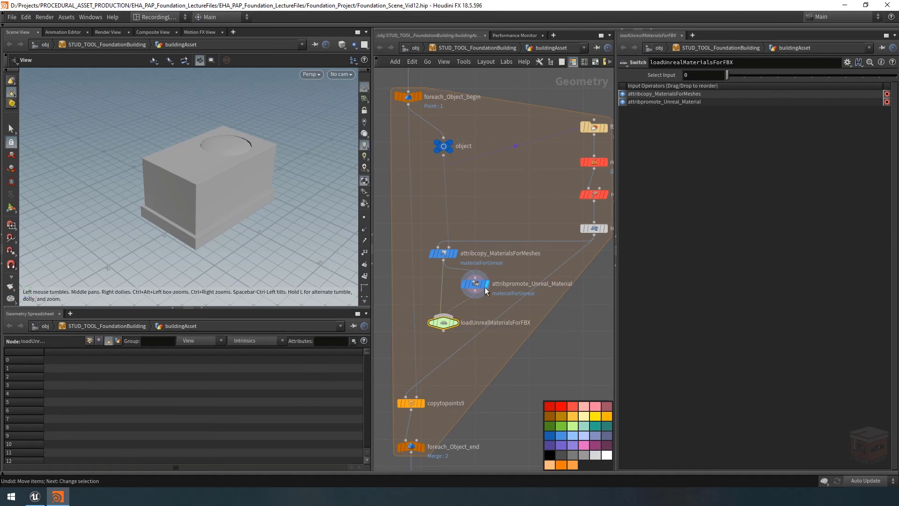
Open the parameter settings in STUD_TOOL_FoundationBuilding's type properties, keeping the switch's parameters visible, and bring the Props folder into view
right_click(471, 46)
left_click(512, 261)
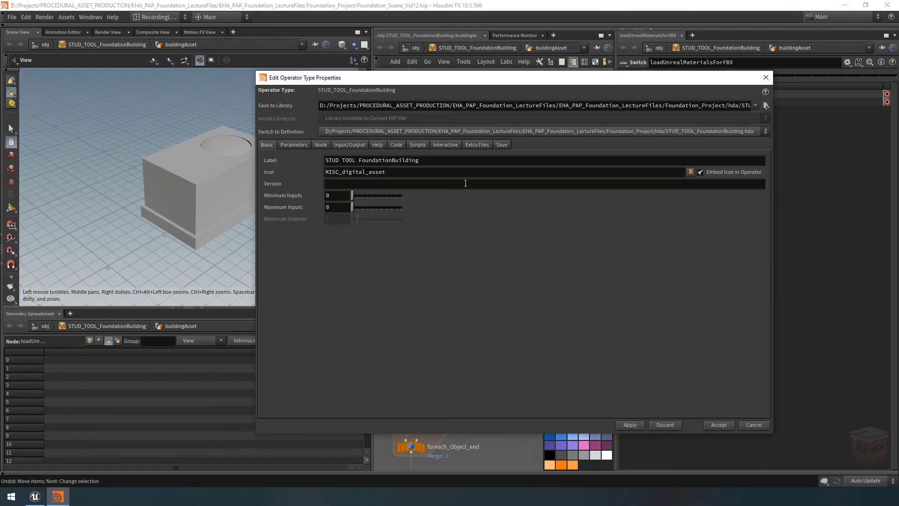
left_click_drag(551, 78, 342, 77)
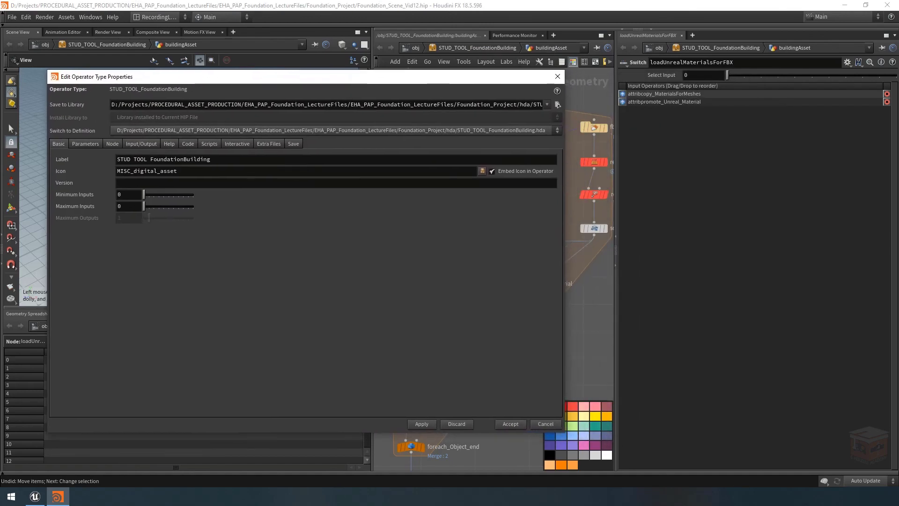
left_click_drag(370, 442, 567, 443)
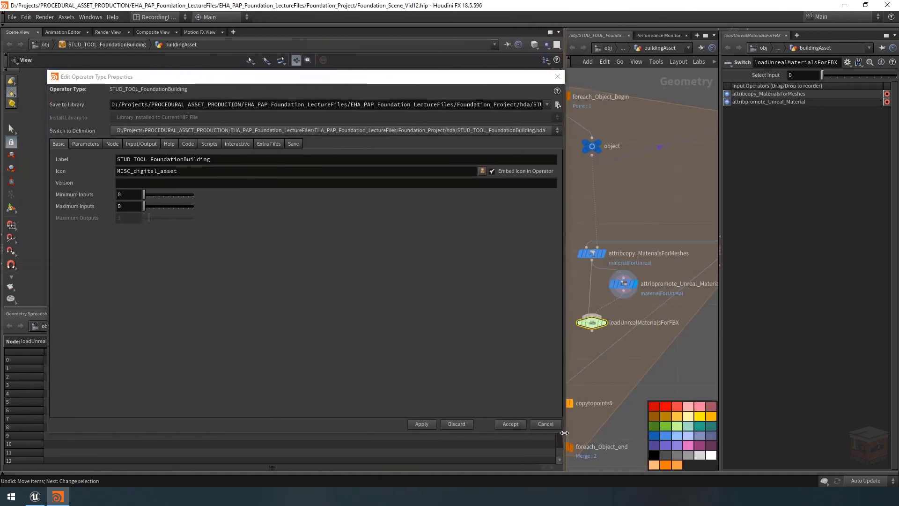
left_click(86, 144)
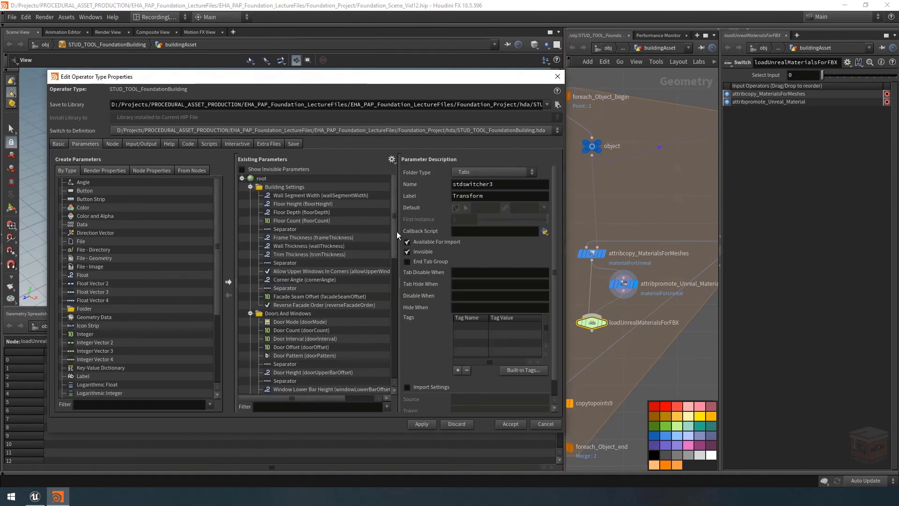
left_click_drag(396, 229, 389, 356)
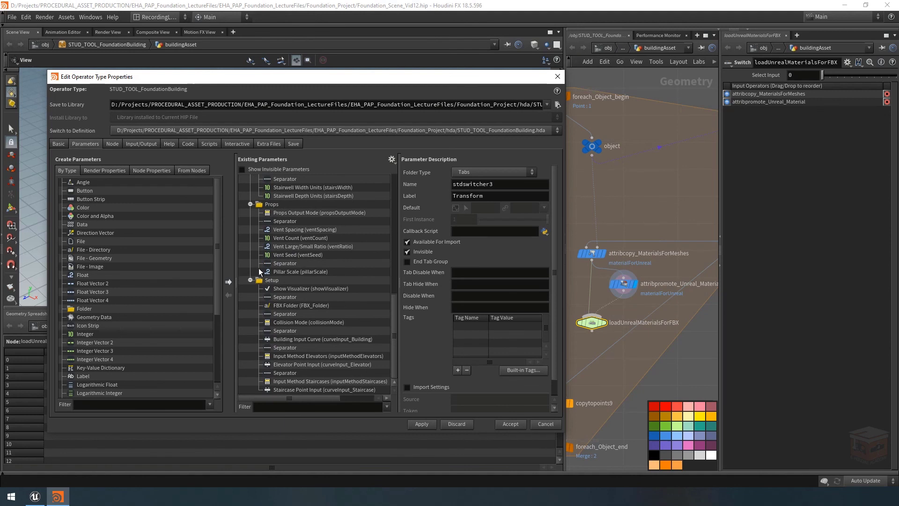
Expose the switch's Select Input in the Props folder beneath Props Output Mode, with a separator between the two parameters
left_click_drag(765, 77, 294, 217)
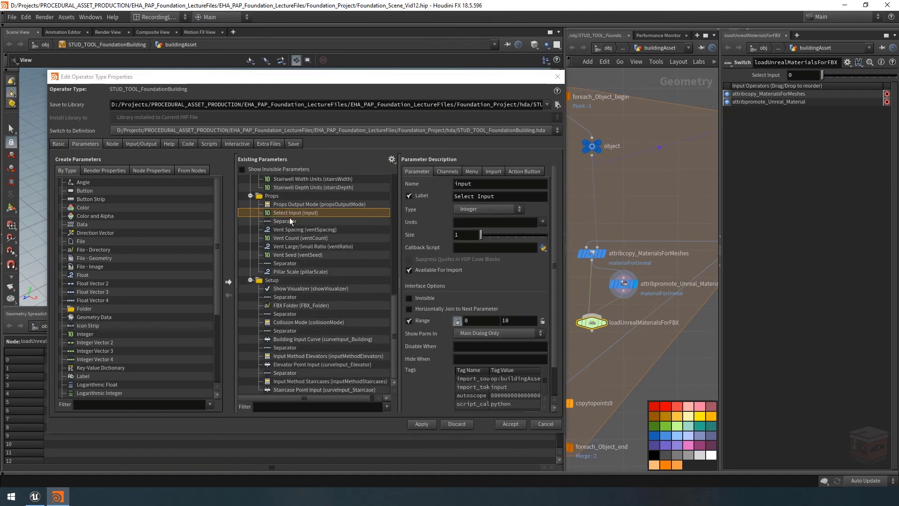
scroll(174, 323, "down", 4)
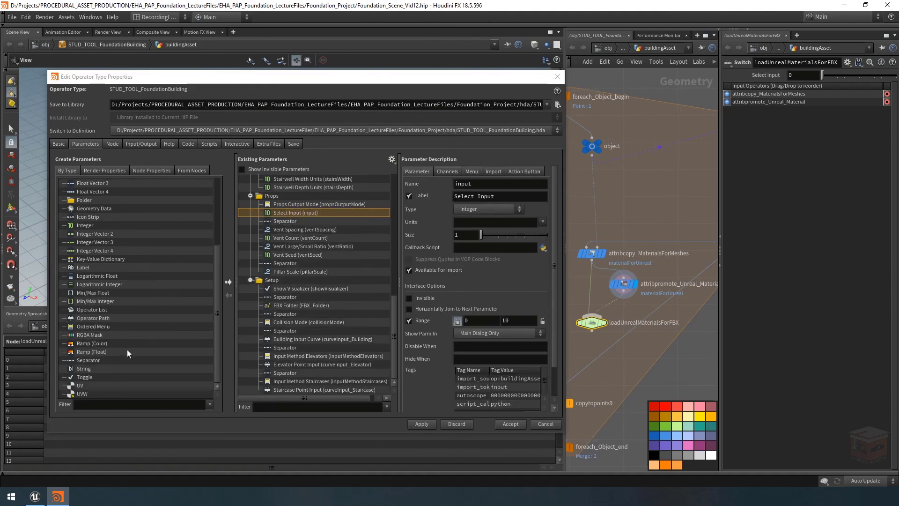
left_click_drag(94, 358, 277, 209)
left_click(294, 213)
scroll(295, 244, "up", 3)
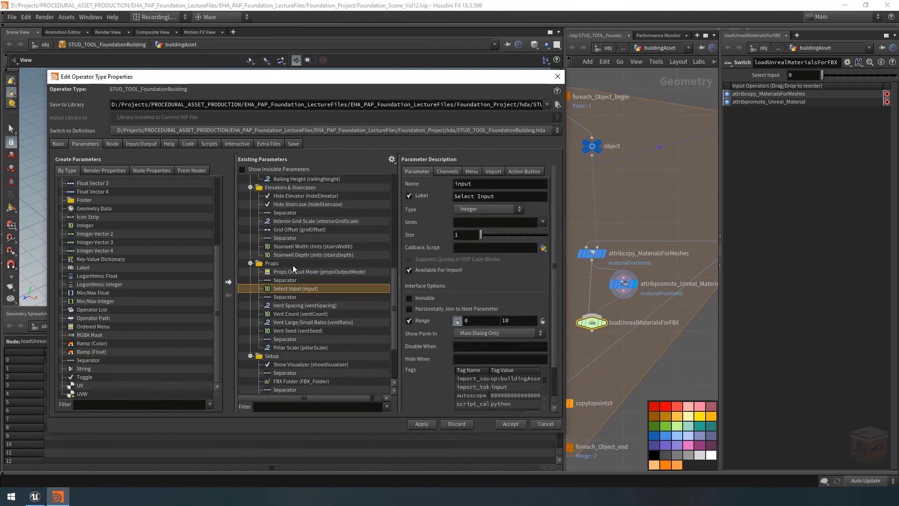
Change the exposed Select Input parameter's type to Ordered Menu
left_click(493, 209)
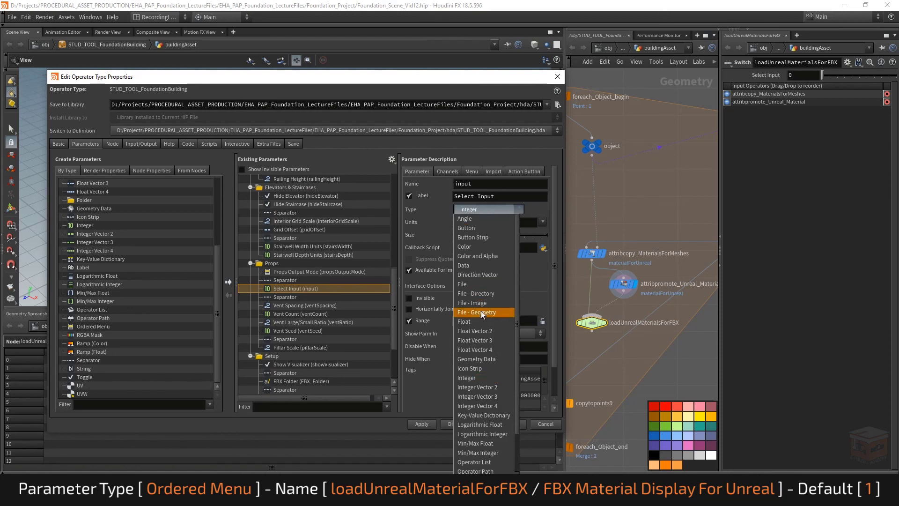
left_click(479, 434)
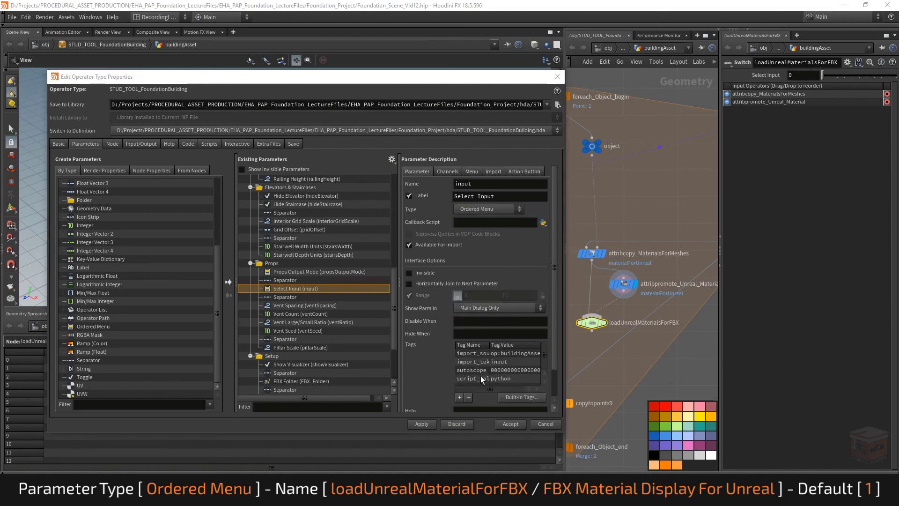
Rename the exposed Select Input parameter as loadUnrealMaterialToFBX
double_click(503, 183)
type("l")
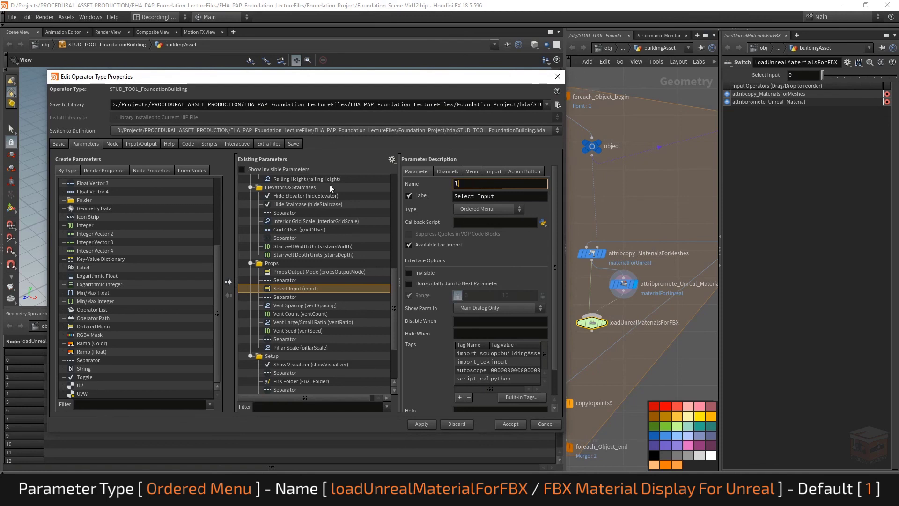
type("oadUnrealMaterialToFBX")
key("Return")
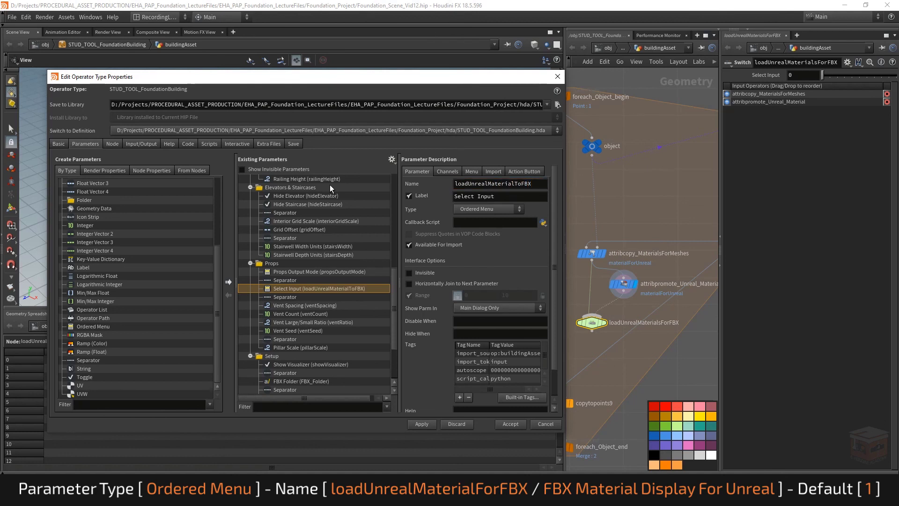
Set the loadUnrealMaterialToFBX parameter's label to FBX Material Display for Unreal
left_click(468, 196)
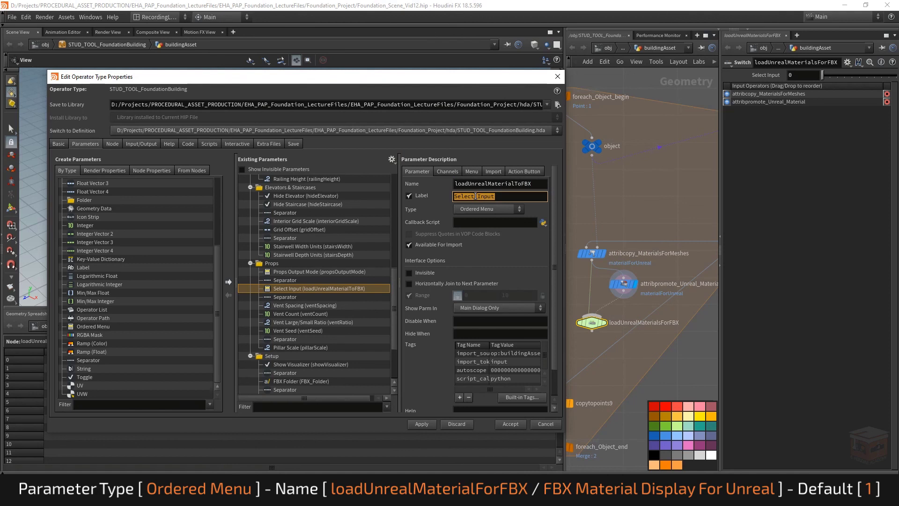
type("FBX Material Display for Unreal")
key("Return")
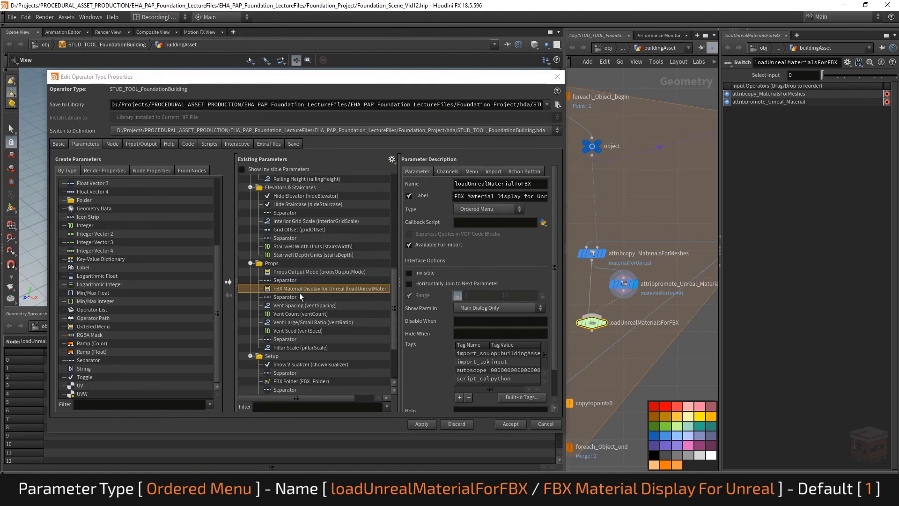
Examine the order of the Props Output Mode options in STUD_TOOL_FoundationBuilding's separate parameter window
left_click(79, 496)
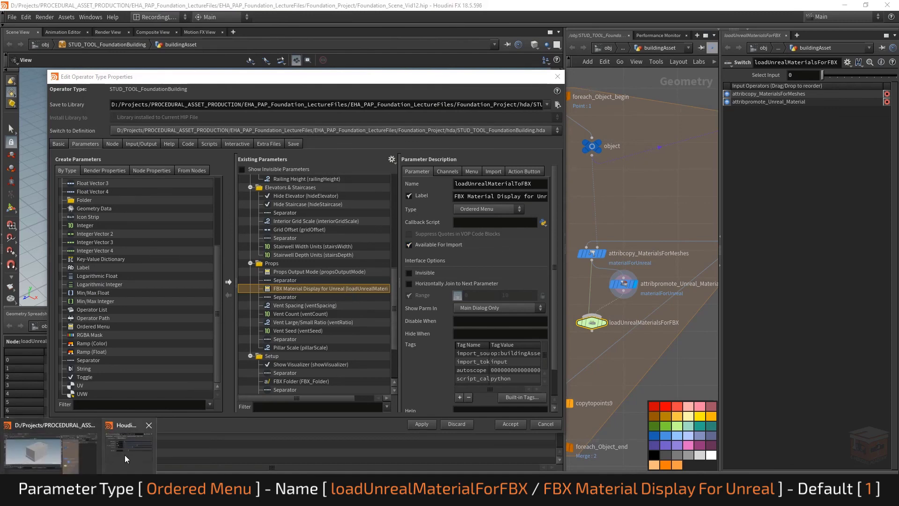
left_click(125, 457)
left_click_drag(263, 1, 770, 105)
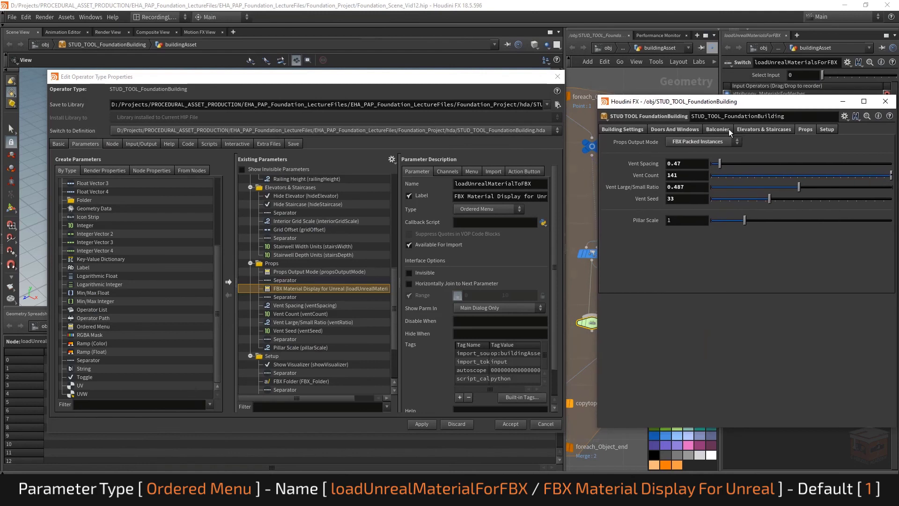
left_click(712, 144)
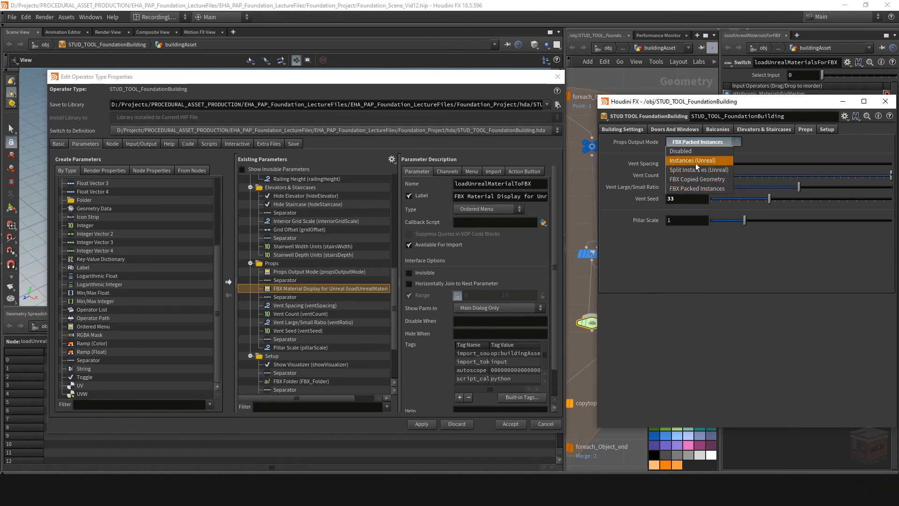
left_click(840, 102)
Give FBX Material Display for Unreal the disable condition { propsOutputMode < 3 }, taking the name from the Props Output Mode parameter
left_click(475, 321)
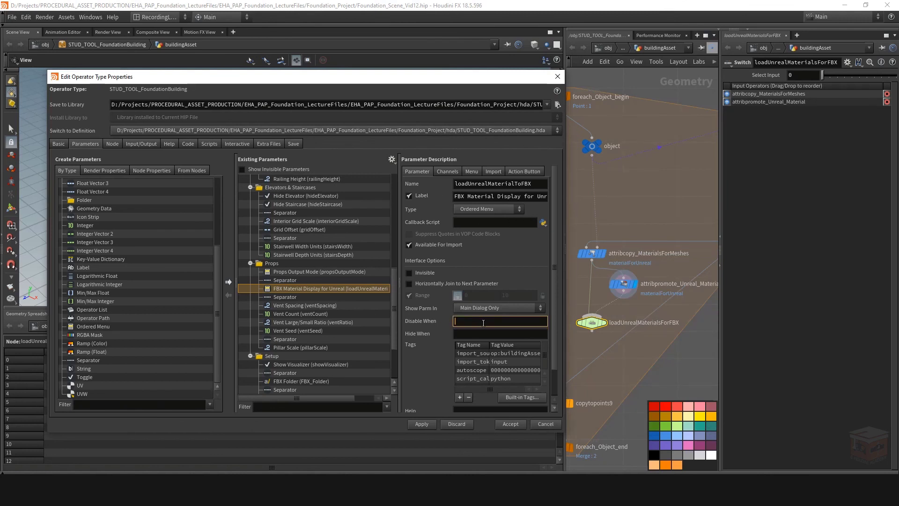
key("Escape")
left_click(330, 272)
key("ctrl+c")
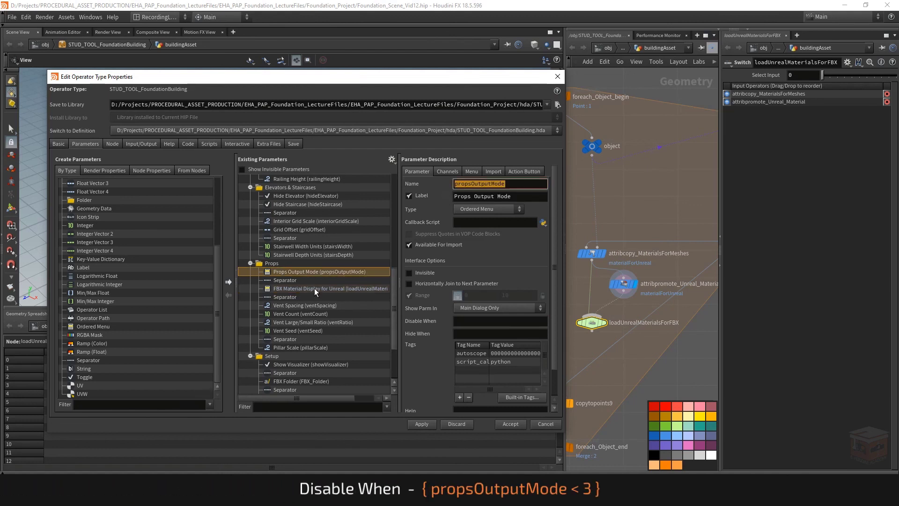
left_click(315, 289)
left_click(478, 322)
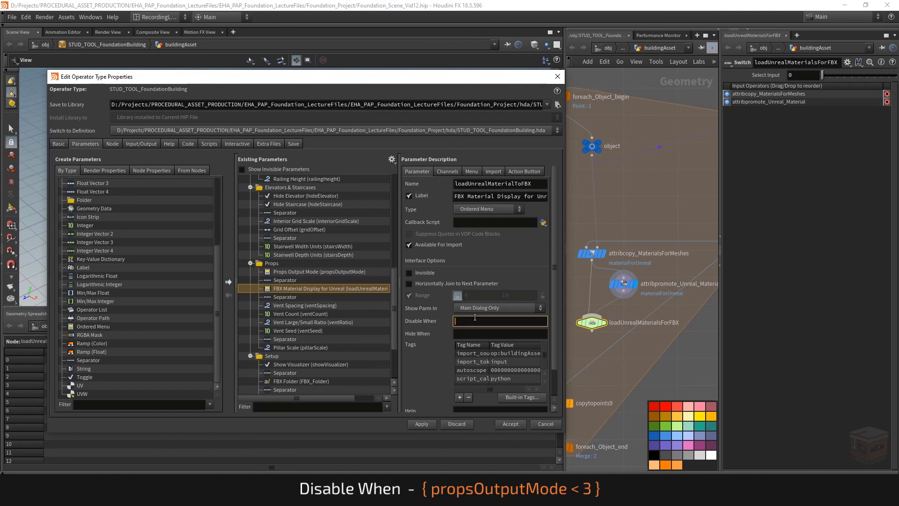
type("{}")
key("Left")
key("Left")
key("ctrl+v")
type("< 3")
key("Return")
Check the Props Output Mode options against the disable condition and apply the parameter changes to the asset
left_click(77, 496)
left_click(133, 464)
left_click(712, 140)
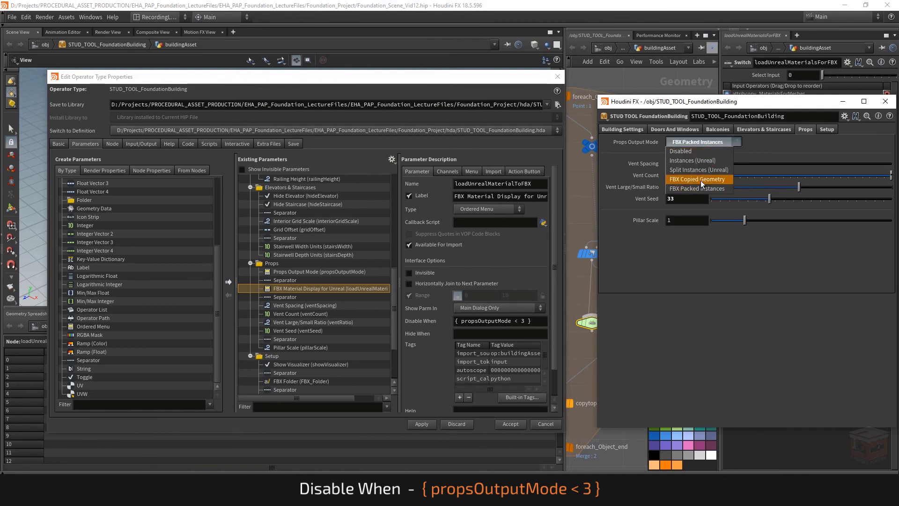
left_click(843, 102)
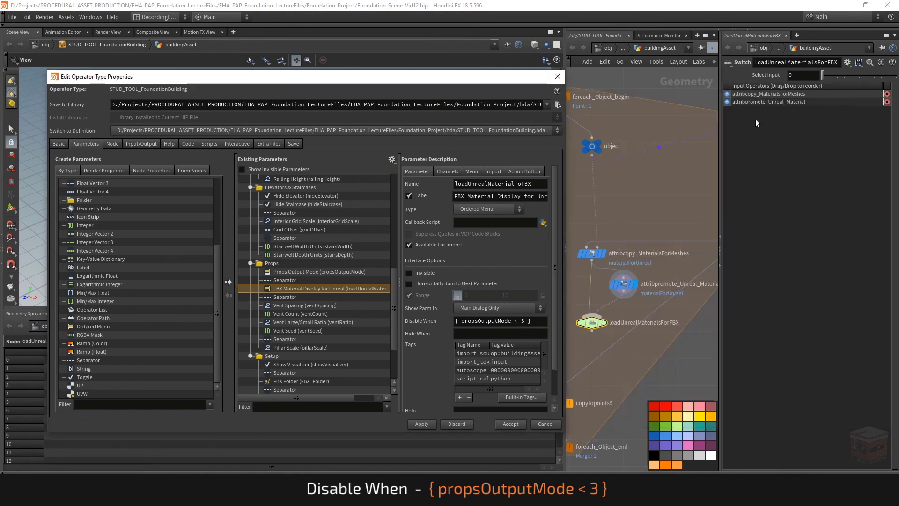
left_click(425, 425)
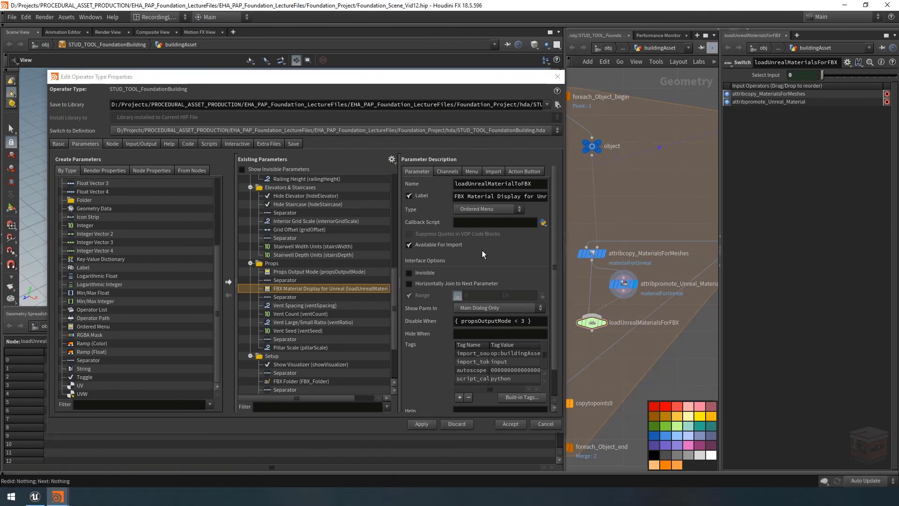
Test the disable condition by setting Props Output Mode to Instances (Unreal) and FBX Copied Geometry, and undo the last mode change
mouse_move(57, 496)
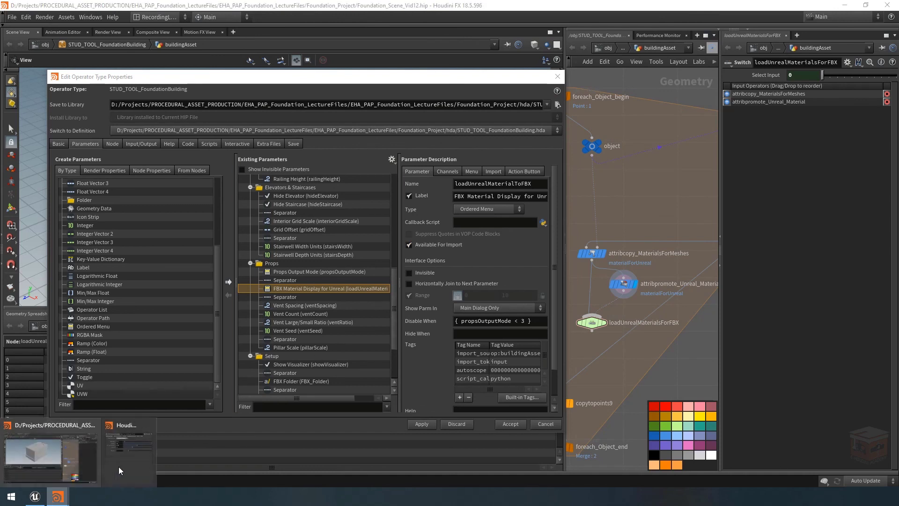
left_click(119, 467)
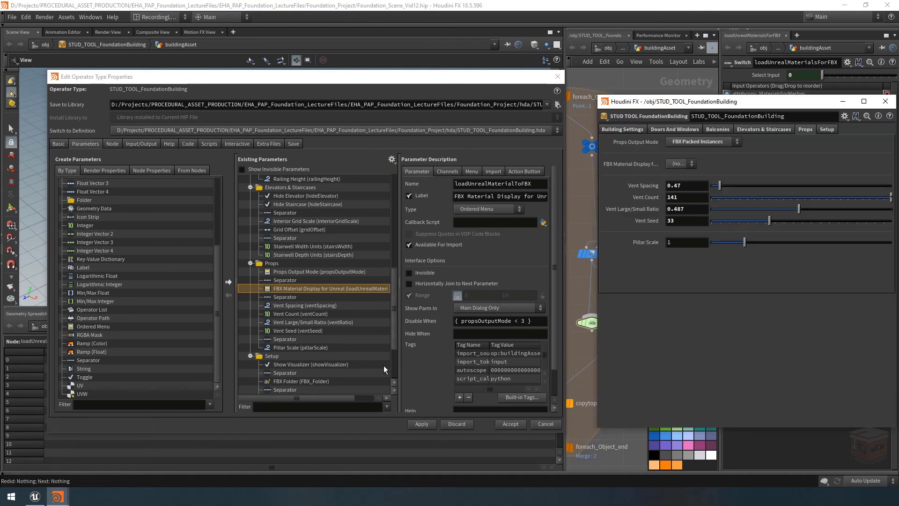
left_click(716, 141)
left_click(715, 143)
left_click(715, 142)
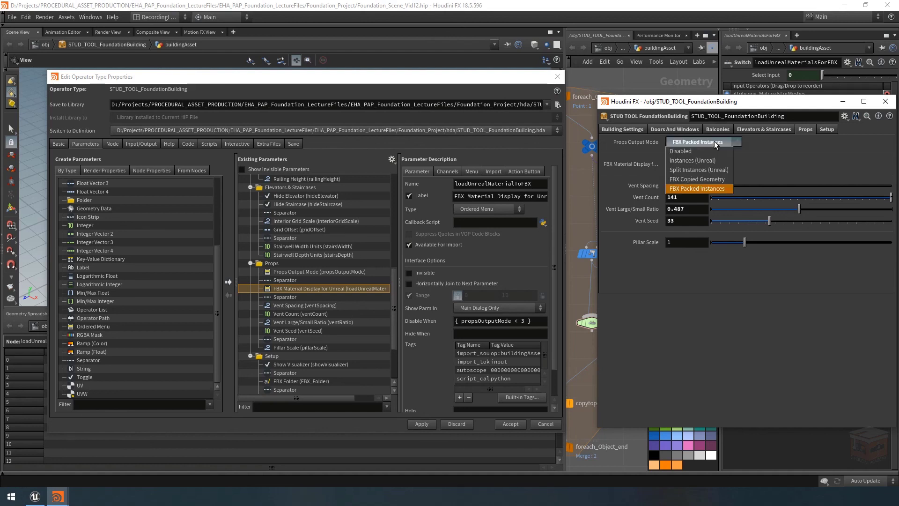
left_click(693, 160)
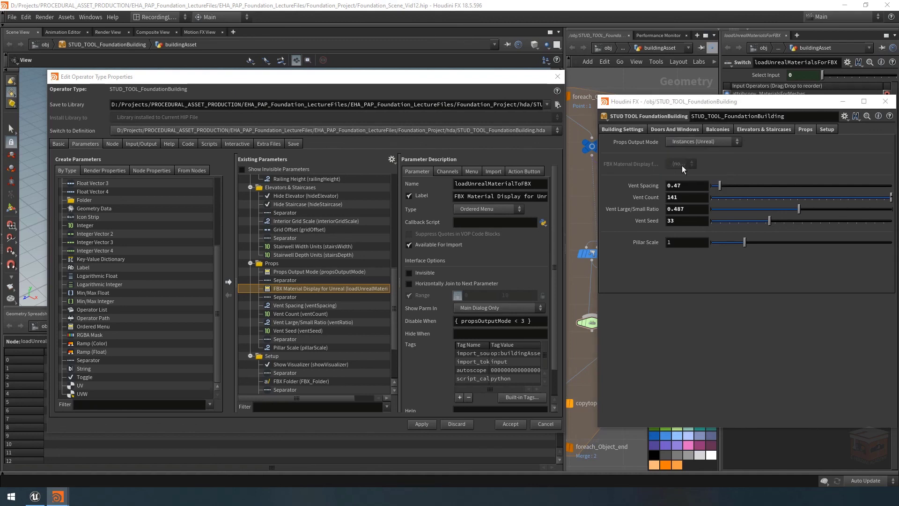
left_click(702, 143)
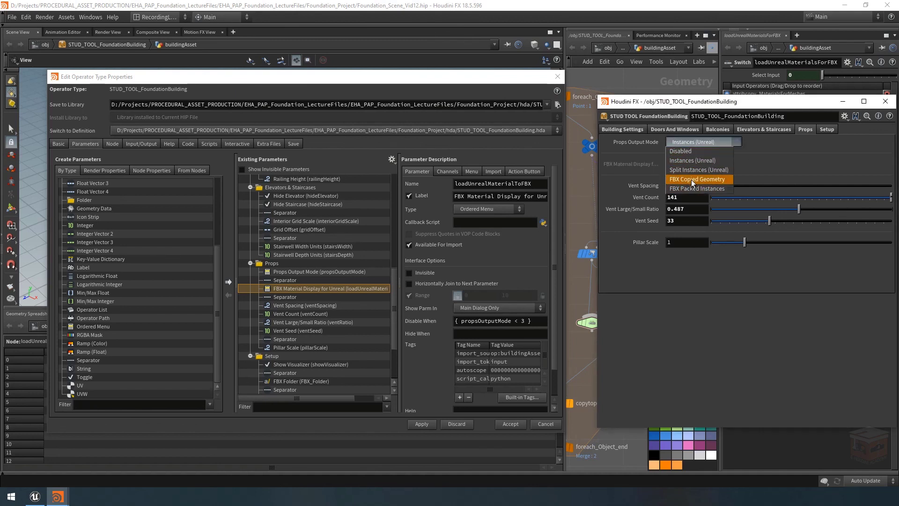
left_click(691, 179)
left_click(885, 101)
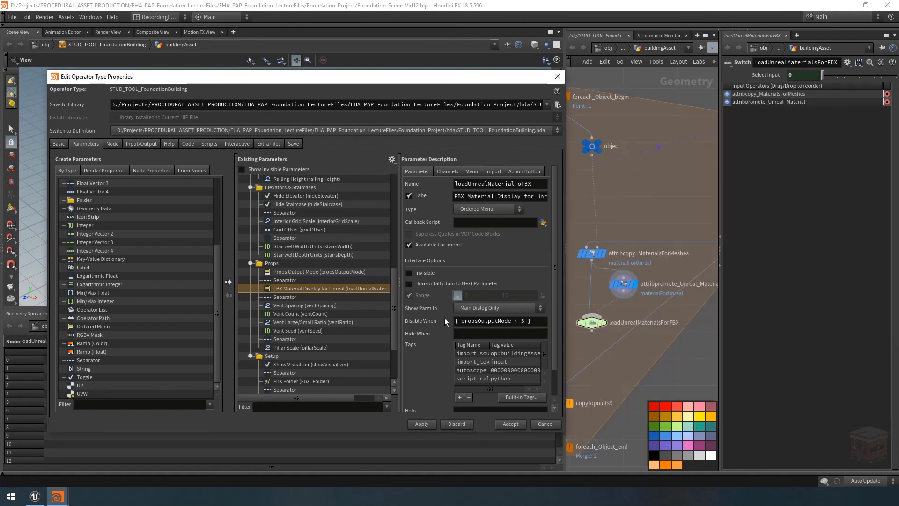
key("ctrl+z")
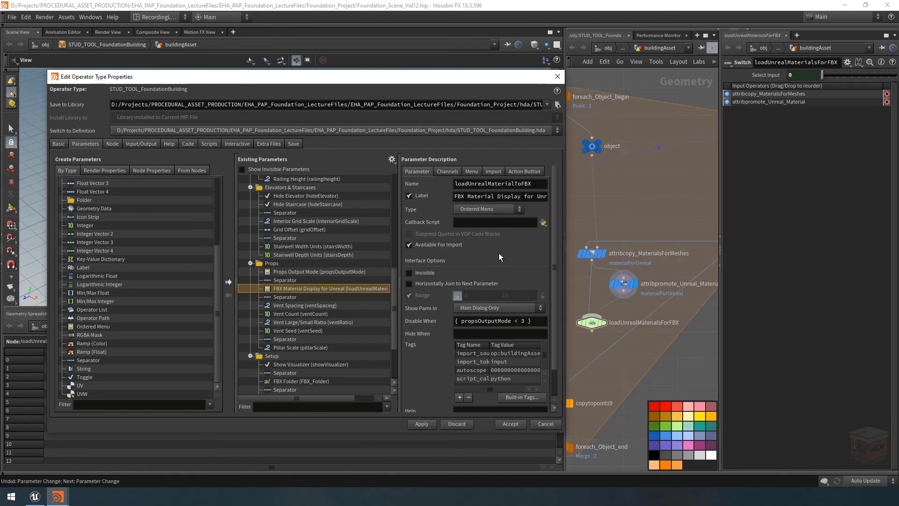
Add a menu item to FBX Material Display for Unreal with token 0 and label Default Houdini Engine Color Mat
left_click(472, 170)
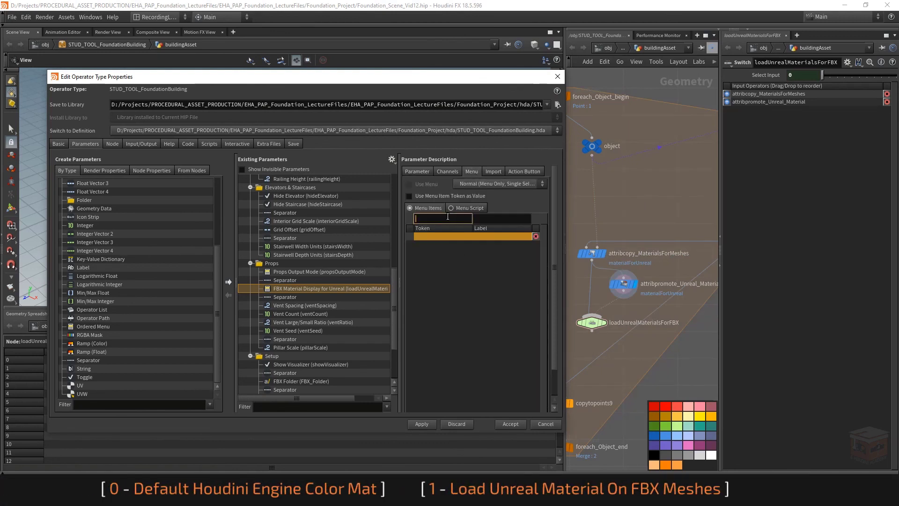
type("0")
key("Tab")
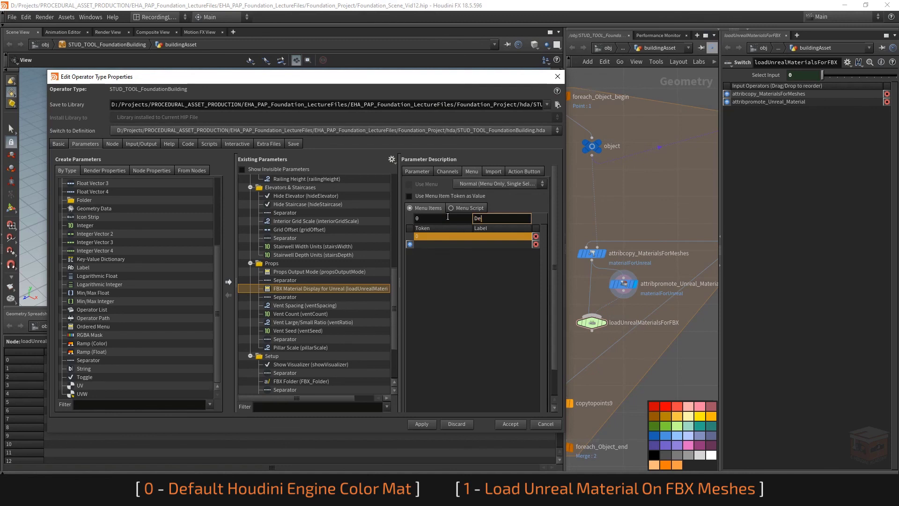
type("udini Engine")
type(" Color Mat")
key("Return")
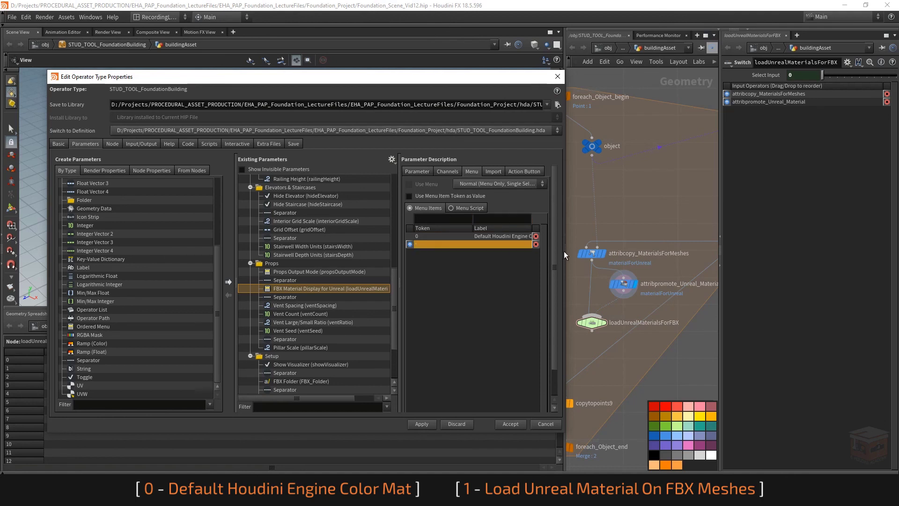
Add a second menu item with token 1 and label Load Unreal Material On FBX Meshes, and apply and close the type properties
left_click_drag(564, 251, 701, 251)
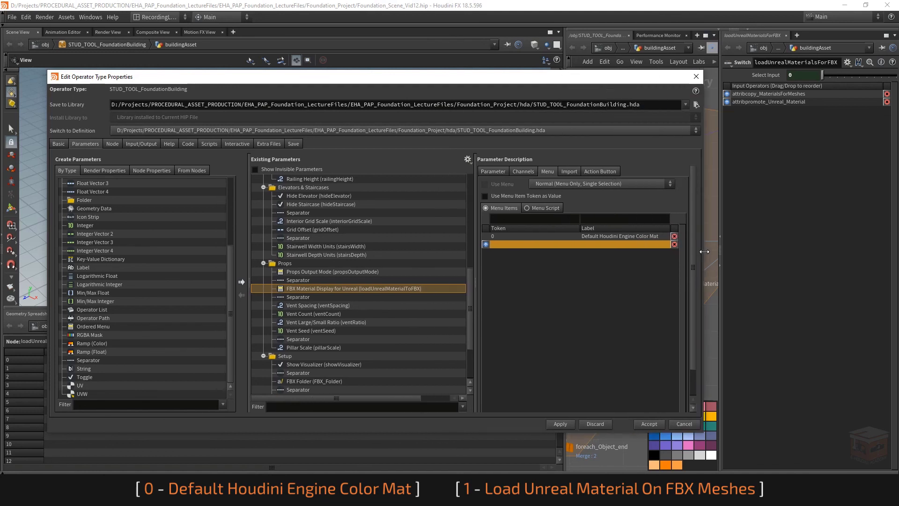
left_click(509, 220)
type("1")
left_click(613, 222)
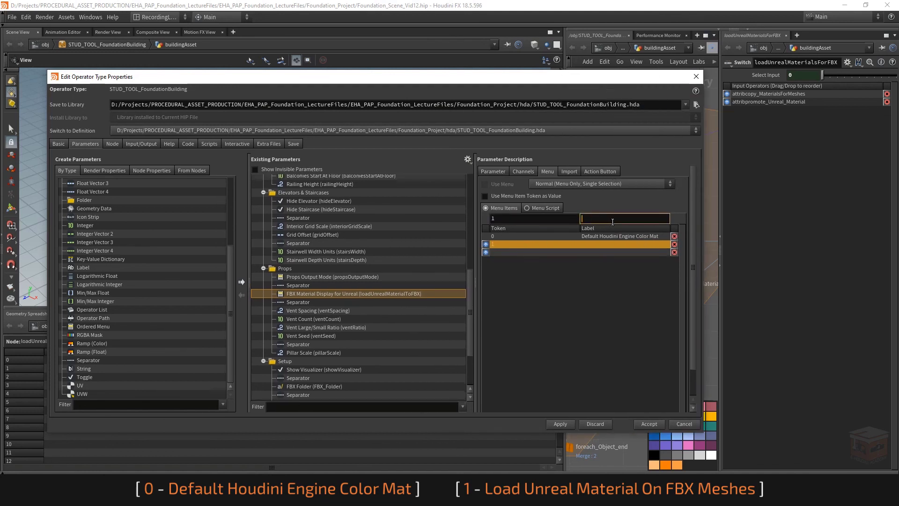
type("Load ")
type("Unreal Material O")
type("n FBX Meshe")
type("s")
key("Return")
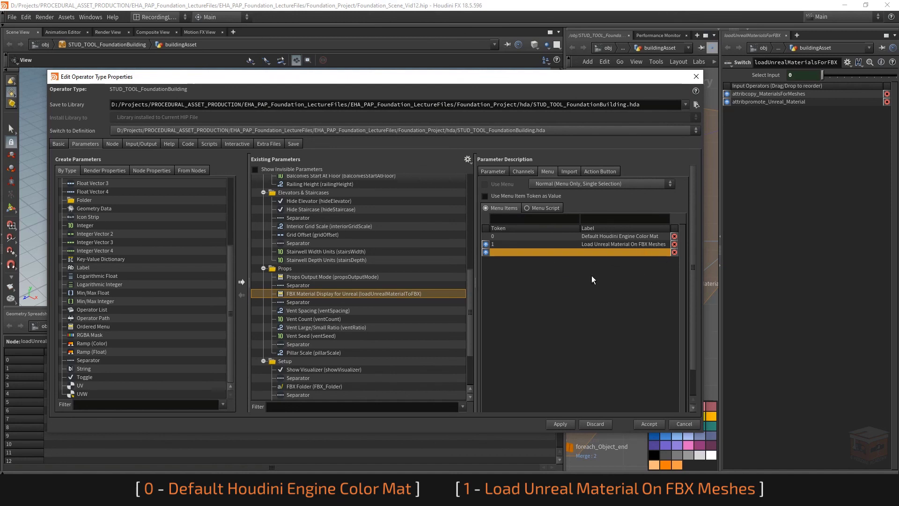
left_click(560, 424)
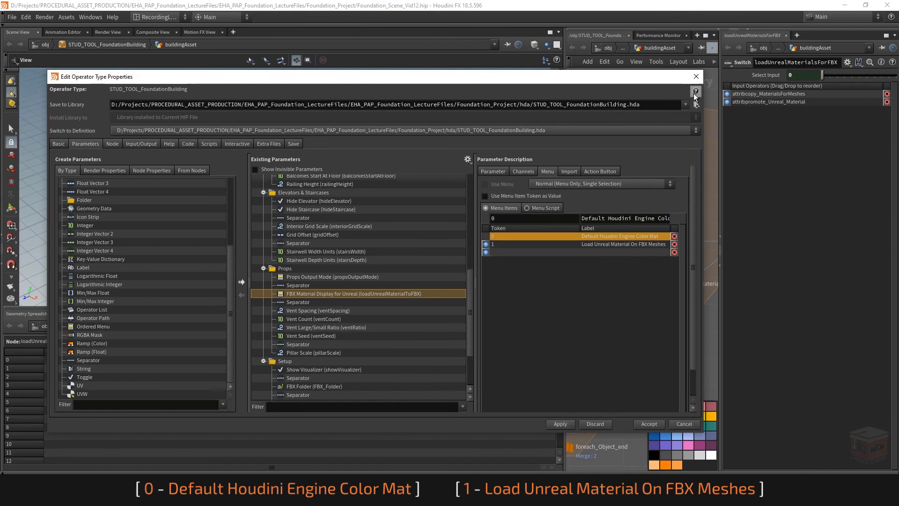
left_click(696, 77)
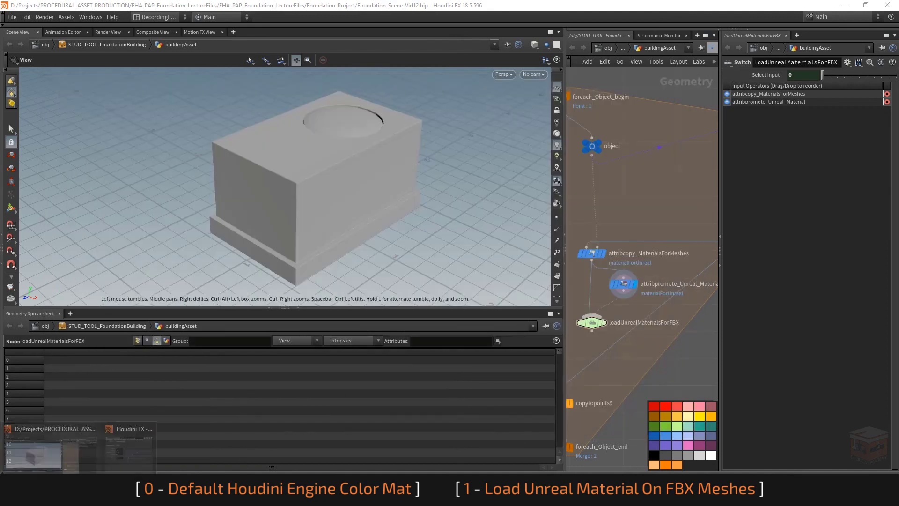
Bring up the building tool's parameter window beside the viewport and node network, and set Props Output Mode to FBX Copied Geometry
left_click(147, 458)
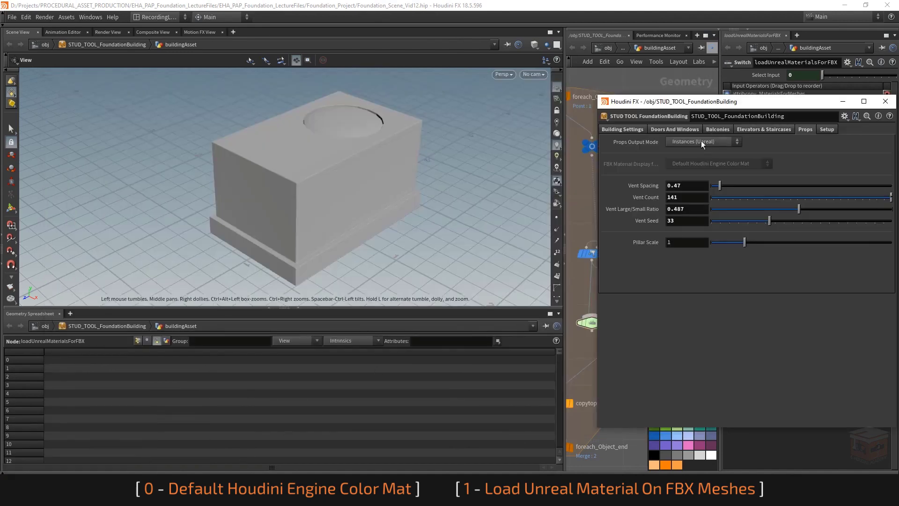
left_click_drag(778, 102, 266, 212)
left_click_drag(566, 204, 398, 212)
left_click_drag(333, 211, 790, 112)
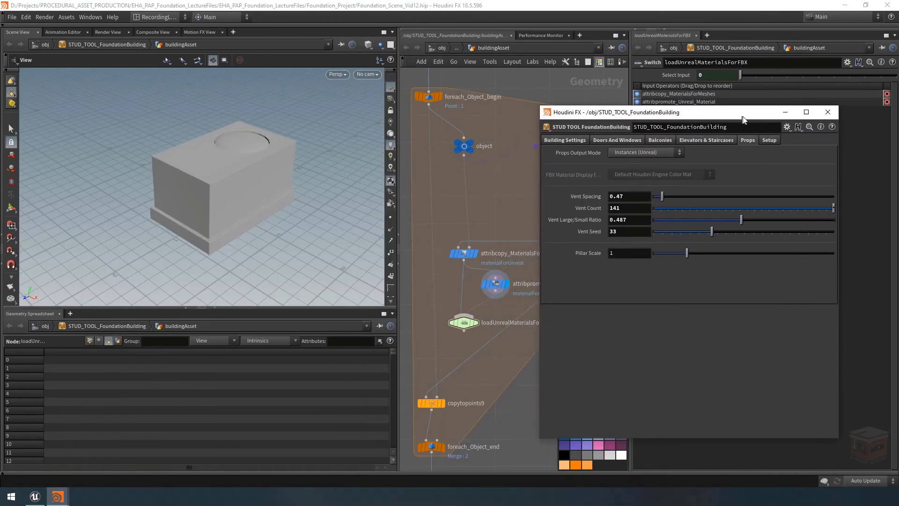
left_click(657, 156)
left_click(645, 181)
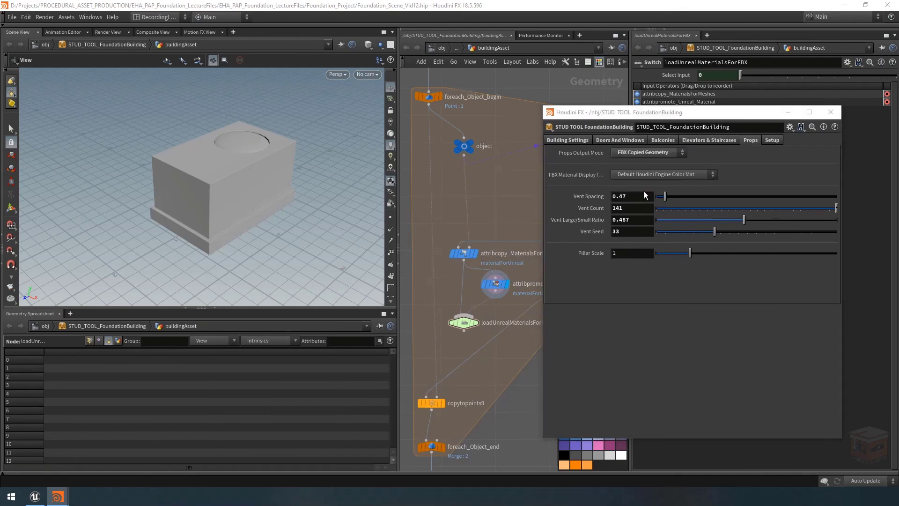
Test FBX Material Display by switching twice between Load Unreal Material On FBX Meshes and Default Houdini Engine Color Mat, ending on the default
left_click(678, 177)
left_click(666, 192)
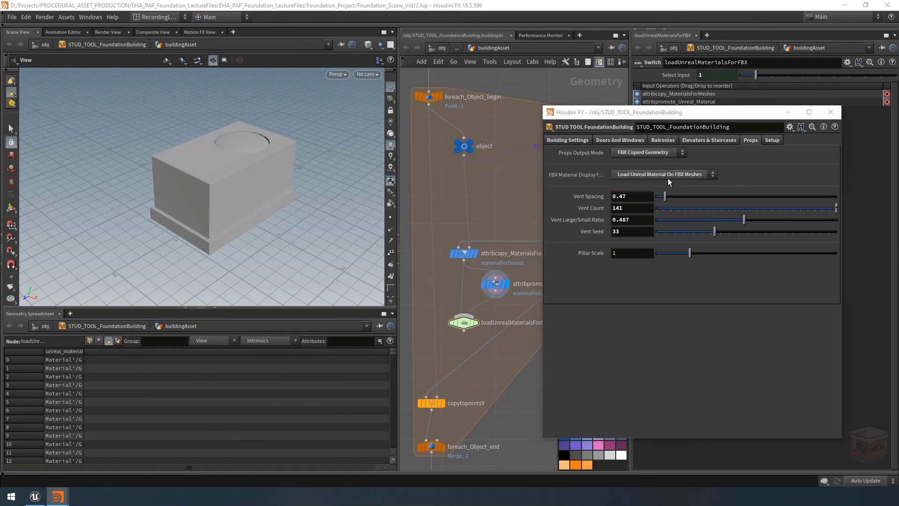
left_click(666, 173)
left_click(672, 185)
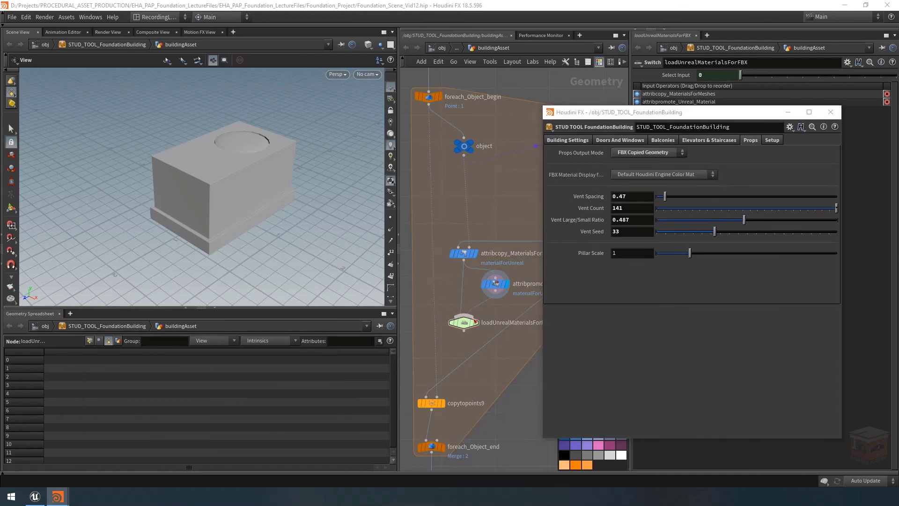
left_click(671, 175)
left_click(669, 193)
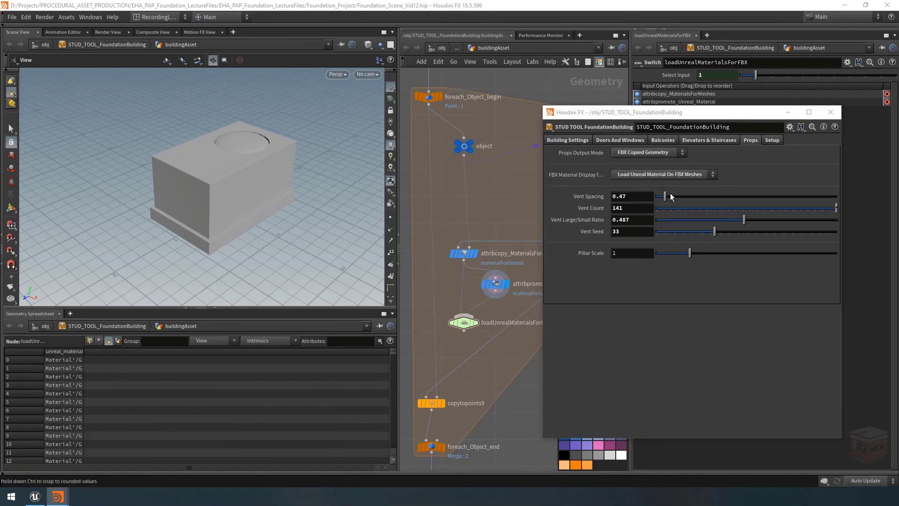
left_click(671, 175)
left_click(671, 185)
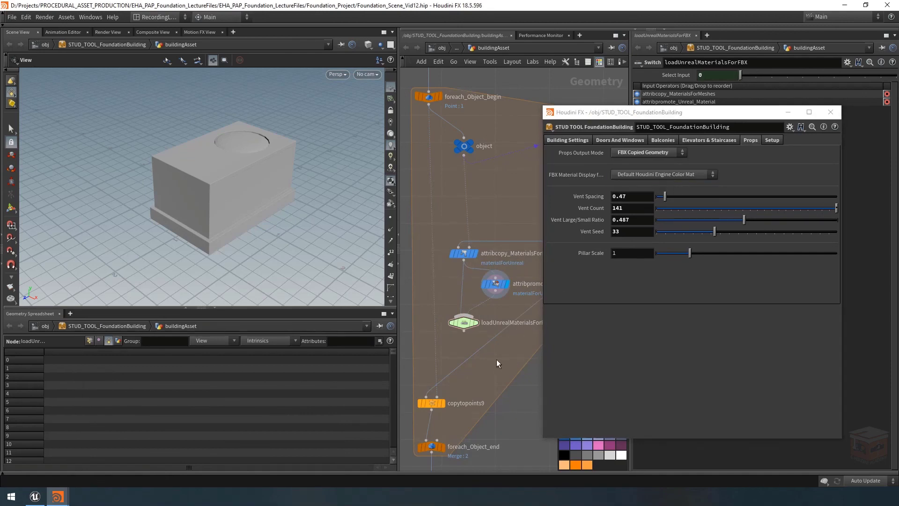
Put away the tool's parameter window and display the network's final output0 node, framing the whole building in the viewport
left_click(788, 113)
scroll(545, 347, "down", 3)
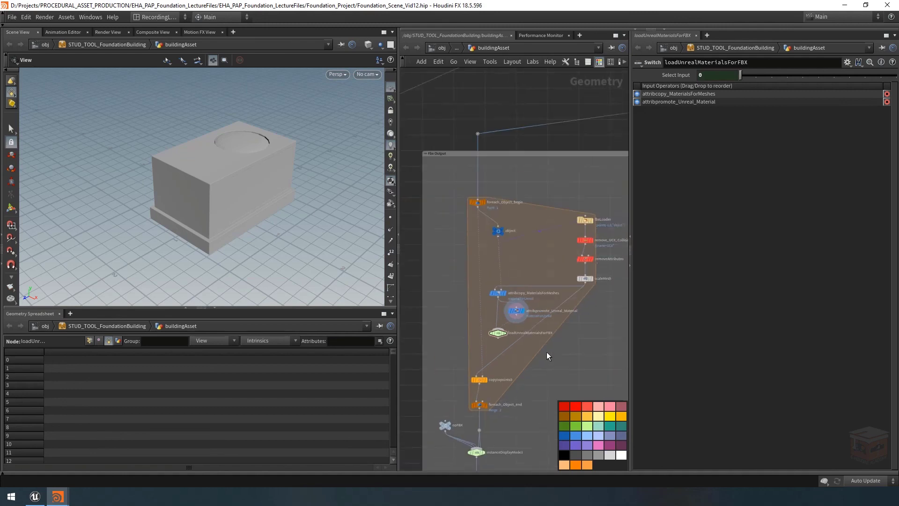
left_click(501, 306)
left_click_drag(502, 310, 501, 306)
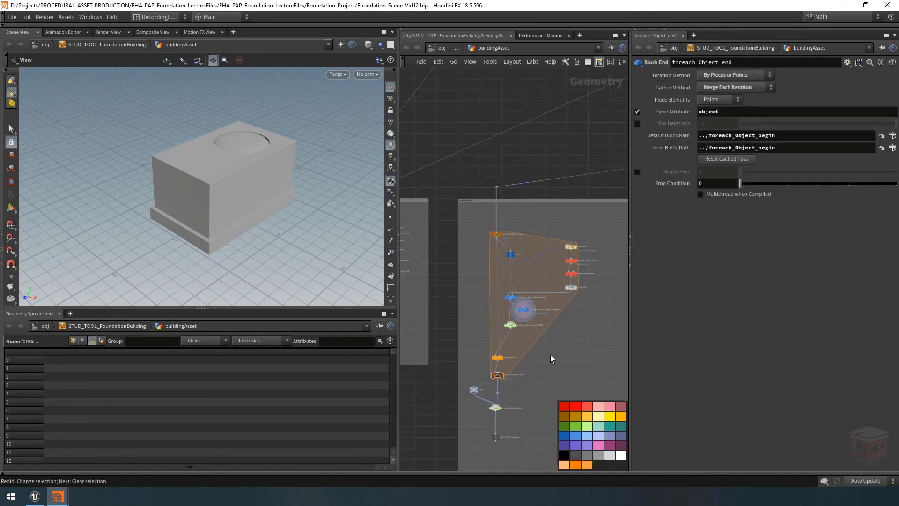
scroll(543, 350, "down", 2)
scroll(545, 356, "up", 8)
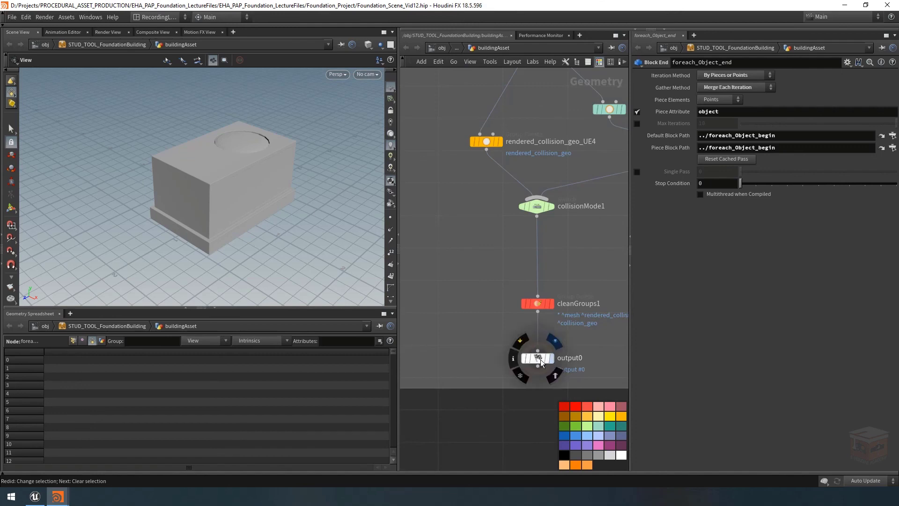
left_click(546, 358)
key("space+g")
mouse_move(268, 194)
left_mouse_down()
mouse_move(283, 195)
mouse_move(262, 190)
left_mouse_up()
scroll(526, 259, "down", 8)
middle_click_drag(526, 321, 444, 341)
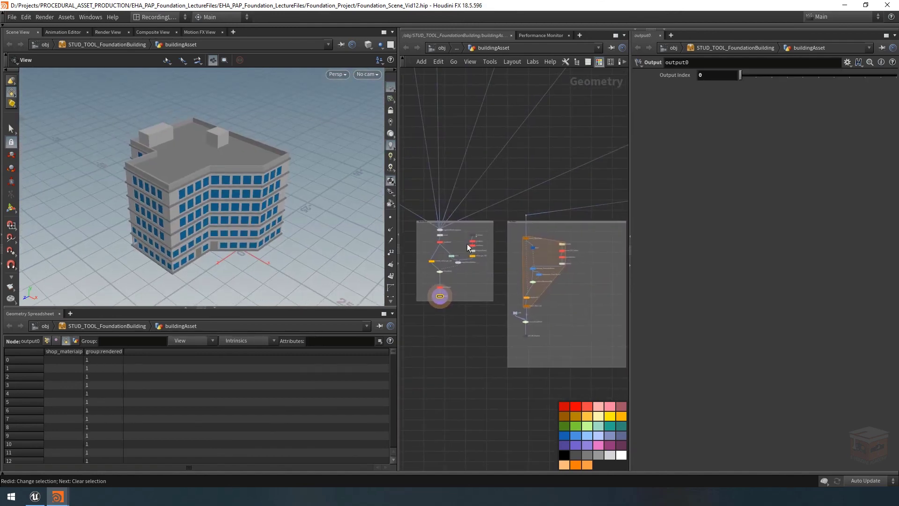
Save the STUD_TOOL_FoundationBuilding node type, switch to Unreal Editor and reimport the matching HDA asset
right_click(105, 43)
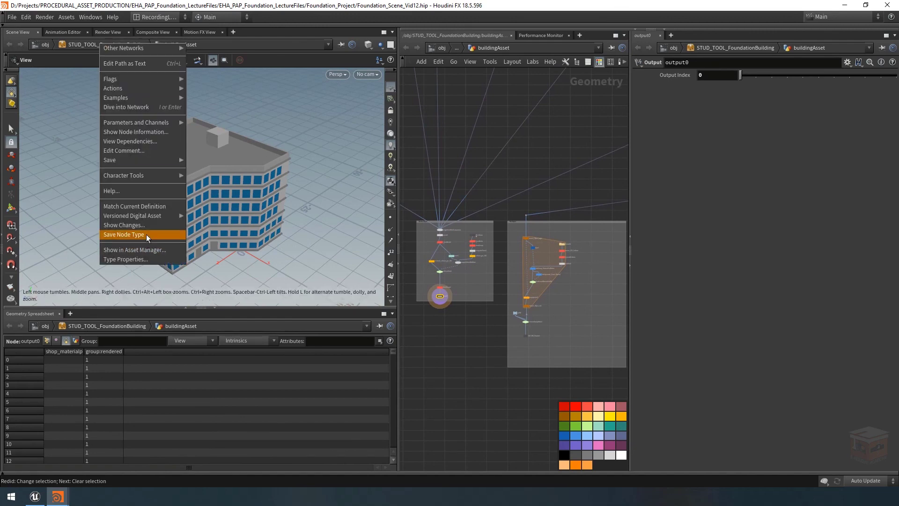
left_click(146, 235)
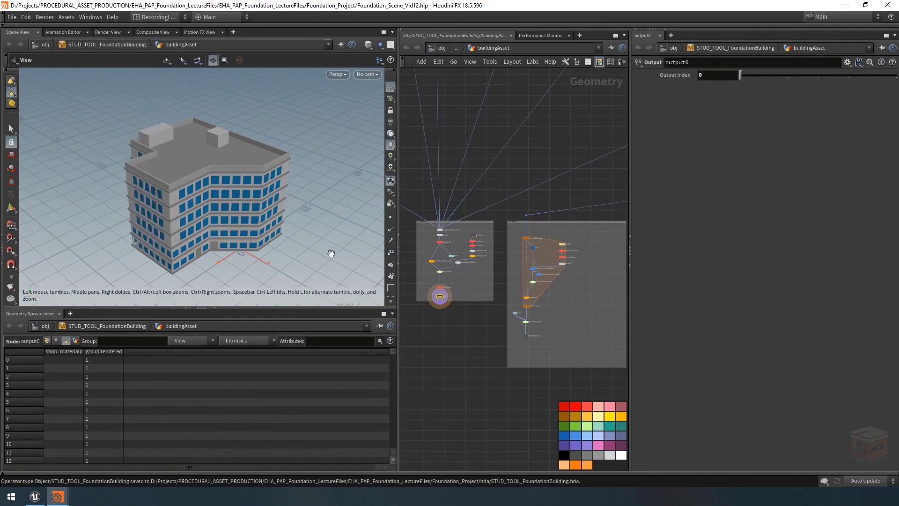
left_click(35, 498)
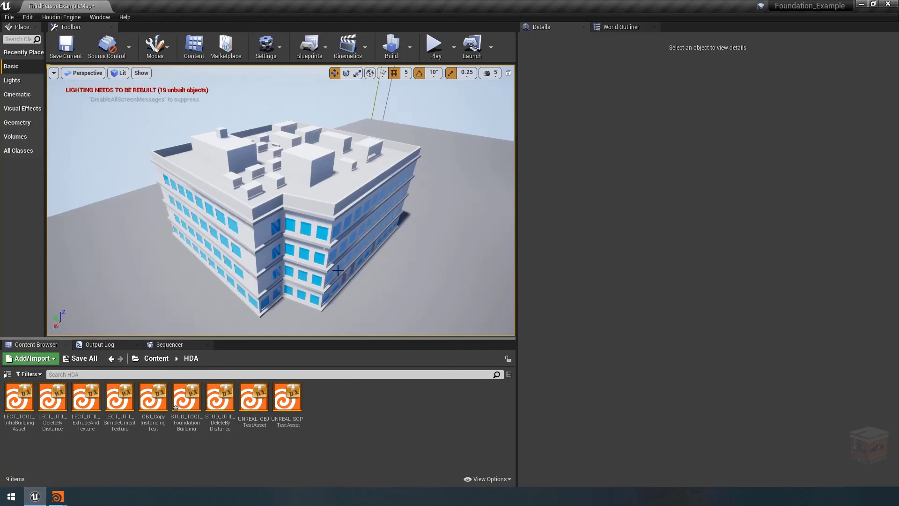
right_click(188, 398)
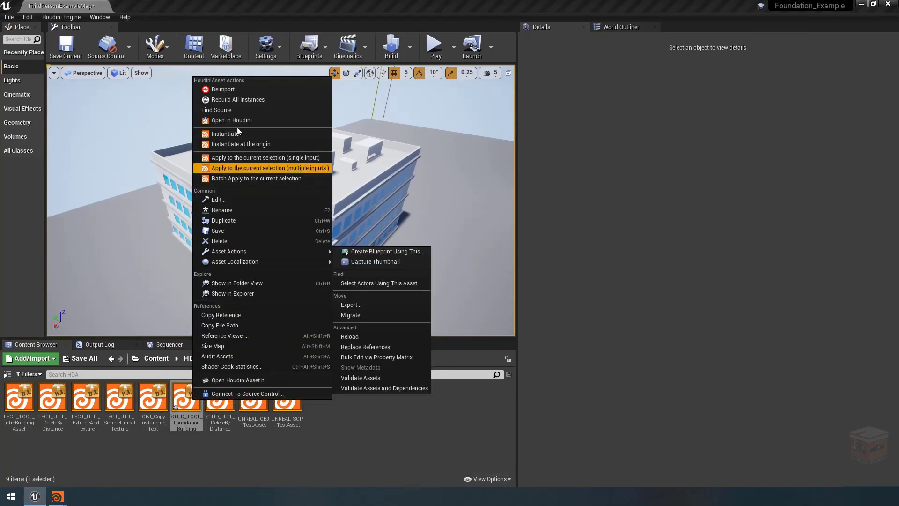
left_click(250, 88)
Rebuild the foundation building instance placed in the level
left_click(316, 211)
right_click(316, 211)
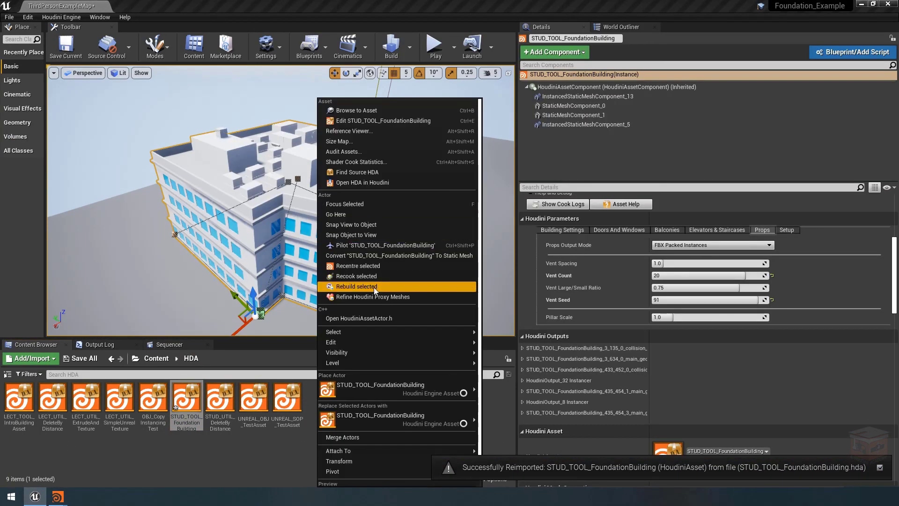
left_click(356, 288)
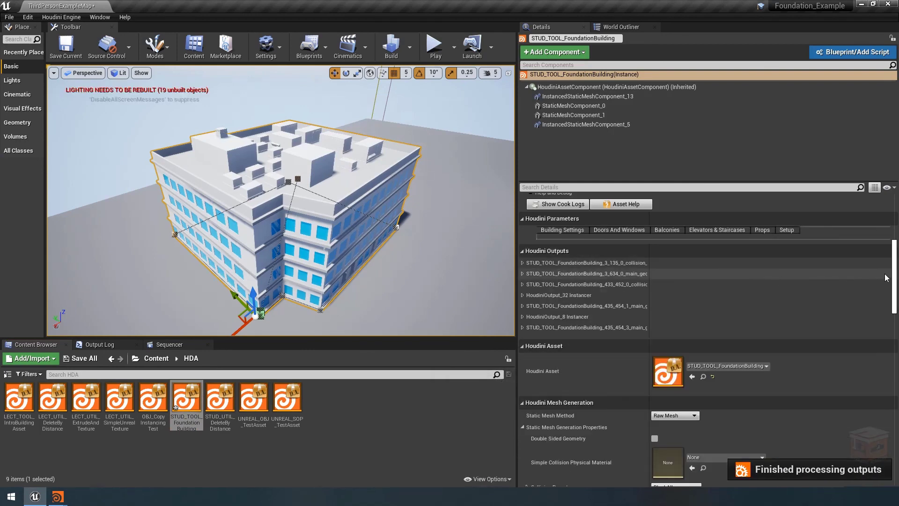
In the building's Props parameters, set FBX Material Display for Unreal to Load Unreal Material On FBX Meshes and inspect the rooftop vents up close
left_click(786, 230)
left_click(759, 230)
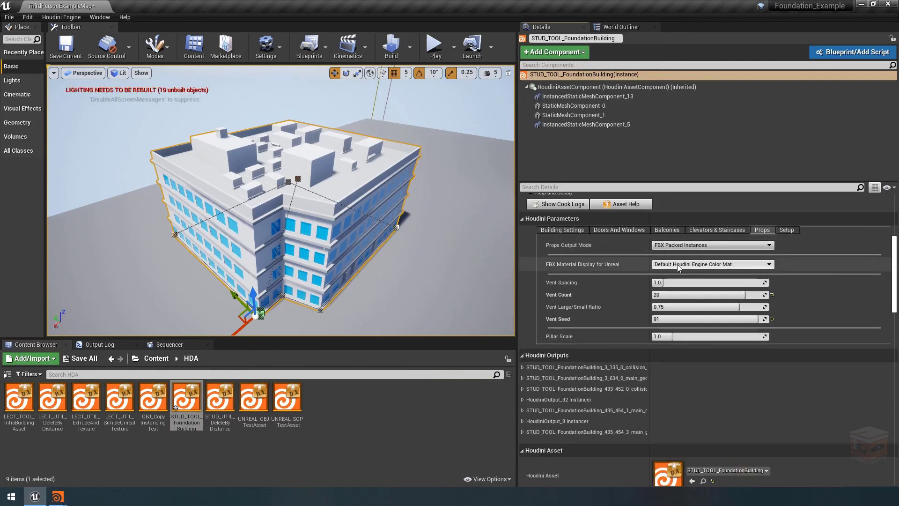
left_click(698, 265)
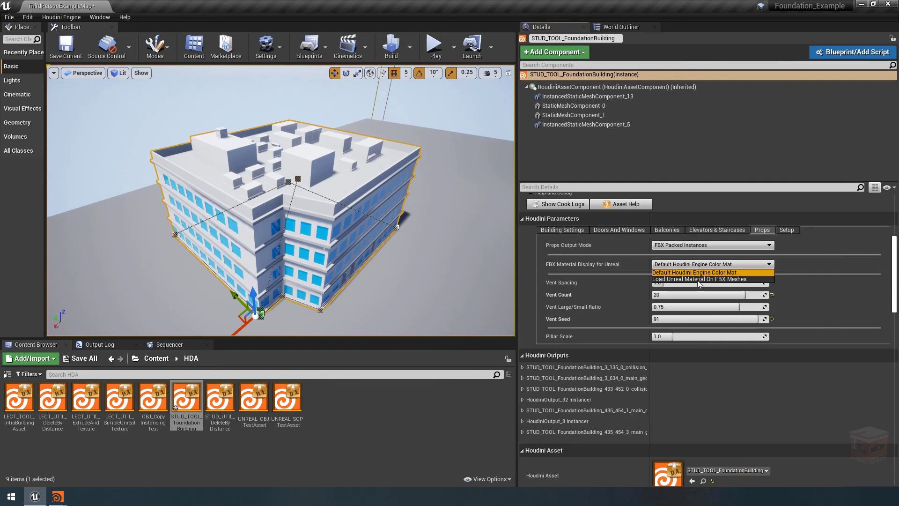
left_click(698, 280)
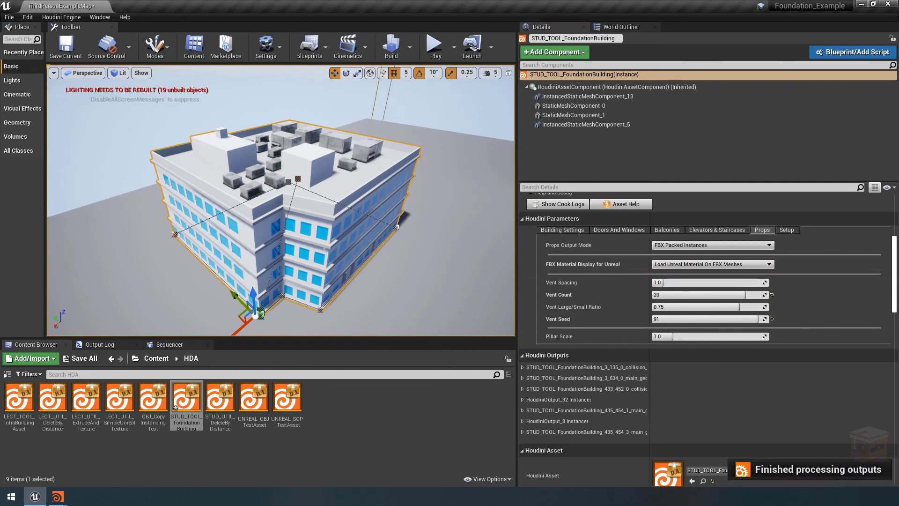
key("w")
mouse_move(281, 202)
right_mouse_down()
mouse_move(304, 211)
mouse_move(286, 207)
right_mouse_up()
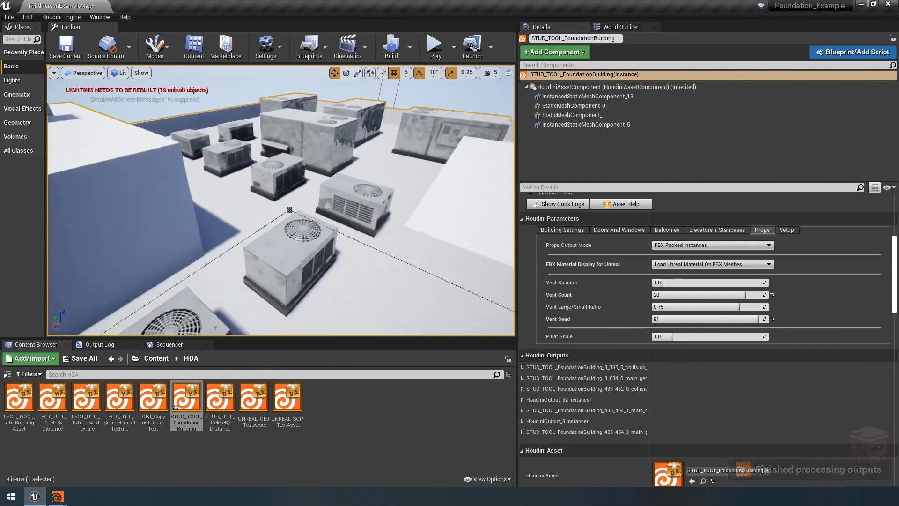
right_click_drag(412, 194, 413, 205)
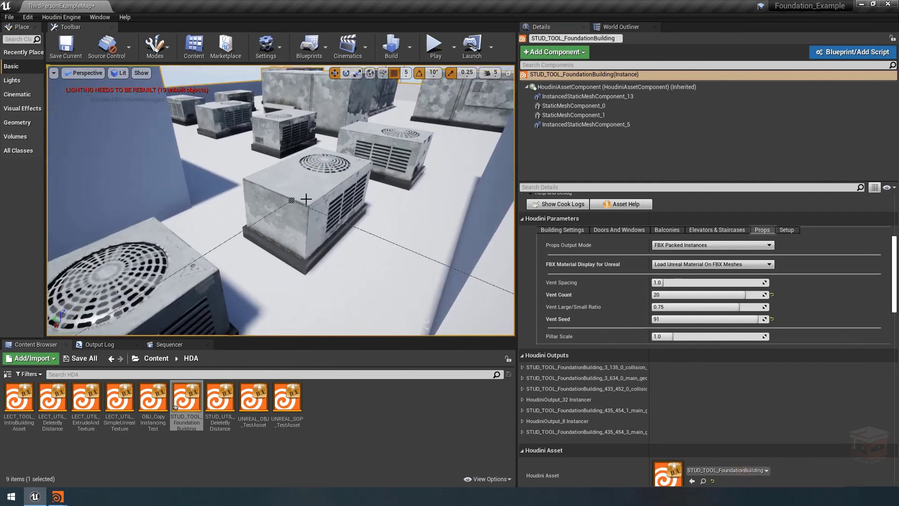
Open the mesh used by HoudiniOutput_8 Instancer, check the material assigned to its slot, and close the mesh editor
scroll(532, 410, "down", 2)
left_click(523, 376)
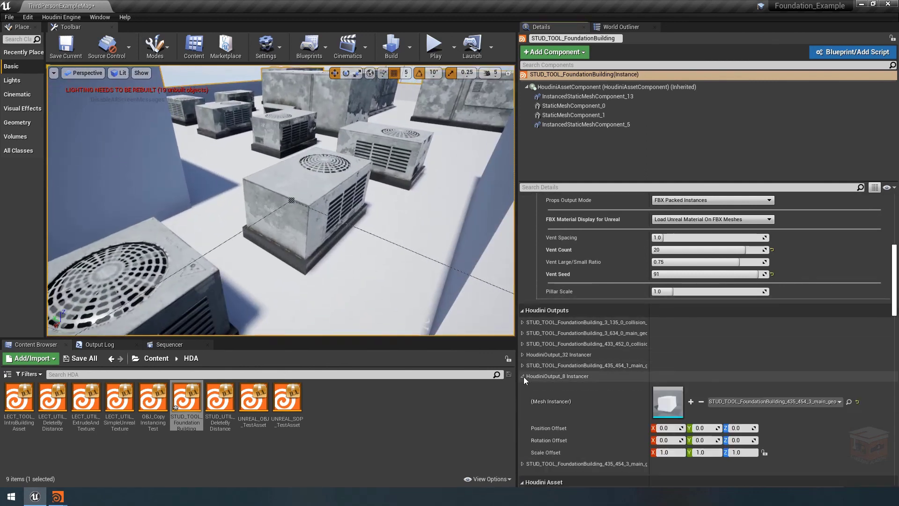
scroll(524, 377, "down", 1)
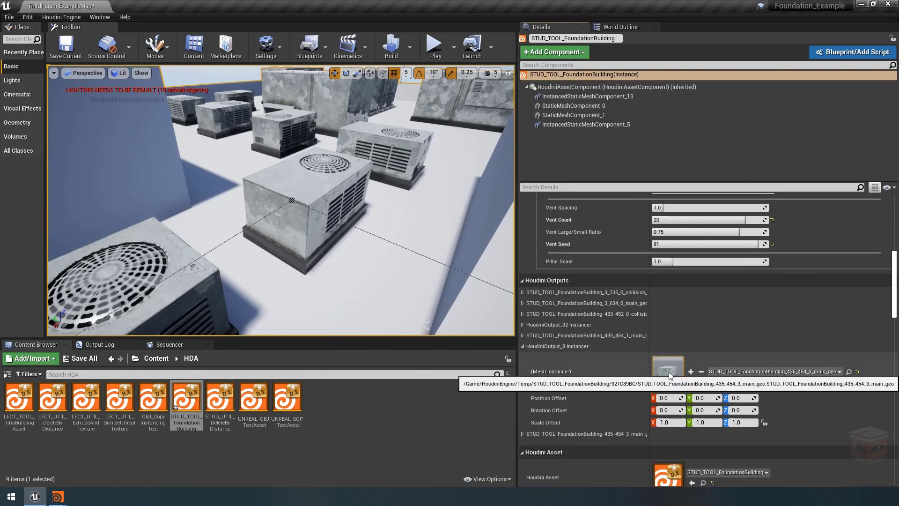
double_click(669, 372)
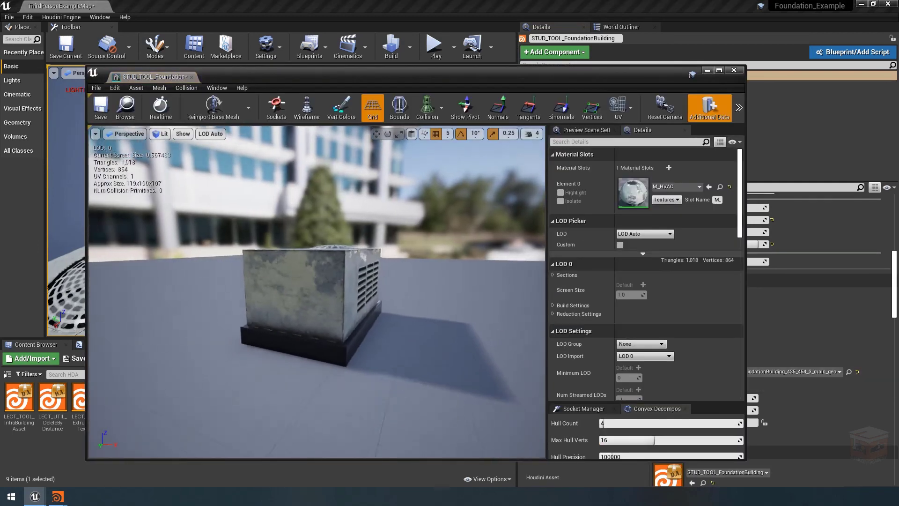
left_click_drag(317, 281, 323, 317)
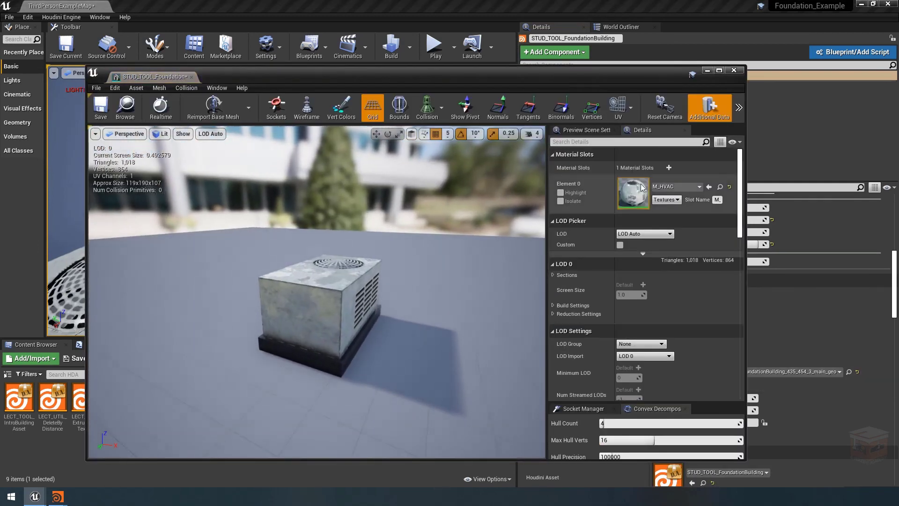
left_click(693, 187)
left_click(695, 186)
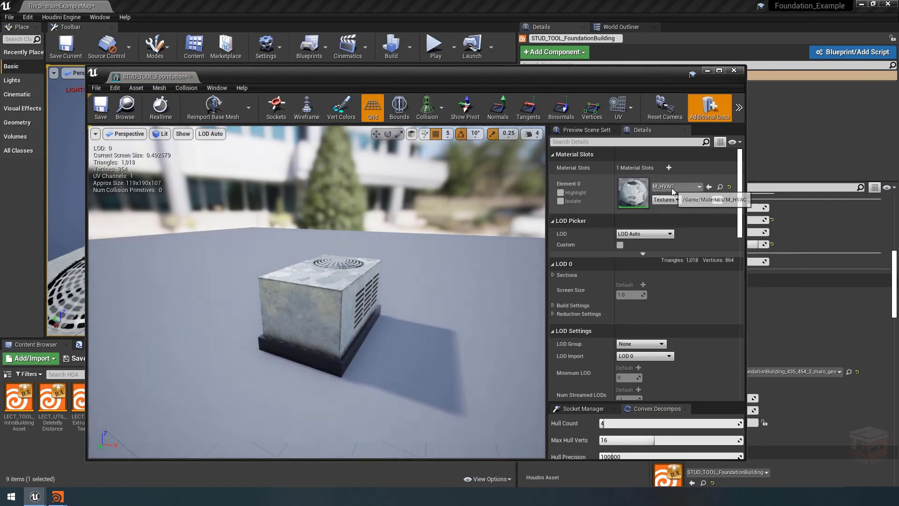
left_click(734, 70)
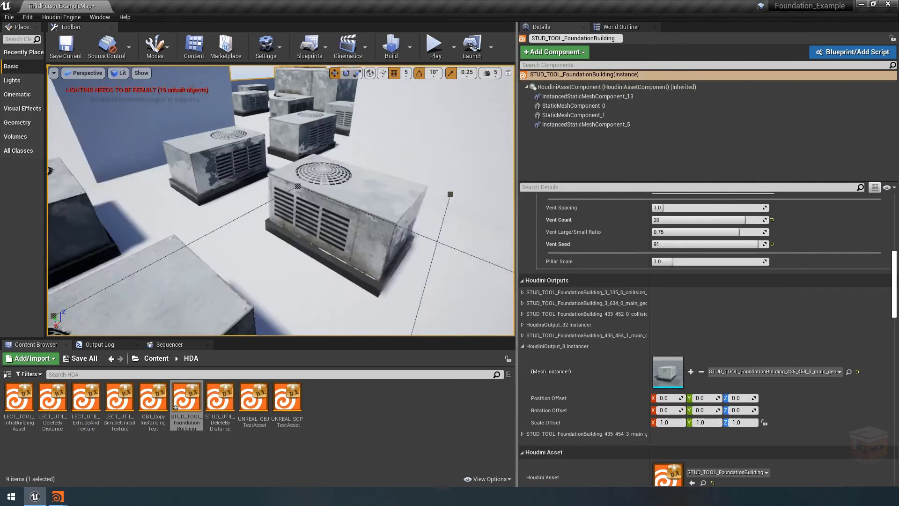
Collapse the HoudiniOutput_8 Instancer details and review the vent materials across the building's whole roof
key("s")
right_click_drag(300, 201, 315, 201)
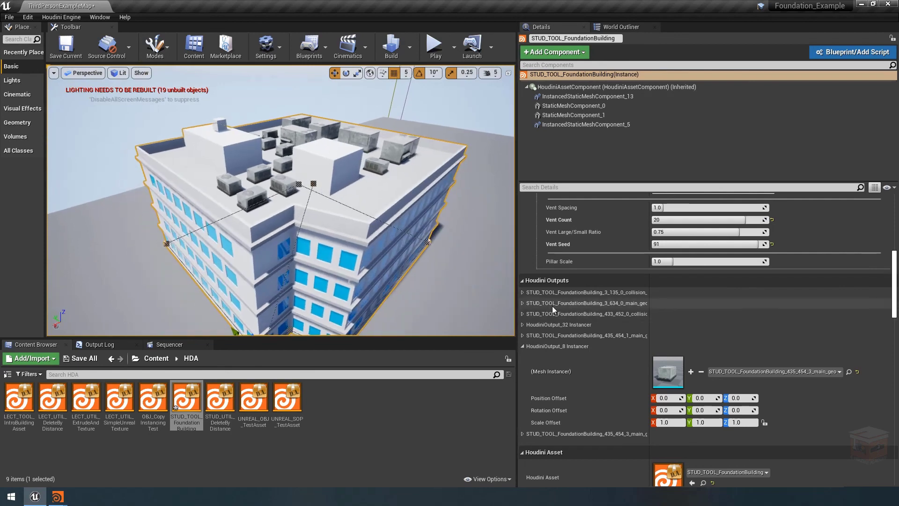
left_click(523, 346)
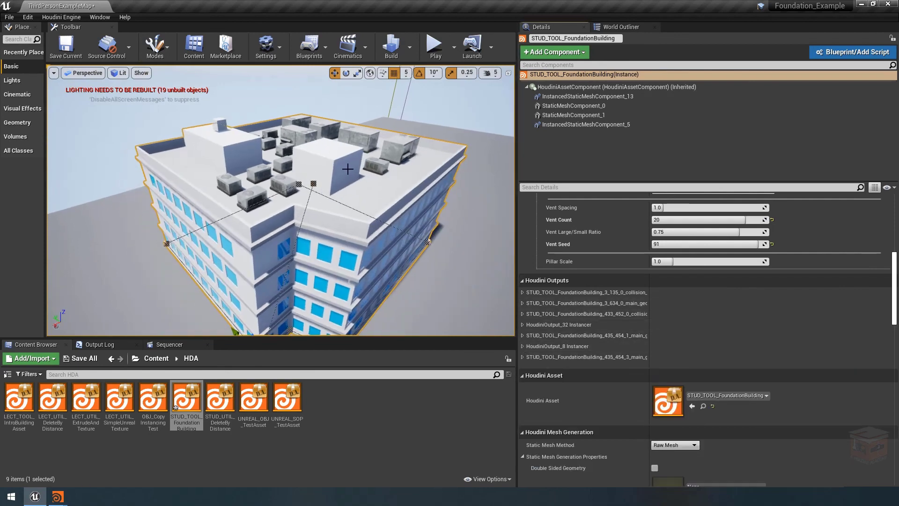
mouse_move(349, 176)
right_mouse_down()
mouse_move(358, 175)
mouse_move(343, 185)
right_mouse_up()
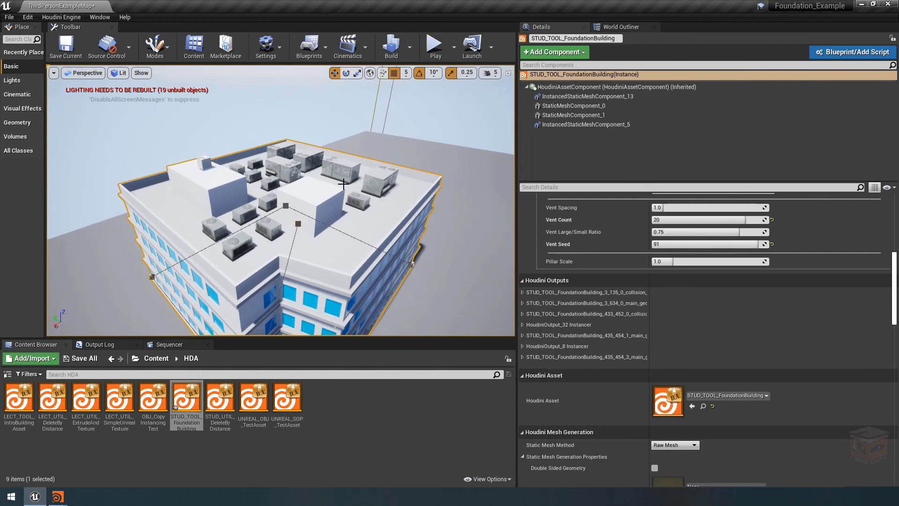